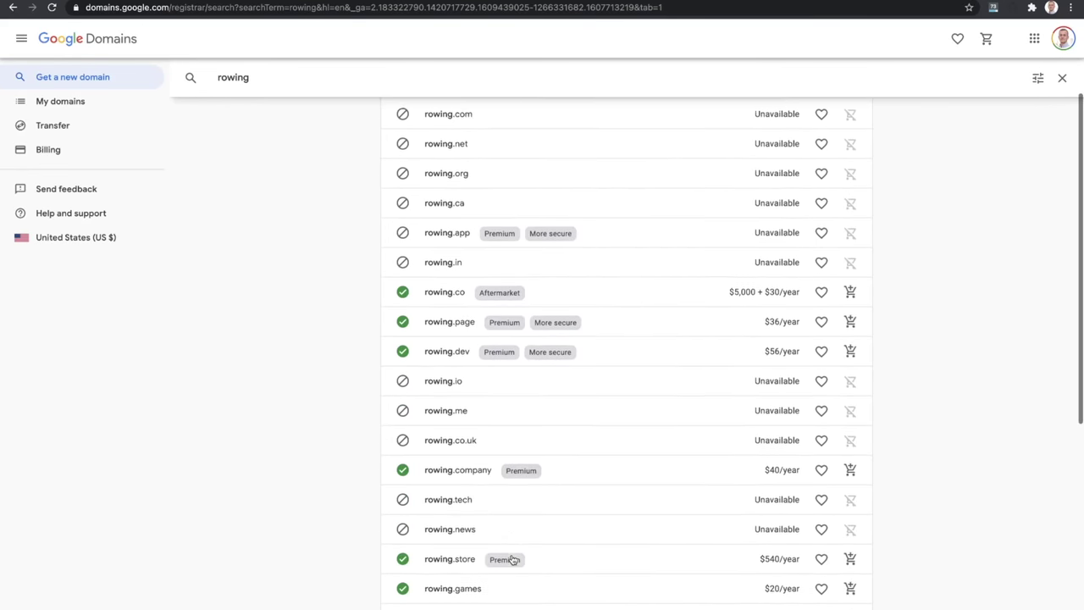
Return to the suggested results for rowing and keep the suggested names sorted by Relevance
{"action": "scroll", "coordinate": [513, 560], "scroll_direction": "up", "scroll_amount": 5}
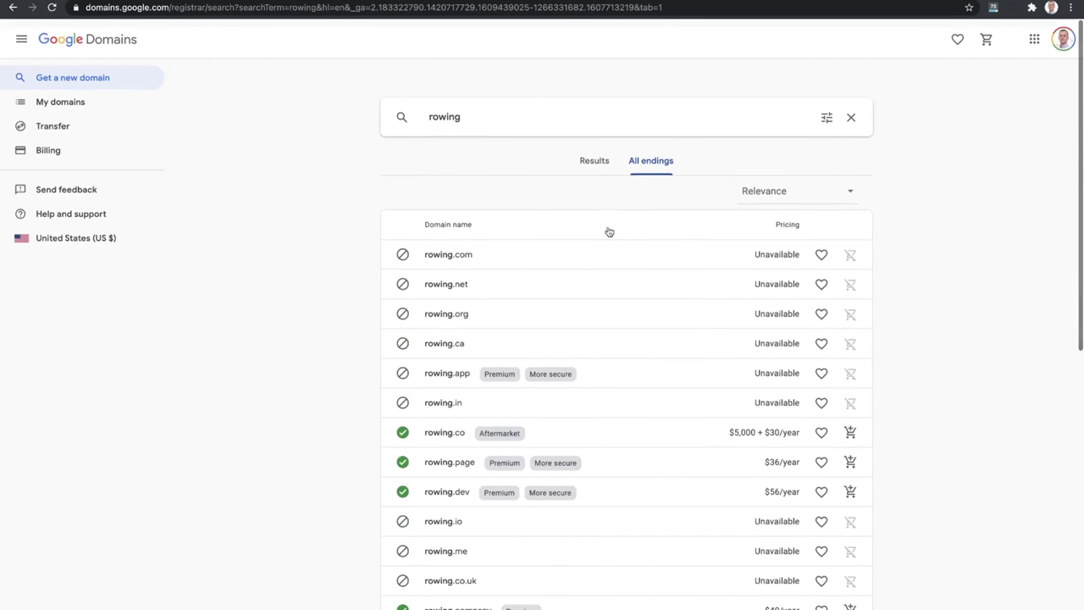
{"action": "left_click", "coordinate": [597, 168]}
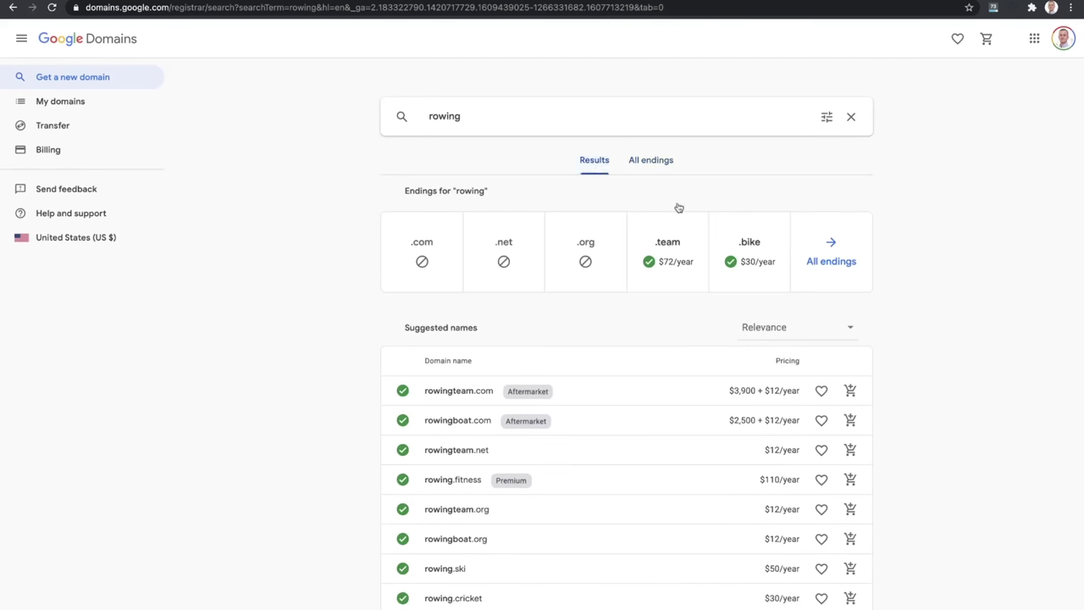
{"action": "scroll", "coordinate": [842, 339], "scroll_direction": "down", "scroll_amount": 1}
{"action": "left_click", "coordinate": [794, 225]}
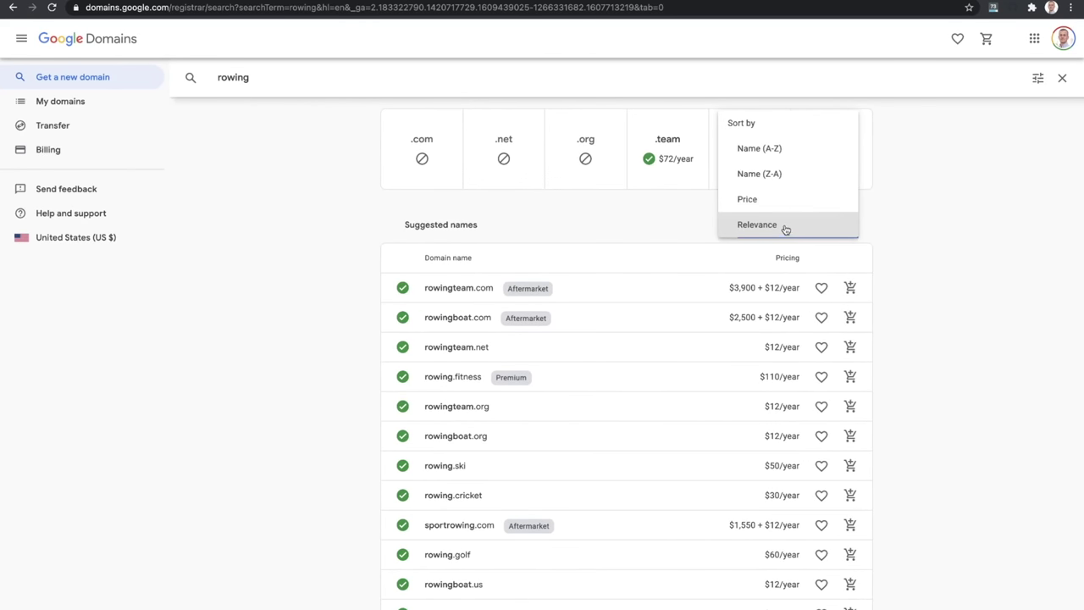
{"action": "left_click", "coordinate": [785, 229]}
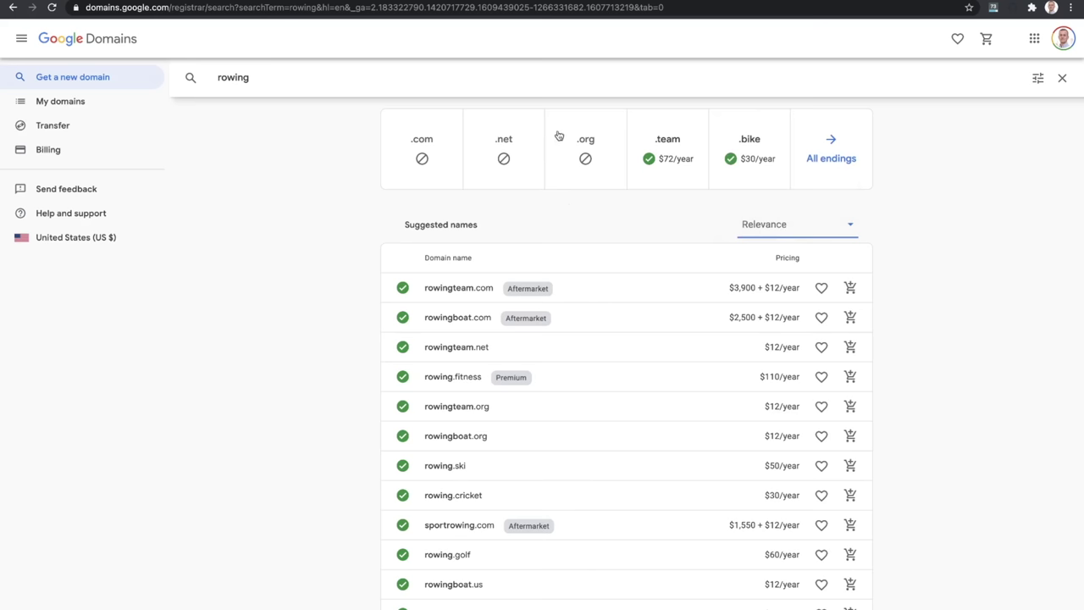
Examine the suggested domain names for rowing and their yearly prices
{"action": "scroll", "coordinate": [497, 235], "scroll_direction": "down", "scroll_amount": 1}
{"action": "scroll", "coordinate": [497, 229], "scroll_direction": "down", "scroll_amount": 1}
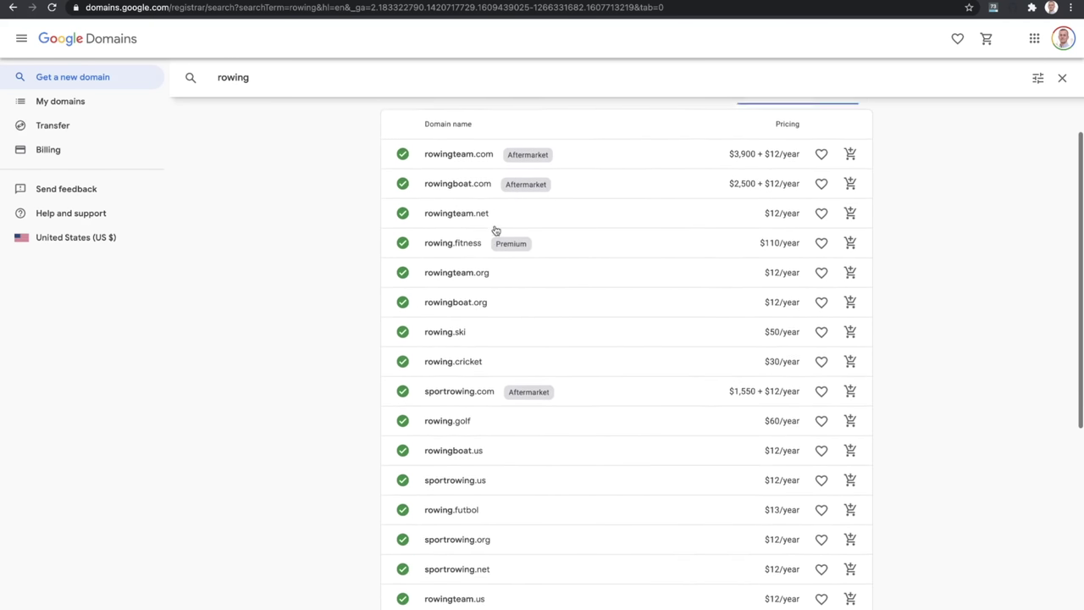
{"action": "scroll", "coordinate": [496, 169], "scroll_direction": "up", "scroll_amount": 1}
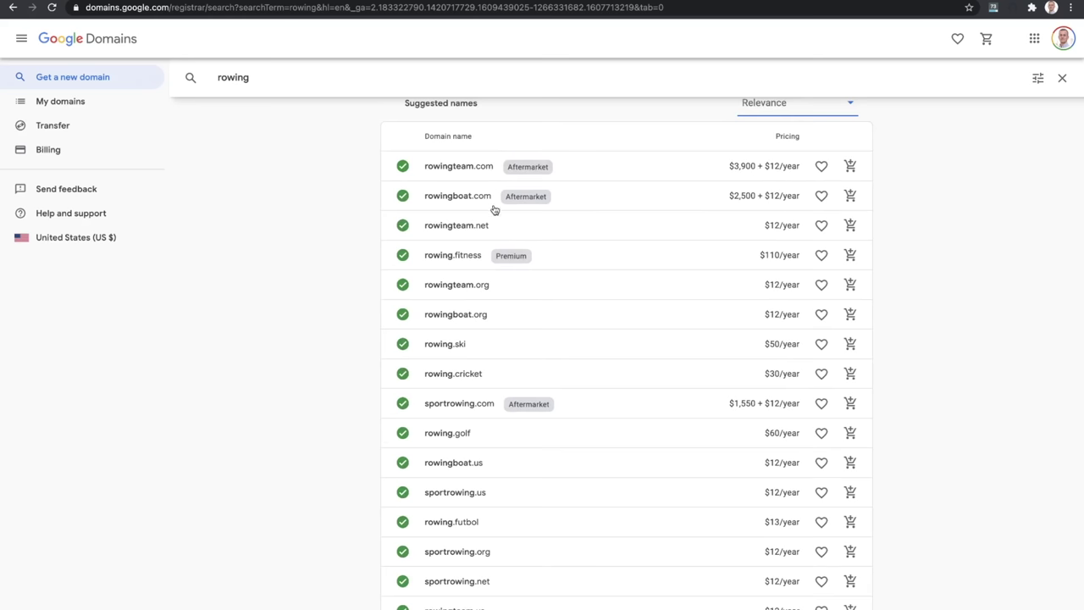
{"action": "scroll", "coordinate": [586, 208], "scroll_direction": "down", "scroll_amount": 1}
{"action": "scroll", "coordinate": [532, 351], "scroll_direction": "down", "scroll_amount": 3}
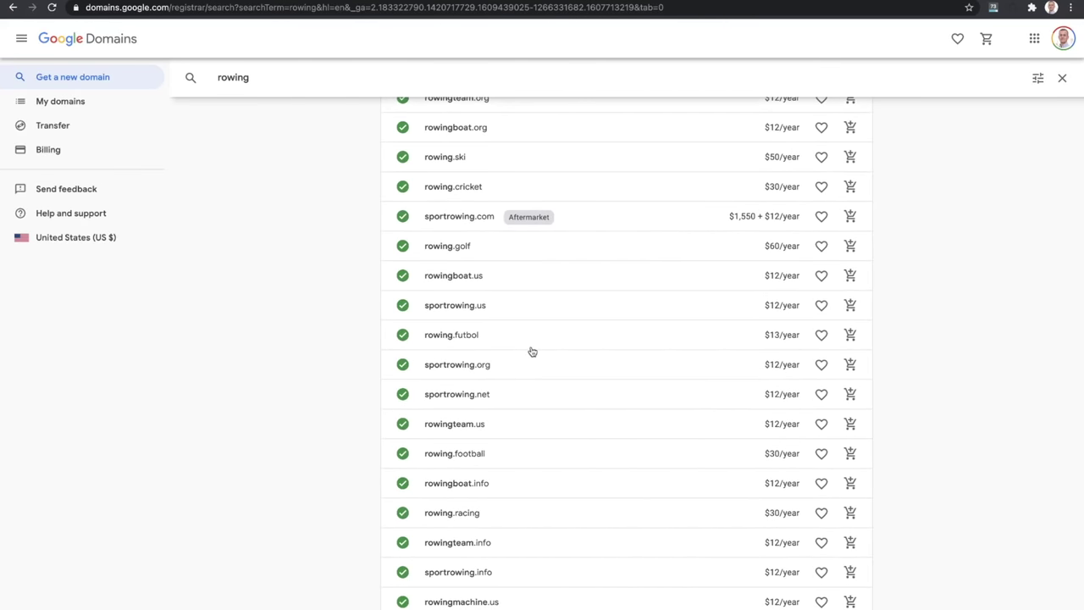
{"action": "scroll", "coordinate": [532, 351], "scroll_direction": "down", "scroll_amount": 10}
{"action": "scroll", "coordinate": [532, 351], "scroll_direction": "down", "scroll_amount": 6}
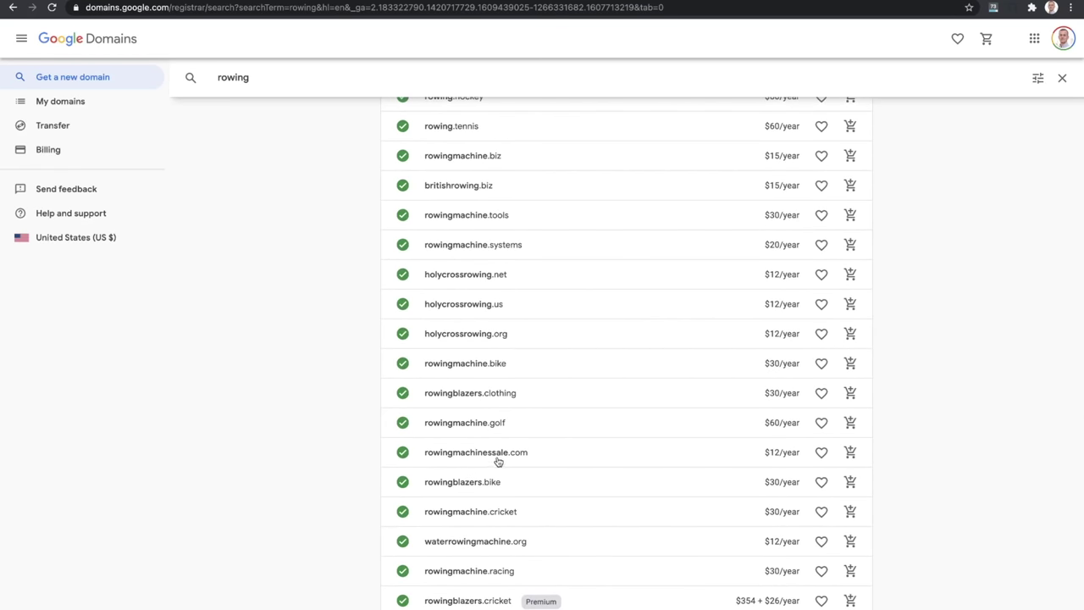
{"action": "scroll", "coordinate": [498, 462], "scroll_direction": "down", "scroll_amount": 2}
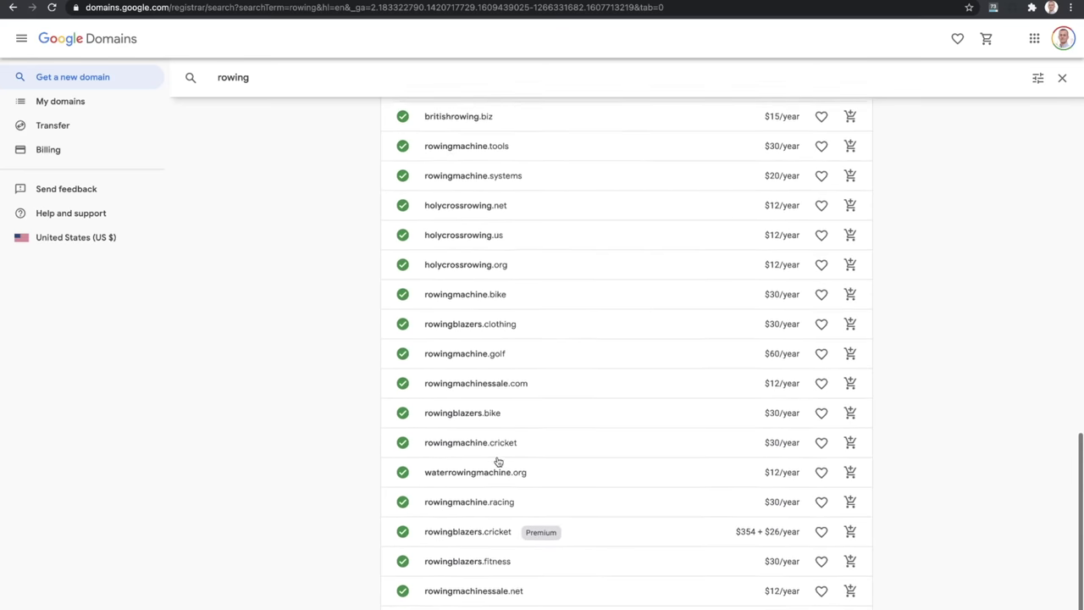
{"action": "scroll", "coordinate": [498, 462], "scroll_direction": "up", "scroll_amount": 15}
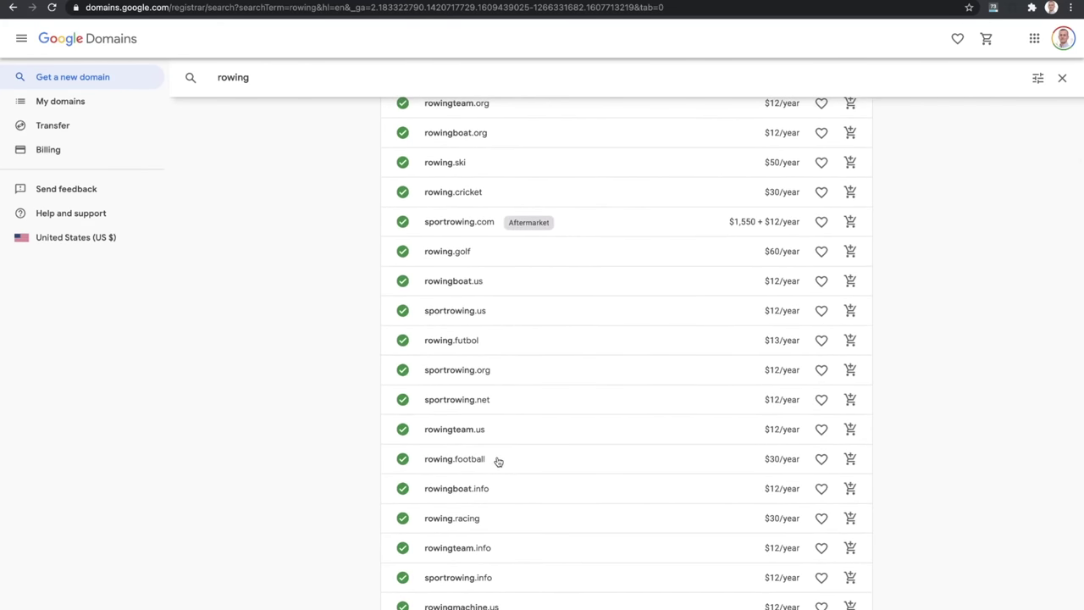
Search for domain names matching "rowingmachine"
{"action": "scroll", "coordinate": [499, 460], "scroll_direction": "up", "scroll_amount": 10}
{"action": "left_click", "coordinate": [487, 116]}
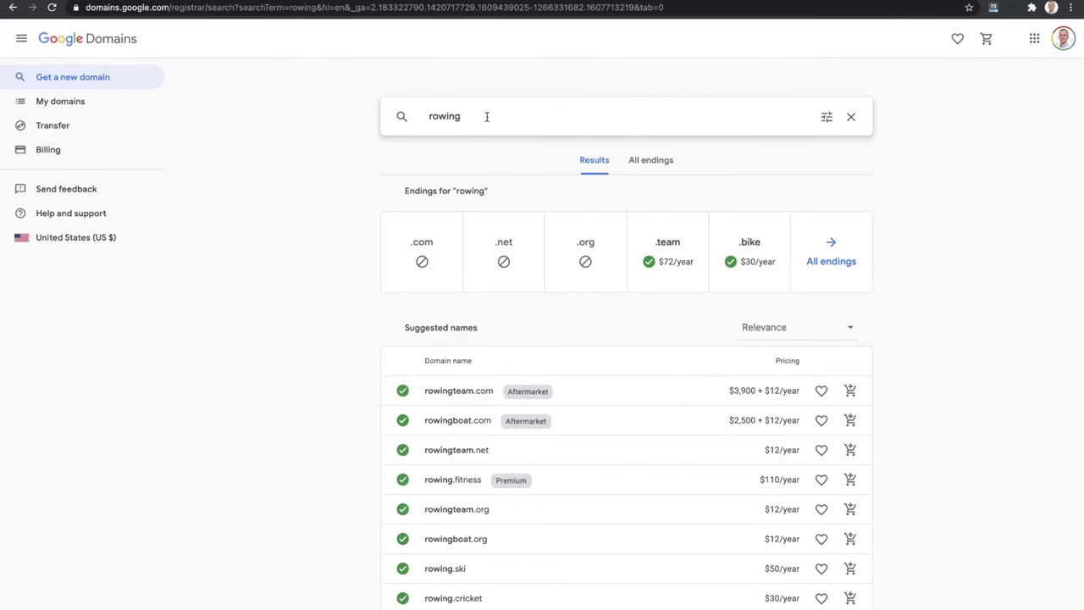
{"action": "type", "text": "machine"}
{"action": "key", "text": "Return"}
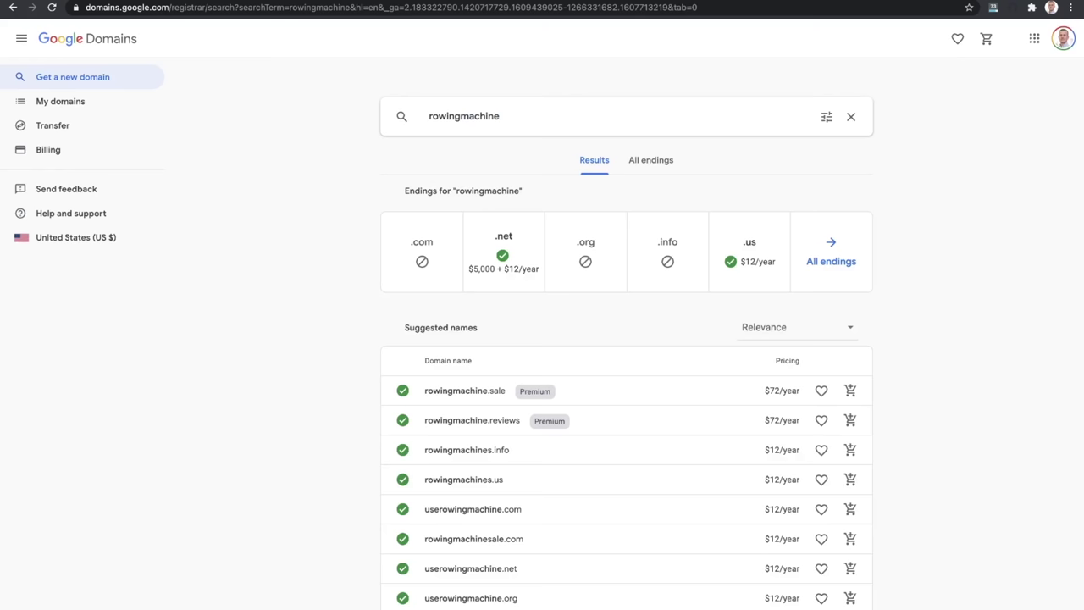
Show the insights for userowingmachine.com and look through the other suggested rowingmachine domain names
{"action": "scroll", "coordinate": [653, 520], "scroll_direction": "down", "scroll_amount": 2}
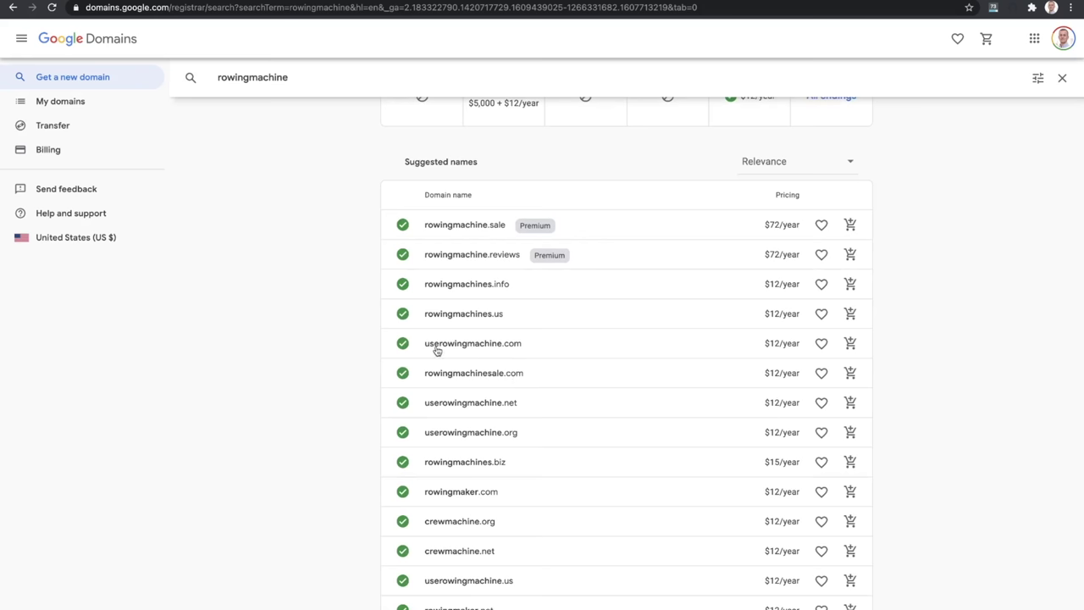
{"action": "left_click", "coordinate": [527, 345]}
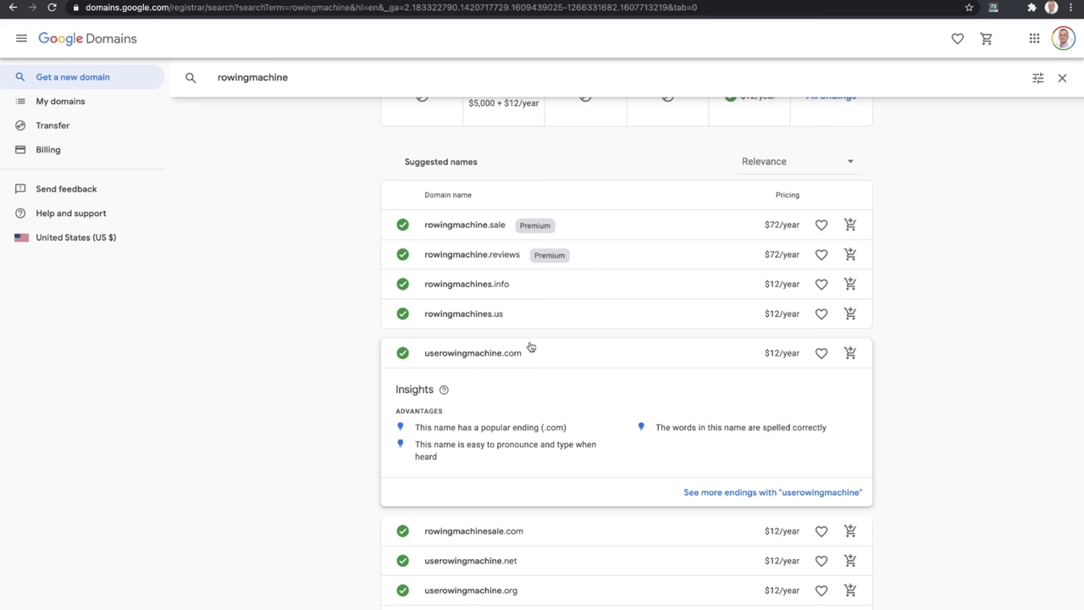
{"action": "scroll", "coordinate": [298, 309], "scroll_direction": "down", "scroll_amount": 5}
{"action": "scroll", "coordinate": [297, 308], "scroll_direction": "down", "scroll_amount": 5}
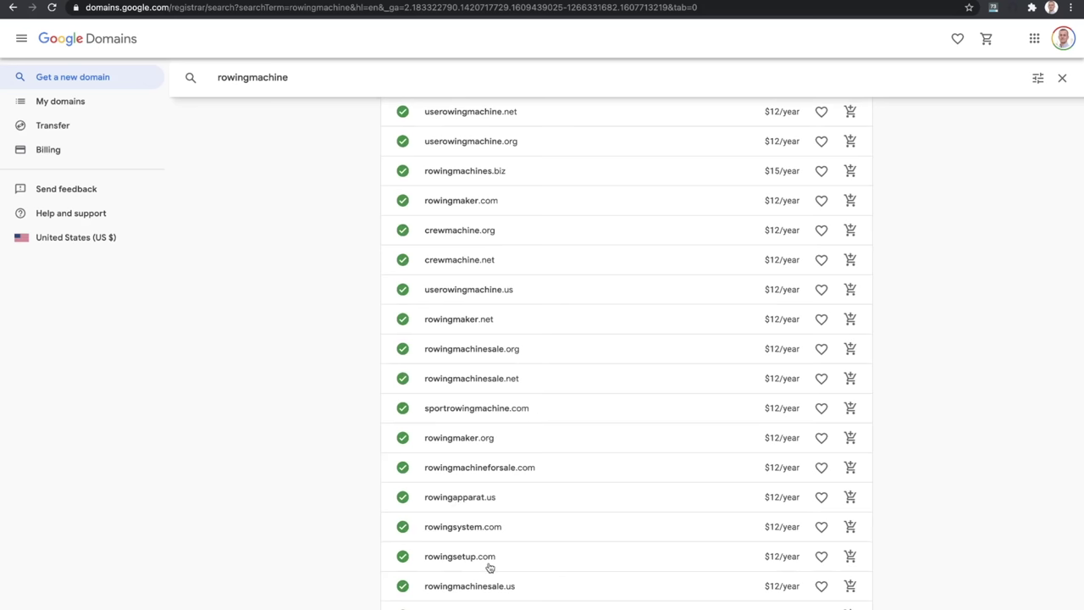
{"action": "scroll", "coordinate": [513, 559], "scroll_direction": "down", "scroll_amount": 3}
{"action": "left_click", "coordinate": [523, 436]}
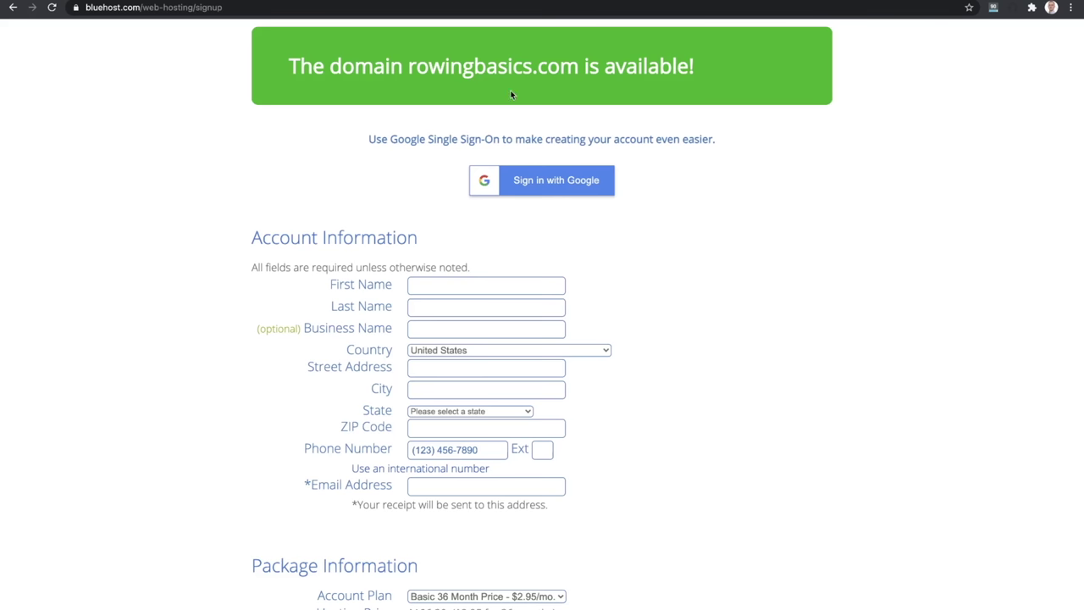
In the Bluehost signup form for rowingbasics.com, choose the Basic 36 Month Price - $2.95/mo. account plan
{"action": "scroll", "coordinate": [511, 94], "scroll_direction": "down", "scroll_amount": 2}
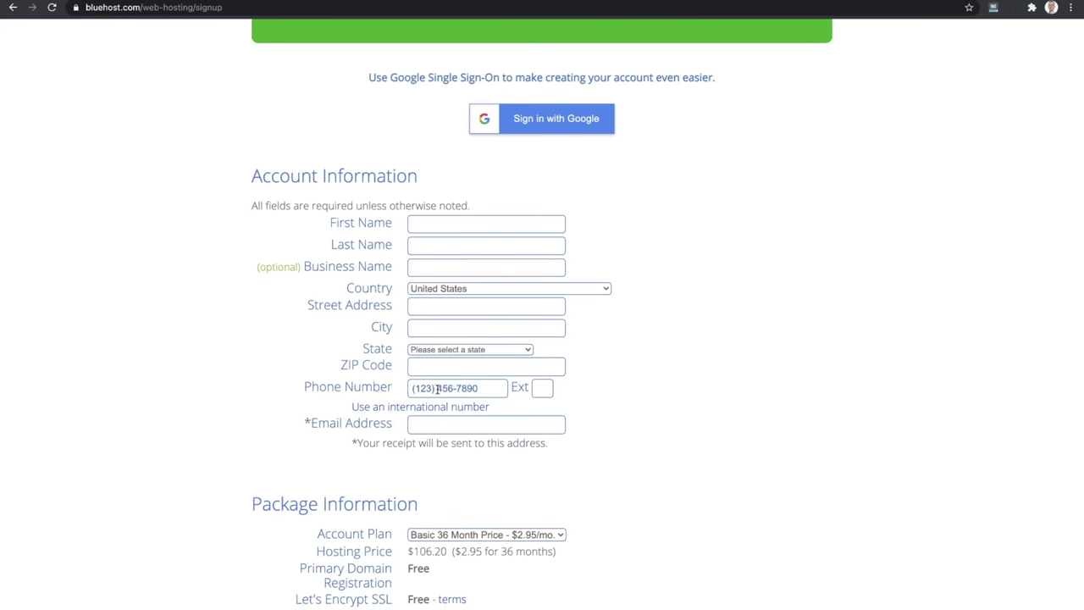
{"action": "scroll", "coordinate": [437, 389], "scroll_direction": "down", "scroll_amount": 2}
{"action": "scroll", "coordinate": [468, 551], "scroll_direction": "down", "scroll_amount": 3}
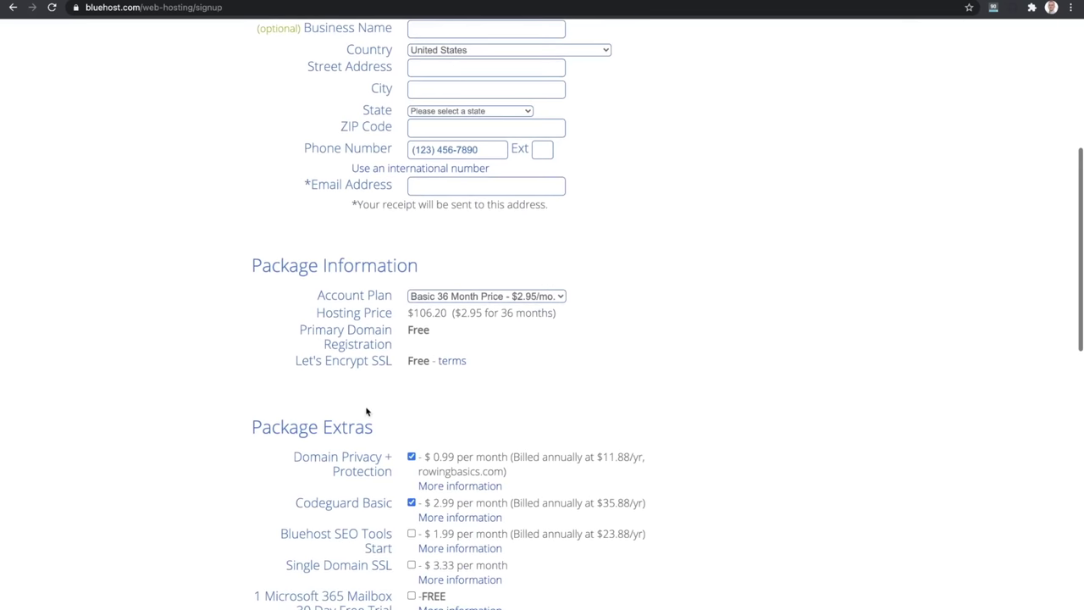
{"action": "scroll", "coordinate": [474, 365], "scroll_direction": "down", "scroll_amount": 2}
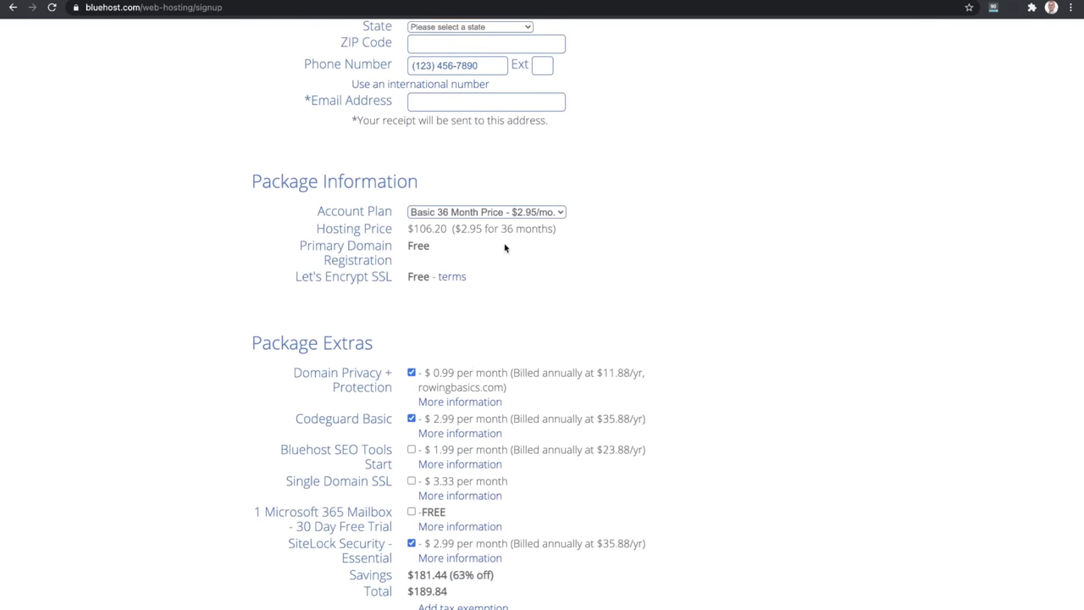
{"action": "left_click", "coordinate": [461, 215]}
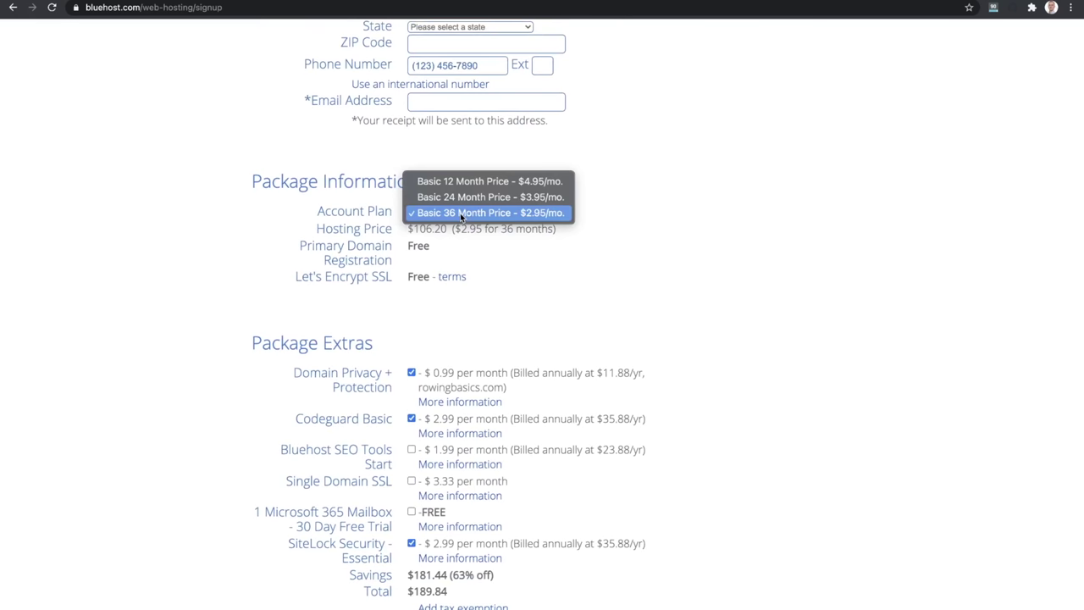
{"action": "left_click", "coordinate": [460, 213]}
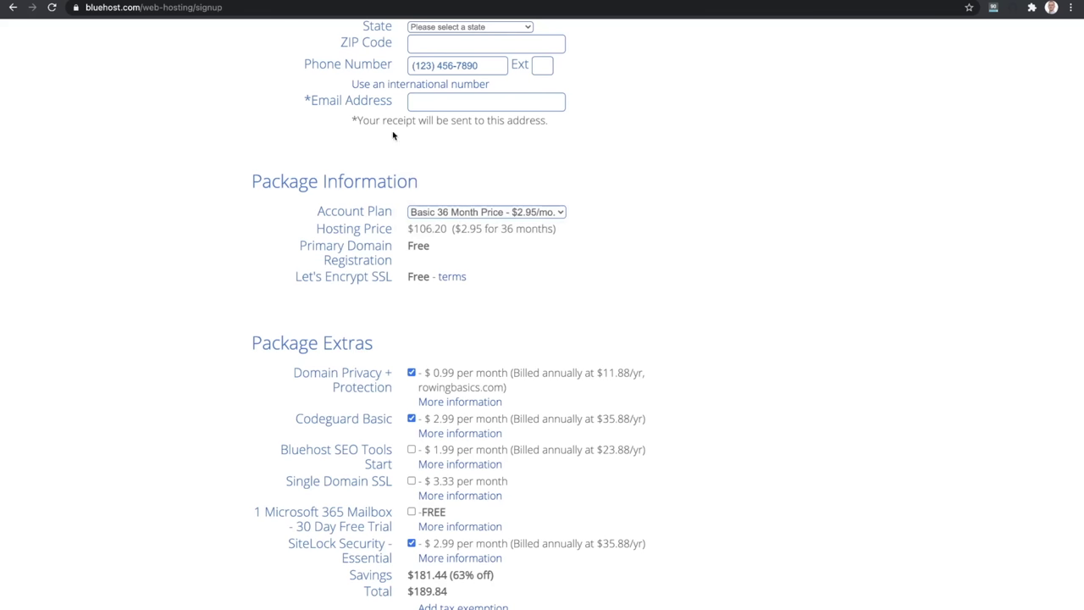
Remove the Codeguard Basic and SiteLock Security - Essential extras from the package and check the new total
{"action": "scroll", "coordinate": [554, 246], "scroll_direction": "down", "scroll_amount": 5}
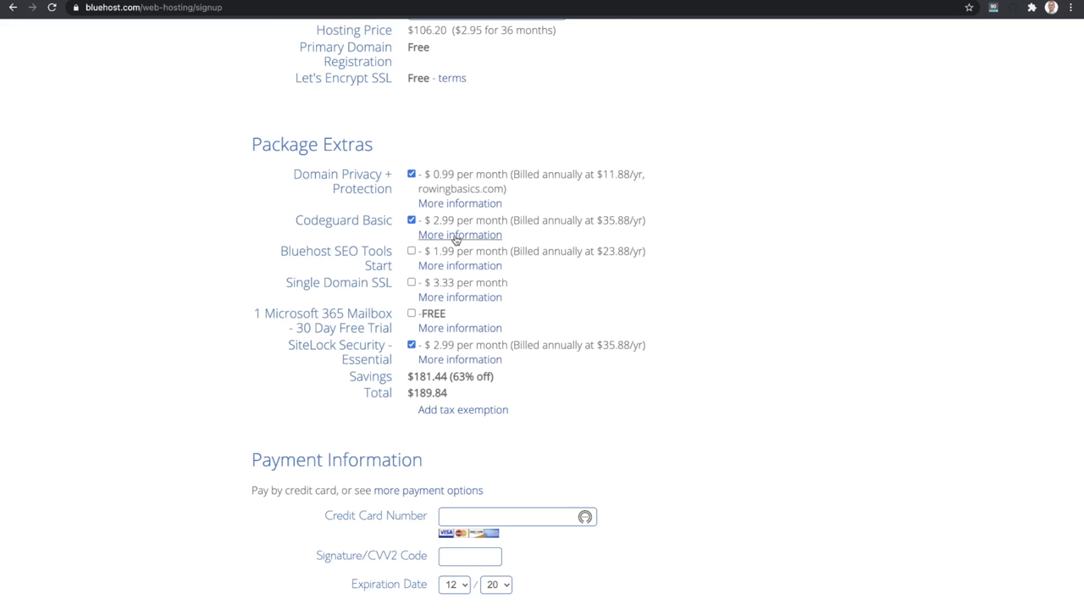
{"action": "left_click", "coordinate": [412, 221]}
{"action": "left_click", "coordinate": [413, 346]}
{"action": "scroll", "coordinate": [258, 320], "scroll_direction": "down", "scroll_amount": 3}
{"action": "right_click", "coordinate": [452, 288]}
{"action": "left_click", "coordinate": [435, 288]}
{"action": "triple_click", "coordinate": [435, 288]}
{"action": "left_click", "coordinate": [306, 299]}
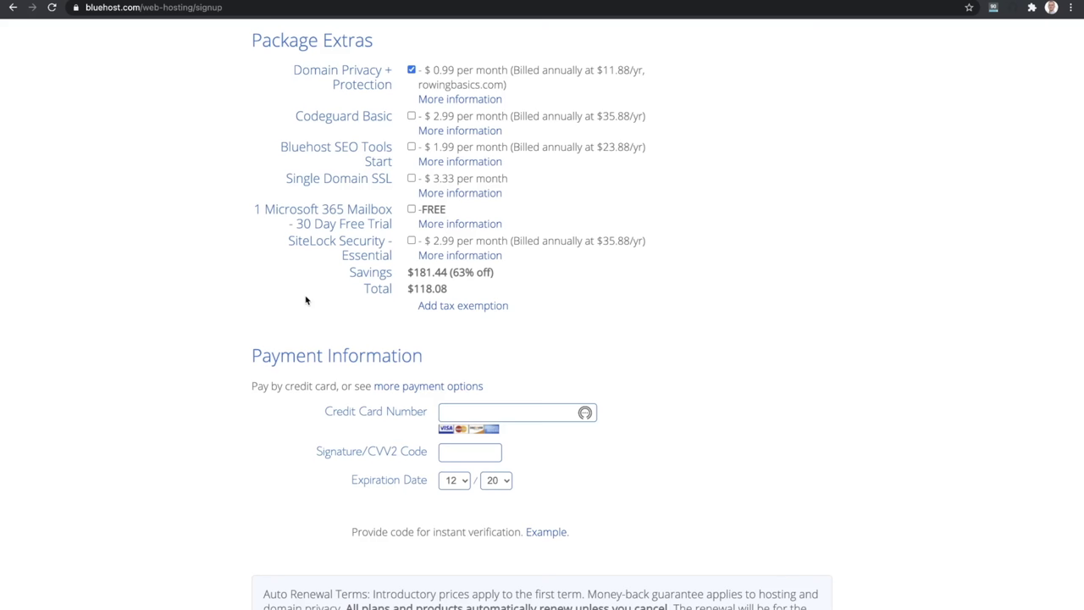
Review the payment fields, auto renewal terms and agreement section of the signup form
{"action": "scroll", "coordinate": [306, 300], "scroll_direction": "down", "scroll_amount": 3}
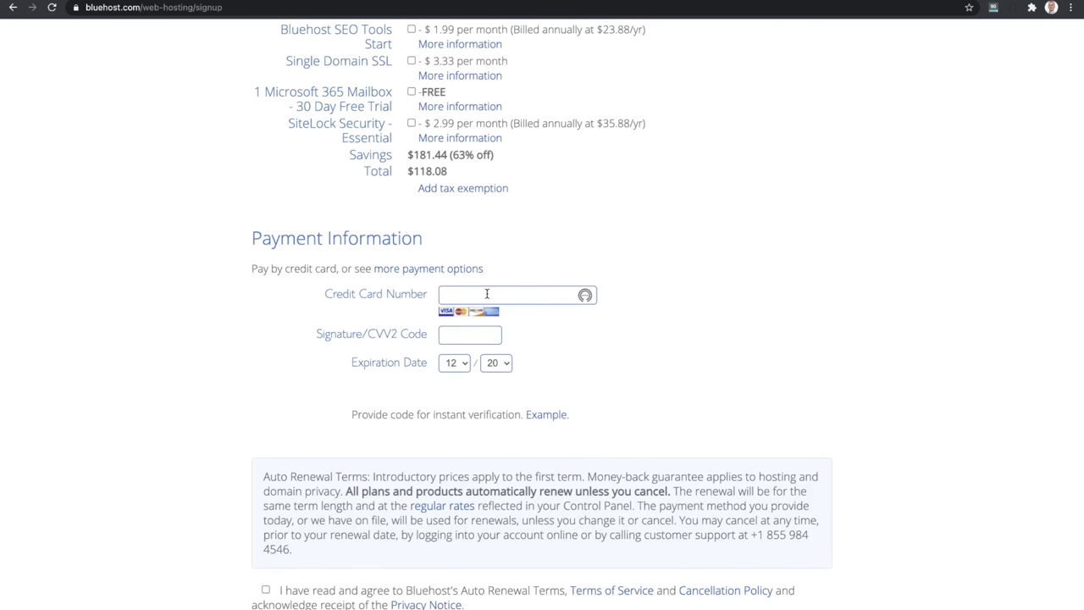
{"action": "scroll", "coordinate": [457, 390], "scroll_direction": "down", "scroll_amount": 5}
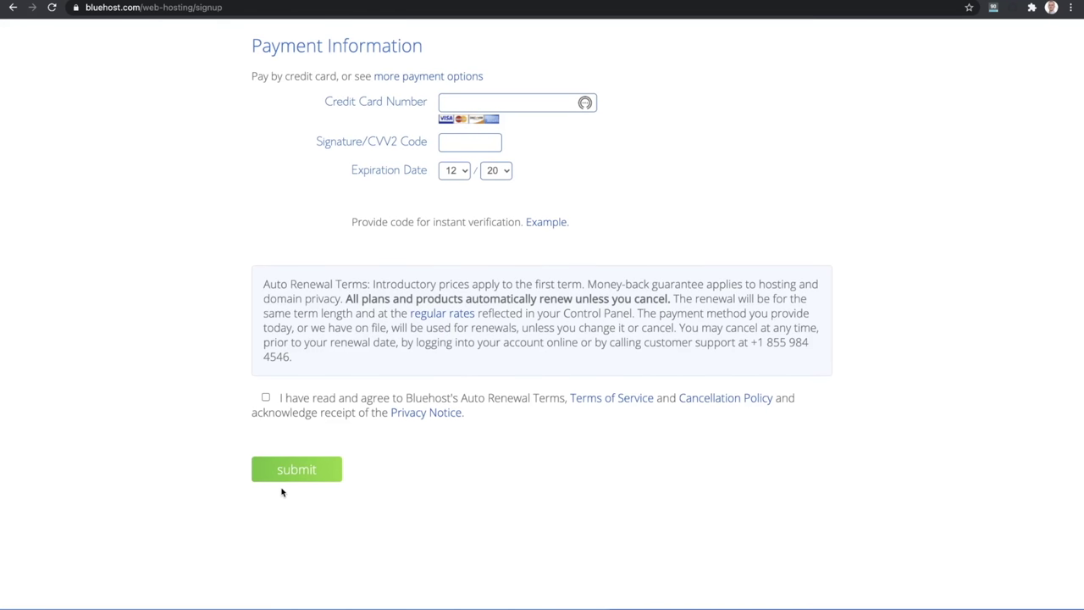
{"action": "scroll", "coordinate": [282, 492], "scroll_direction": "up", "scroll_amount": 20}
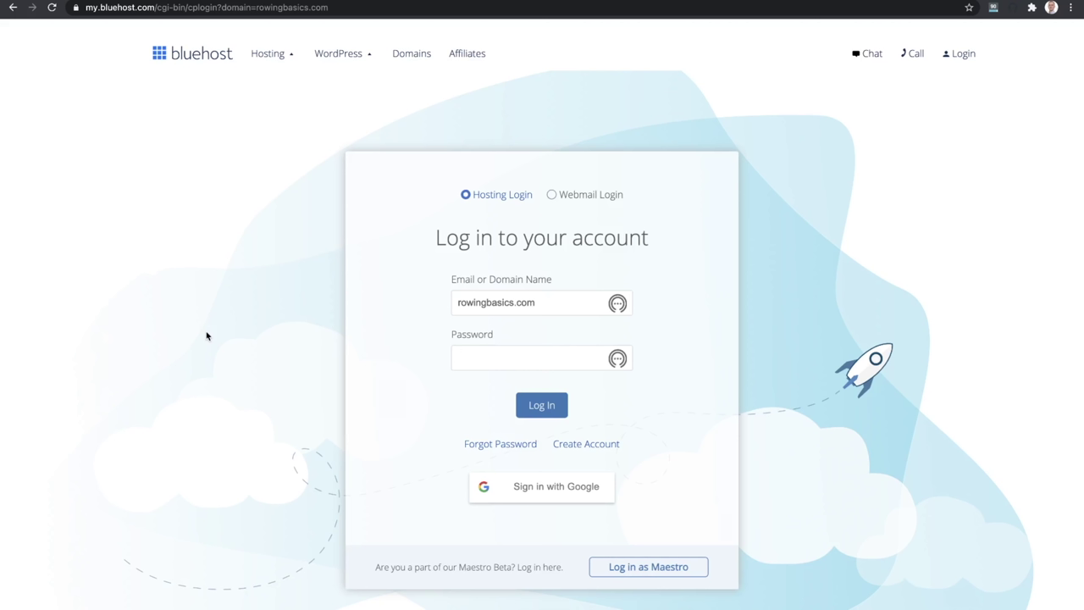
Enter the account password and log in to the Bluehost hosting account for rowingbasics.com
{"action": "key", "text": "ctrl+v"}
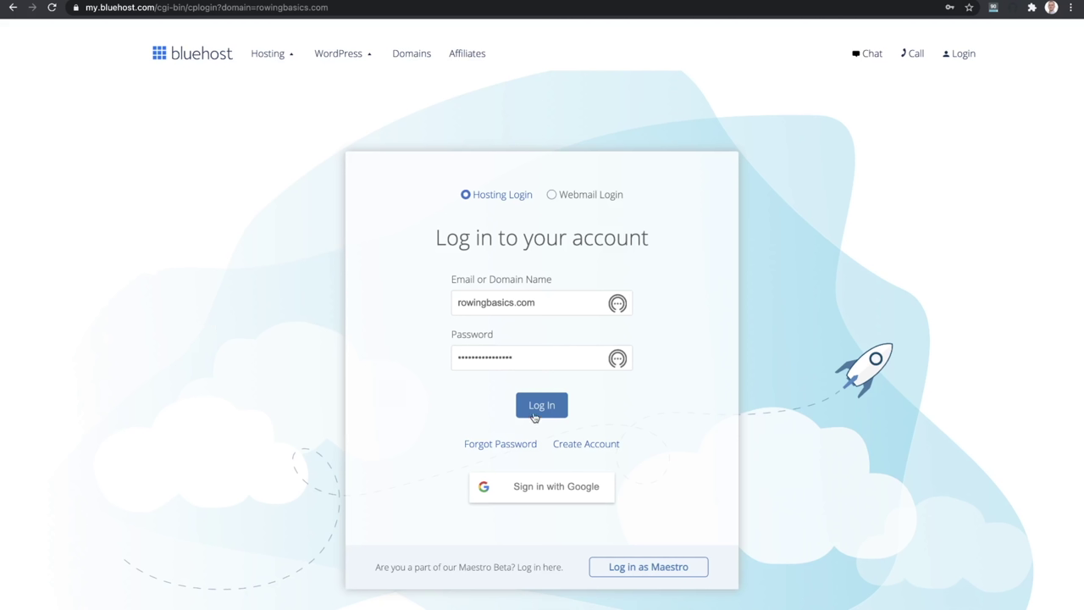
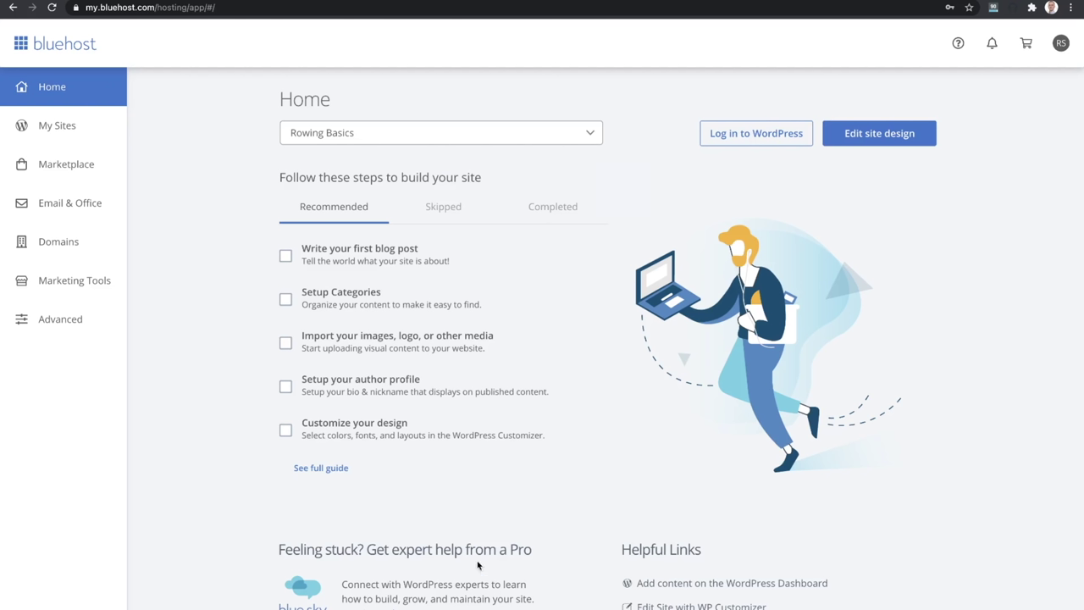
{"action": "mouse_move", "coordinate": [498, 333]}
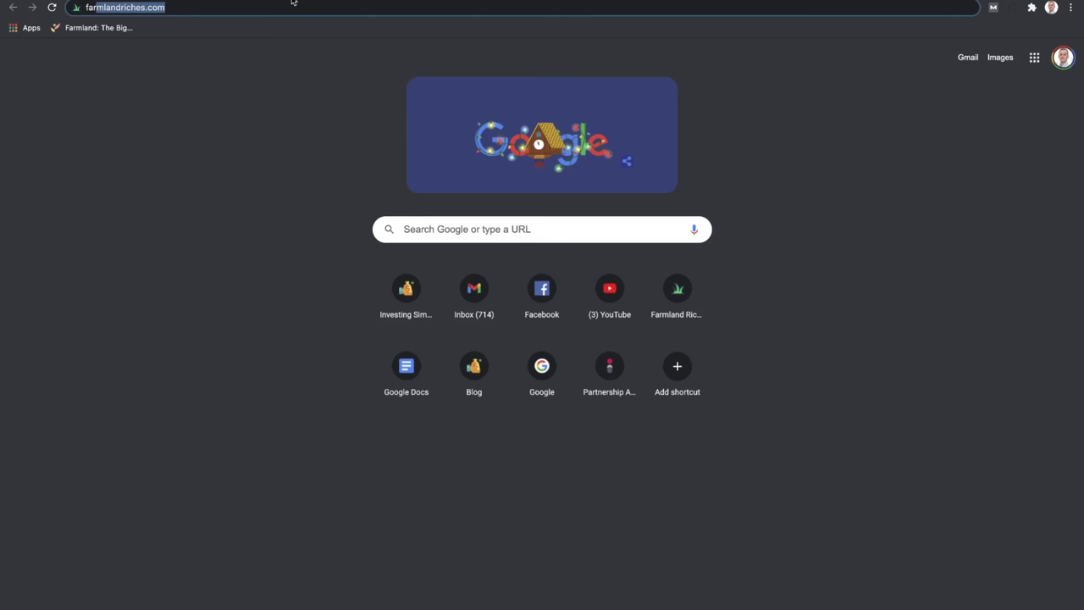
Open farmlandriches.com as an example site and examine its home page header, logo and article images
{"action": "key", "text": "Return"}
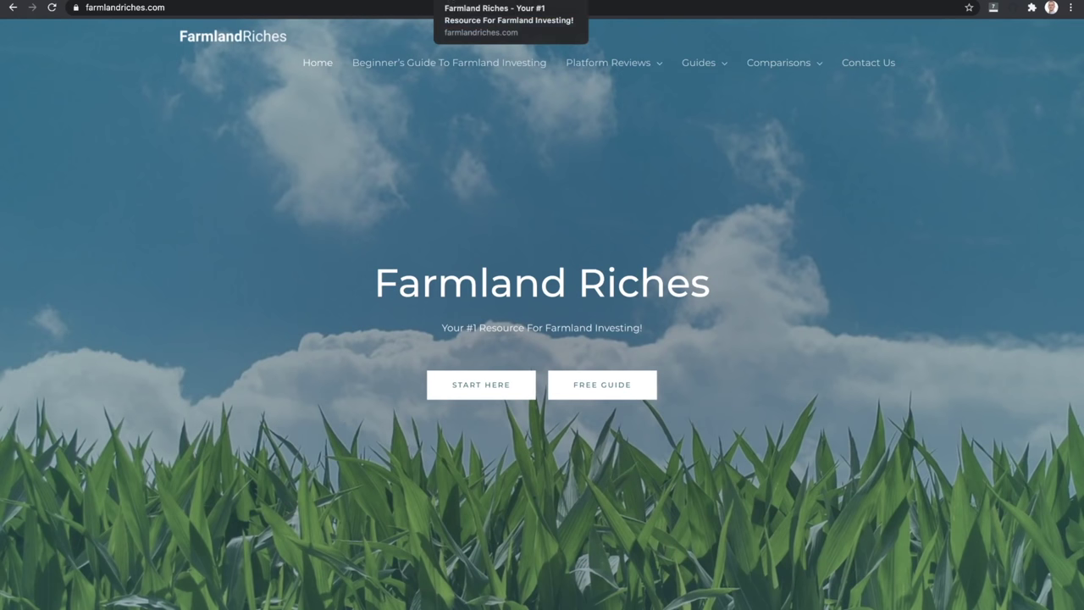
{"action": "left_click", "coordinate": [339, 1]}
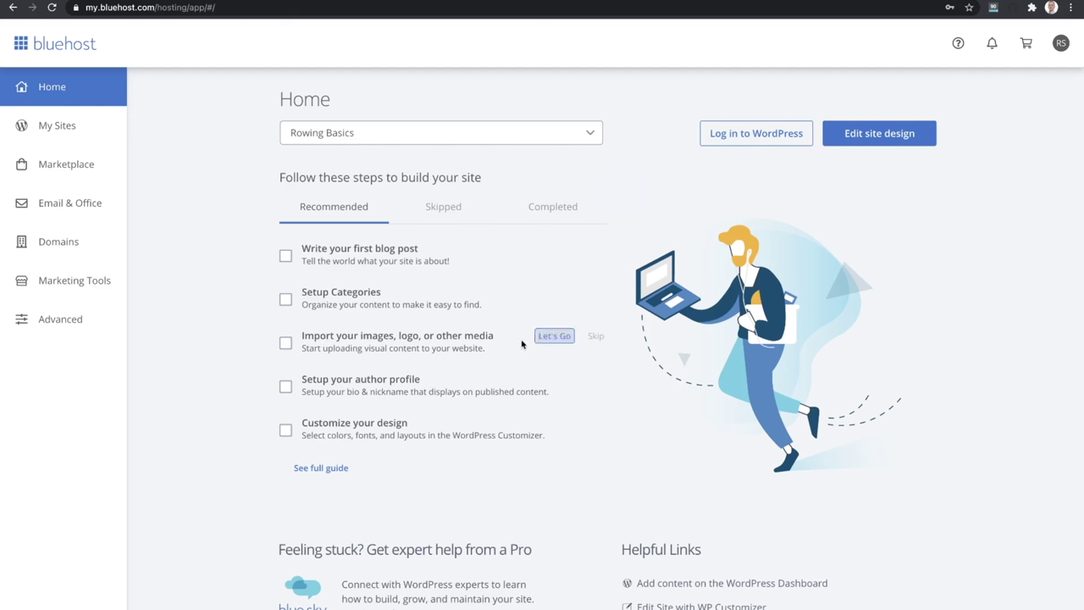
{"action": "key", "text": "ctrl+shift+Tab"}
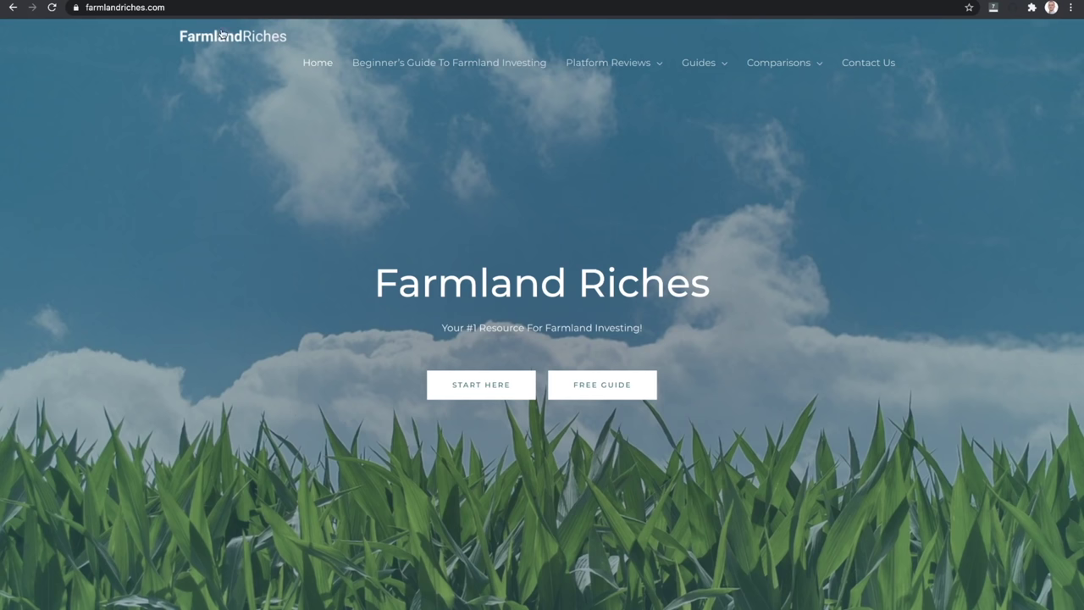
{"action": "scroll", "coordinate": [336, 172], "scroll_direction": "down", "scroll_amount": 5}
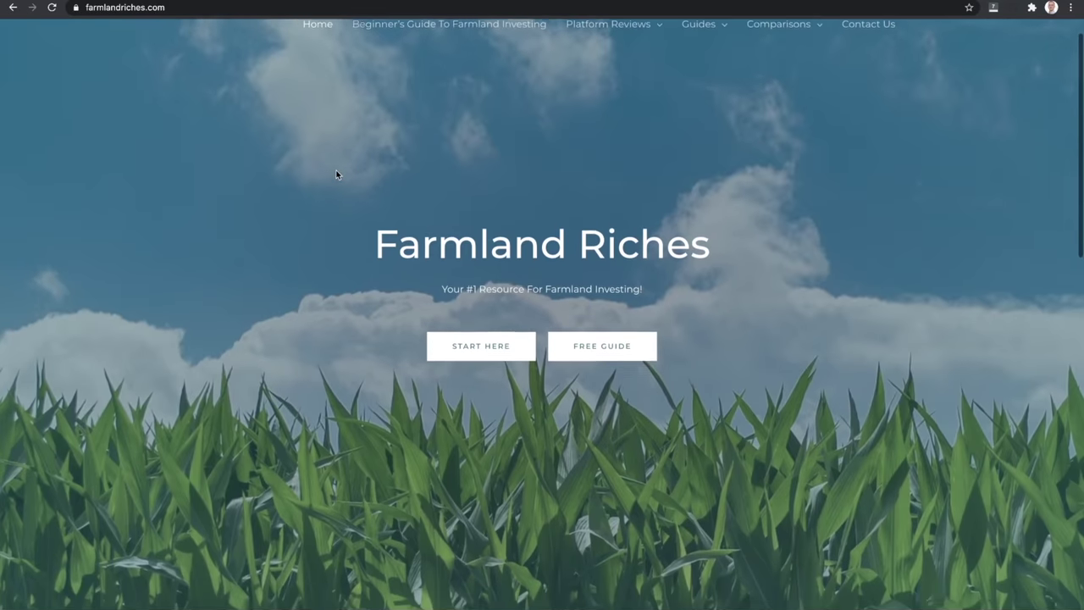
{"action": "scroll", "coordinate": [337, 172], "scroll_direction": "down", "scroll_amount": 4}
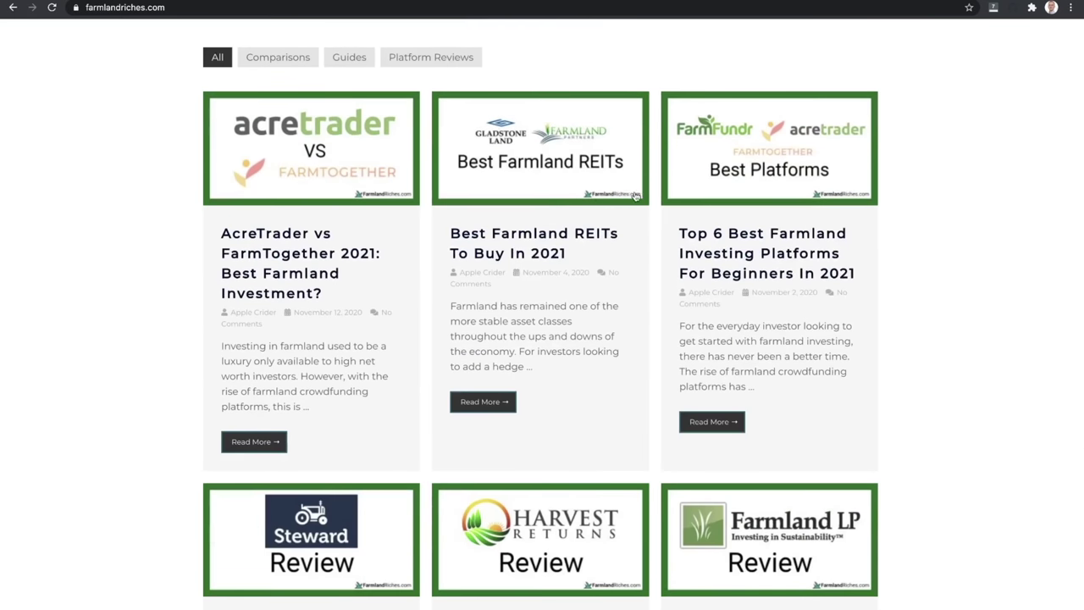
{"action": "scroll", "coordinate": [636, 195], "scroll_direction": "down", "scroll_amount": 5}
{"action": "scroll", "coordinate": [635, 195], "scroll_direction": "up", "scroll_amount": 5}
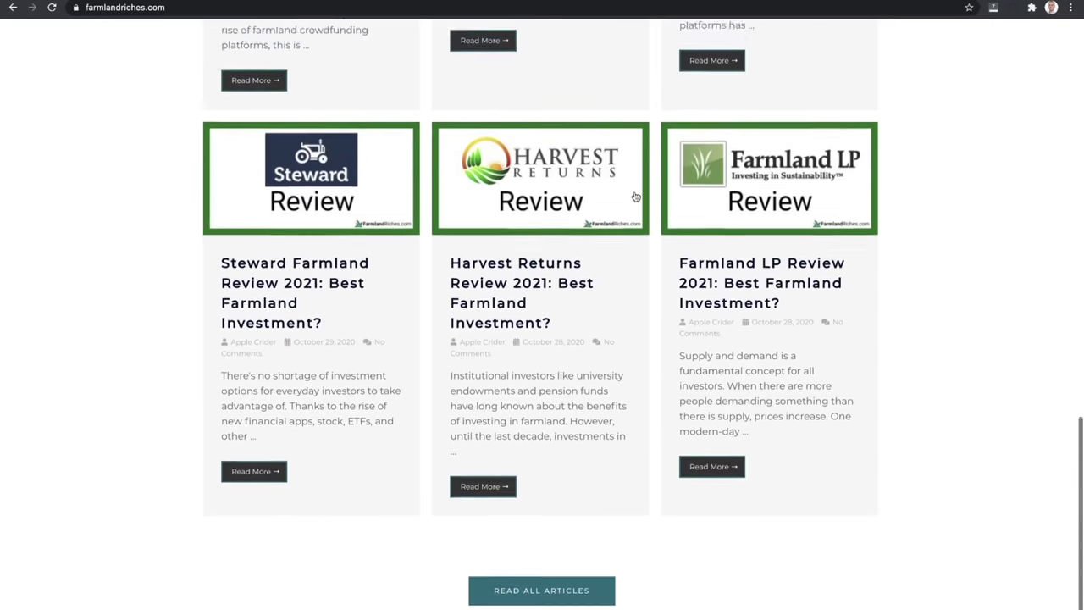
Open the FarmTogether review from the example site's platform reviews and examine its header image and introduction
{"action": "scroll", "coordinate": [636, 197], "scroll_direction": "up", "scroll_amount": 10}
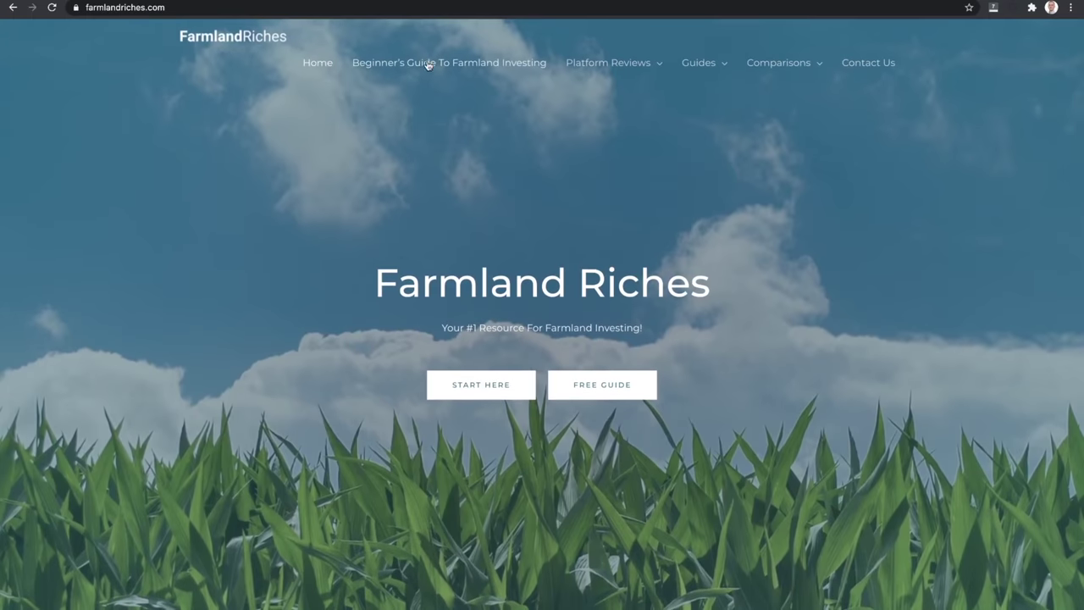
{"action": "mouse_move", "coordinate": [591, 68]}
{"action": "left_click", "coordinate": [637, 100]}
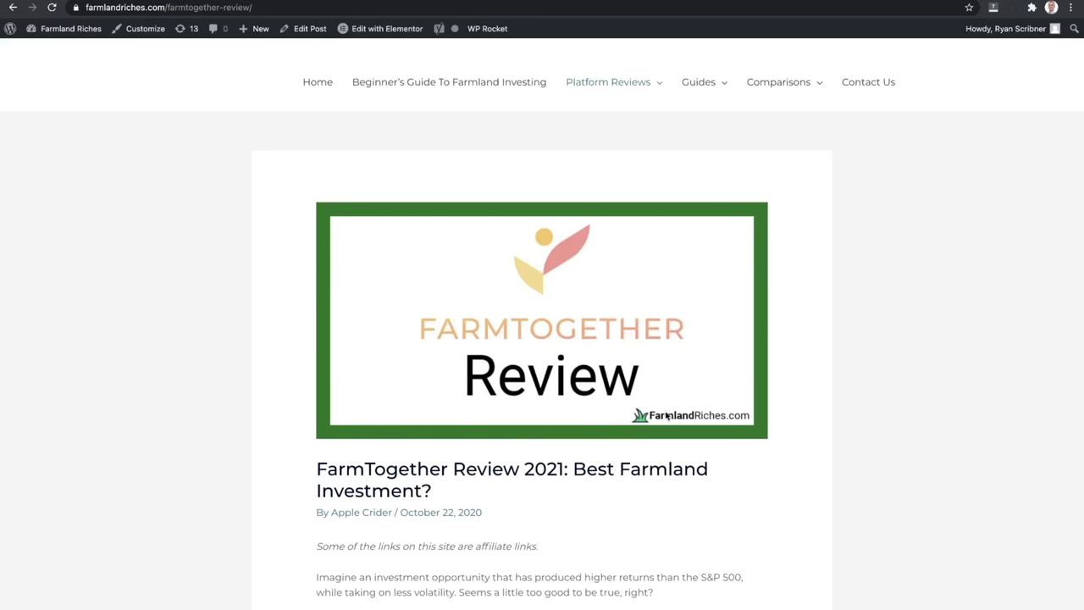
{"action": "scroll", "coordinate": [705, 377], "scroll_direction": "down", "scroll_amount": 2}
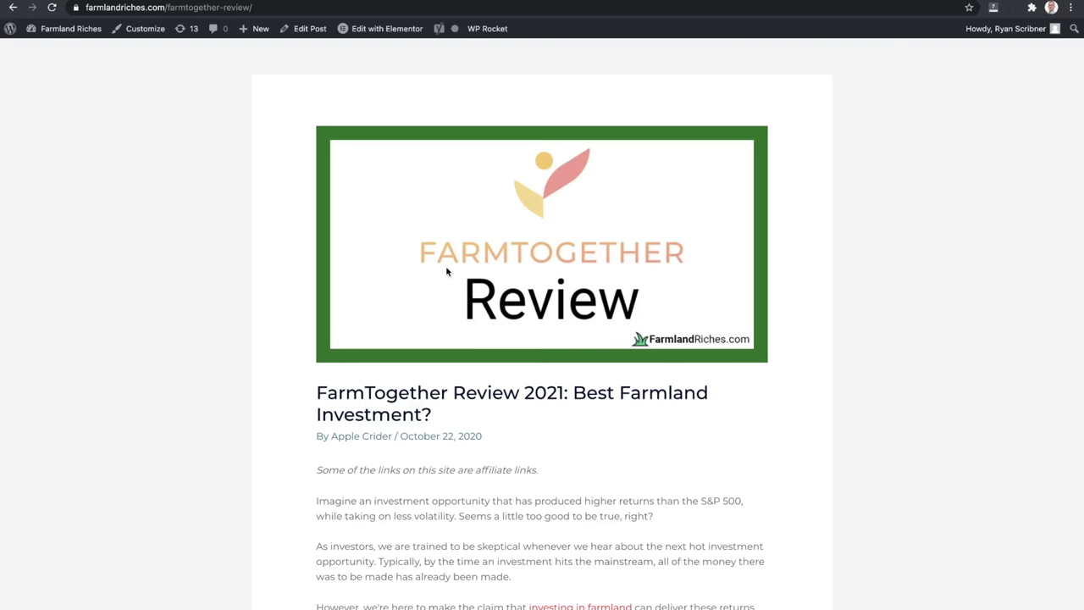
{"action": "scroll", "coordinate": [447, 271], "scroll_direction": "up", "scroll_amount": 2}
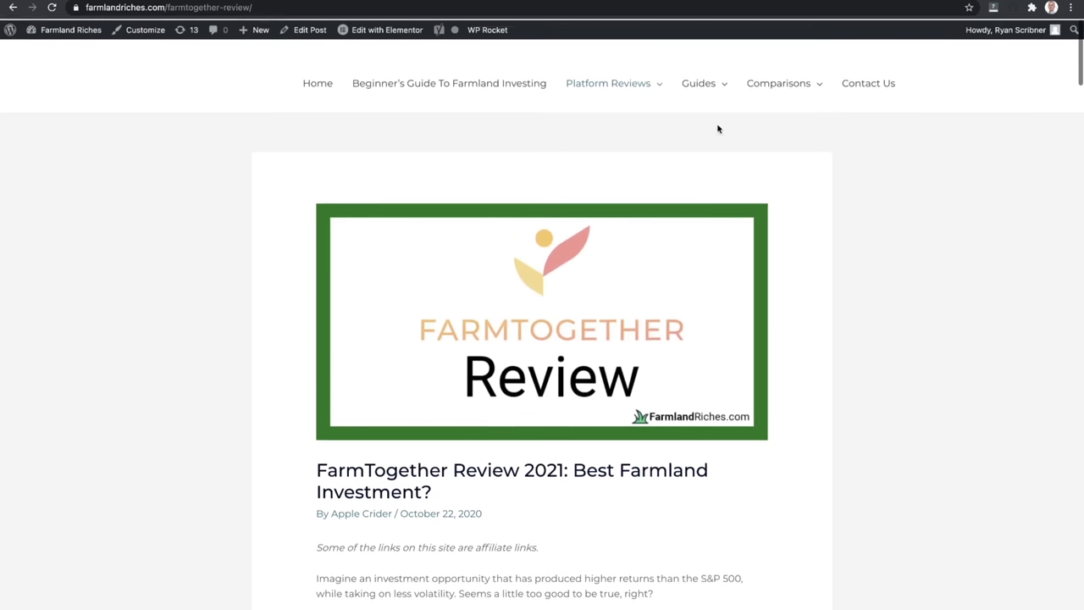
Open the Farmland vs Traditional Real Estate guide and examine its investment table, chart and text sections
{"action": "mouse_move", "coordinate": [769, 84]}
{"action": "mouse_move", "coordinate": [709, 81]}
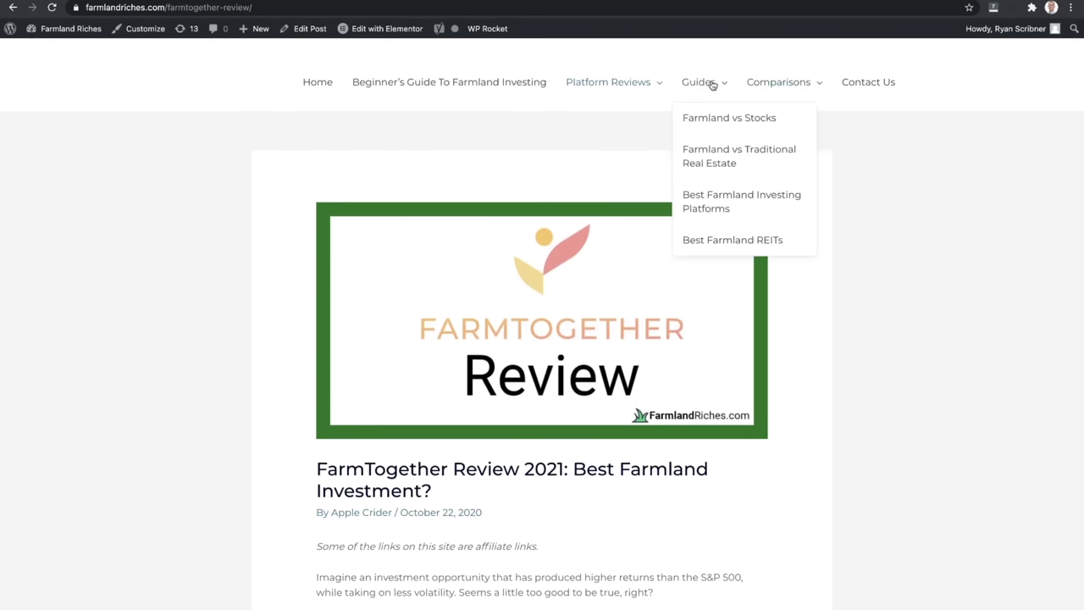
{"action": "left_click", "coordinate": [731, 157]}
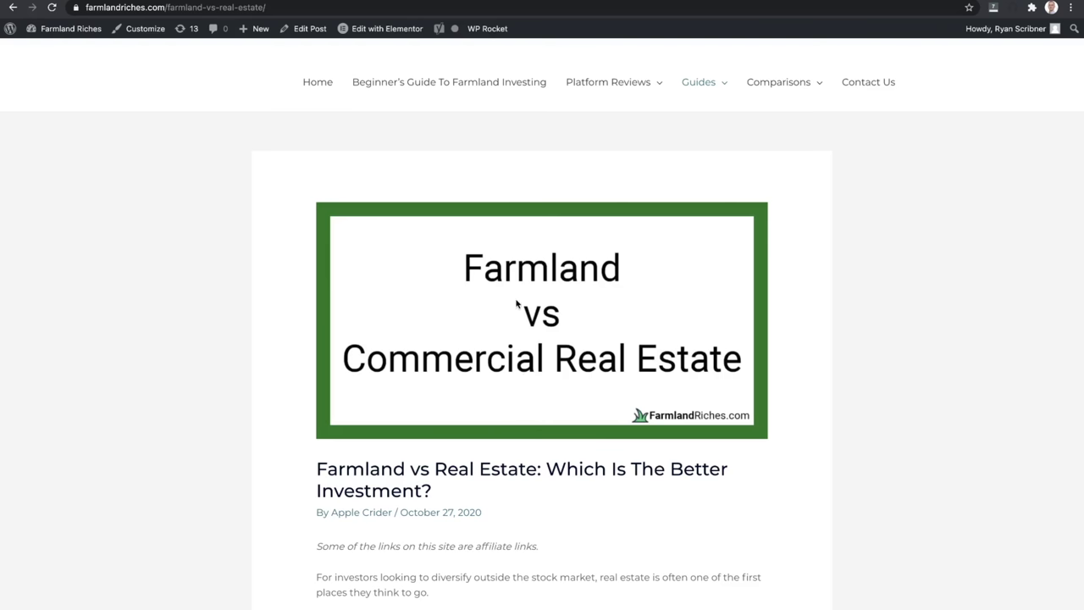
{"action": "scroll", "coordinate": [516, 303], "scroll_direction": "down", "scroll_amount": 7}
{"action": "scroll", "coordinate": [516, 303], "scroll_direction": "down", "scroll_amount": 4}
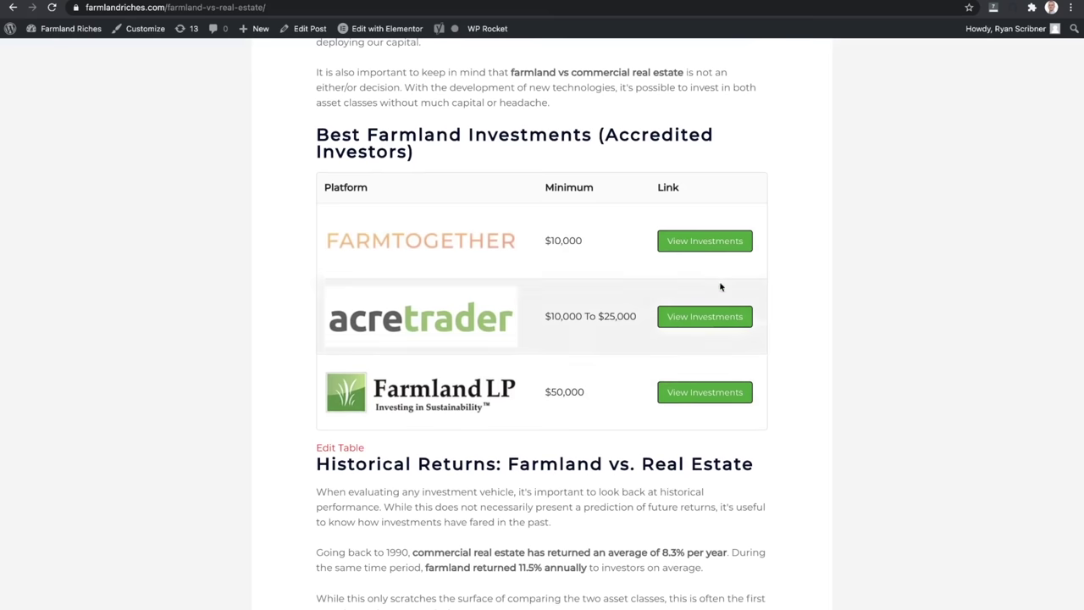
{"action": "scroll", "coordinate": [452, 264], "scroll_direction": "down", "scroll_amount": 12}
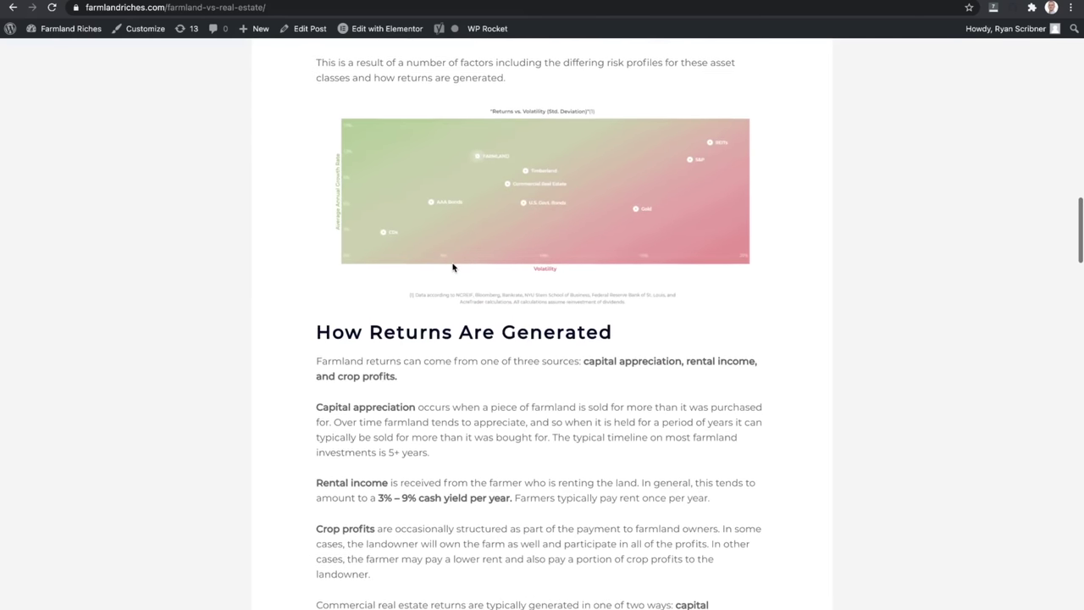
{"action": "scroll", "coordinate": [453, 264], "scroll_direction": "up", "scroll_amount": 2}
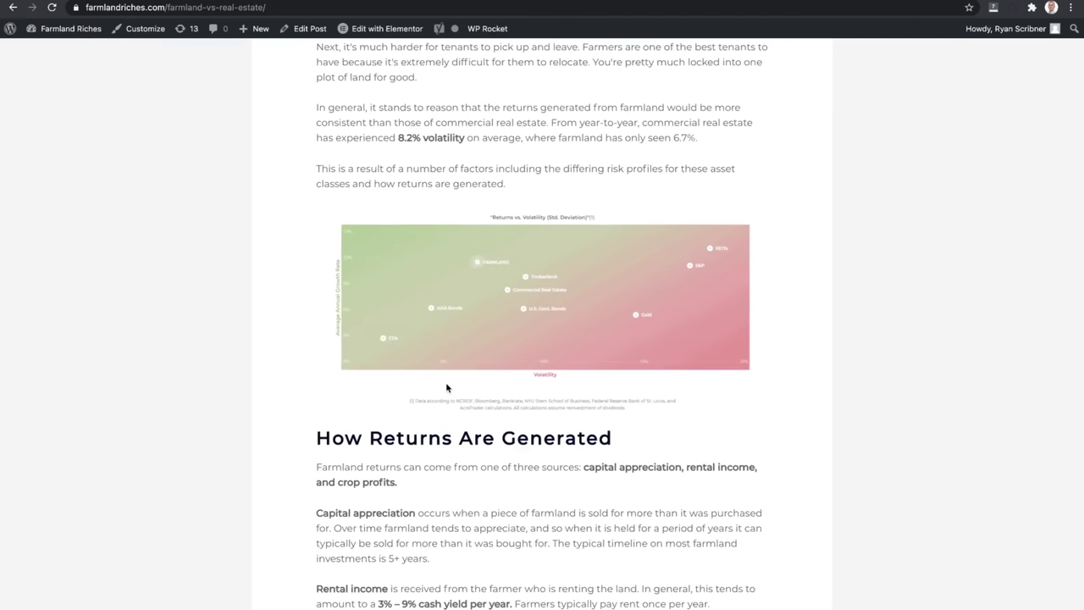
{"action": "scroll", "coordinate": [447, 387], "scroll_direction": "up", "scroll_amount": 10}
{"action": "scroll", "coordinate": [447, 387], "scroll_direction": "up", "scroll_amount": 15}
Return to the farmlandriches.com home page and look over its article cards
{"action": "left_click", "coordinate": [313, 89]}
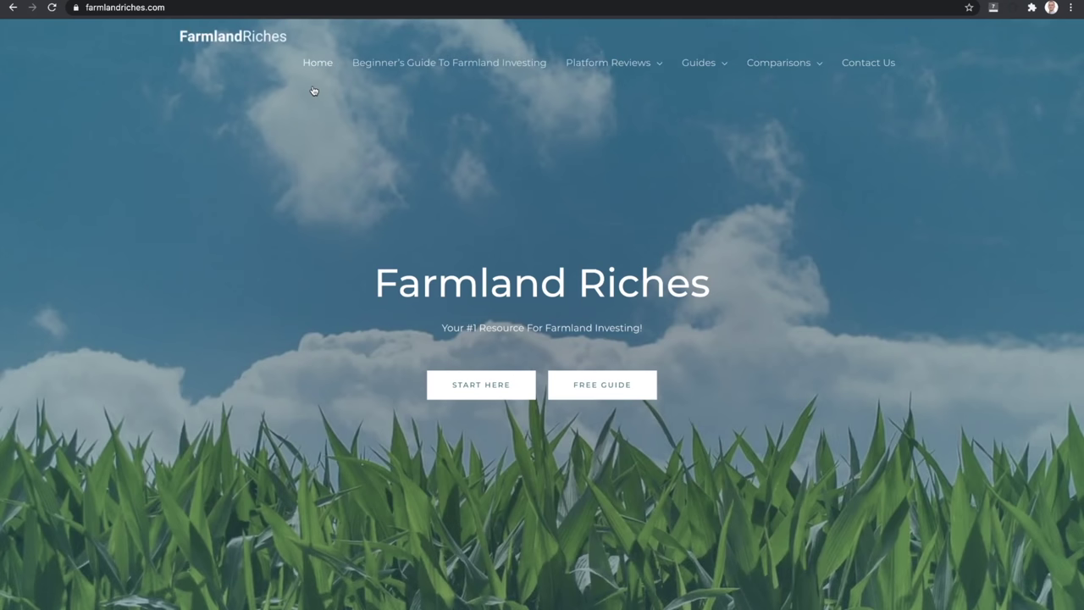
{"action": "scroll", "coordinate": [691, 216], "scroll_direction": "down", "scroll_amount": 15}
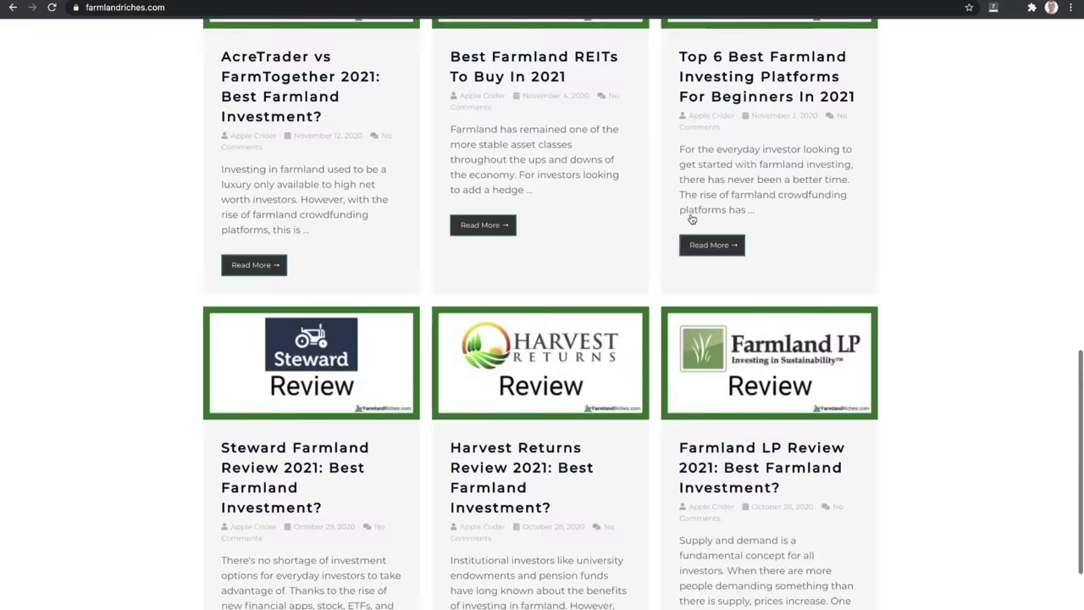
{"action": "scroll", "coordinate": [691, 218], "scroll_direction": "up", "scroll_amount": 15}
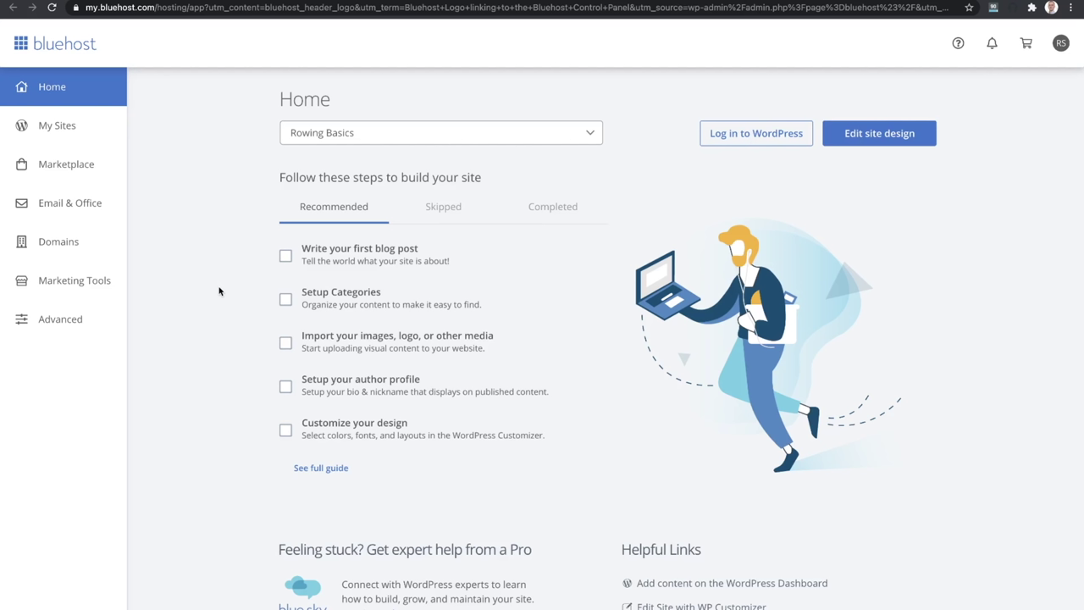
Log in to WordPress for Rowing Basics from the Bluehost account and look over the welcome page and premium themes
{"action": "left_click", "coordinate": [747, 137]}
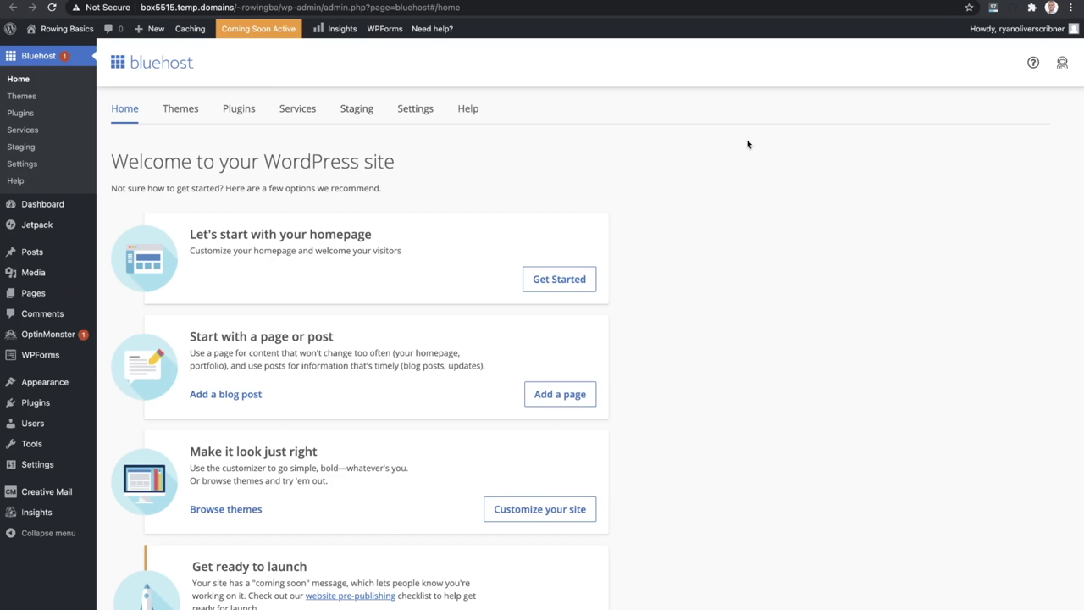
{"action": "scroll", "coordinate": [547, 242], "scroll_direction": "down", "scroll_amount": 5}
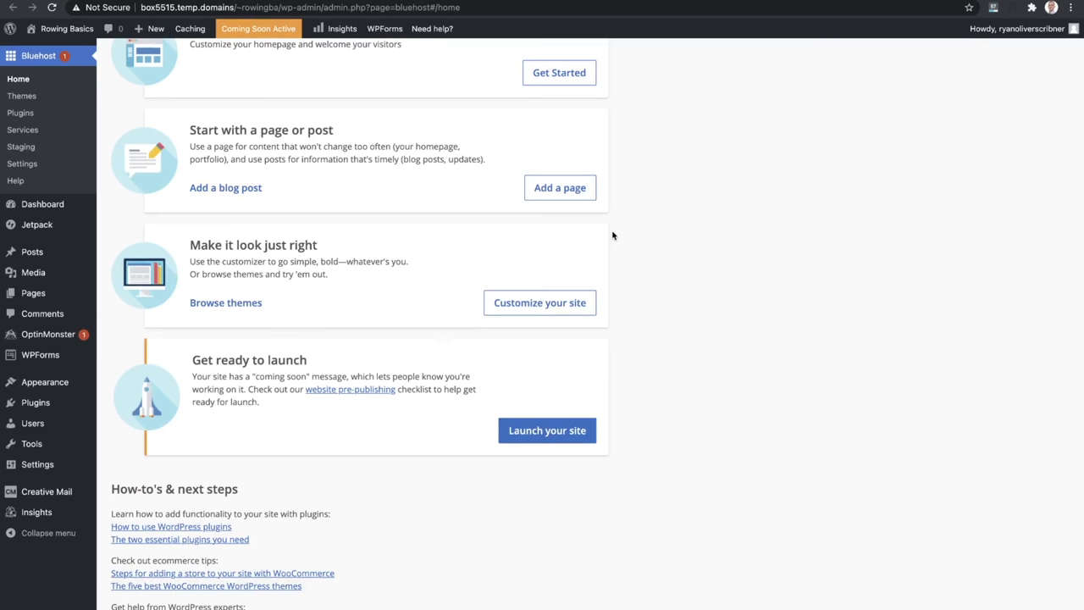
{"action": "scroll", "coordinate": [613, 235], "scroll_direction": "up", "scroll_amount": 5}
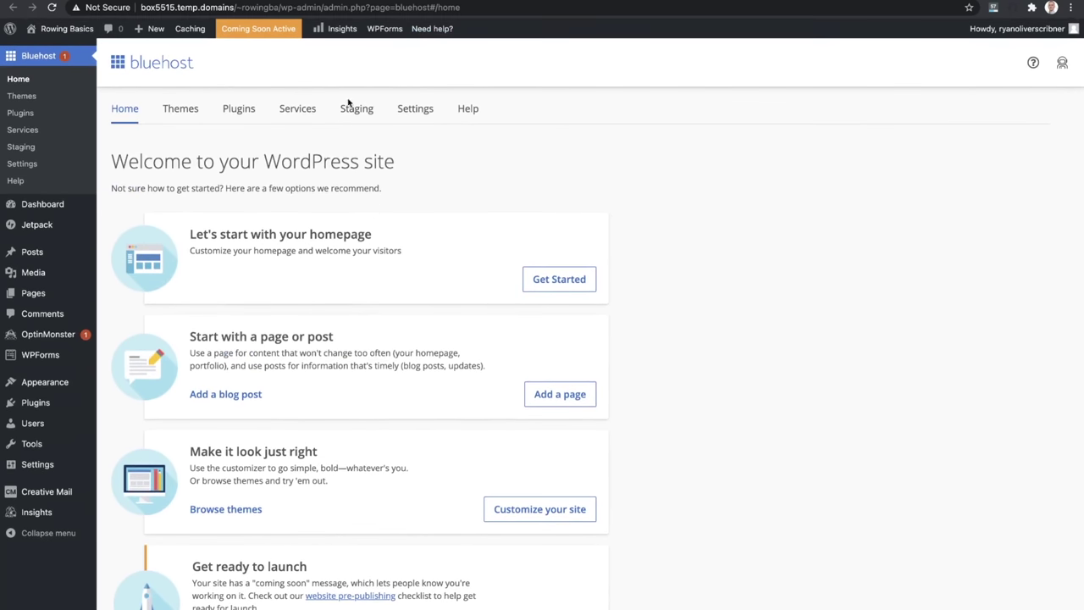
{"action": "left_click", "coordinate": [175, 108]}
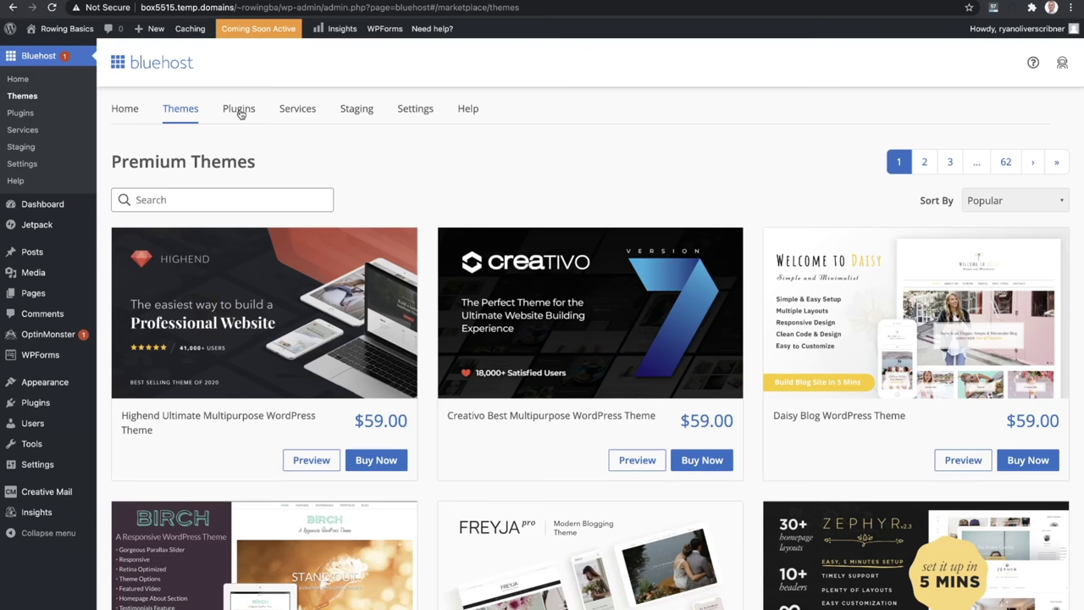
{"action": "left_click", "coordinate": [125, 110]}
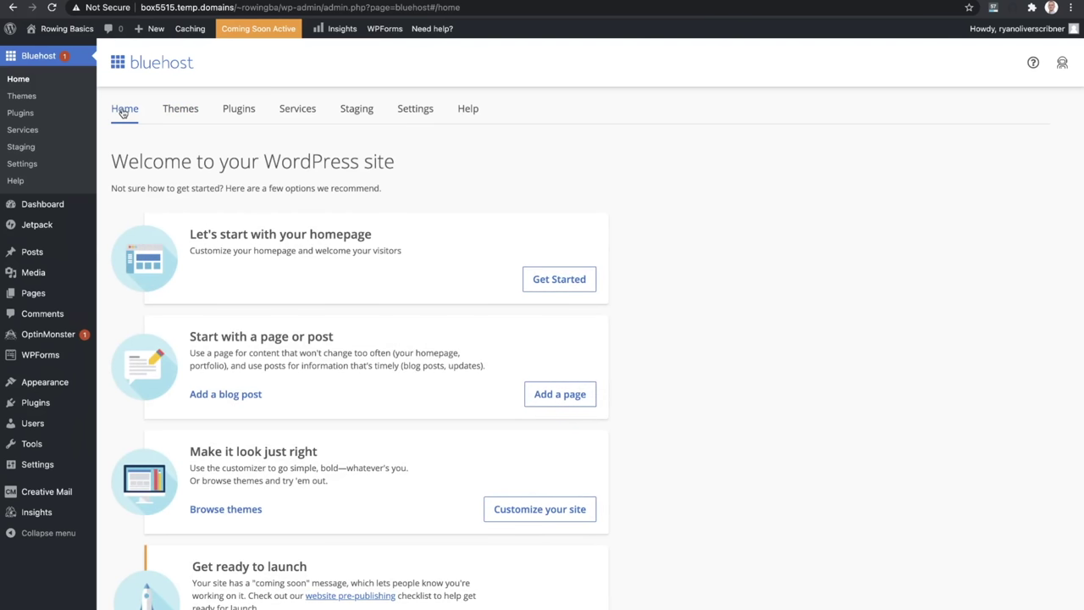
Open the installed plugins list and delete the Akismet Anti-Spam plugin
{"action": "left_click", "coordinate": [35, 407]}
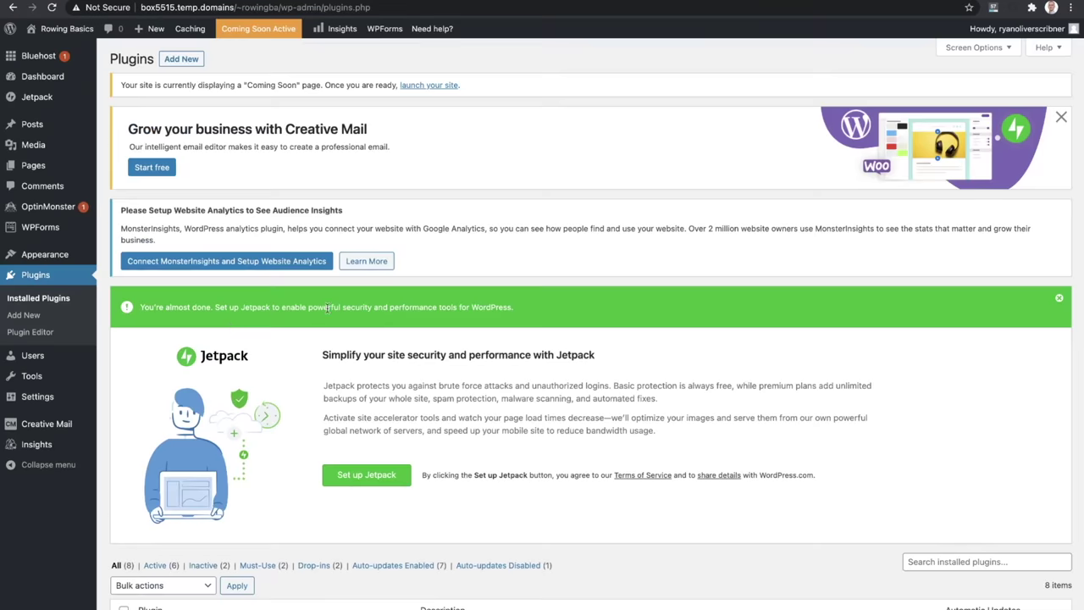
{"action": "scroll", "coordinate": [442, 265], "scroll_direction": "down", "scroll_amount": 5}
{"action": "scroll", "coordinate": [354, 279], "scroll_direction": "down", "scroll_amount": 2}
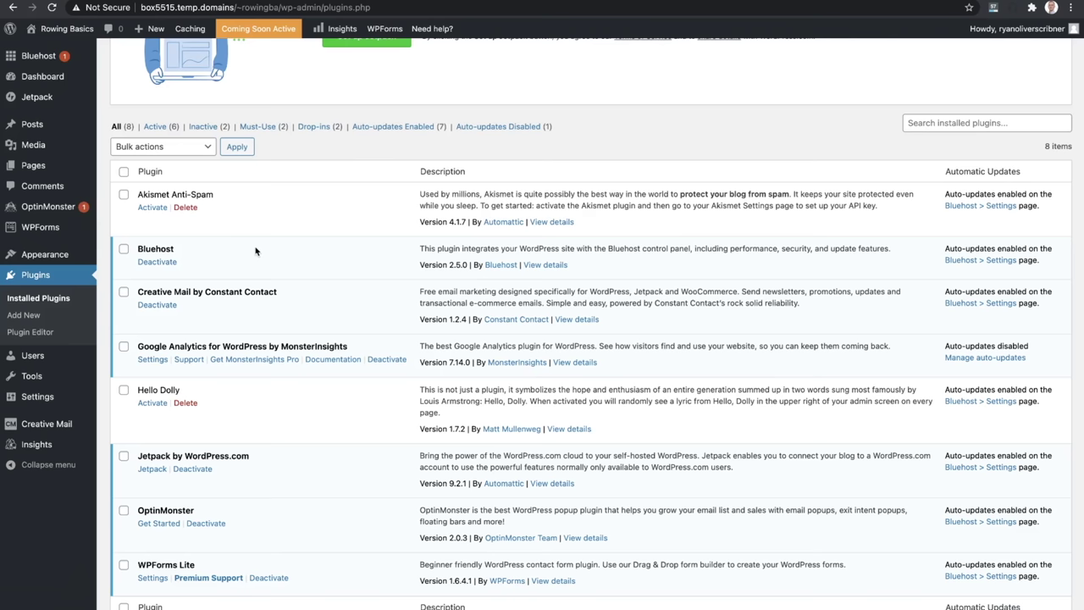
{"action": "left_click", "coordinate": [185, 207]}
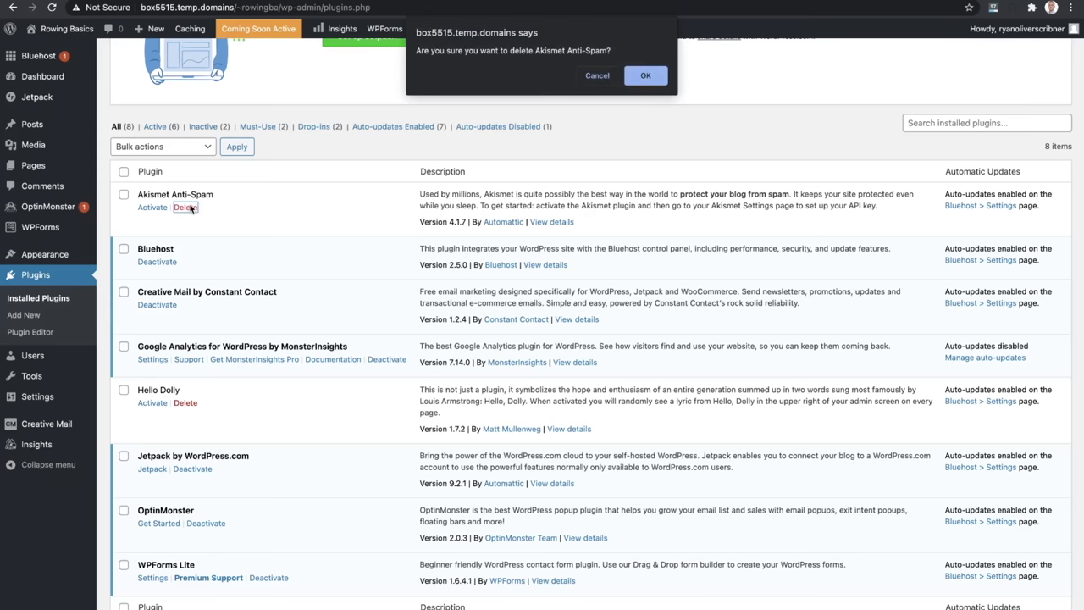
{"action": "left_click", "coordinate": [645, 75]}
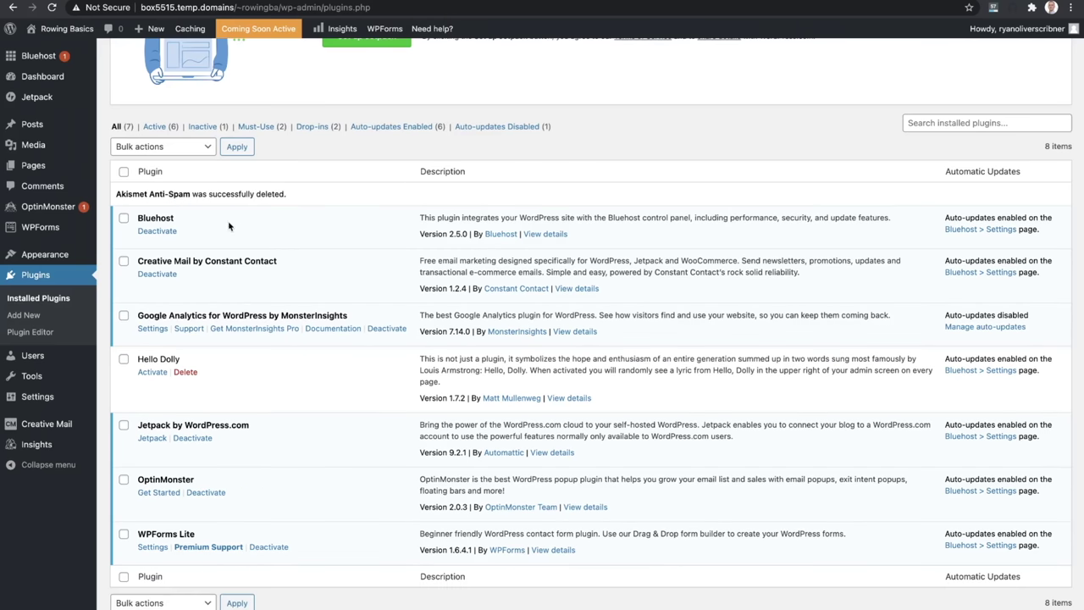
Deactivate and delete the Creative Mail by Constant Contact plugin
{"action": "left_click_drag", "start_coordinate": [691, 217], "coordinate": [603, 219]}
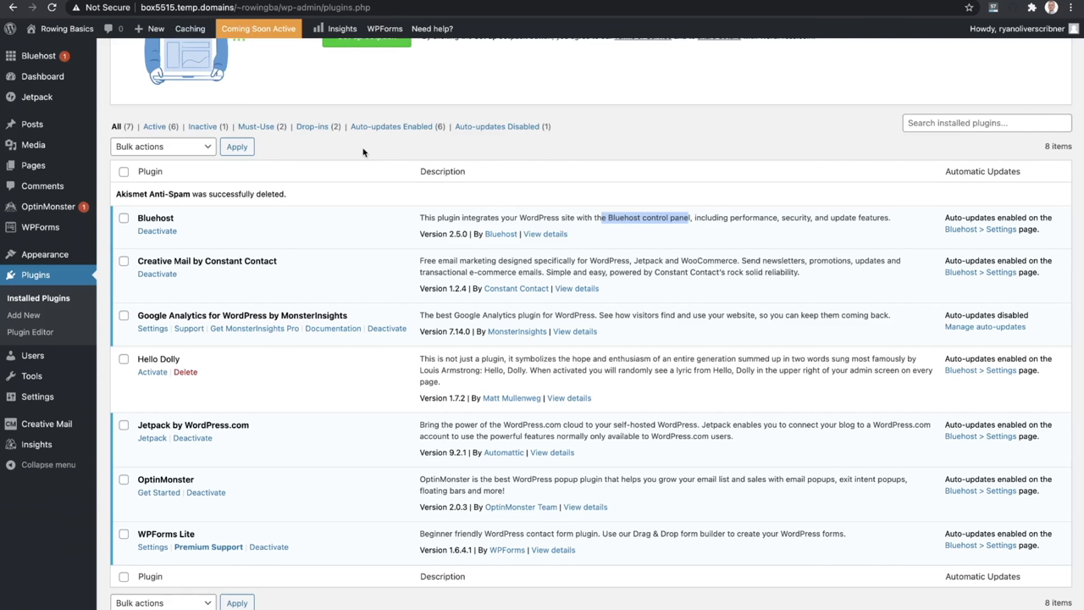
{"action": "left_click", "coordinate": [159, 275]}
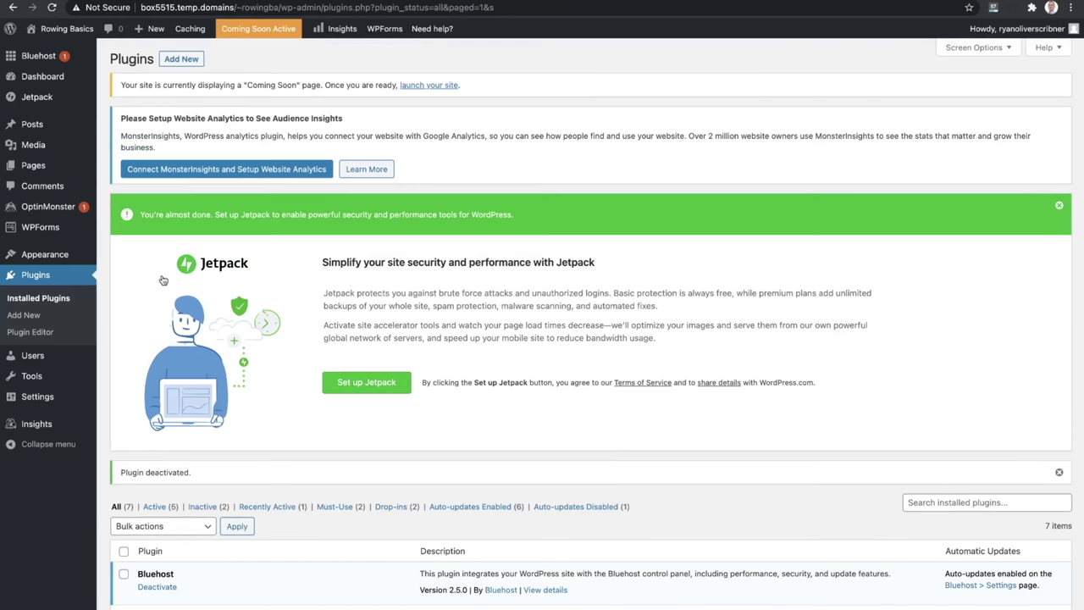
{"action": "scroll", "coordinate": [163, 281], "scroll_direction": "down", "scroll_amount": 5}
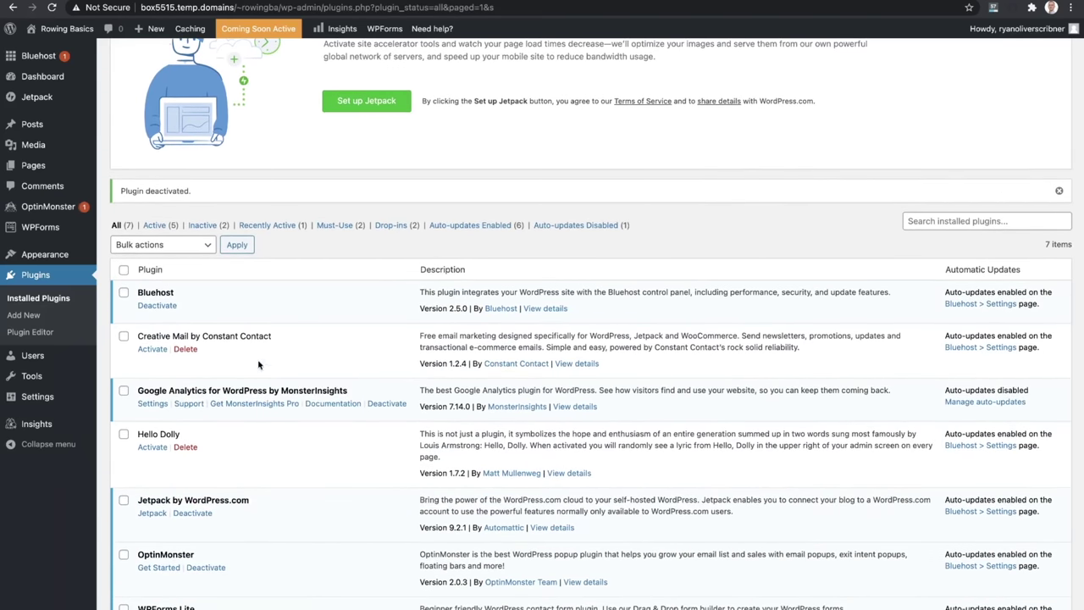
{"action": "left_click", "coordinate": [184, 350]}
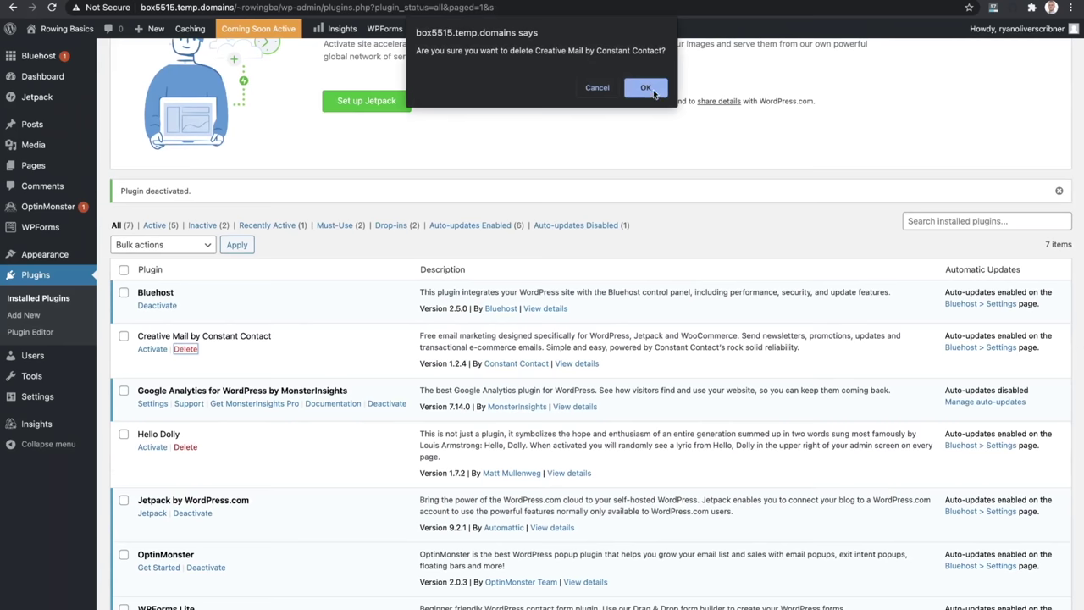
{"action": "left_click", "coordinate": [650, 90]}
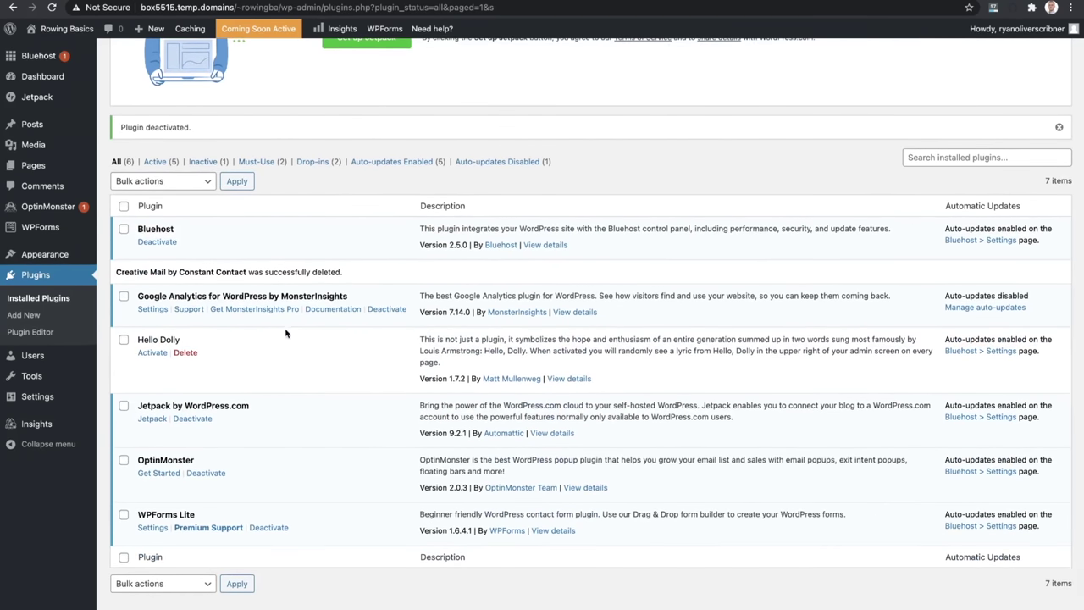
Deactivate and delete Google Analytics for WordPress by MonsterInsights, and delete the Hello Dolly plugin
{"action": "left_click", "coordinate": [391, 309]}
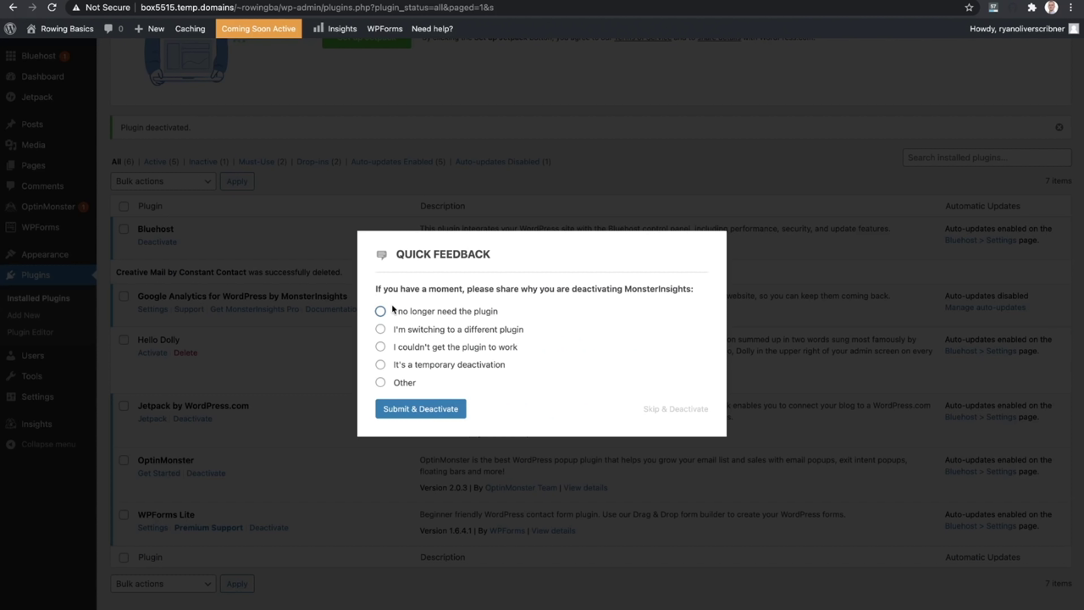
{"action": "left_click", "coordinate": [402, 411]}
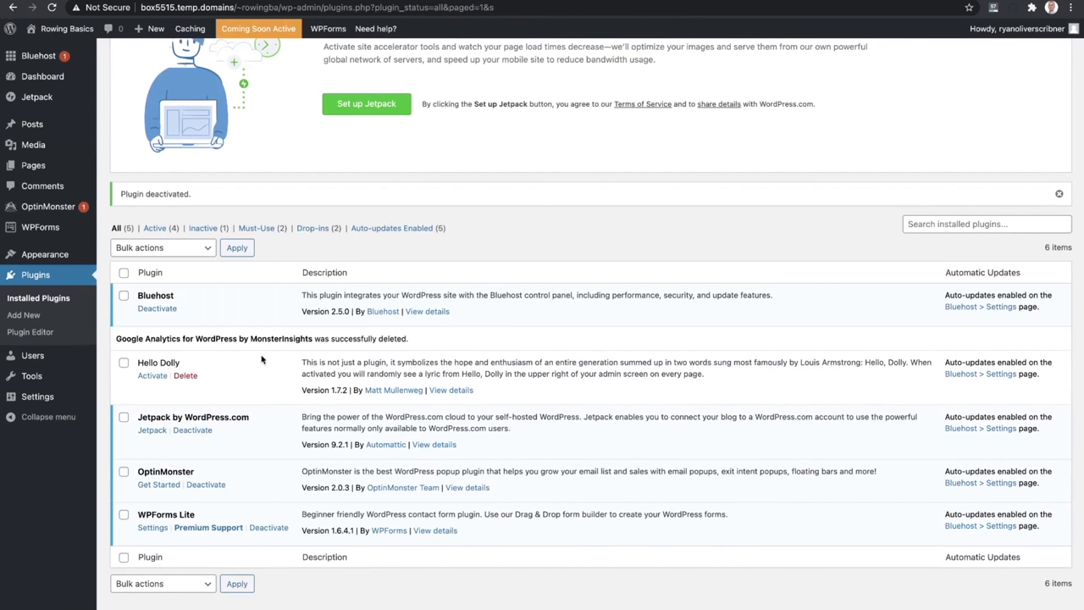
{"action": "left_click", "coordinate": [186, 376]}
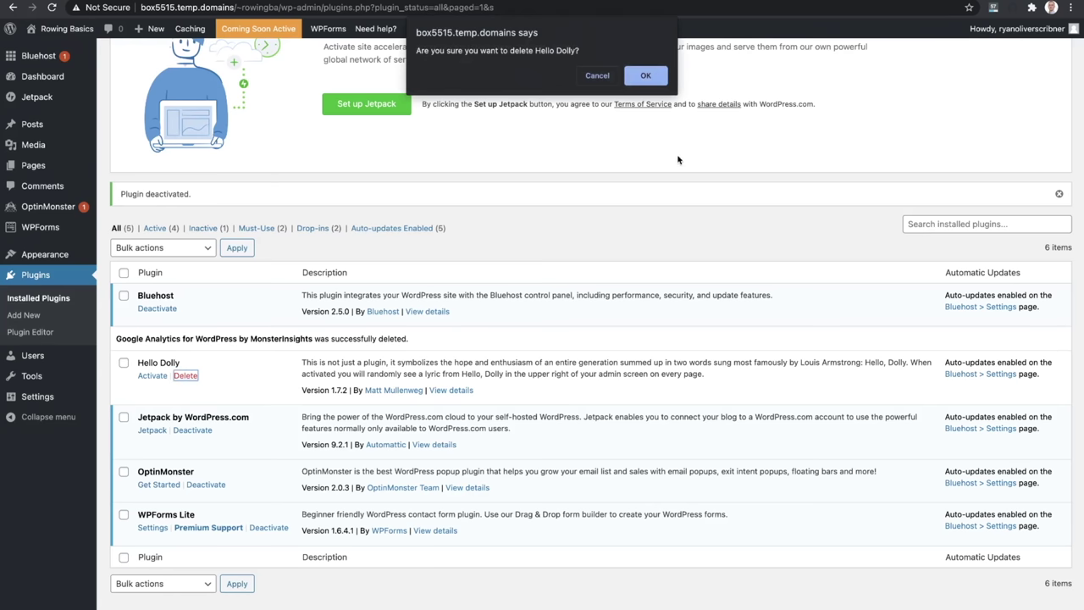
{"action": "left_click", "coordinate": [650, 78]}
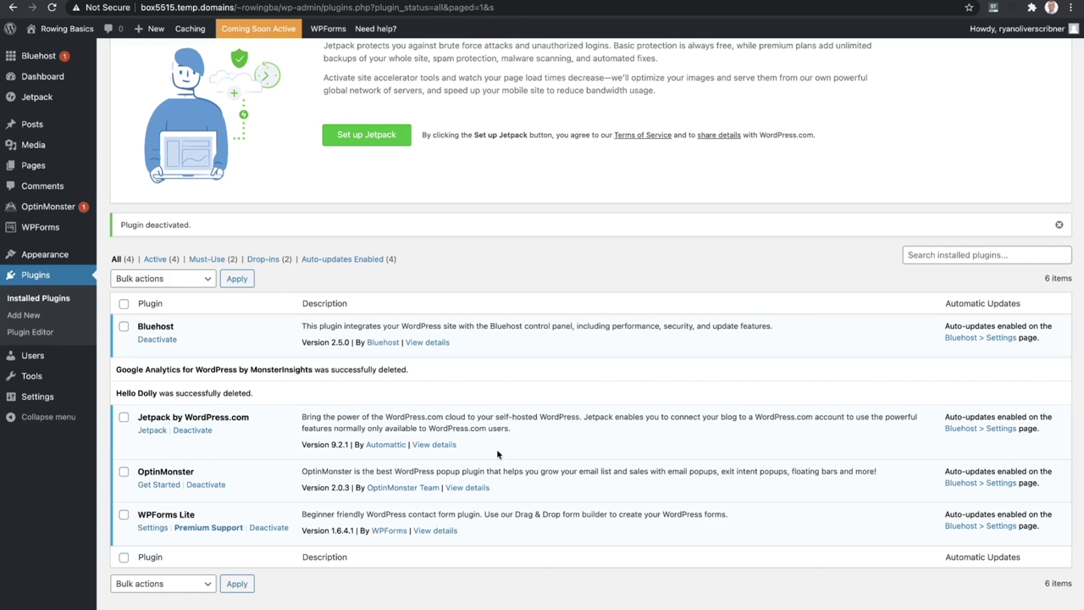
Deactivate and delete the Jetpack by WordPress.com and OptinMonster plugins
{"action": "left_click", "coordinate": [197, 431]}
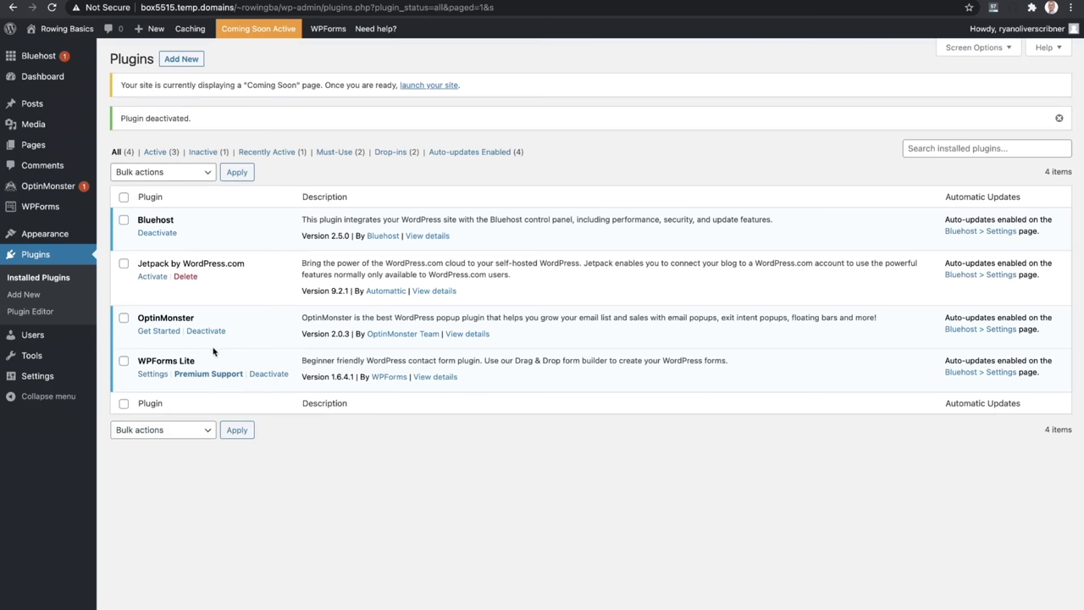
{"action": "left_click", "coordinate": [217, 332]}
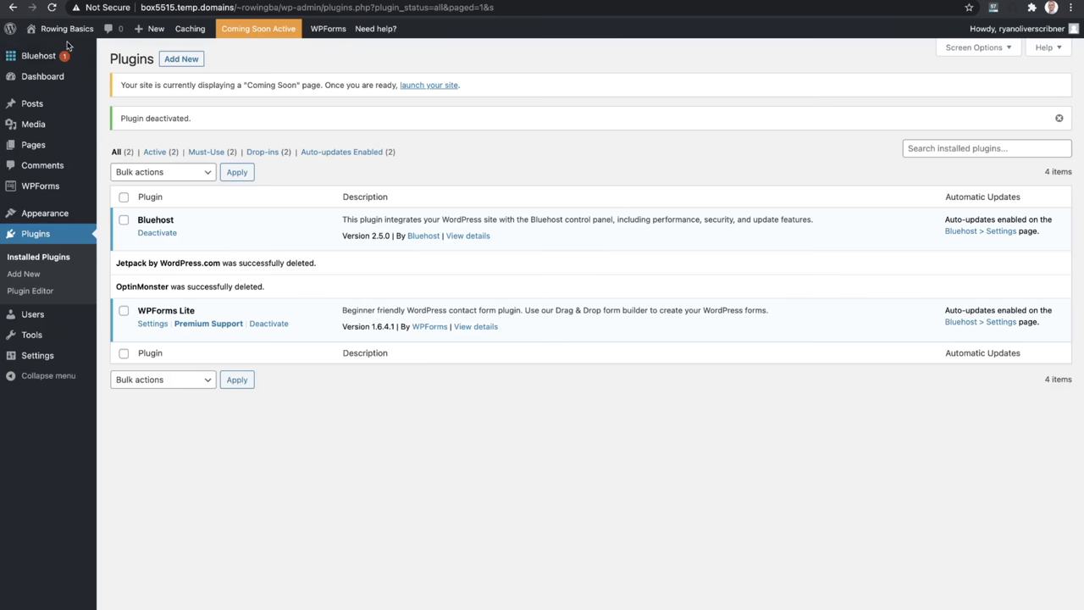
Go to the Bluehost welcome page and start the homepage setup to show its homepage type options
{"action": "left_click", "coordinate": [41, 61]}
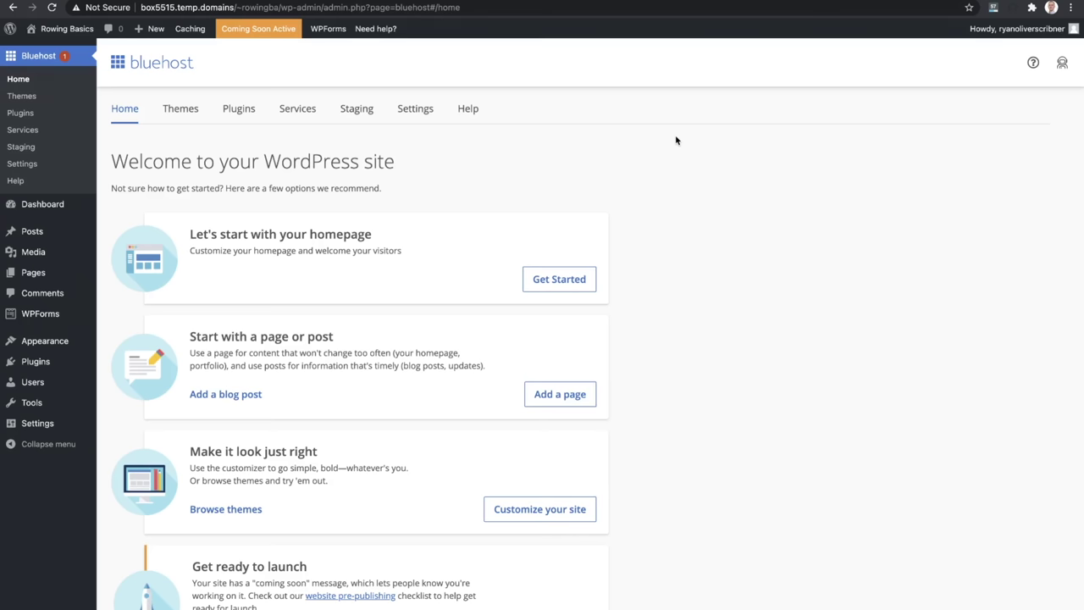
{"action": "scroll", "coordinate": [676, 140], "scroll_direction": "down", "scroll_amount": 2}
{"action": "scroll", "coordinate": [528, 155], "scroll_direction": "up", "scroll_amount": 1}
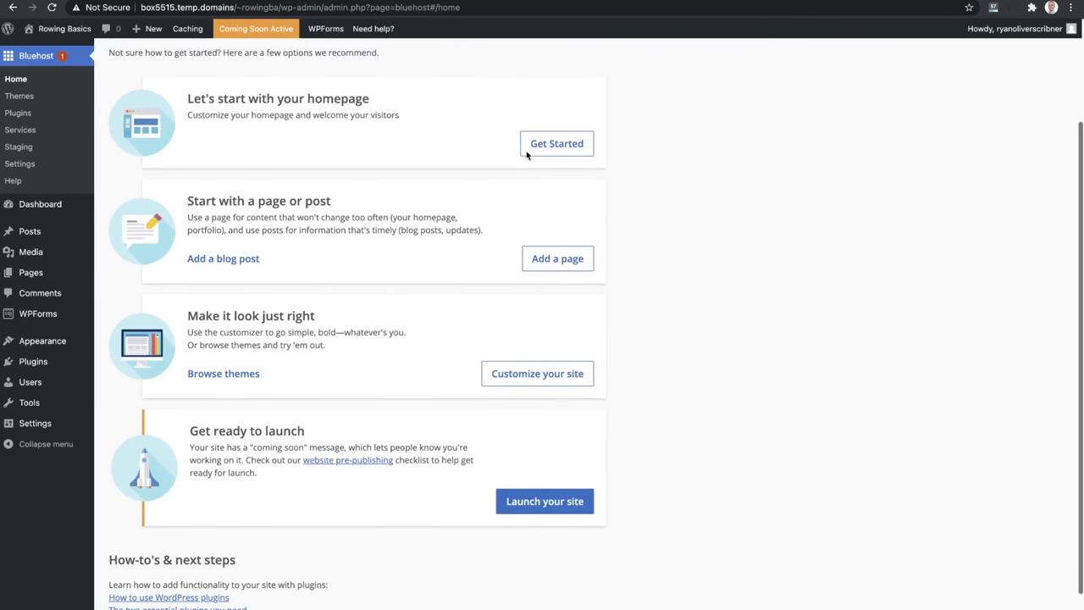
{"action": "left_click", "coordinate": [580, 145]}
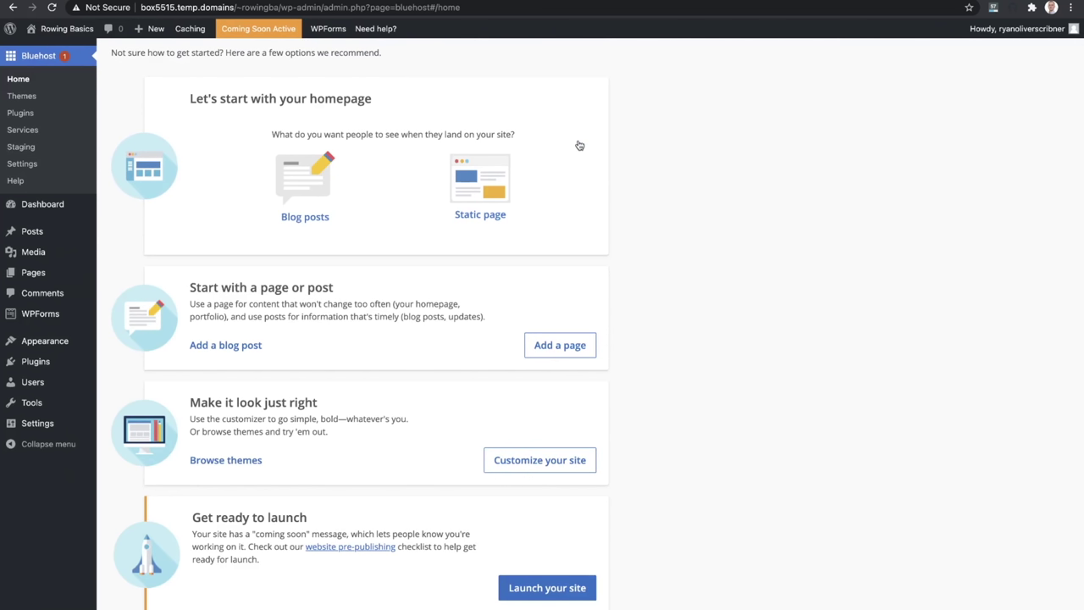
Open farmlandriches.com in a new tab and examine its homepage layout, latest articles section and free guide pop-up
{"action": "key", "text": "ctrl+t"}
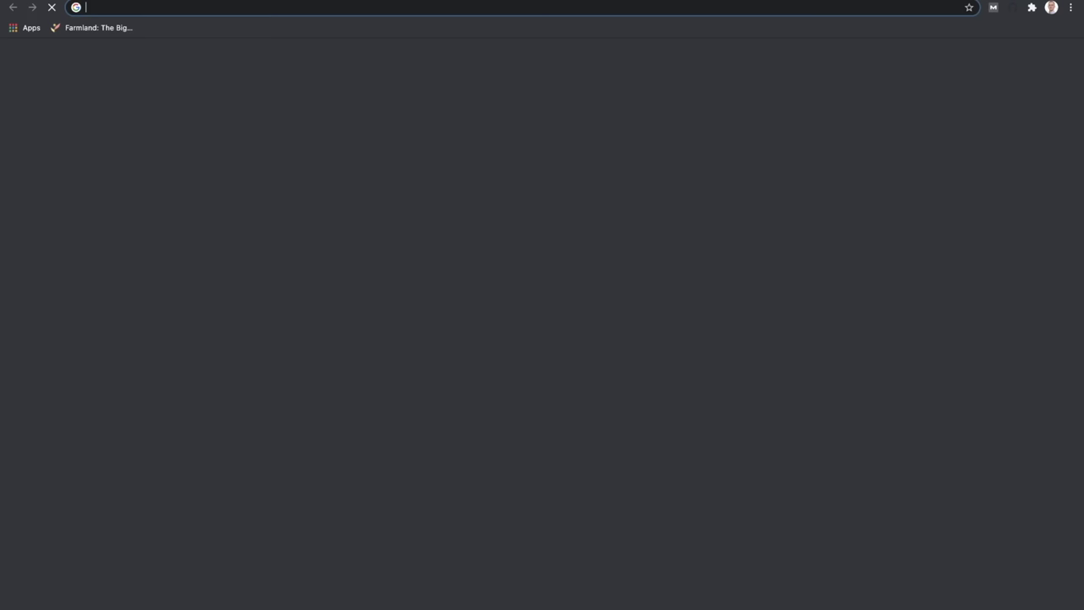
{"action": "type", "text": "far"}
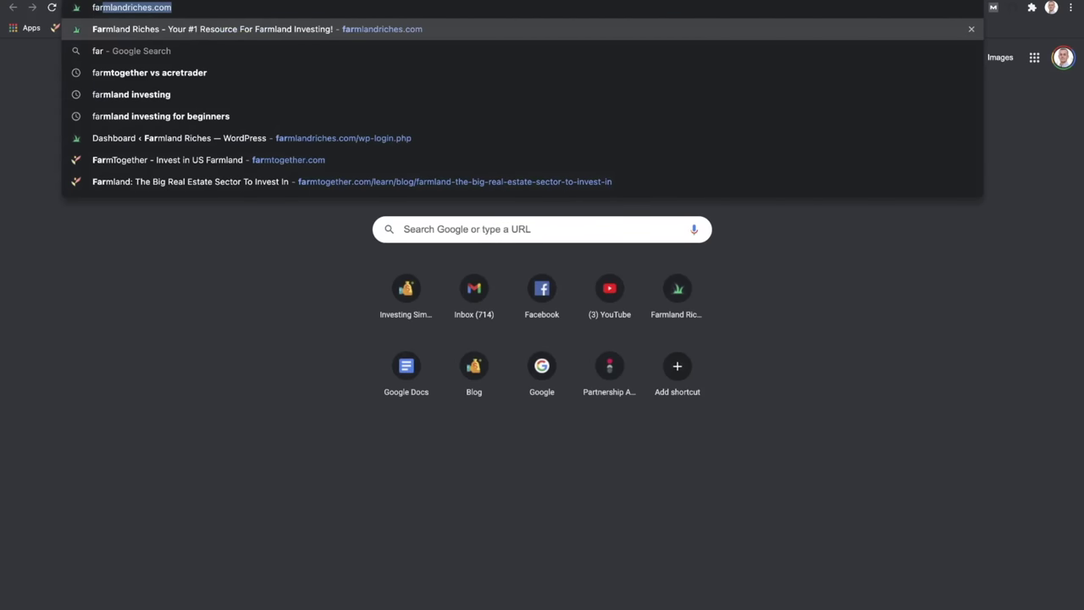
{"action": "key", "text": "Return"}
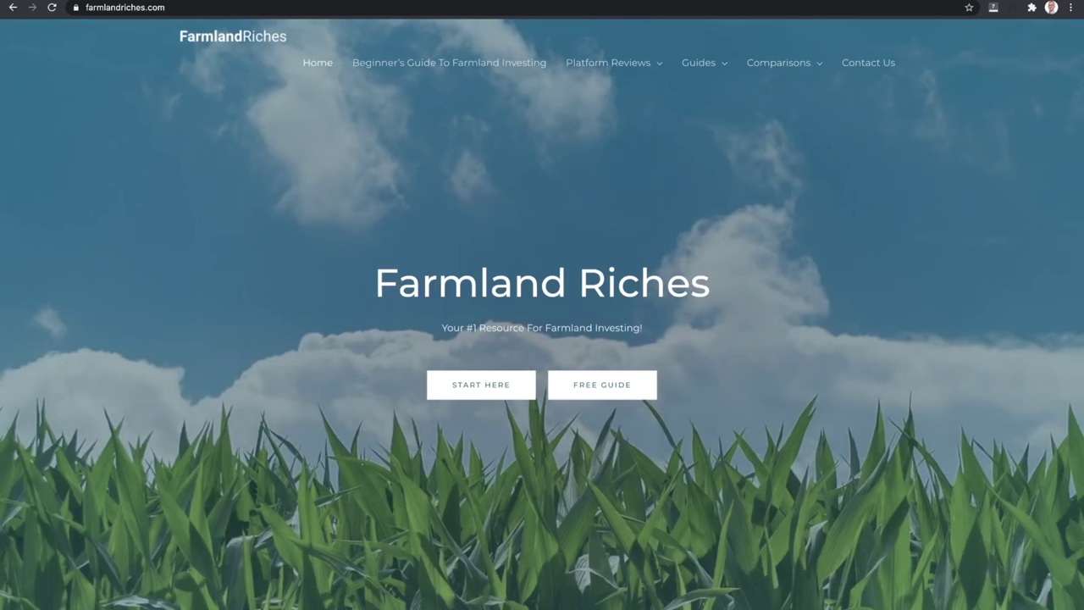
{"action": "scroll", "coordinate": [487, 387], "scroll_direction": "down", "scroll_amount": 10}
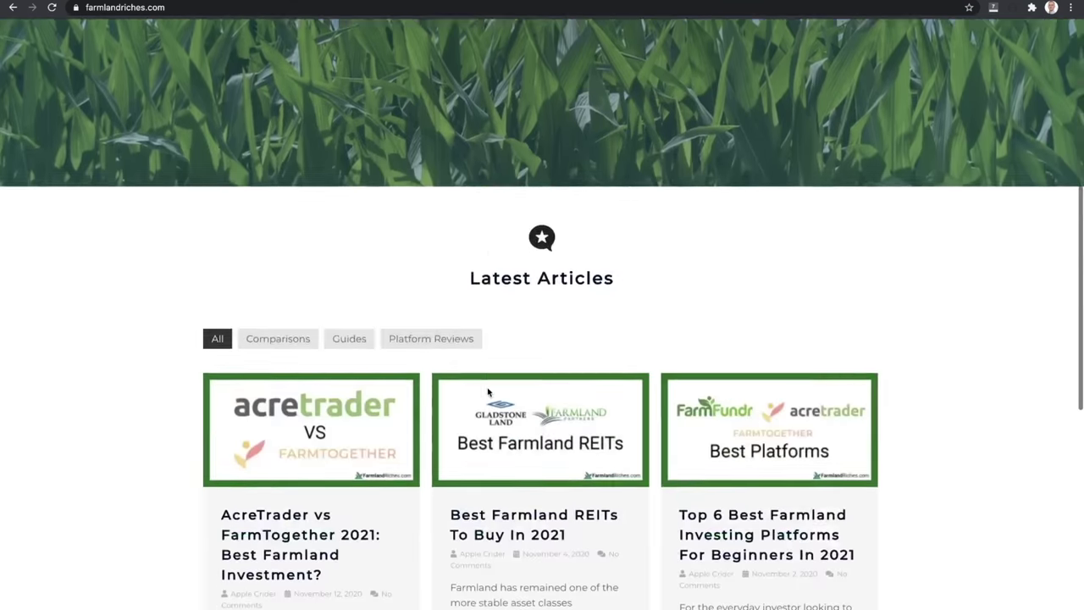
{"action": "scroll", "coordinate": [424, 346], "scroll_direction": "down", "scroll_amount": 1}
{"action": "scroll", "coordinate": [423, 346], "scroll_direction": "up", "scroll_amount": 10}
{"action": "scroll", "coordinate": [421, 340], "scroll_direction": "up", "scroll_amount": 2}
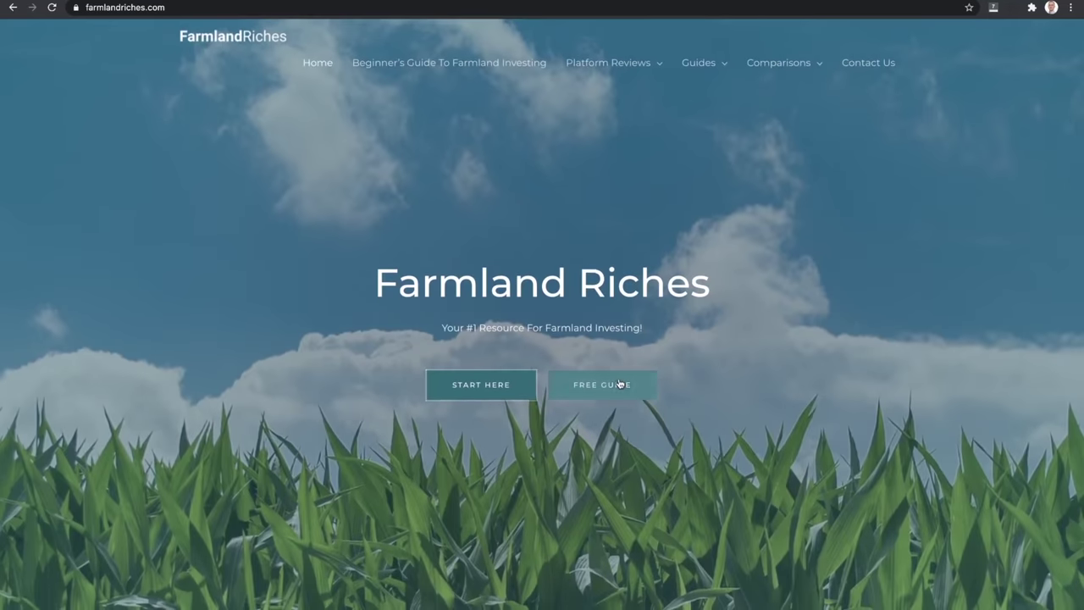
{"action": "left_click", "coordinate": [619, 380]}
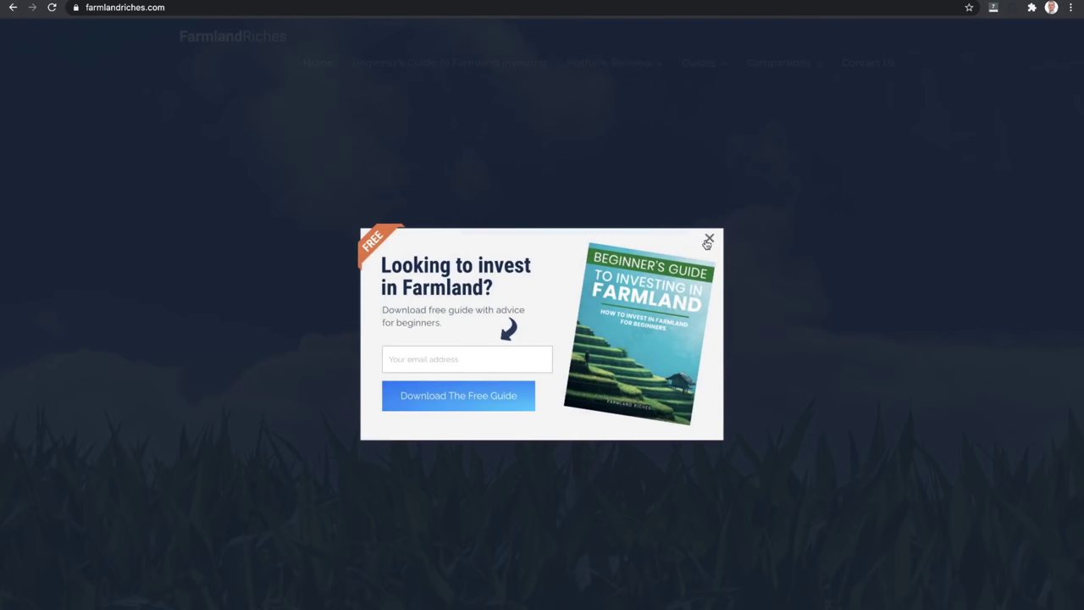
{"action": "left_click", "coordinate": [347, 103]}
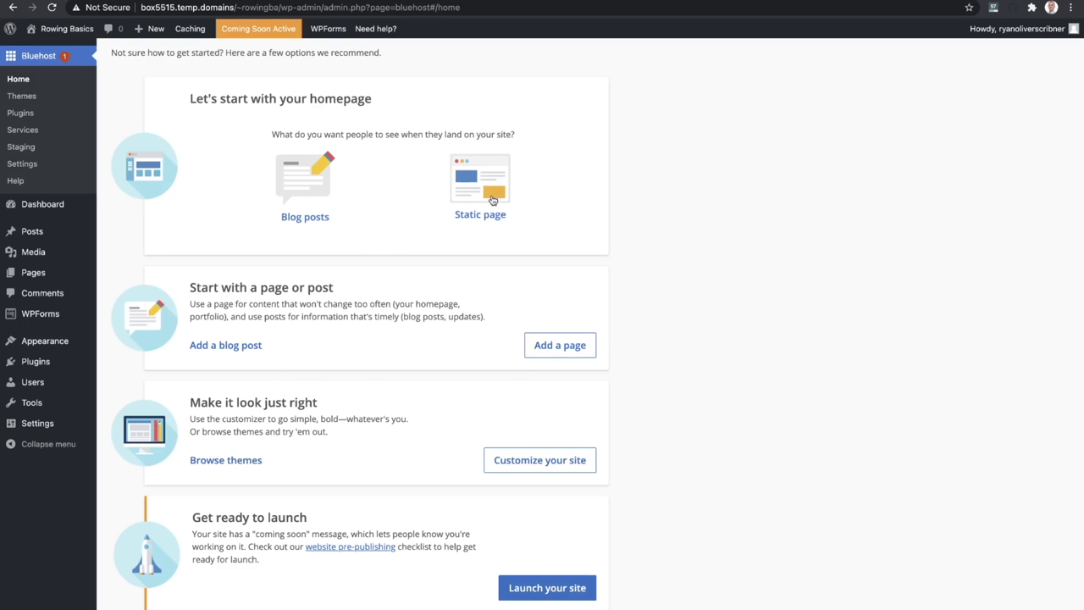
Set the Rowing Basics homepage to a static page, using a new page named Home
{"action": "left_click", "coordinate": [494, 200]}
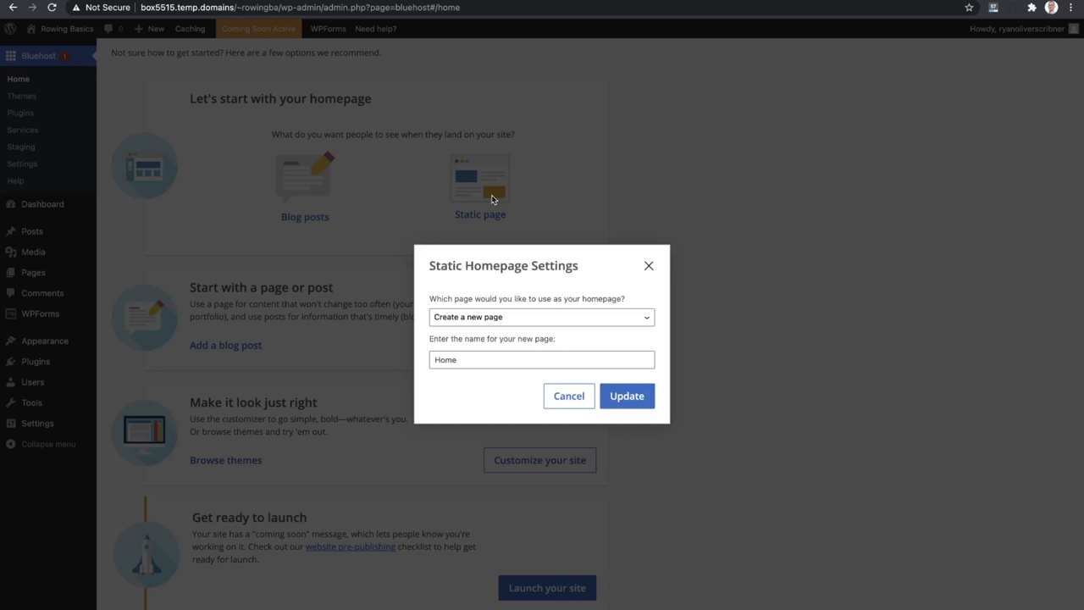
{"action": "left_click", "coordinate": [630, 400]}
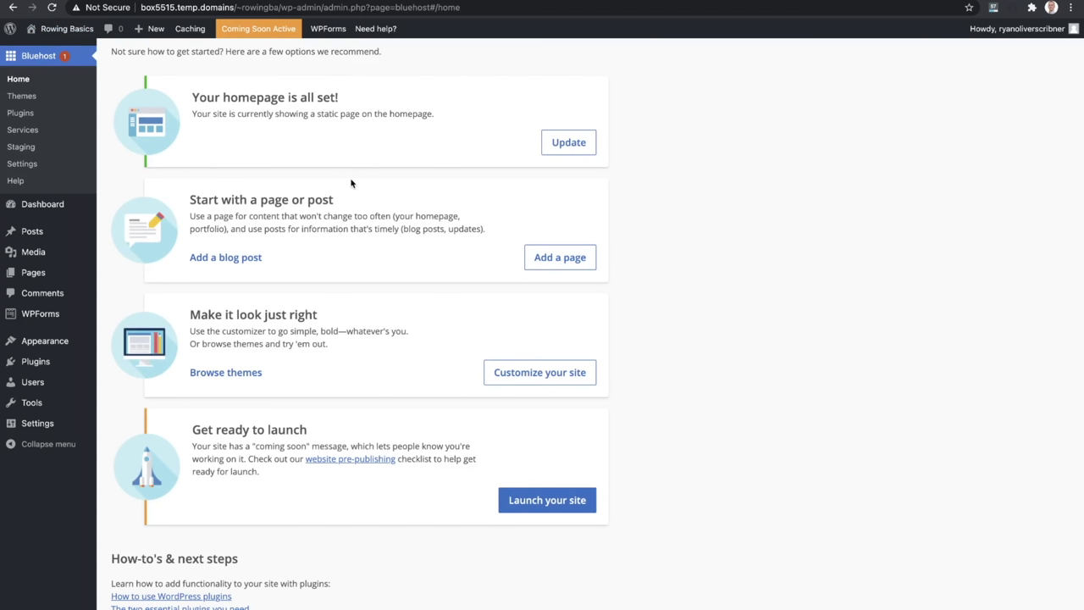
View the Sample Page in the default block editor and return to the list of pages
{"action": "left_click", "coordinate": [574, 262]}
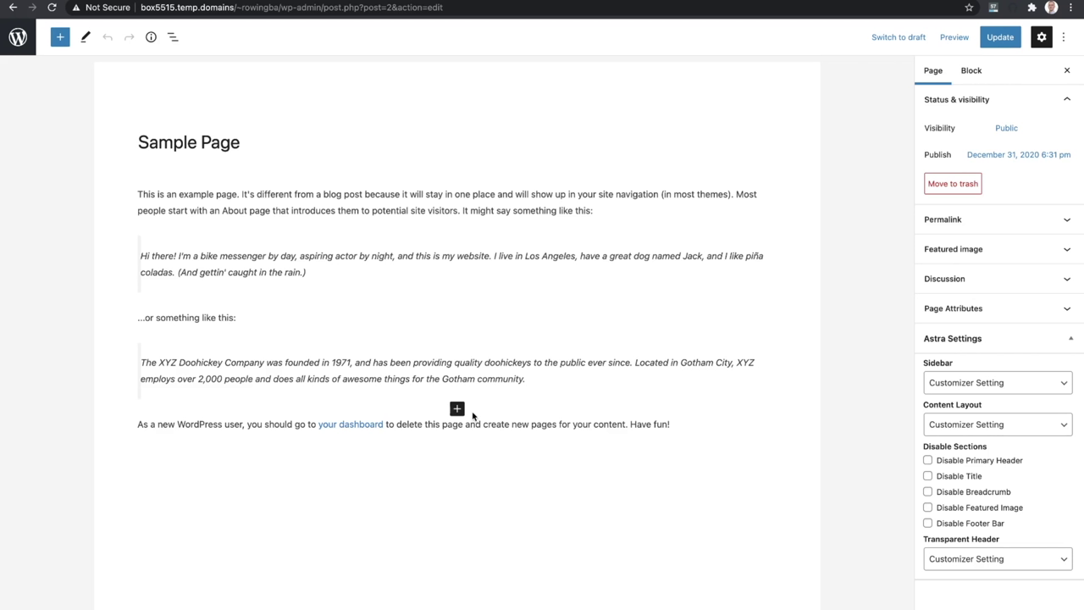
{"action": "left_click", "coordinate": [18, 40]}
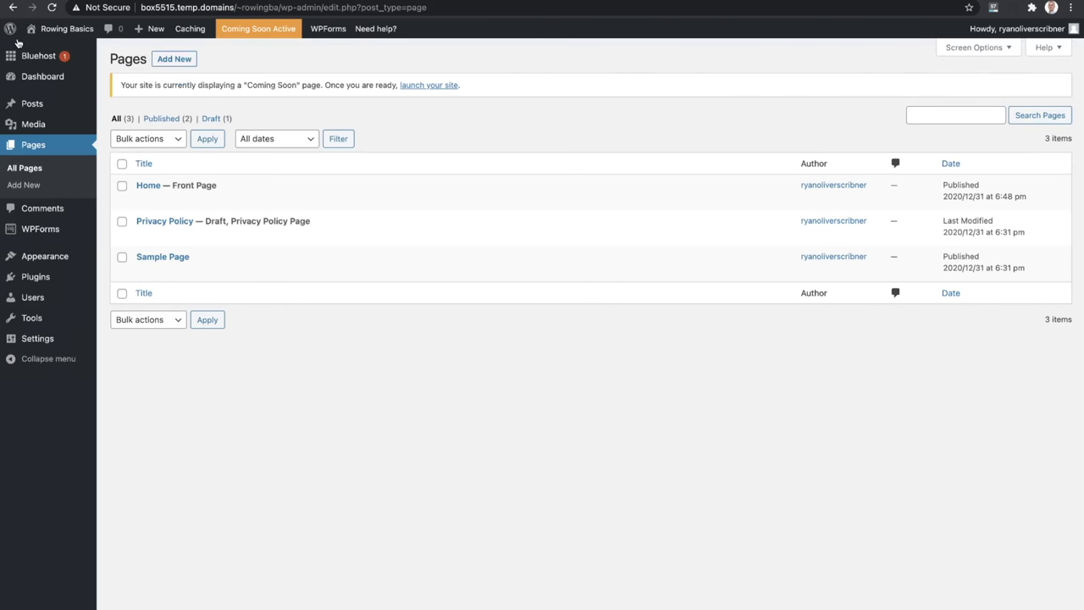
Install and activate the Classic Editor plugin
{"action": "left_click", "coordinate": [53, 284]}
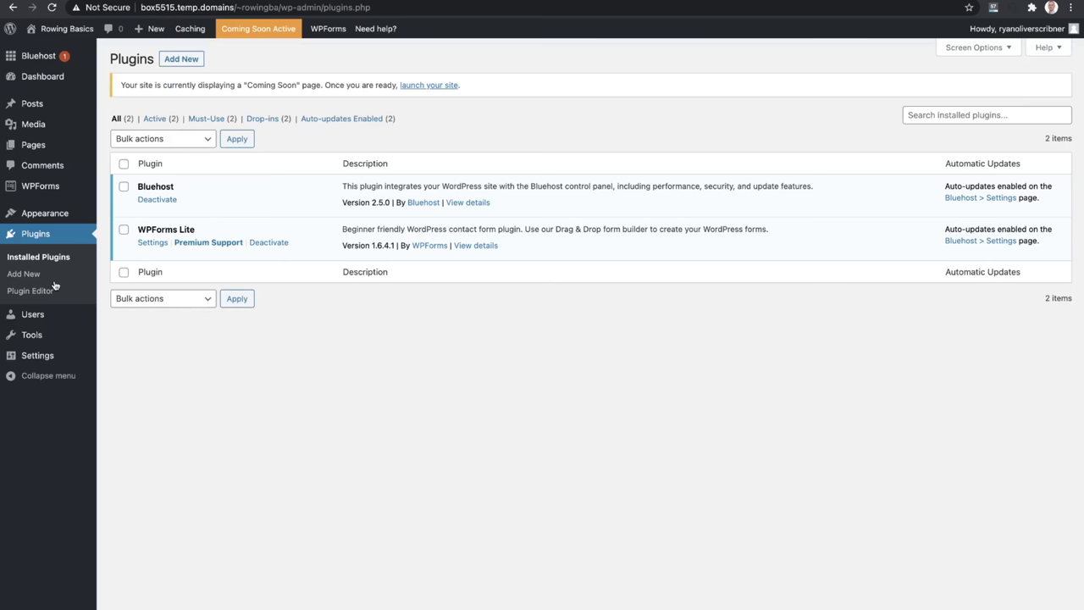
{"action": "left_click", "coordinate": [184, 60]}
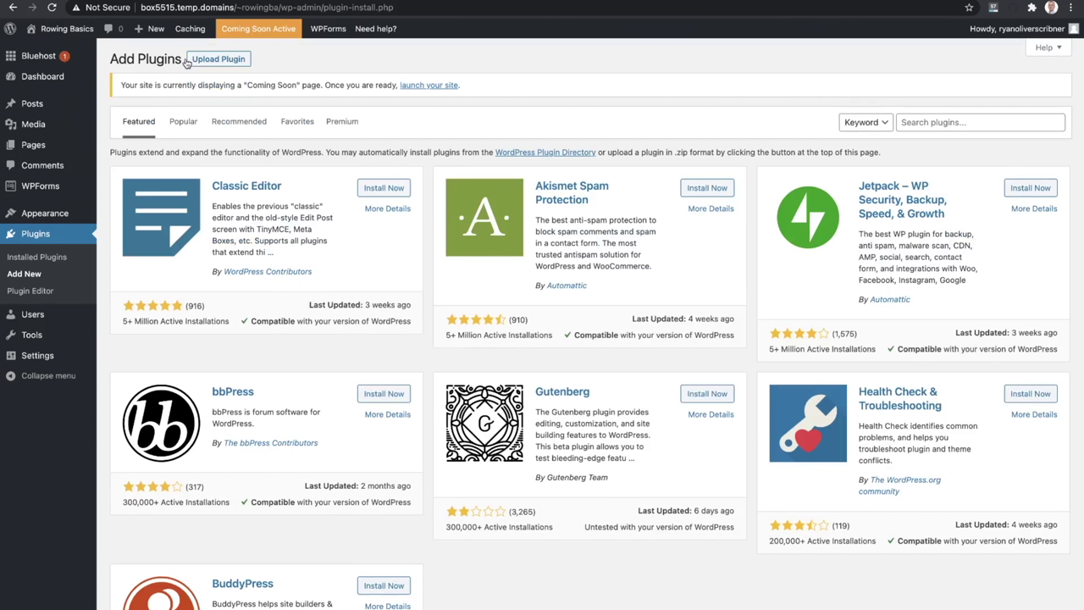
{"action": "left_click", "coordinate": [377, 186]}
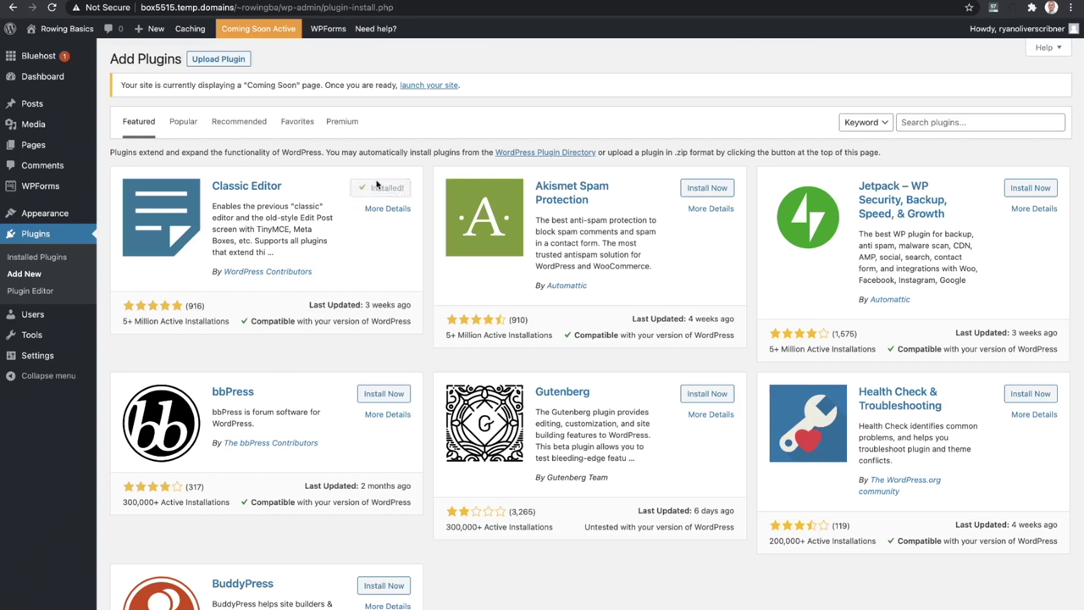
{"action": "left_click", "coordinate": [395, 194]}
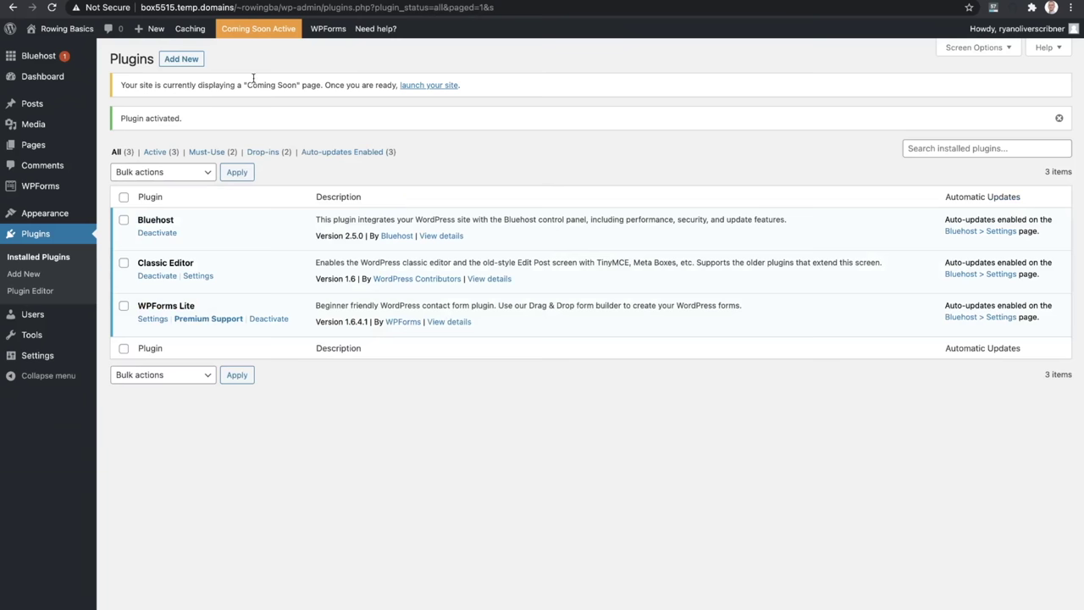
Search the plugin library for "pretty links" and install and activate the Pretty Links plugin
{"action": "left_click", "coordinate": [182, 60]}
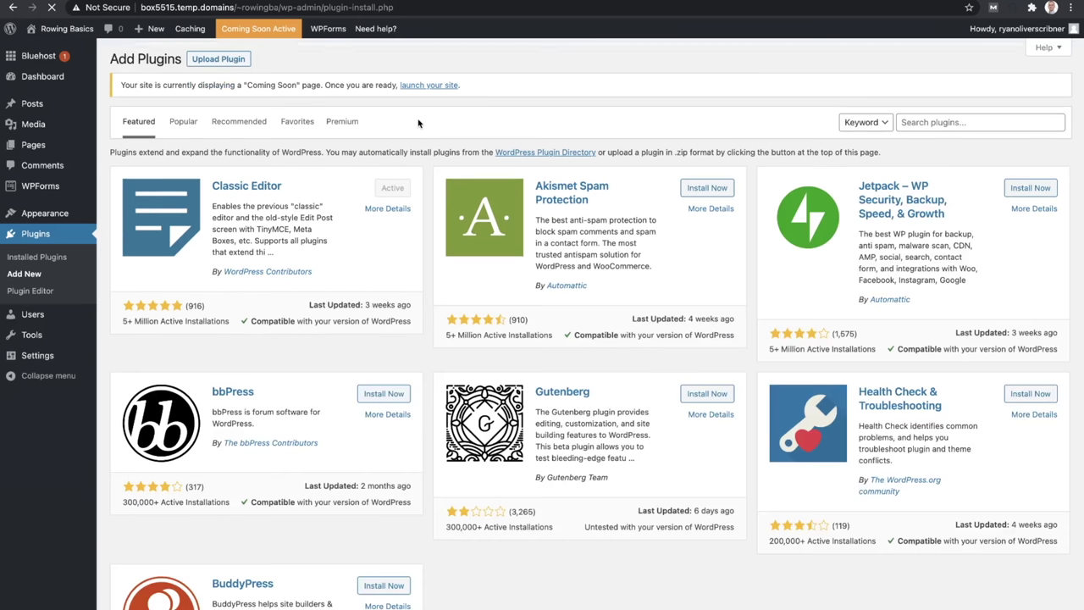
{"action": "left_click", "coordinate": [942, 118]}
{"action": "type", "text": "prettylink"}
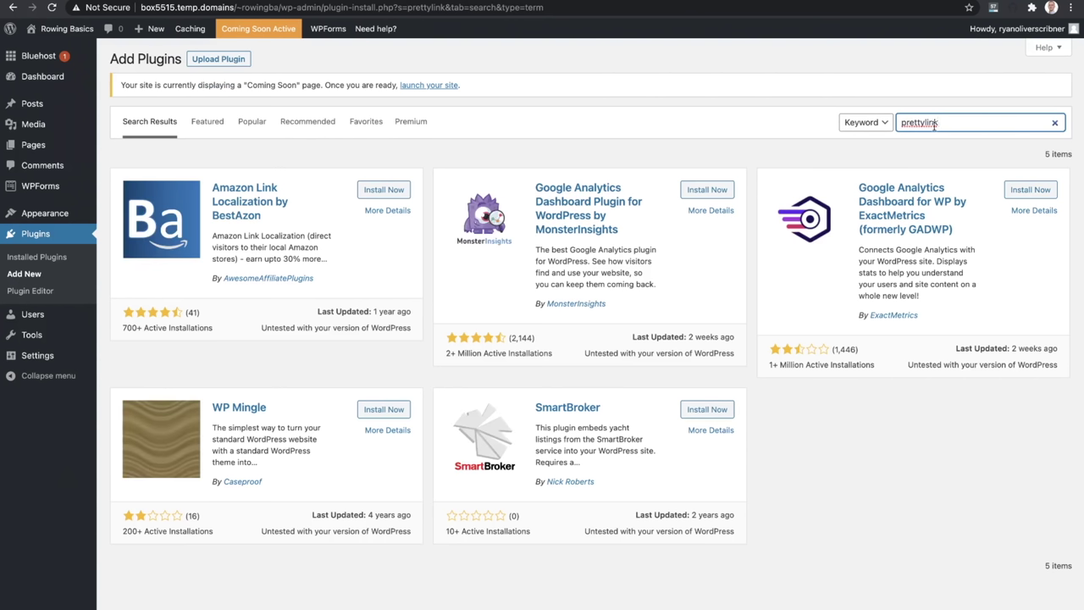
{"action": "type", "text": "s"}
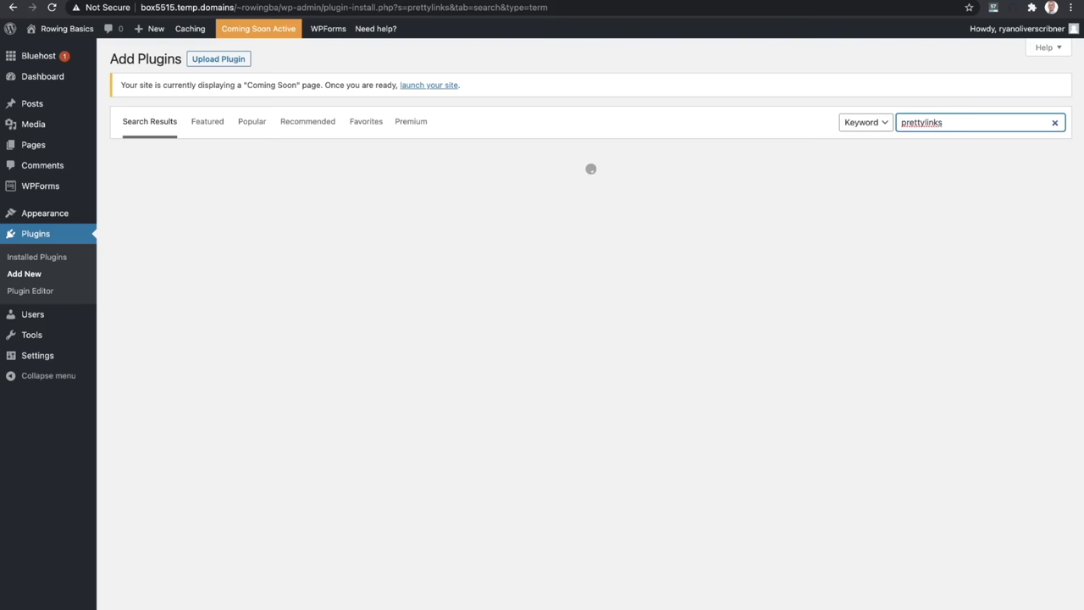
{"action": "left_click", "coordinate": [921, 122]}
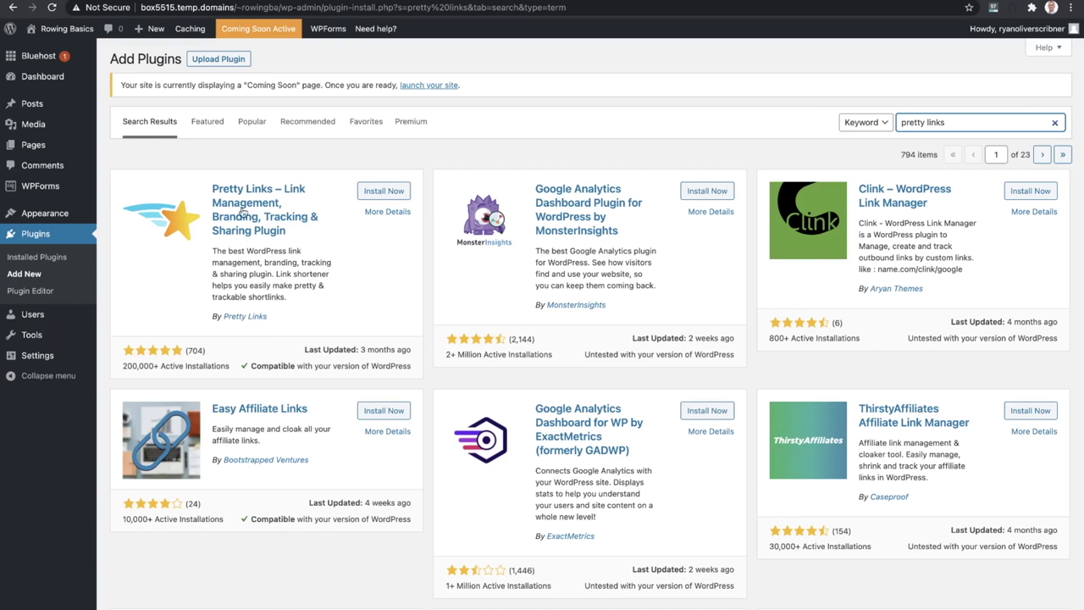
{"action": "left_click", "coordinate": [382, 191]}
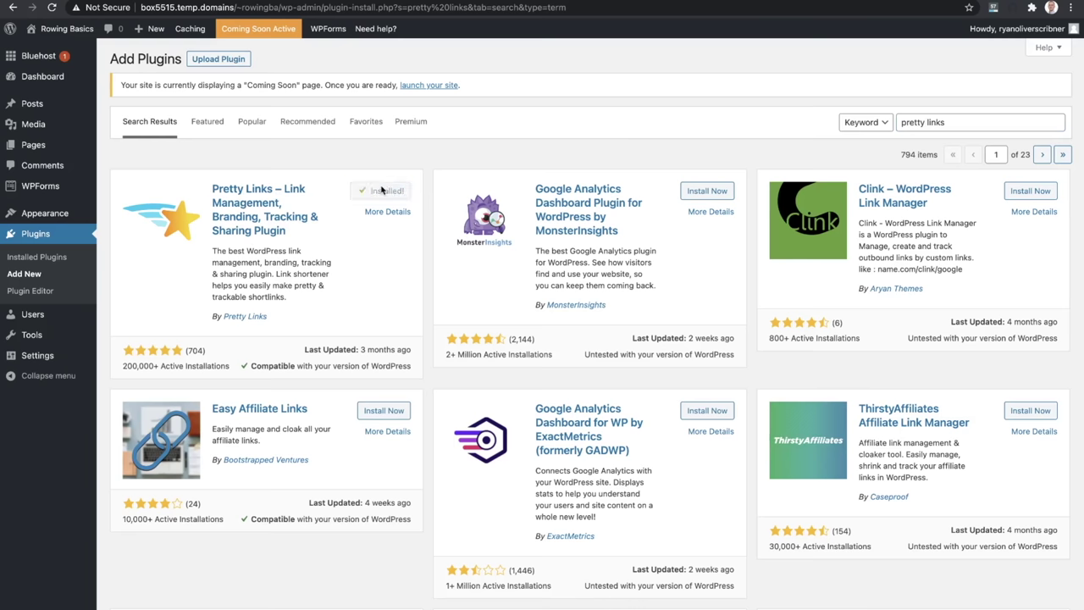
{"action": "left_click", "coordinate": [382, 190]}
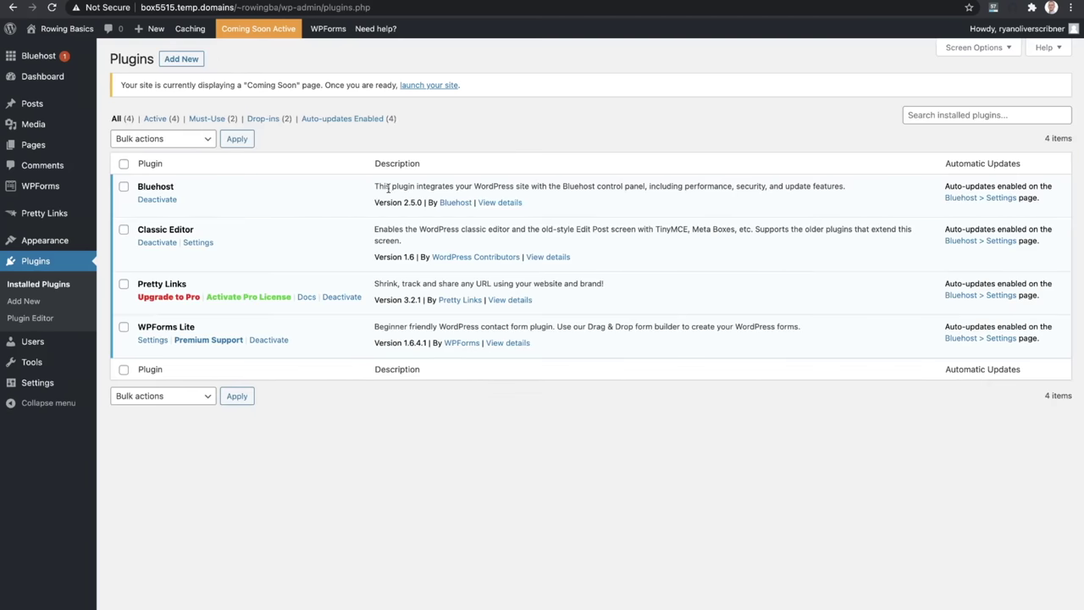
Search the plugin library for "ninja tables" and install and activate the Ninja Tables plugin
{"action": "left_click", "coordinate": [177, 59]}
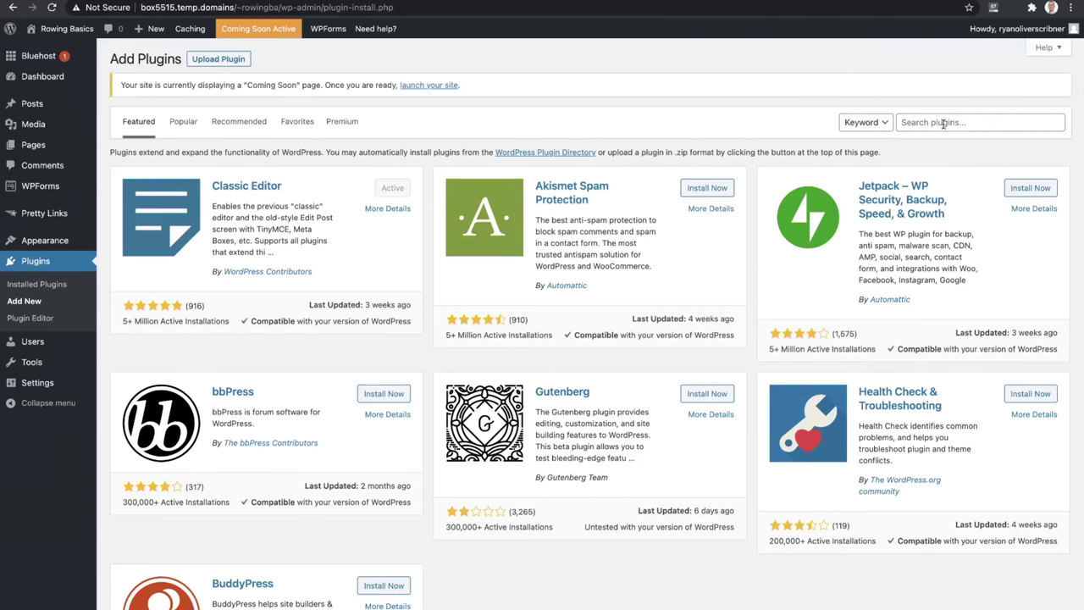
{"action": "left_click", "coordinate": [943, 124]}
{"action": "type", "text": "ninja tables"}
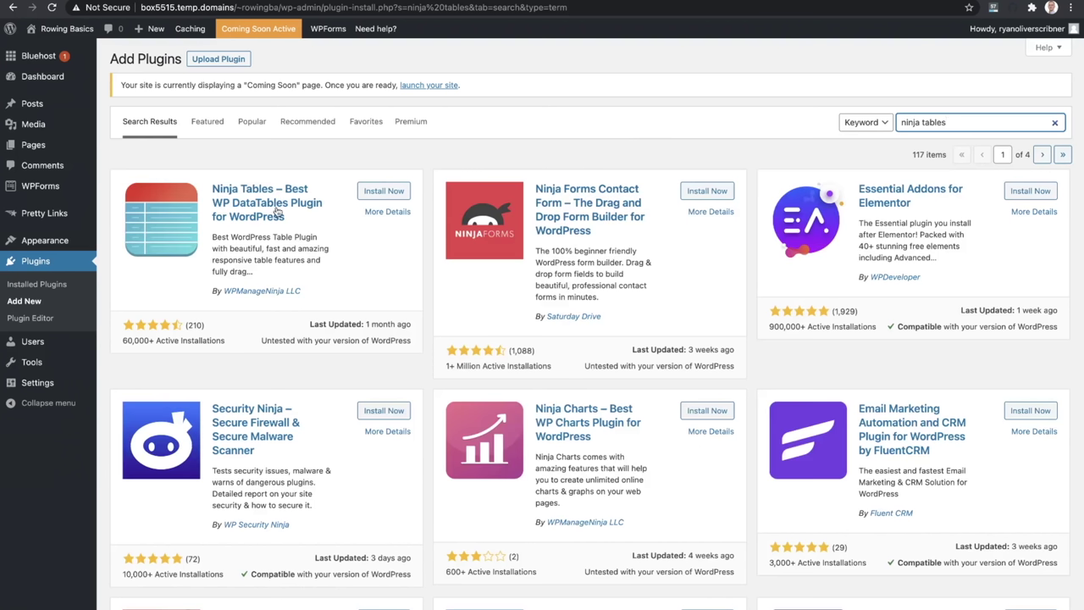
{"action": "left_click", "coordinate": [390, 191]}
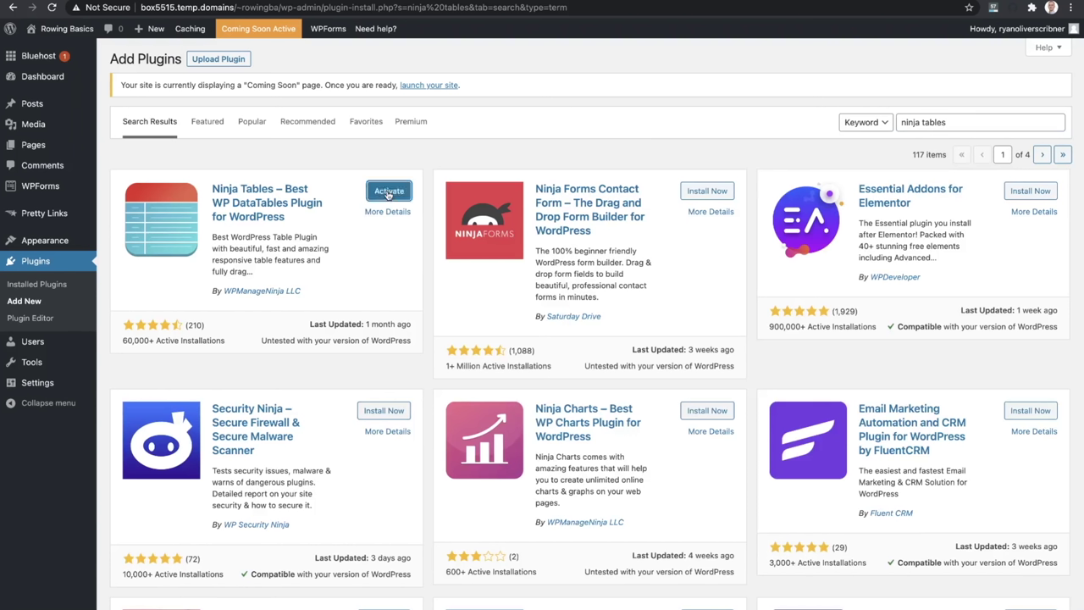
{"action": "left_click", "coordinate": [388, 194]}
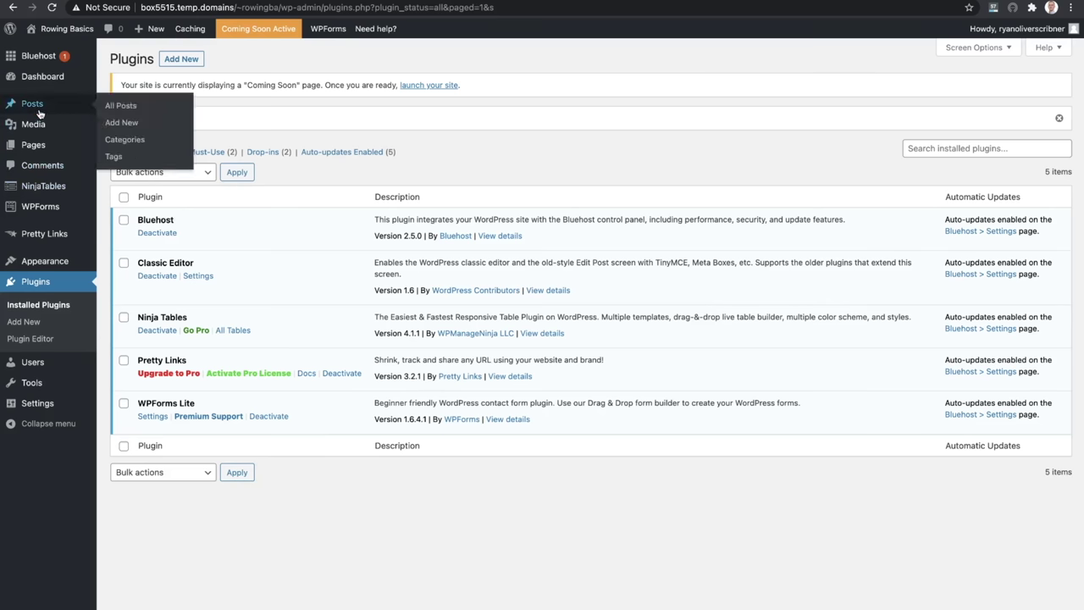
Go to the site's list of pages and open the Sample Page for editing
{"action": "left_click", "coordinate": [33, 149]}
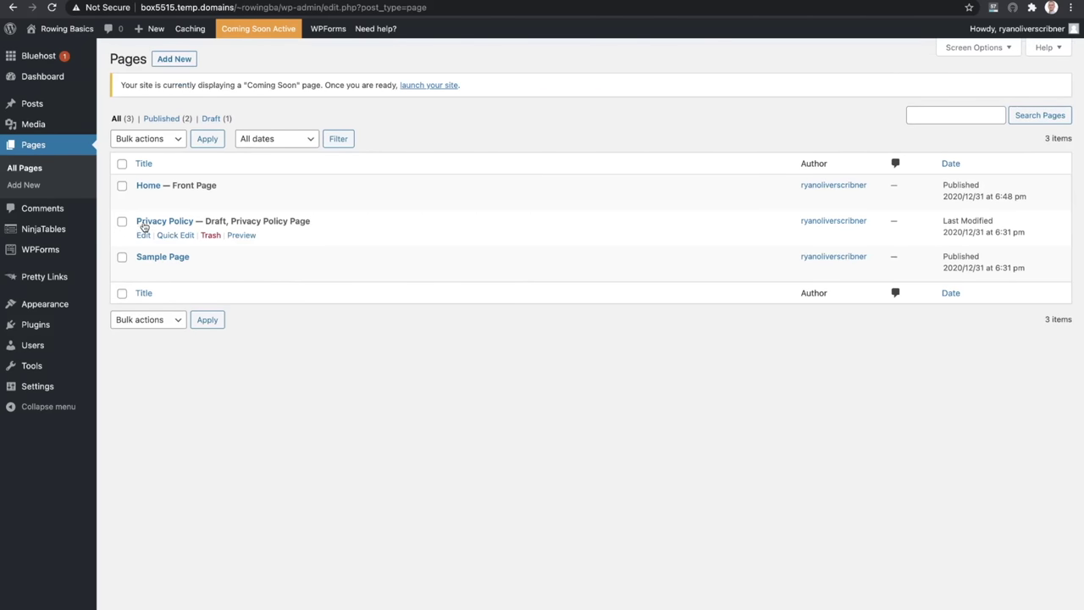
{"action": "left_click", "coordinate": [156, 259]}
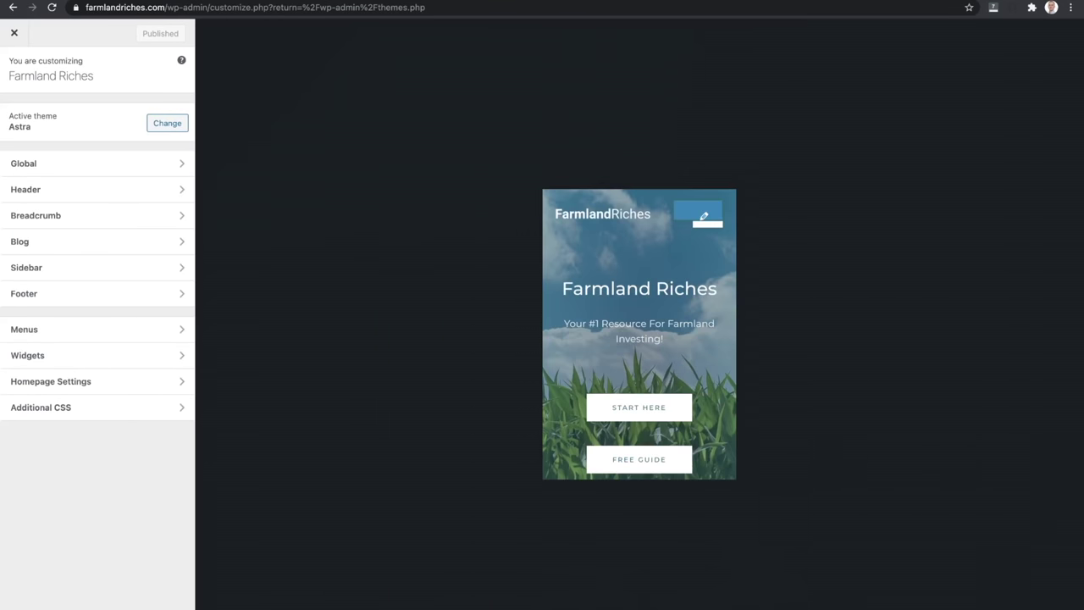
Look through the Farmland Riches homepage in the theme customizer's mobile-size preview
{"action": "scroll", "coordinate": [691, 338], "scroll_direction": "down", "scroll_amount": 15}
{"action": "scroll", "coordinate": [692, 338], "scroll_direction": "down", "scroll_amount": 15}
{"action": "scroll", "coordinate": [691, 338], "scroll_direction": "up", "scroll_amount": 20}
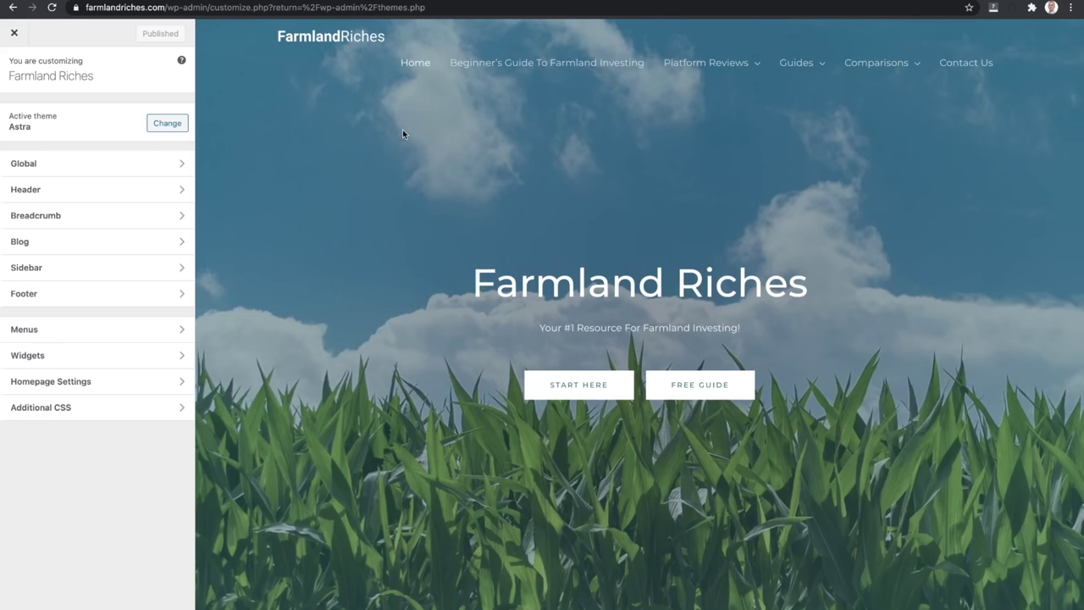
Check the font family, size and weight in the global Base Typography settings of Farmland Riches
{"action": "left_click", "coordinate": [83, 163]}
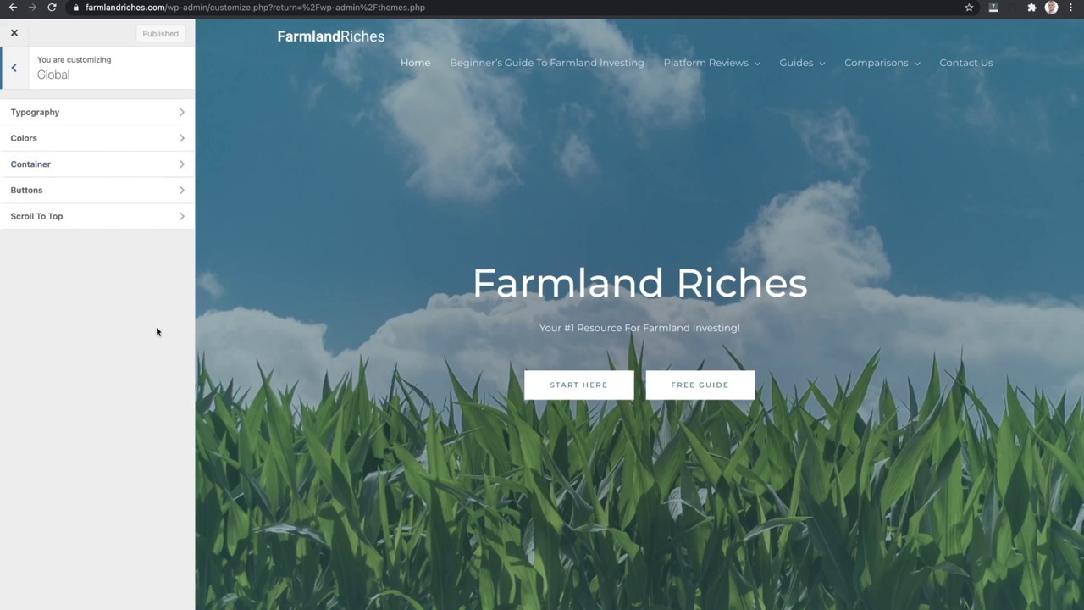
{"action": "left_click", "coordinate": [86, 120]}
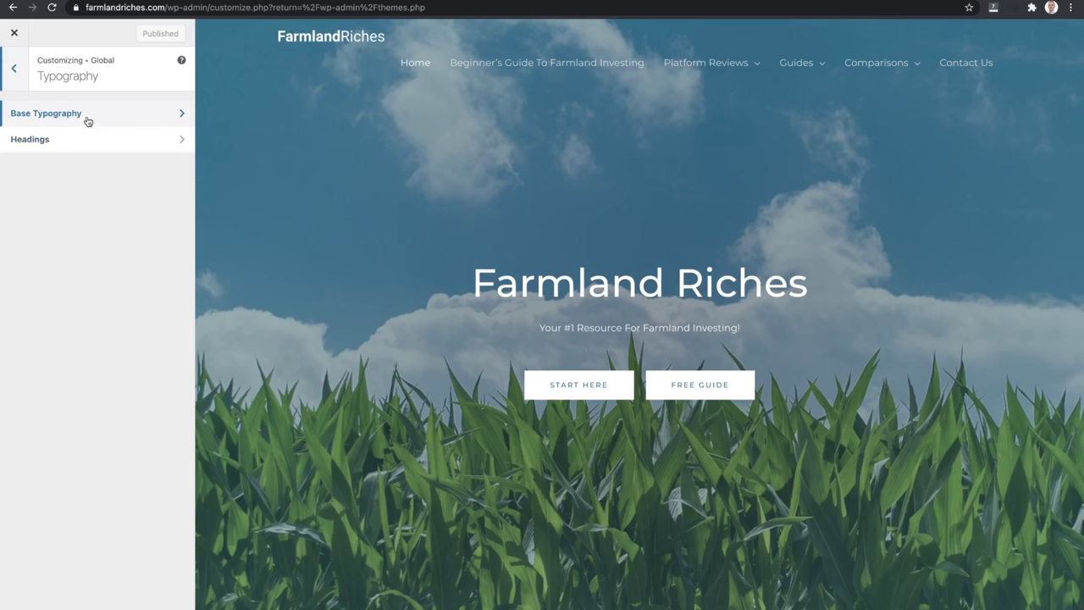
{"action": "left_click", "coordinate": [88, 122]}
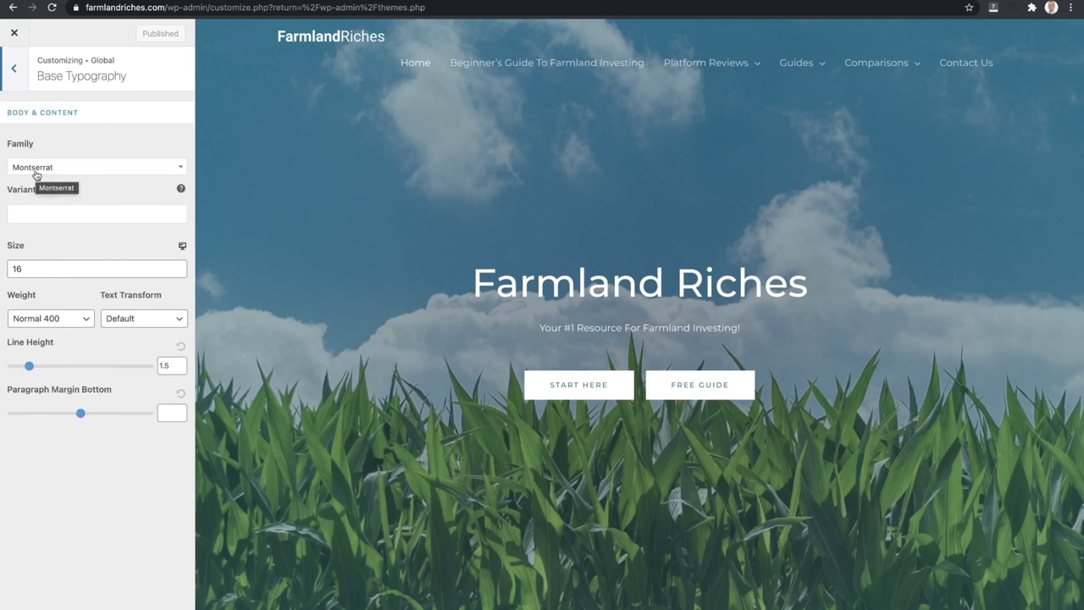
{"action": "left_click", "coordinate": [14, 72]}
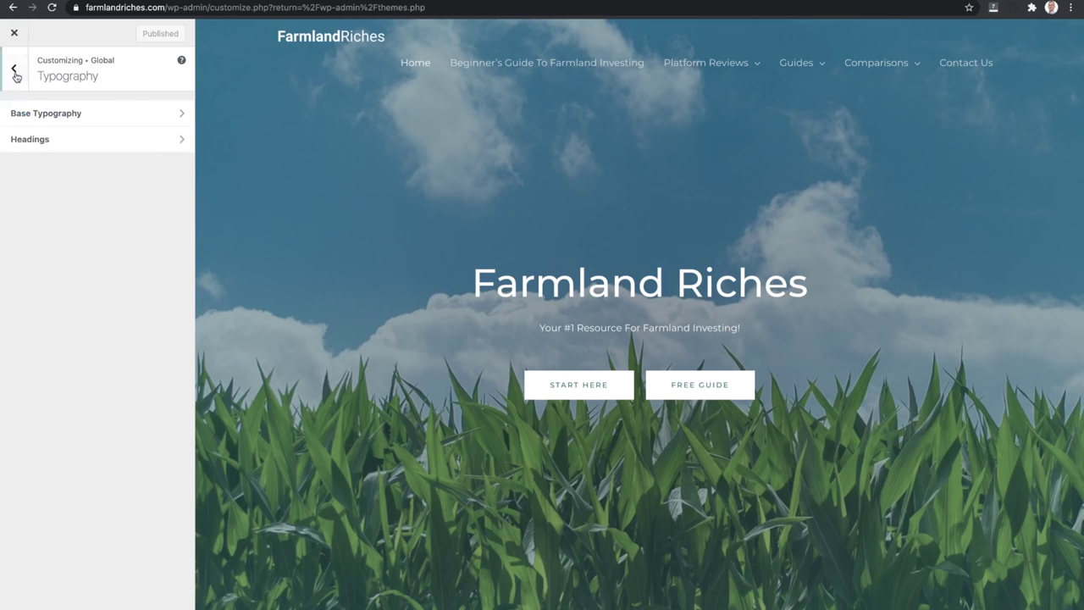
Show the global Headings typography settings and open the AcreTrader vs FarmTogether 2021 article in the preview to examine its headings
{"action": "left_click", "coordinate": [74, 144]}
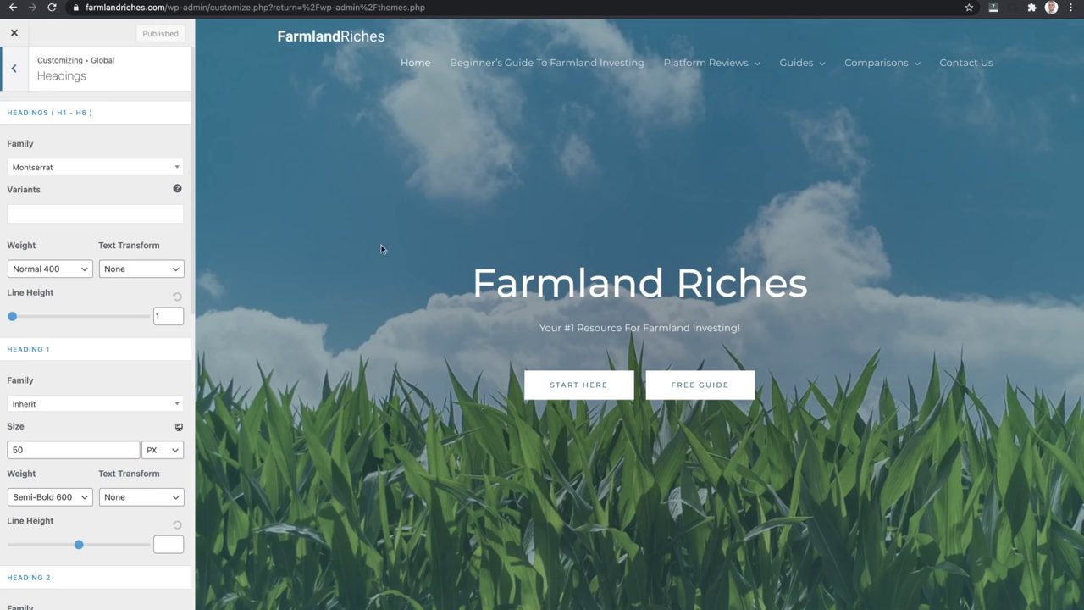
{"action": "scroll", "coordinate": [414, 328], "scroll_direction": "down", "scroll_amount": 6}
{"action": "scroll", "coordinate": [414, 328], "scroll_direction": "down", "scroll_amount": 1}
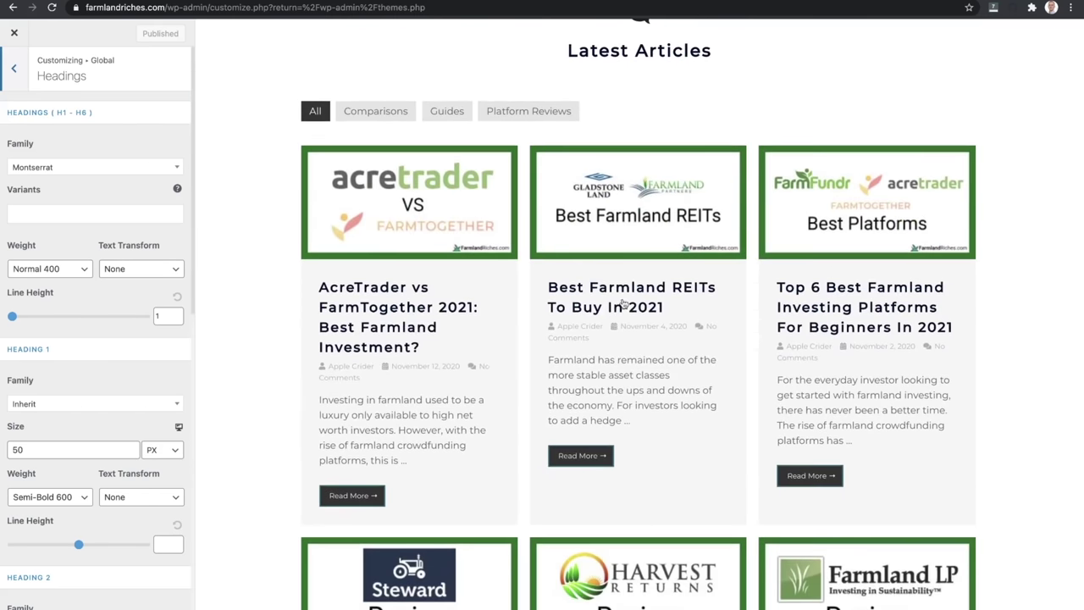
{"action": "left_click", "coordinate": [400, 312]}
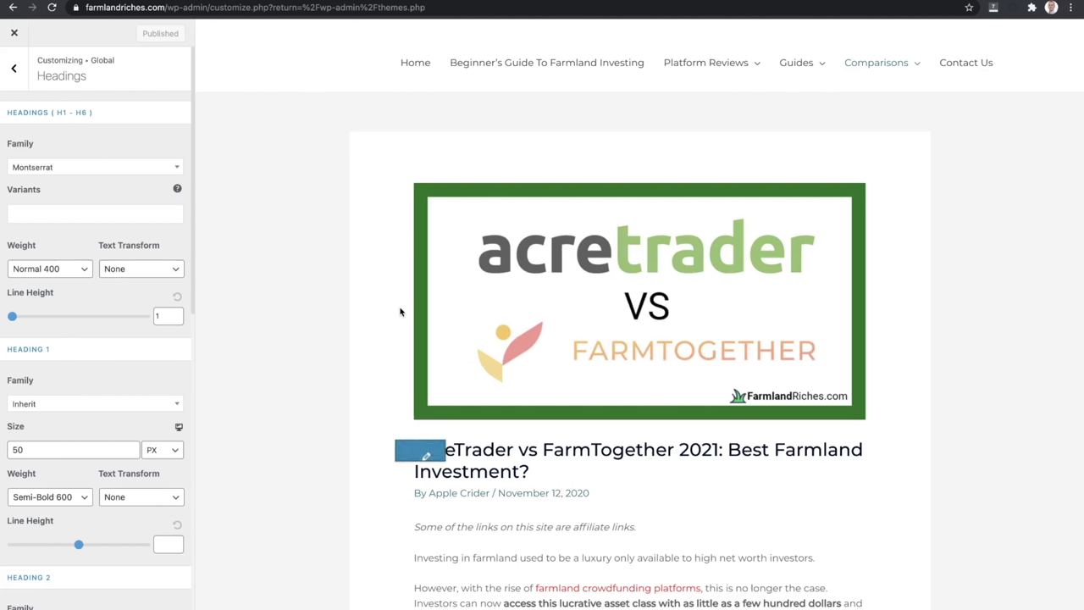
Examine the section headings down the AcreTrader vs FarmTogether article in the preview, highlighting two of them
{"action": "scroll", "coordinate": [576, 276], "scroll_direction": "down", "scroll_amount": 7}
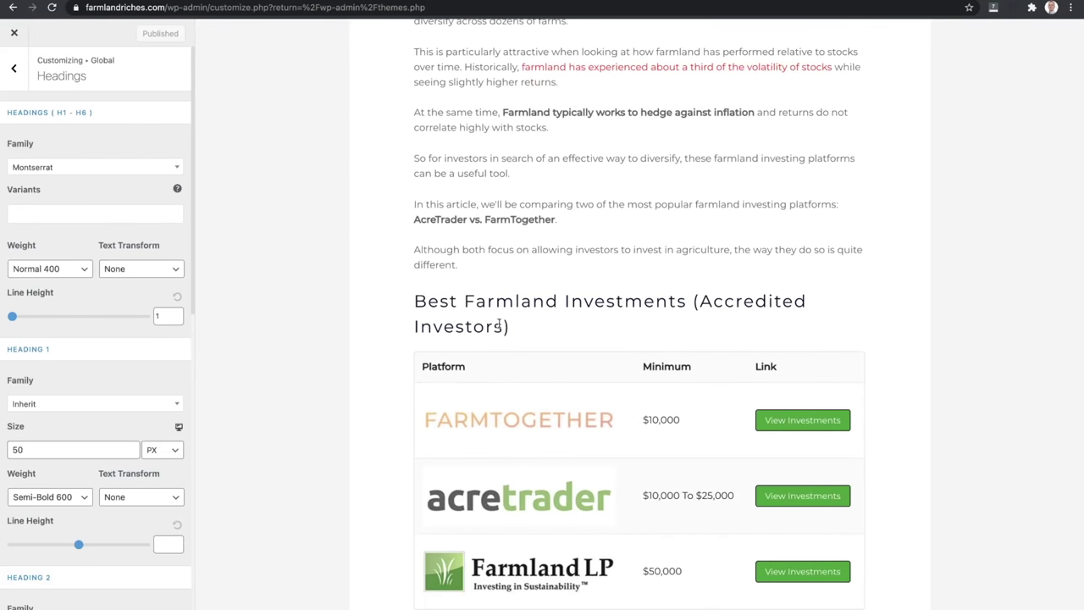
{"action": "triple_click", "coordinate": [512, 329]}
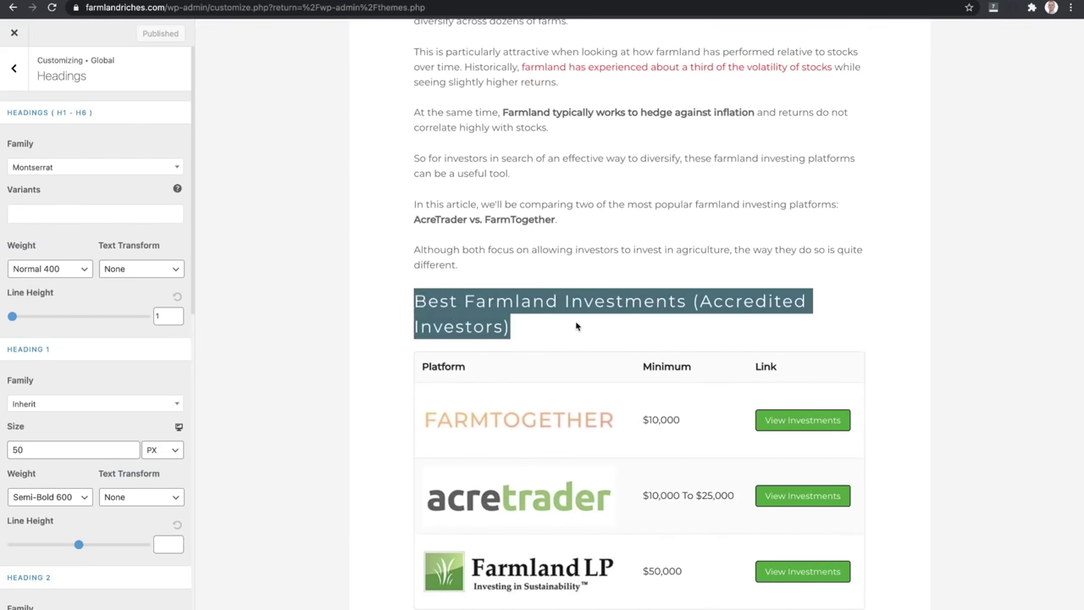
{"action": "scroll", "coordinate": [576, 327], "scroll_direction": "down", "scroll_amount": 15}
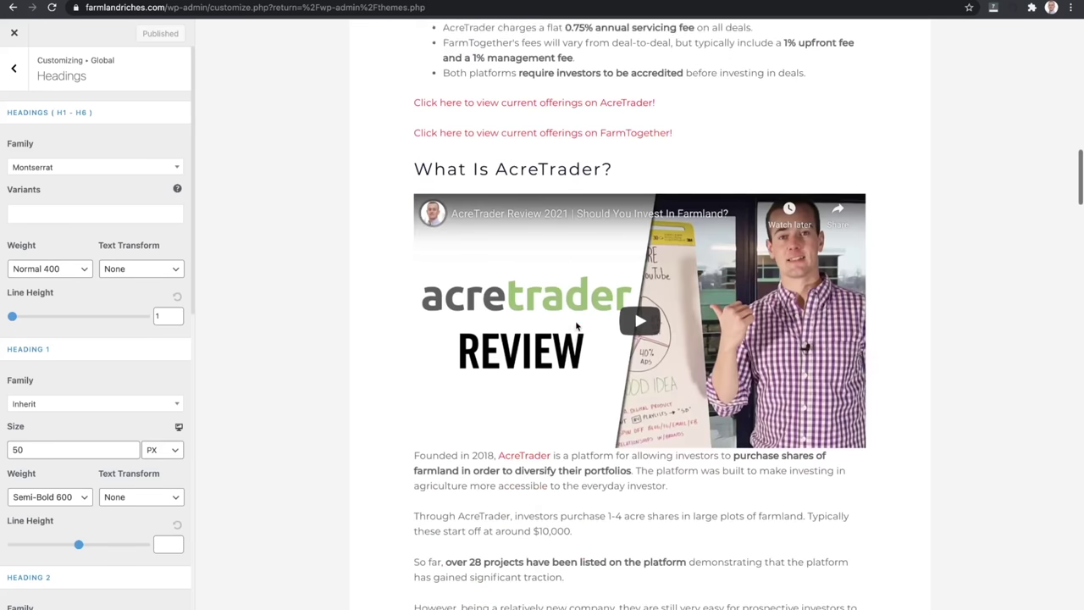
{"action": "scroll", "coordinate": [576, 326], "scroll_direction": "down", "scroll_amount": 15}
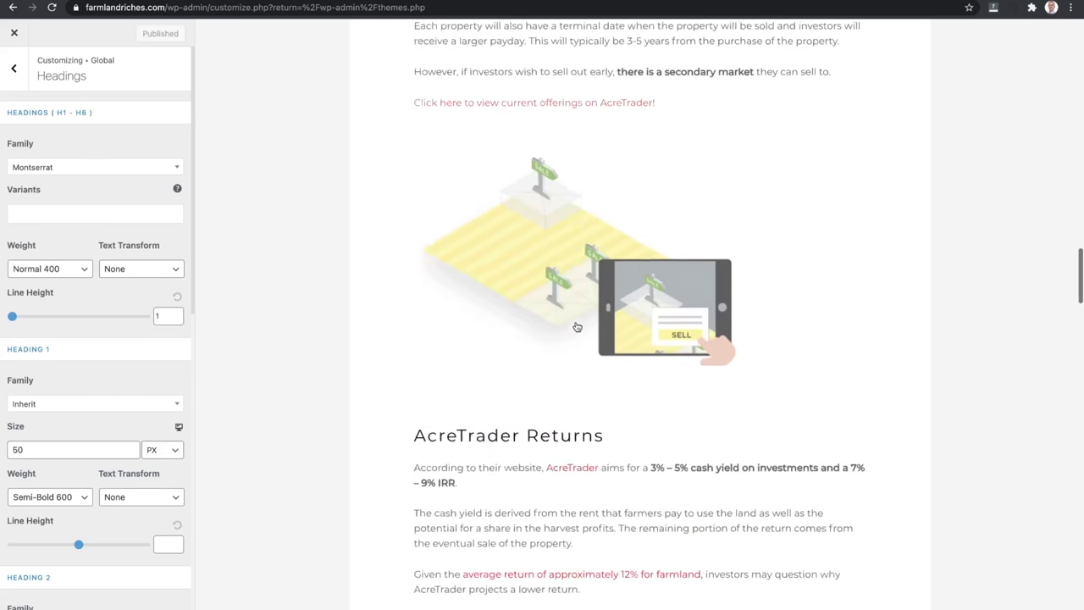
{"action": "scroll", "coordinate": [576, 326], "scroll_direction": "down", "scroll_amount": 15}
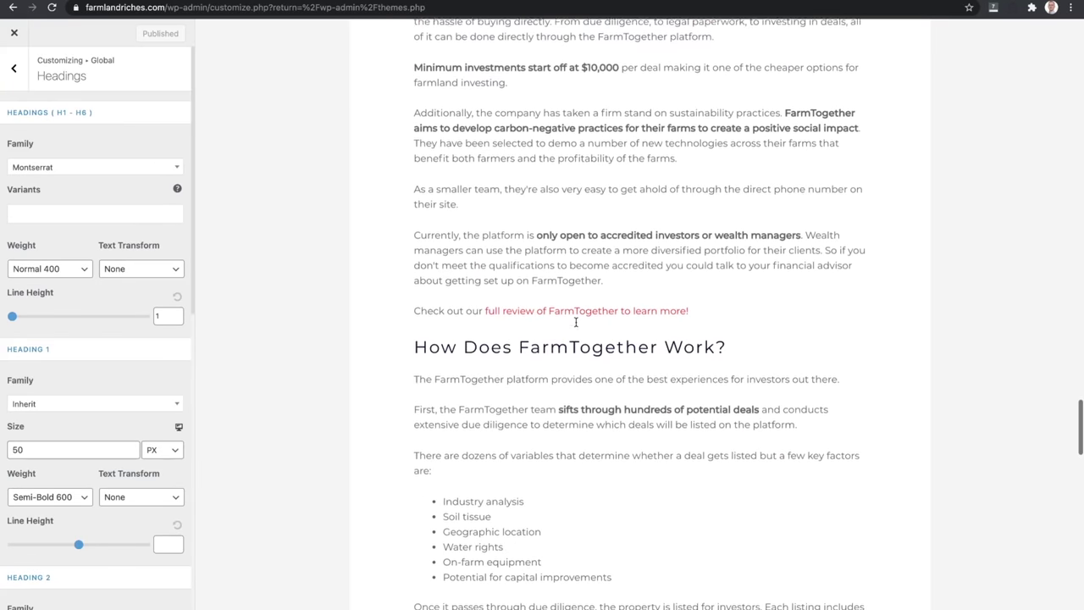
{"action": "triple_click", "coordinate": [534, 193]}
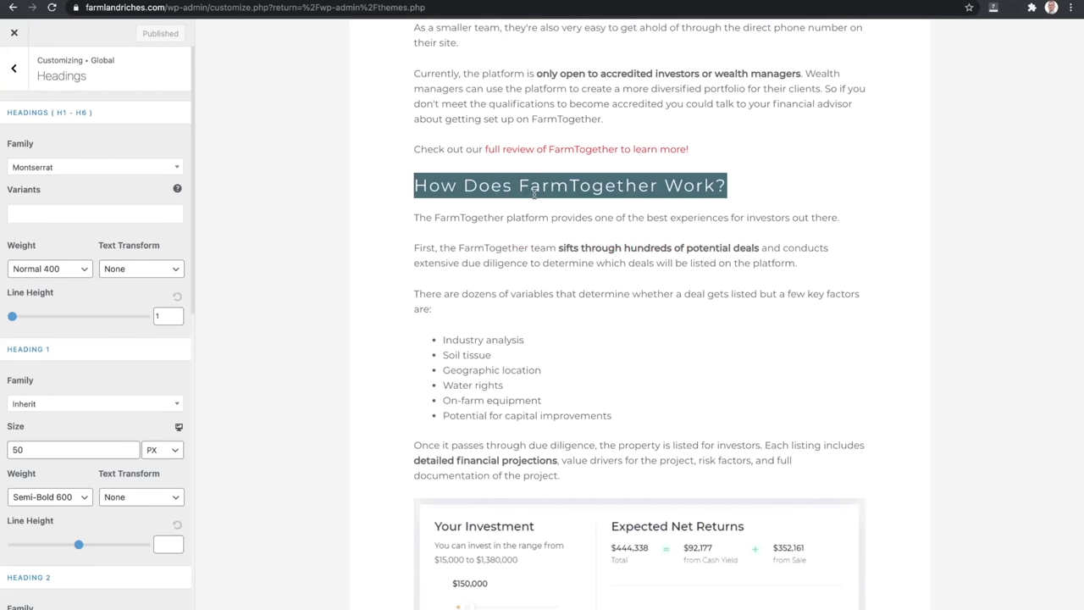
Check the text, theme, link and heading colors in the global Base Colors settings of Farmland Riches
{"action": "left_click", "coordinate": [14, 68]}
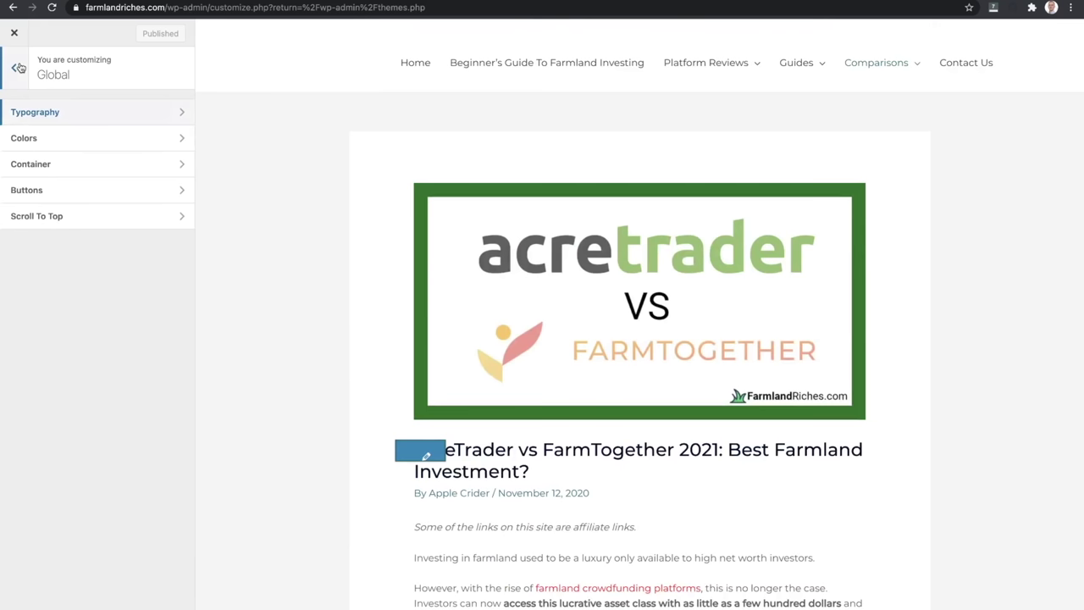
{"action": "left_click", "coordinate": [90, 137]}
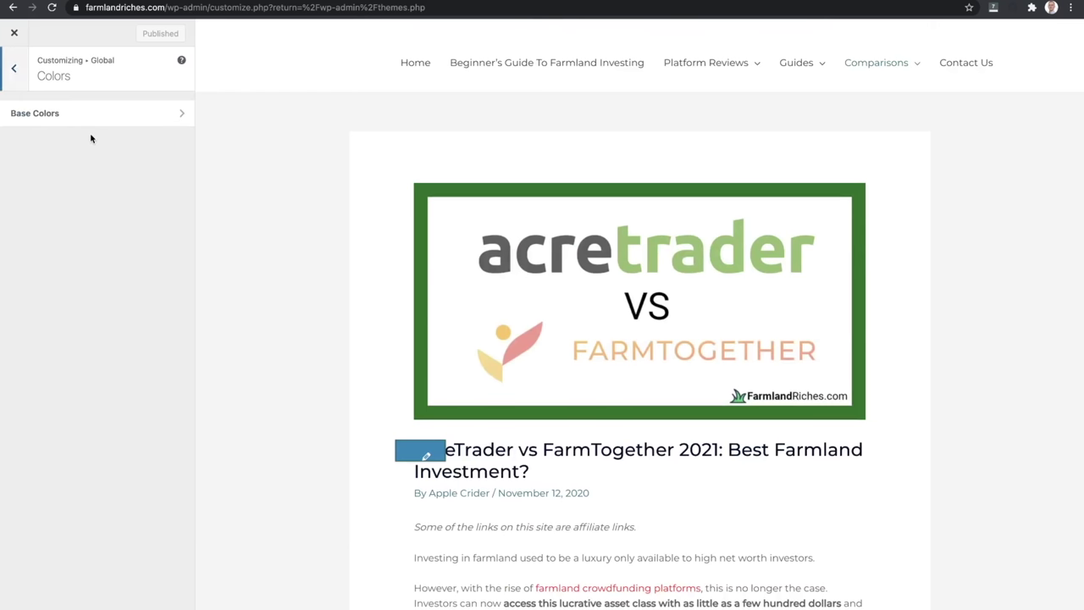
{"action": "left_click", "coordinate": [94, 116]}
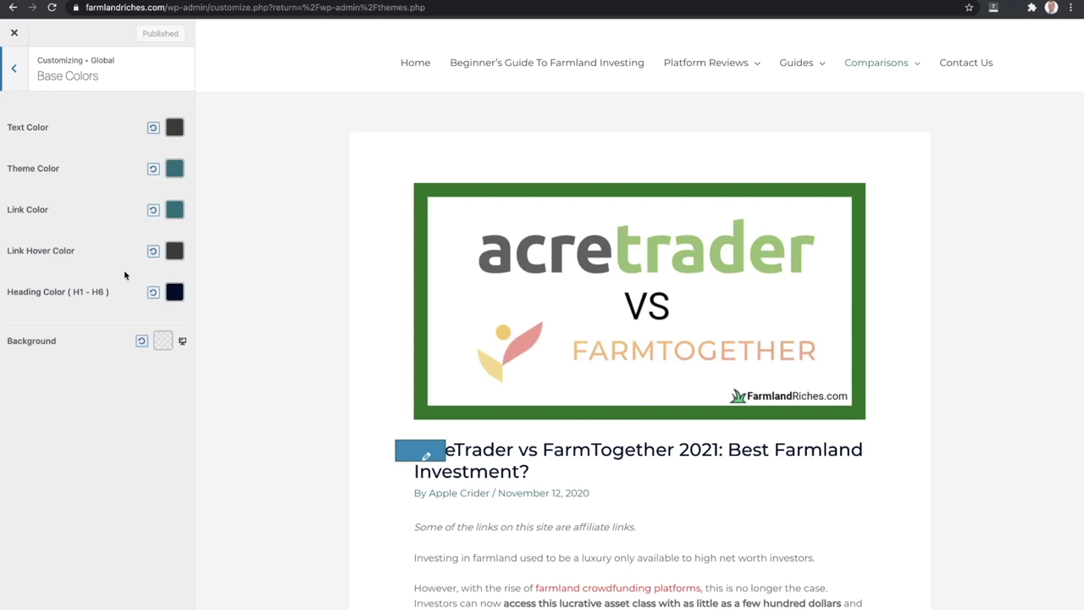
{"action": "left_click", "coordinate": [14, 72]}
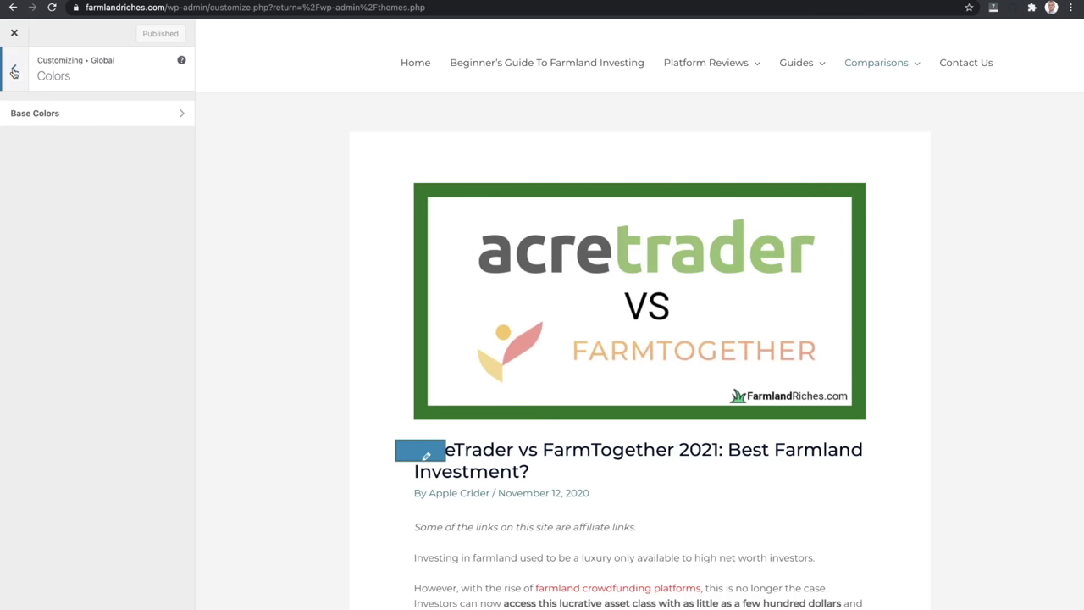
Review the logo, site icon, site title and tagline in the header's Site Identity settings
{"action": "left_click", "coordinate": [14, 71]}
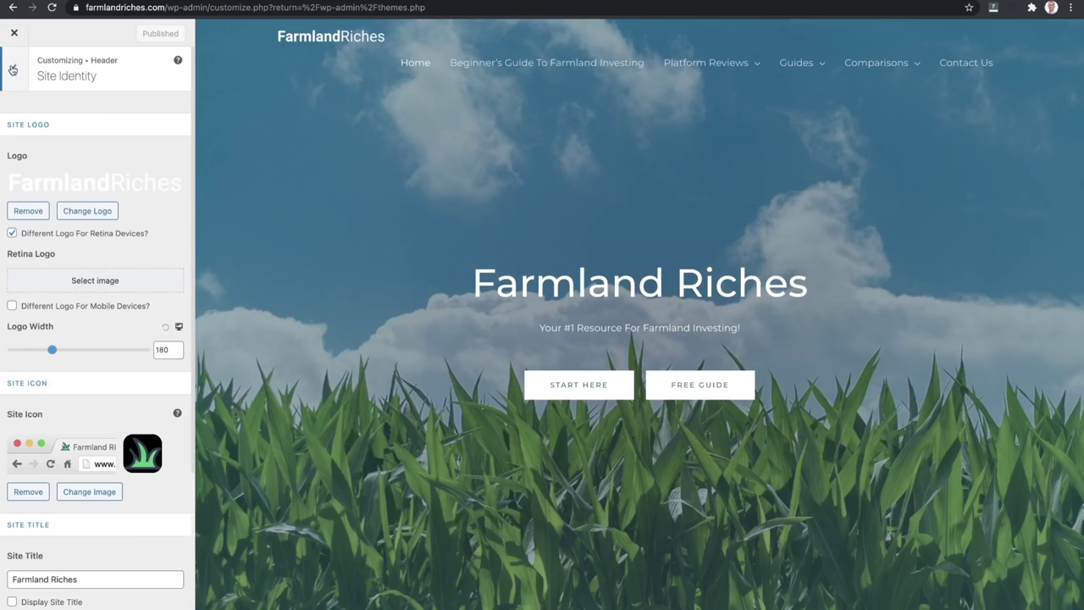
{"action": "left_click", "coordinate": [13, 70]}
{"action": "left_click", "coordinate": [93, 112]}
{"action": "scroll", "coordinate": [70, 435], "scroll_direction": "down", "scroll_amount": 2}
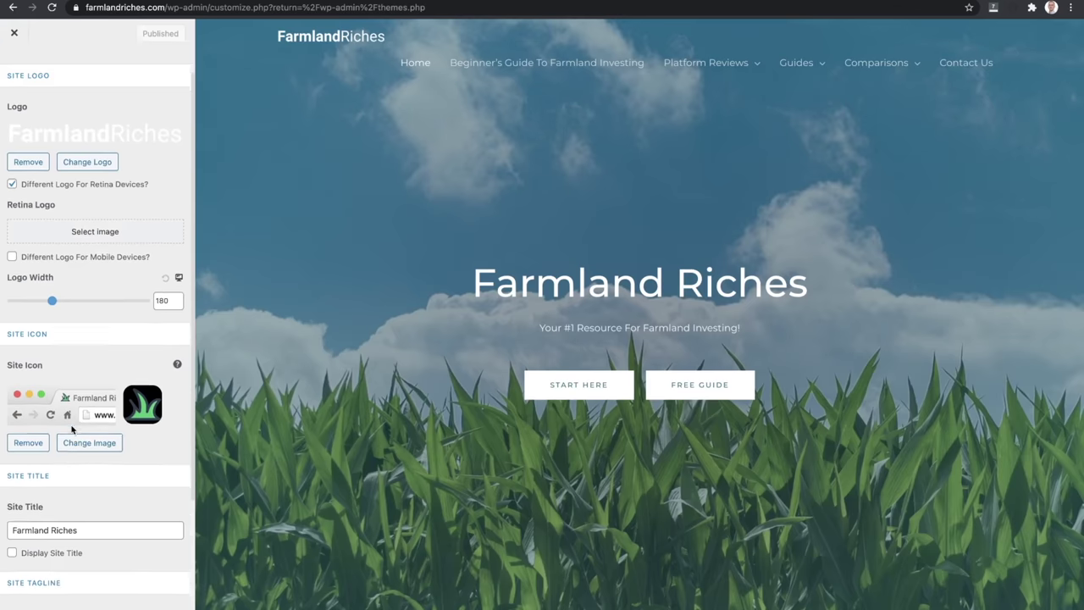
{"action": "triple_click", "coordinate": [68, 500]}
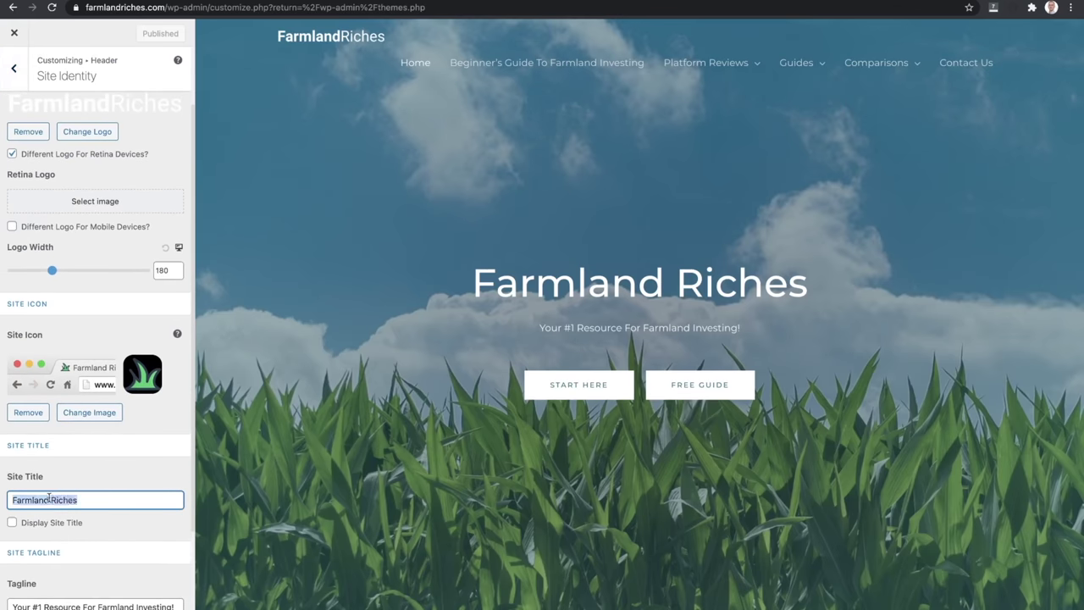
{"action": "scroll", "coordinate": [49, 499], "scroll_direction": "down", "scroll_amount": 3}
{"action": "triple_click", "coordinate": [73, 487]}
{"action": "scroll", "coordinate": [74, 482], "scroll_direction": "up", "scroll_amount": 5}
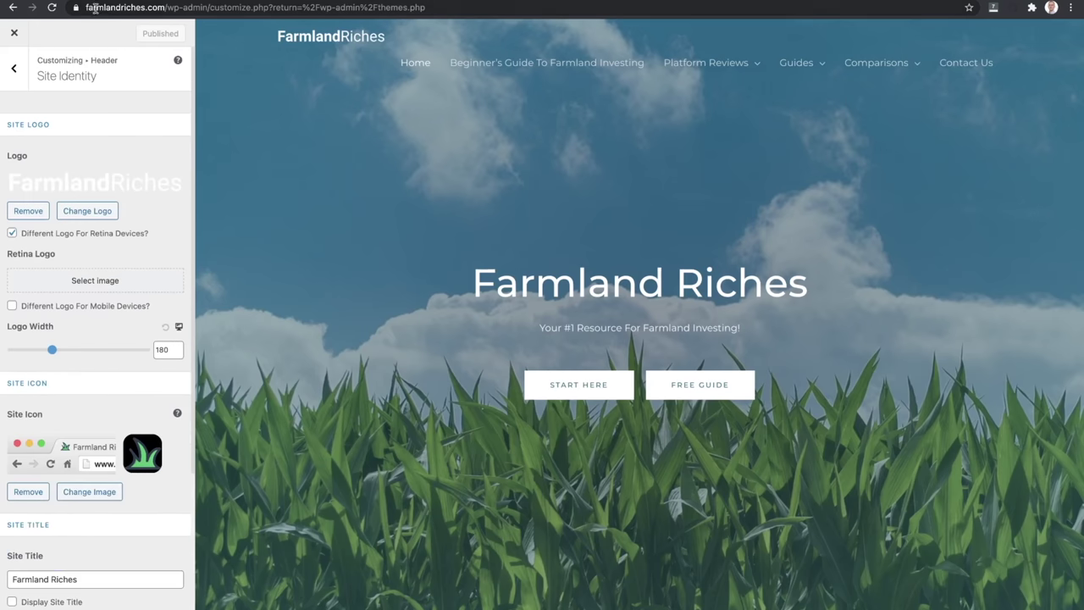
Look at the header's Primary Menu settings and open the Main Menu in the customizer's menu settings
{"action": "left_click", "coordinate": [11, 71]}
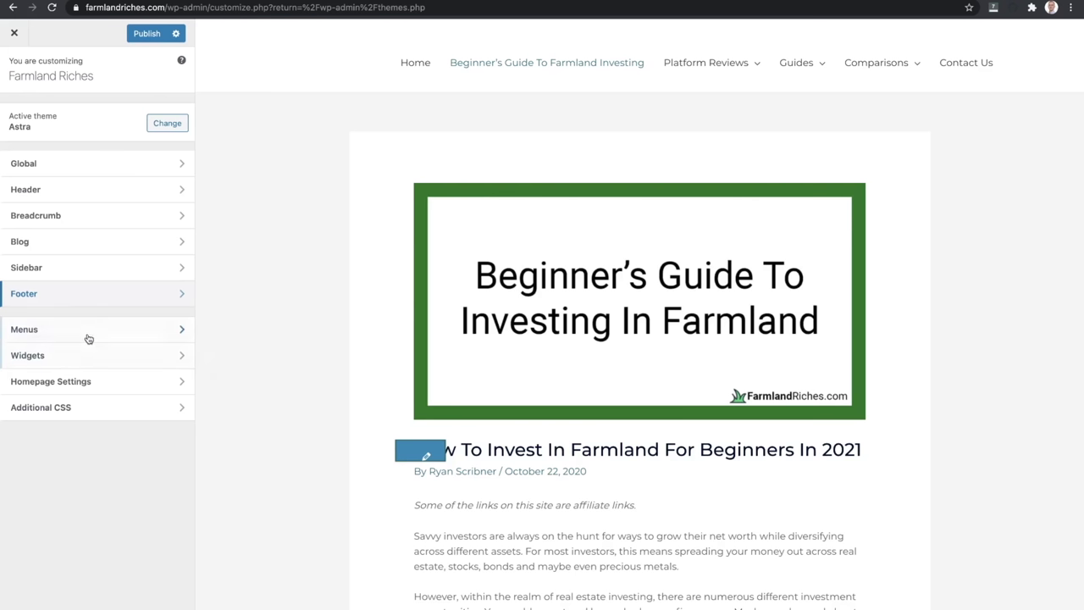
{"action": "left_click", "coordinate": [88, 337]}
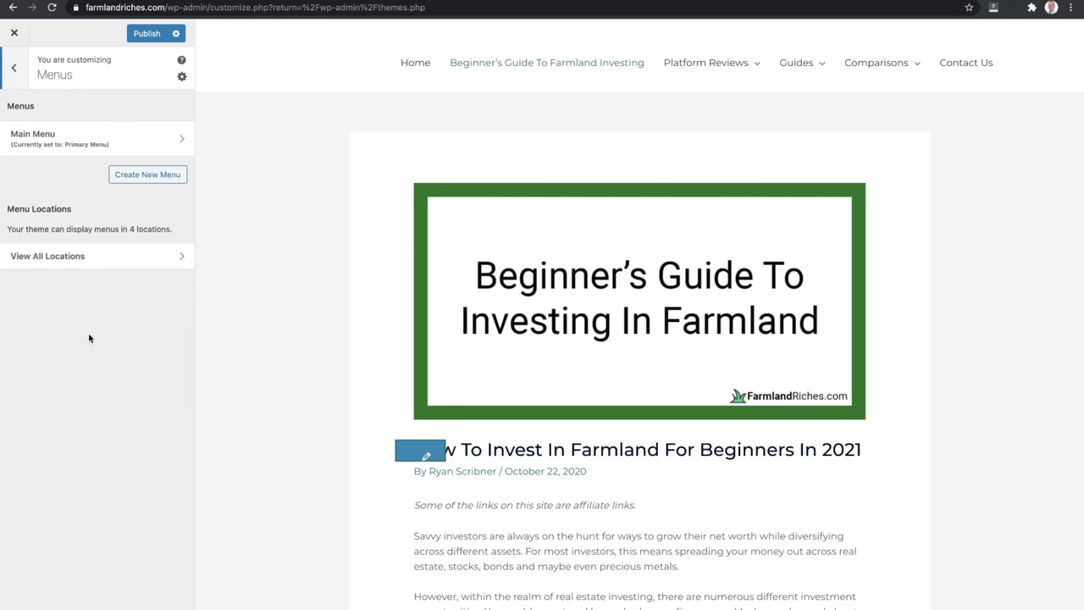
{"action": "left_click", "coordinate": [408, 66]}
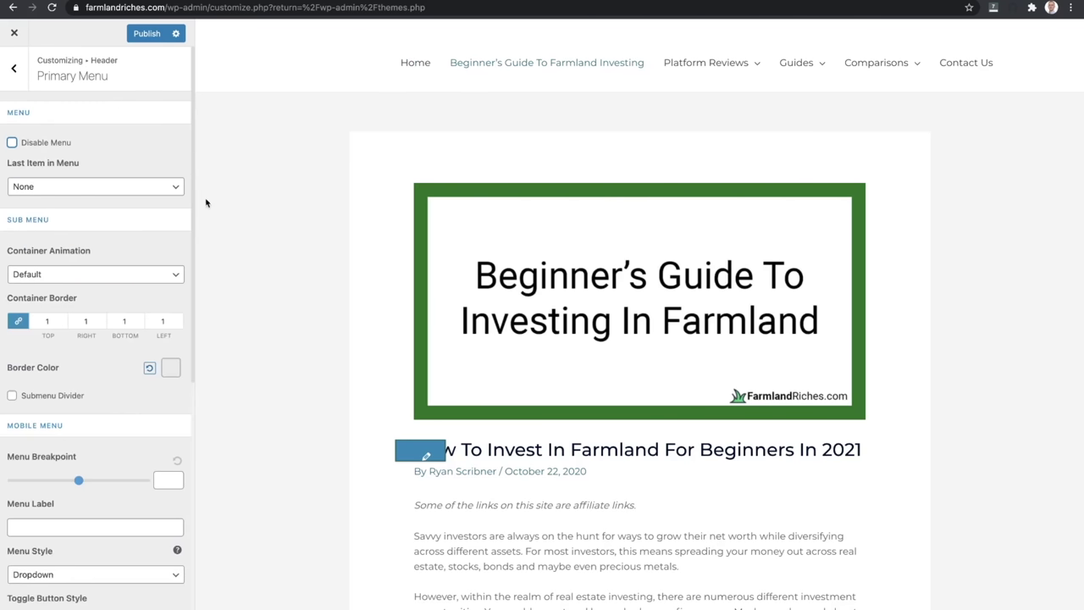
{"action": "left_click", "coordinate": [13, 68]}
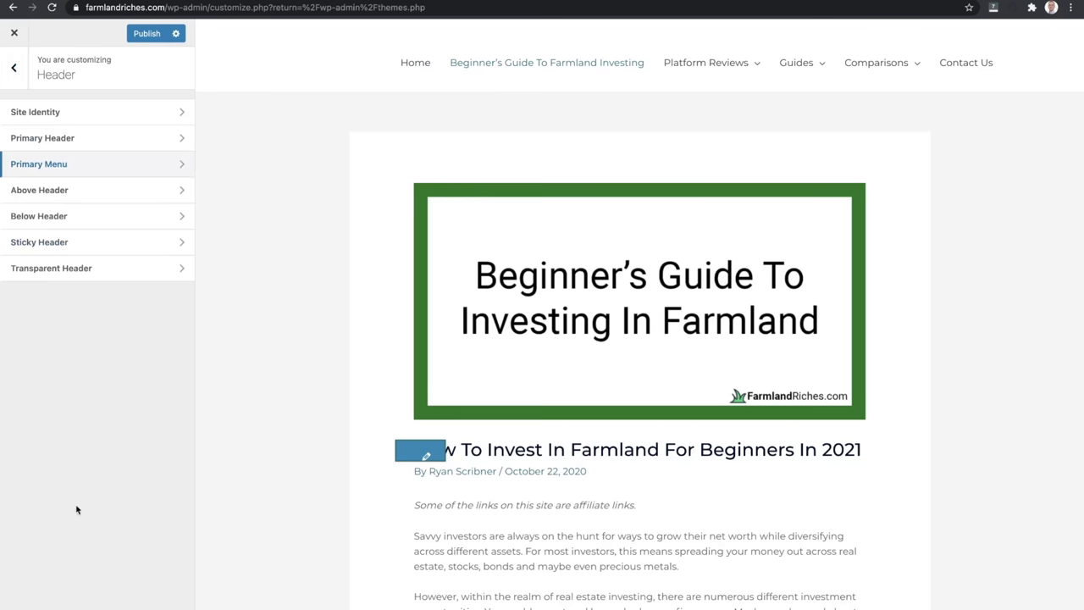
{"action": "left_click", "coordinate": [19, 76]}
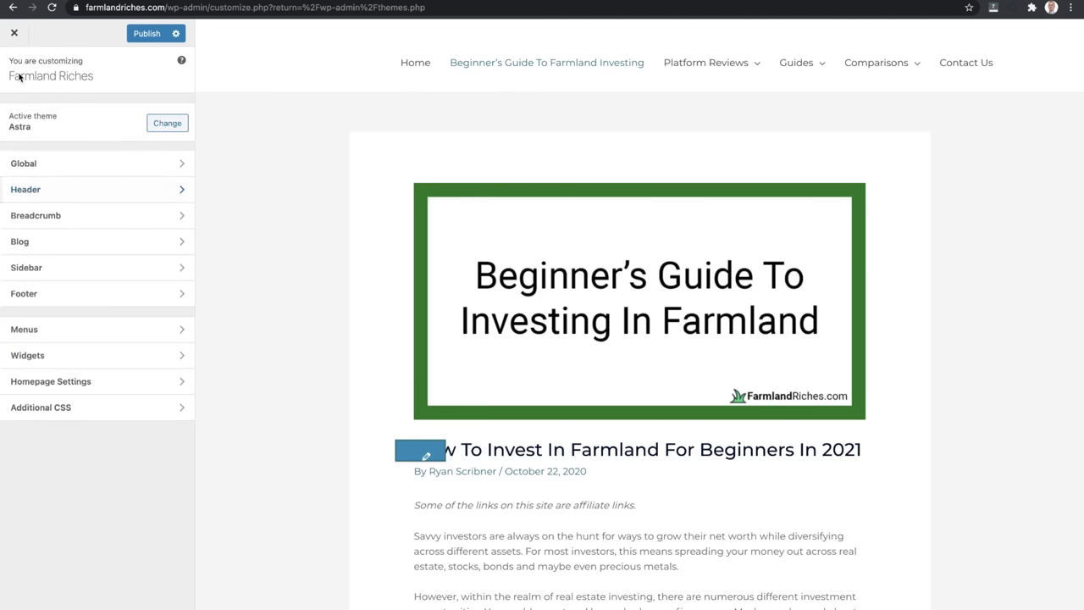
{"action": "left_click", "coordinate": [102, 338]}
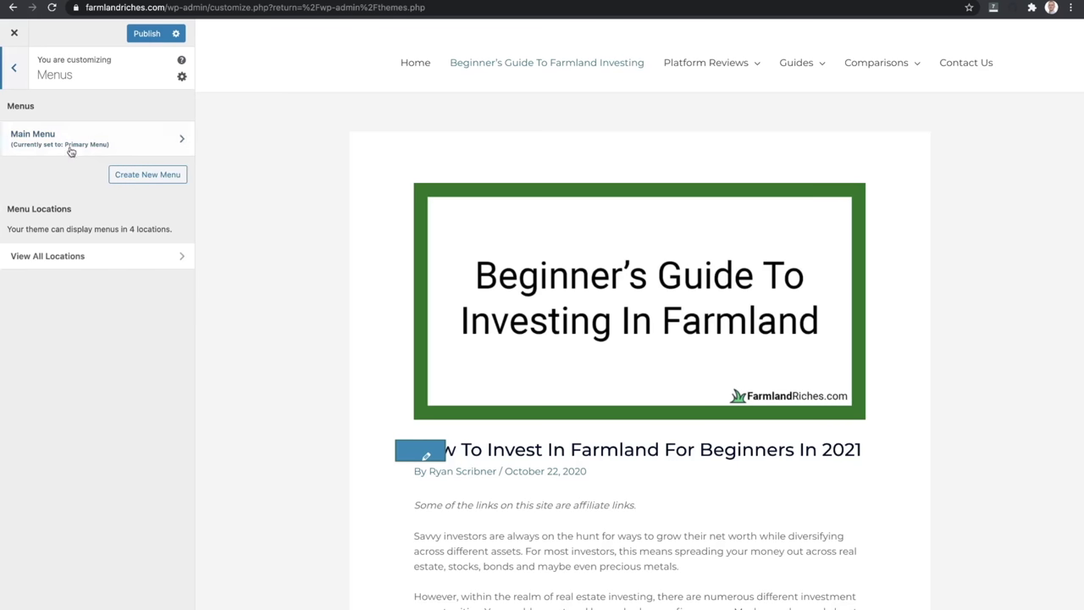
{"action": "left_click", "coordinate": [115, 138]}
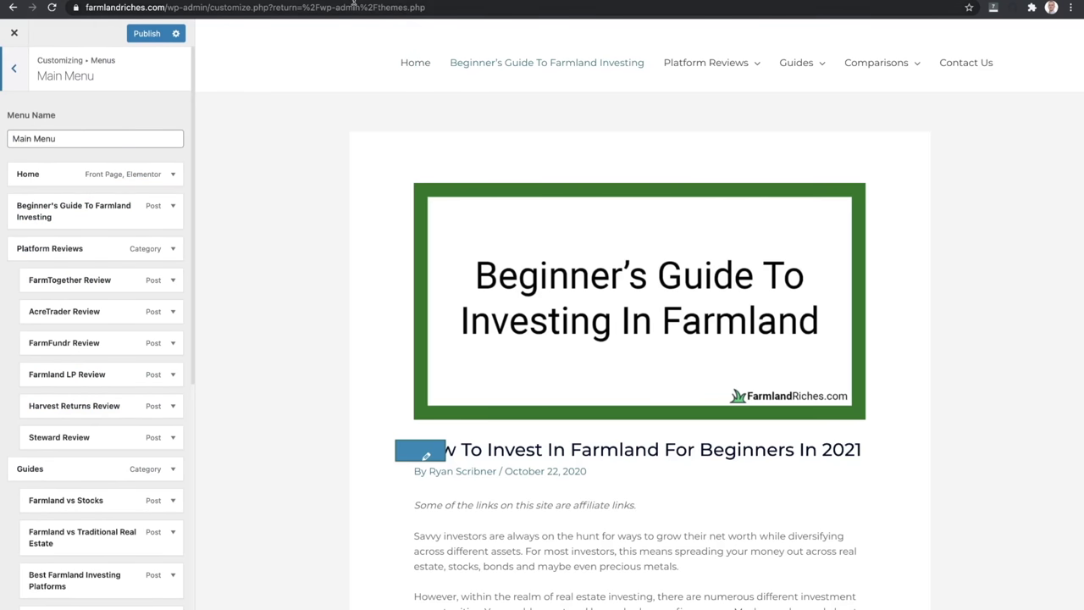
Open the live Farmland Riches site in a new browser tab and look through its Beginner's Guide To Farmland Investing article
{"action": "key", "text": "ctrl+t"}
{"action": "type", "text": "fa"}
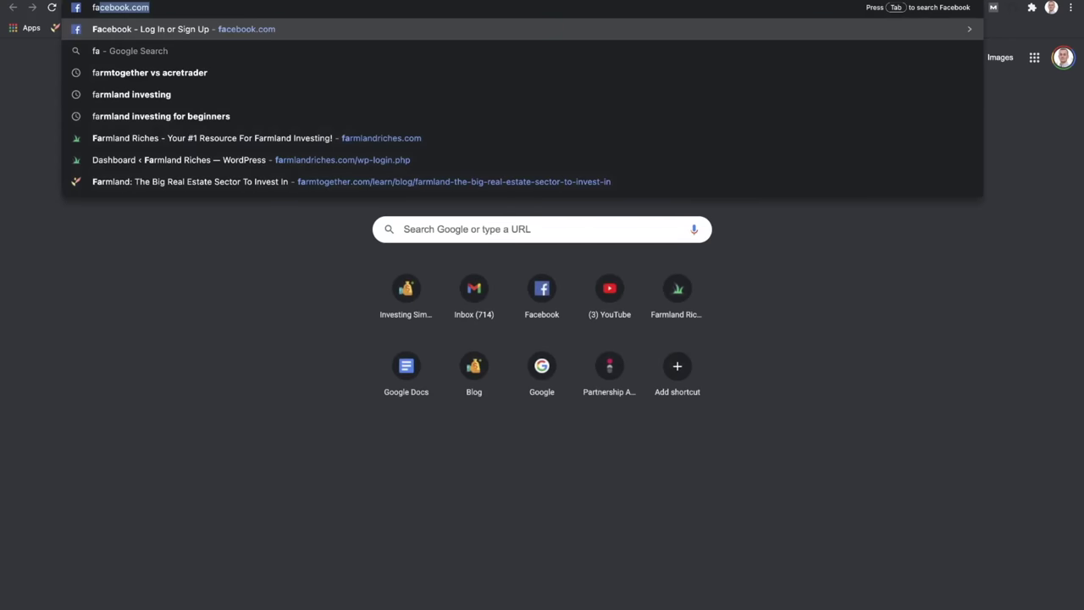
{"action": "type", "text": "r"}
{"action": "key", "text": "Return"}
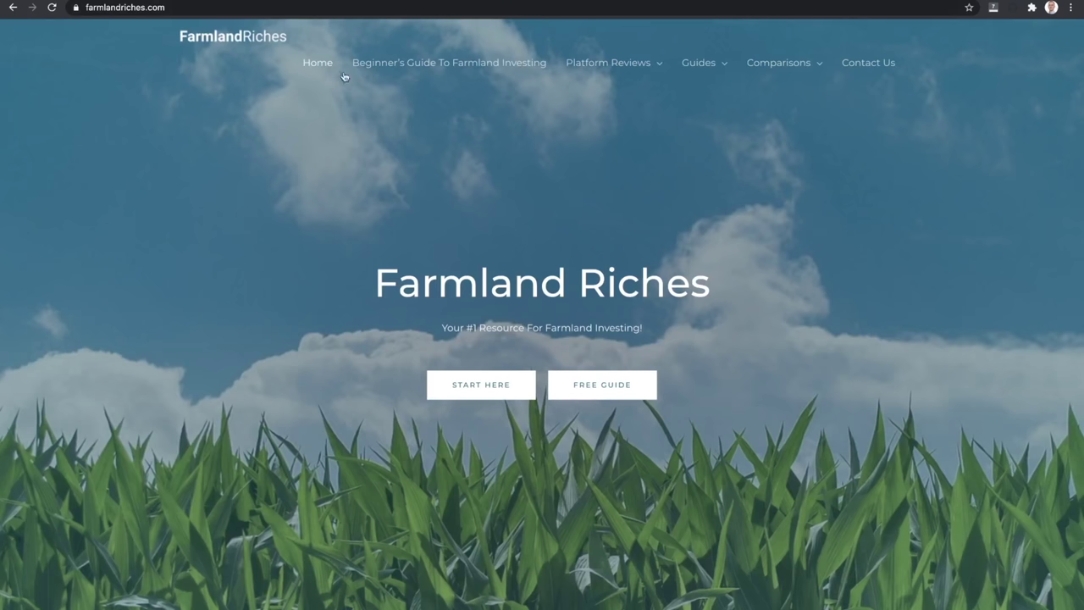
{"action": "mouse_move", "coordinate": [791, 68]}
{"action": "scroll", "coordinate": [431, 259], "scroll_direction": "down", "scroll_amount": 20}
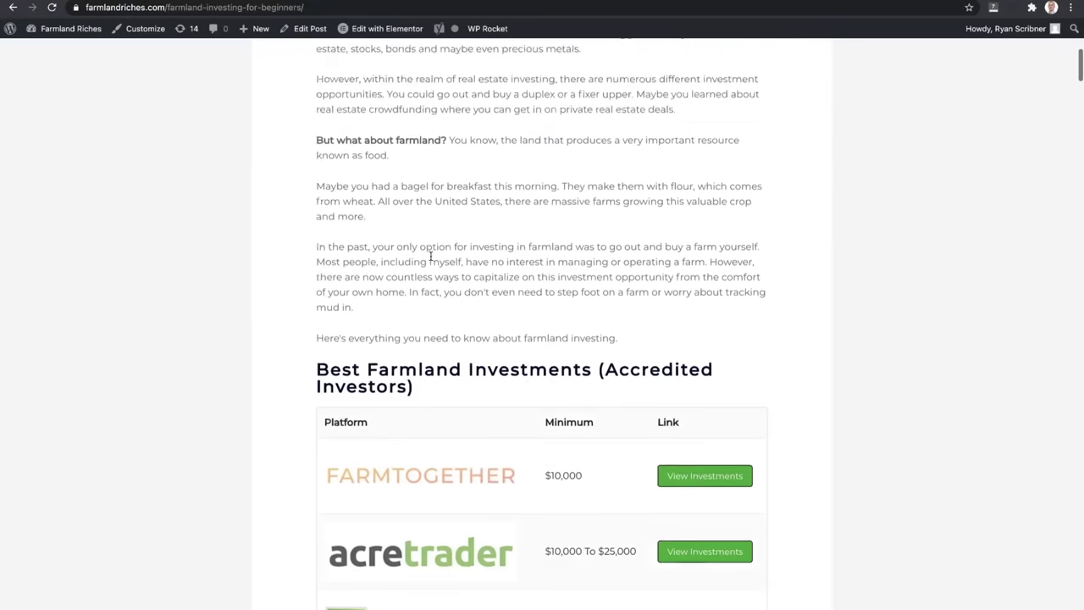
{"action": "scroll", "coordinate": [430, 255], "scroll_direction": "down", "scroll_amount": 20}
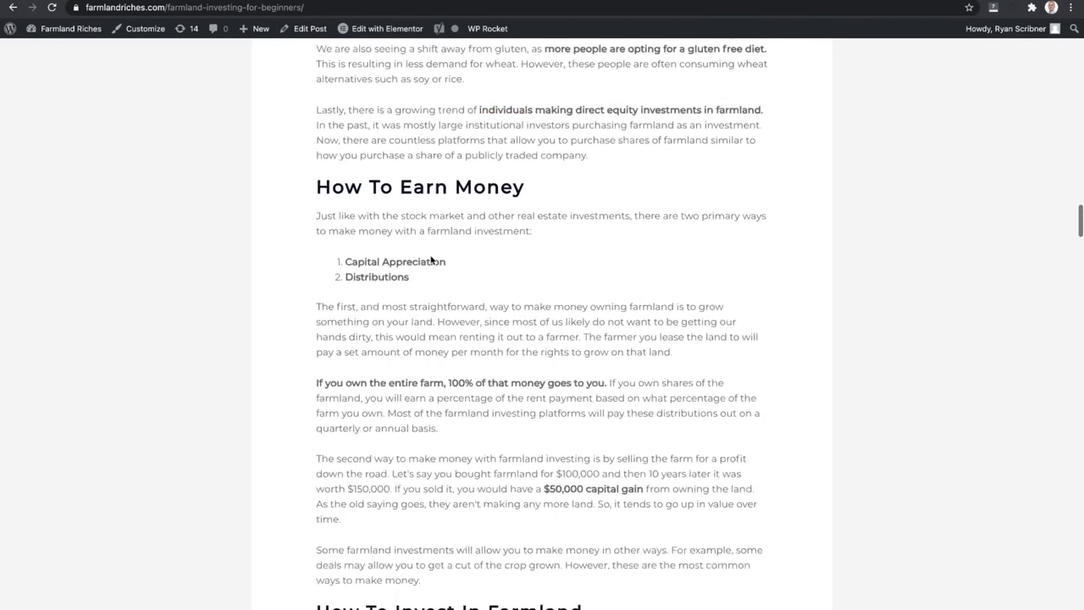
{"action": "scroll", "coordinate": [430, 260], "scroll_direction": "up", "scroll_amount": 20}
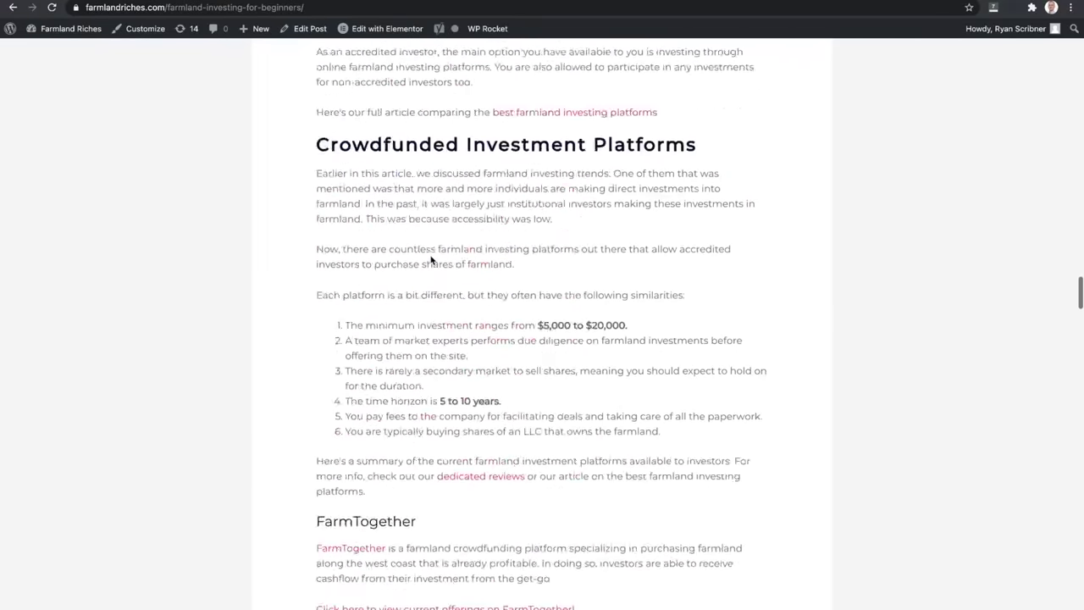
{"action": "scroll", "coordinate": [403, 374], "scroll_direction": "up", "scroll_amount": 10}
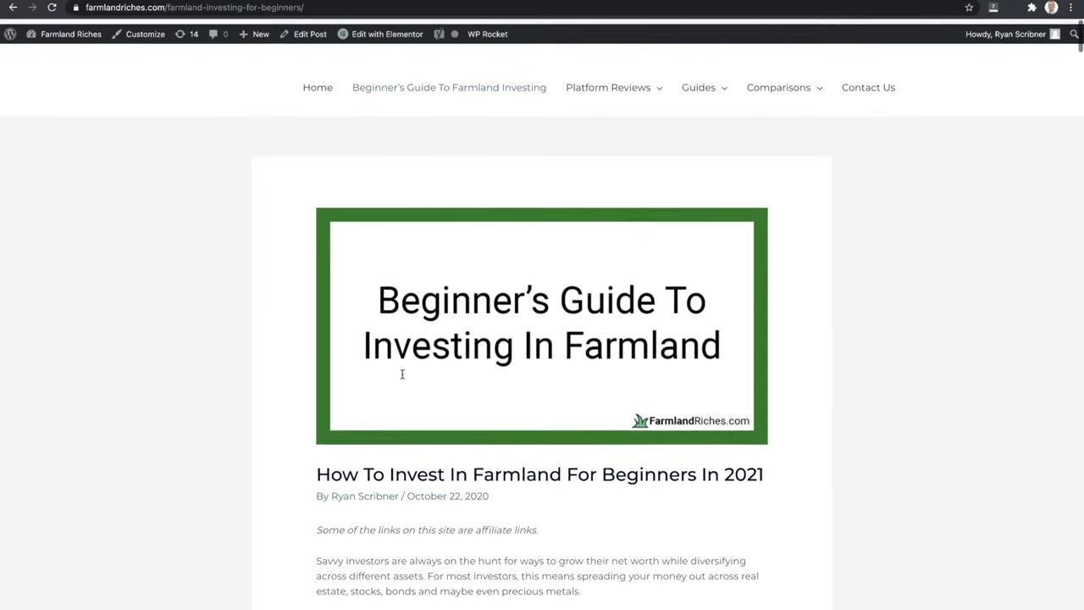
Explore the live site's Platform Reviews, Guides, Comparisons and Contact Us navigation items, and return to the homepage
{"action": "mouse_move", "coordinate": [627, 90]}
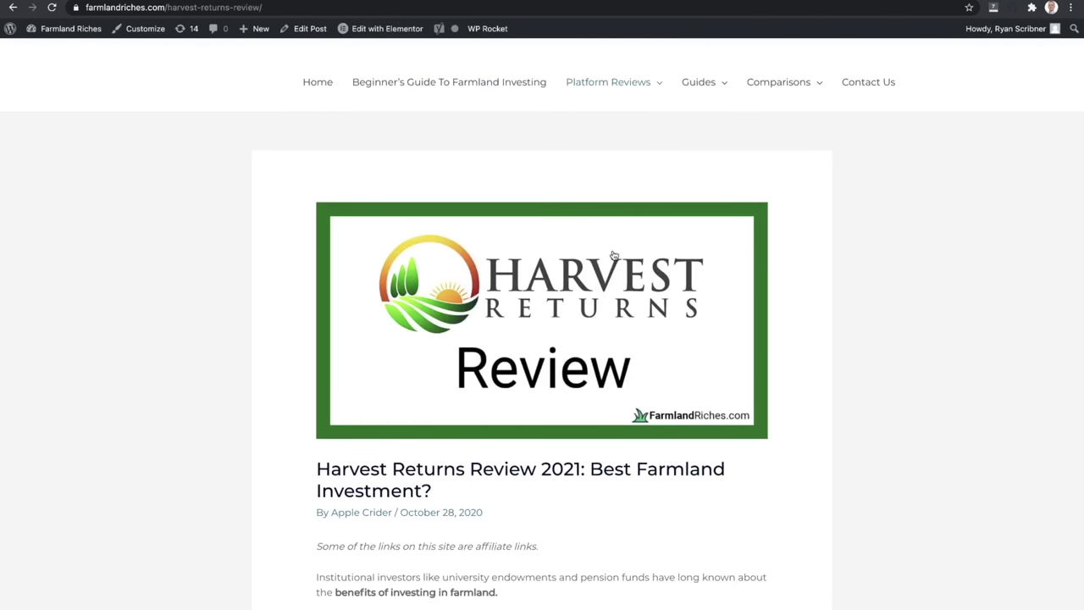
{"action": "mouse_move", "coordinate": [712, 82]}
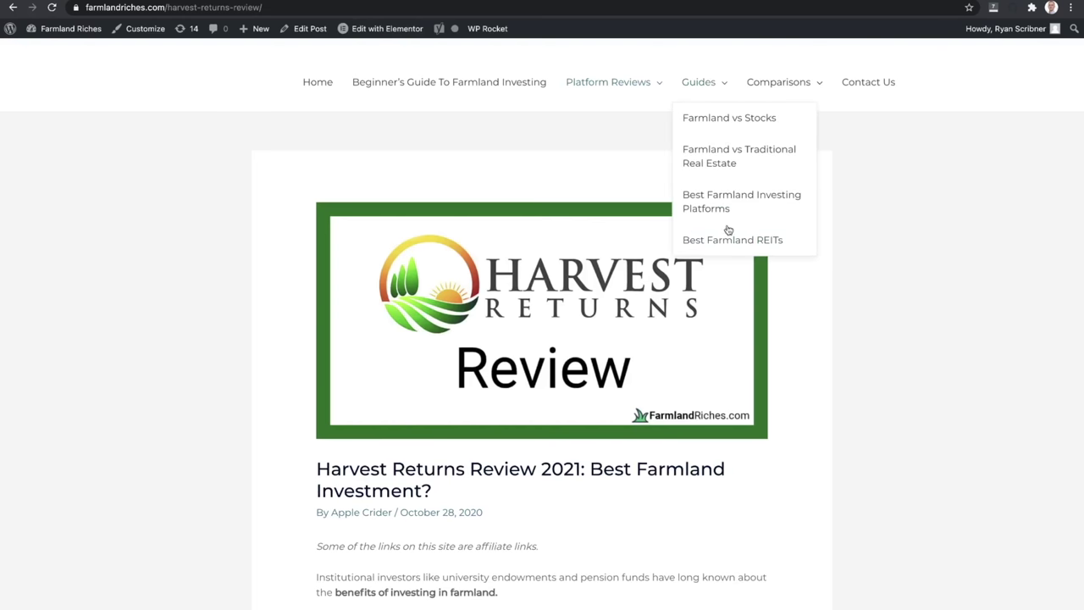
{"action": "left_click", "coordinate": [729, 165]}
{"action": "mouse_move", "coordinate": [790, 87]}
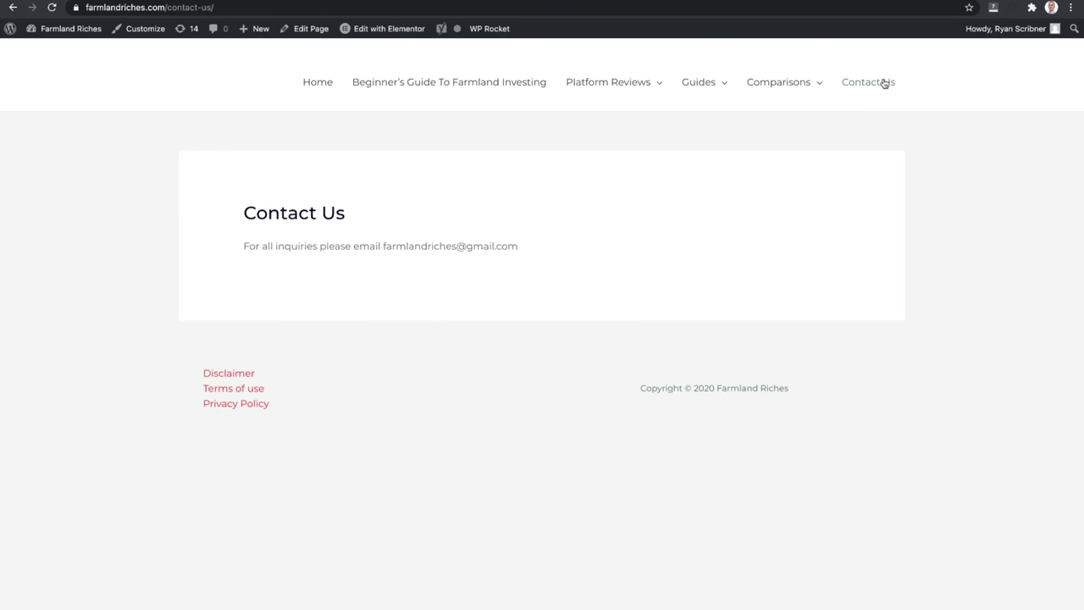
{"action": "left_click", "coordinate": [321, 82]}
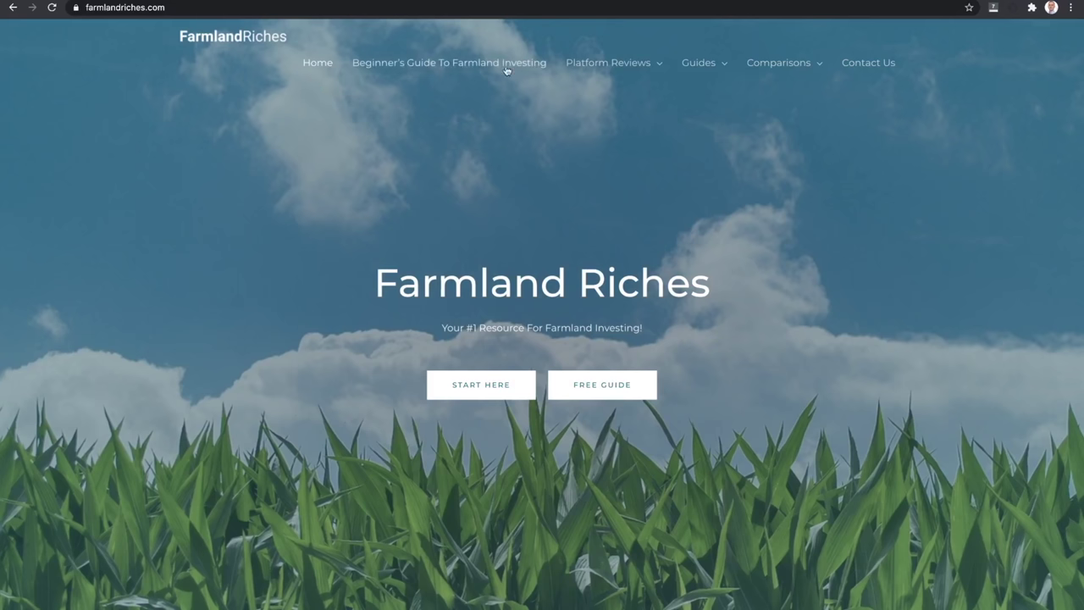
{"action": "mouse_move", "coordinate": [637, 61]}
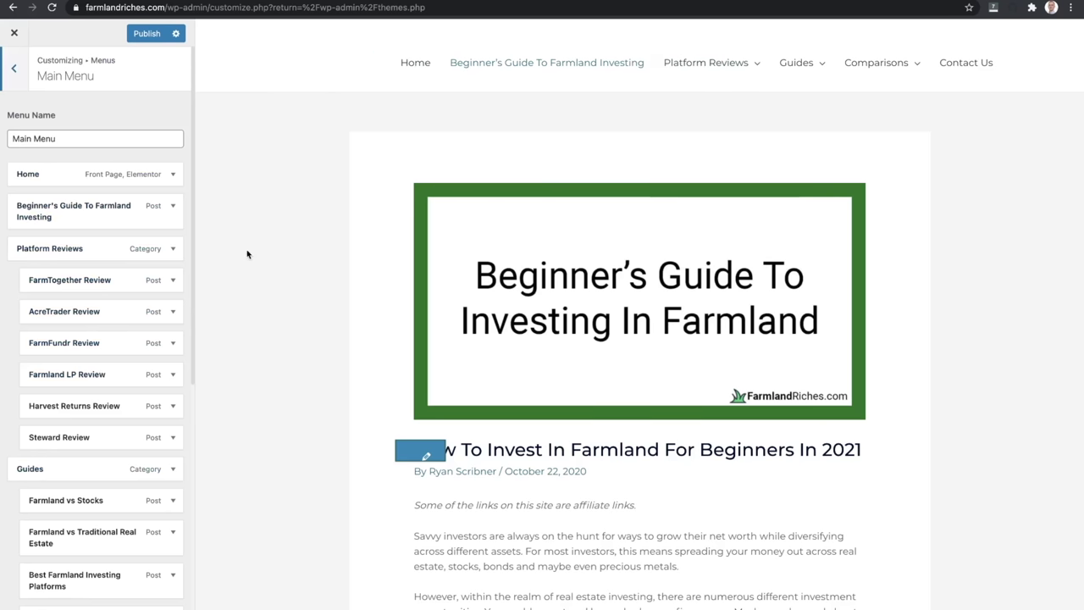
Return to the customizer and review the Main Menu's categories, nested posts and menu location options
{"action": "scroll", "coordinate": [240, 447], "scroll_direction": "down", "scroll_amount": 3}
{"action": "scroll", "coordinate": [93, 442], "scroll_direction": "down", "scroll_amount": 2}
{"action": "scroll", "coordinate": [94, 442], "scroll_direction": "down", "scroll_amount": 3}
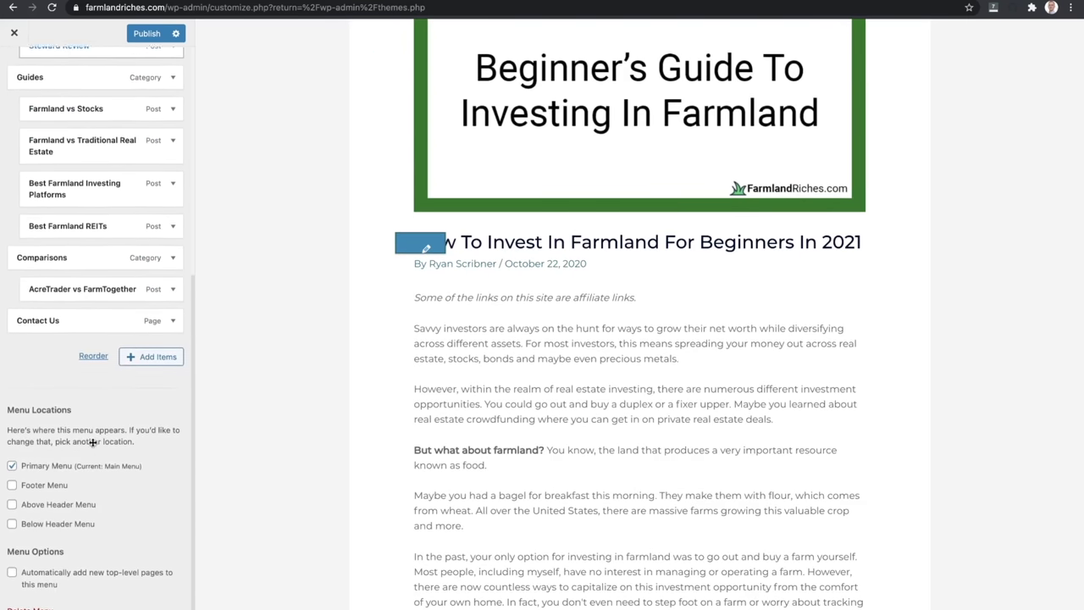
{"action": "scroll", "coordinate": [93, 438], "scroll_direction": "up", "scroll_amount": 2}
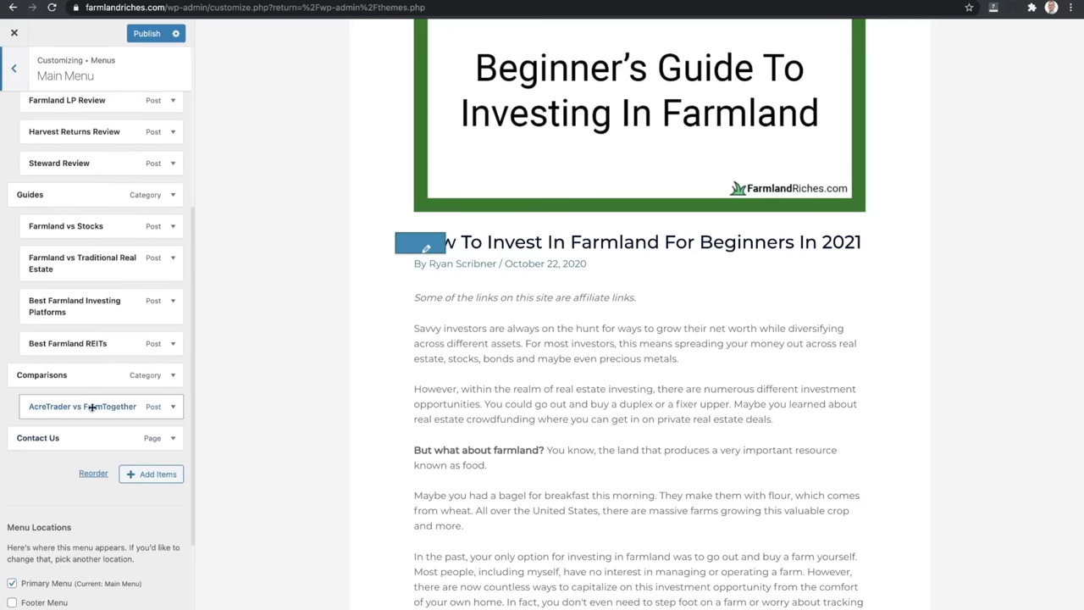
{"action": "scroll", "coordinate": [50, 403], "scroll_direction": "up", "scroll_amount": 2}
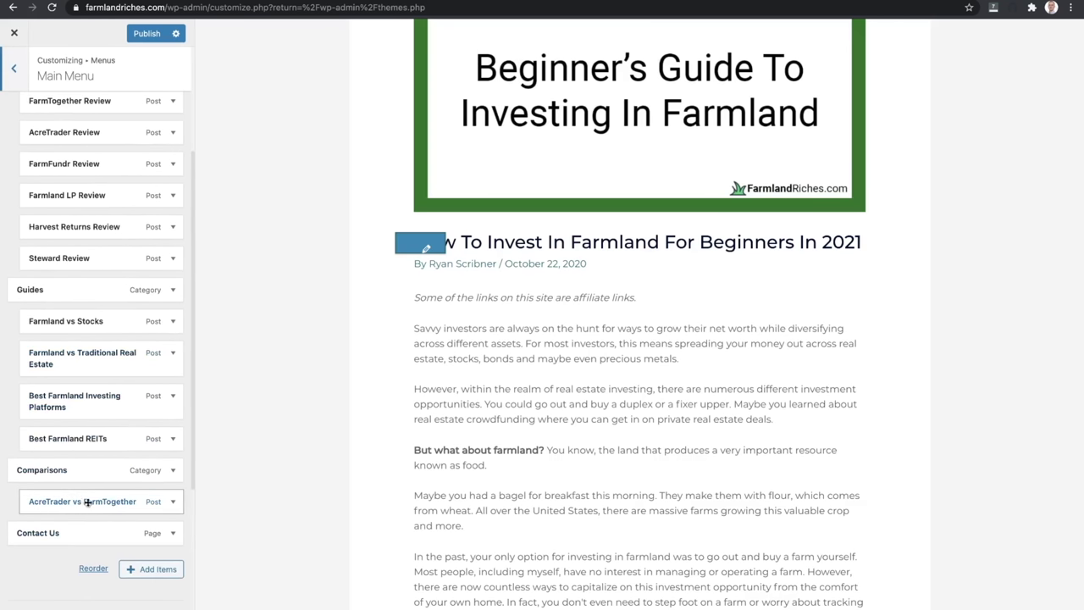
Move the AcreTrader vs FarmTogether post out from under Comparisons to the top level of the Main Menu
{"action": "scroll", "coordinate": [322, 327], "scroll_direction": "up", "scroll_amount": 3}
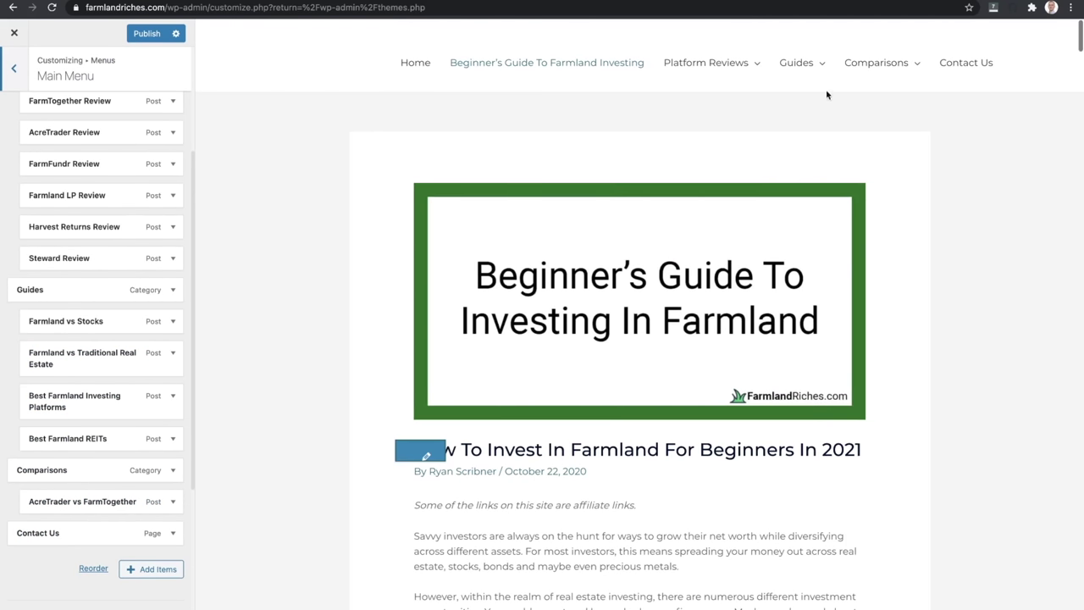
{"action": "mouse_move", "coordinate": [896, 63]}
{"action": "scroll", "coordinate": [213, 393], "scroll_direction": "down", "scroll_amount": 3}
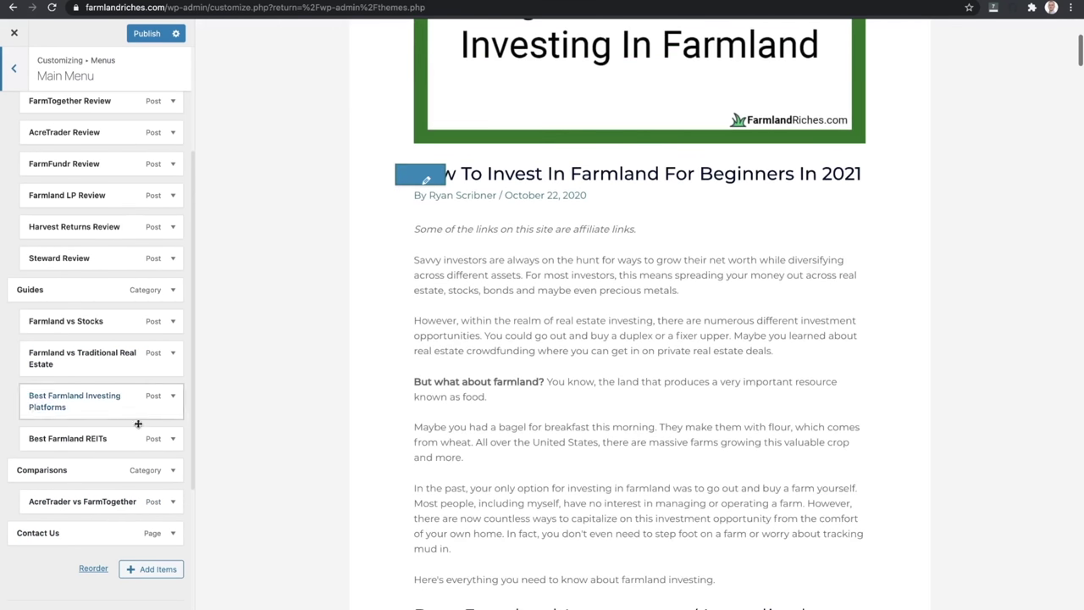
{"action": "left_click_drag", "start_coordinate": [71, 507], "coordinate": [66, 501]}
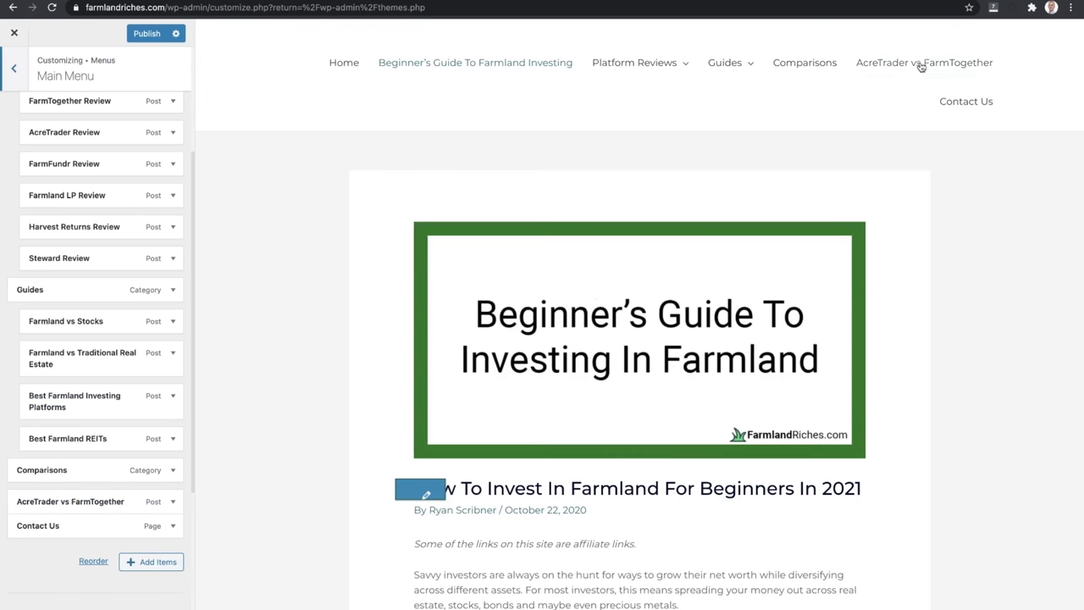
{"action": "scroll", "coordinate": [847, 169], "scroll_direction": "down", "scroll_amount": 3}
Nest the AcreTrader vs FarmTogether post back under Comparisons and check the dropdown in the site preview
{"action": "left_click_drag", "start_coordinate": [86, 500], "coordinate": [97, 499]}
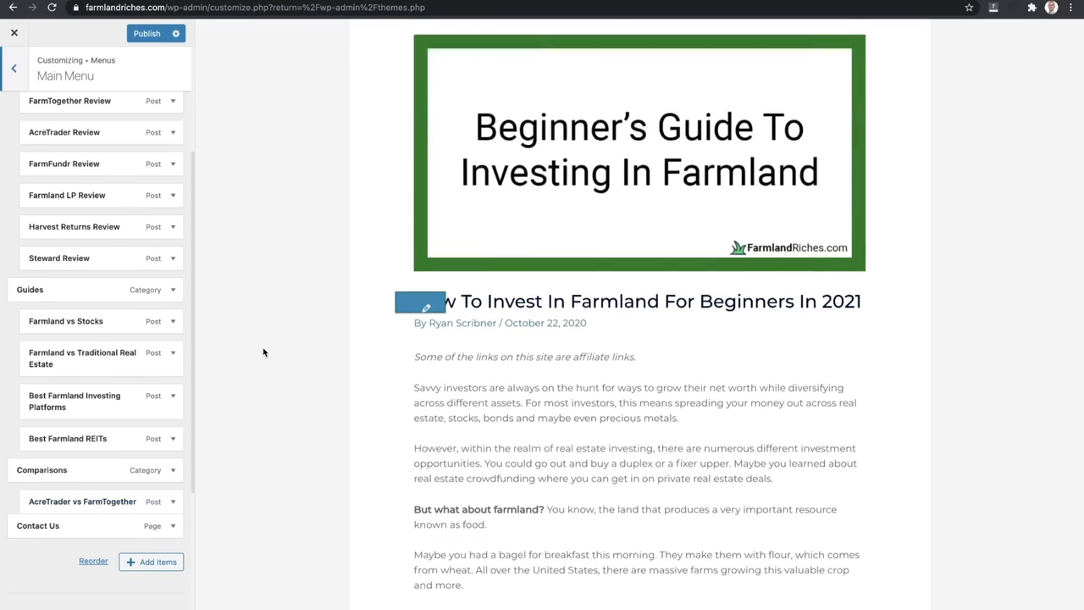
{"action": "mouse_move", "coordinate": [885, 59]}
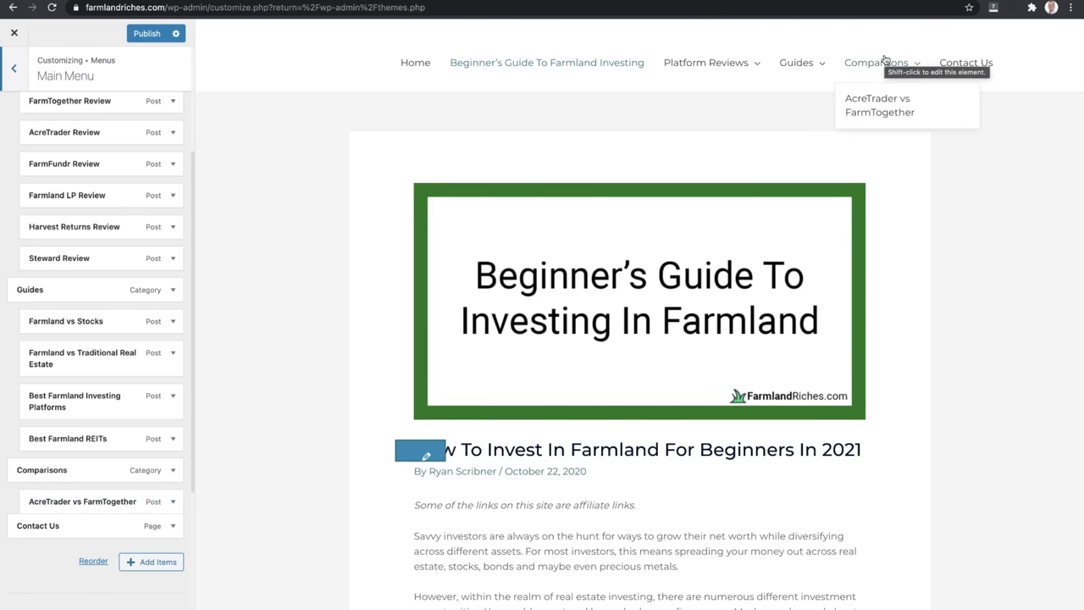
{"action": "mouse_move", "coordinate": [709, 66]}
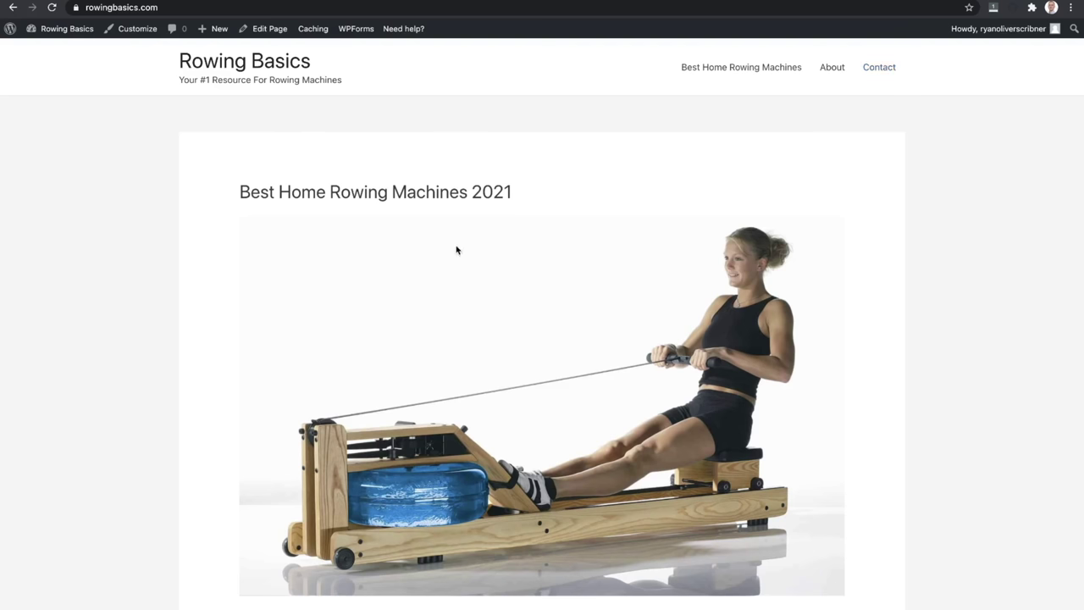
Compare the Rowing Basics homepage with the live Farmland Riches homepage, opening and dismissing its Free Guide offer
{"action": "scroll", "coordinate": [456, 250], "scroll_direction": "down", "scroll_amount": 1}
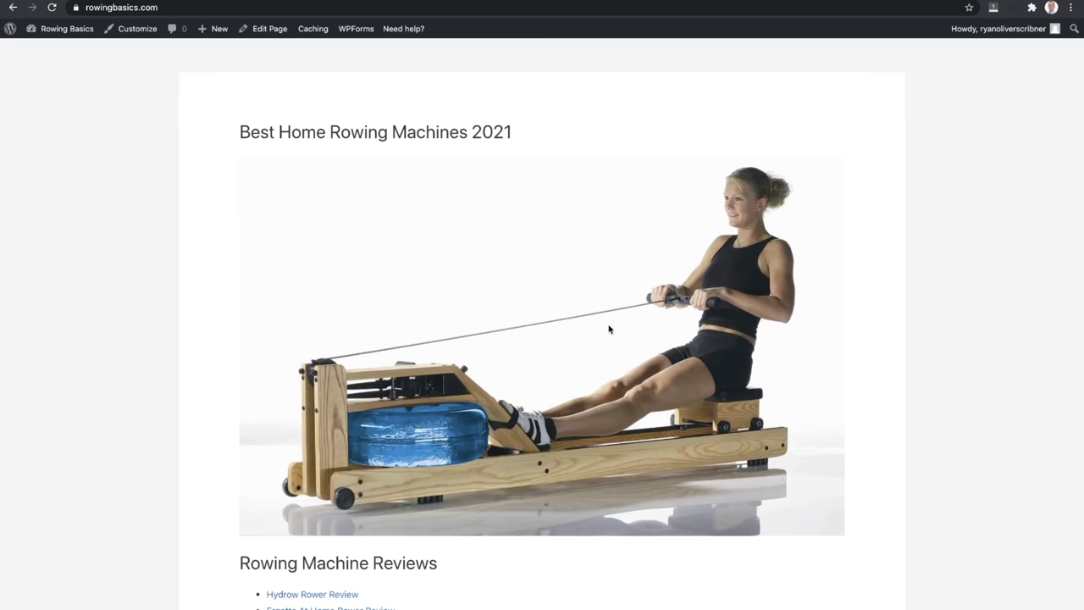
{"action": "scroll", "coordinate": [285, 127], "scroll_direction": "up", "scroll_amount": 1}
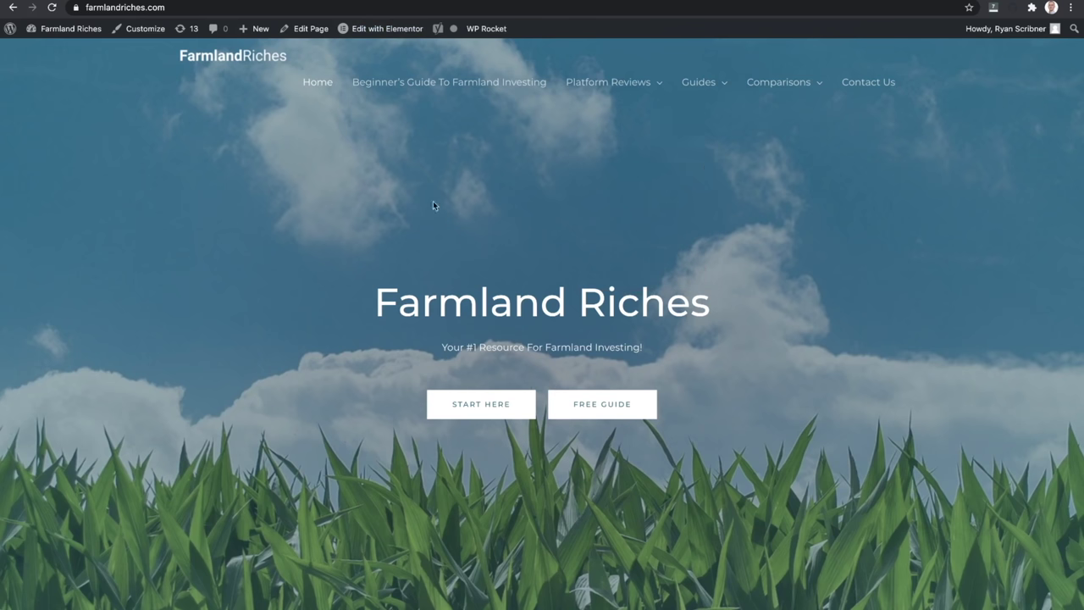
{"action": "mouse_move", "coordinate": [741, 91]}
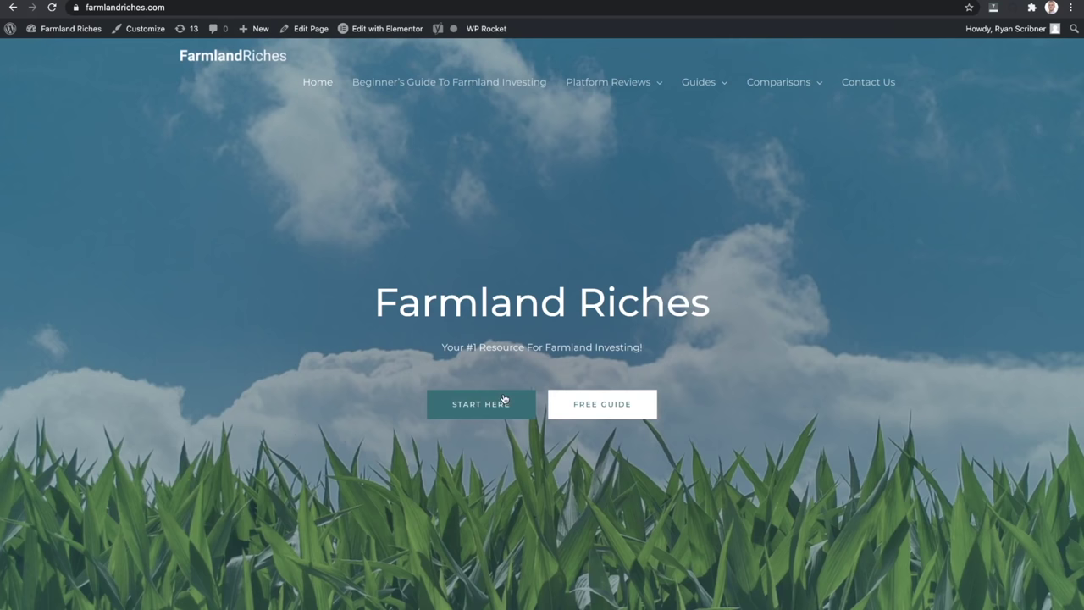
{"action": "scroll", "coordinate": [625, 253], "scroll_direction": "down", "scroll_amount": 8}
{"action": "scroll", "coordinate": [624, 253], "scroll_direction": "up", "scroll_amount": 6}
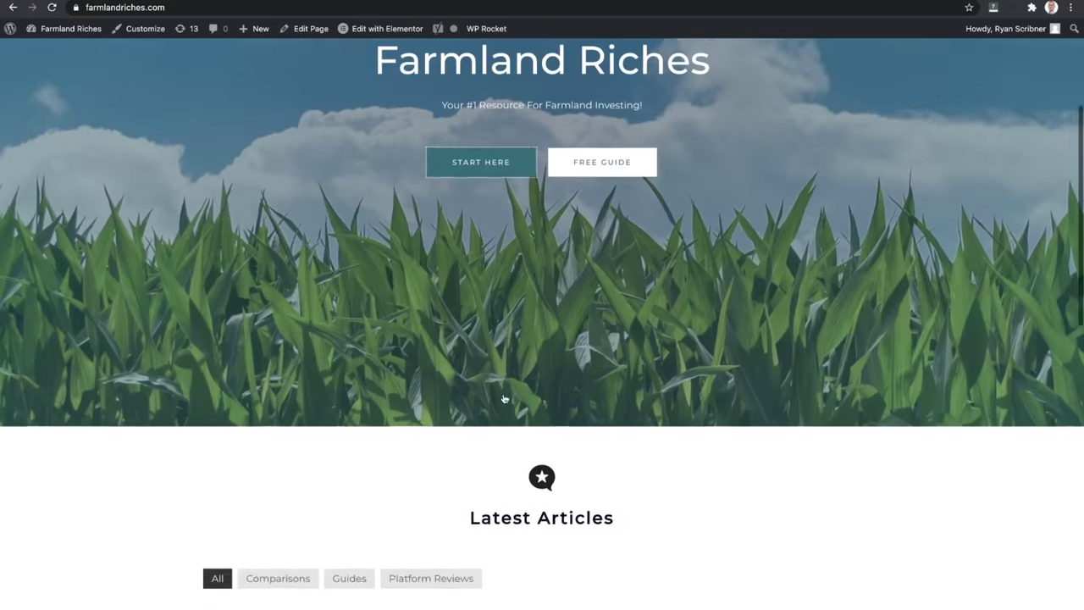
{"action": "left_click", "coordinate": [624, 252]}
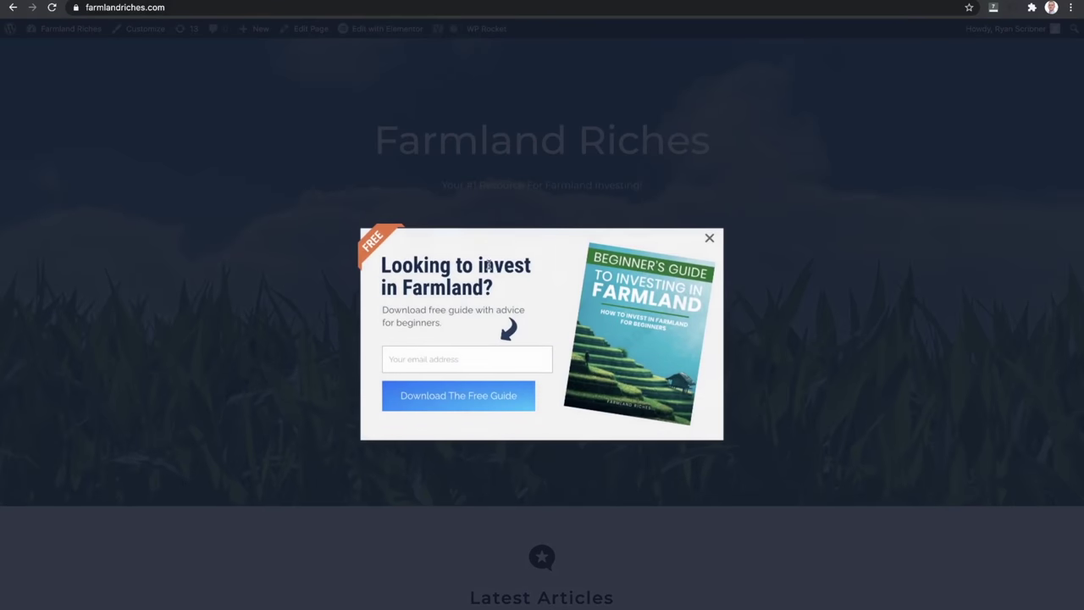
{"action": "left_click", "coordinate": [710, 238]}
Filter the Farmland Riches Latest Articles by Comparisons, Guides, Platform Reviews and All, and look through the article cards
{"action": "scroll", "coordinate": [715, 355], "scroll_direction": "down", "scroll_amount": 3}
{"action": "scroll", "coordinate": [716, 354], "scroll_direction": "down", "scroll_amount": 5}
{"action": "scroll", "coordinate": [700, 293], "scroll_direction": "up", "scroll_amount": 1}
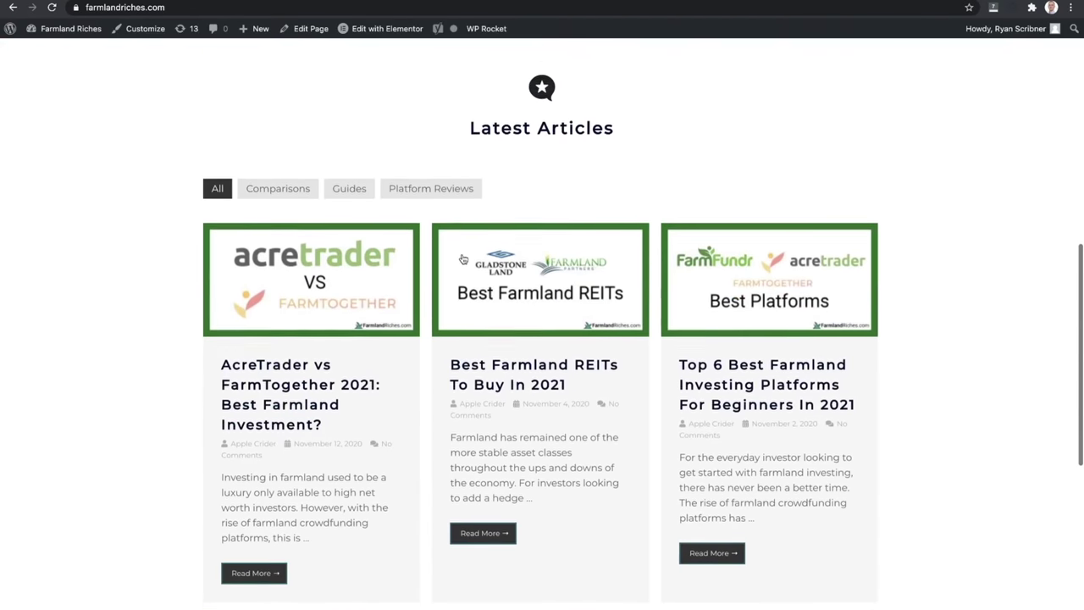
{"action": "left_click", "coordinate": [267, 212]}
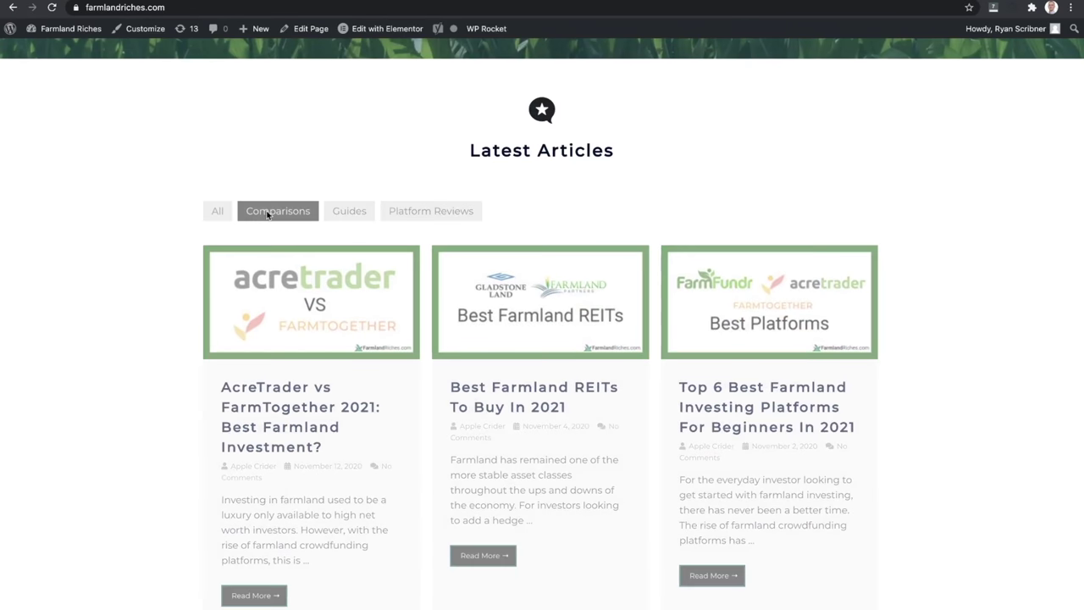
{"action": "left_click", "coordinate": [351, 213]}
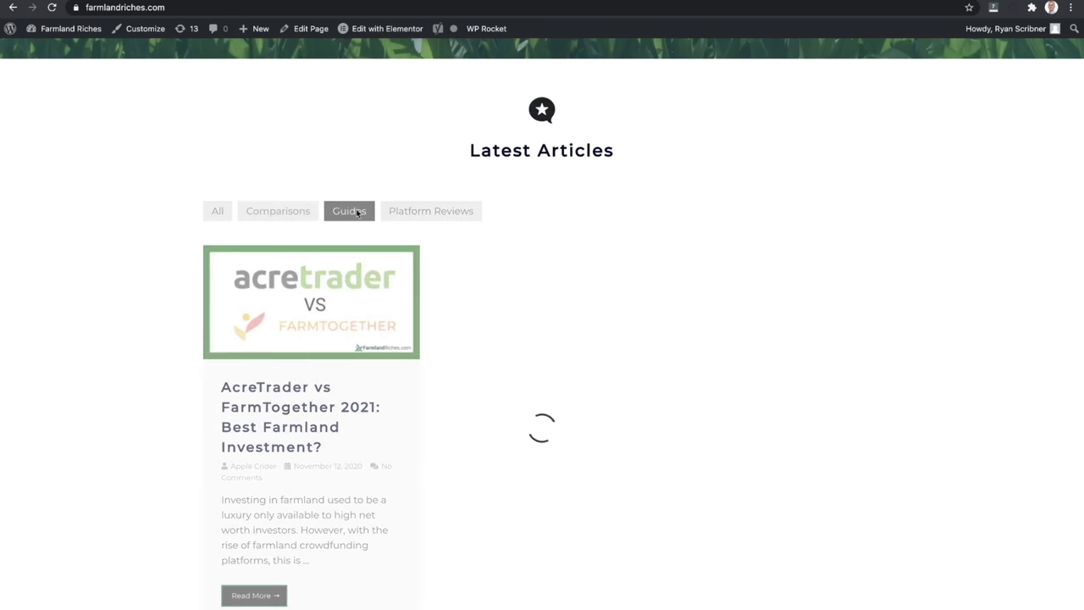
{"action": "left_click", "coordinate": [446, 218]}
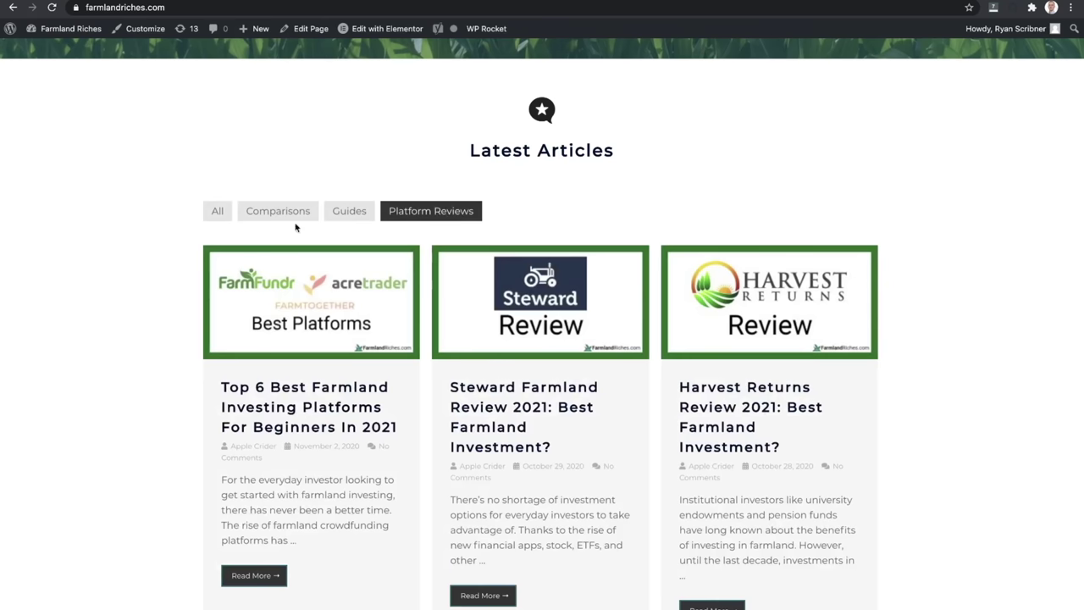
{"action": "left_click", "coordinate": [219, 212]}
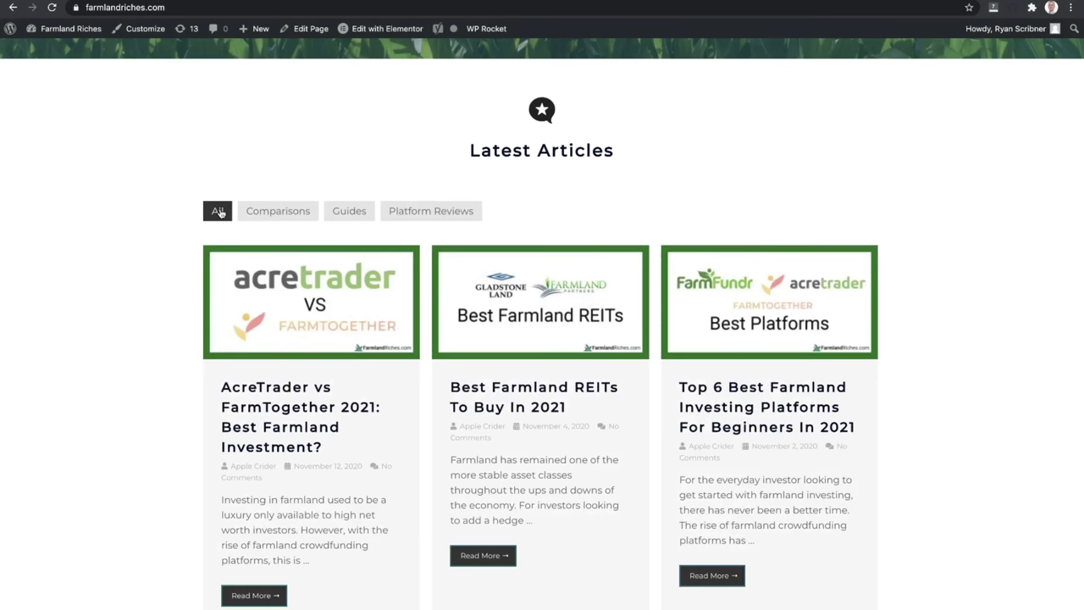
{"action": "scroll", "coordinate": [353, 242], "scroll_direction": "down", "scroll_amount": 5}
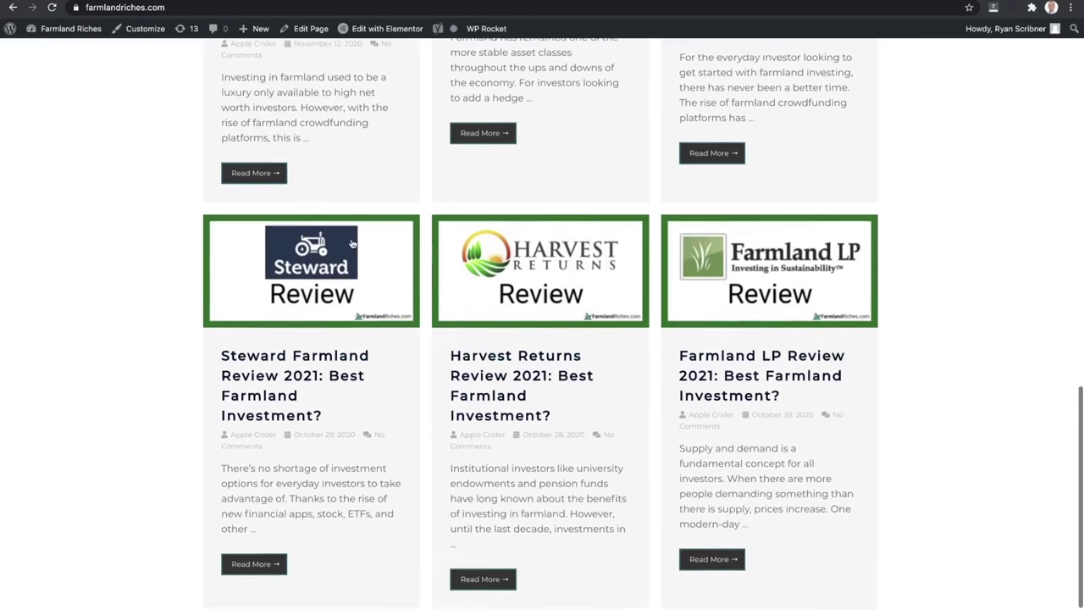
{"action": "scroll", "coordinate": [353, 243], "scroll_direction": "down", "scroll_amount": 2}
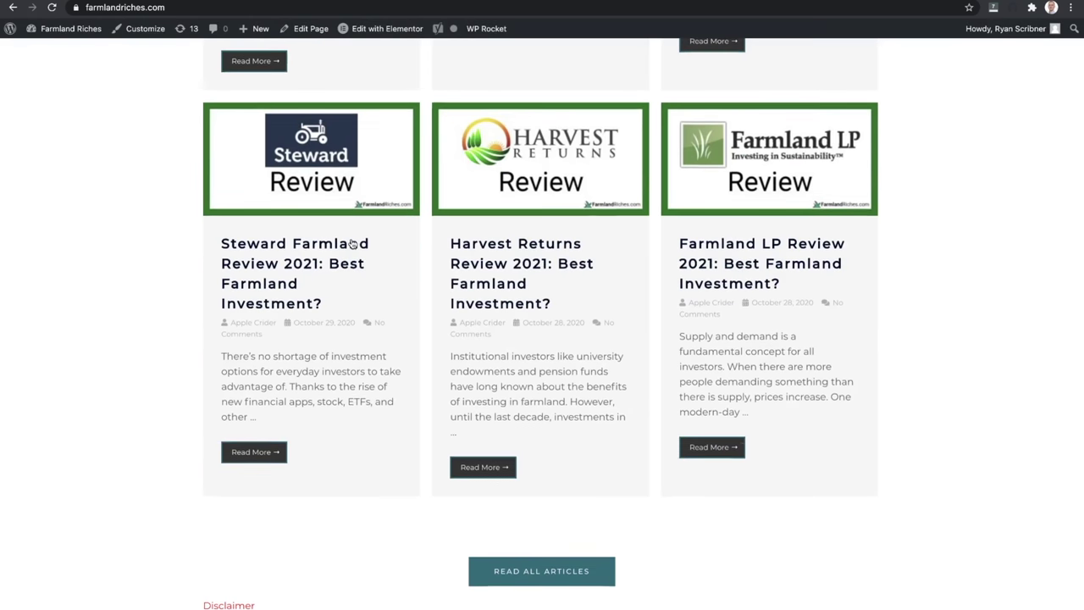
{"action": "scroll", "coordinate": [351, 243], "scroll_direction": "up", "scroll_amount": 15}
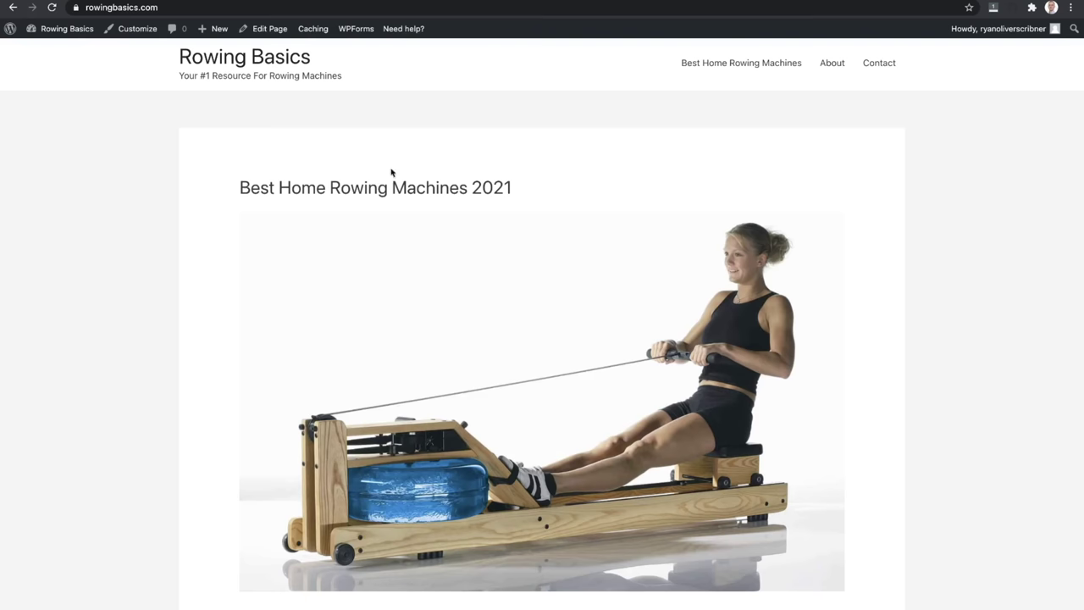
Examine the Rowing Machine Reviews list on the Rowing Basics homepage, follow one of its review links, and return to the homepage
{"action": "scroll", "coordinate": [599, 391], "scroll_direction": "down", "scroll_amount": 5}
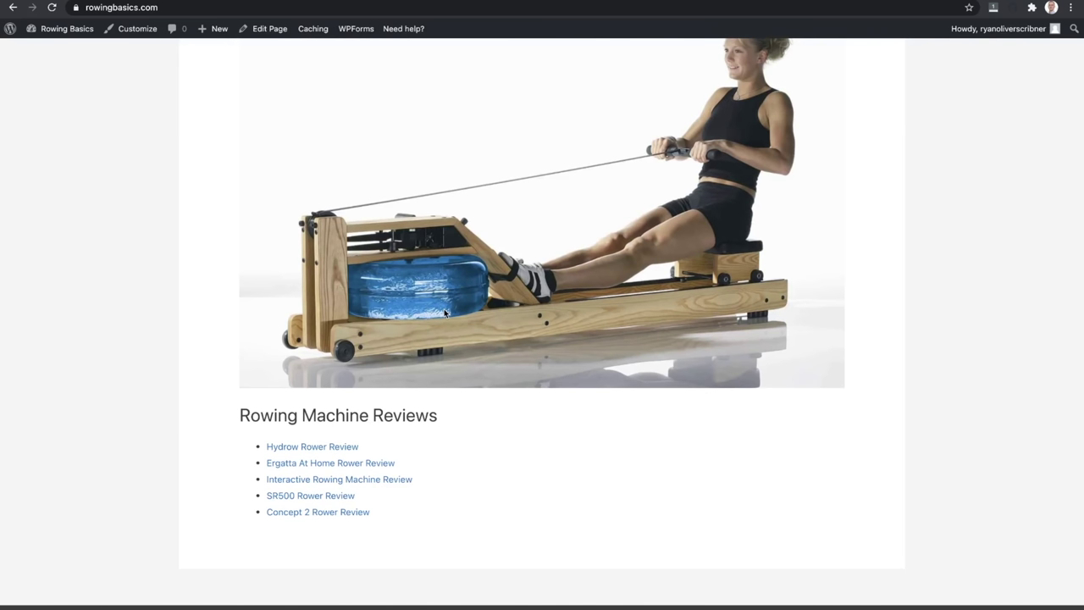
{"action": "scroll", "coordinate": [443, 313], "scroll_direction": "up", "scroll_amount": 3}
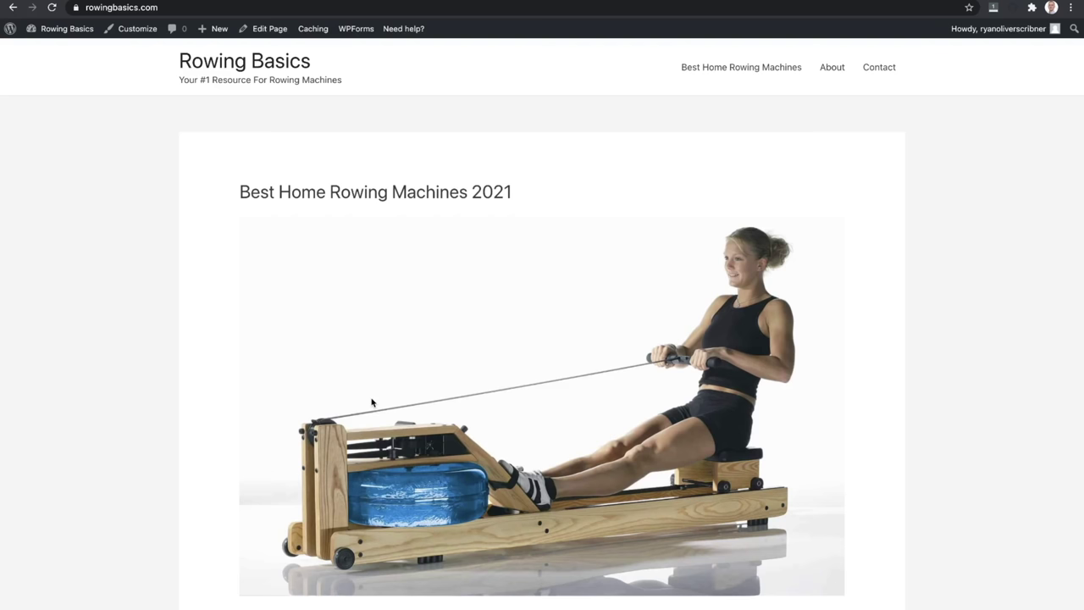
{"action": "scroll", "coordinate": [559, 288], "scroll_direction": "down", "scroll_amount": 2}
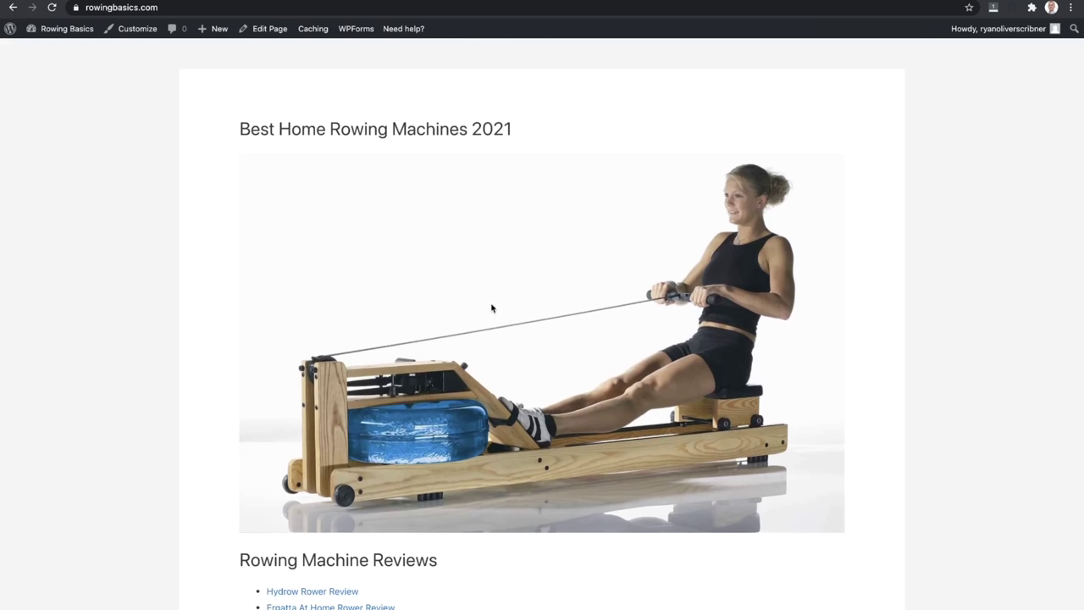
{"action": "scroll", "coordinate": [457, 337], "scroll_direction": "down", "scroll_amount": 3}
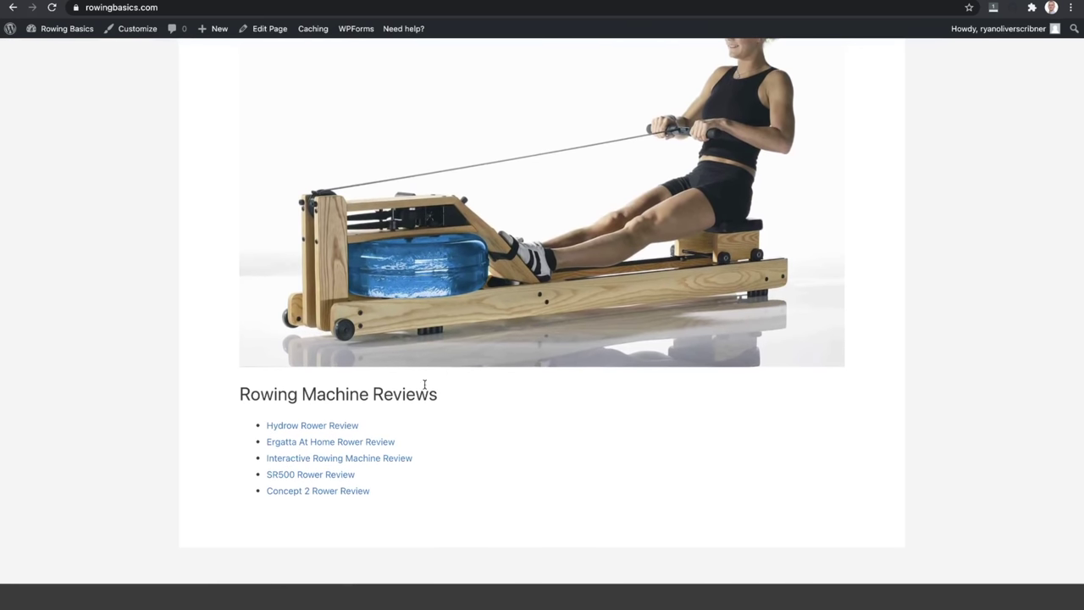
{"action": "left_click", "coordinate": [316, 463]}
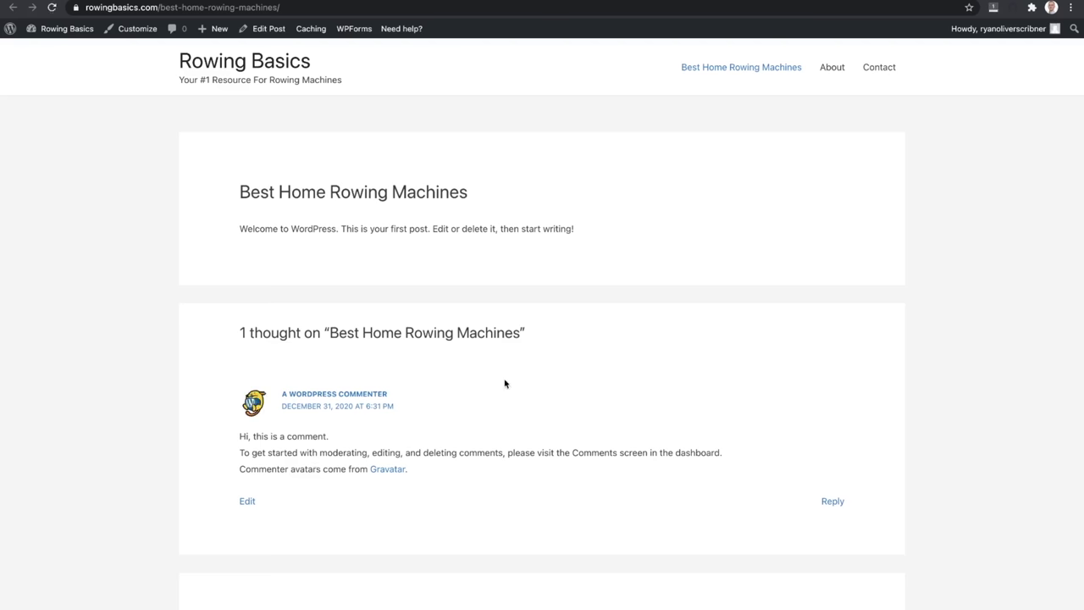
{"action": "key", "text": "alt+Left"}
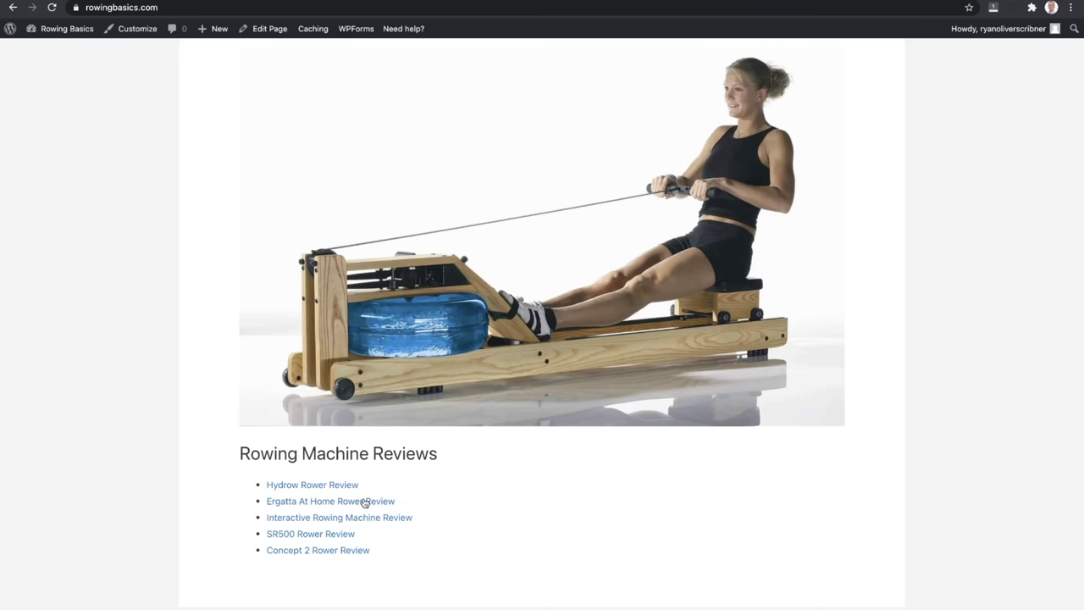
{"action": "scroll", "coordinate": [339, 526], "scroll_direction": "up", "scroll_amount": 1}
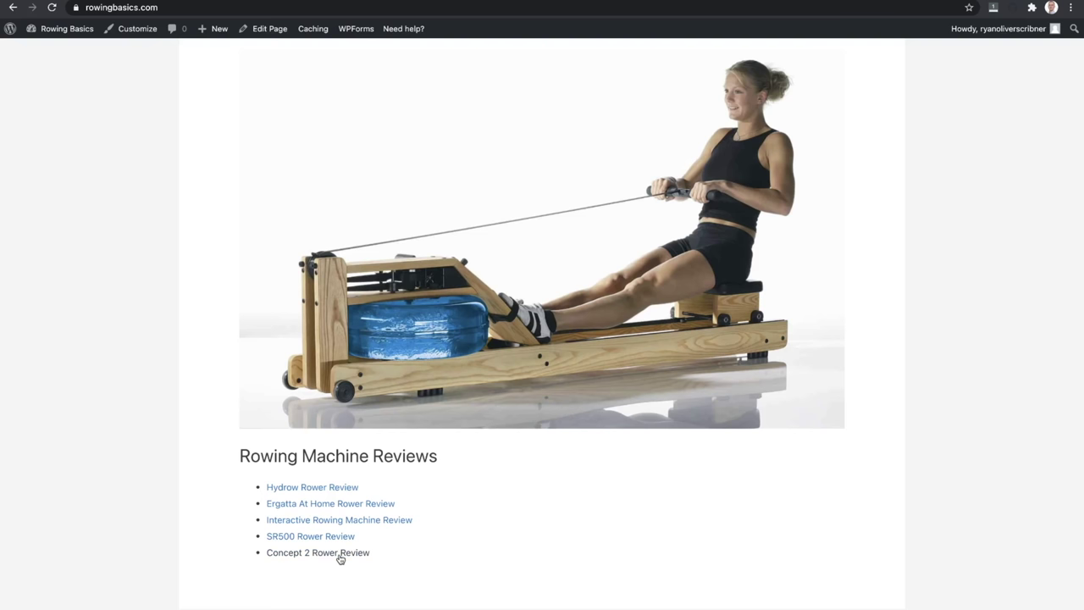
Search Google for "best home rowing machine" and open the Men's Health article on the 18 best indoor rowing machines
{"action": "left_click", "coordinate": [306, 9]}
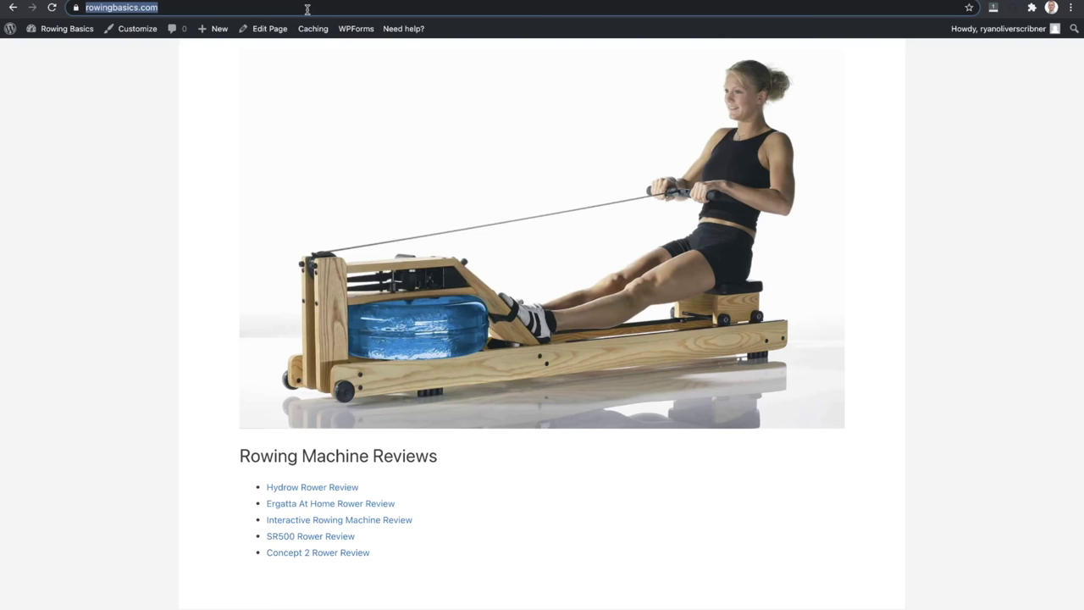
{"action": "type", "text": "best home"}
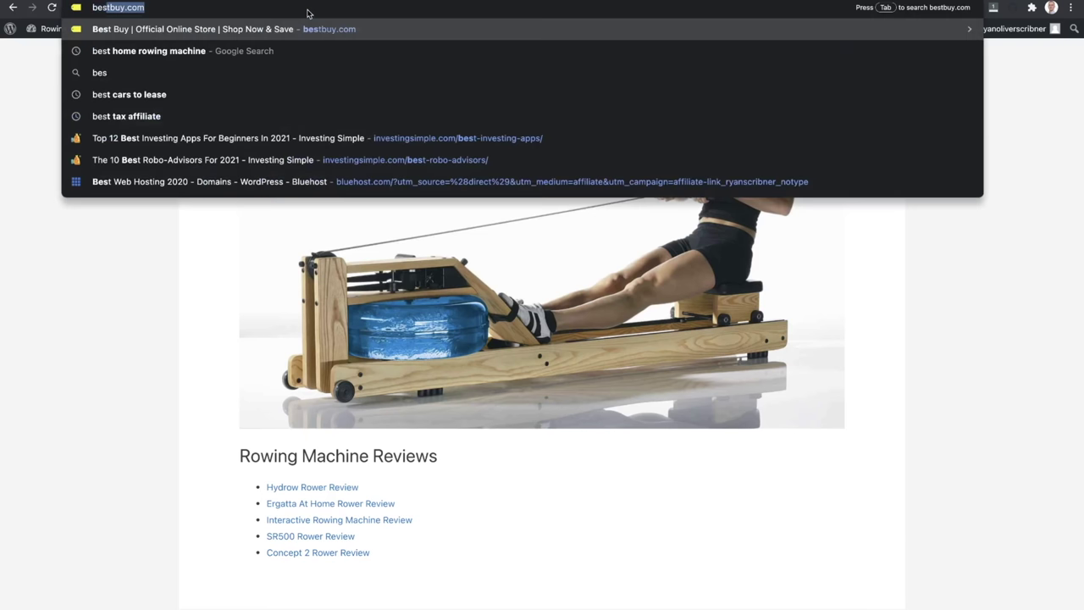
{"action": "key", "text": "Return"}
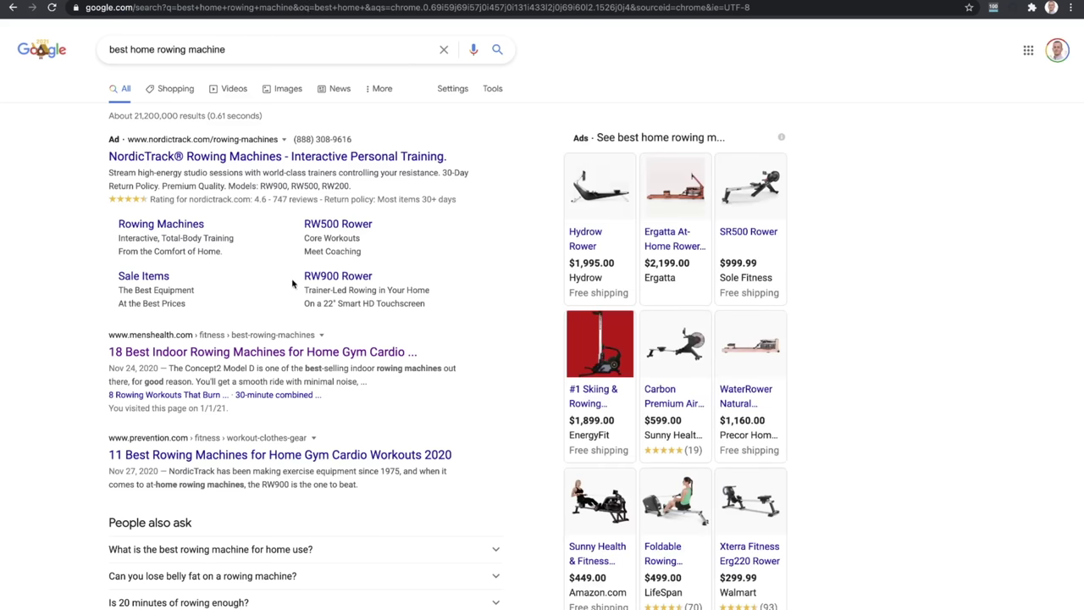
{"action": "scroll", "coordinate": [292, 284], "scroll_direction": "down", "scroll_amount": 4}
{"action": "scroll", "coordinate": [328, 195], "scroll_direction": "up", "scroll_amount": 2}
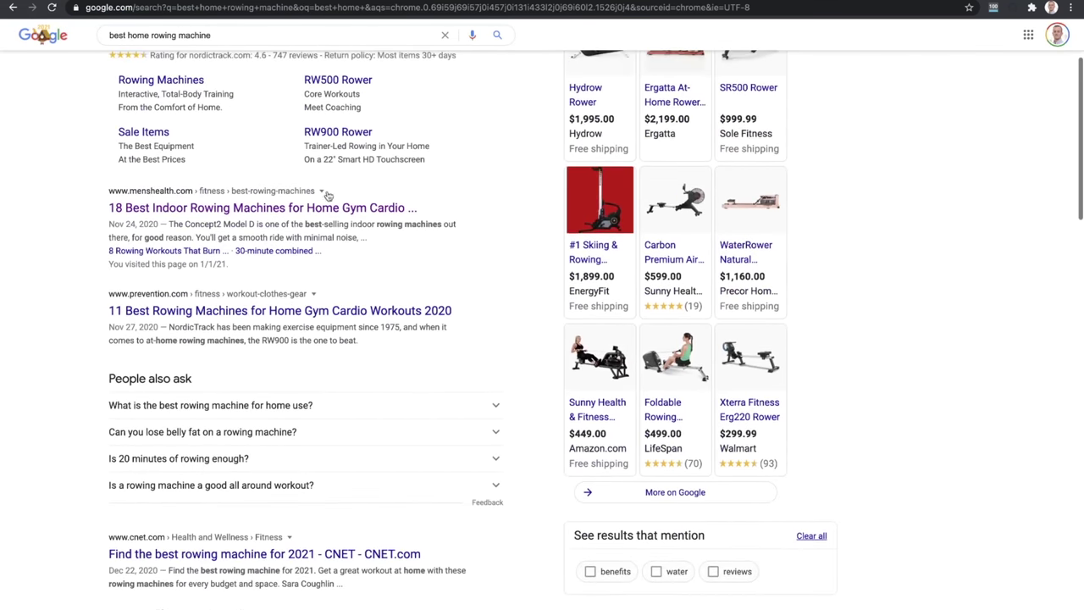
{"action": "left_click", "coordinate": [193, 209]}
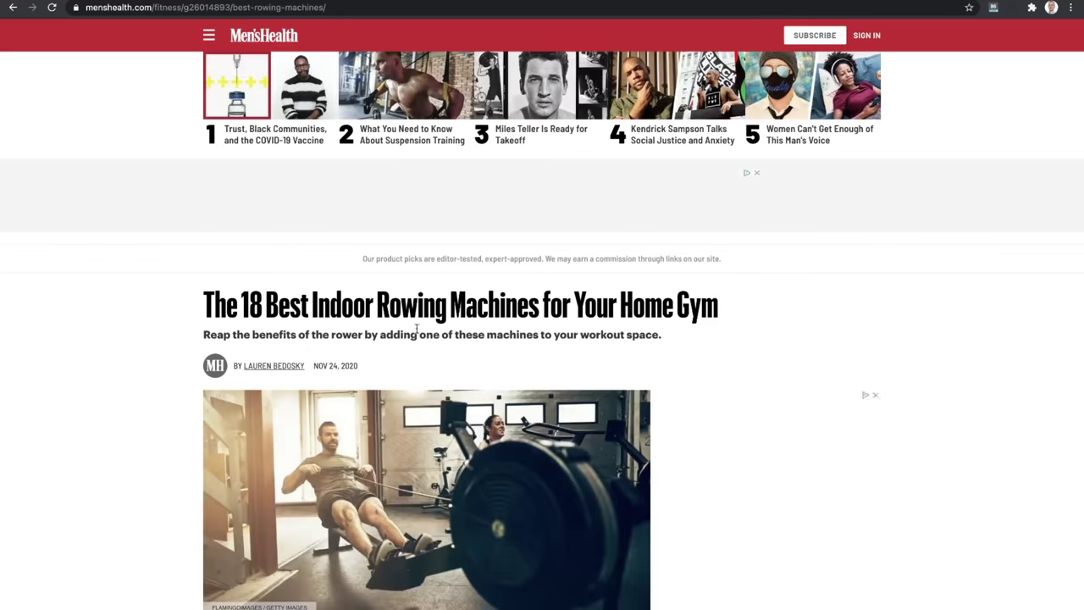
Look through the article's product picks and open the Amazon shop link for the Nordic Track RW900 Rower
{"action": "scroll", "coordinate": [707, 316], "scroll_direction": "down", "scroll_amount": 8}
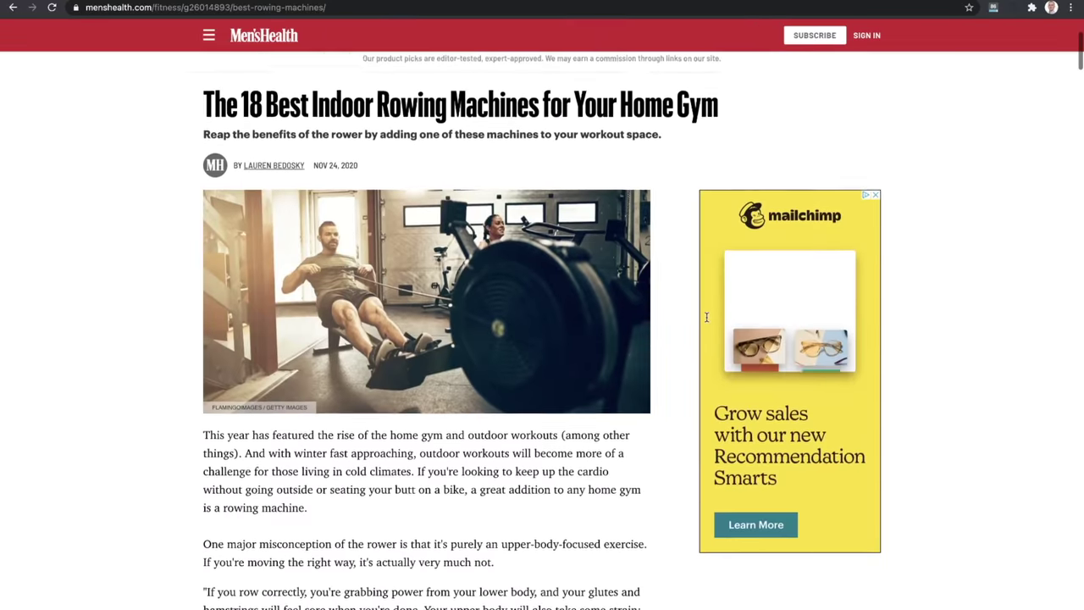
{"action": "scroll", "coordinate": [707, 317], "scroll_direction": "down", "scroll_amount": 5}
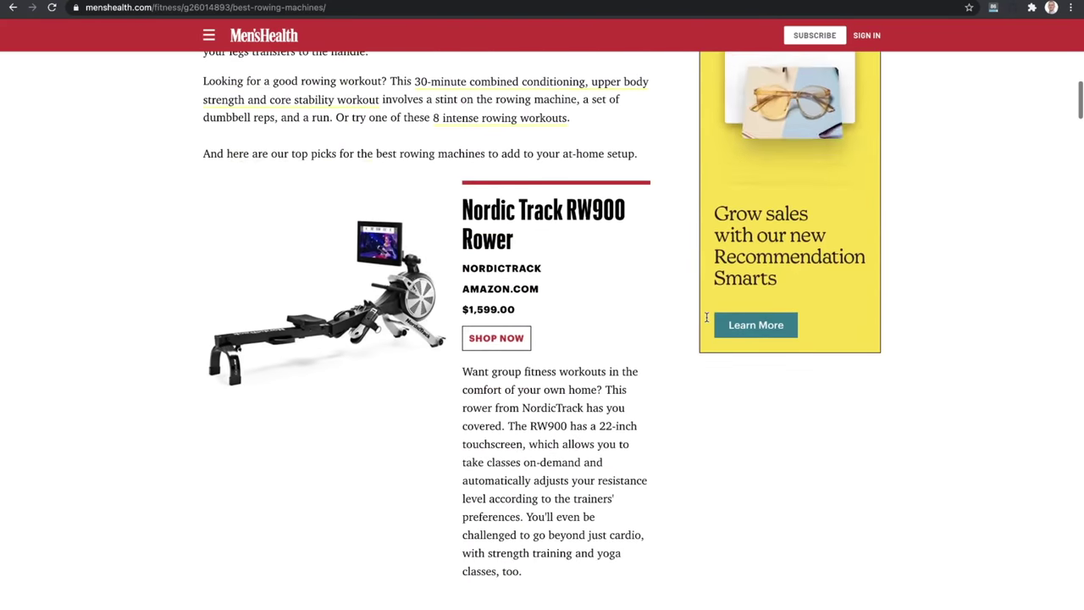
{"action": "scroll", "coordinate": [742, 346], "scroll_direction": "up", "scroll_amount": 1}
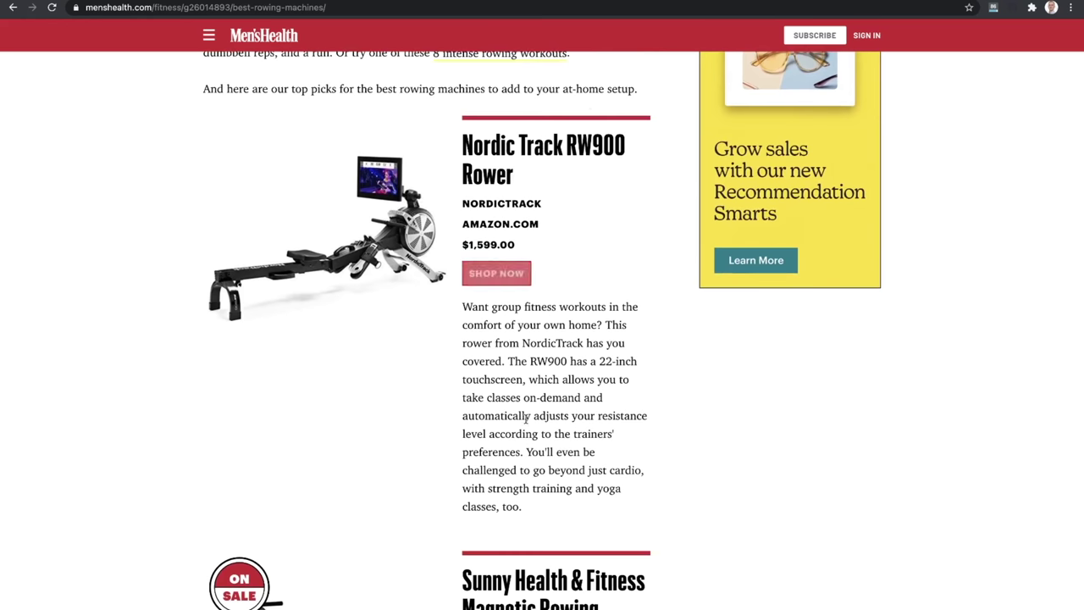
{"action": "left_click", "coordinate": [509, 275]}
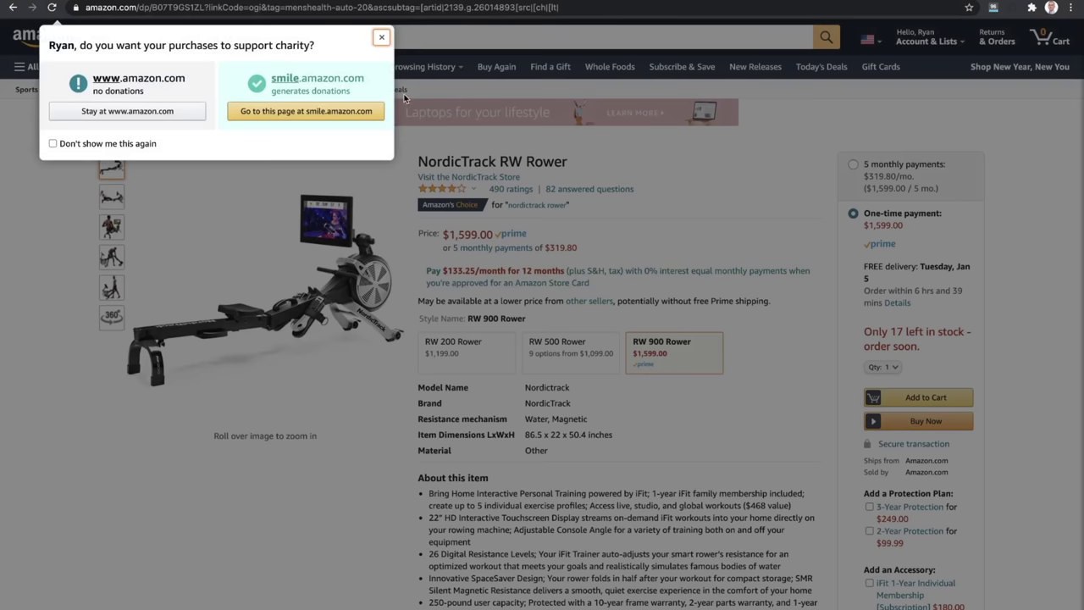
Highlight the Men's Health affiliate tag in the Amazon product URL and return to the article's Nordic Track RW900 entry
{"action": "left_click", "coordinate": [382, 38]}
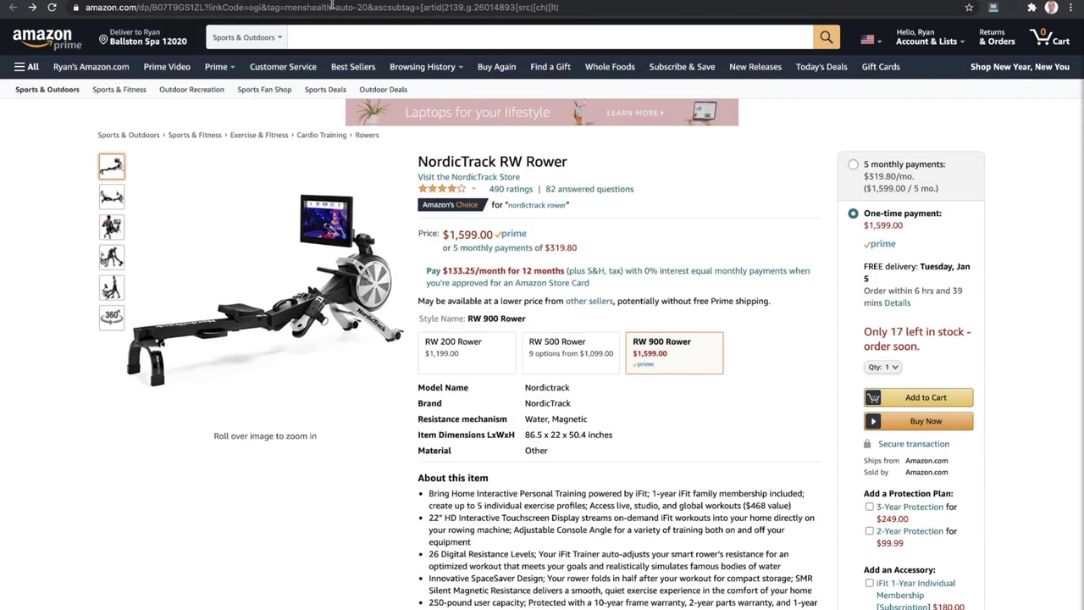
{"action": "left_click_drag", "start_coordinate": [332, 5], "coordinate": [264, 7]}
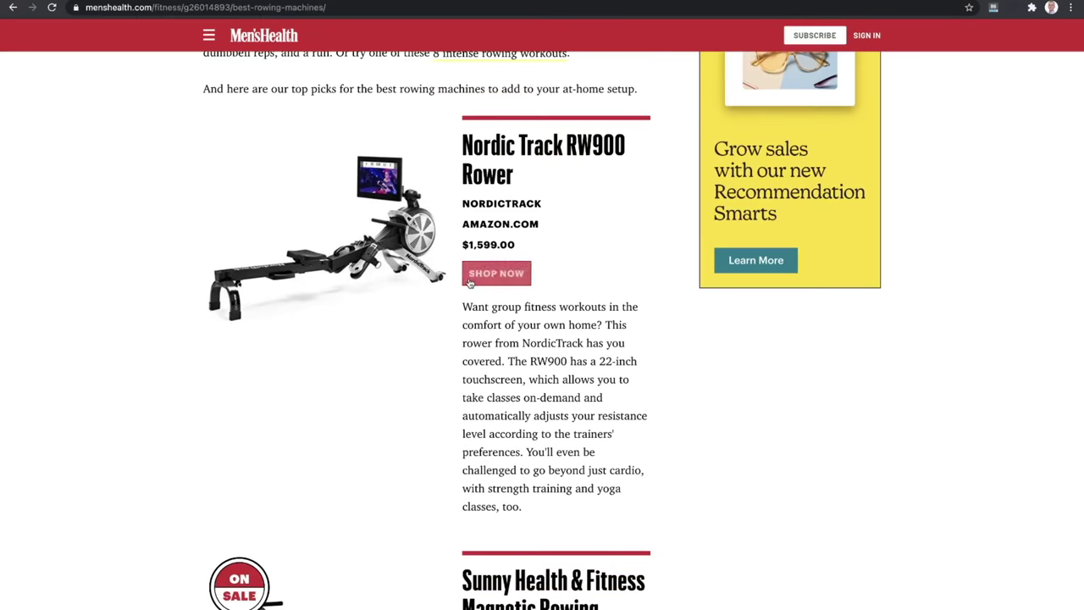
{"action": "scroll", "coordinate": [471, 283], "scroll_direction": "up", "scroll_amount": 10}
{"action": "scroll", "coordinate": [470, 283], "scroll_direction": "down", "scroll_amount": 10}
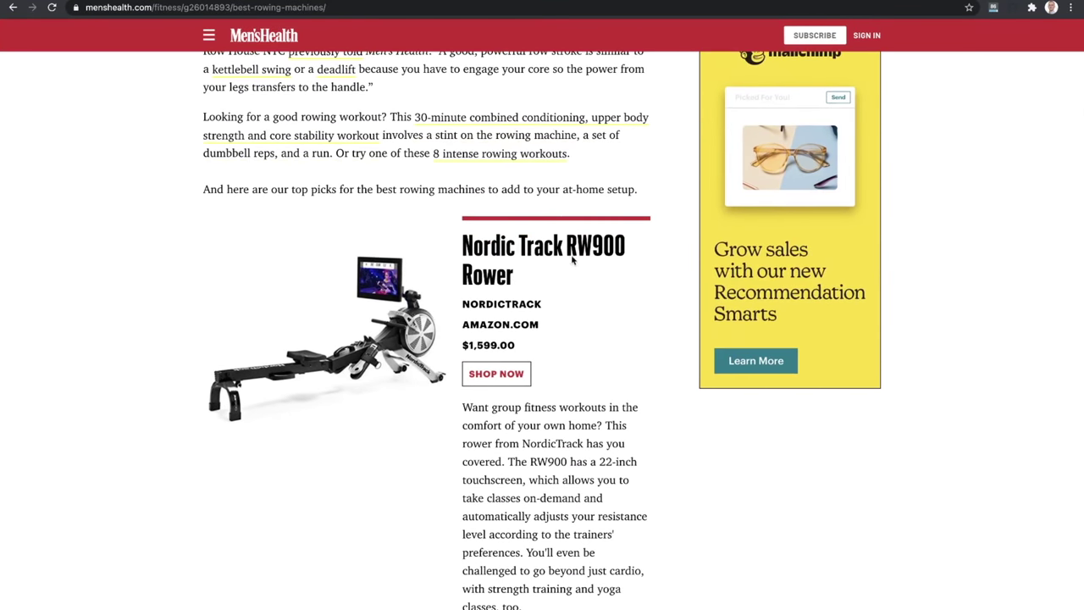
Search Google for "nordictrack rw900 review"
{"action": "left_click", "coordinate": [305, 8]}
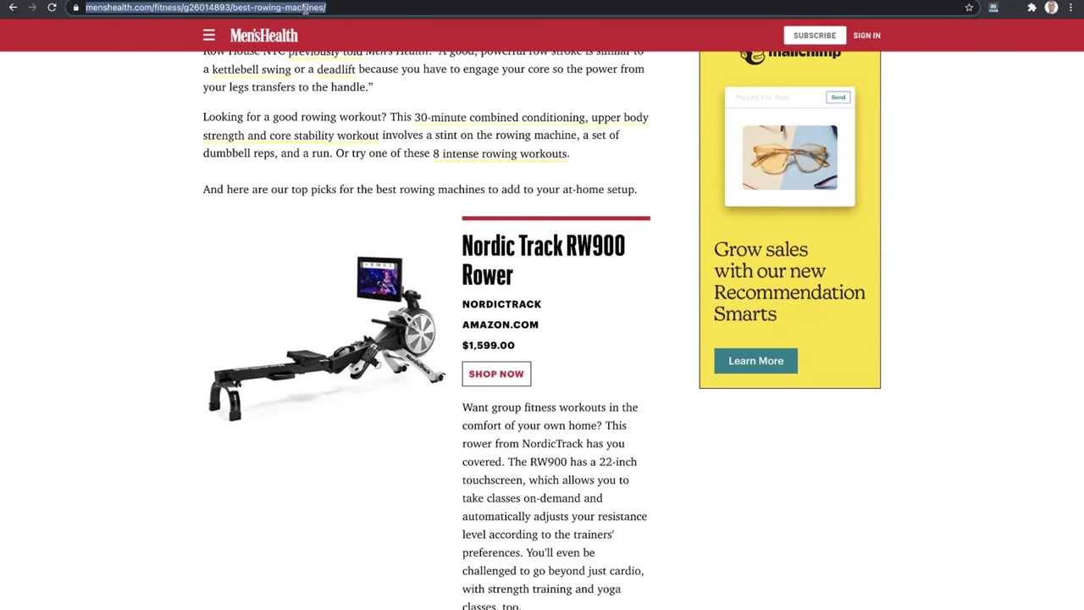
{"action": "type", "text": "nordic"}
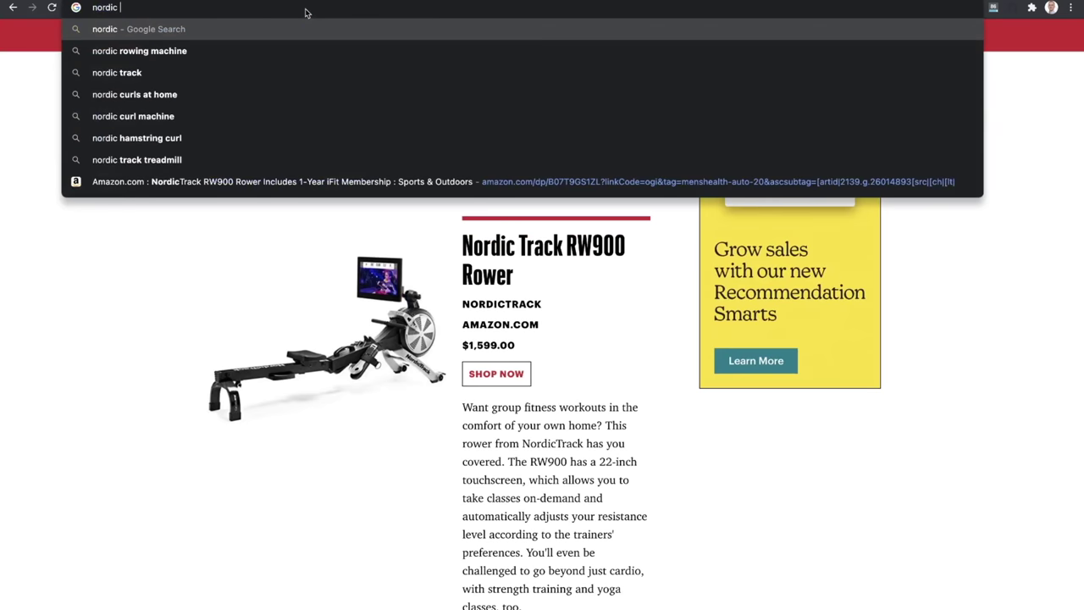
{"action": "type", "text": " track "}
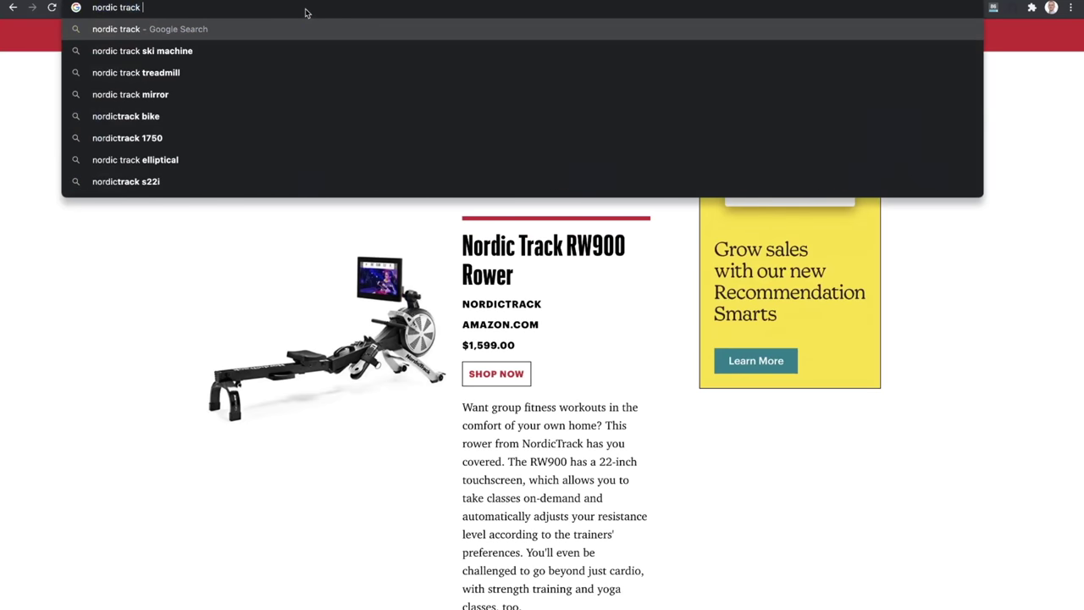
{"action": "type", "text": "rw900"}
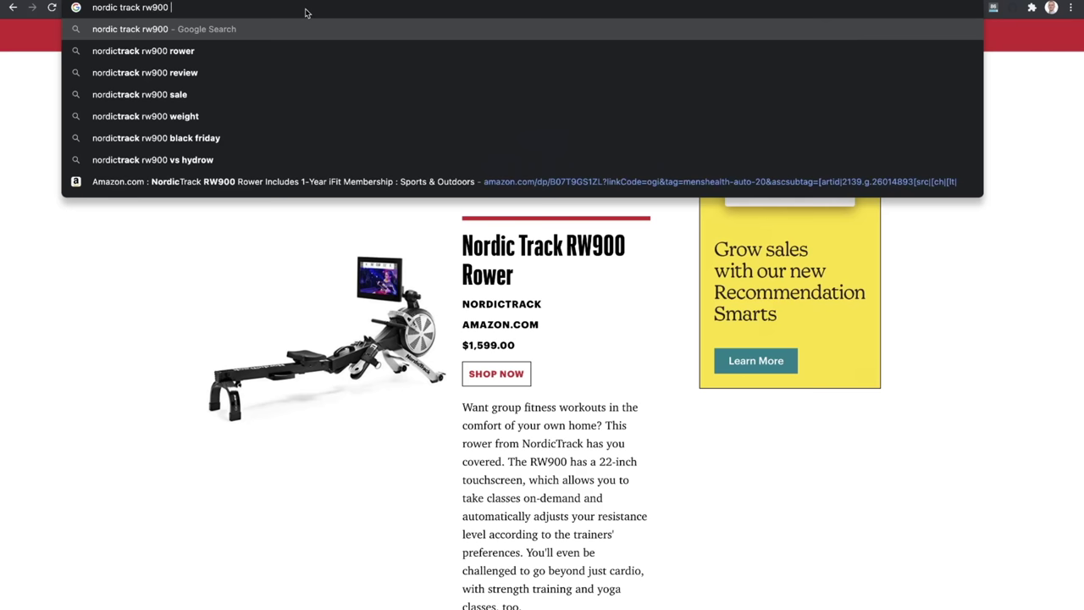
{"action": "left_click", "coordinate": [265, 77]}
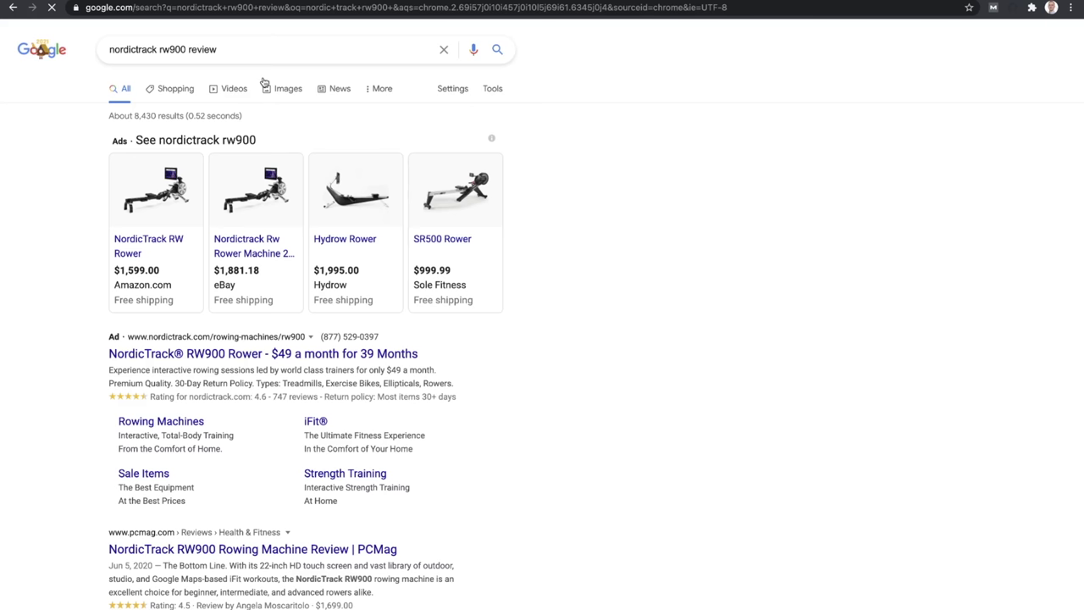
Look through the review search results and open the NordicTrack RW900 Review on water-rowing-machine.com
{"action": "scroll", "coordinate": [265, 82], "scroll_direction": "down", "scroll_amount": 4}
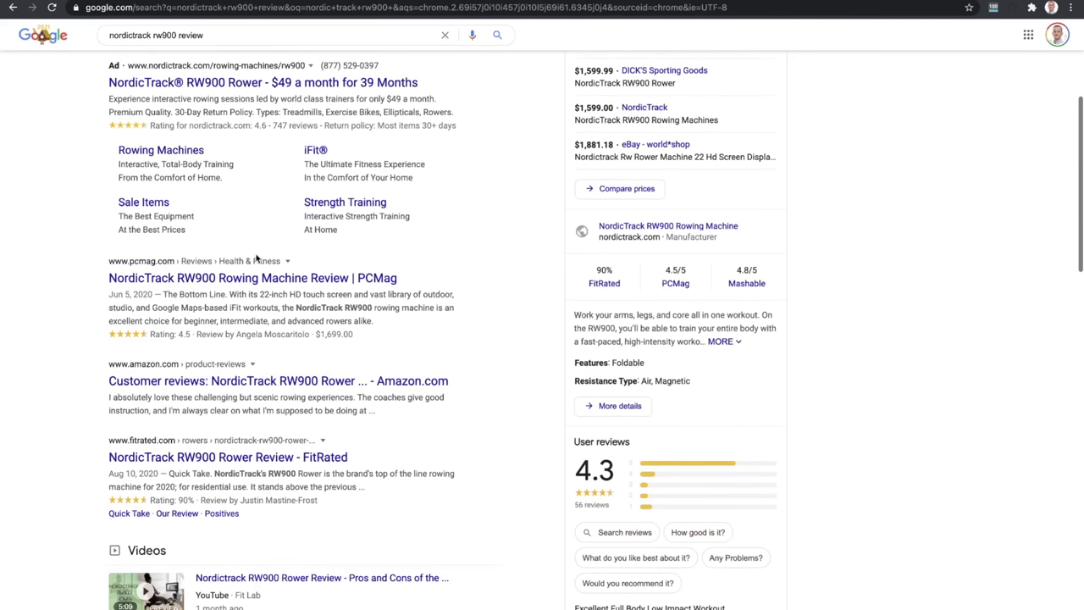
{"action": "scroll", "coordinate": [292, 369], "scroll_direction": "down", "scroll_amount": 3}
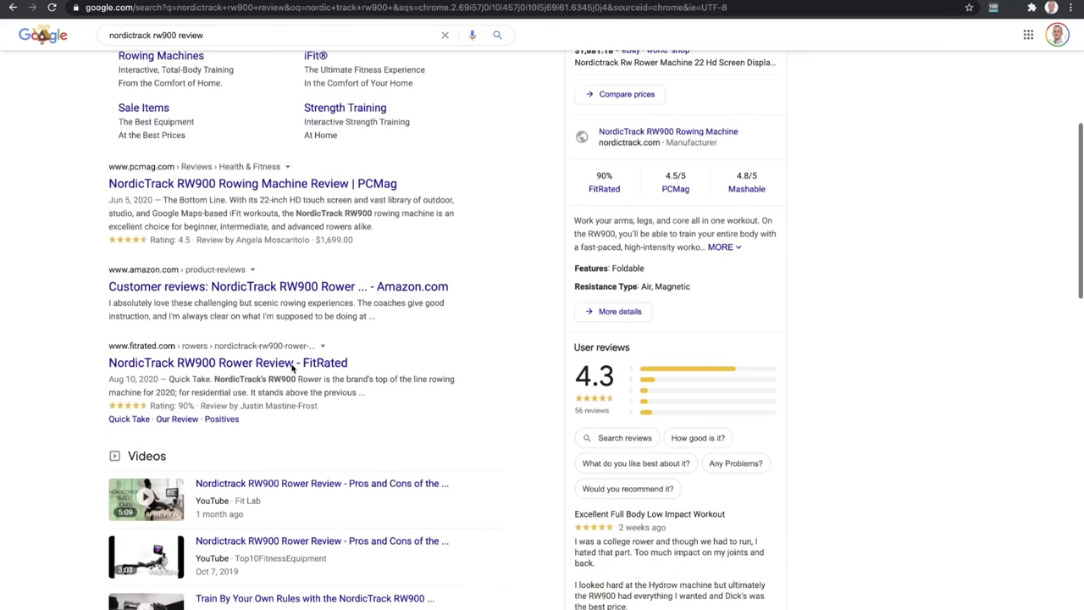
{"action": "scroll", "coordinate": [292, 369], "scroll_direction": "down", "scroll_amount": 7}
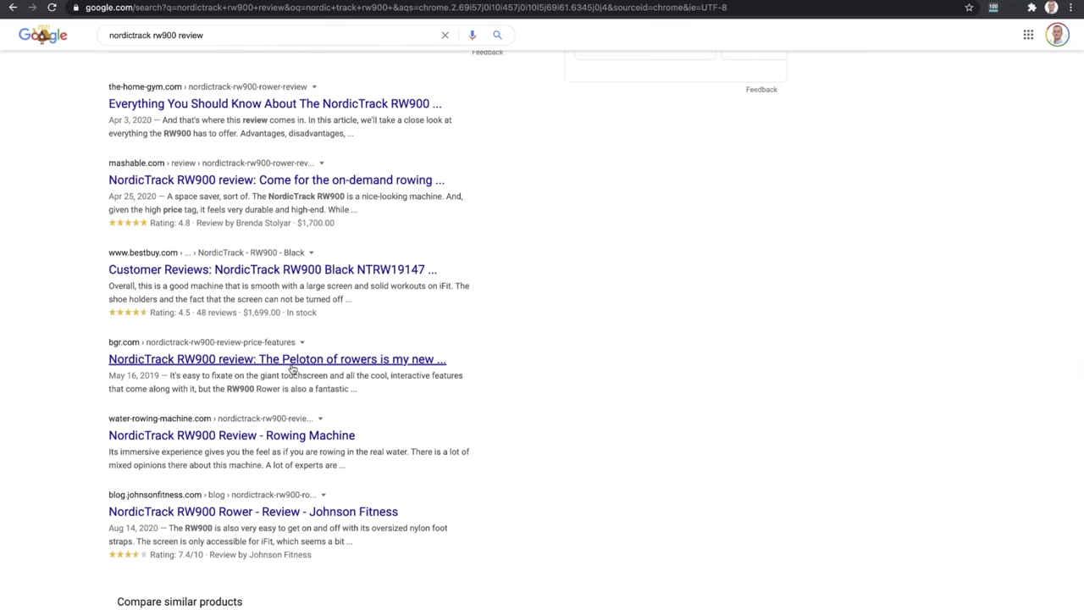
{"action": "scroll", "coordinate": [356, 314], "scroll_direction": "up", "scroll_amount": 1}
{"action": "scroll", "coordinate": [356, 315], "scroll_direction": "down", "scroll_amount": 2}
{"action": "scroll", "coordinate": [356, 317], "scroll_direction": "up", "scroll_amount": 10}
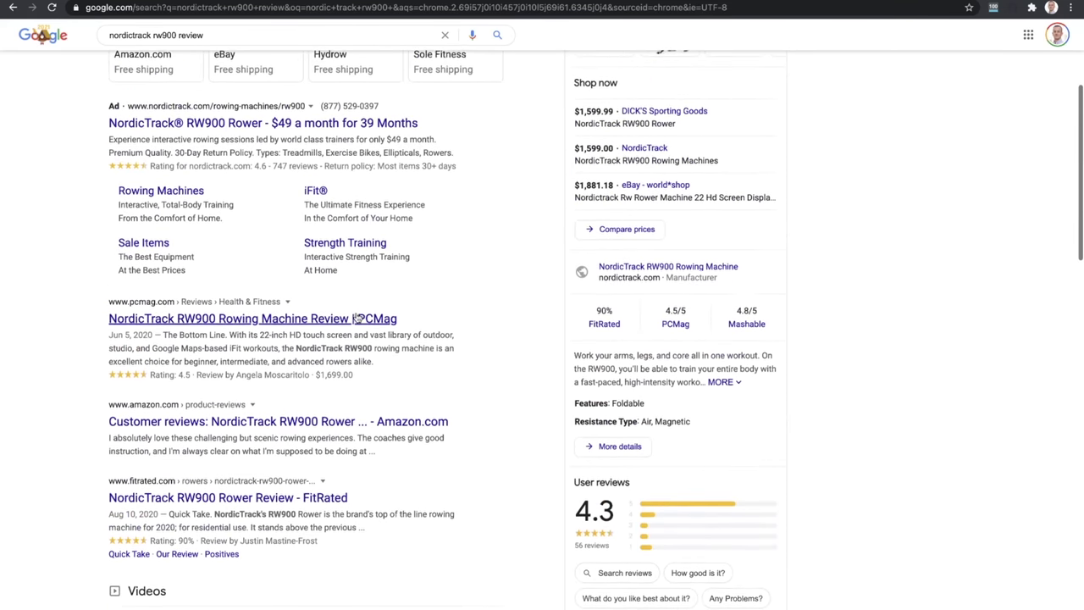
{"action": "scroll", "coordinate": [356, 317], "scroll_direction": "up", "scroll_amount": 2}
{"action": "scroll", "coordinate": [356, 314], "scroll_direction": "down", "scroll_amount": 3}
{"action": "scroll", "coordinate": [356, 315], "scroll_direction": "down", "scroll_amount": 7}
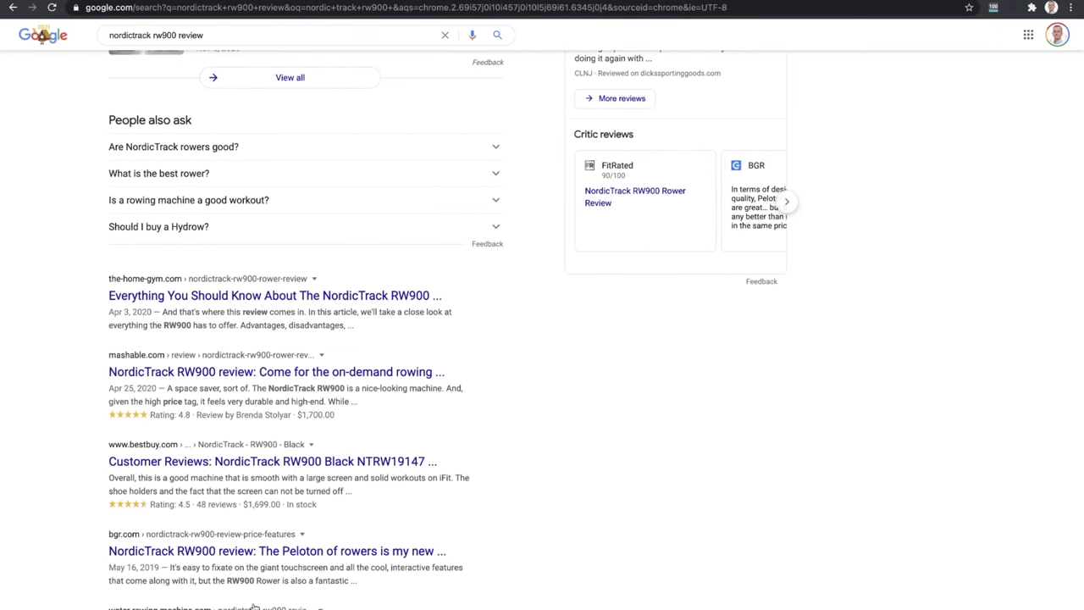
{"action": "scroll", "coordinate": [252, 593], "scroll_direction": "down", "scroll_amount": 2}
{"action": "left_click", "coordinate": [203, 488]}
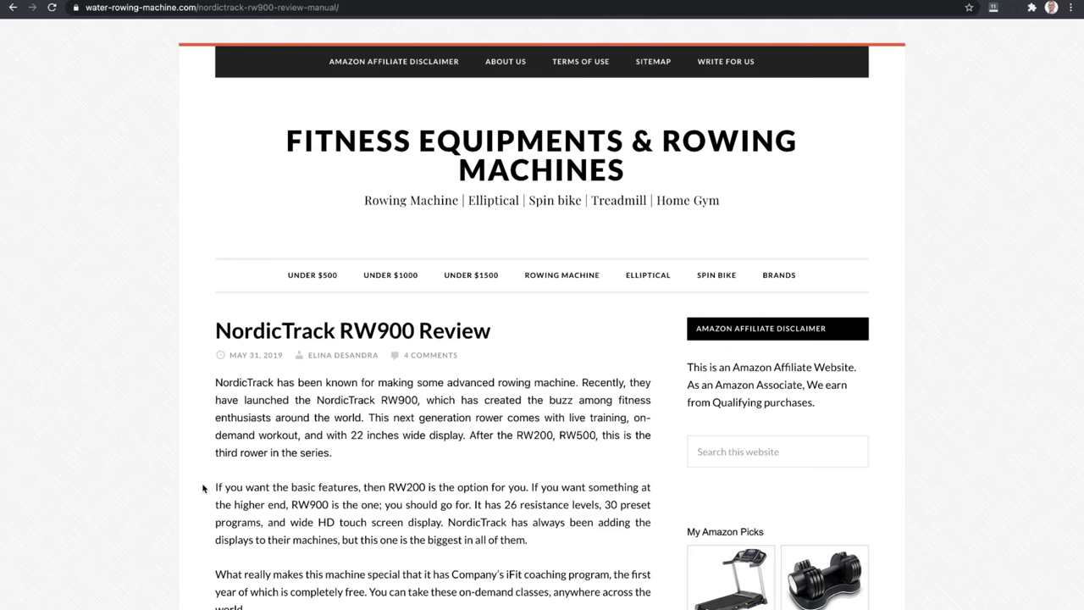
Examine the RW900 review's layout, including its pricing buttons, embedded video, pros and cons table and verdict
{"action": "scroll", "coordinate": [203, 488], "scroll_direction": "down", "scroll_amount": 5}
{"action": "scroll", "coordinate": [379, 226], "scroll_direction": "up", "scroll_amount": 3}
{"action": "scroll", "coordinate": [379, 226], "scroll_direction": "down", "scroll_amount": 1}
{"action": "scroll", "coordinate": [378, 226], "scroll_direction": "down", "scroll_amount": 12}
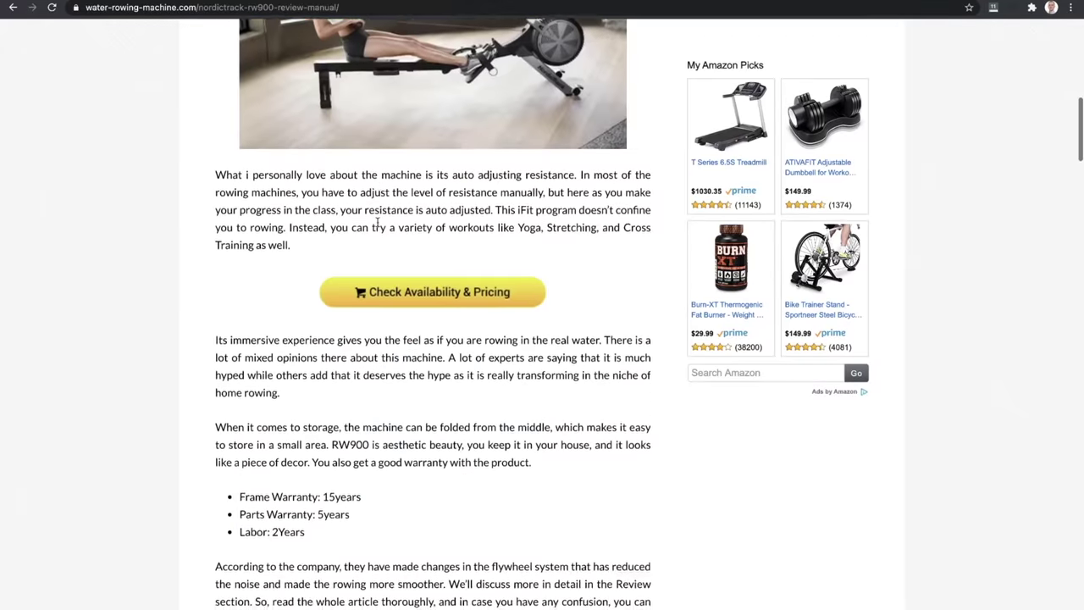
{"action": "scroll", "coordinate": [377, 222], "scroll_direction": "down", "scroll_amount": 20}
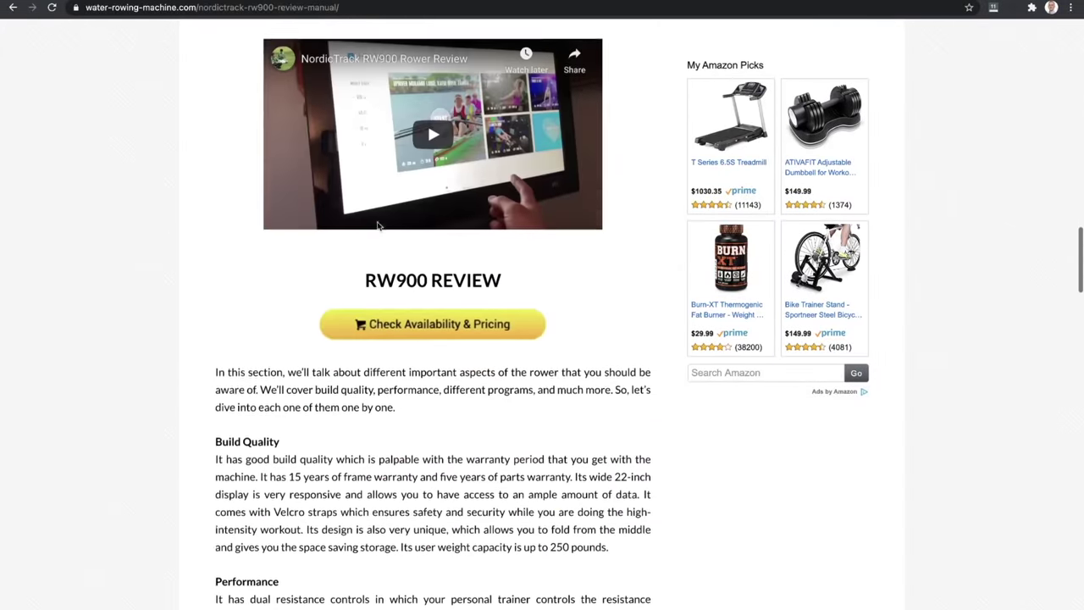
{"action": "scroll", "coordinate": [378, 224], "scroll_direction": "down", "scroll_amount": 20}
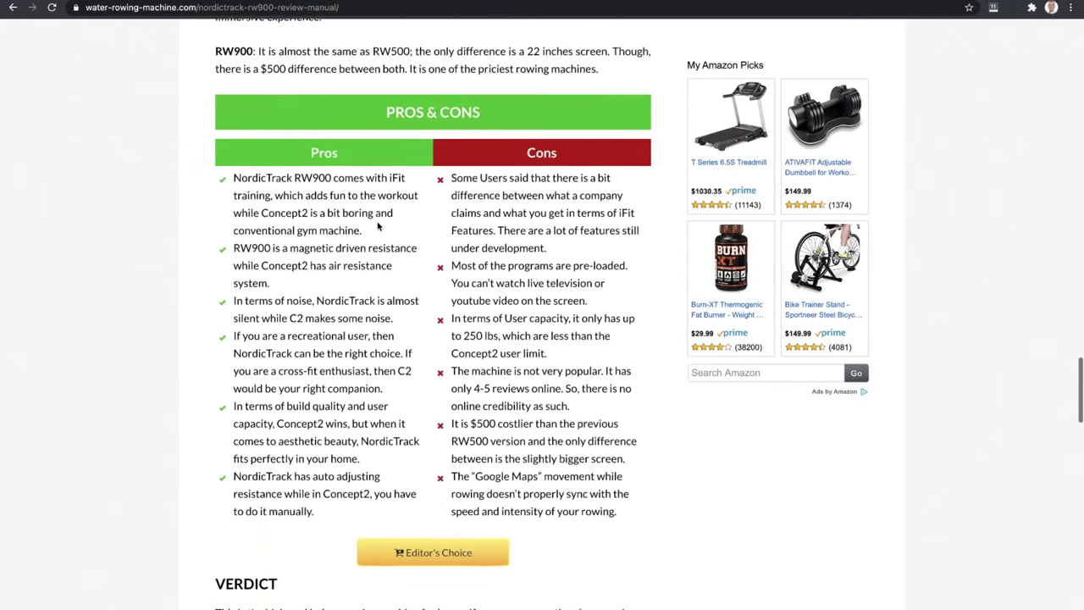
{"action": "scroll", "coordinate": [506, 302], "scroll_direction": "down", "scroll_amount": 3}
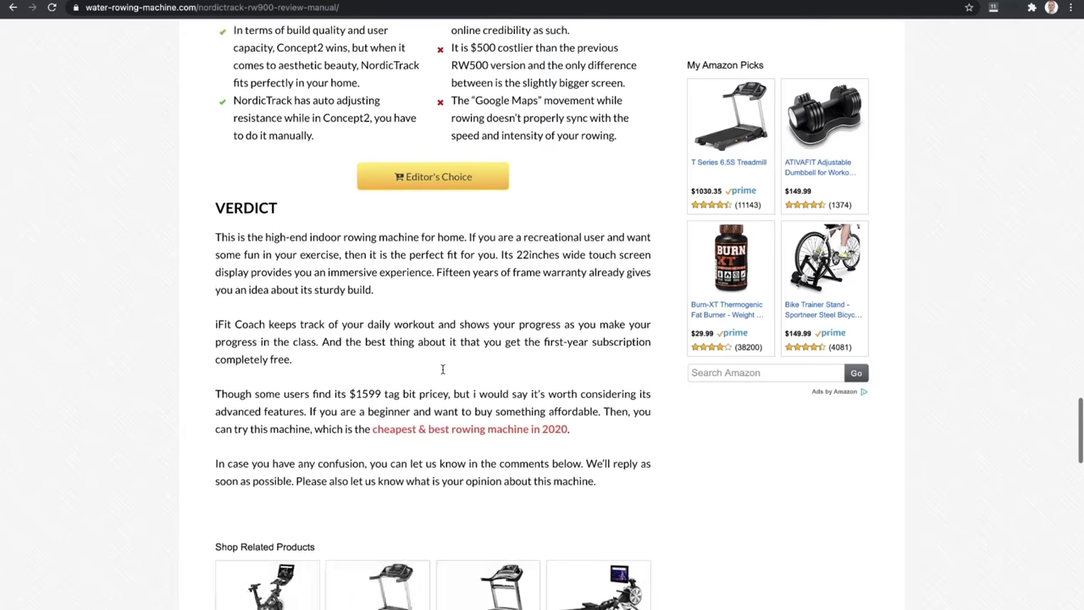
{"action": "scroll", "coordinate": [536, 370], "scroll_direction": "up", "scroll_amount": 20}
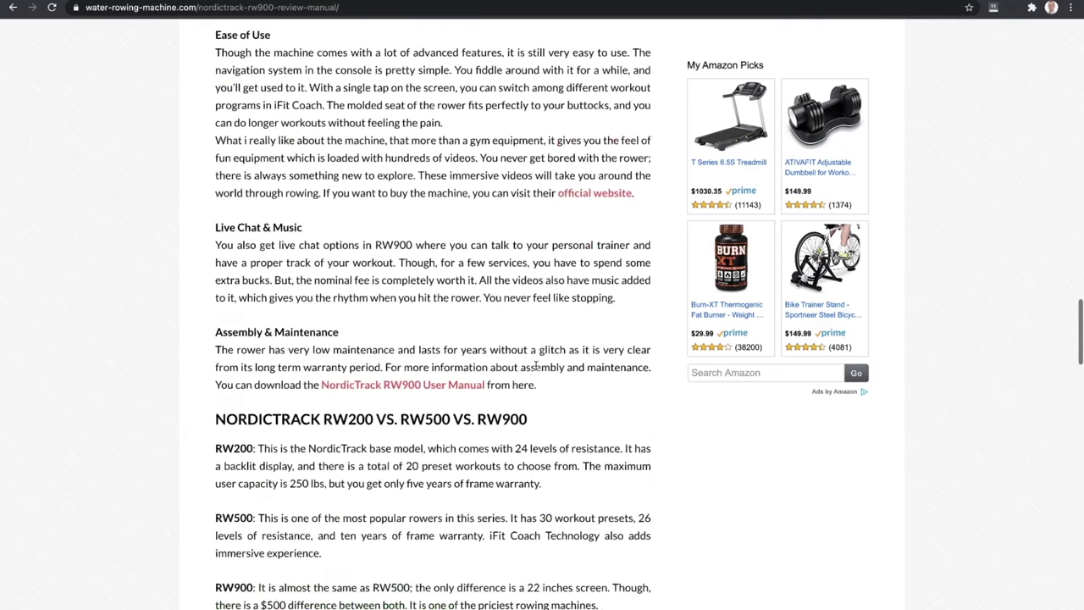
{"action": "scroll", "coordinate": [536, 370], "scroll_direction": "up", "scroll_amount": 20}
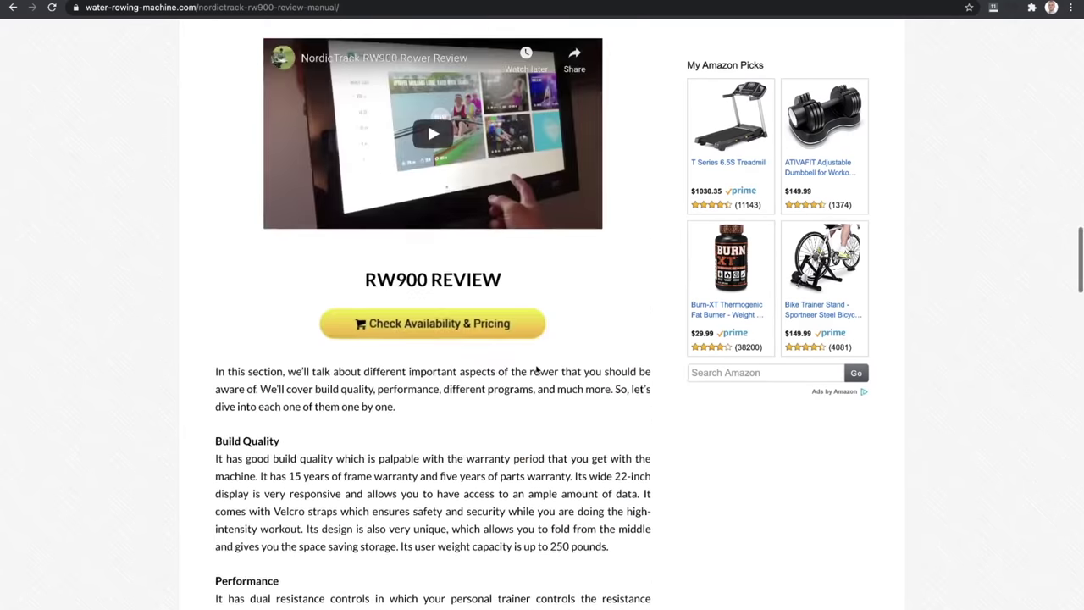
{"action": "scroll", "coordinate": [536, 370], "scroll_direction": "up", "scroll_amount": 6}
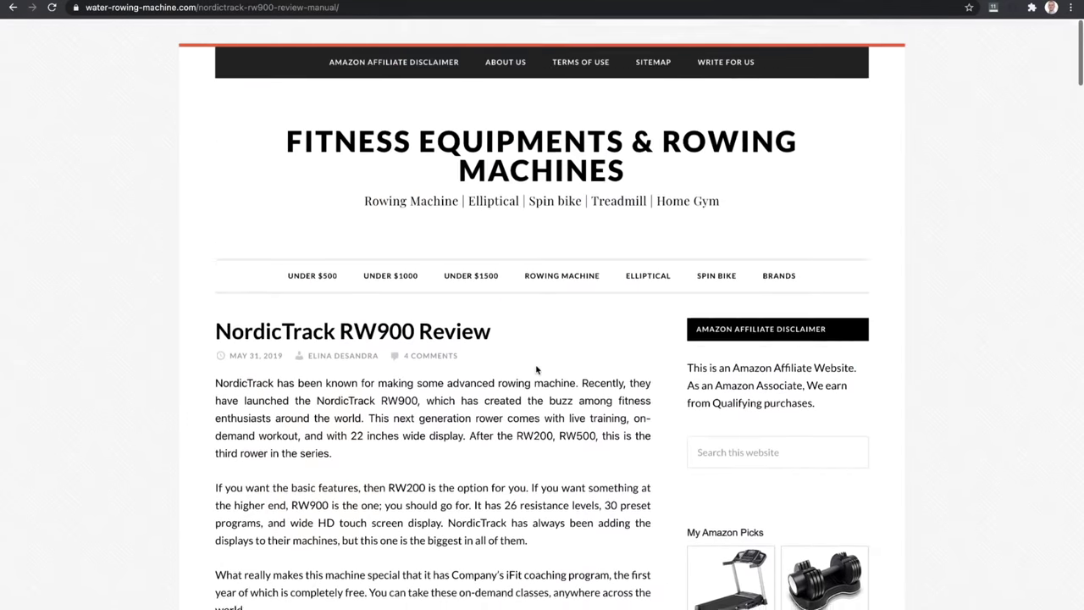
Follow the review's Check Availability & Pricing link to the Amazon product page and dismiss the Amazon's Choice pop-up
{"action": "scroll", "coordinate": [455, 256], "scroll_direction": "down", "scroll_amount": 9}
{"action": "left_click", "coordinate": [455, 254]}
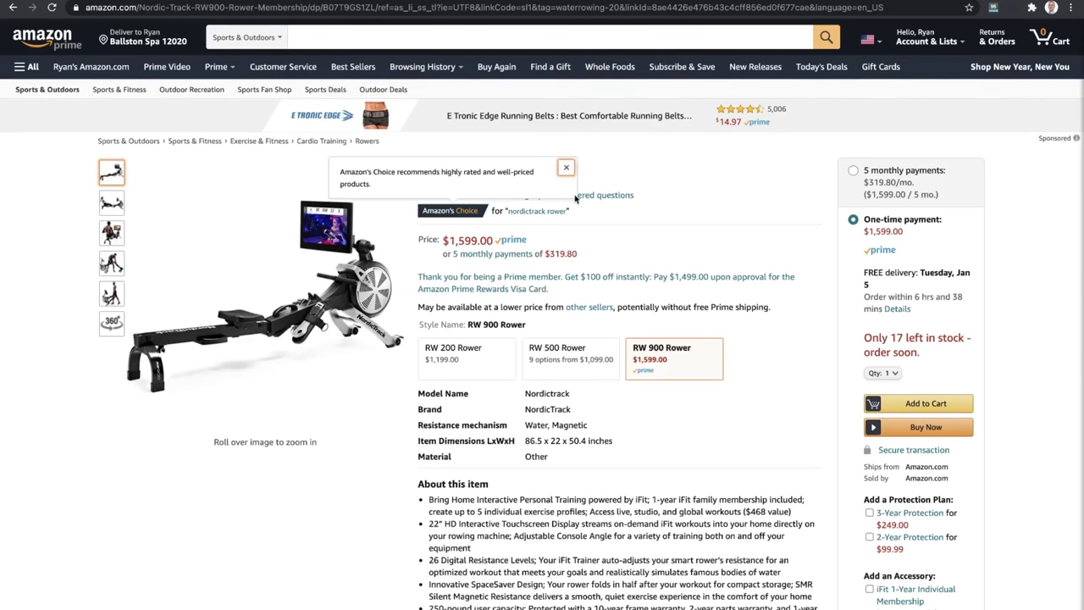
{"action": "left_click", "coordinate": [566, 165]}
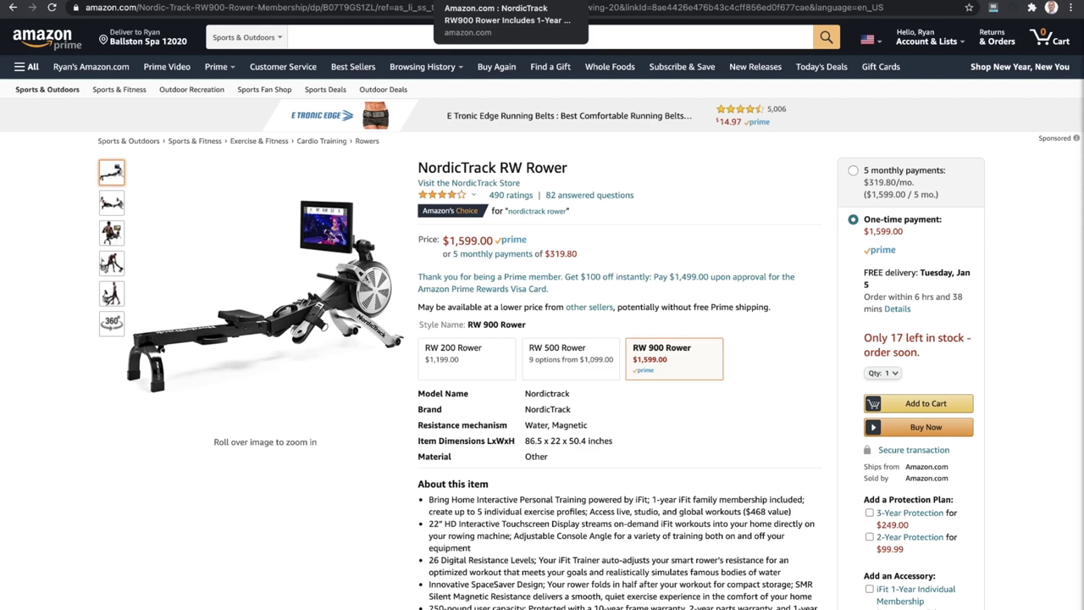
Return to rowingbasics.com, inspect its SSL certificate, highlight the issuer Cloudflare, and close the certificate details
{"action": "left_click", "coordinate": [383, 7]}
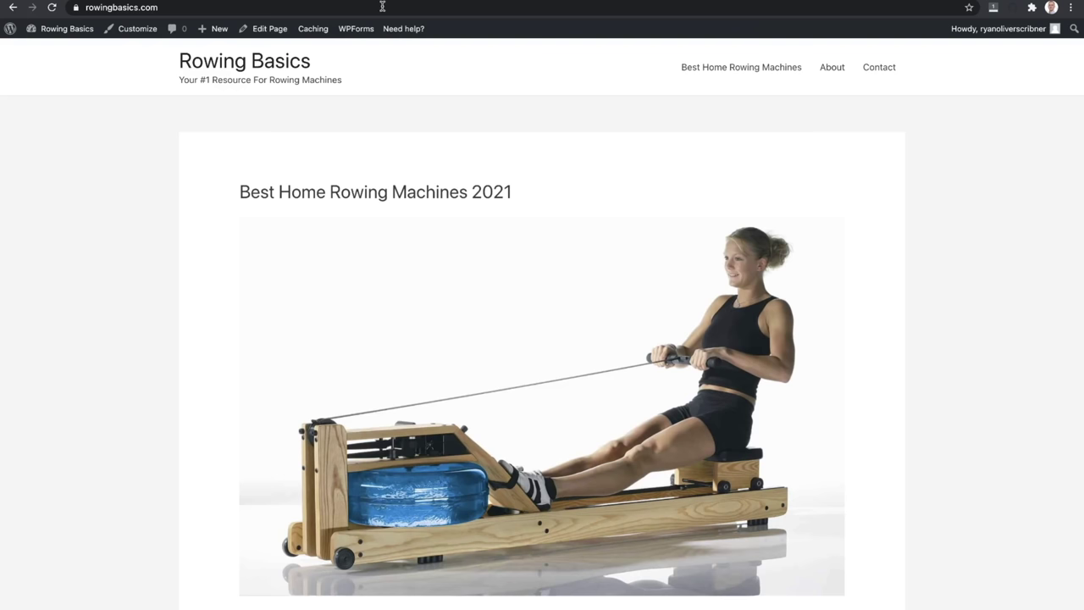
{"action": "left_click", "coordinate": [76, 8]}
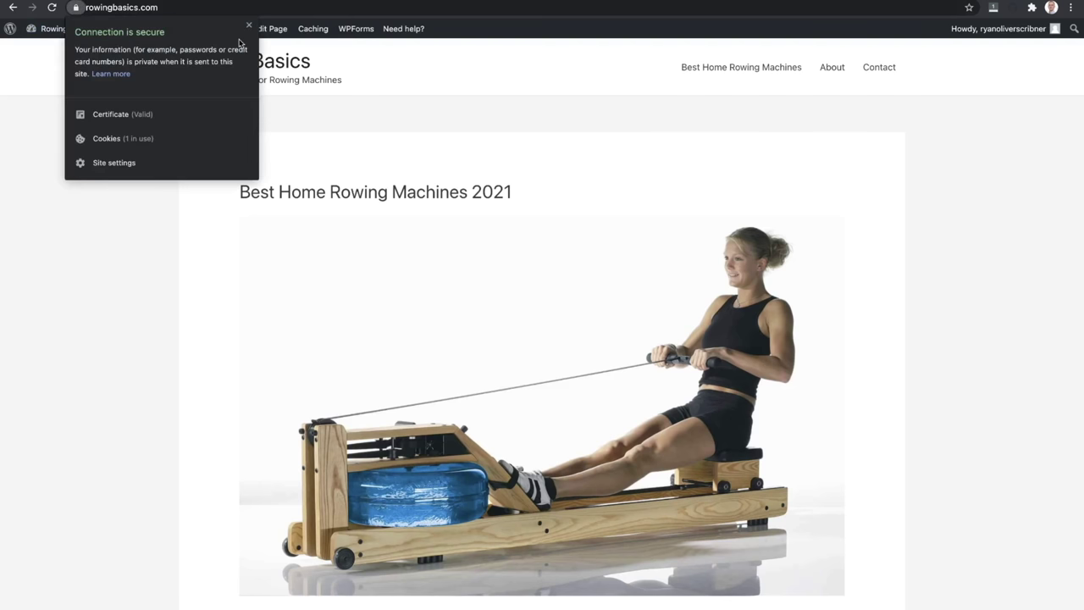
{"action": "left_click", "coordinate": [155, 115]}
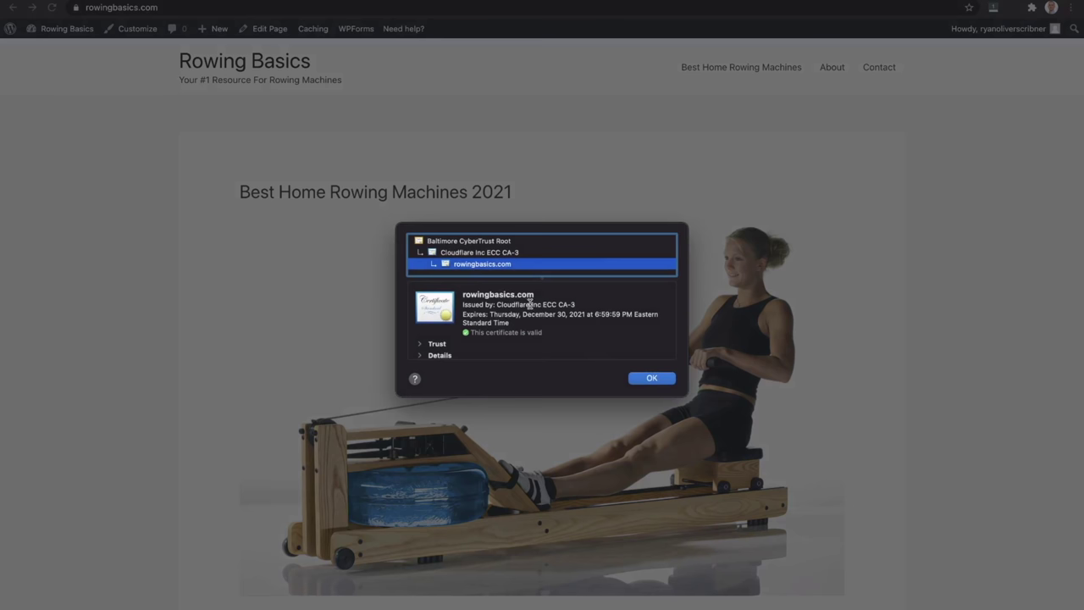
{"action": "left_click_drag", "start_coordinate": [531, 305], "coordinate": [499, 304]}
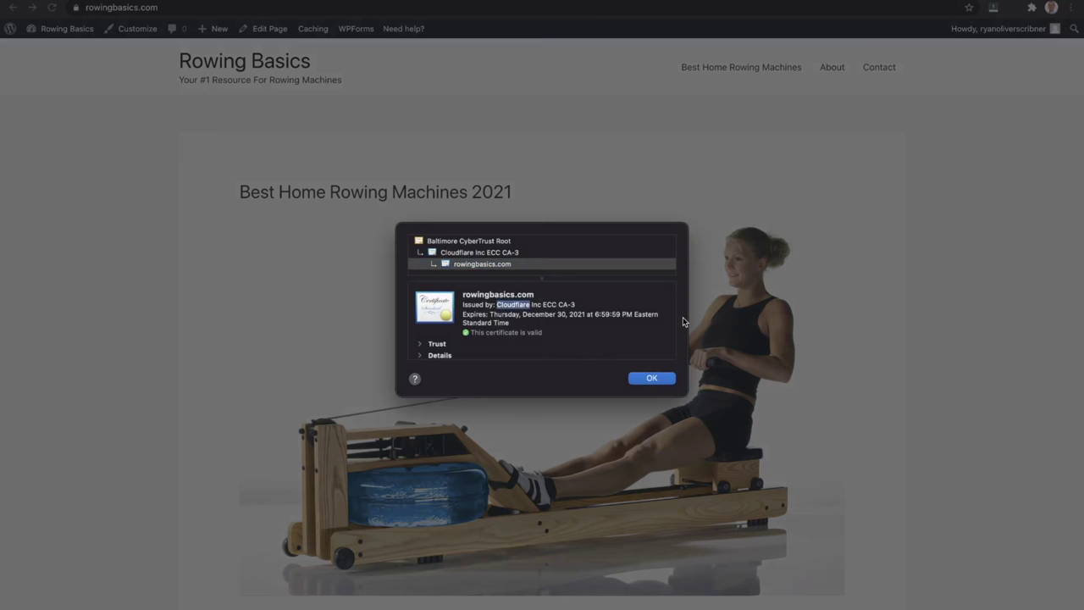
{"action": "left_click", "coordinate": [652, 378]}
Log in to the hosting account at bluehost.com and open the Security settings of the Rowing Basics site
{"action": "left_click", "coordinate": [311, 7]}
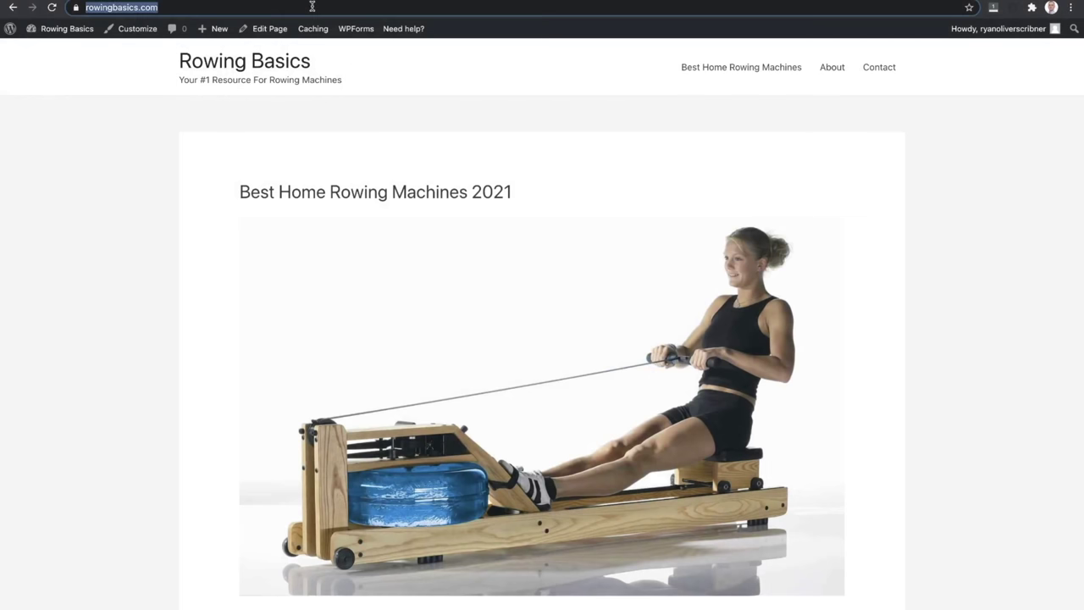
{"action": "type", "text": "blu"}
{"action": "key", "text": "Return"}
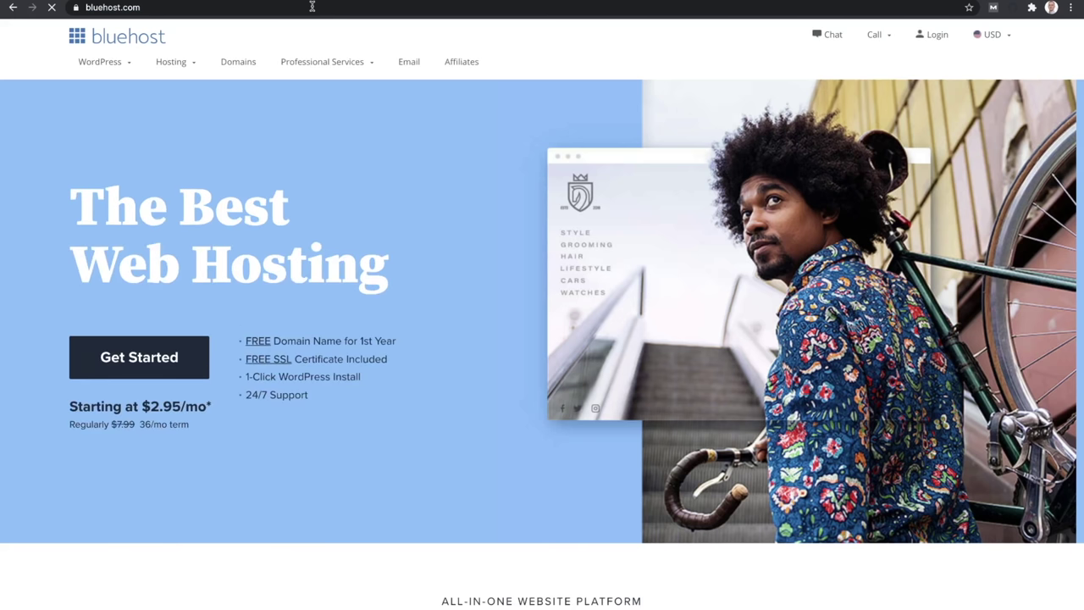
{"action": "left_click", "coordinate": [937, 37]}
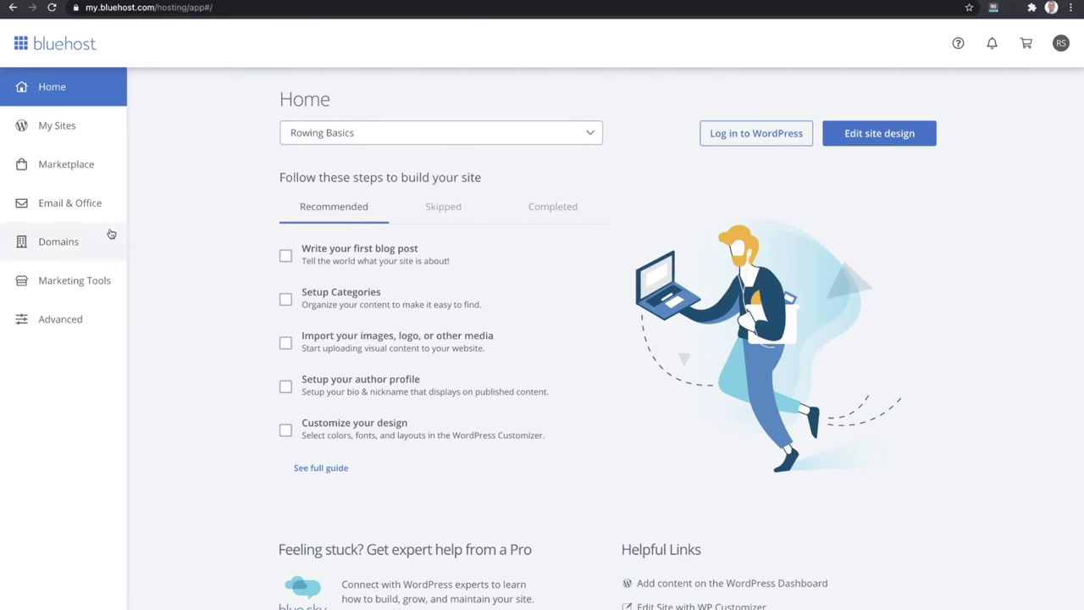
{"action": "left_click", "coordinate": [85, 133]}
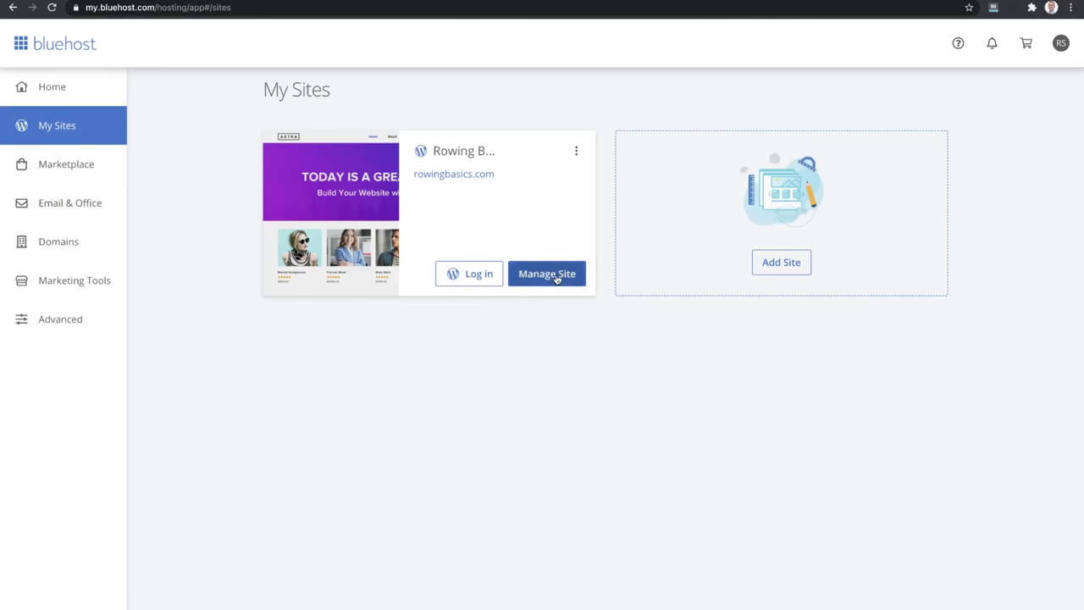
{"action": "left_click", "coordinate": [557, 279]}
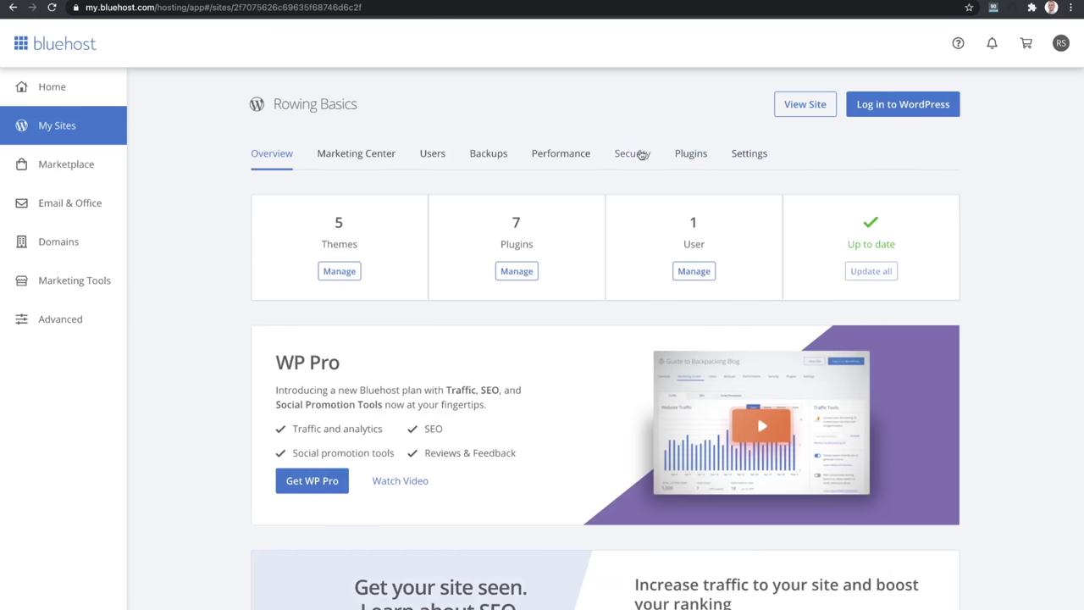
{"action": "left_click", "coordinate": [641, 154]}
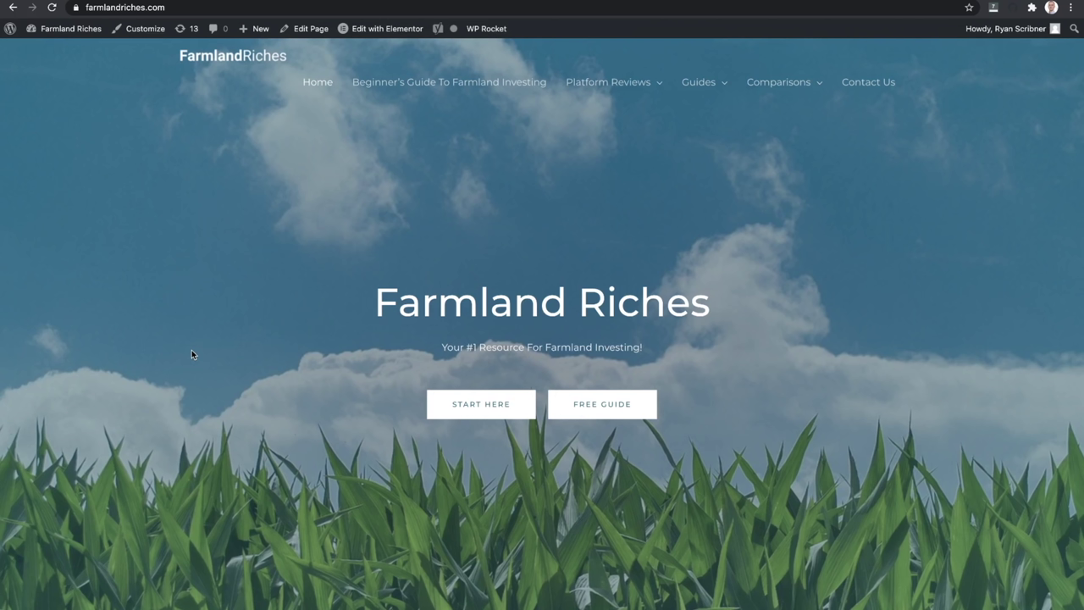
{"action": "left_click", "coordinate": [196, 9]}
{"action": "key", "text": "Right"}
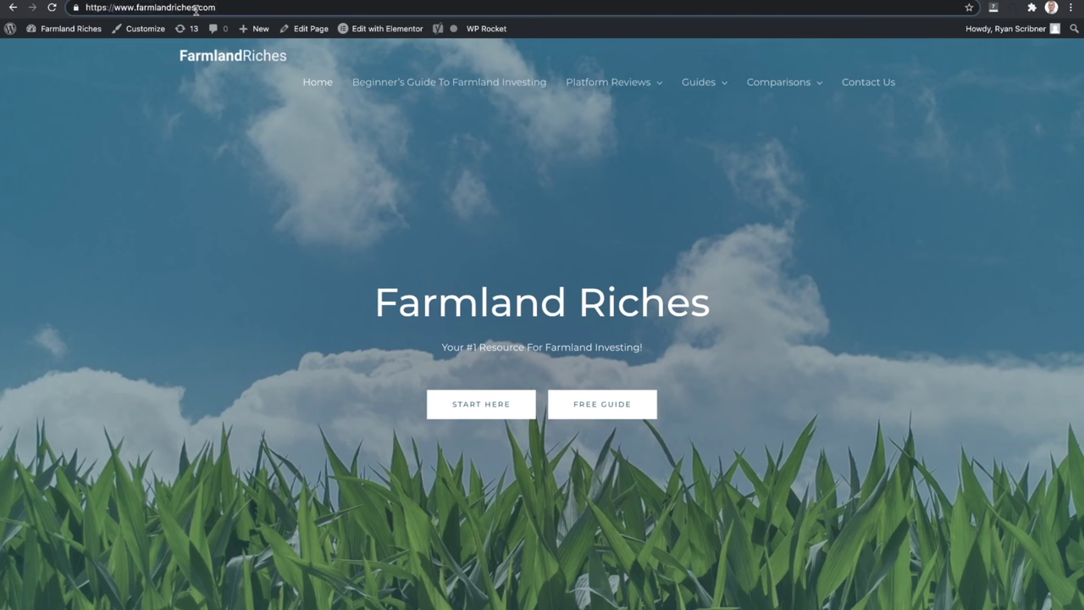
{"action": "type", "text": "/"}
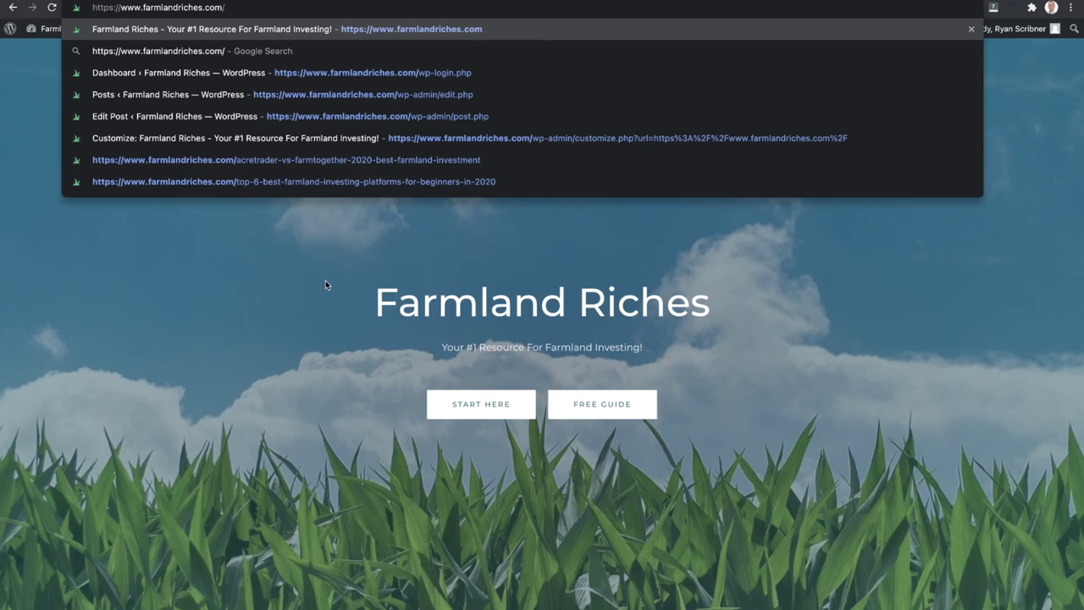
{"action": "type", "text": "01/01/"}
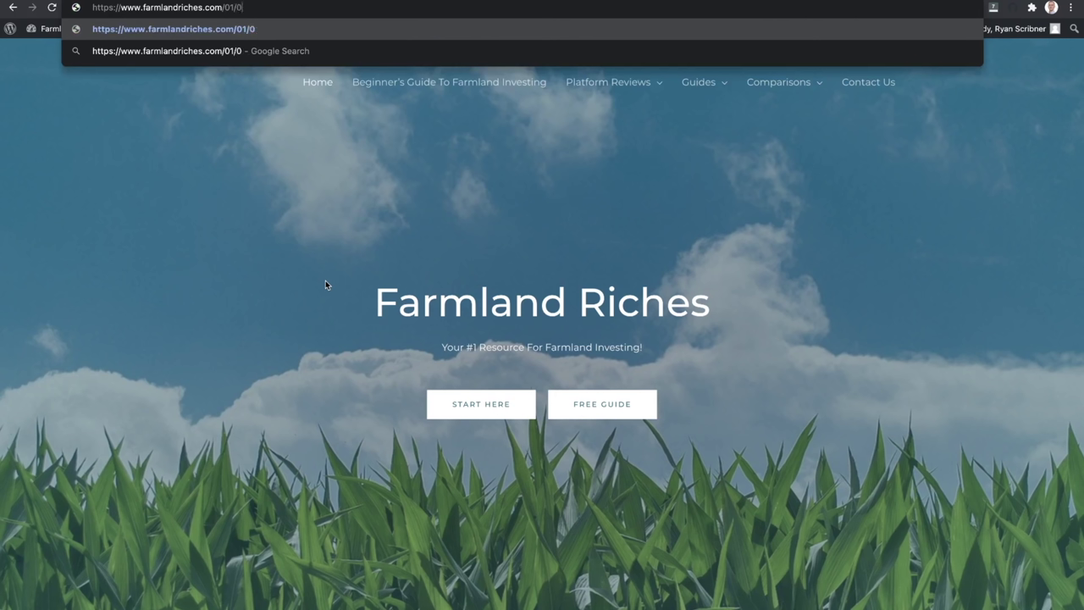
{"action": "type", "text": "20"}
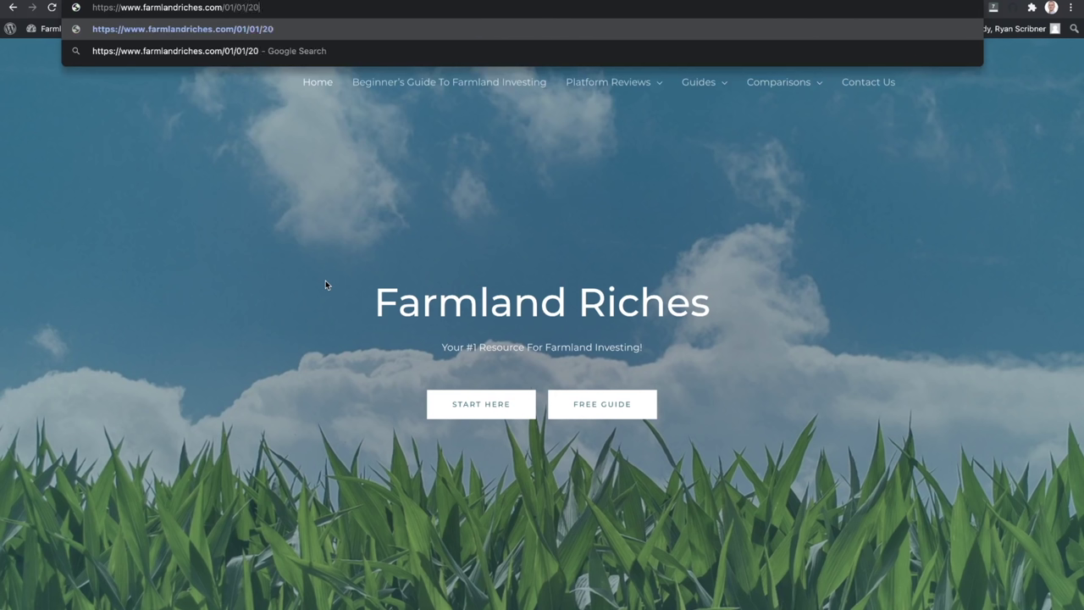
{"action": "type", "text": "/acretrADER"}
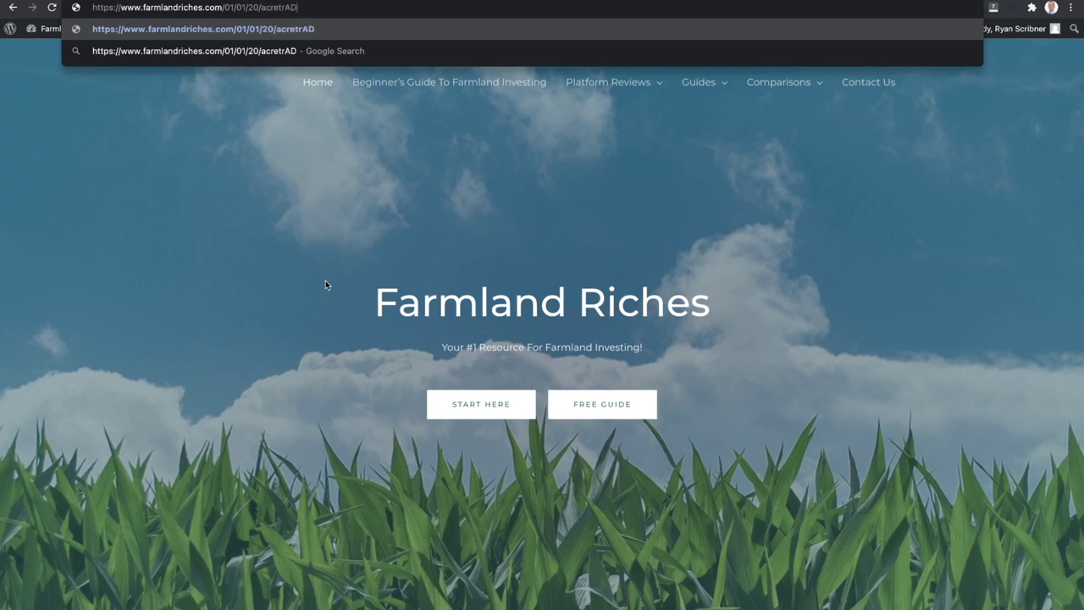
{"action": "key", "text": "BackSpace"}
{"action": "key", "text": "BackSpace"}
{"action": "key", "text": "BackSpace"}
{"action": "key", "text": "BackSpace"}
{"action": "type", "text": "ader-review"}
{"action": "key", "text": "Return"}
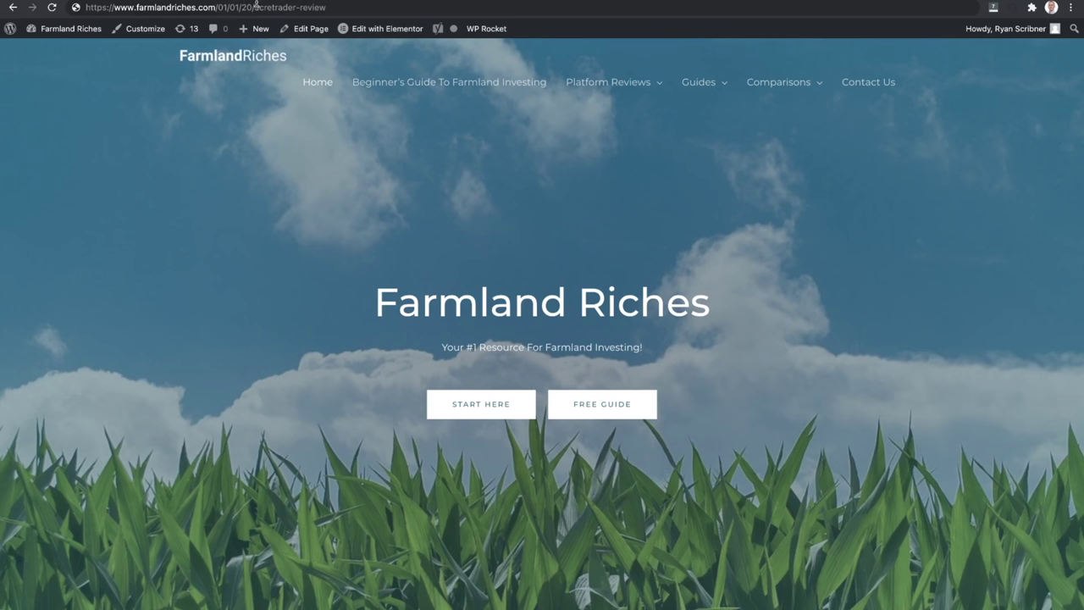
Remove the date 01/01/20/ from the address and open farmlandriches.com/acretrader-review
{"action": "left_click_drag", "start_coordinate": [256, 7], "coordinate": [218, 7]}
{"action": "key", "text": "BackSpace"}
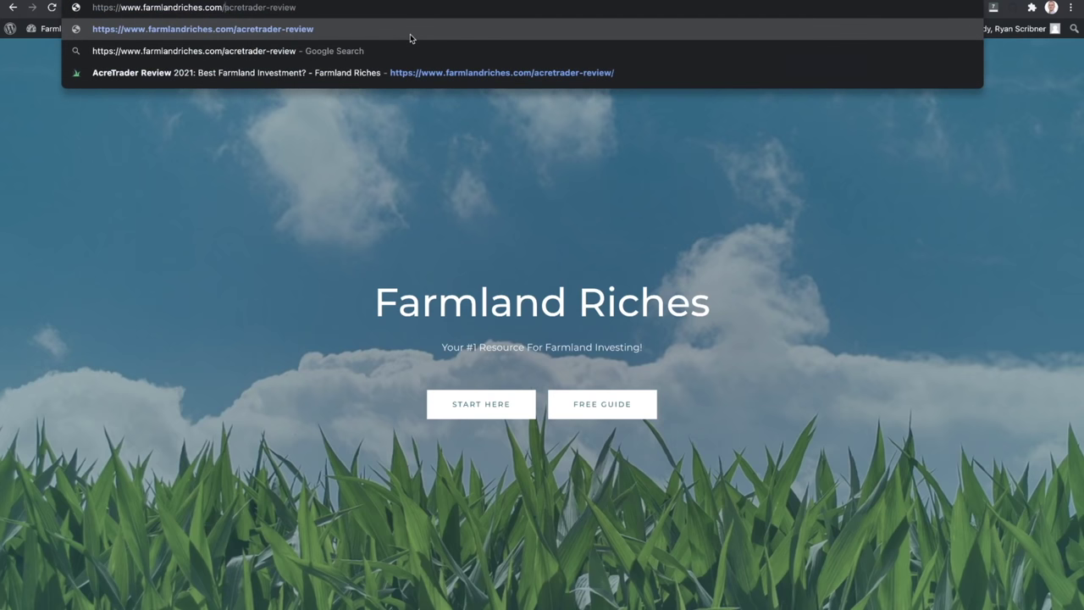
{"action": "key", "text": "Return"}
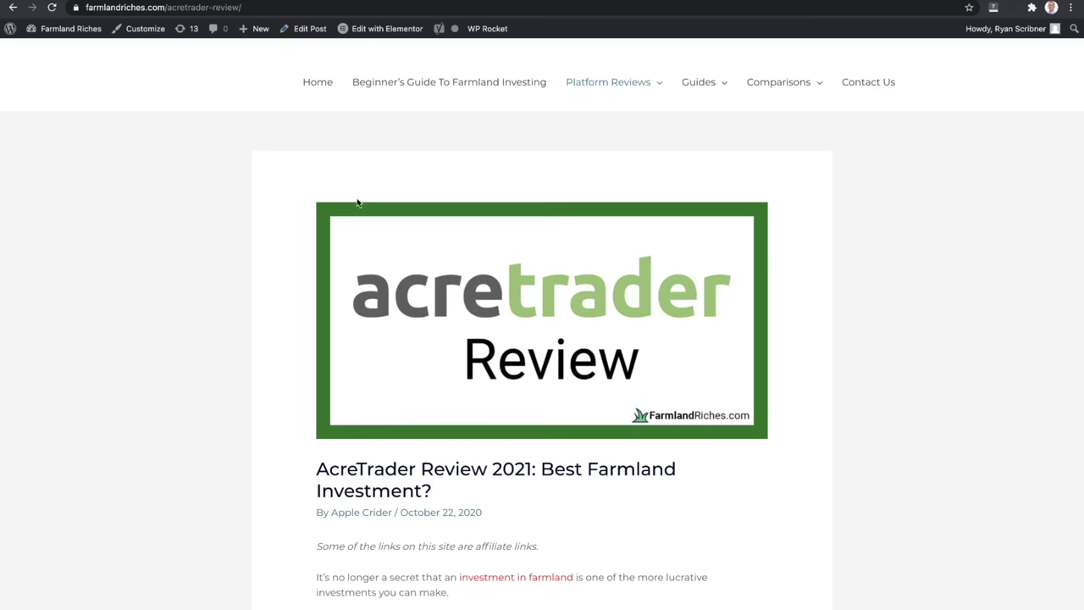
Go to rowingbasics.com, enter its WordPress dashboard and open the Permalink Settings
{"action": "left_click", "coordinate": [300, 10]}
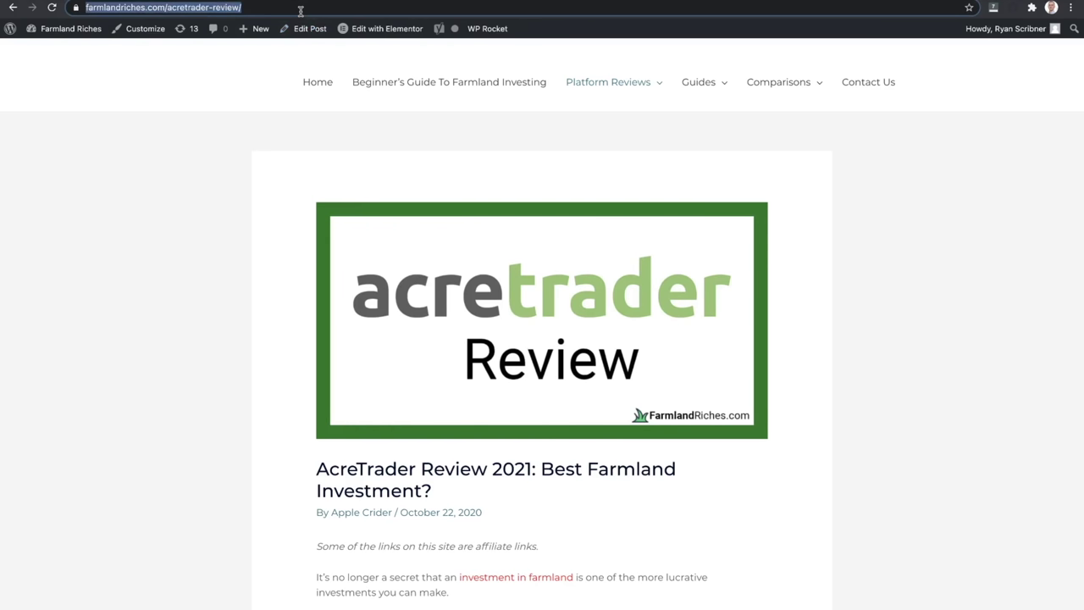
{"action": "type", "text": "row"}
{"action": "key", "text": "Return"}
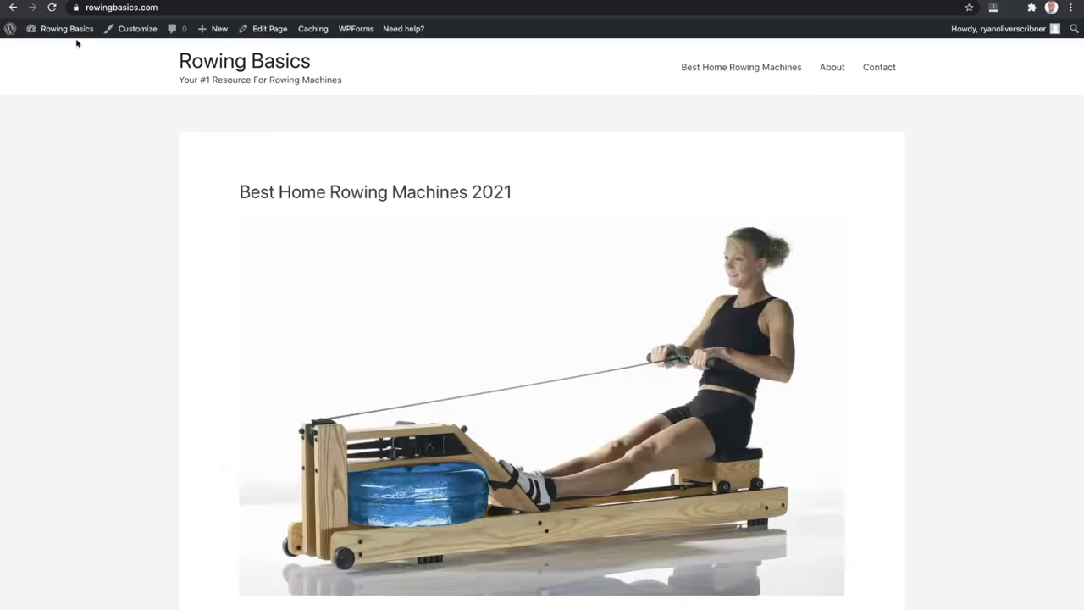
{"action": "mouse_move", "coordinate": [59, 31]}
{"action": "left_click", "coordinate": [48, 53]}
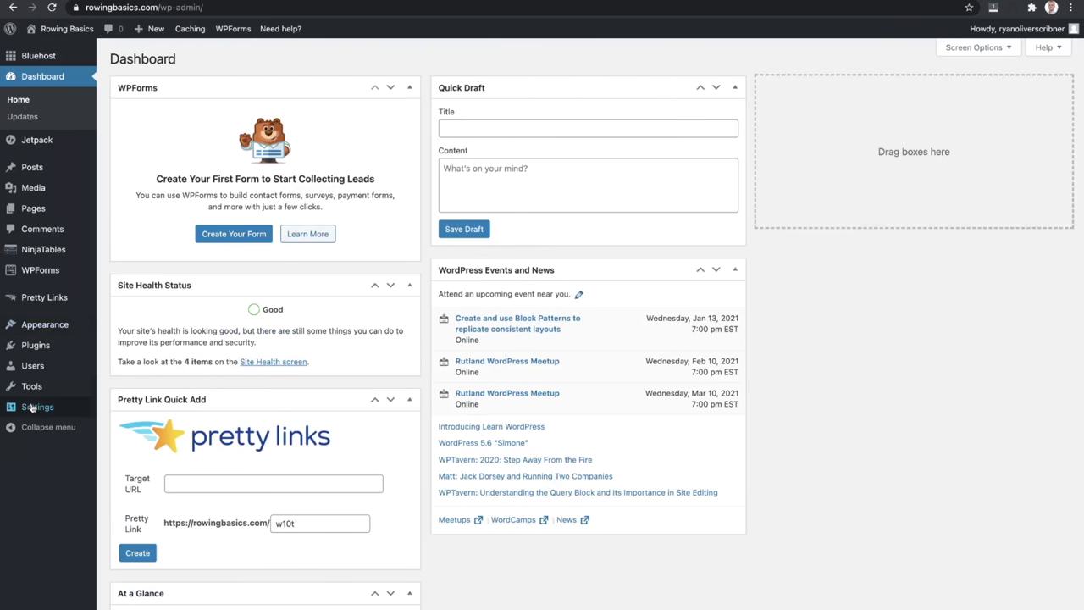
{"action": "mouse_move", "coordinate": [31, 409]}
{"action": "left_click", "coordinate": [126, 495]}
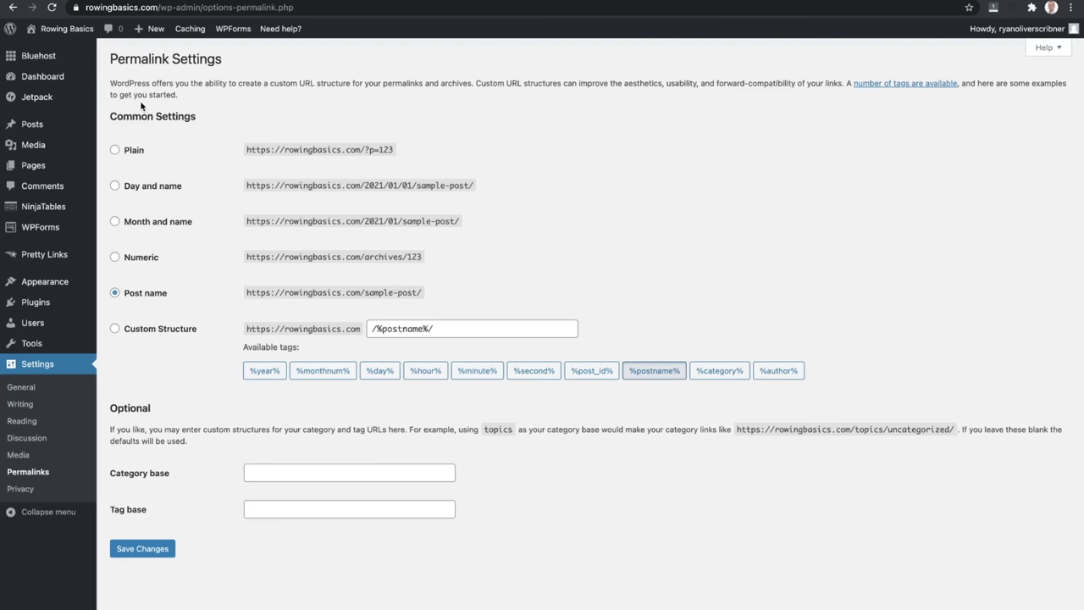
Open the Best Home Rowing Machines post for editing and shorten its permalink slug to best-rowing-machines
{"action": "left_click", "coordinate": [44, 126]}
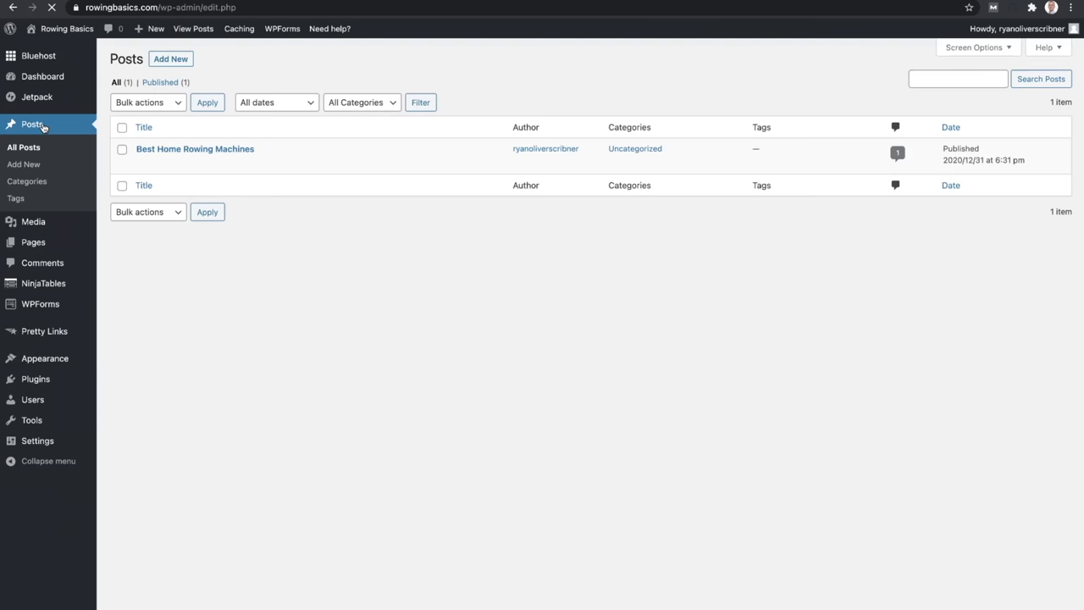
{"action": "left_click", "coordinate": [213, 153]}
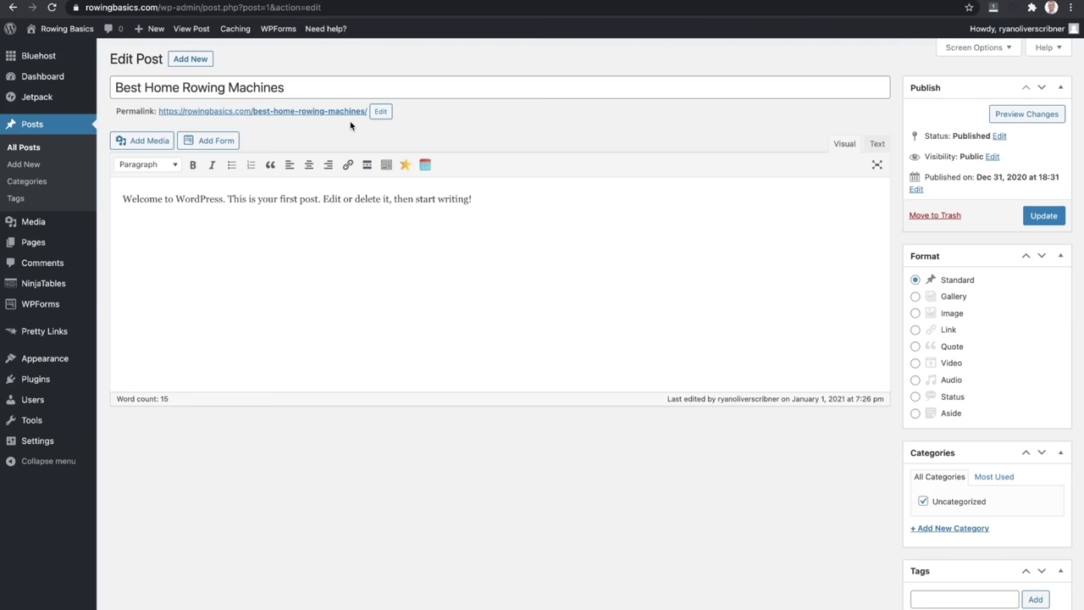
{"action": "left_click", "coordinate": [381, 111]}
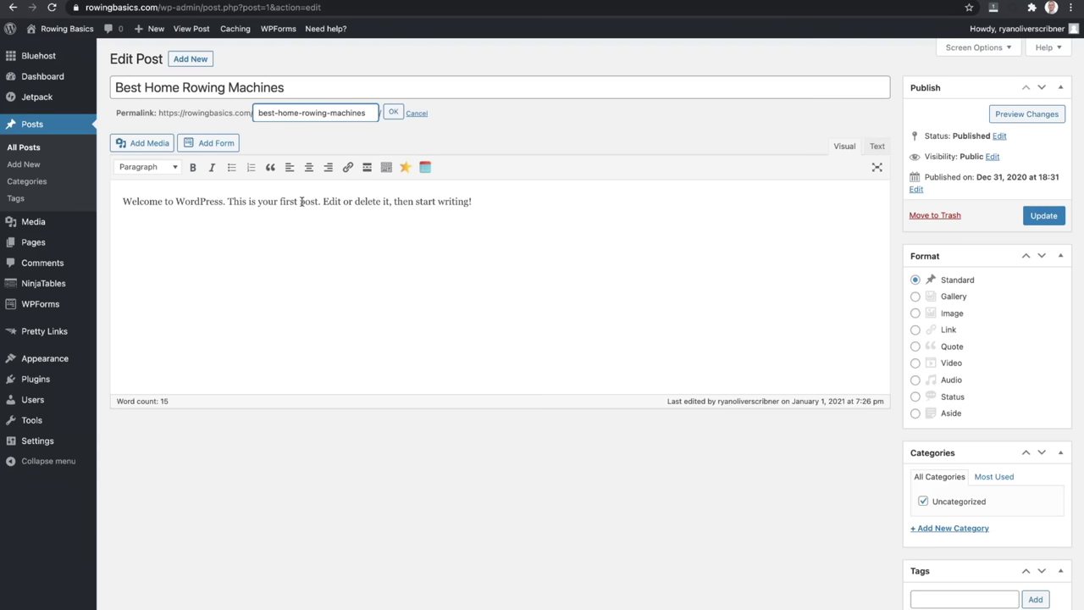
{"action": "key", "text": "BackSpace"}
{"action": "key", "text": "BackSpace"}
{"action": "key", "text": "BackSpace"}
{"action": "key", "text": "BackSpace"}
{"action": "key", "text": "BackSpace"}
{"action": "left_click", "coordinate": [394, 114]}
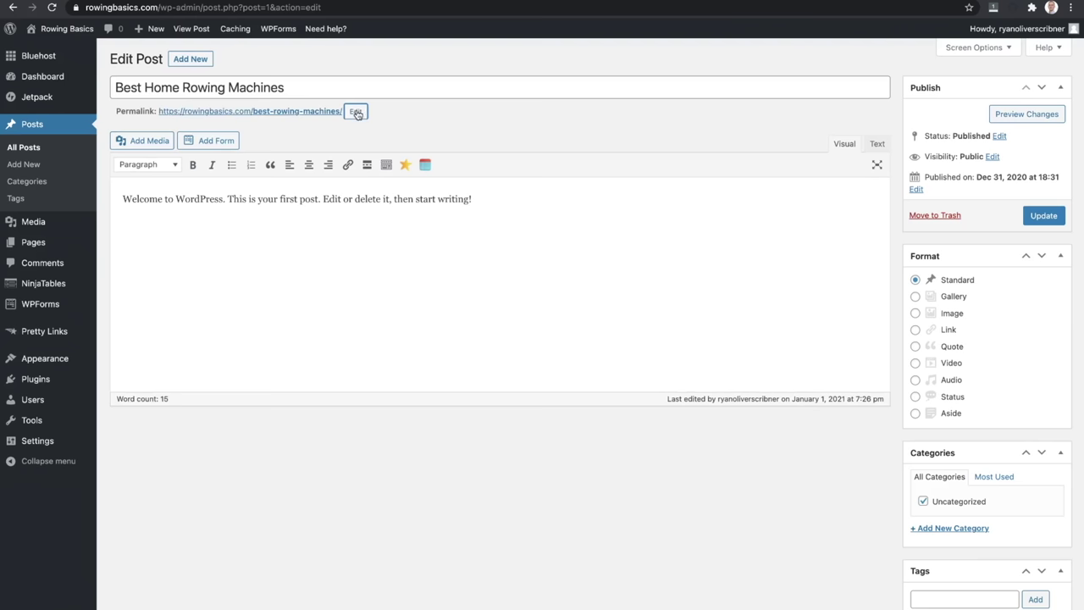
Set the post's permalink slug back to best-home-rowing-machines
{"action": "left_click", "coordinate": [357, 112]}
{"action": "left_click", "coordinate": [278, 112]}
{"action": "type", "text": "home-rowing-machines"}
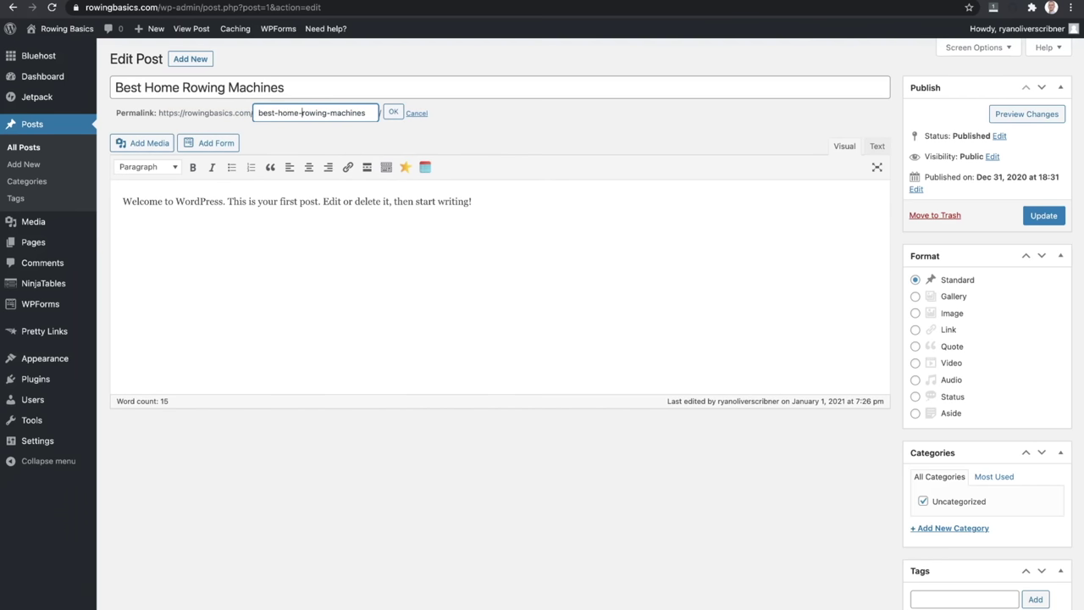
{"action": "left_click", "coordinate": [394, 113]}
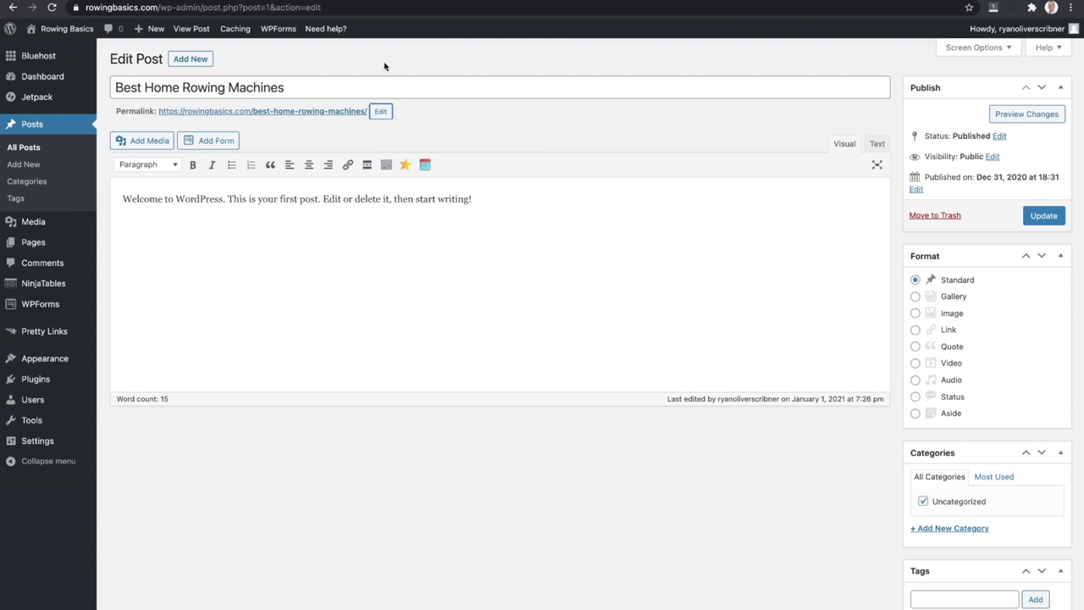
Create a new post titled "Concept 2 Rower Review 2021: Best Rower?" and save it as a draft
{"action": "triple_click", "coordinate": [289, 90]}
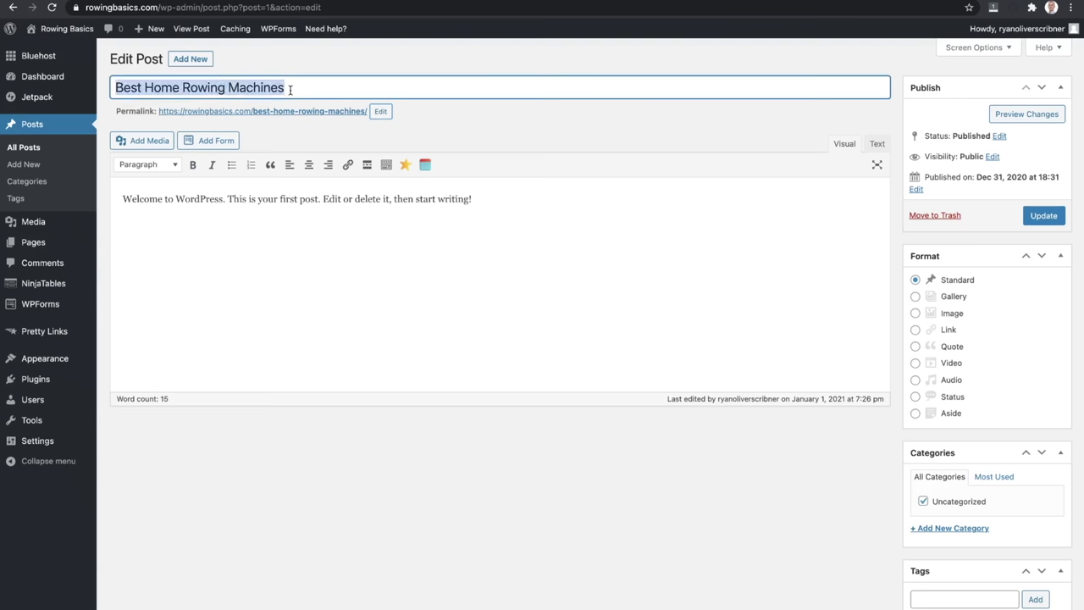
{"action": "left_click", "coordinate": [187, 60]}
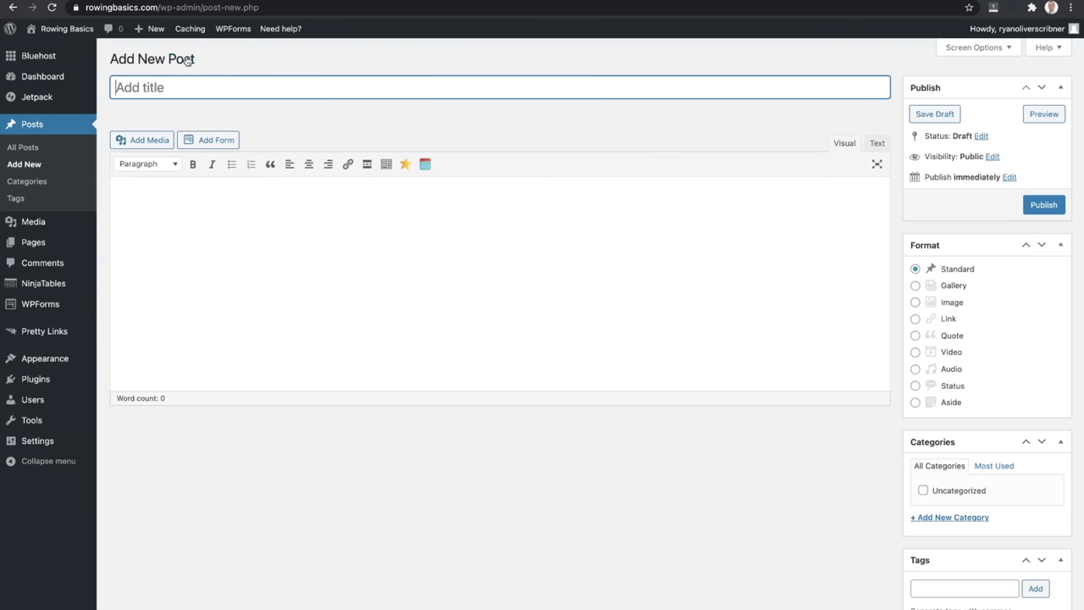
{"action": "type", "text": "Concept 2 Rower"}
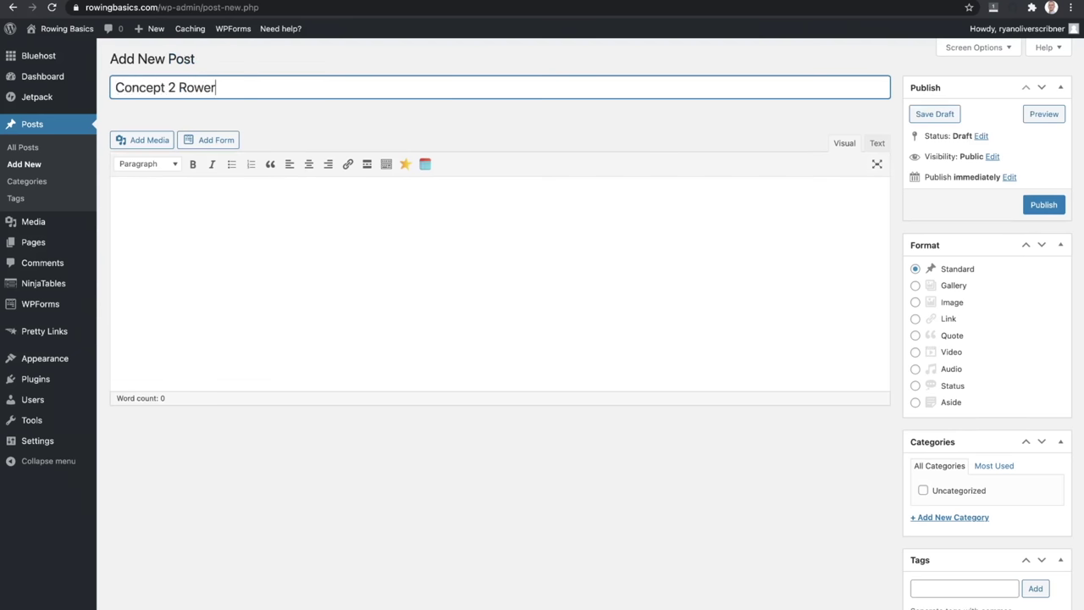
{"action": "type", "text": " Review 2021"}
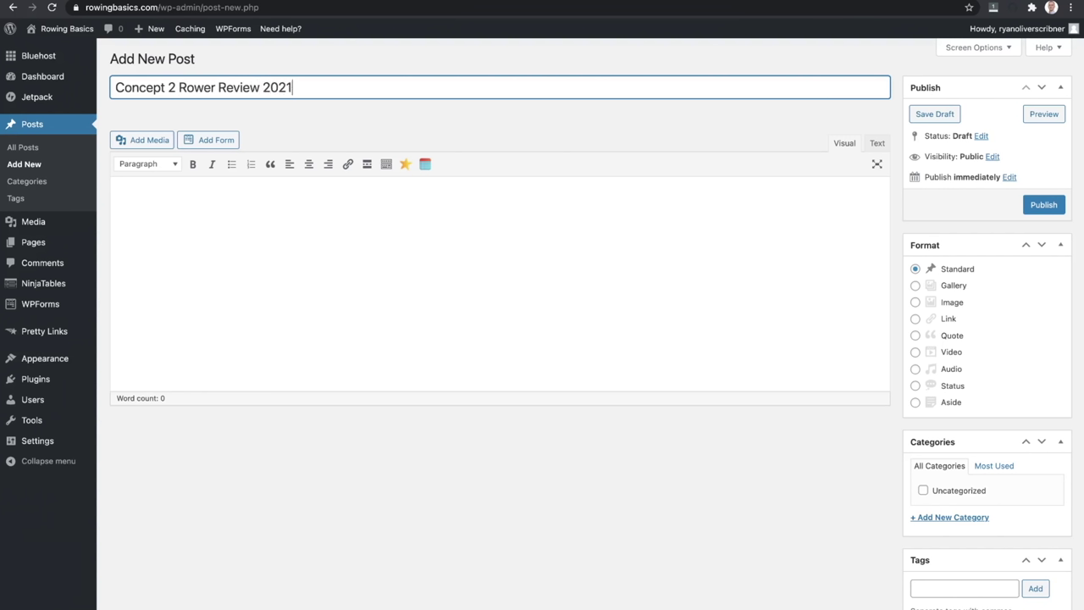
{"action": "type", "text": ": Best Rower?"}
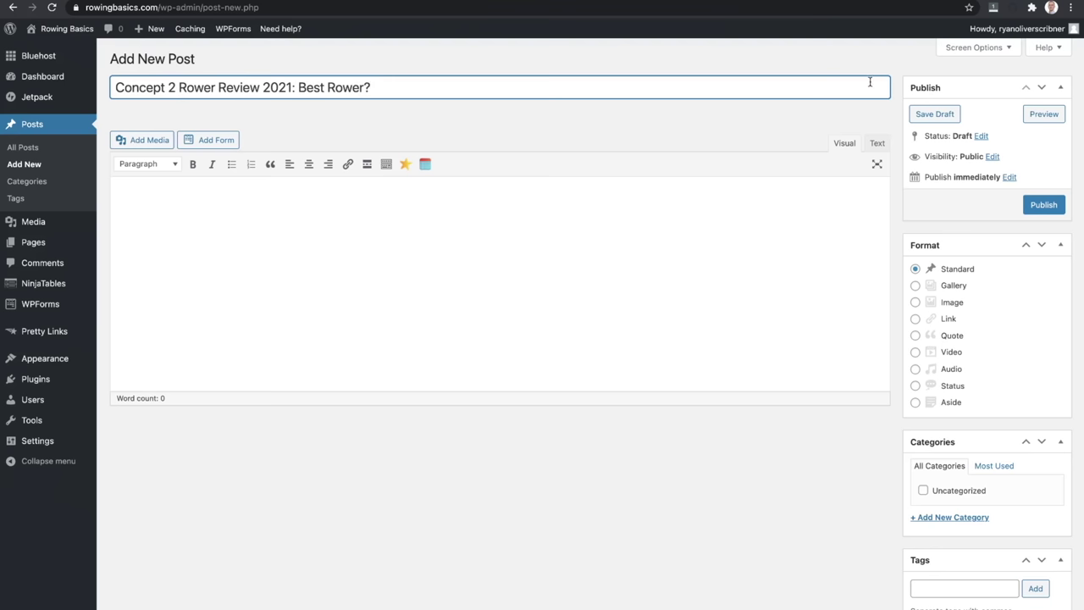
{"action": "left_click", "coordinate": [931, 113]}
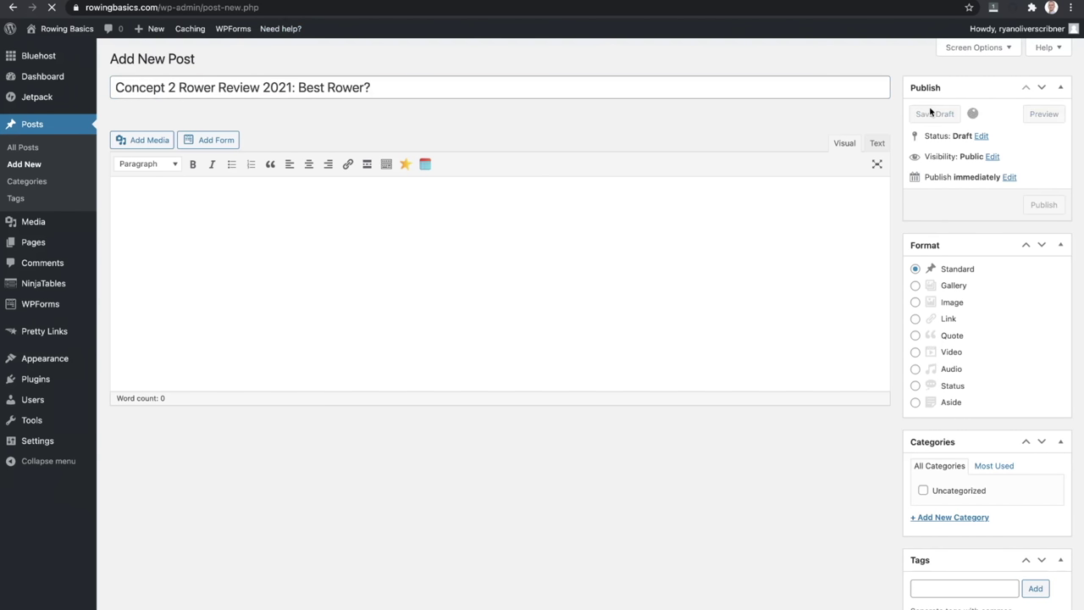
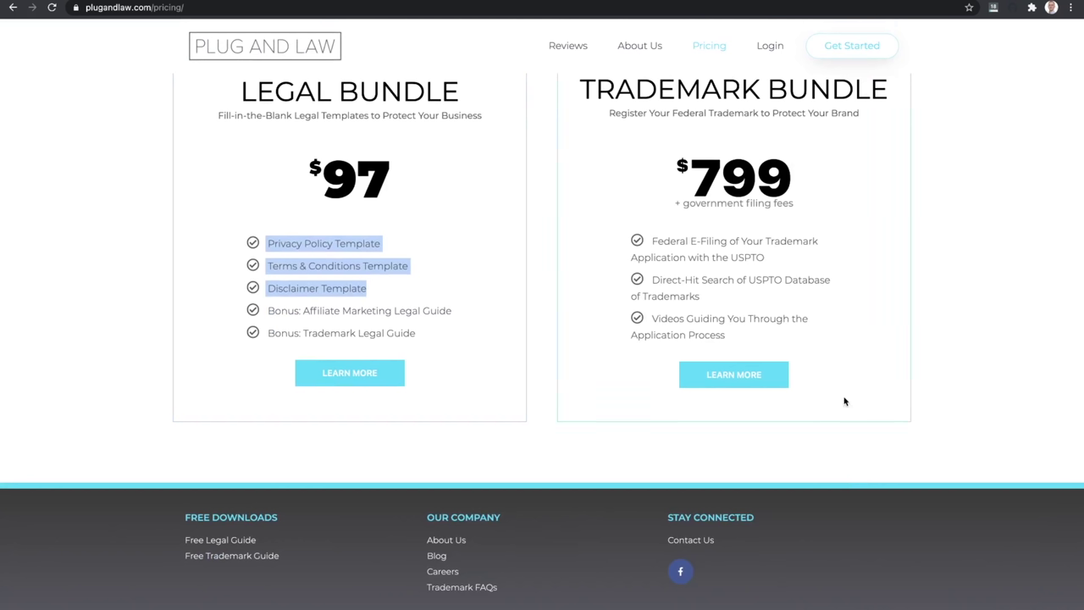
{"action": "double_click", "coordinate": [344, 265]}
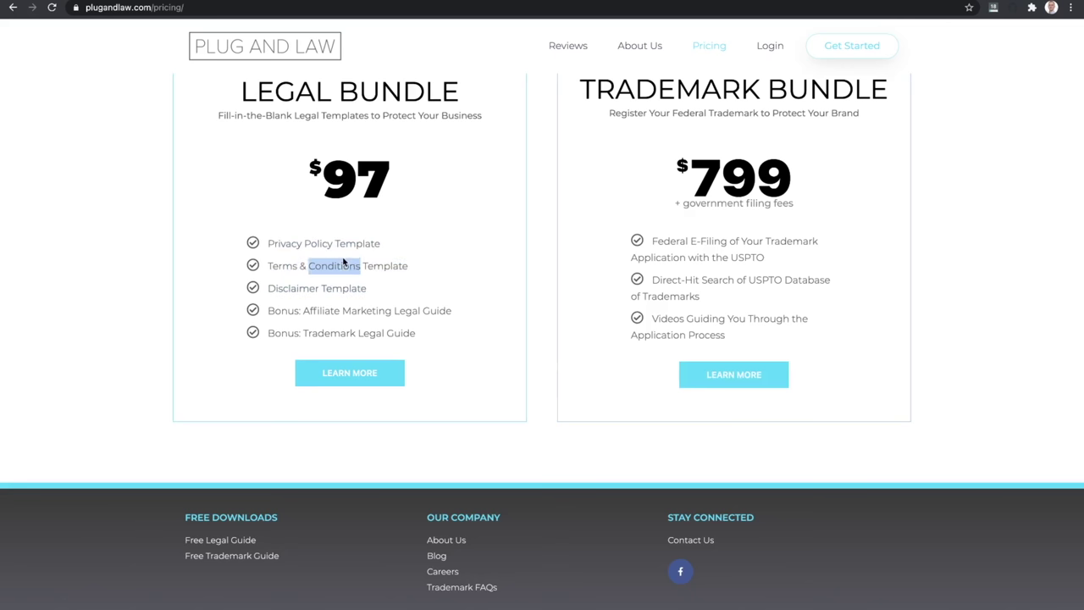
{"action": "left_click", "coordinate": [344, 265]}
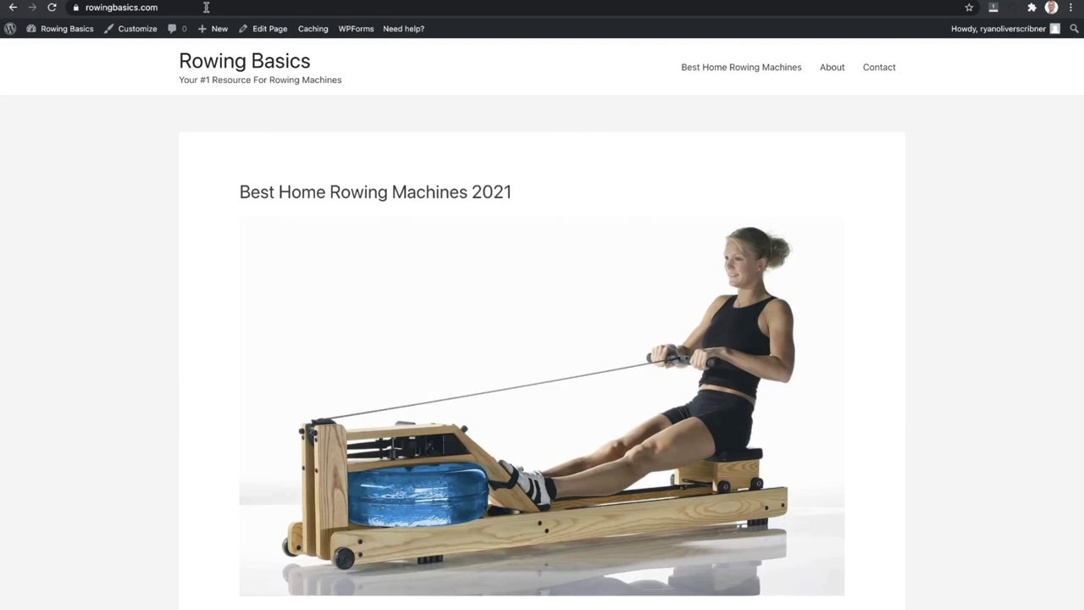
Open the theme customizer for the Rowing Basics site and delete its Footer menu
{"action": "scroll", "coordinate": [290, 346], "scroll_direction": "down", "scroll_amount": 3}
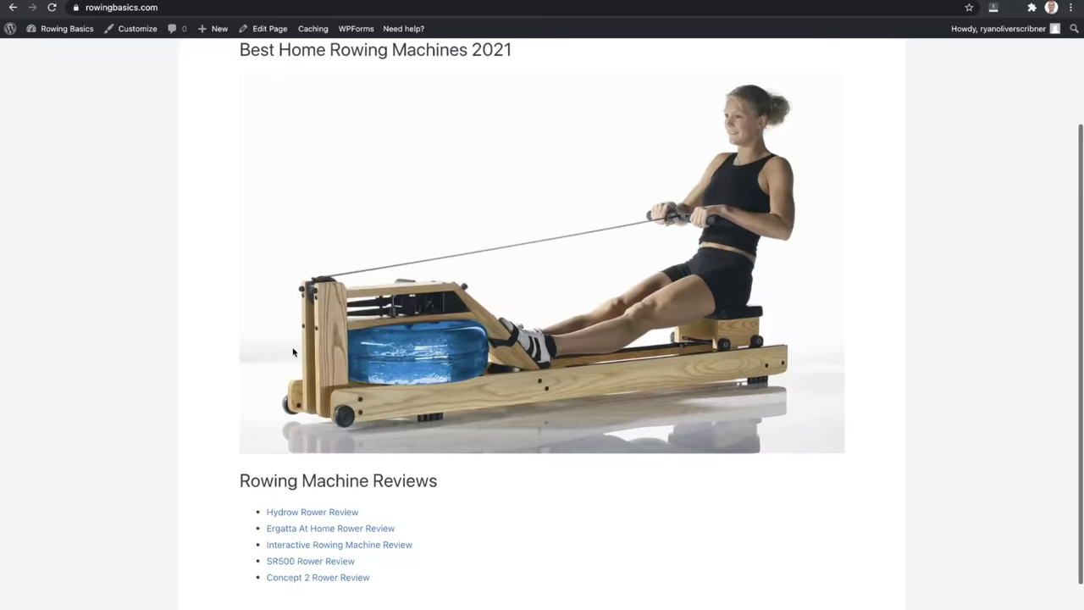
{"action": "scroll", "coordinate": [704, 243], "scroll_direction": "up", "scroll_amount": 3}
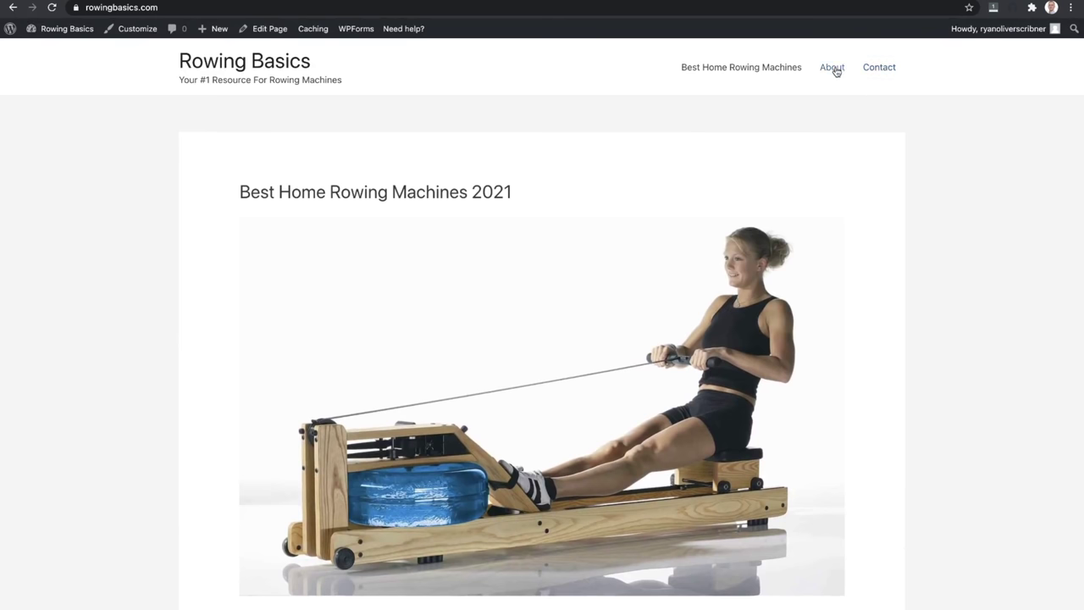
{"action": "mouse_move", "coordinate": [75, 38]}
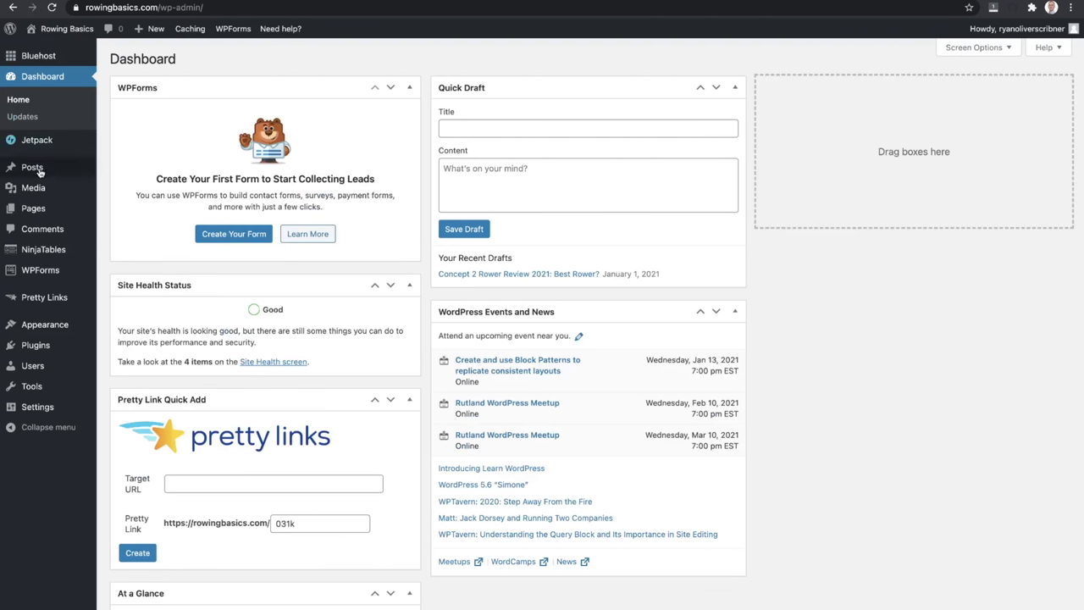
{"action": "mouse_move", "coordinate": [28, 216]}
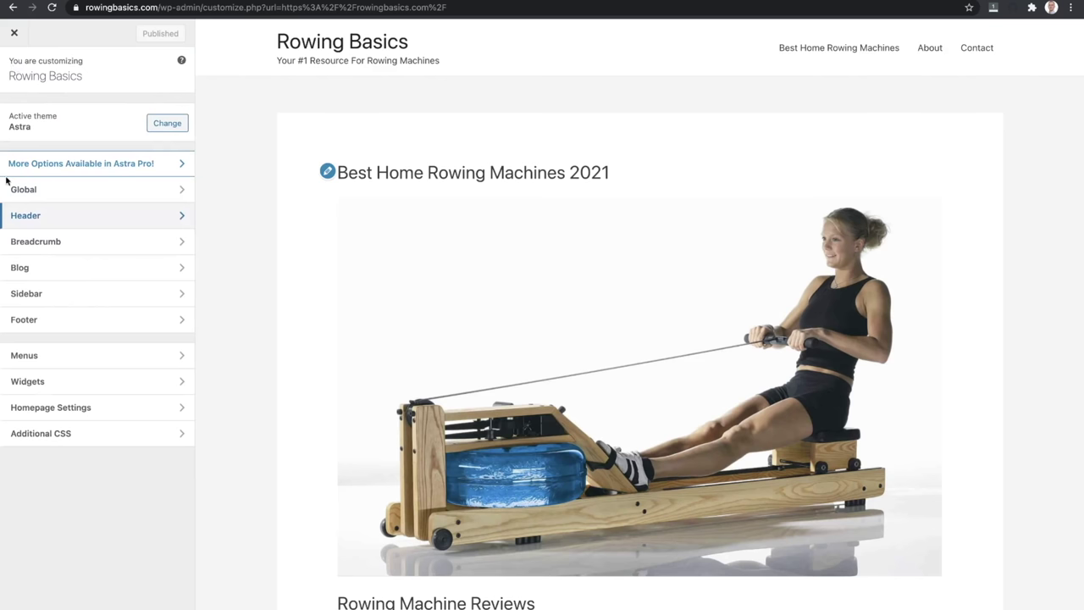
{"action": "left_click", "coordinate": [54, 355]}
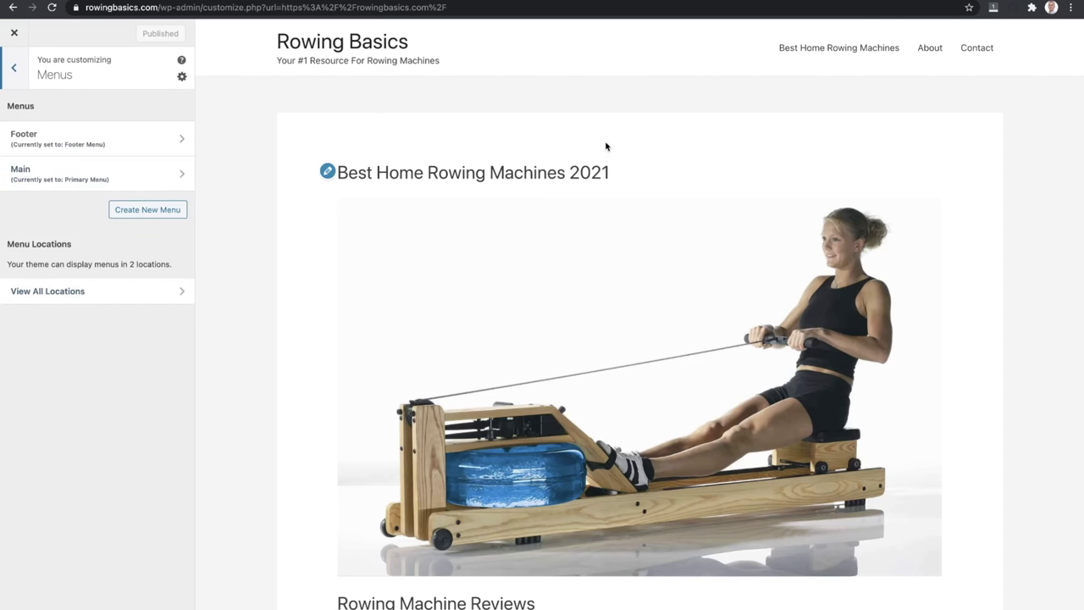
{"action": "left_click", "coordinate": [170, 138]}
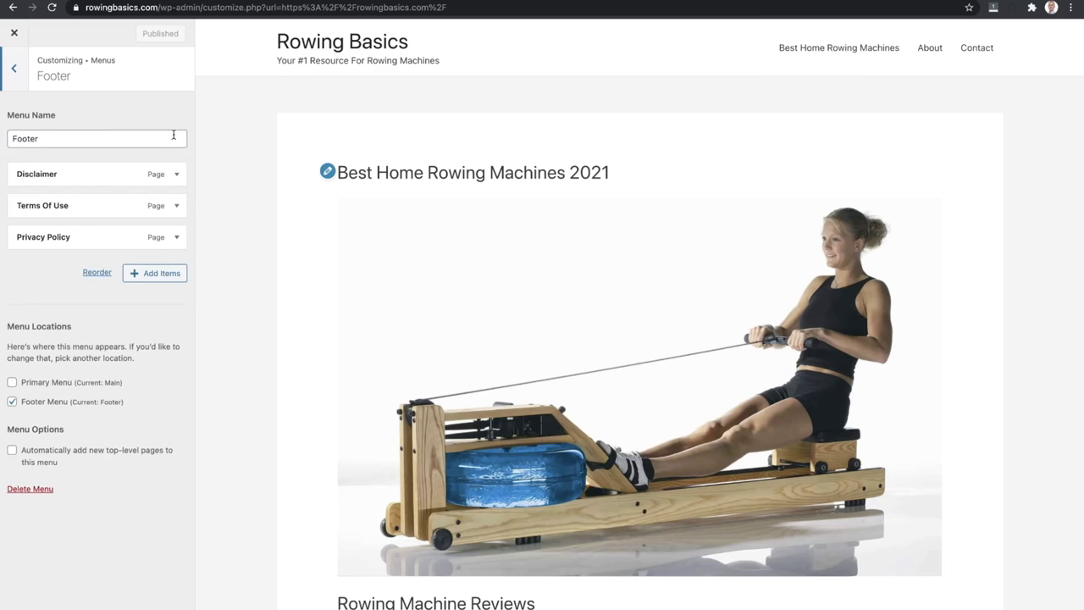
{"action": "left_click", "coordinate": [30, 489]}
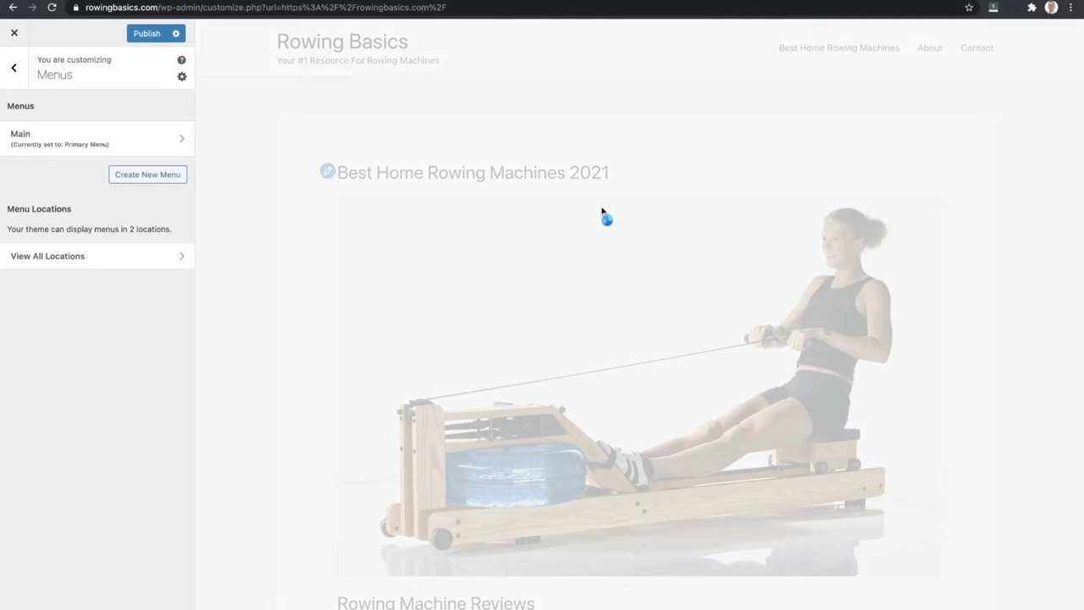
Delete the Main menu and create a new menu named Header assigned to the Primary Menu location
{"action": "left_click", "coordinate": [170, 138]}
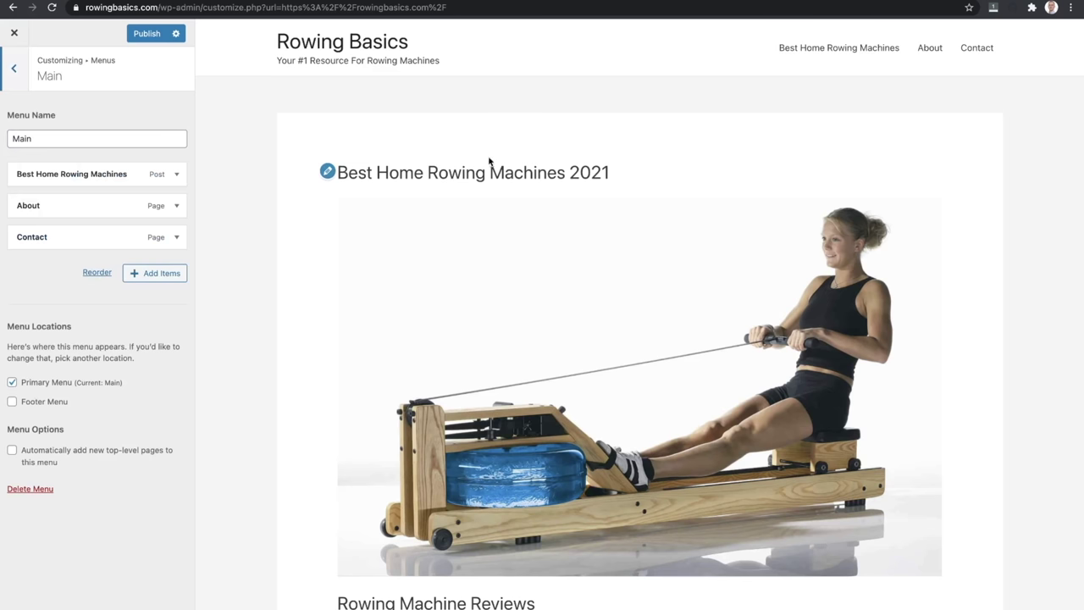
{"action": "left_click", "coordinate": [42, 490]}
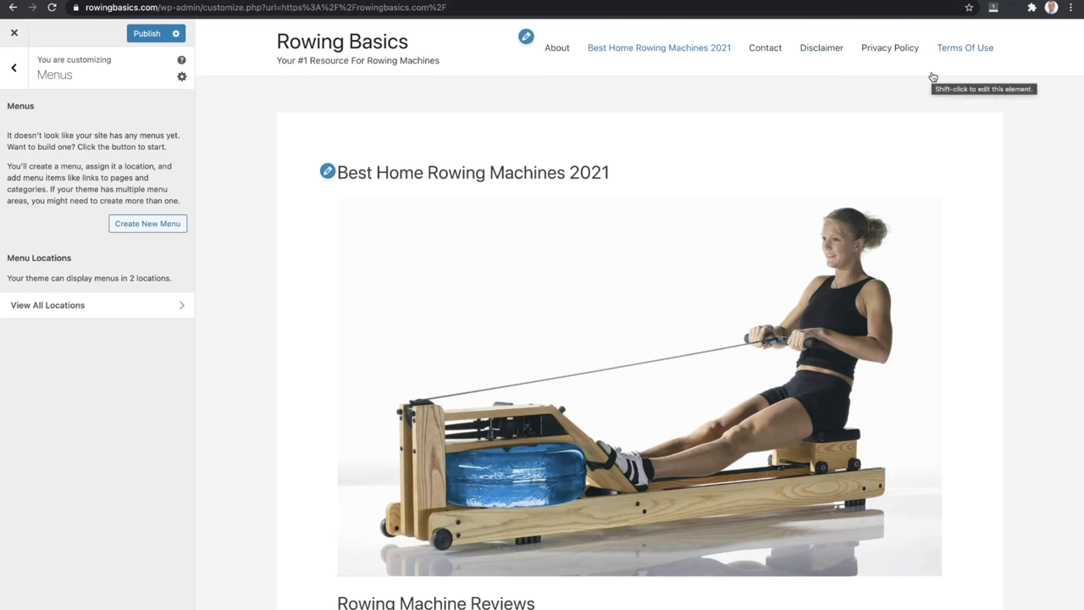
{"action": "left_click", "coordinate": [144, 226]}
{"action": "left_click", "coordinate": [37, 138]}
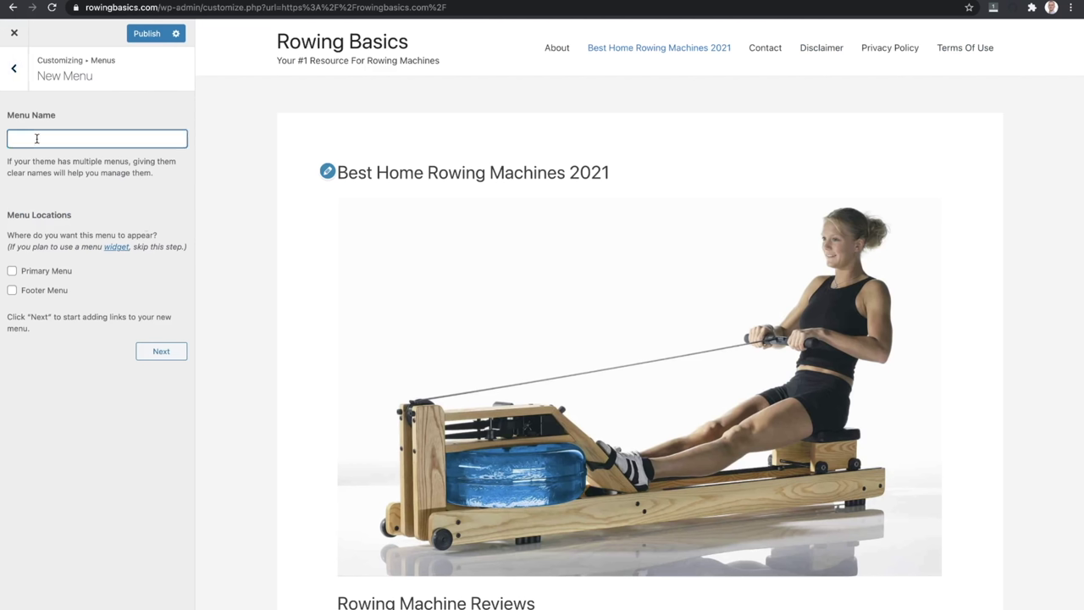
{"action": "type", "text": "Header"}
{"action": "left_click", "coordinate": [12, 271]}
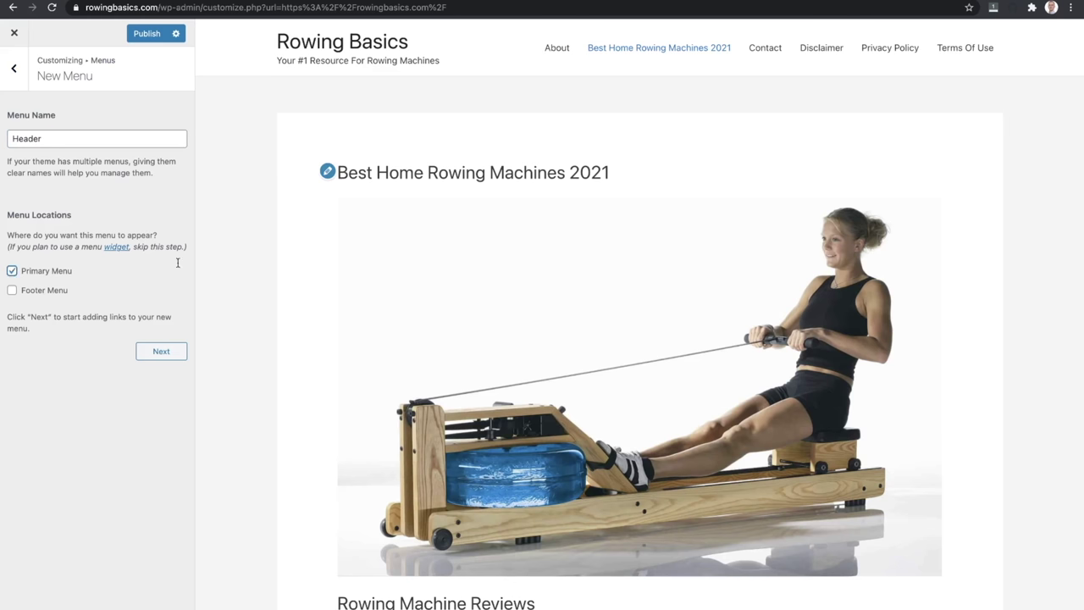
{"action": "left_click", "coordinate": [162, 352]}
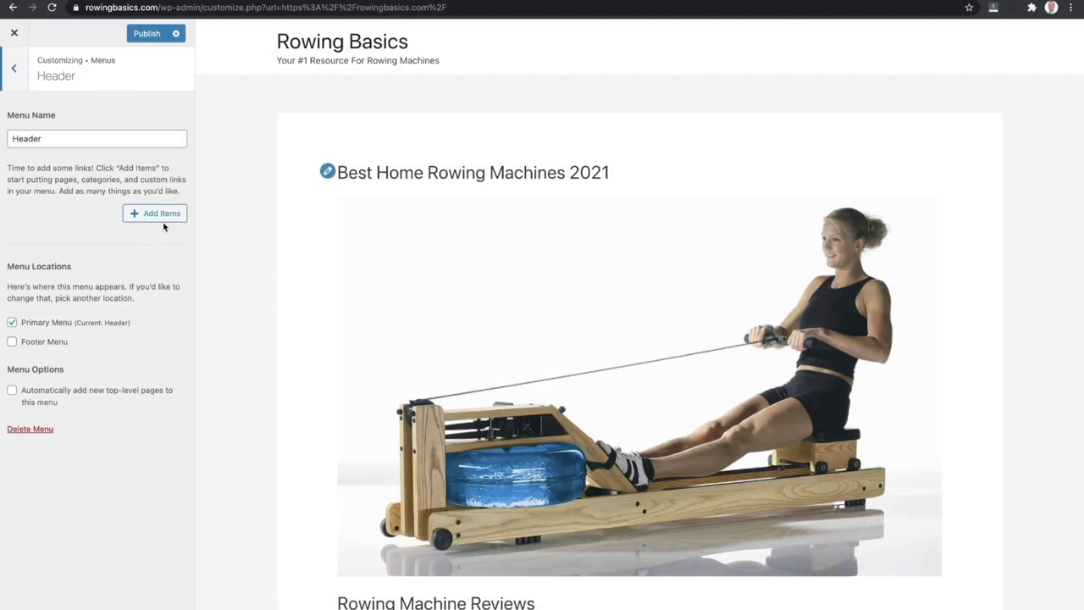
Add the Best Home Rowing Machines 2021, About and Contact pages to the Header menu
{"action": "left_click", "coordinate": [172, 213]}
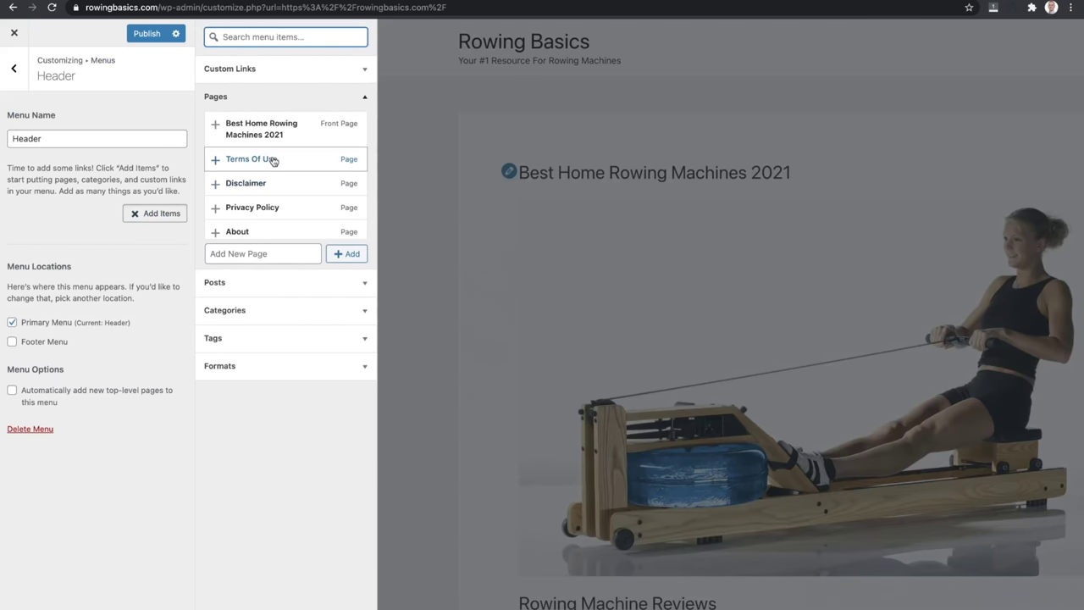
{"action": "left_click", "coordinate": [217, 126]}
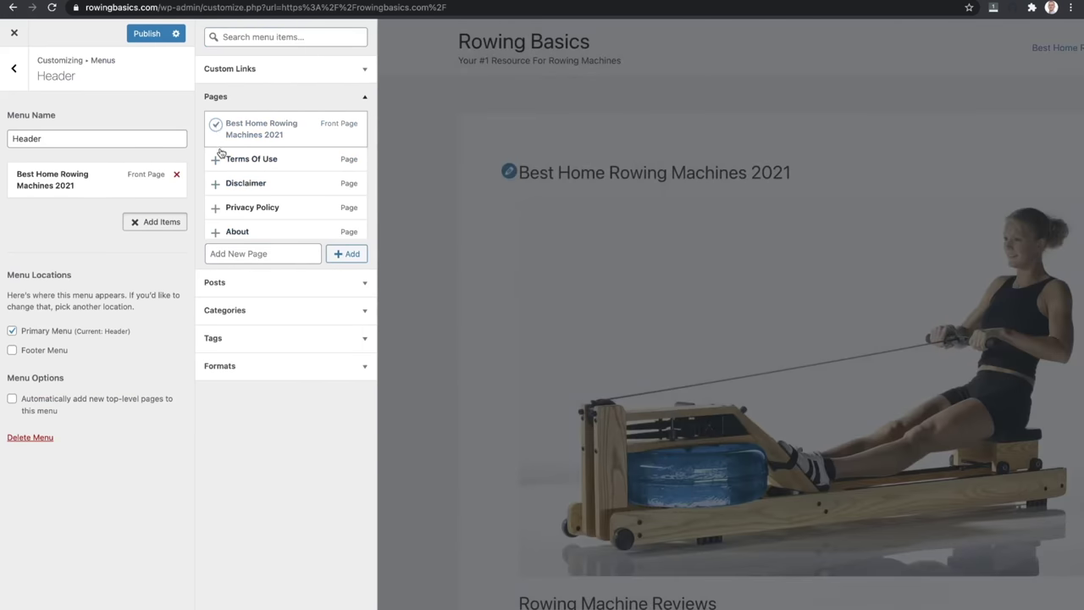
{"action": "scroll", "coordinate": [242, 199], "scroll_direction": "down", "scroll_amount": 1}
{"action": "left_click", "coordinate": [217, 196]}
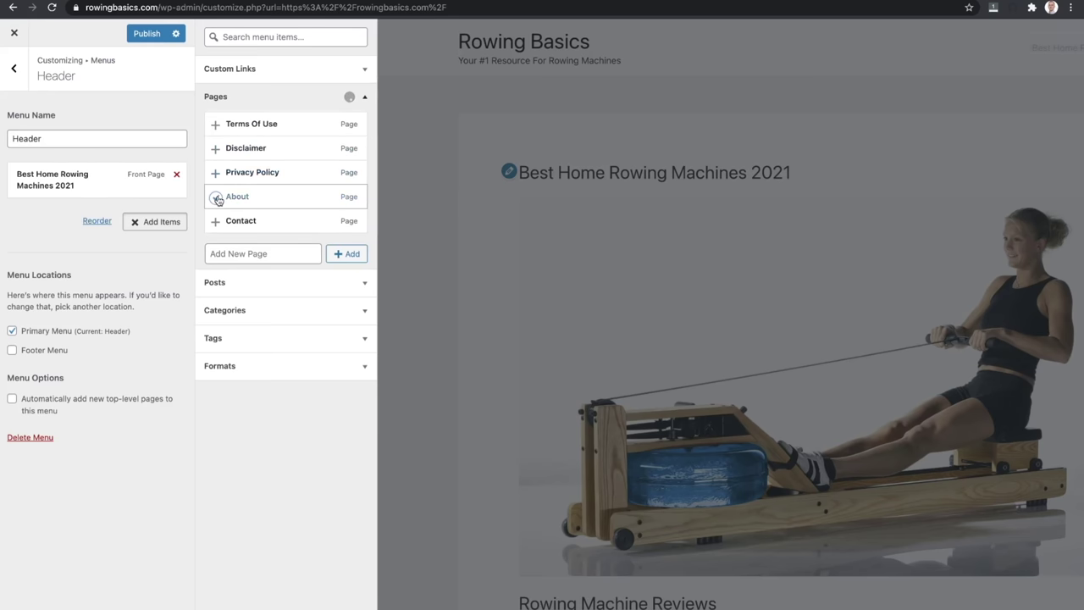
{"action": "left_click", "coordinate": [217, 221]}
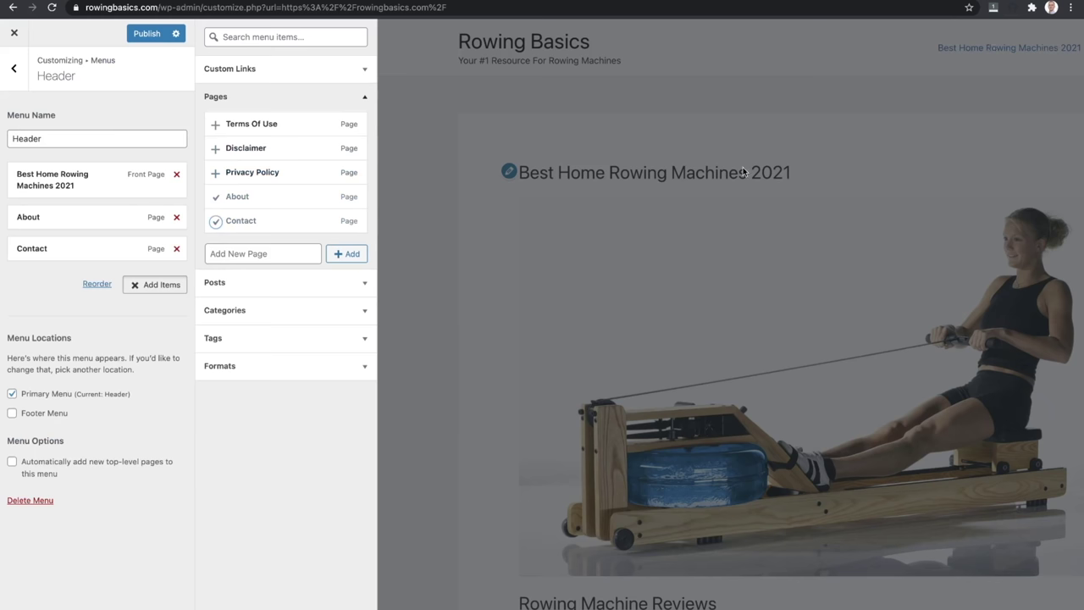
Move About to the first position in the Header menu and reopen that menu for editing
{"action": "left_click_drag", "start_coordinate": [84, 216], "coordinate": [81, 168]}
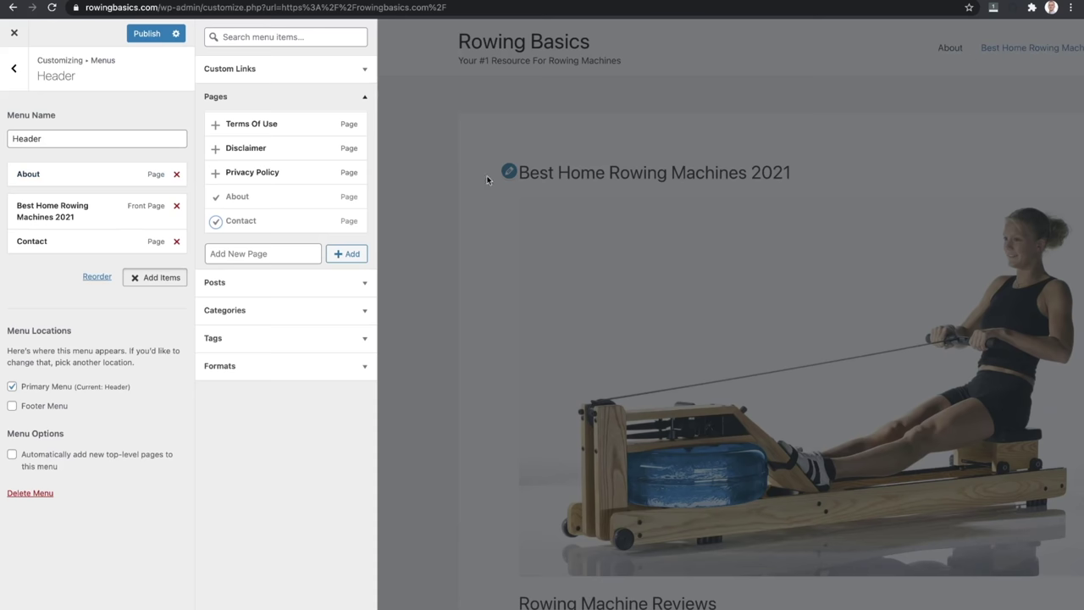
{"action": "left_click", "coordinate": [14, 68]}
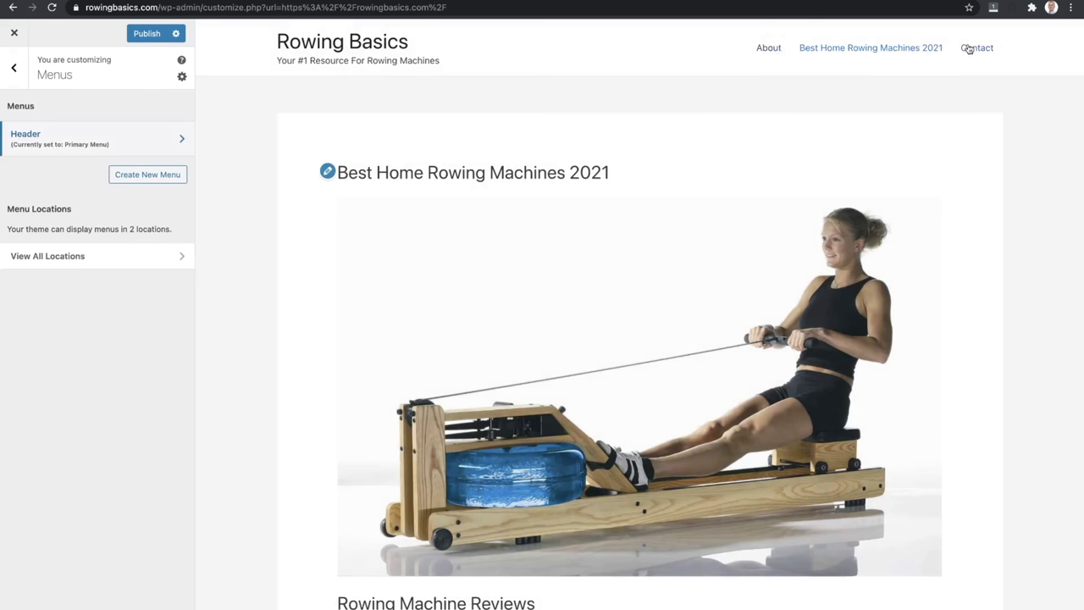
{"action": "left_click", "coordinate": [156, 143]}
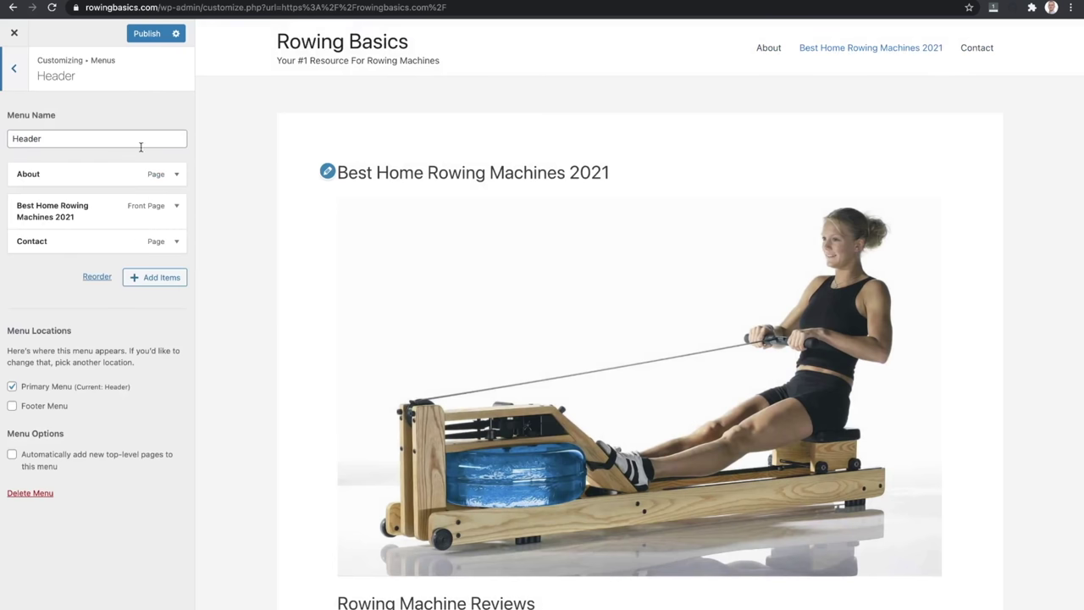
Nest Best Home Rowing Machines 2021 under About as a submenu item, and move it back out to the top of the Header menu
{"action": "left_click_drag", "start_coordinate": [83, 208], "coordinate": [131, 185]}
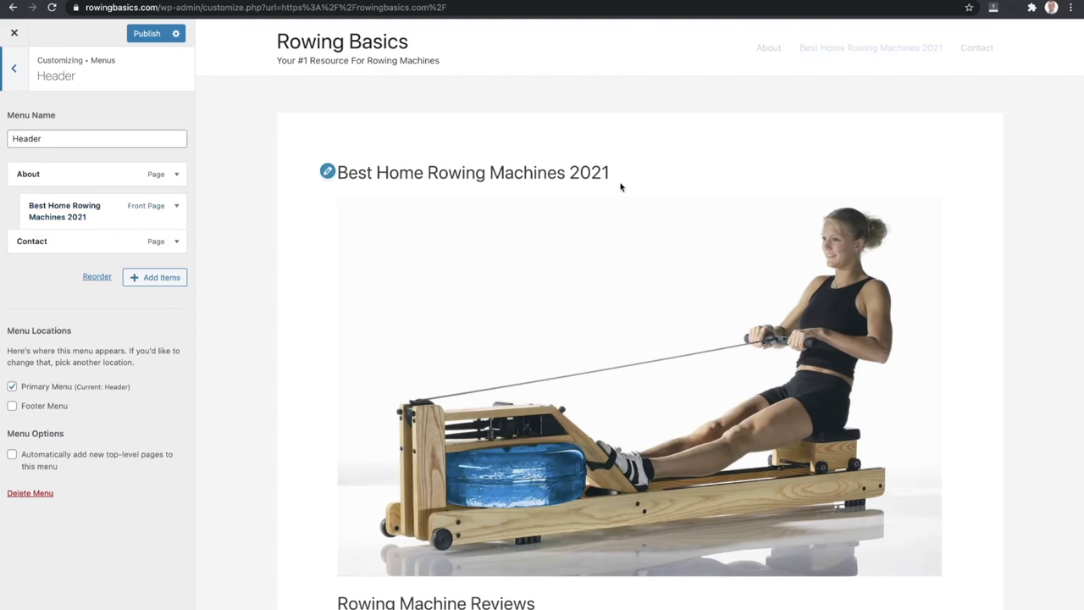
{"action": "mouse_move", "coordinate": [928, 49]}
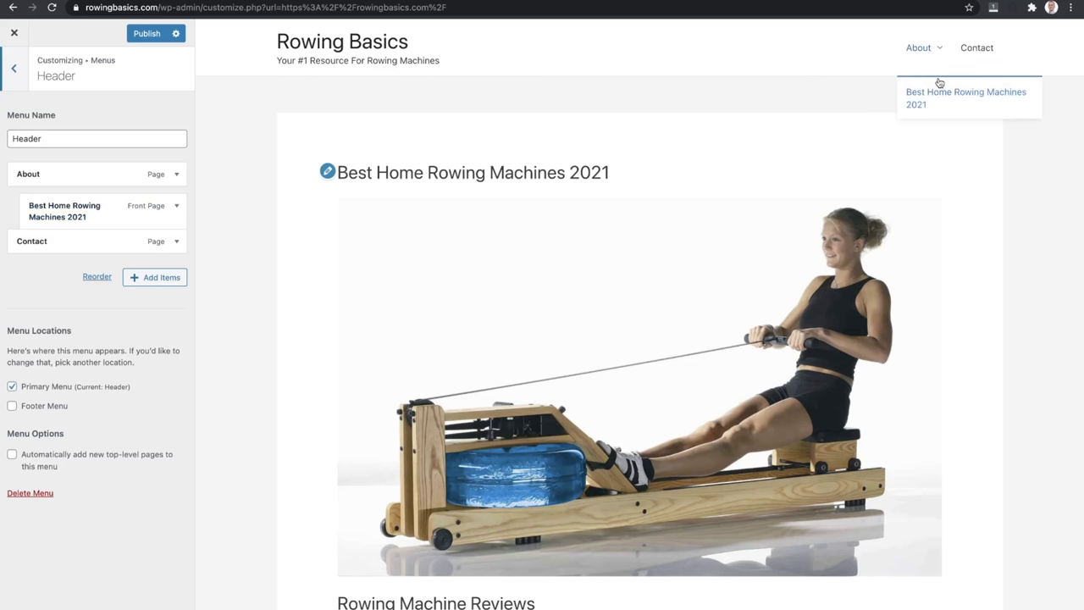
{"action": "left_click_drag", "start_coordinate": [95, 218], "coordinate": [68, 174]}
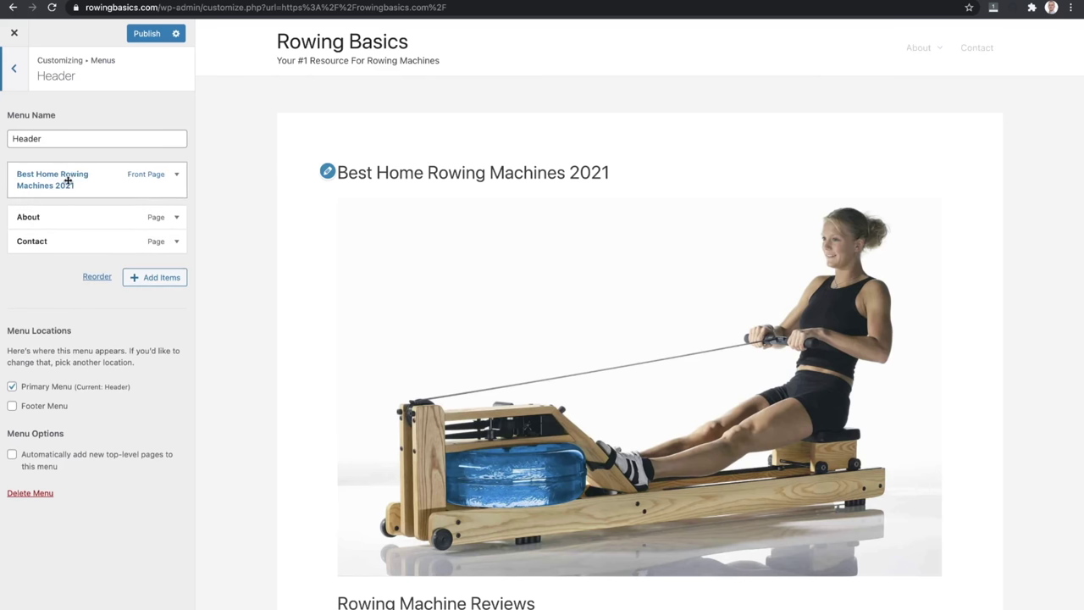
{"action": "left_click_drag", "start_coordinate": [48, 240], "coordinate": [42, 246]}
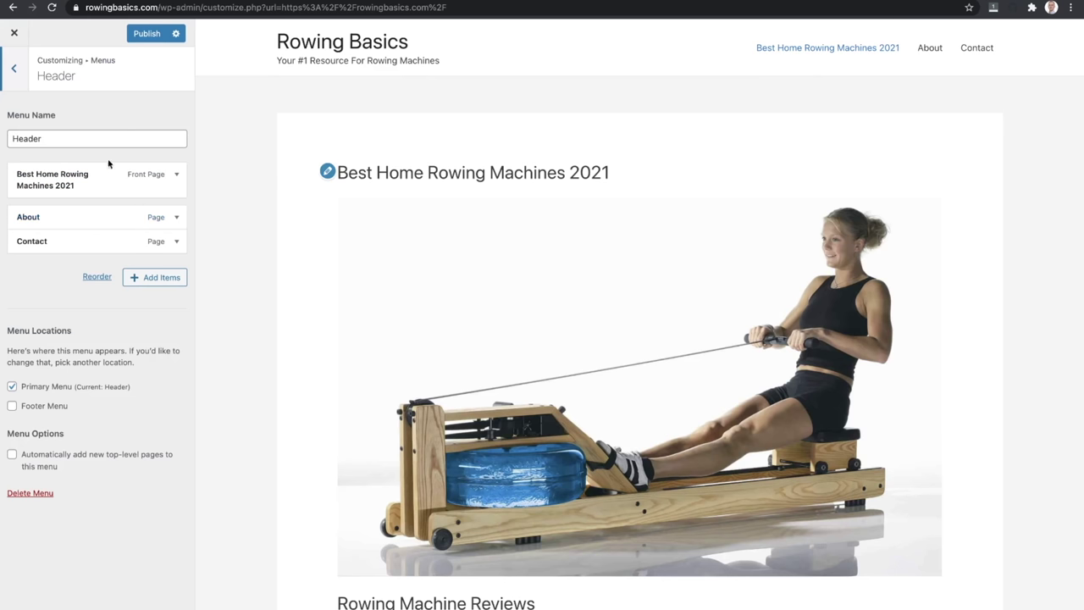
Create a new menu named Footer assigned to the Footer Menu location
{"action": "left_click", "coordinate": [13, 69]}
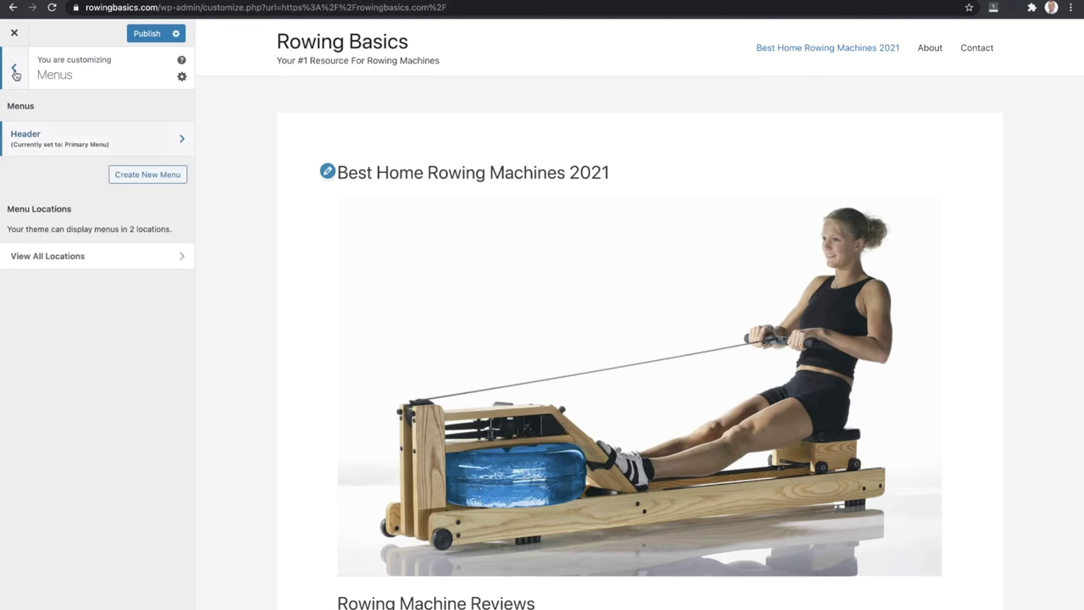
{"action": "left_click", "coordinate": [169, 175]}
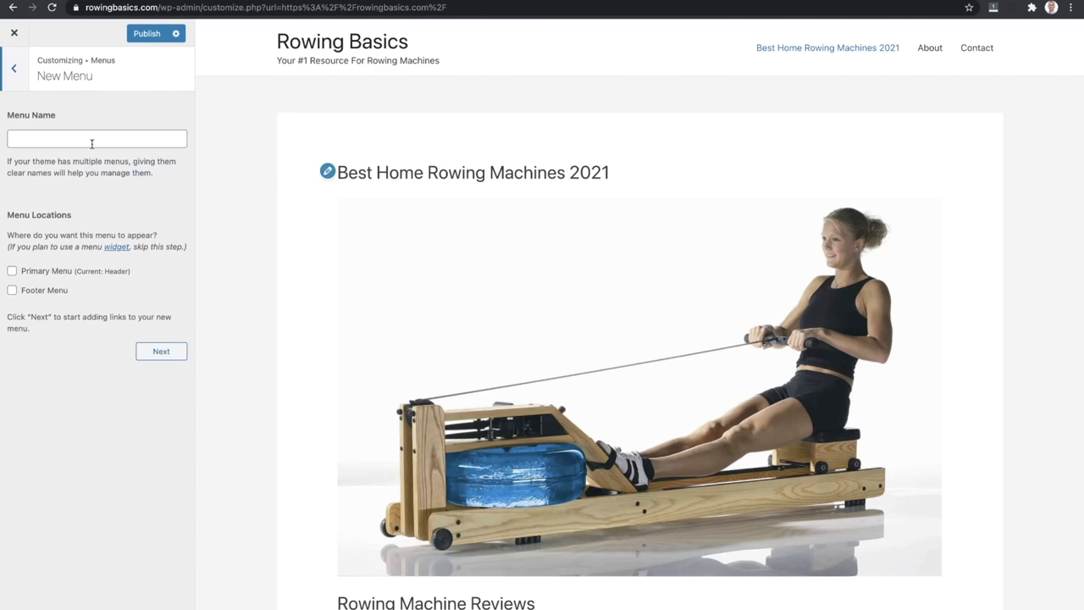
{"action": "type", "text": "Footer"}
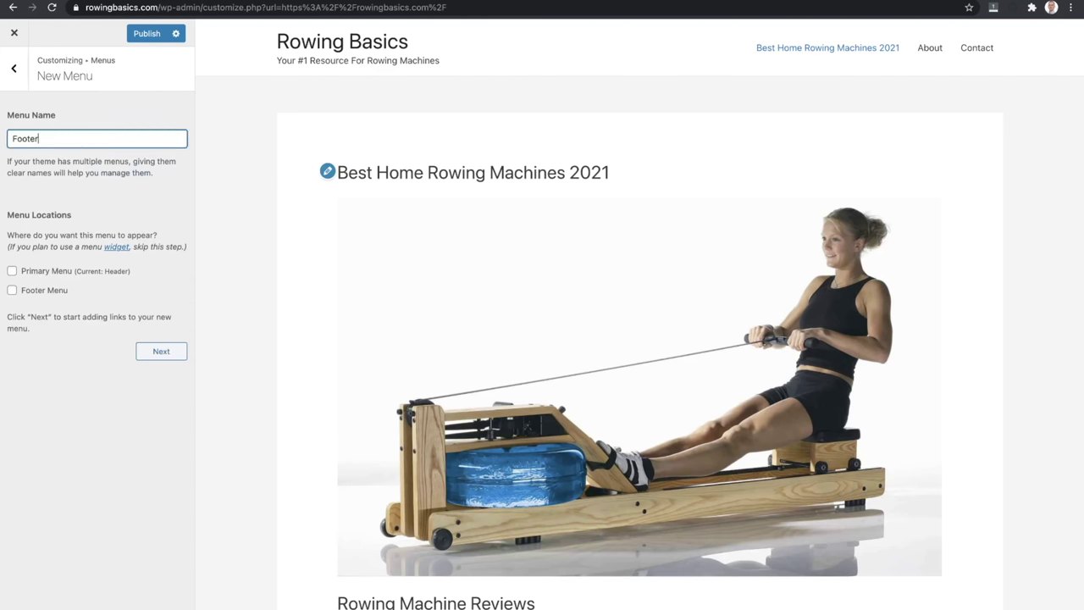
{"action": "left_click", "coordinate": [12, 290]}
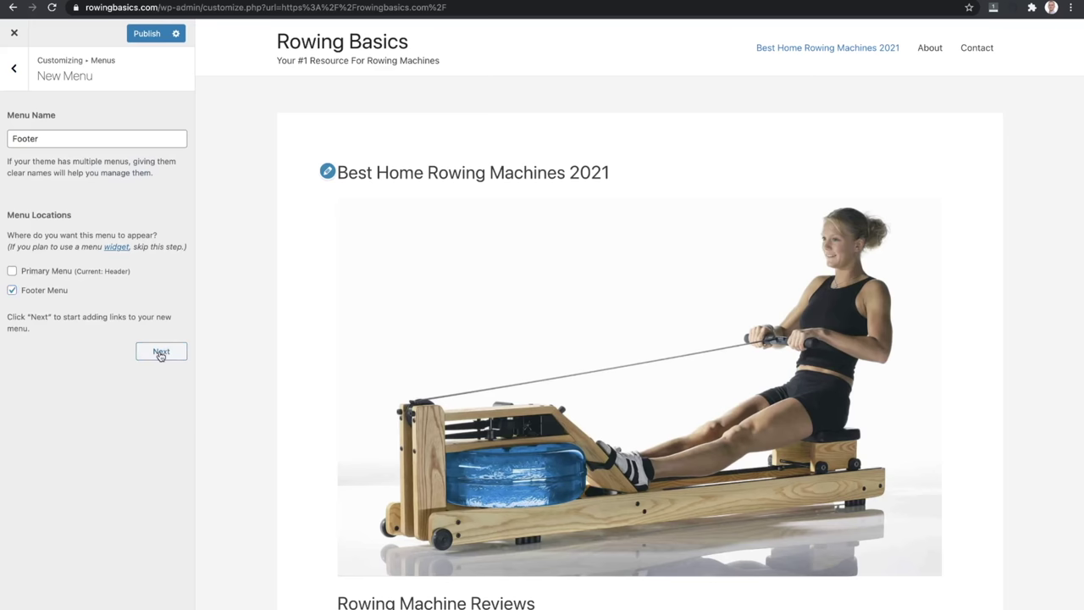
{"action": "left_click", "coordinate": [160, 351]}
Add the Terms Of Use, Disclaimer and Privacy Policy pages to the Footer menu and publish the customizer changes
{"action": "scroll", "coordinate": [559, 394], "scroll_direction": "down", "scroll_amount": 3}
{"action": "scroll", "coordinate": [559, 394], "scroll_direction": "down", "scroll_amount": 2}
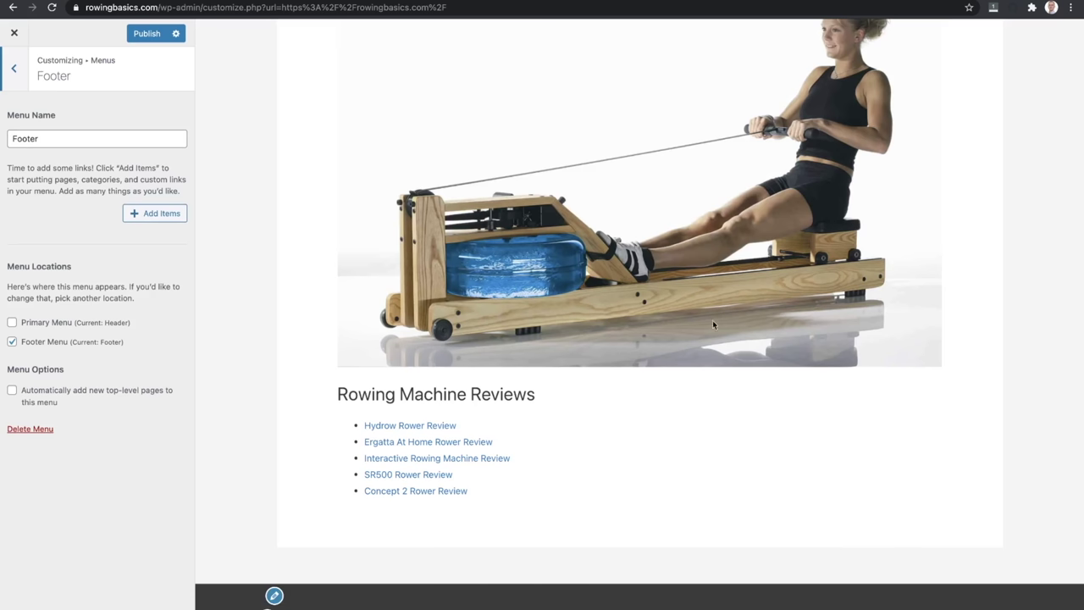
{"action": "left_click", "coordinate": [161, 213]}
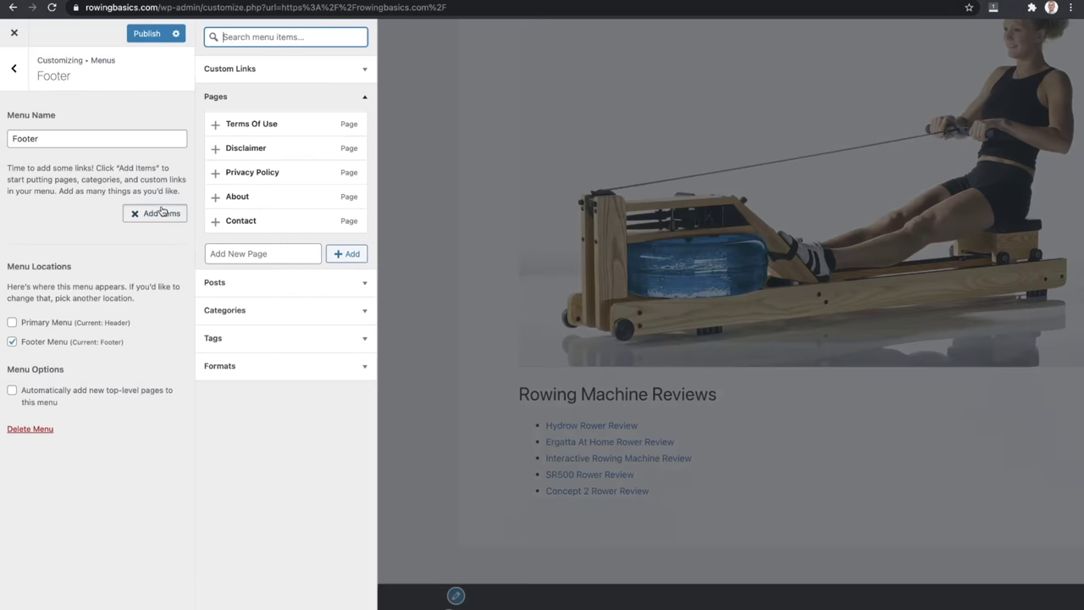
{"action": "left_click", "coordinate": [213, 124]}
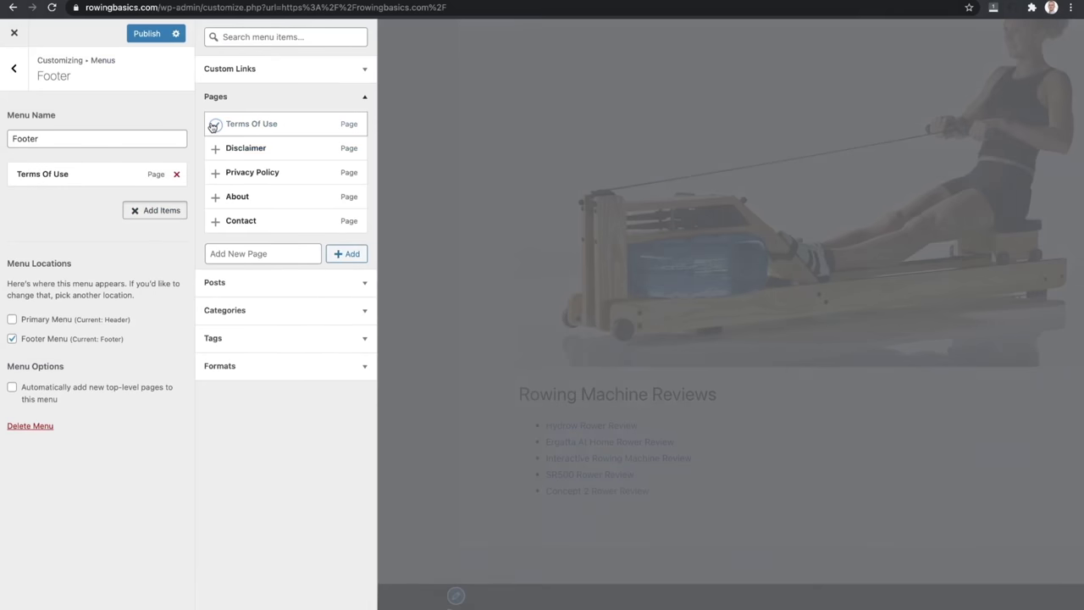
{"action": "left_click", "coordinate": [215, 150]}
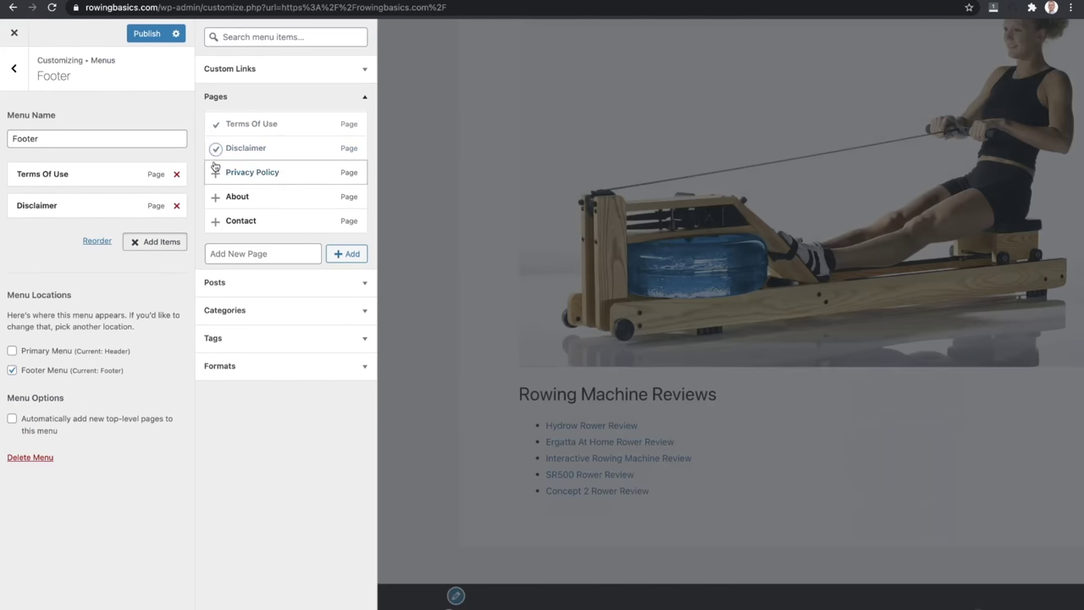
{"action": "left_click", "coordinate": [215, 174]}
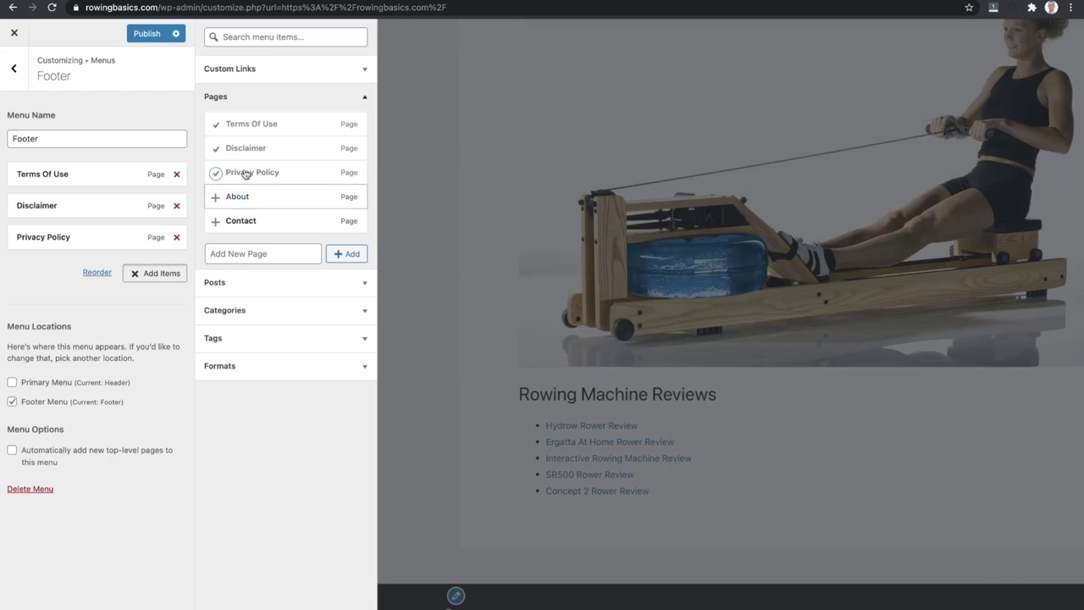
{"action": "left_click", "coordinate": [151, 35]}
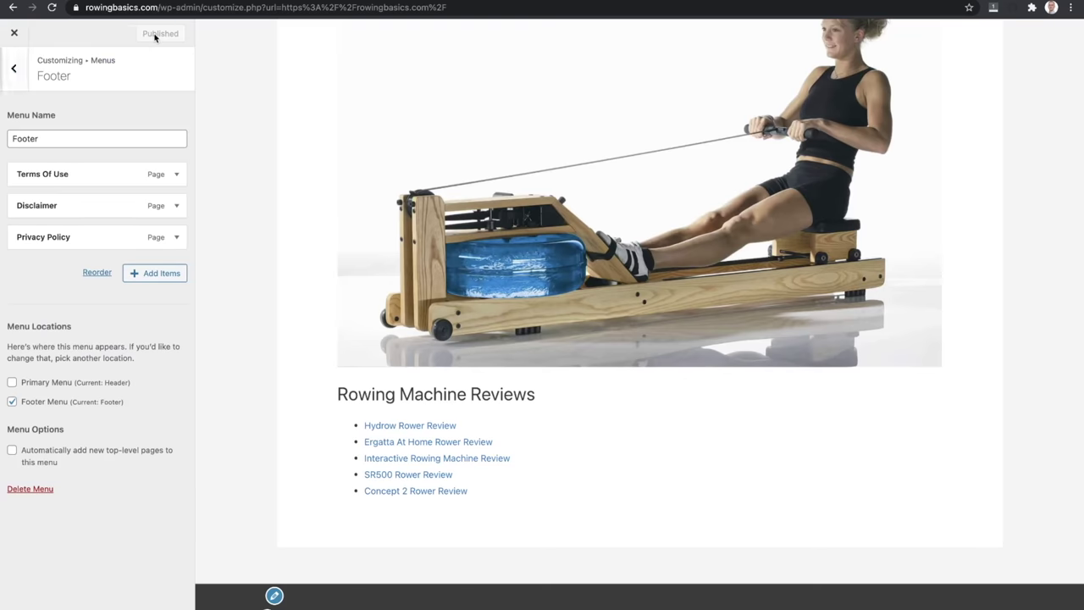
Return to the main customizer options and review the header and footer menus in the homepage preview
{"action": "left_click", "coordinate": [14, 68]}
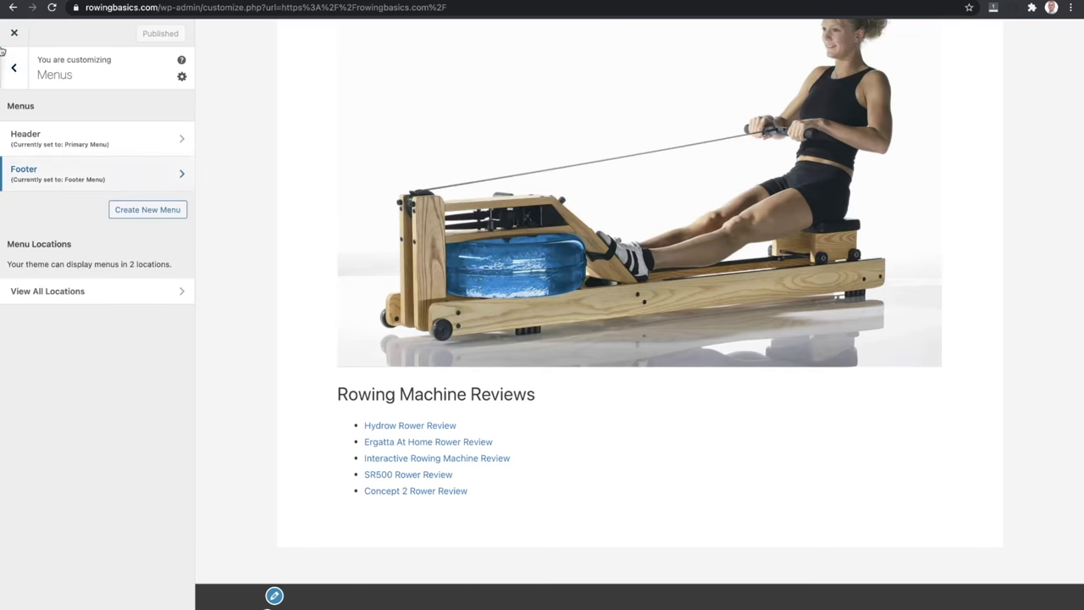
{"action": "left_click", "coordinate": [14, 70]}
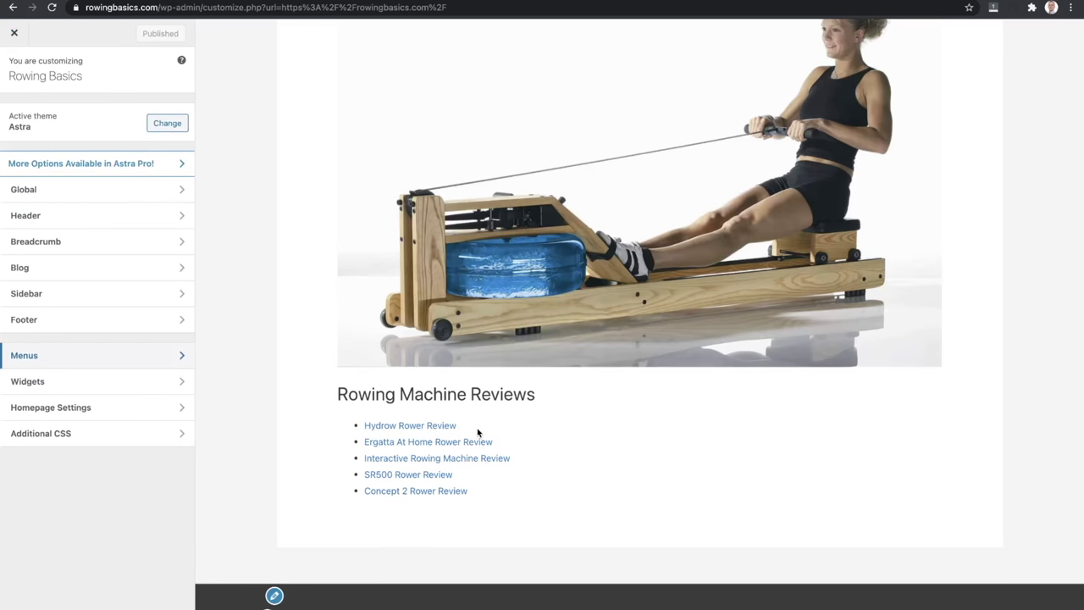
{"action": "scroll", "coordinate": [477, 431], "scroll_direction": "up", "scroll_amount": 3}
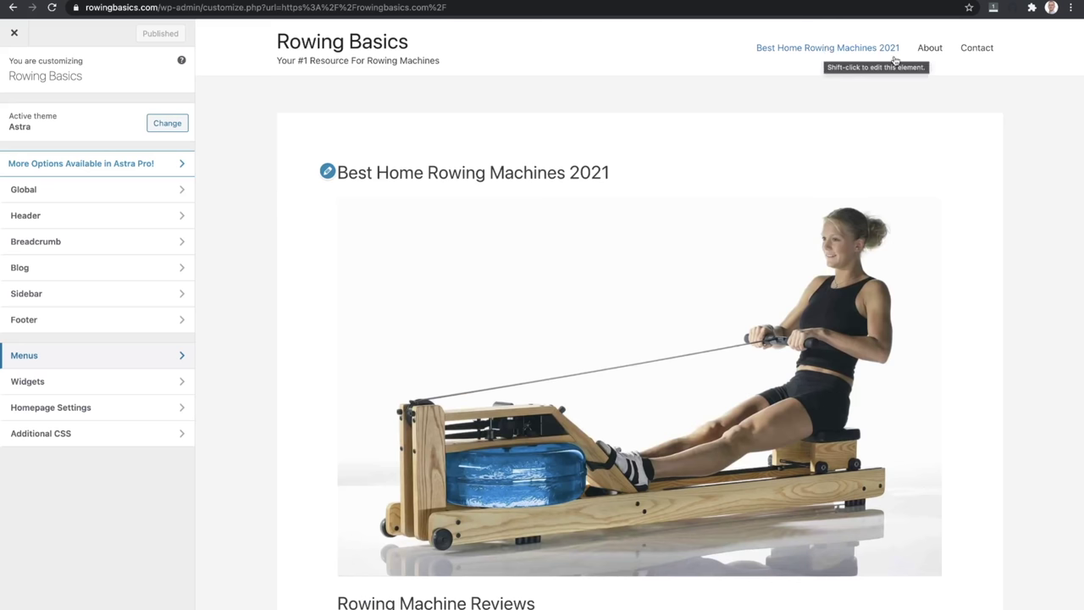
{"action": "scroll", "coordinate": [605, 175], "scroll_direction": "down", "scroll_amount": 3}
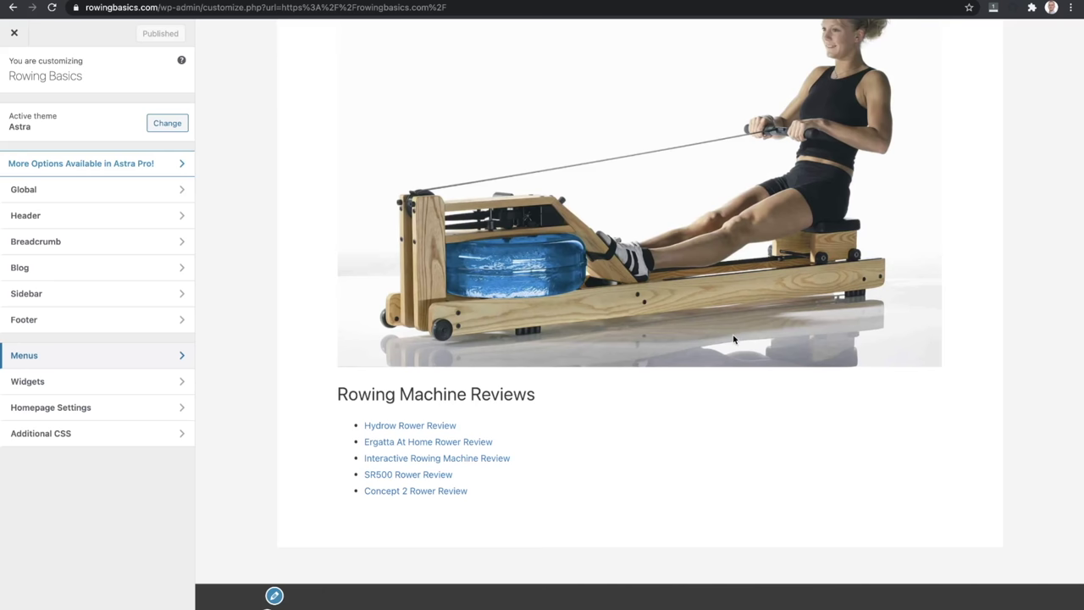
{"action": "scroll", "coordinate": [539, 246], "scroll_direction": "down", "scroll_amount": 2}
{"action": "scroll", "coordinate": [876, 426], "scroll_direction": "up", "scroll_amount": 3}
{"action": "scroll", "coordinate": [909, 342], "scroll_direction": "down", "scroll_amount": 3}
{"action": "mouse_move", "coordinate": [845, 605]}
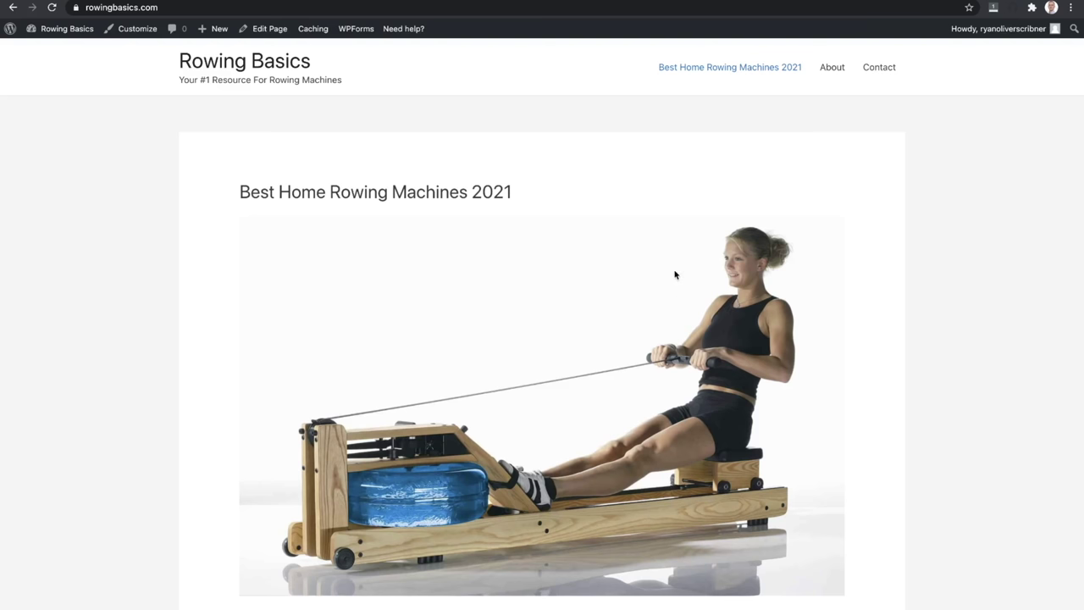
Highlight the tagline beneath the site title on the live Rowing Basics homepage
{"action": "left_click_drag", "start_coordinate": [345, 81], "coordinate": [182, 78]}
{"action": "left_click", "coordinate": [177, 77]}
{"action": "triple_click", "coordinate": [178, 77]}
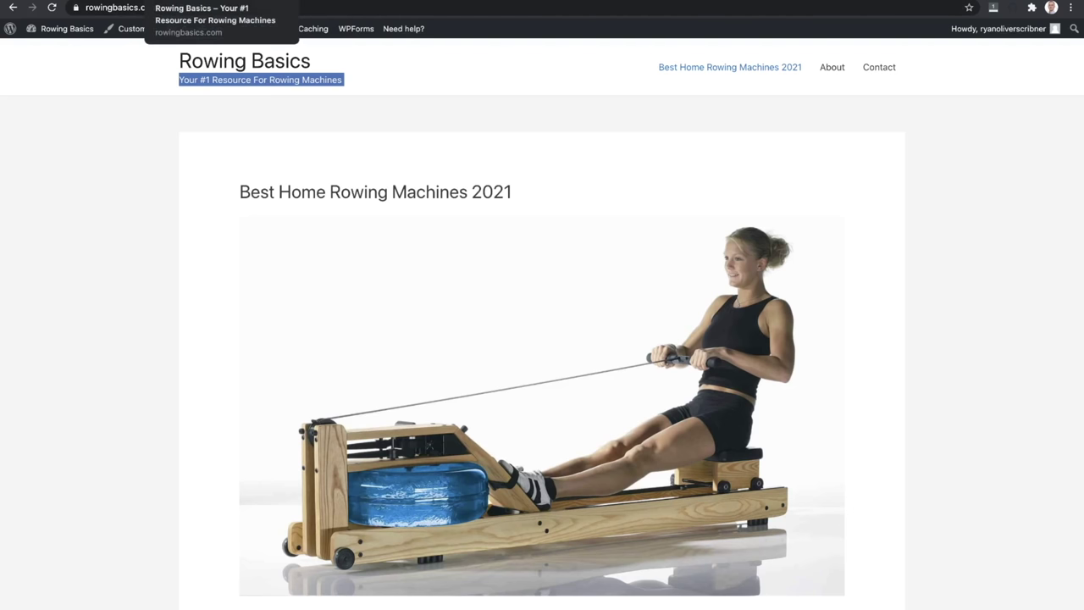
Open the farmlandriches.com homepage in a new browser tab
{"action": "key", "text": "ctrl+t"}
{"action": "type", "text": "f"}
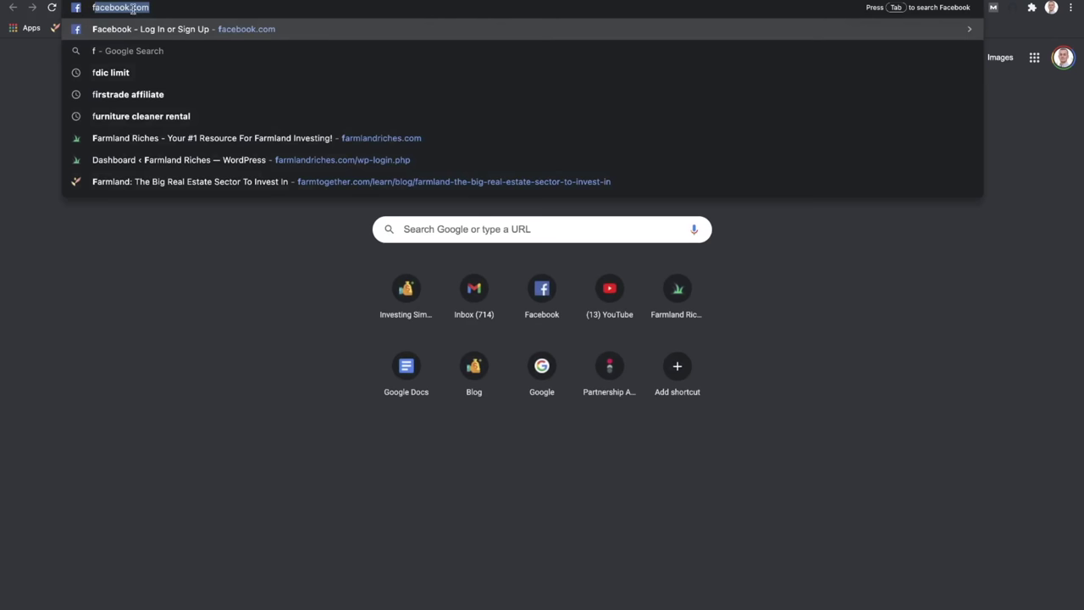
{"action": "type", "text": "arm"}
{"action": "key", "text": "Return"}
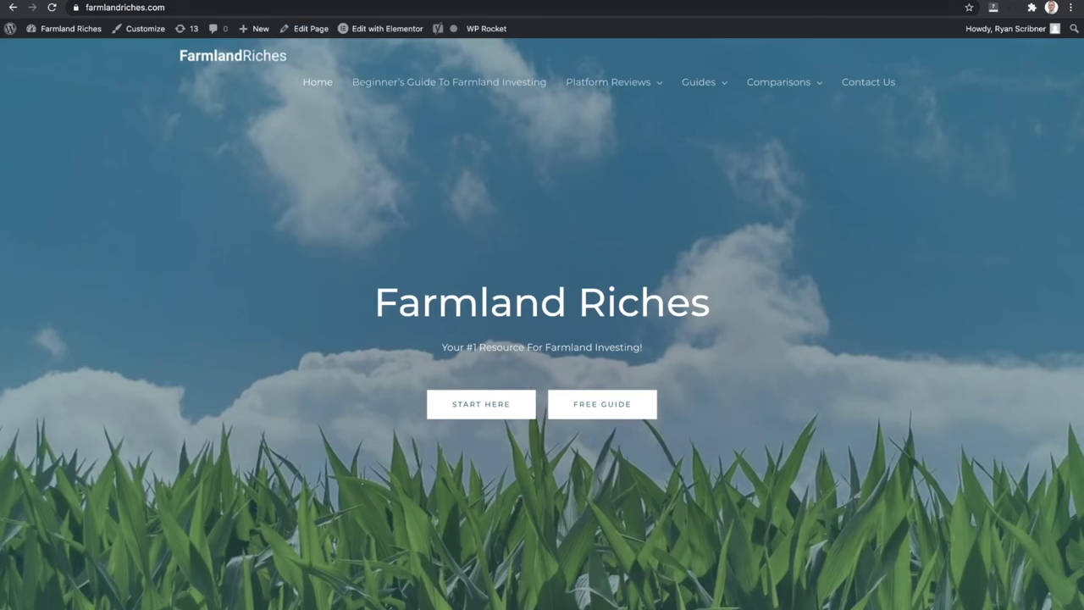
Switch to the Rowing Basics site and examine its homepage from the tagline down to the rowing machine review links
{"action": "left_click", "coordinate": [435, 3]}
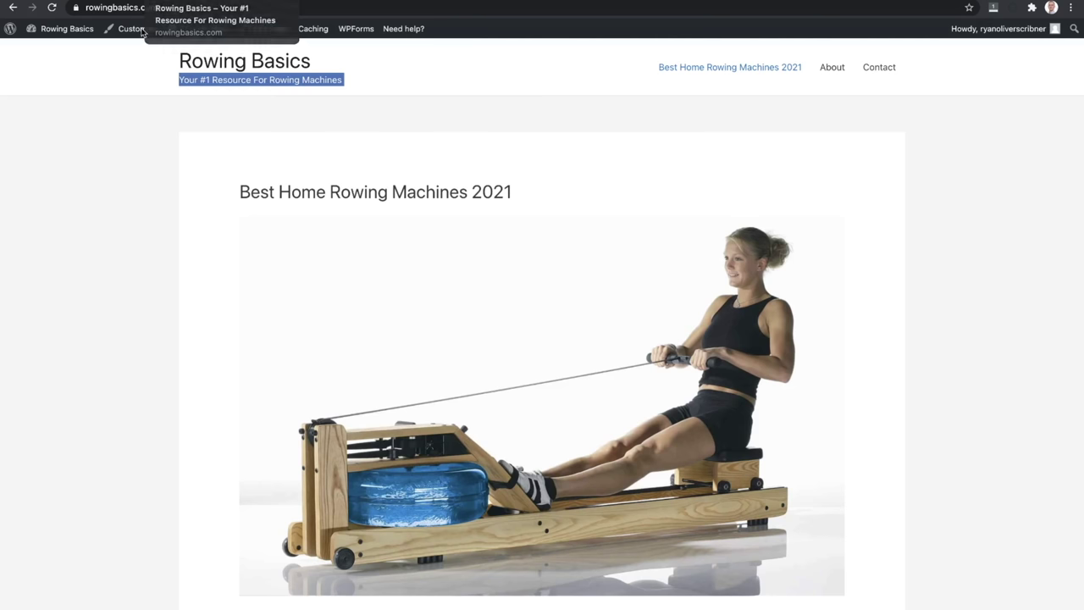
{"action": "left_click", "coordinate": [122, 96]}
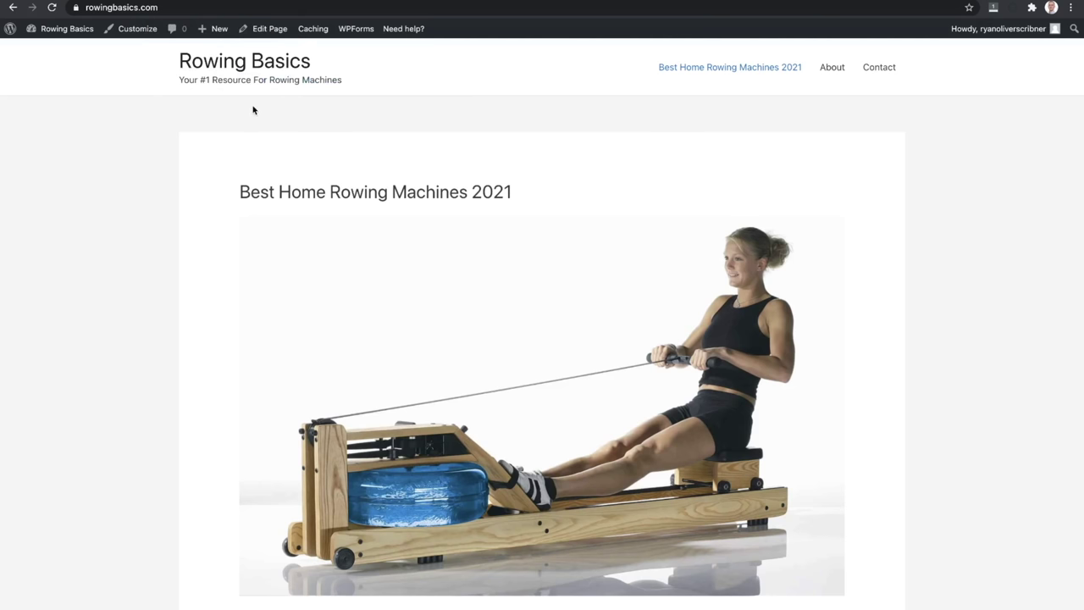
{"action": "triple_click", "coordinate": [279, 80]}
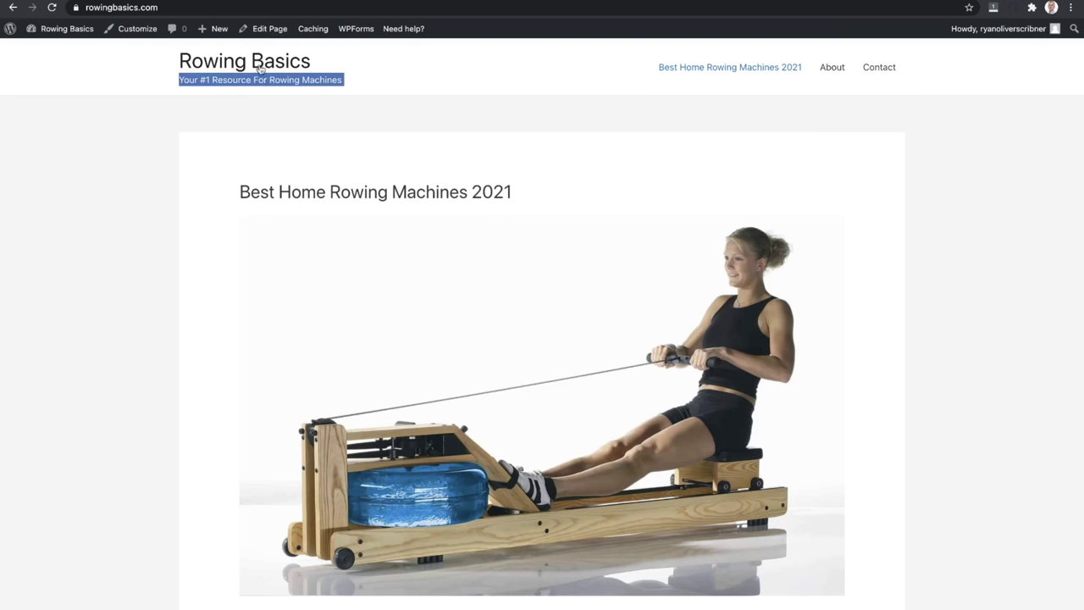
{"action": "left_click", "coordinate": [416, 68]}
{"action": "scroll", "coordinate": [416, 69], "scroll_direction": "down", "scroll_amount": 1}
{"action": "scroll", "coordinate": [508, 93], "scroll_direction": "down", "scroll_amount": 2}
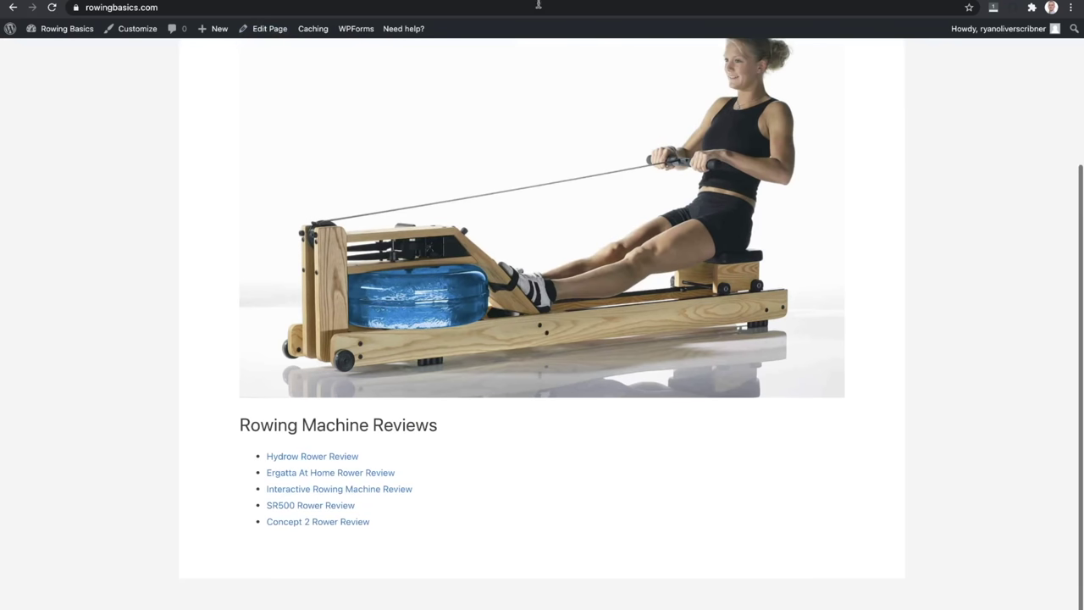
{"action": "scroll", "coordinate": [571, 198], "scroll_direction": "down", "scroll_amount": 1}
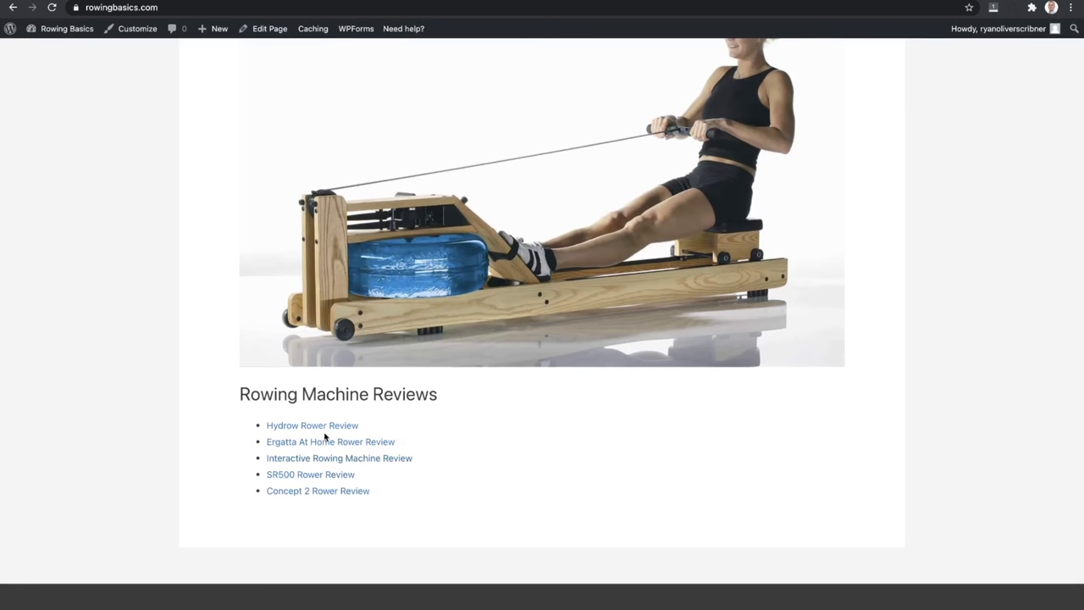
{"action": "scroll", "coordinate": [327, 426], "scroll_direction": "up", "scroll_amount": 4}
{"action": "scroll", "coordinate": [327, 426], "scroll_direction": "down", "scroll_amount": 3}
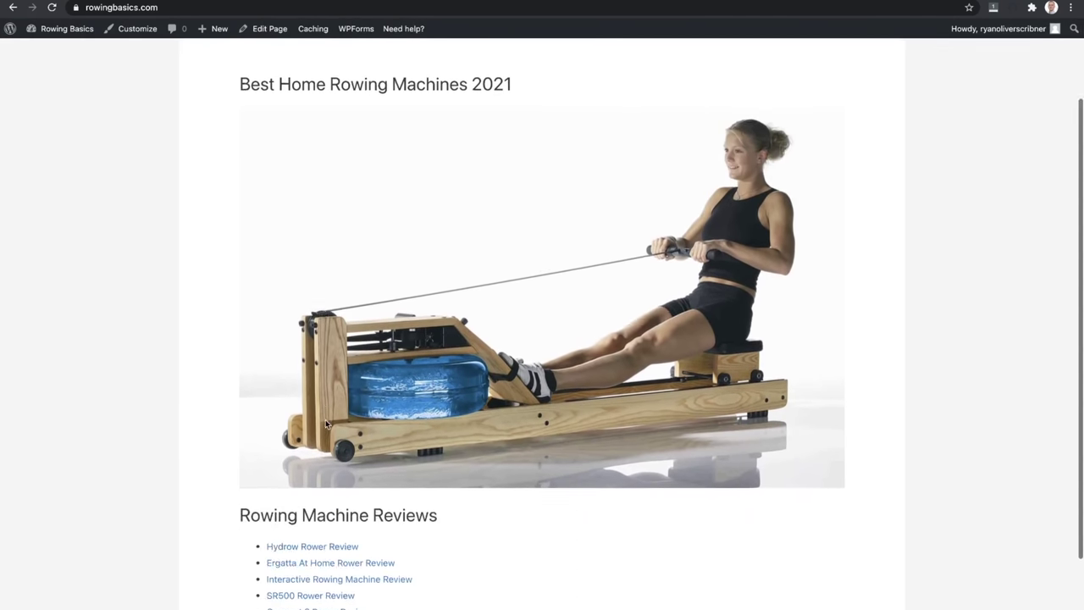
{"action": "scroll", "coordinate": [363, 455], "scroll_direction": "up", "scroll_amount": 3}
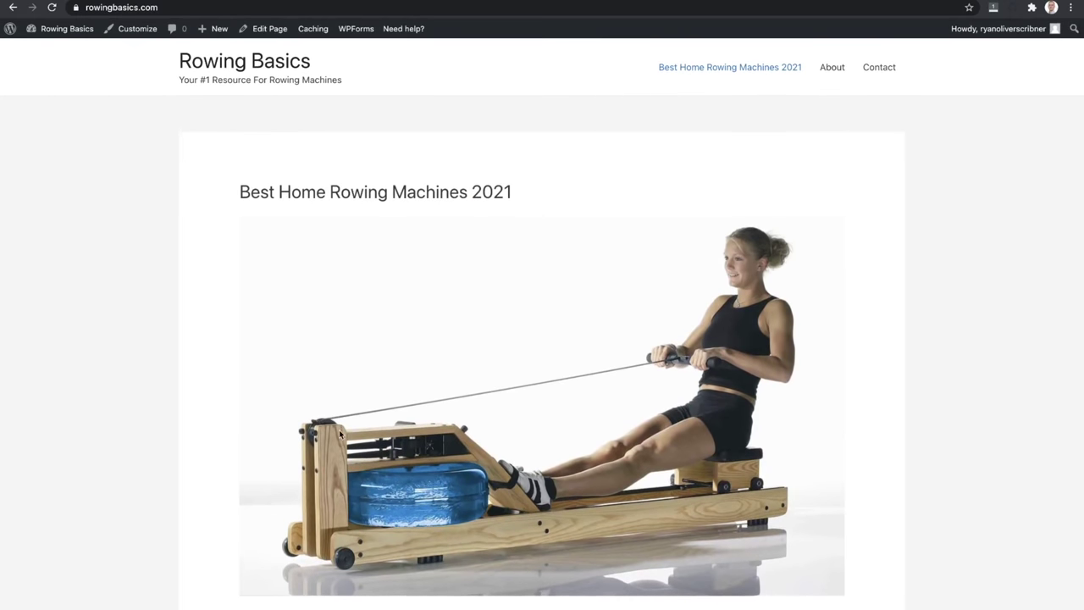
{"action": "scroll", "coordinate": [342, 434], "scroll_direction": "down", "scroll_amount": 2}
{"action": "scroll", "coordinate": [511, 226], "scroll_direction": "up", "scroll_amount": 1}
{"action": "scroll", "coordinate": [512, 226], "scroll_direction": "up", "scroll_amount": 1}
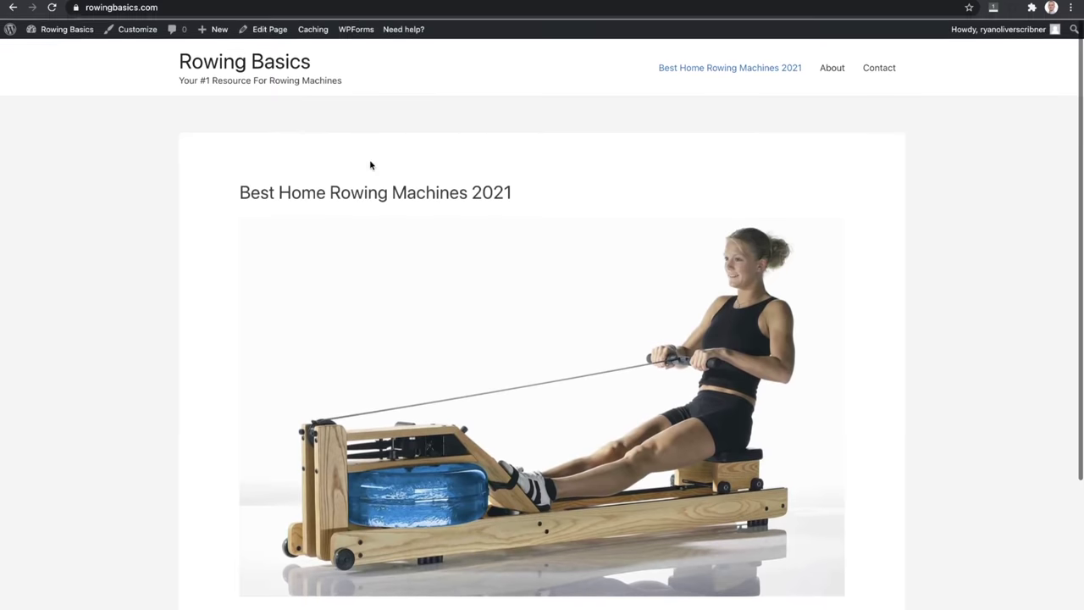
Delete the image and the review list from the Best Home Rowing Machines 2021 page and update the page
{"action": "left_click", "coordinate": [279, 25]}
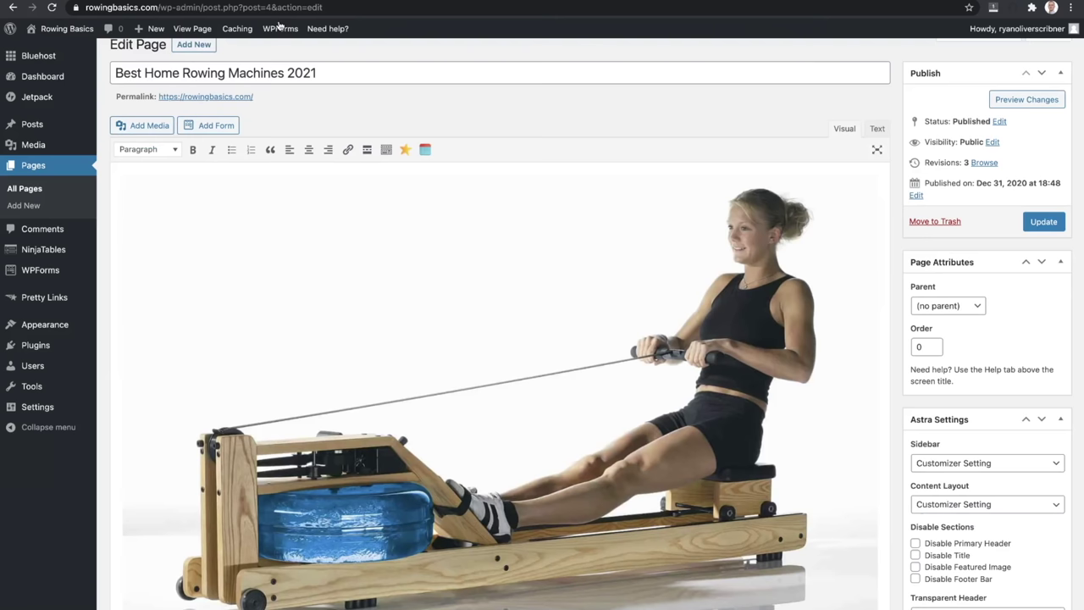
{"action": "left_click", "coordinate": [425, 371]}
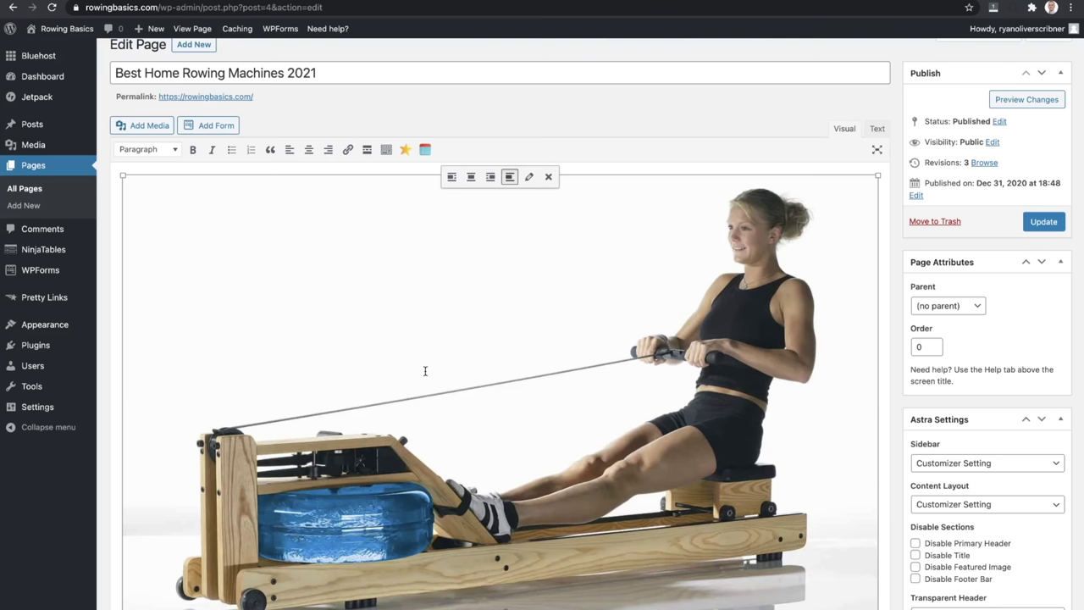
{"action": "scroll", "coordinate": [514, 259], "scroll_direction": "down", "scroll_amount": 1}
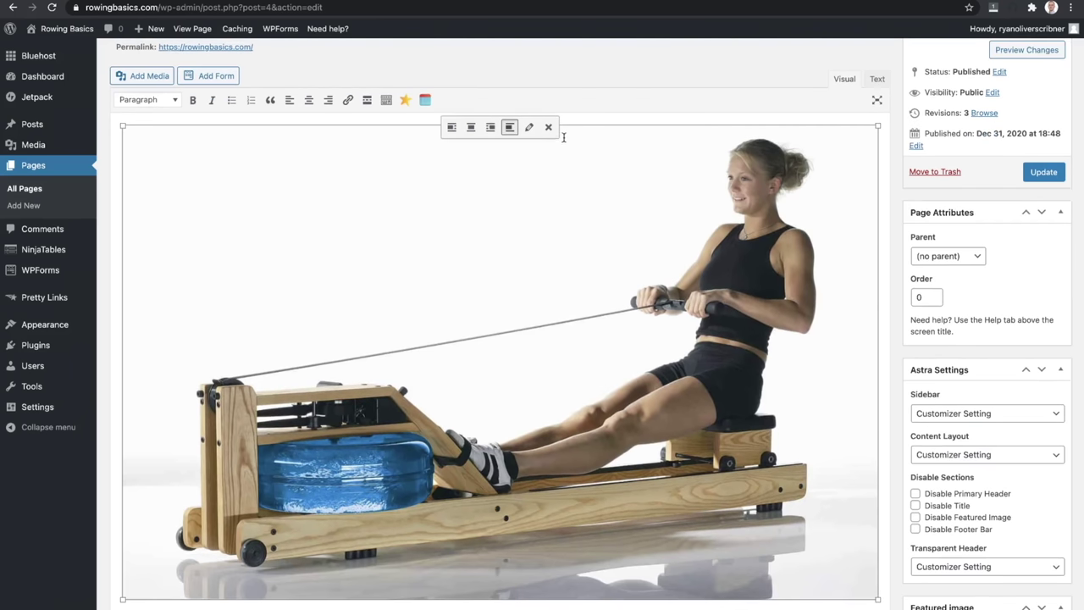
{"action": "left_click", "coordinate": [548, 127]}
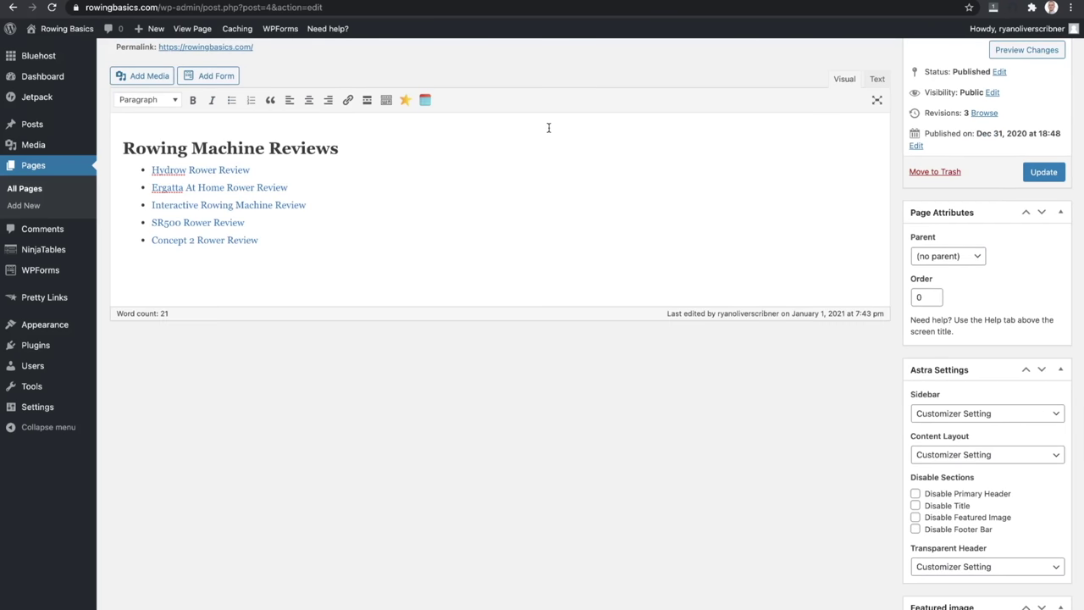
{"action": "scroll", "coordinate": [370, 177], "scroll_direction": "up", "scroll_amount": 1}
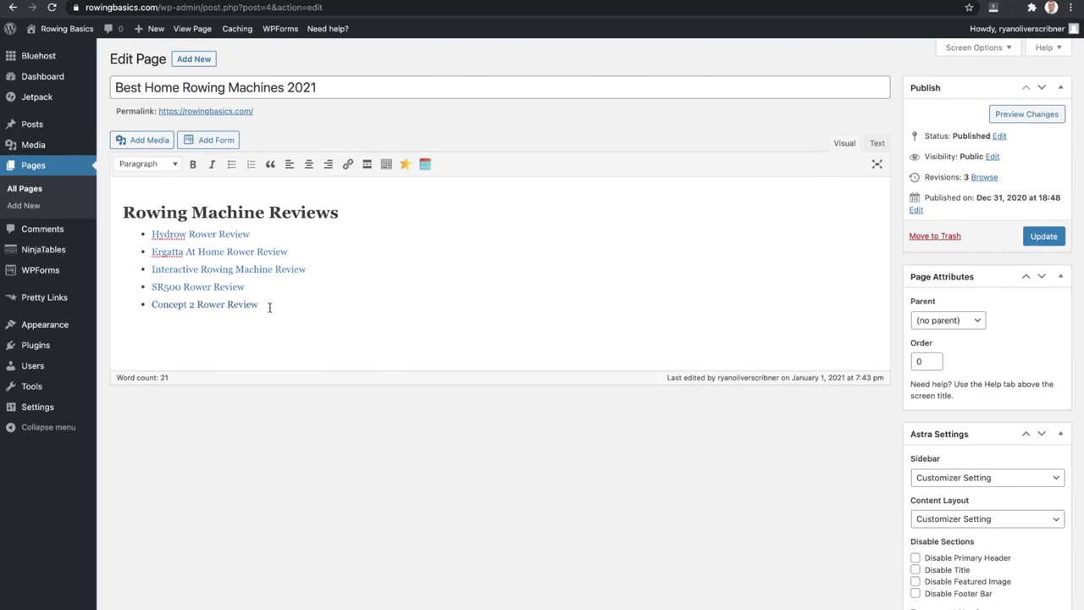
{"action": "key", "text": "ctrl+a"}
{"action": "key", "text": "BackSpace"}
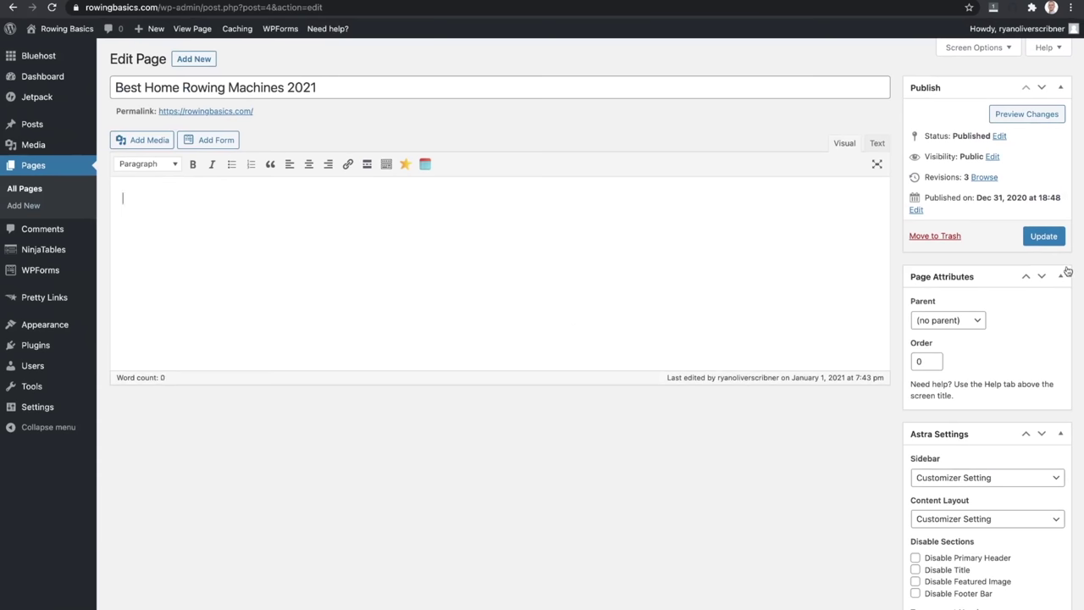
{"action": "left_click", "coordinate": [1048, 241]}
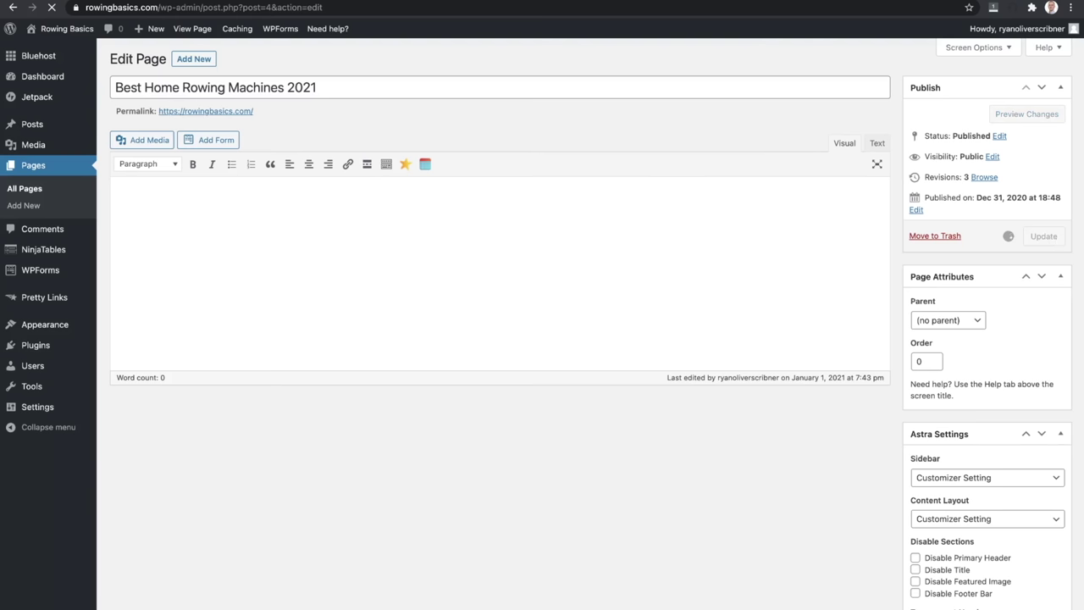
View the live rowingbasics.com homepage in a new tab to check the update, and return to the page editor
{"action": "key", "text": "super+t"}
{"action": "type", "text": "rowin"}
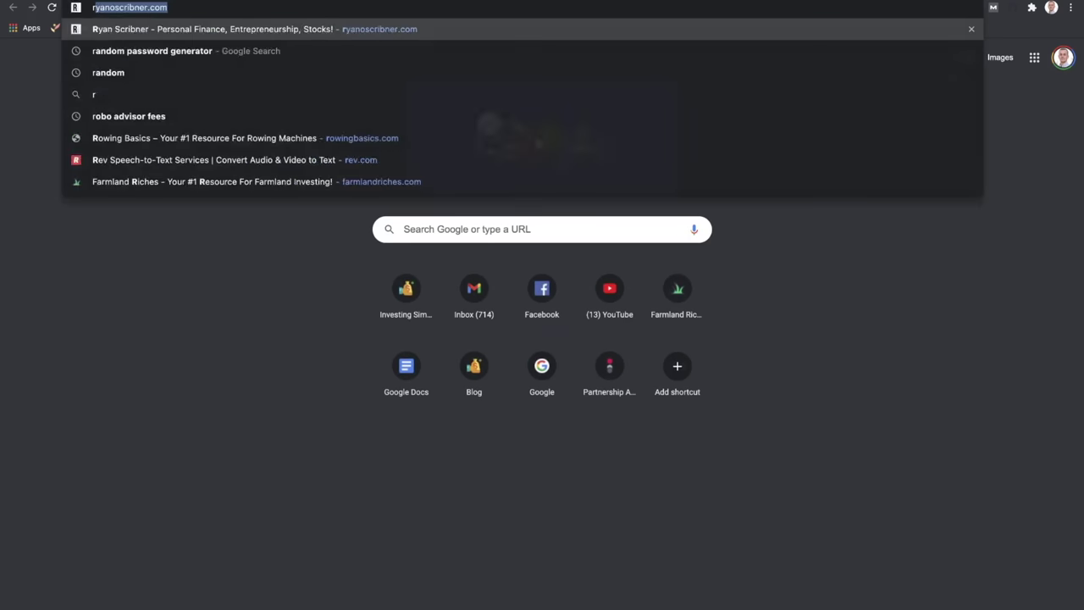
{"action": "key", "text": "Return"}
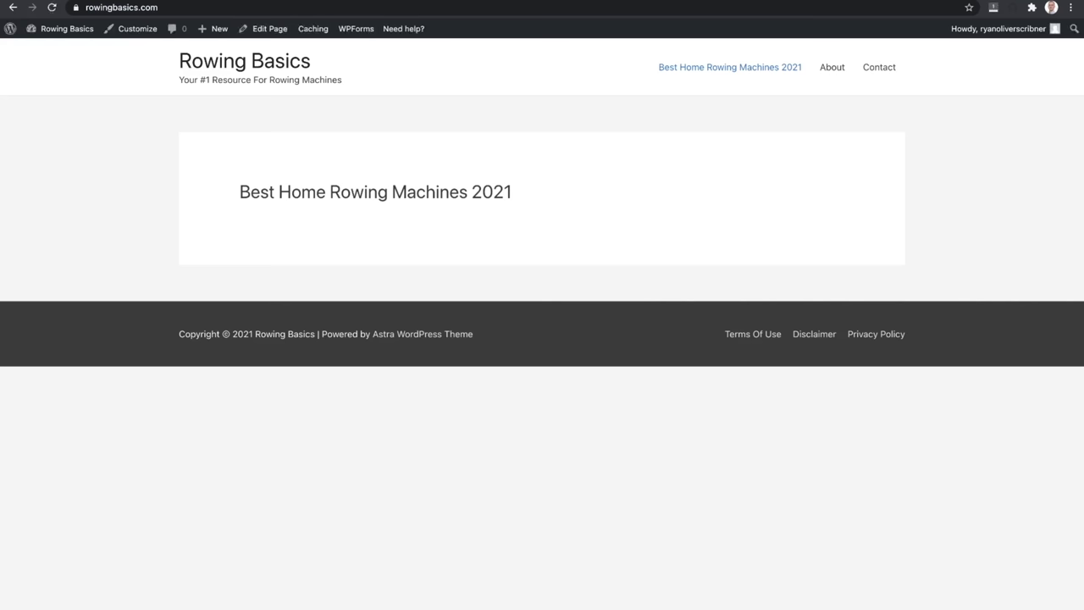
{"action": "key", "text": "super+w"}
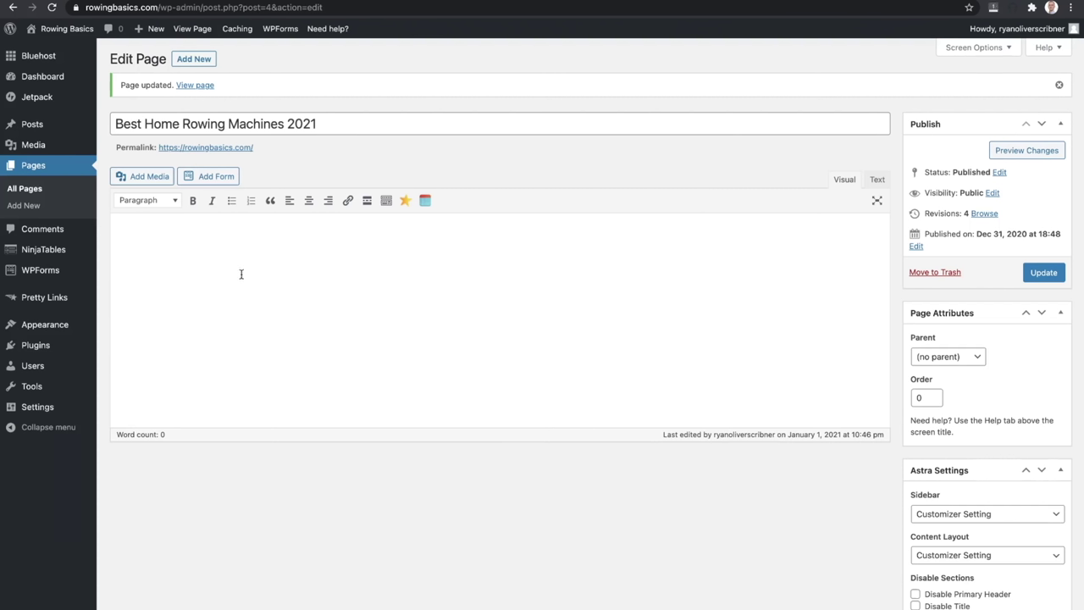
Insert home-rowing-1.jpg from the media library into the page at Full Size, 1592 × 999
{"action": "left_click", "coordinate": [146, 176]}
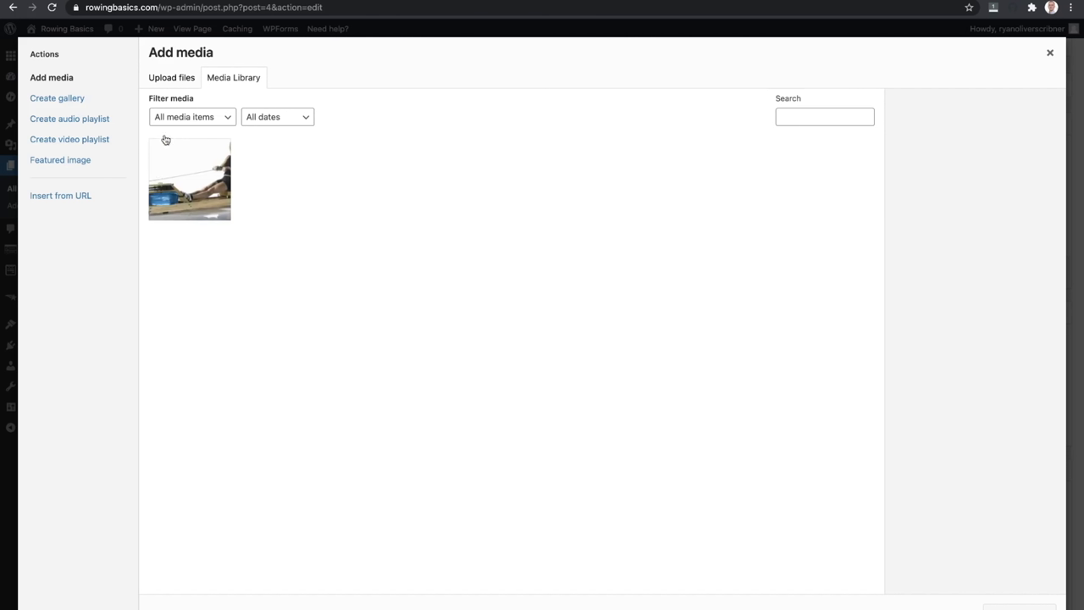
{"action": "left_click", "coordinate": [190, 205]}
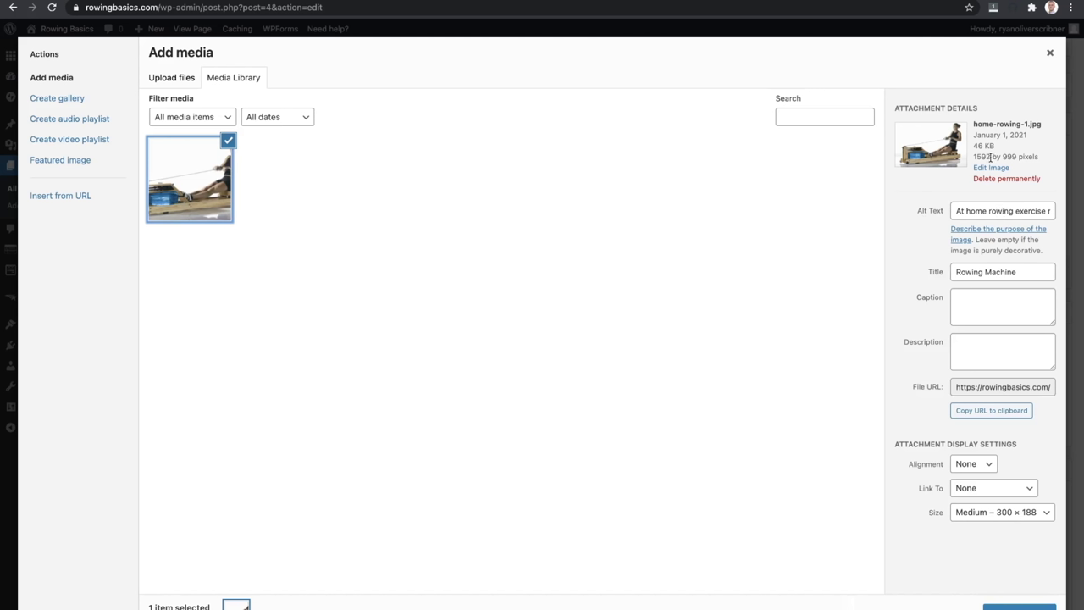
{"action": "left_click_drag", "start_coordinate": [997, 147], "coordinate": [975, 144]}
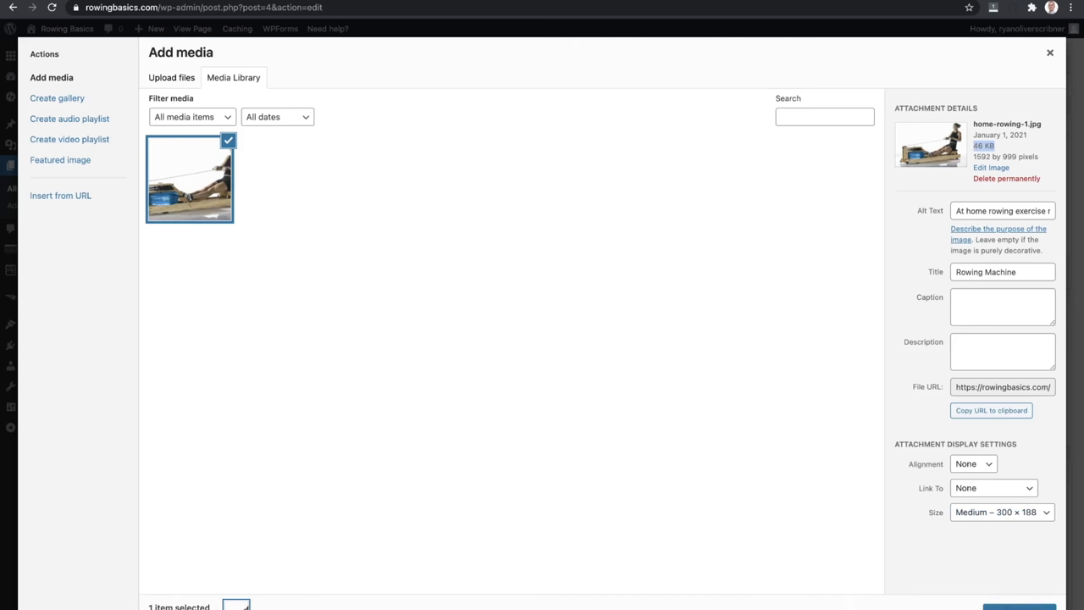
{"action": "left_click", "coordinate": [1002, 518]}
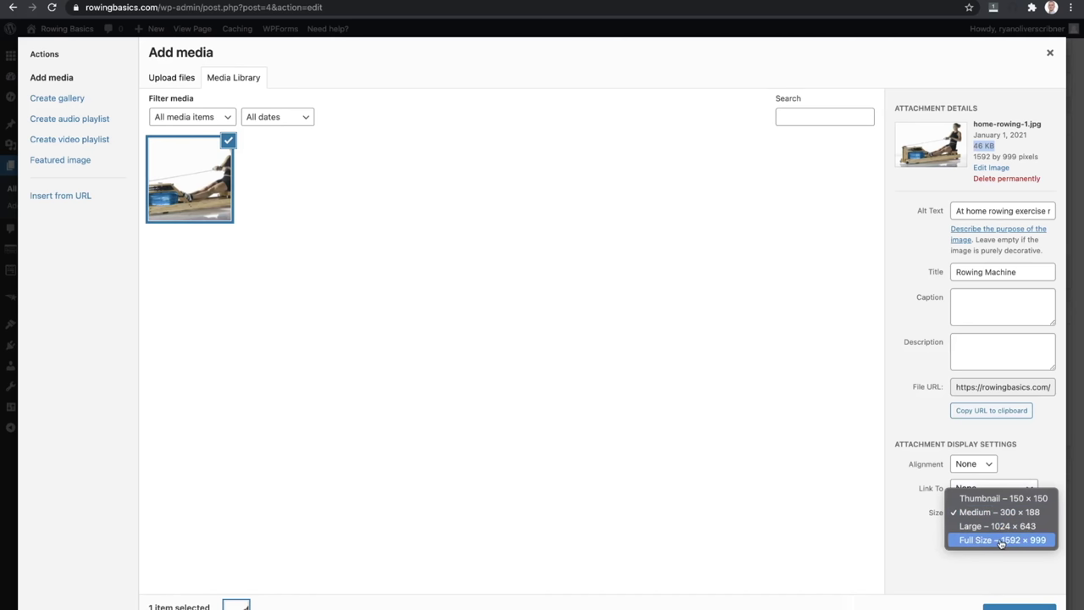
{"action": "left_click", "coordinate": [1001, 540]}
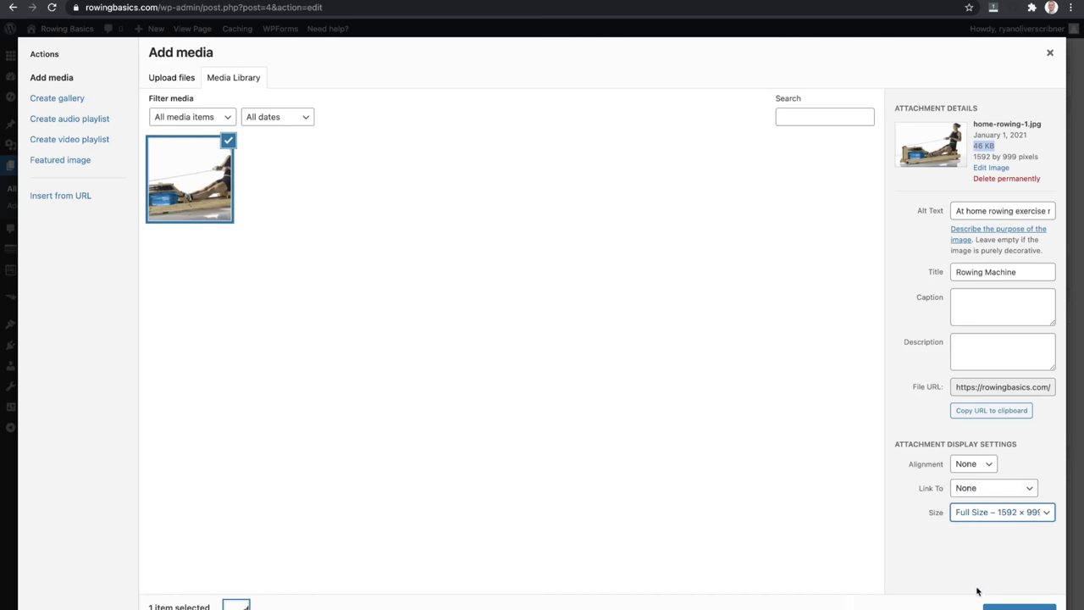
{"action": "left_click", "coordinate": [1008, 607]}
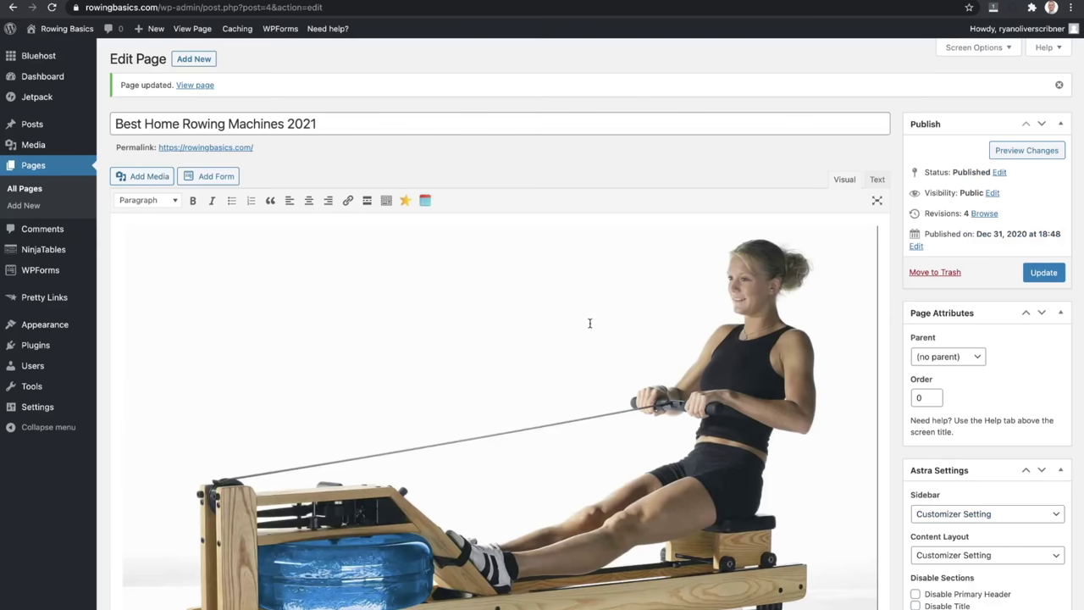
Update the page with the inserted image and reload the live homepage to check it
{"action": "scroll", "coordinate": [630, 297], "scroll_direction": "down", "scroll_amount": 4}
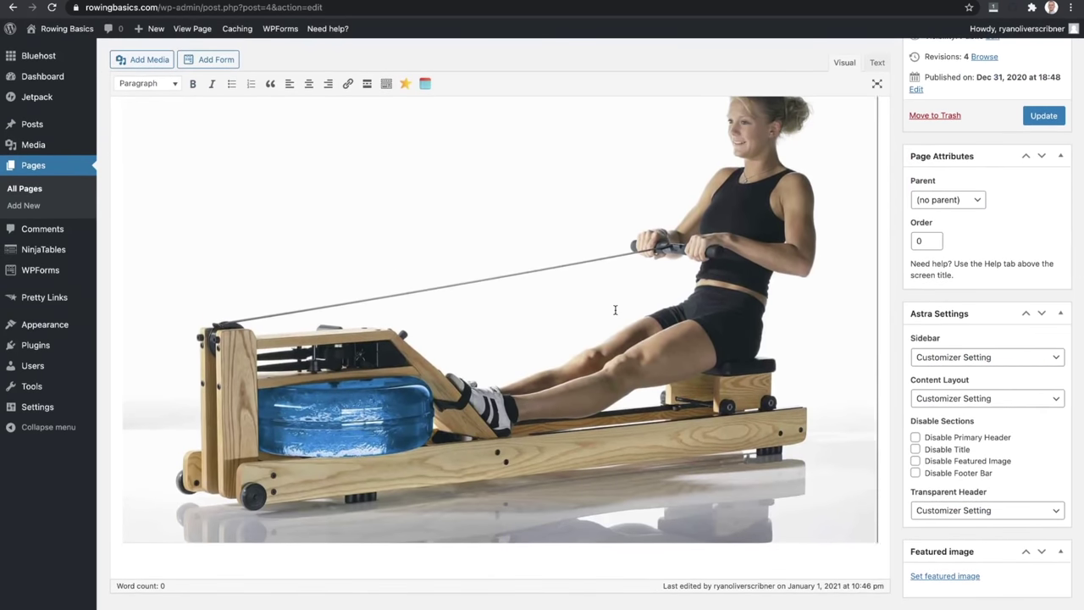
{"action": "scroll", "coordinate": [615, 310], "scroll_direction": "up", "scroll_amount": 4}
{"action": "scroll", "coordinate": [615, 310], "scroll_direction": "down", "scroll_amount": 2}
{"action": "scroll", "coordinate": [615, 310], "scroll_direction": "down", "scroll_amount": 2}
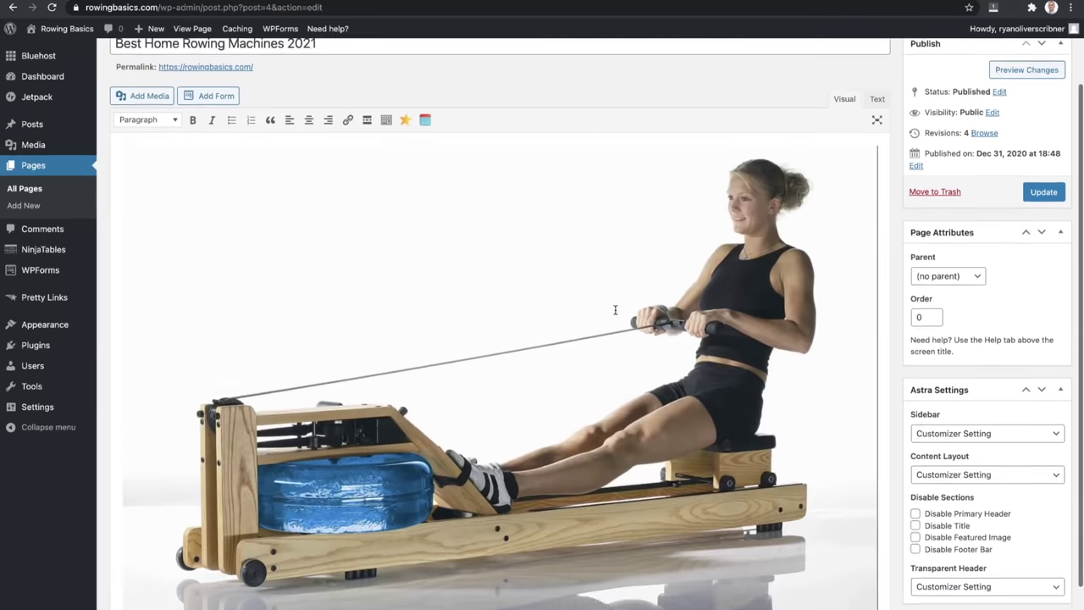
{"action": "left_click", "coordinate": [1044, 143]}
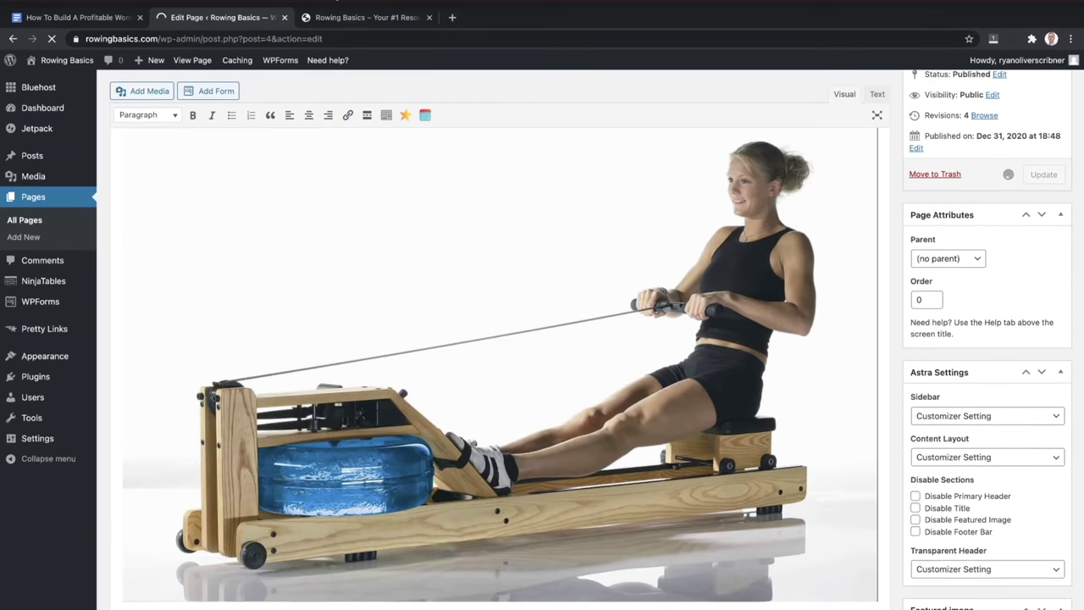
{"action": "left_click", "coordinate": [339, 17]}
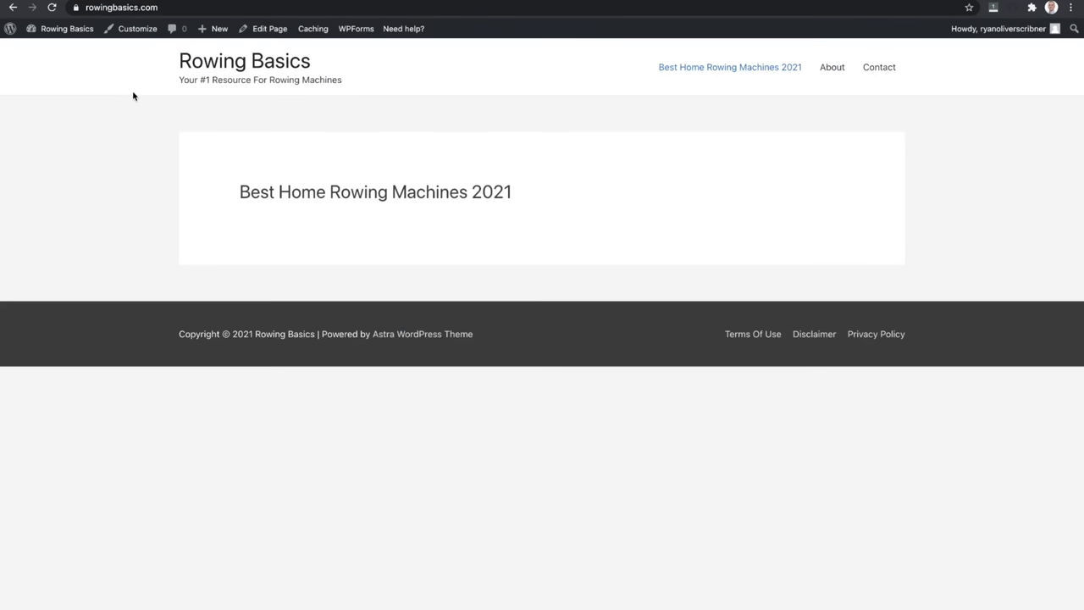
{"action": "left_click", "coordinate": [51, 7]}
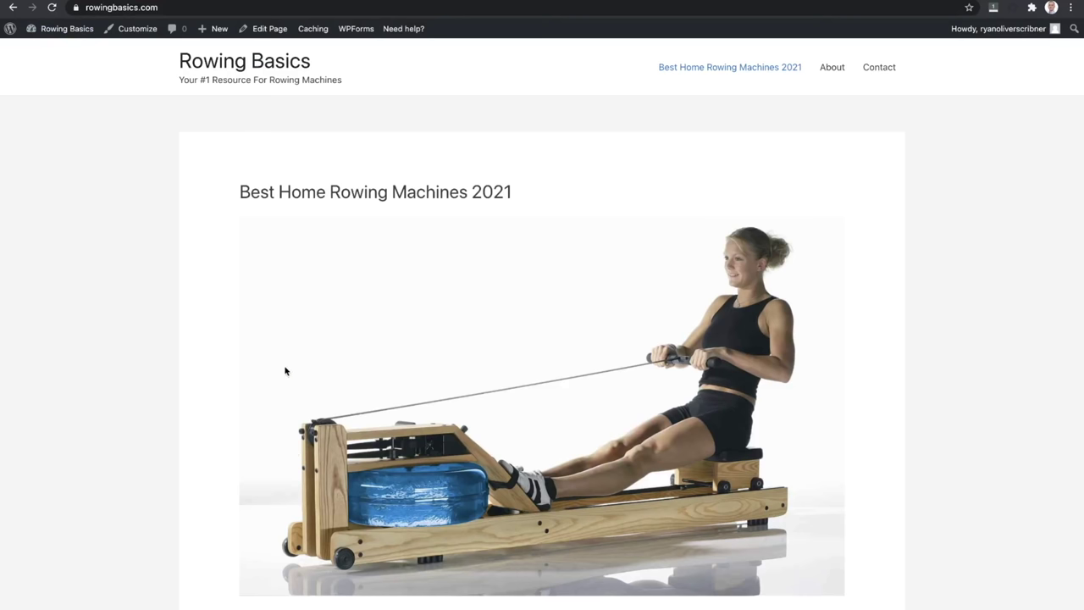
Remove 2021 from the page title so it reads "Best Home Rowing Machines", and update the page
{"action": "left_click_drag", "start_coordinate": [516, 193], "coordinate": [320, 188]}
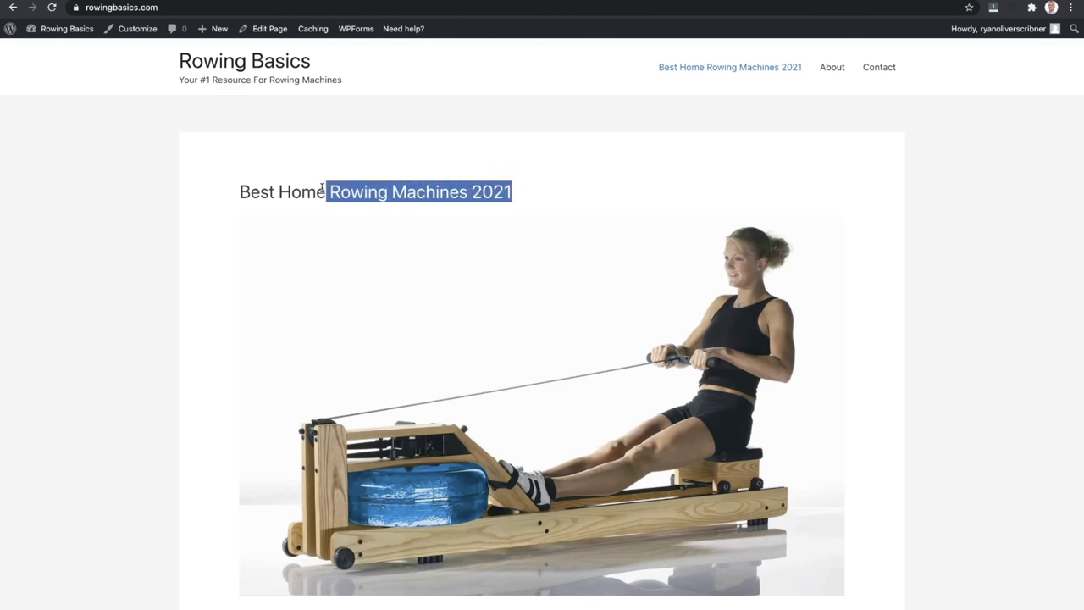
{"action": "left_click", "coordinate": [264, 28]}
{"action": "scroll", "coordinate": [542, 339], "scroll_direction": "down", "scroll_amount": 1}
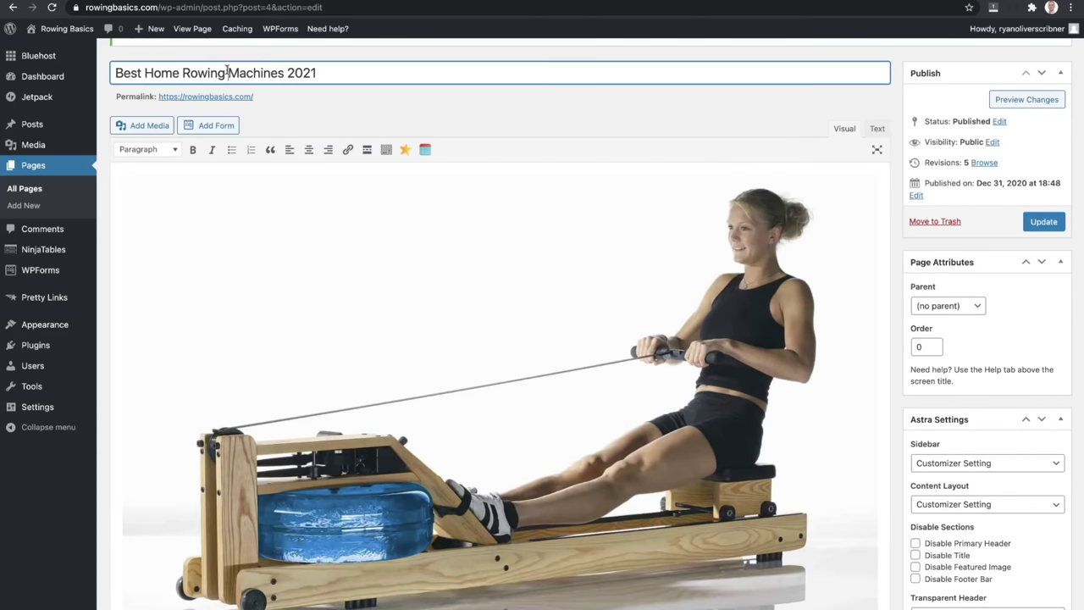
{"action": "triple_click", "coordinate": [227, 122]}
{"action": "double_click", "coordinate": [332, 72]}
{"action": "key", "text": "BackSpace"}
{"action": "key", "text": "BackSpace"}
{"action": "key", "text": "BackSpace"}
{"action": "type", "text": "s"}
{"action": "left_click", "coordinate": [1042, 222]}
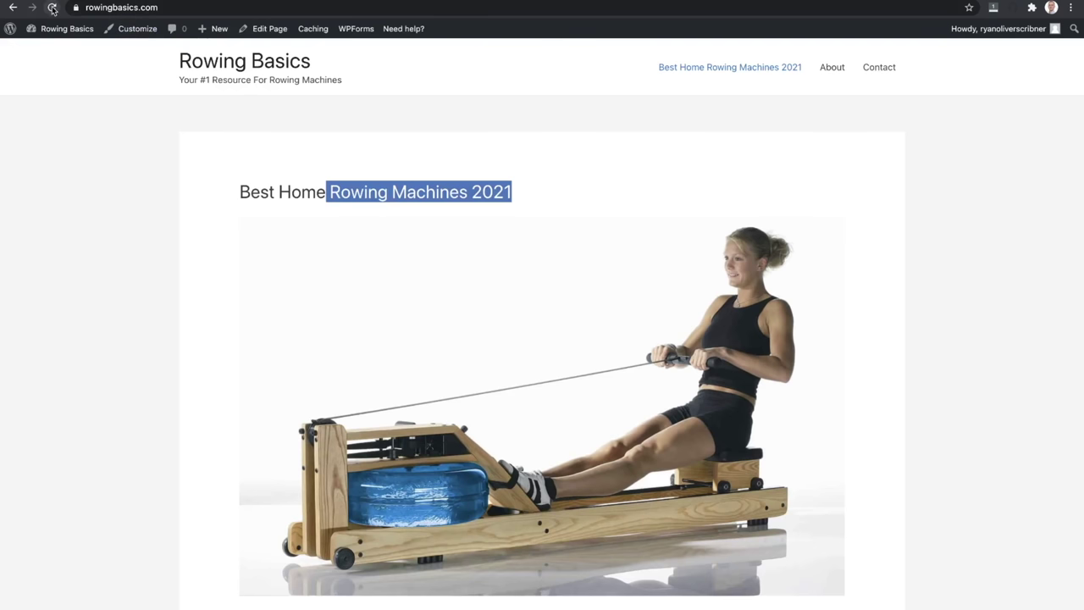
Reload the live homepage to check its title, and return to the page editor at the end of the content
{"action": "left_click", "coordinate": [51, 9]}
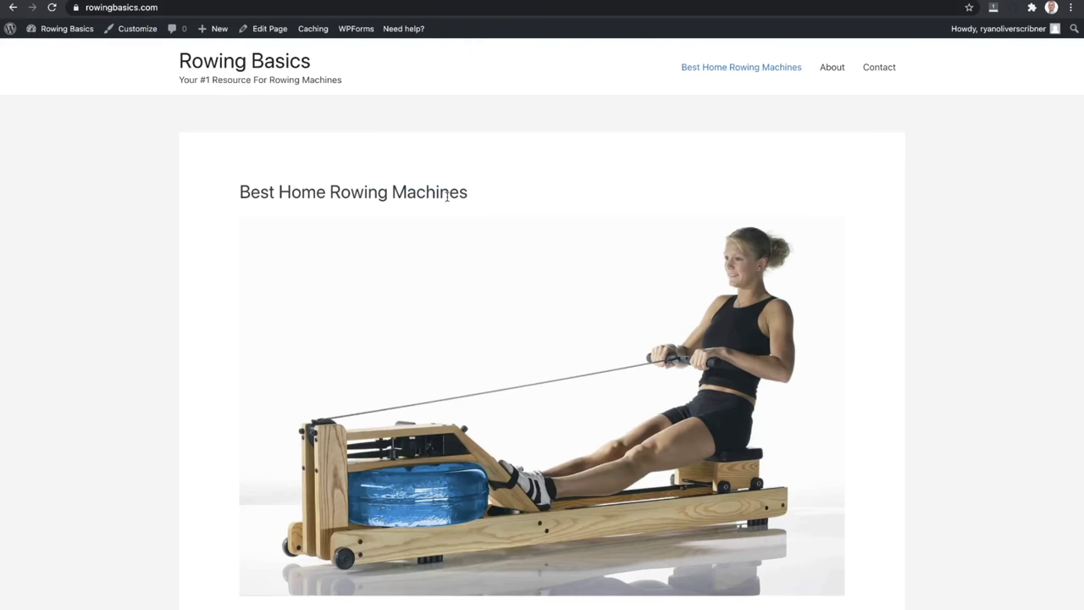
{"action": "scroll", "coordinate": [446, 197], "scroll_direction": "down", "scroll_amount": 2}
{"action": "left_click", "coordinate": [268, 28]}
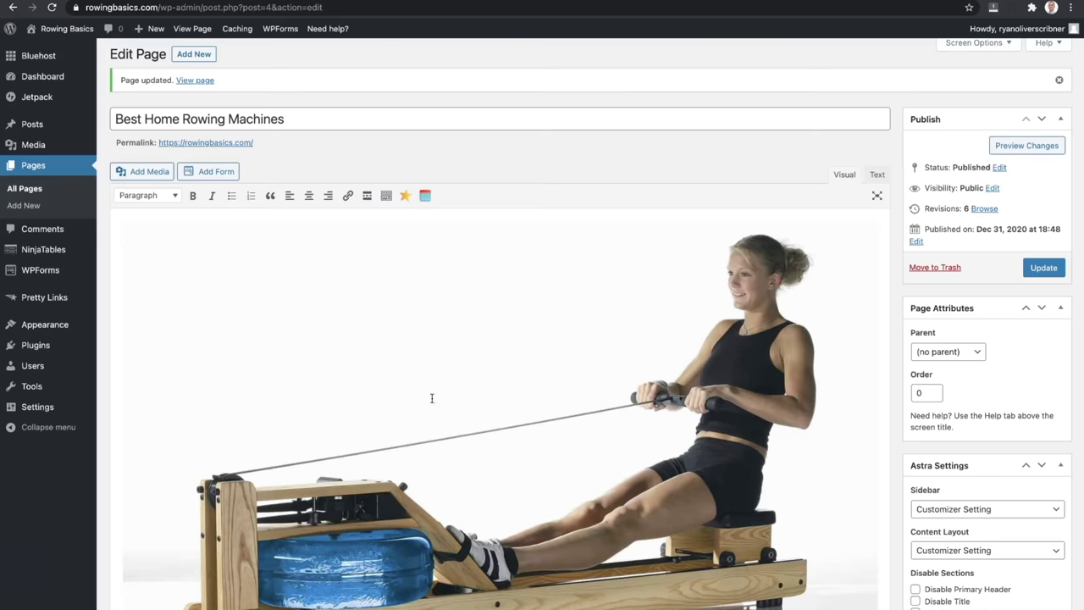
{"action": "scroll", "coordinate": [431, 398], "scroll_direction": "down", "scroll_amount": 3}
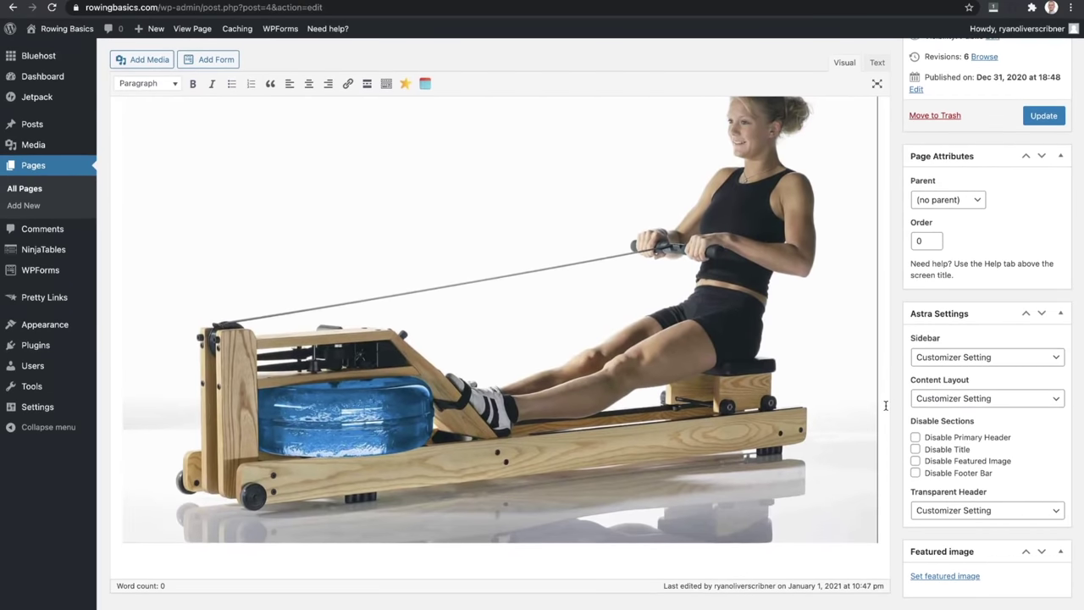
Open farmlandriches.com in place of the live homepage and examine its homepage layout down through the Latest Articles section
{"action": "left_click", "coordinate": [123, 561]}
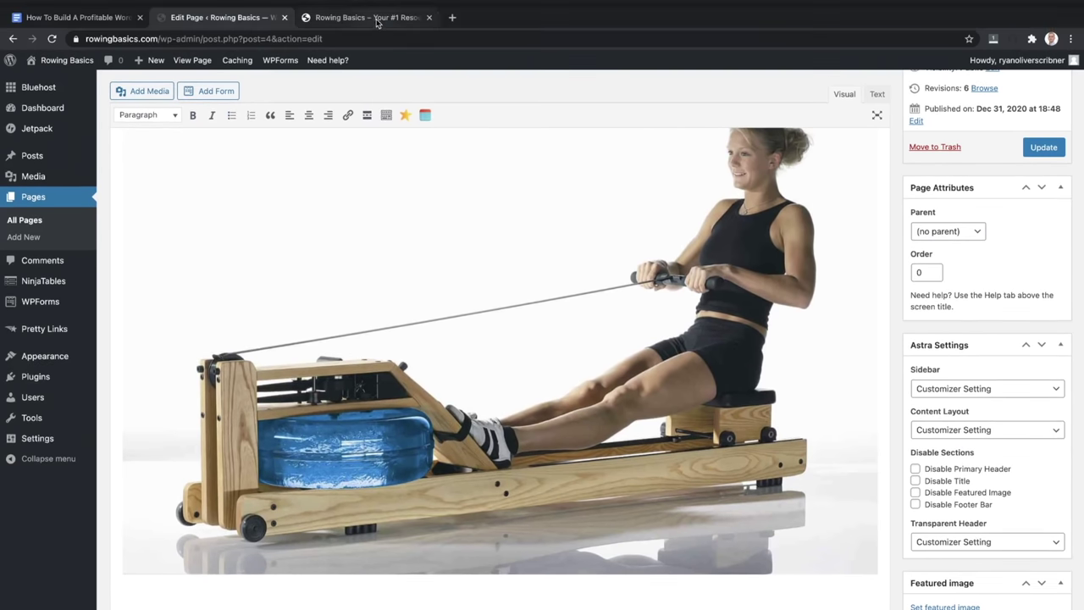
{"action": "left_click", "coordinate": [377, 19]}
{"action": "left_click", "coordinate": [334, 40]}
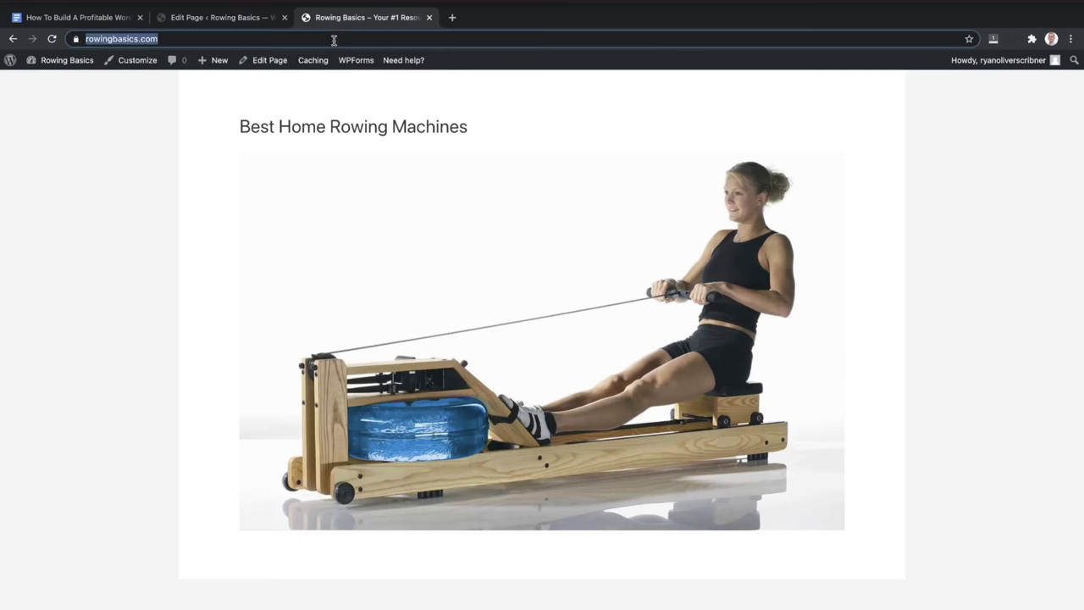
{"action": "type", "text": "far"}
{"action": "key", "text": "Return"}
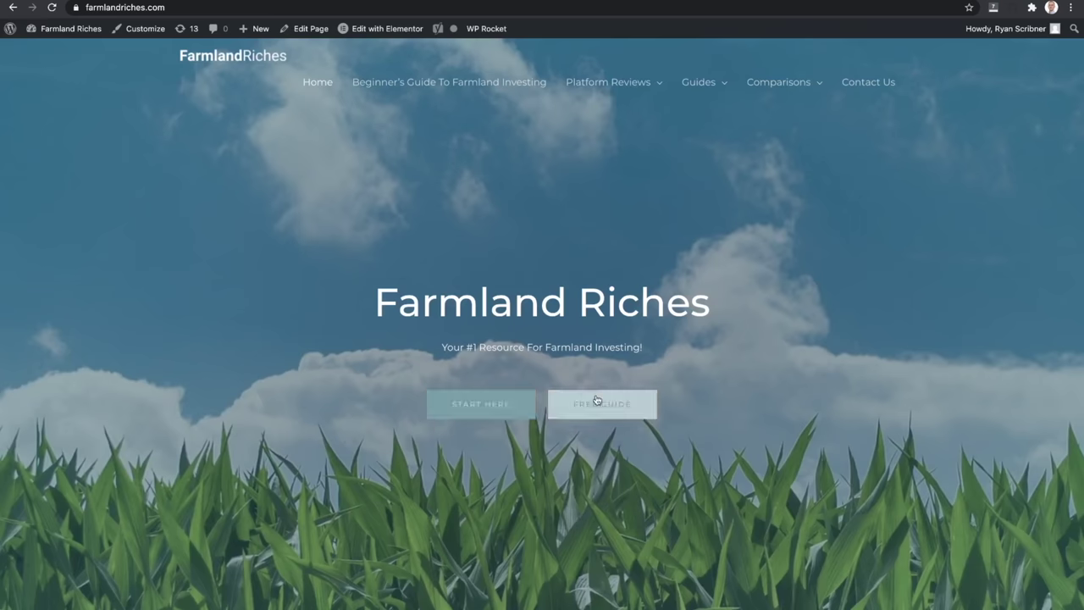
{"action": "scroll", "coordinate": [634, 254], "scroll_direction": "down", "scroll_amount": 10}
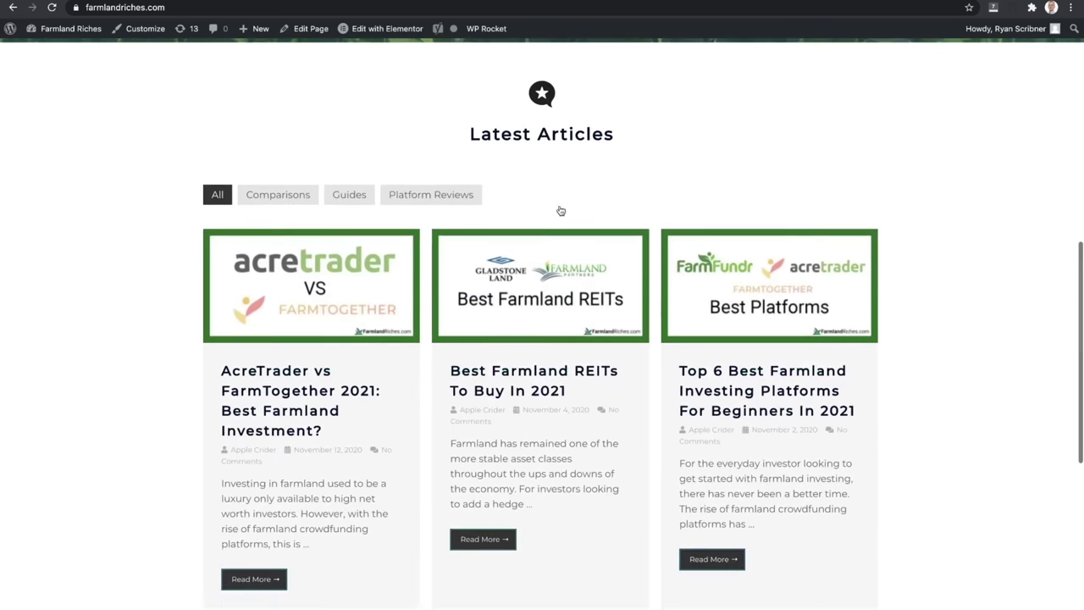
{"action": "scroll", "coordinate": [649, 164], "scroll_direction": "down", "scroll_amount": 6}
{"action": "scroll", "coordinate": [649, 164], "scroll_direction": "up", "scroll_amount": 15}
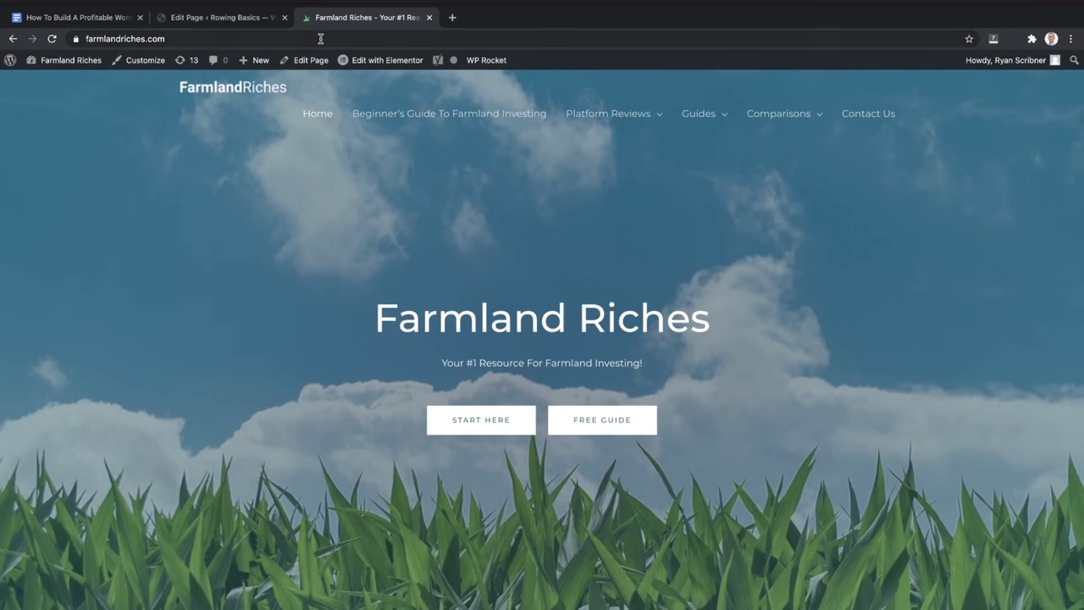
Search Google for "listen money matters" and open the listenmoneymatters.com homepage
{"action": "left_click", "coordinate": [320, 38]}
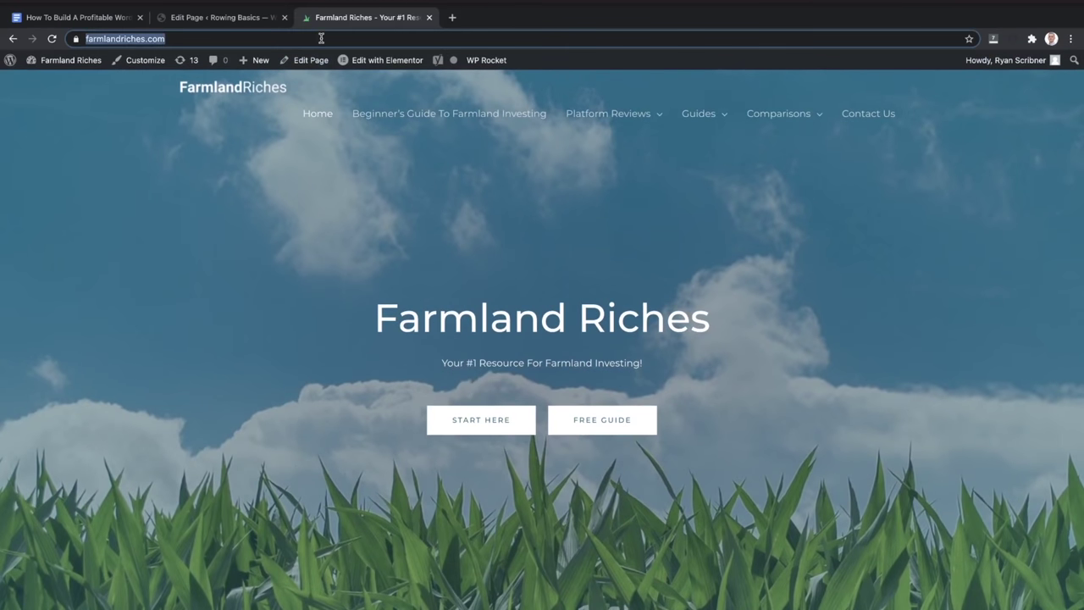
{"action": "type", "text": "listen"}
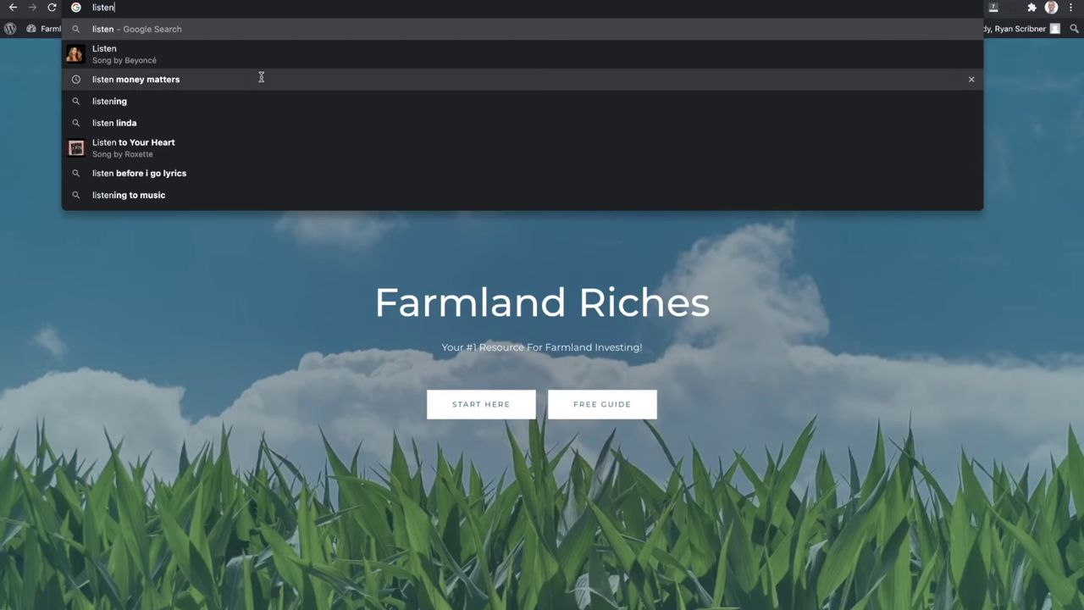
{"action": "left_click", "coordinate": [261, 79]}
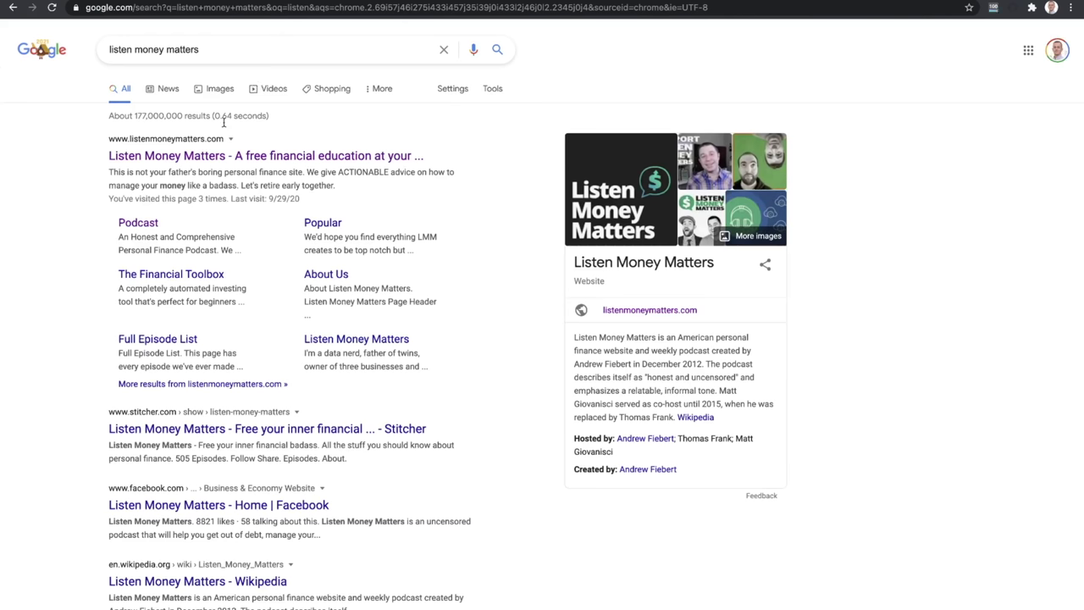
{"action": "left_click", "coordinate": [203, 161]}
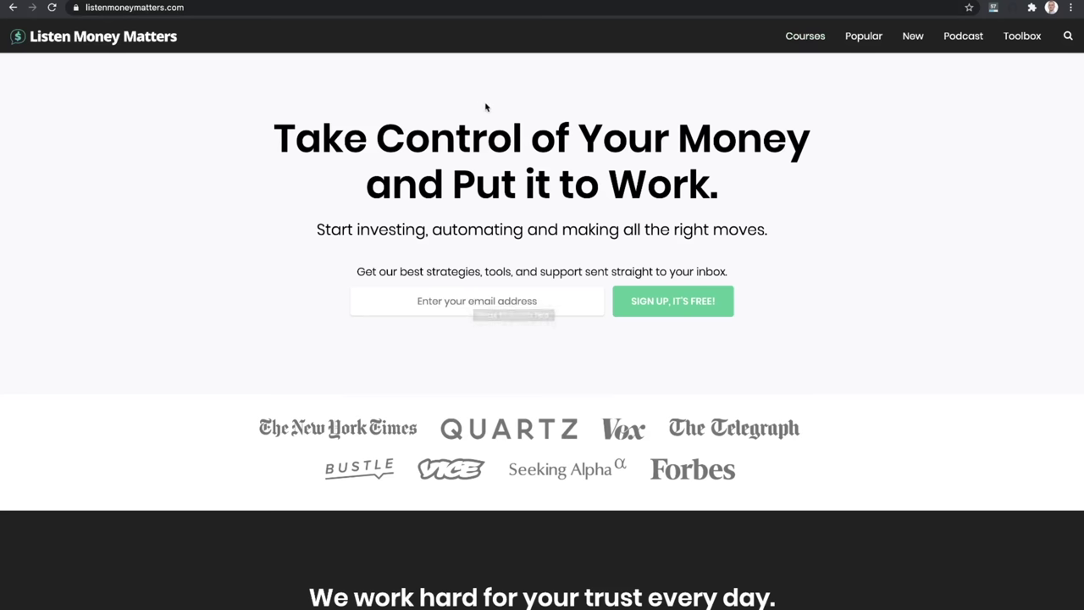
Examine the Listen Money Matters homepage's media logos, trust section, podcast section, and Ultimate Guides and Strategies cards
{"action": "scroll", "coordinate": [485, 107], "scroll_direction": "down", "scroll_amount": 3}
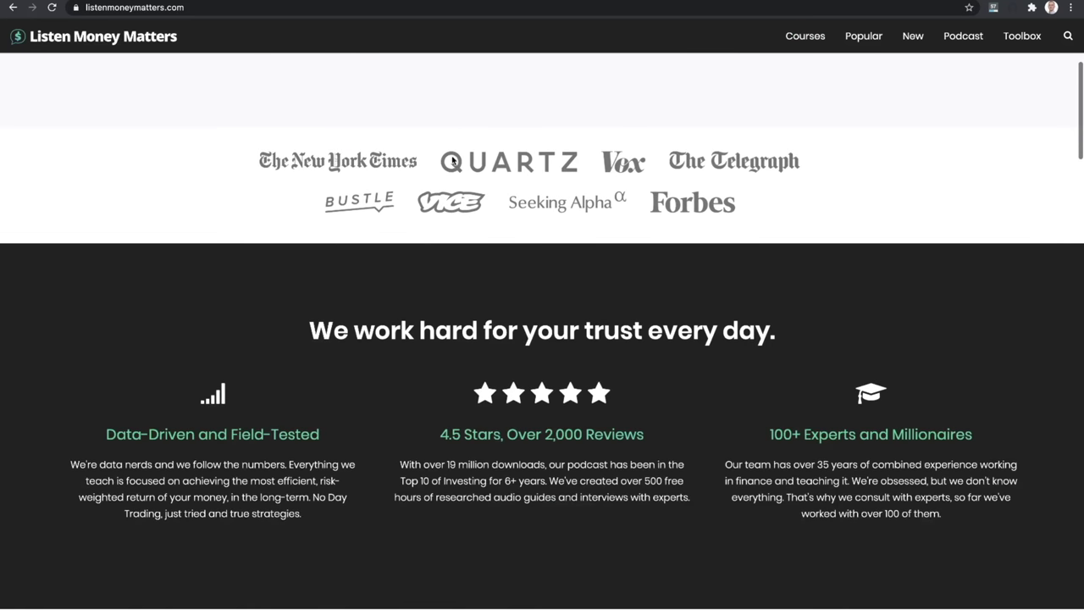
{"action": "scroll", "coordinate": [513, 412], "scroll_direction": "down", "scroll_amount": 10}
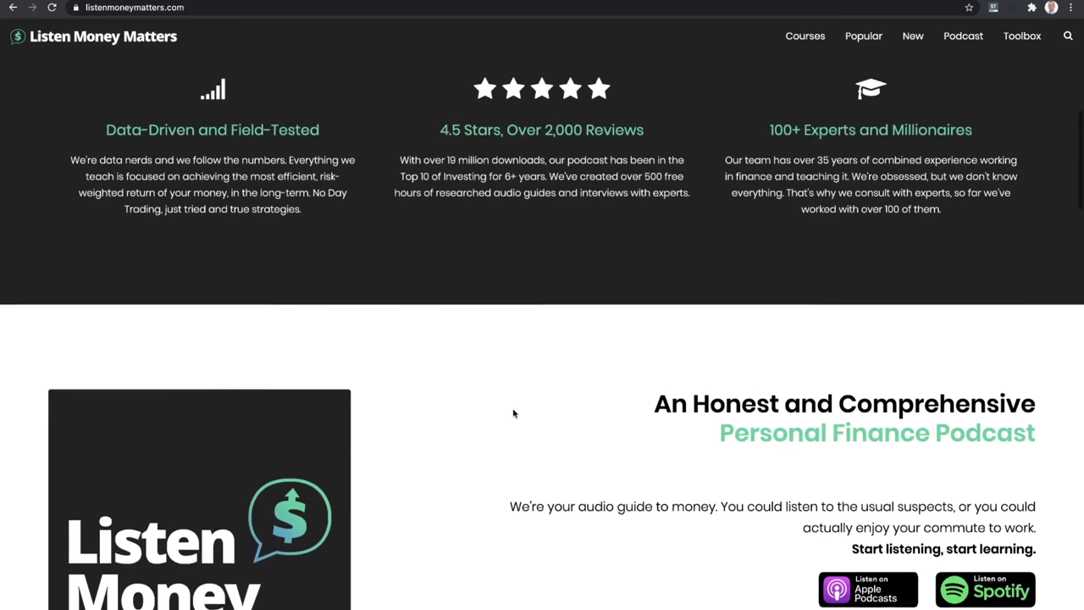
{"action": "scroll", "coordinate": [512, 413], "scroll_direction": "down", "scroll_amount": 3}
{"action": "scroll", "coordinate": [512, 412], "scroll_direction": "up", "scroll_amount": 2}
{"action": "scroll", "coordinate": [512, 413], "scroll_direction": "down", "scroll_amount": 5}
{"action": "scroll", "coordinate": [512, 412], "scroll_direction": "down", "scroll_amount": 11}
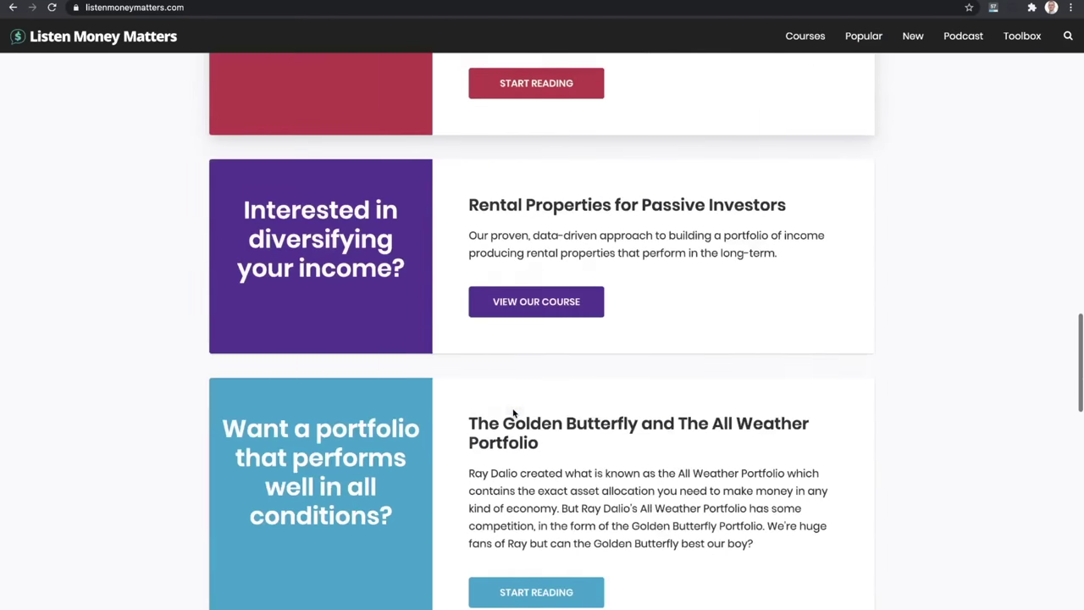
{"action": "scroll", "coordinate": [512, 413], "scroll_direction": "up", "scroll_amount": 3}
{"action": "scroll", "coordinate": [512, 412], "scroll_direction": "up", "scroll_amount": 15}
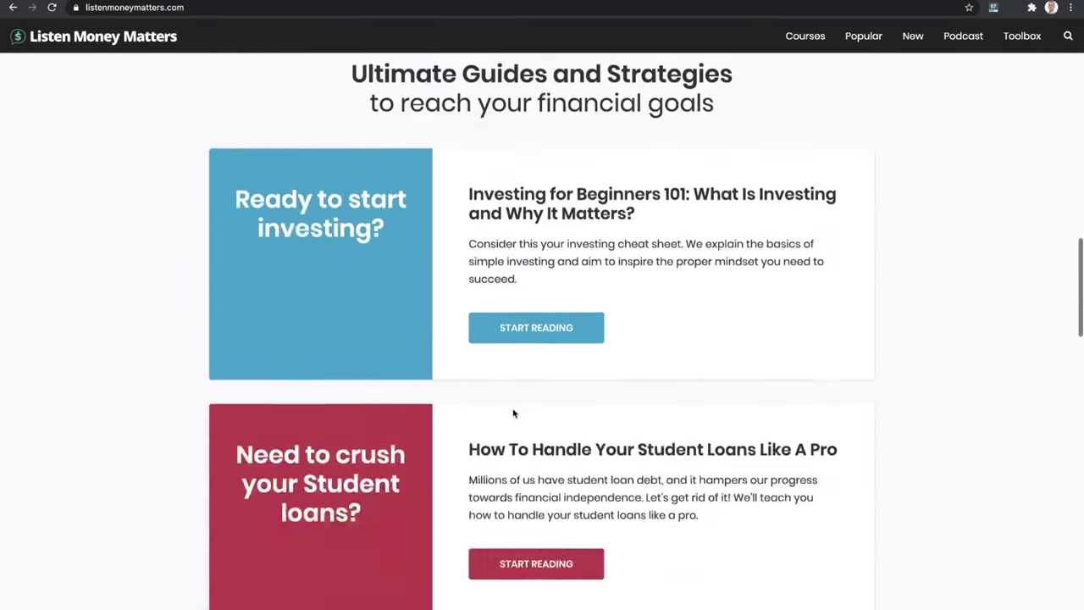
{"action": "scroll", "coordinate": [512, 413], "scroll_direction": "down", "scroll_amount": 7}
{"action": "scroll", "coordinate": [688, 279], "scroll_direction": "up", "scroll_amount": 1}
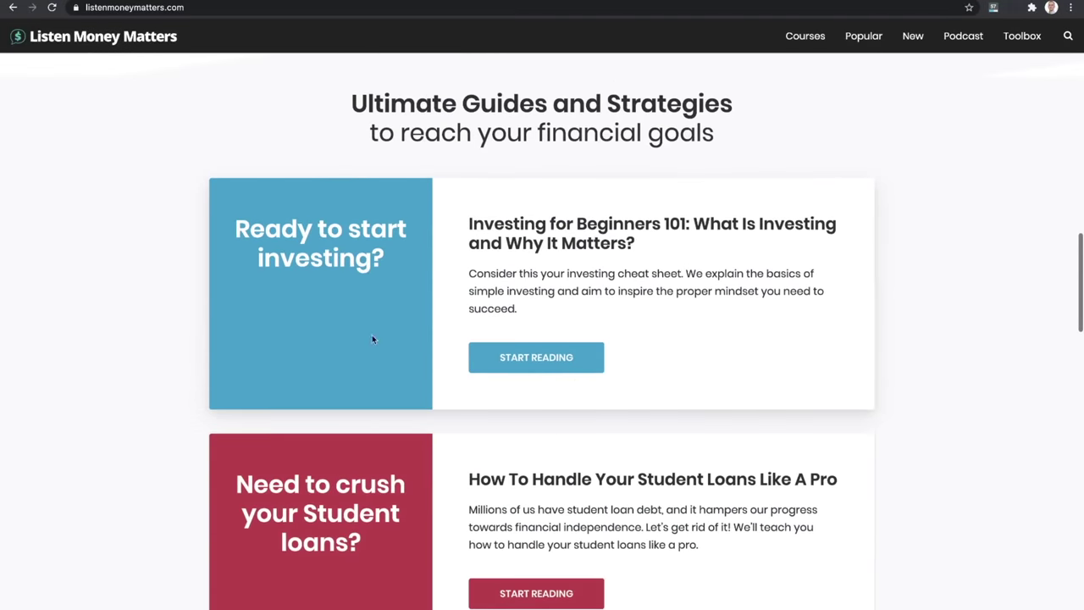
{"action": "scroll", "coordinate": [562, 373], "scroll_direction": "down", "scroll_amount": 2}
{"action": "scroll", "coordinate": [562, 373], "scroll_direction": "down", "scroll_amount": 15}
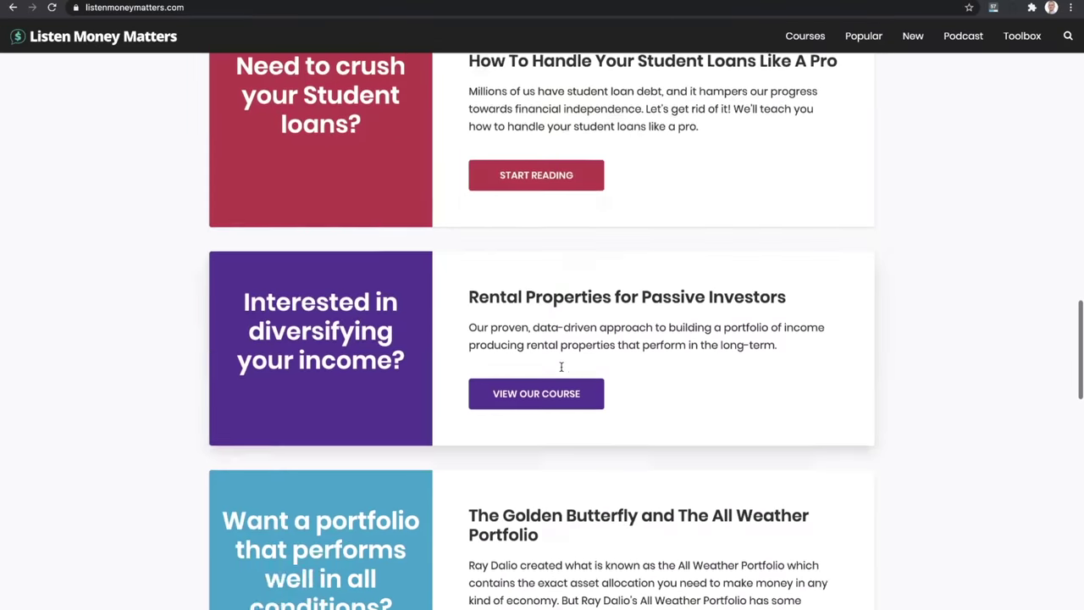
Examine the "Honest reviews of the tools we love" section and the footer links on the Listen Money Matters homepage
{"action": "scroll", "coordinate": [513, 327], "scroll_direction": "down", "scroll_amount": 2}
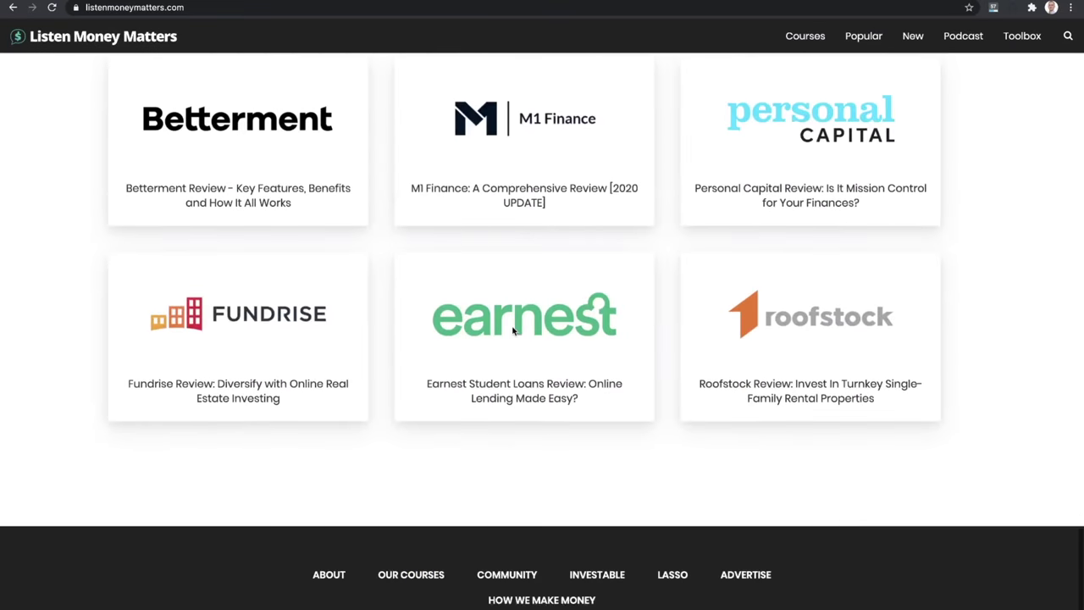
{"action": "scroll", "coordinate": [513, 331], "scroll_direction": "up", "scroll_amount": 3}
{"action": "scroll", "coordinate": [675, 404], "scroll_direction": "down", "scroll_amount": 2}
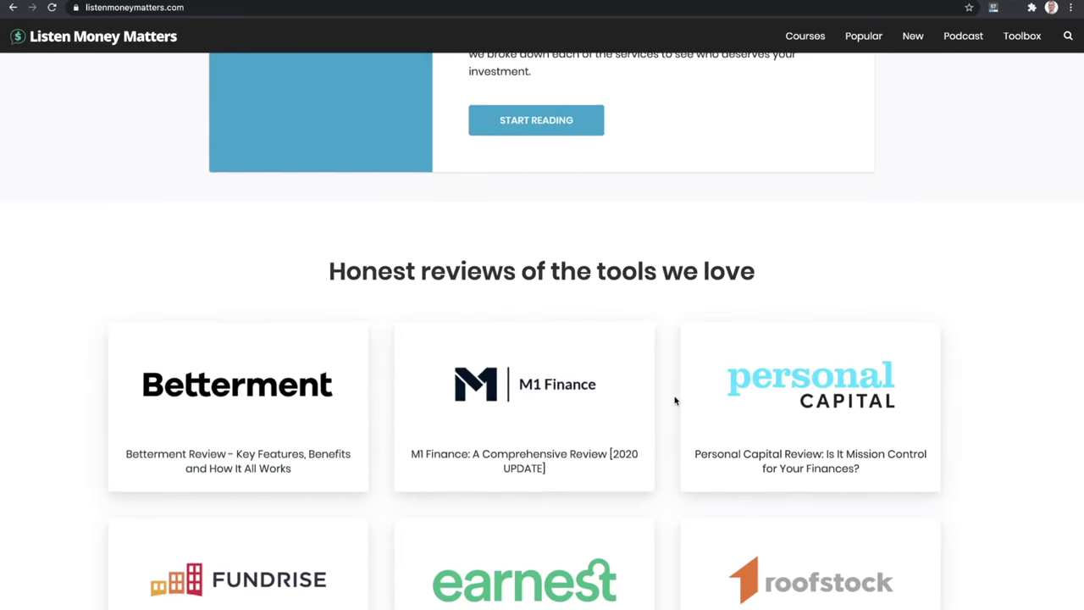
{"action": "scroll", "coordinate": [525, 361], "scroll_direction": "down", "scroll_amount": 1}
{"action": "scroll", "coordinate": [525, 361], "scroll_direction": "down", "scroll_amount": 1}
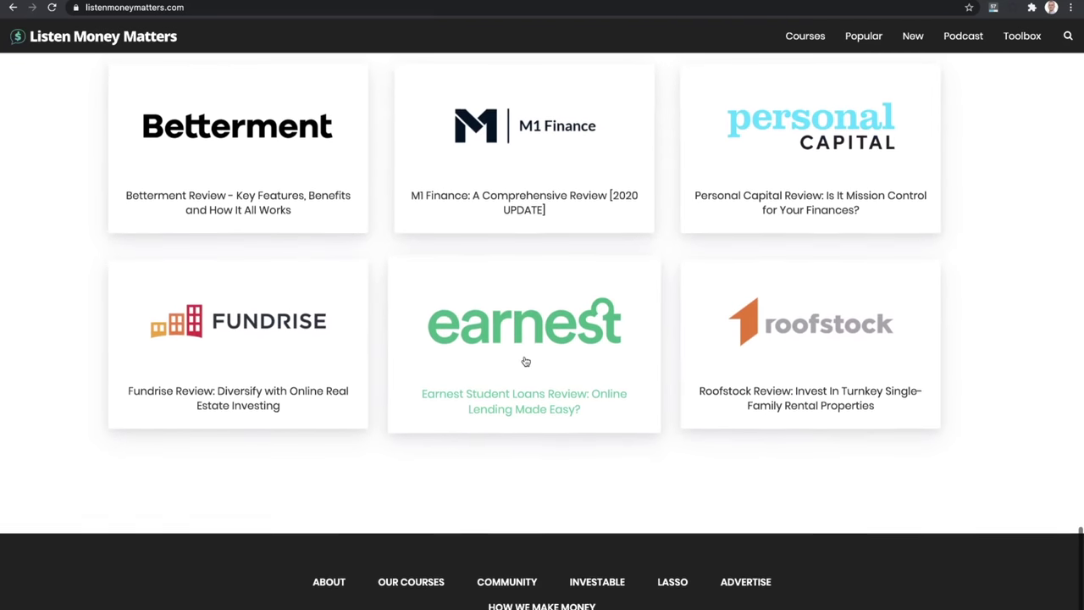
{"action": "scroll", "coordinate": [500, 336], "scroll_direction": "down", "scroll_amount": 2}
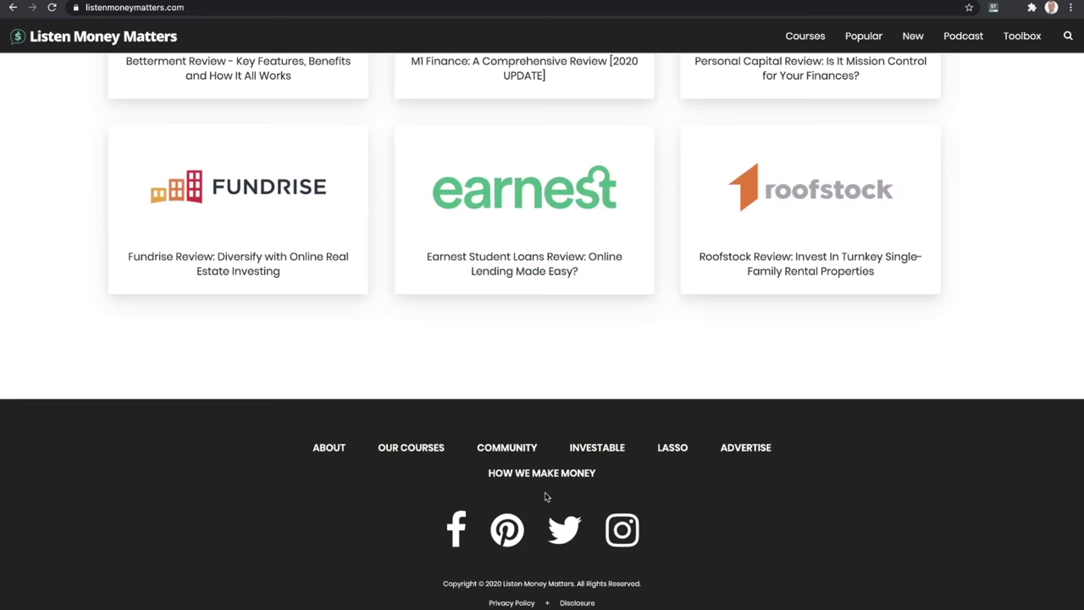
{"action": "scroll", "coordinate": [546, 497], "scroll_direction": "up", "scroll_amount": 20}
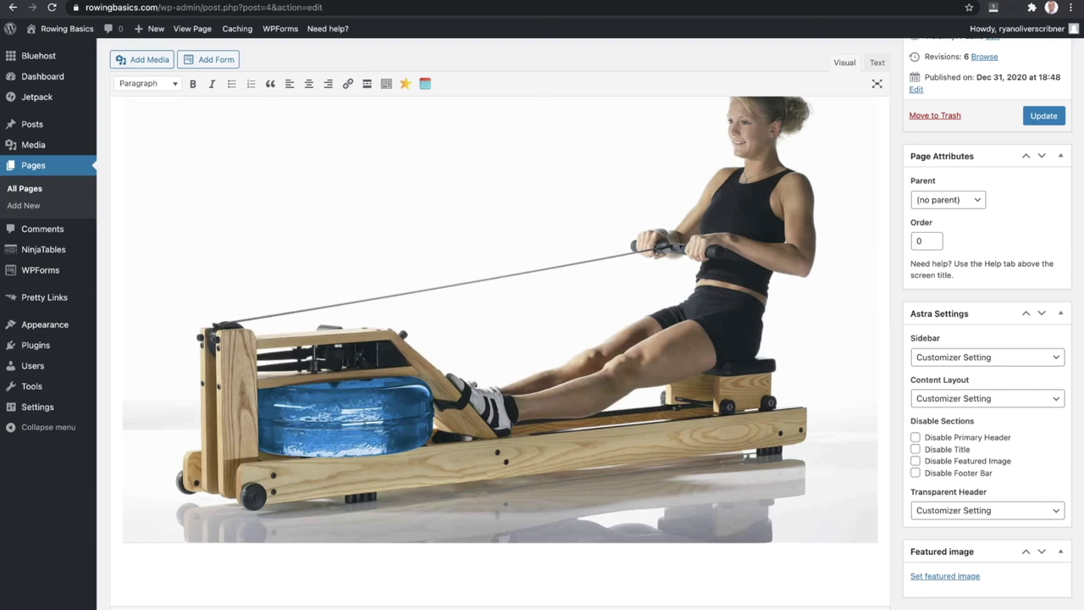
Open the live rowingbasics.com homepage in a new tab, and load farmlandriches.com there to compare the designs
{"action": "right_click", "coordinate": [319, 0]}
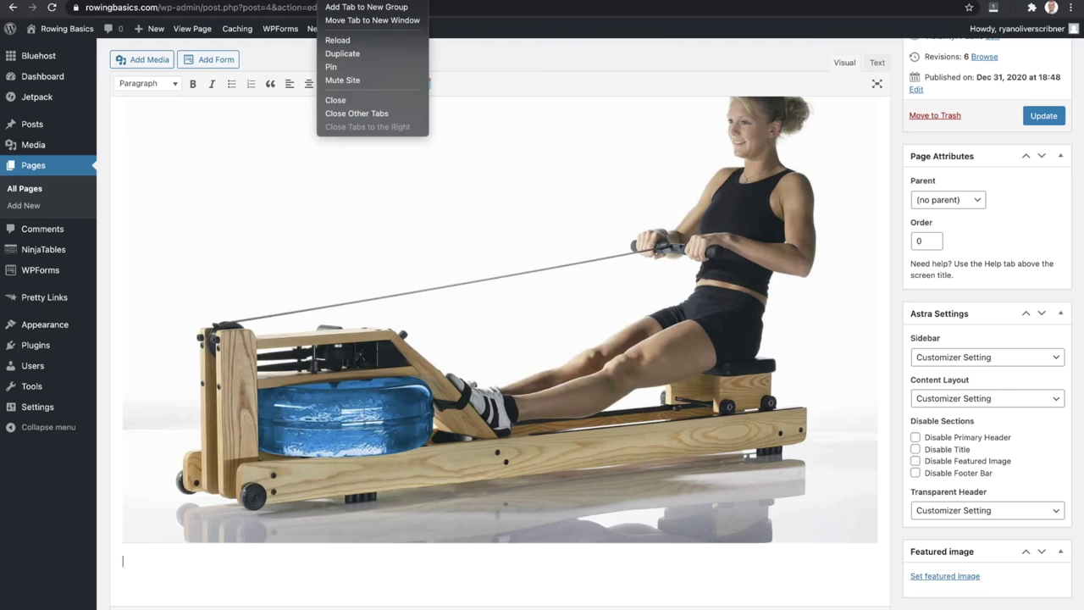
{"action": "left_click", "coordinate": [123, 561]}
{"action": "key", "text": "ctrl+t"}
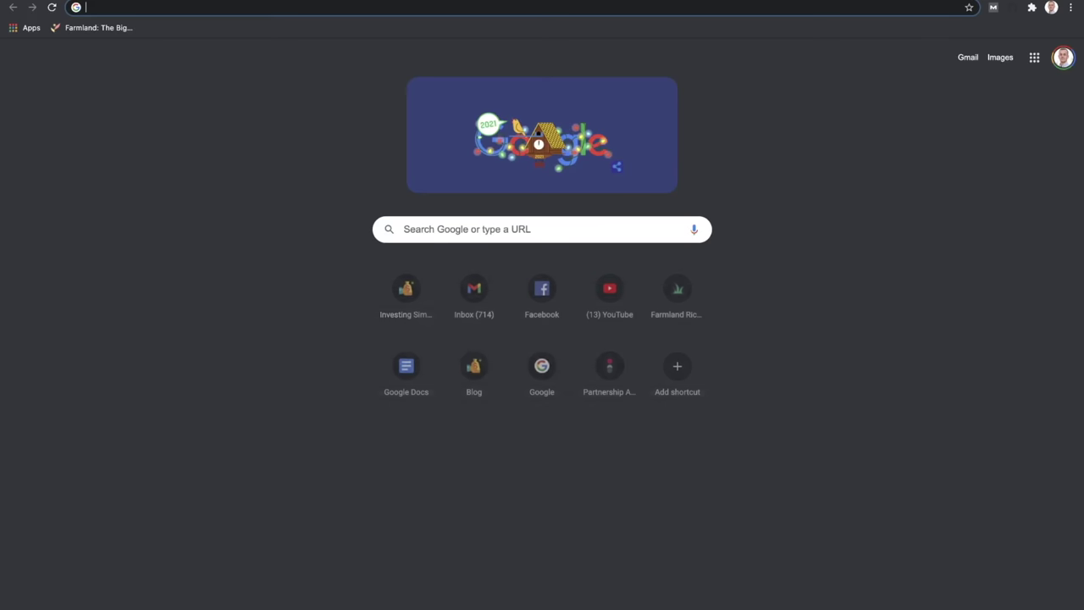
{"action": "type", "text": "ro"}
{"action": "key", "text": "Return"}
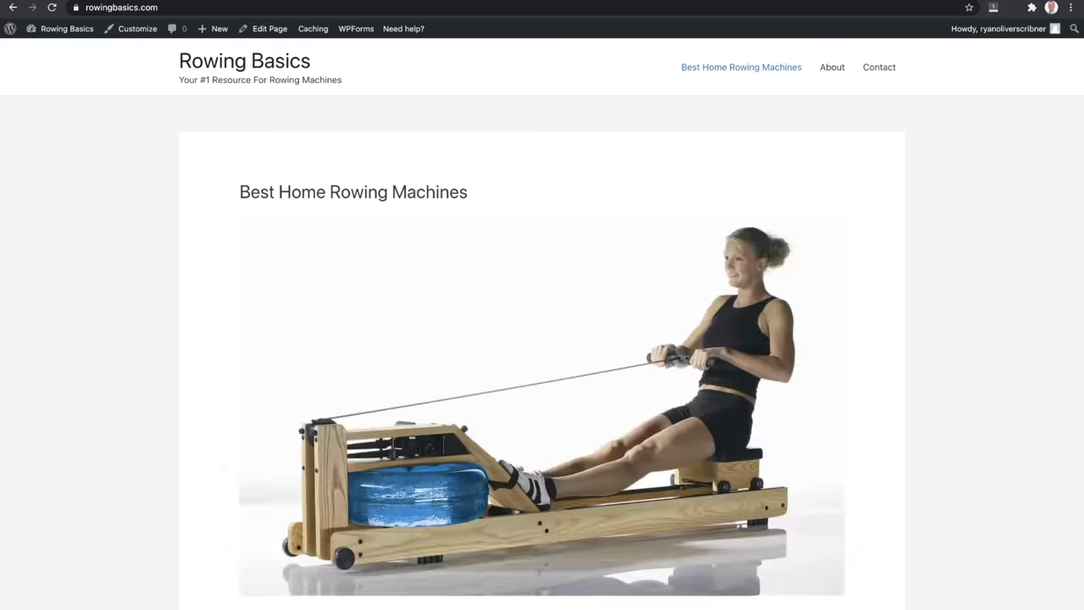
{"action": "left_click", "coordinate": [290, 8]}
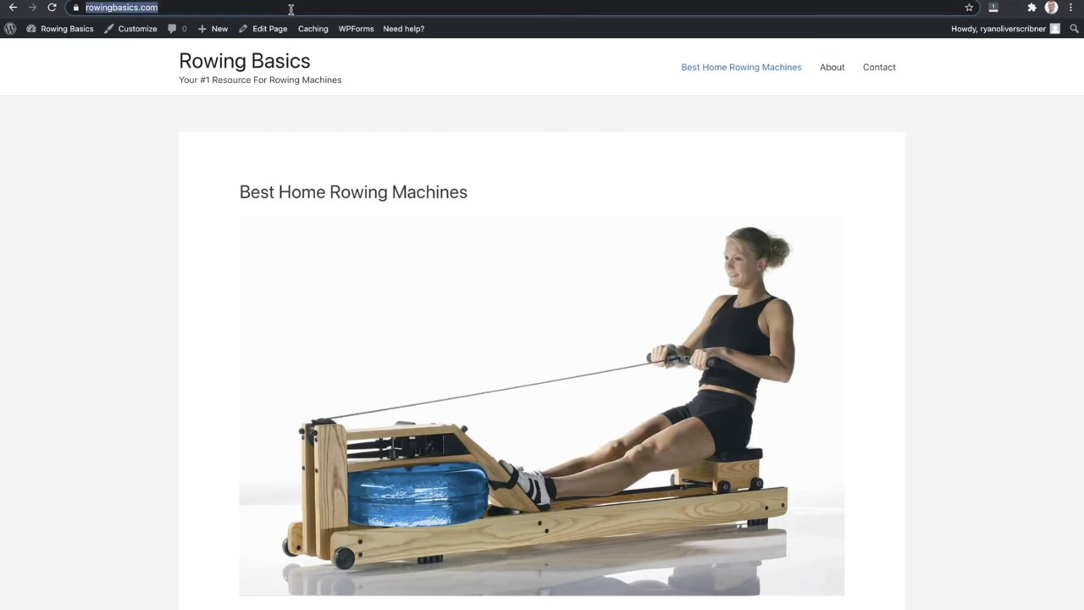
{"action": "type", "text": "far"}
{"action": "key", "text": "Return"}
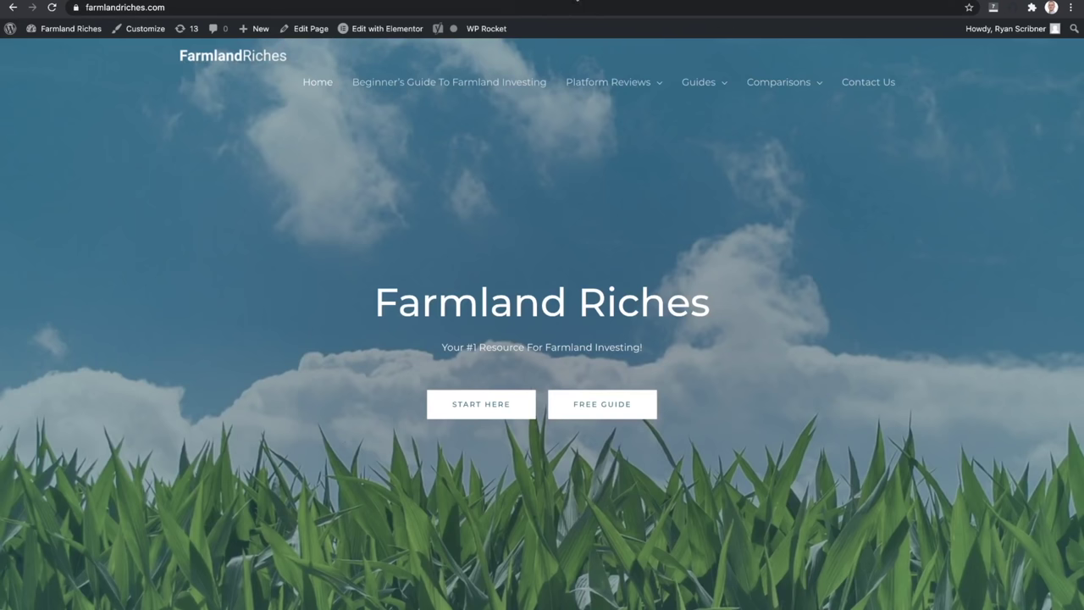
Look through the Listen Money Matters homepage down to its footer once more, and close its tab to return to the page editor
{"action": "left_click", "coordinate": [584, 1]}
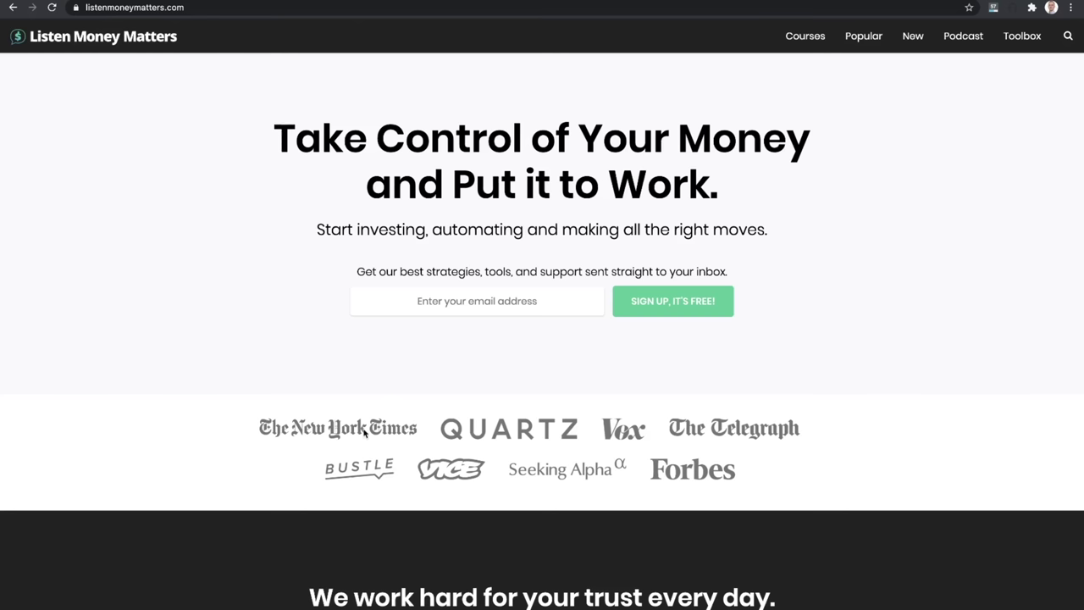
{"action": "scroll", "coordinate": [442, 208], "scroll_direction": "down", "scroll_amount": 3}
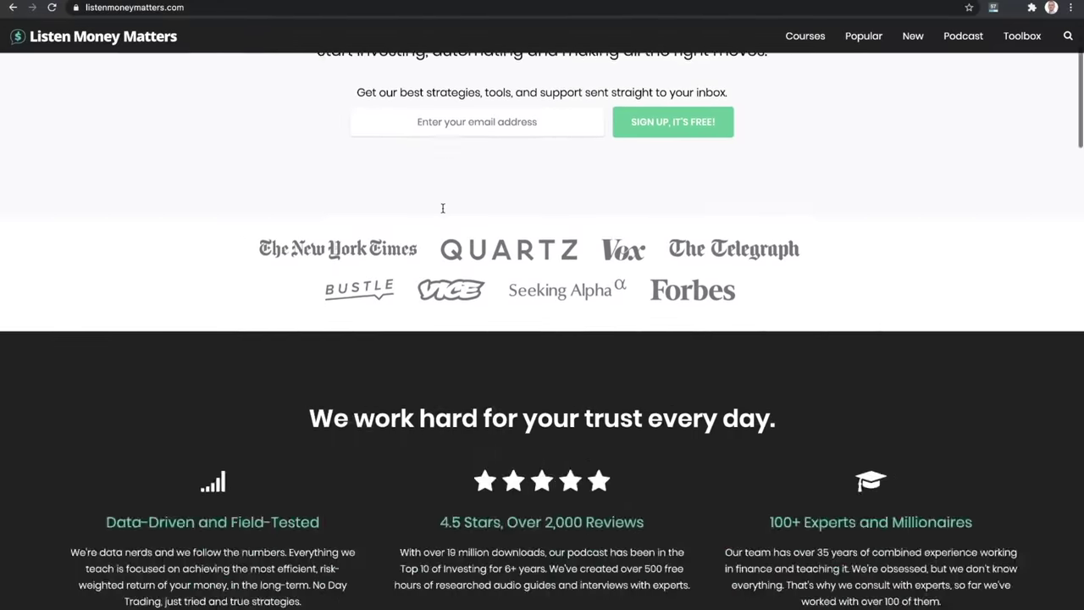
{"action": "scroll", "coordinate": [442, 207], "scroll_direction": "down", "scroll_amount": 15}
{"action": "scroll", "coordinate": [442, 212], "scroll_direction": "down", "scroll_amount": 18}
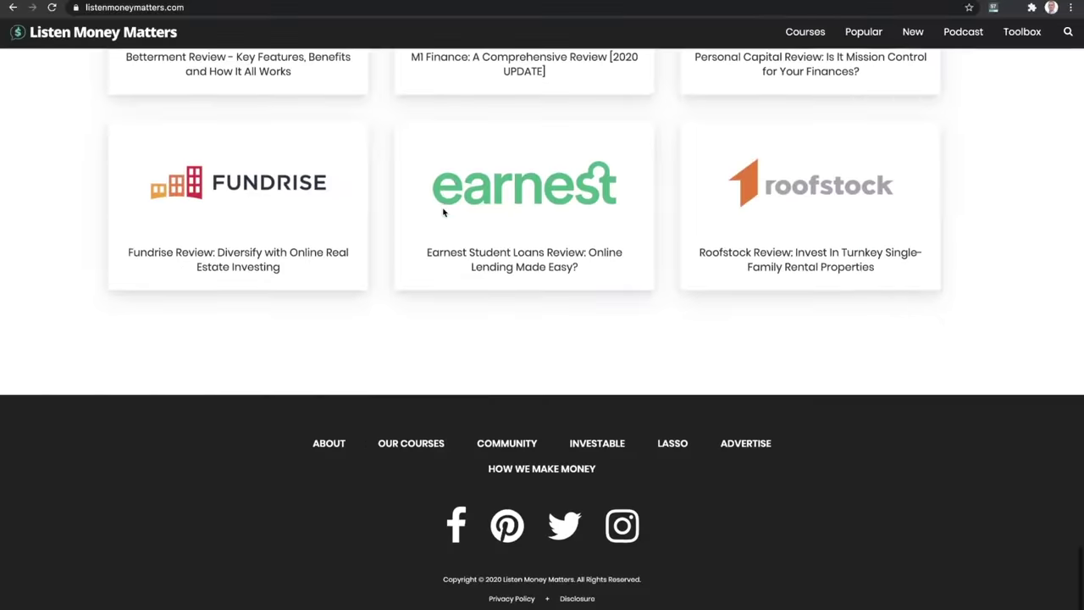
{"action": "scroll", "coordinate": [442, 211], "scroll_direction": "up", "scroll_amount": 20}
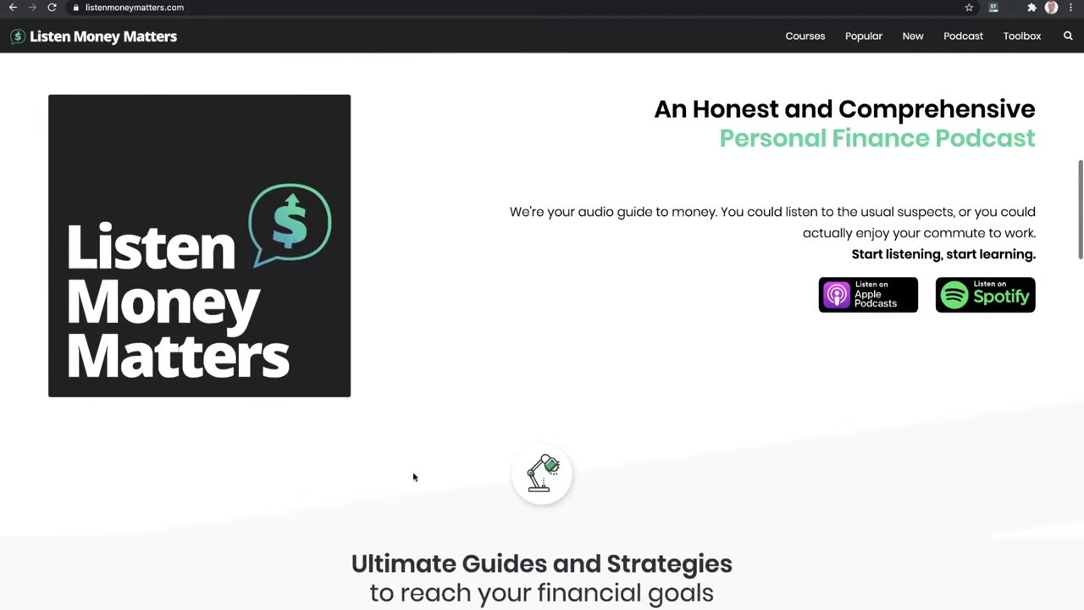
{"action": "scroll", "coordinate": [455, 508], "scroll_direction": "up", "scroll_amount": 10}
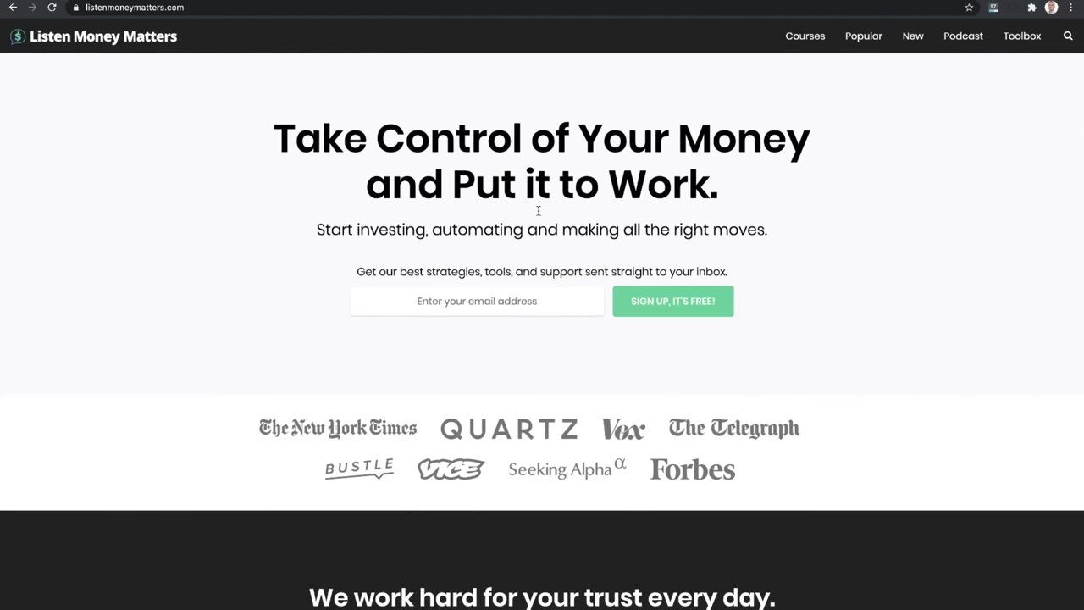
{"action": "mouse_move", "coordinate": [296, 0]}
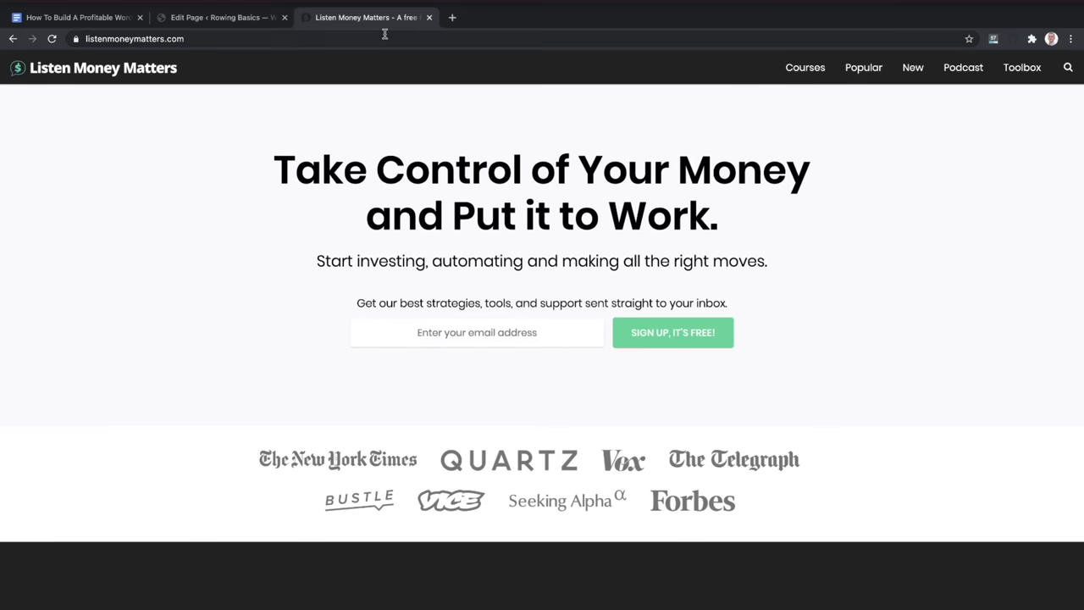
{"action": "left_click", "coordinate": [427, 17]}
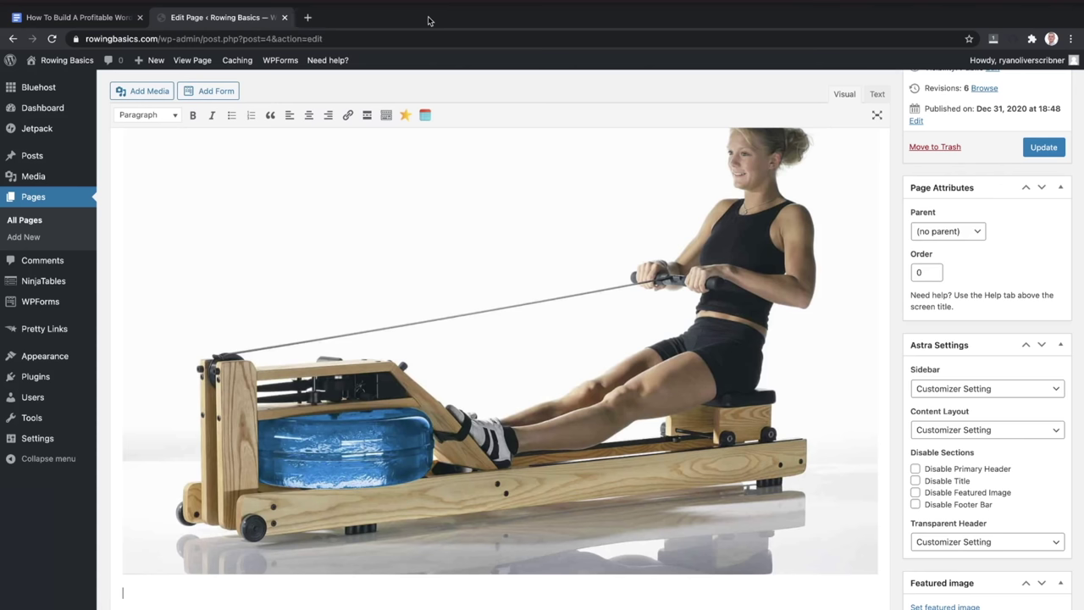
Add the line "Rowing Machine Reviews" below the rowing image and start a bulleted list beneath it
{"action": "scroll", "coordinate": [576, 288], "scroll_direction": "up", "scroll_amount": 3}
{"action": "scroll", "coordinate": [661, 322], "scroll_direction": "down", "scroll_amount": 3}
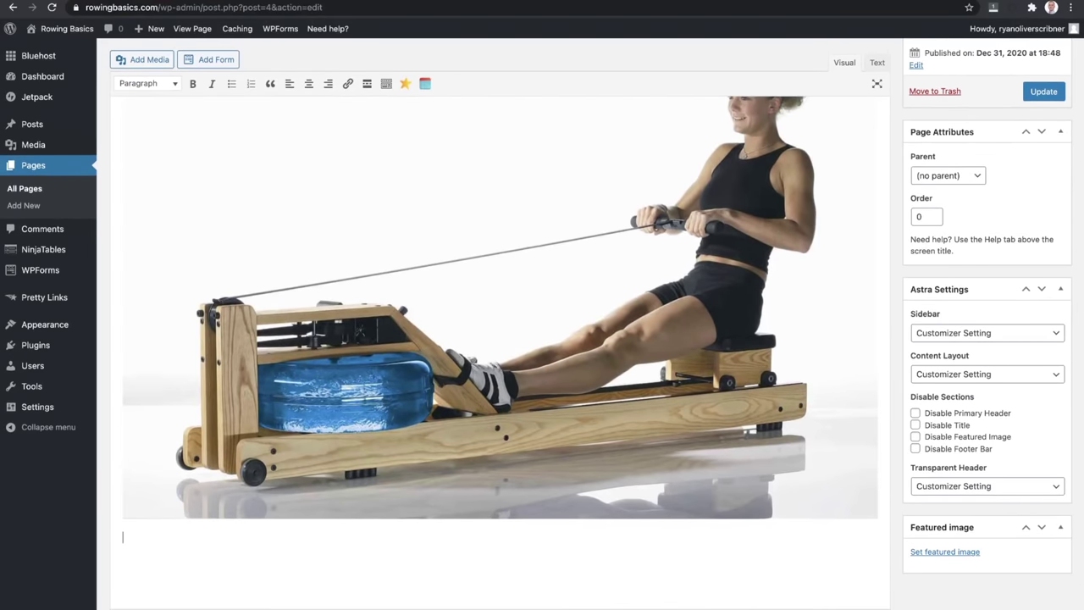
{"action": "type", "text": "Rowing Machine Reviews"}
{"action": "scroll", "coordinate": [584, 220], "scroll_direction": "down", "scroll_amount": 1}
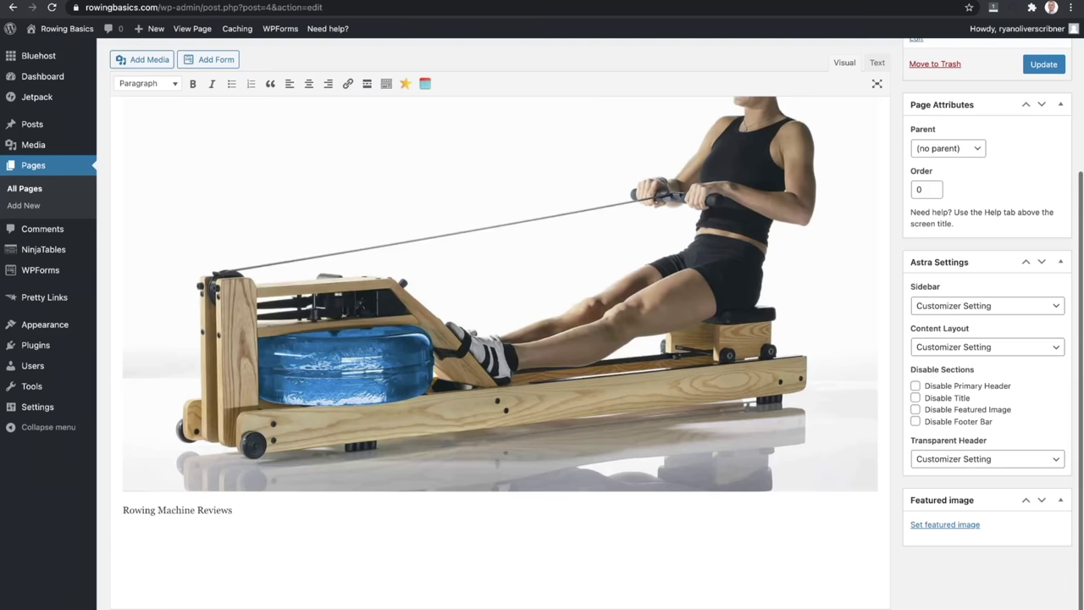
{"action": "left_click", "coordinate": [231, 85]}
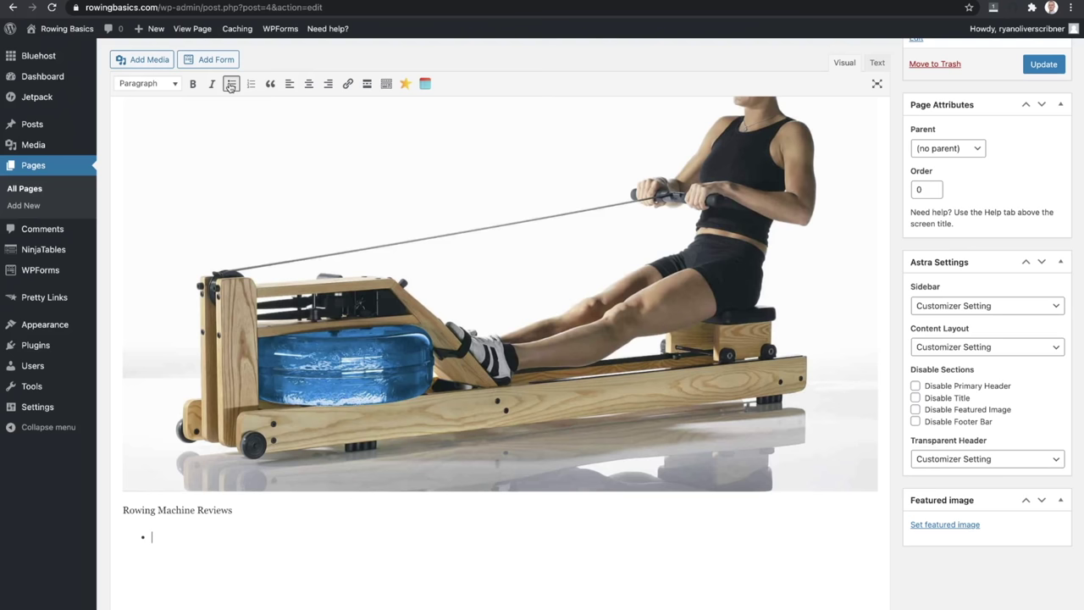
Fill the bulleted list with three placeholder items: "wefouhwefowhef", "owuefouhwefowe" and "ouhwoihwepichw"
{"action": "type", "text": "wefouhwefowhef"}
{"action": "key", "text": "Return"}
{"action": "type", "text": "owuefouhwefowe"}
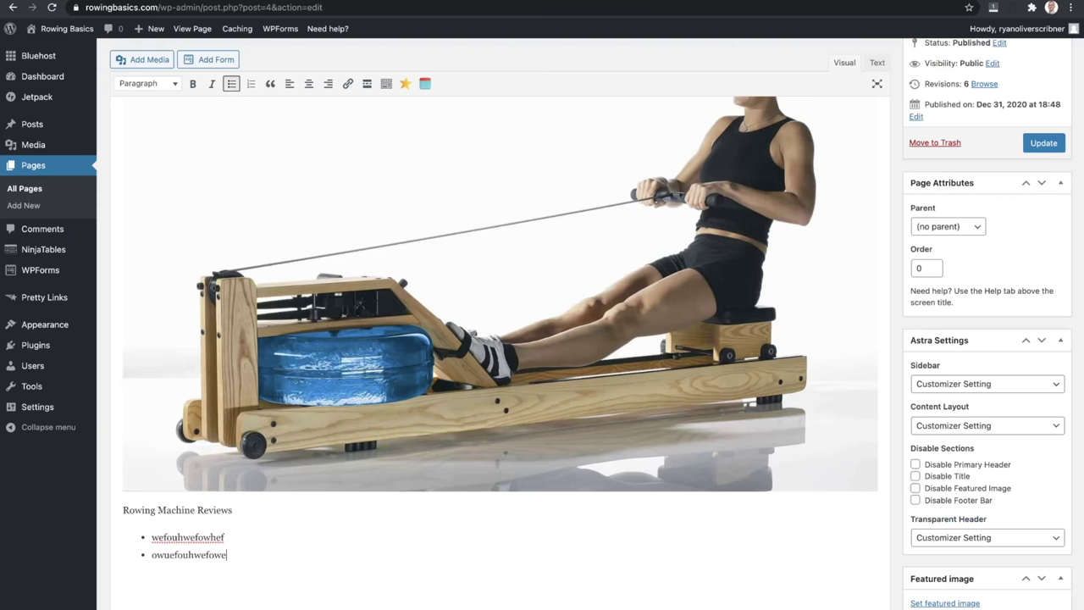
{"action": "key", "text": "Return"}
{"action": "type", "text": "ouhwoihwepicbw"}
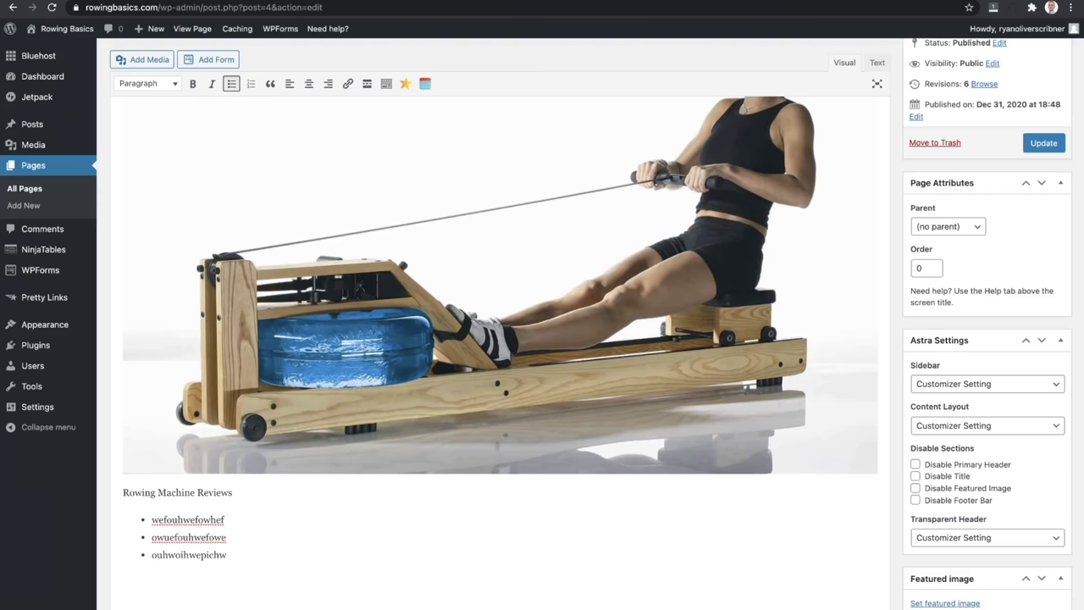
{"action": "scroll", "coordinate": [205, 512], "scroll_direction": "down", "scroll_amount": 1}
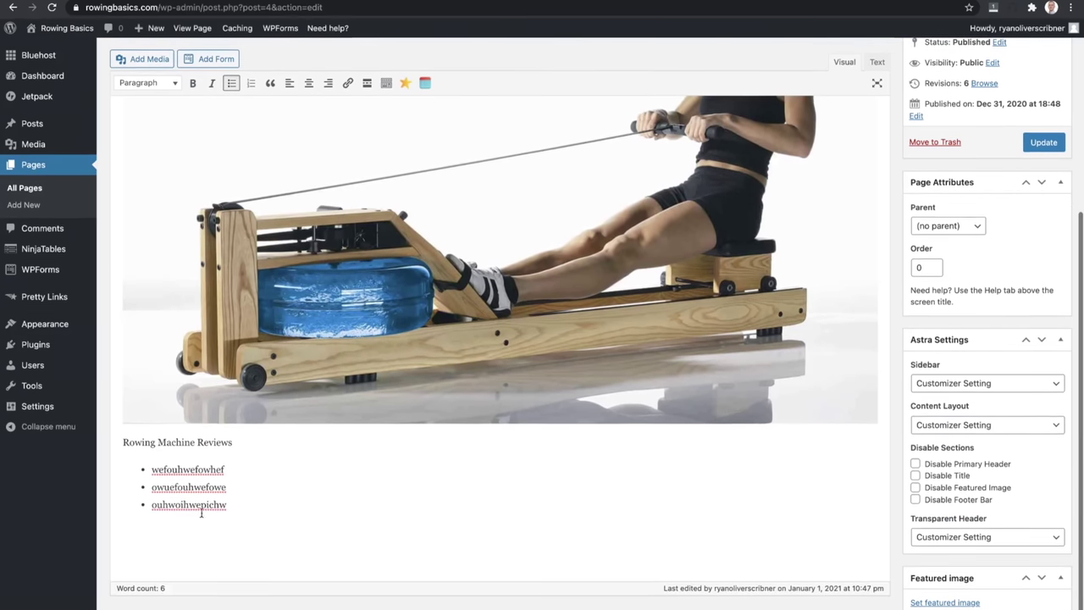
Link the first bullet to the existing "Best Home Rowing Machines" post dated 2020/12/31, set to open in a new tab
{"action": "double_click", "coordinate": [203, 469]}
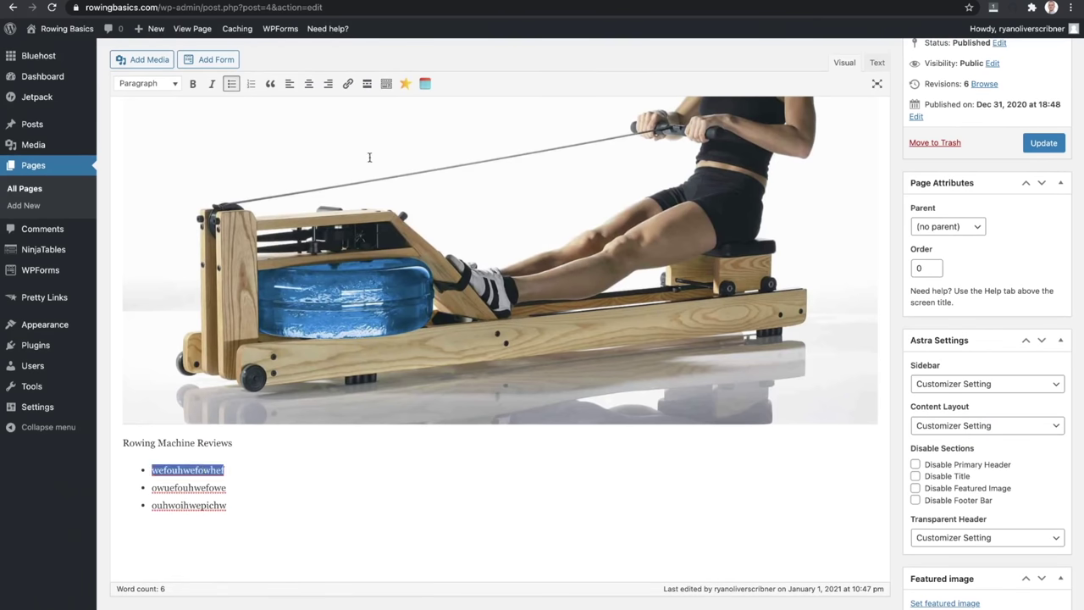
{"action": "left_click", "coordinate": [347, 83]}
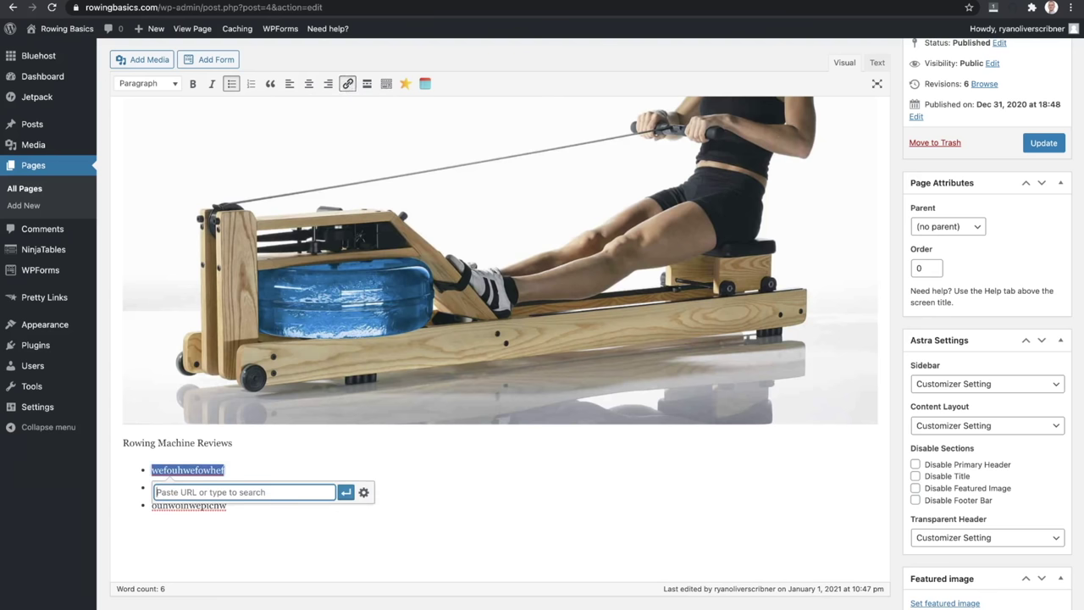
{"action": "left_click", "coordinate": [365, 493]}
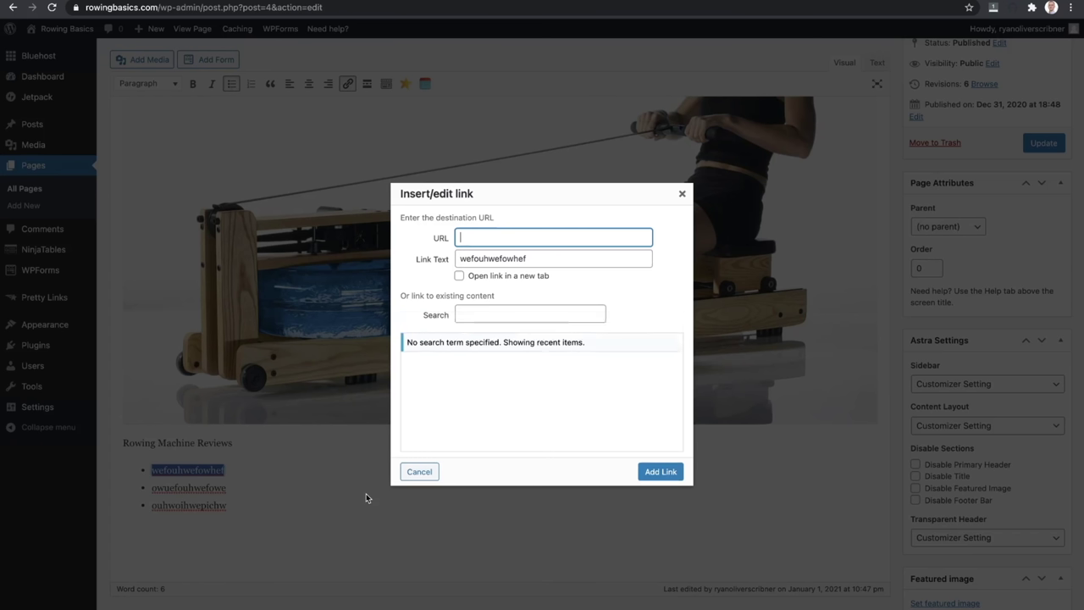
{"action": "left_click", "coordinate": [460, 277]}
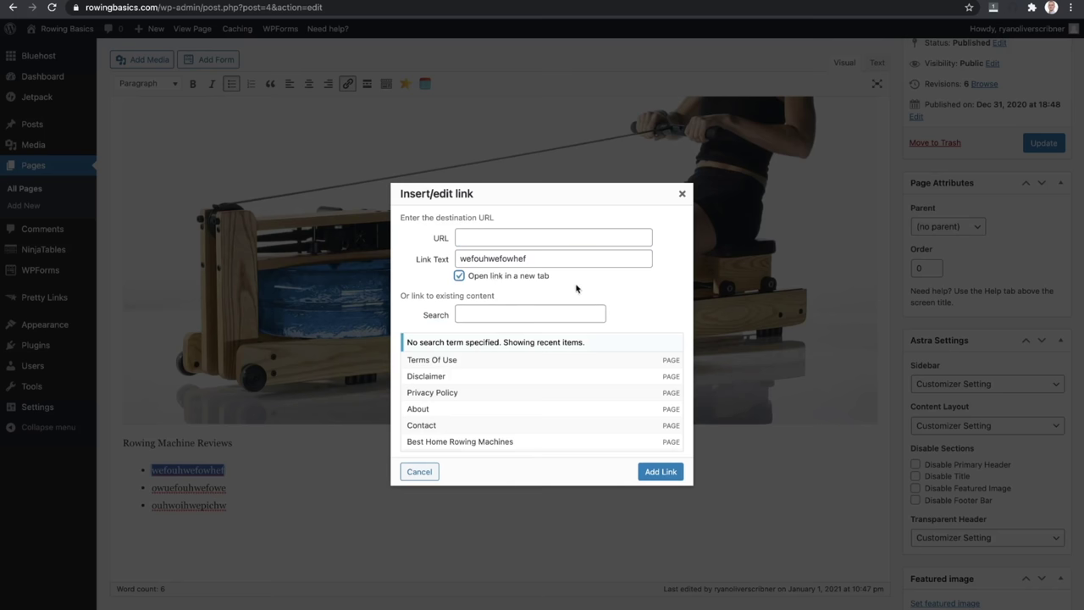
{"action": "scroll", "coordinate": [561, 394], "scroll_direction": "down", "scroll_amount": 1}
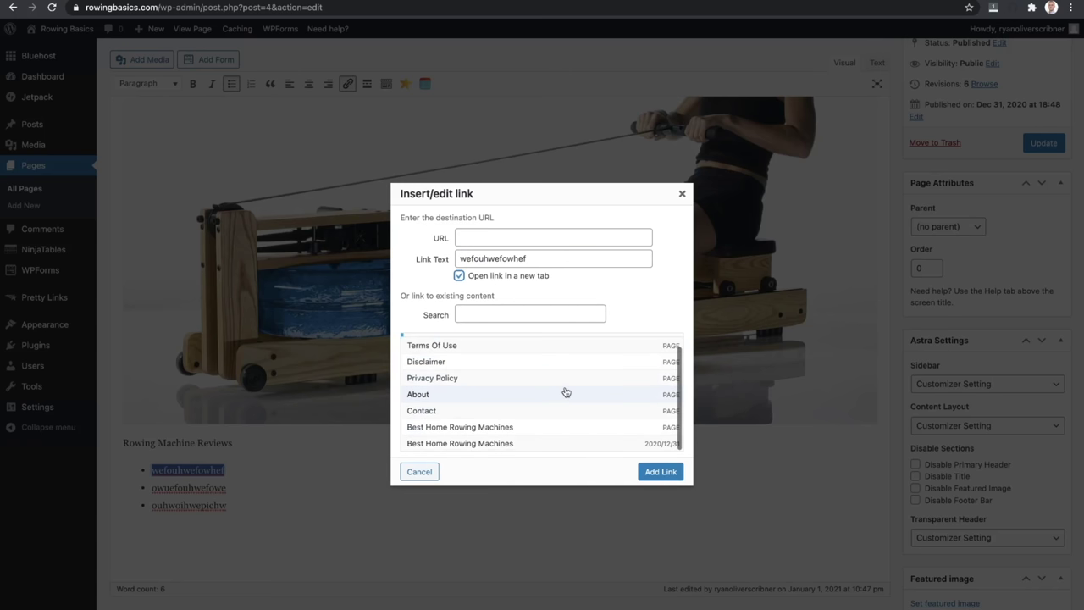
{"action": "left_click", "coordinate": [509, 446]}
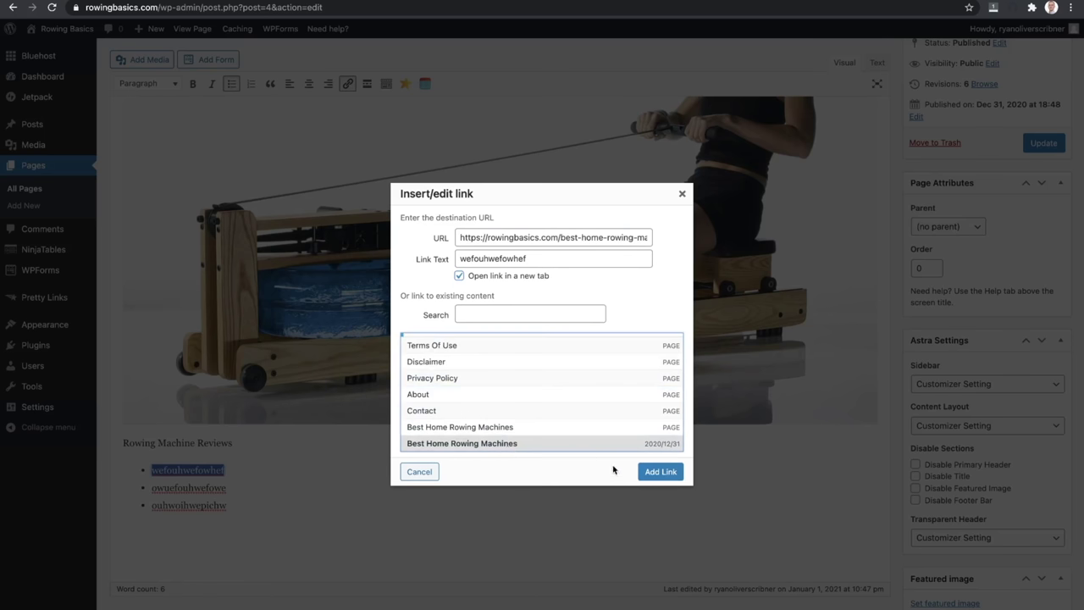
{"action": "left_click", "coordinate": [662, 471]}
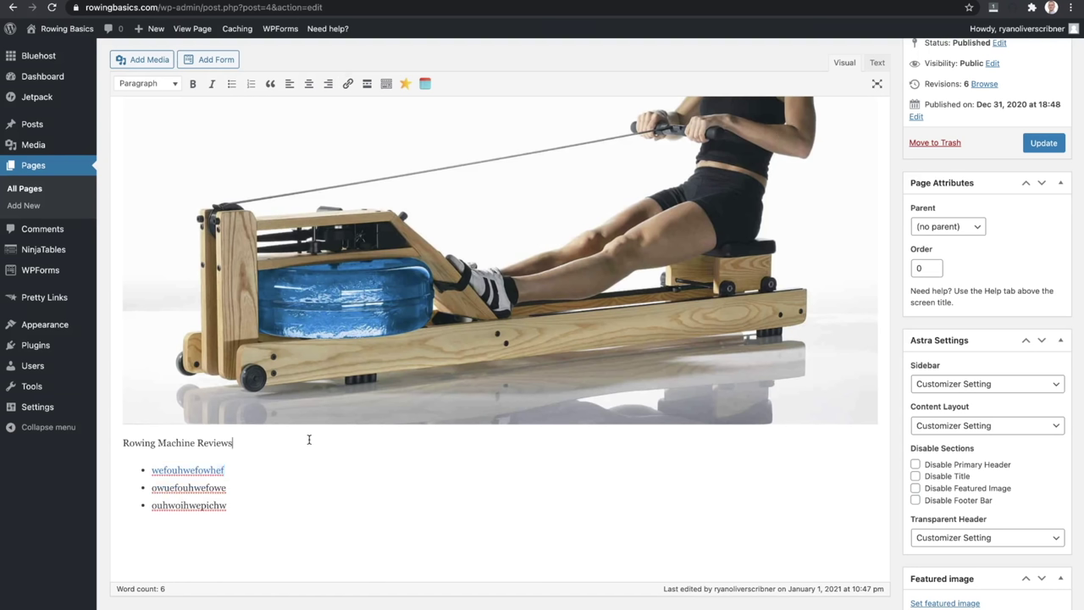
Link the second bullet to the "Best Home Rowing Machines" post dated 2020/12/31, set to open in a new tab
{"action": "double_click", "coordinate": [182, 488]}
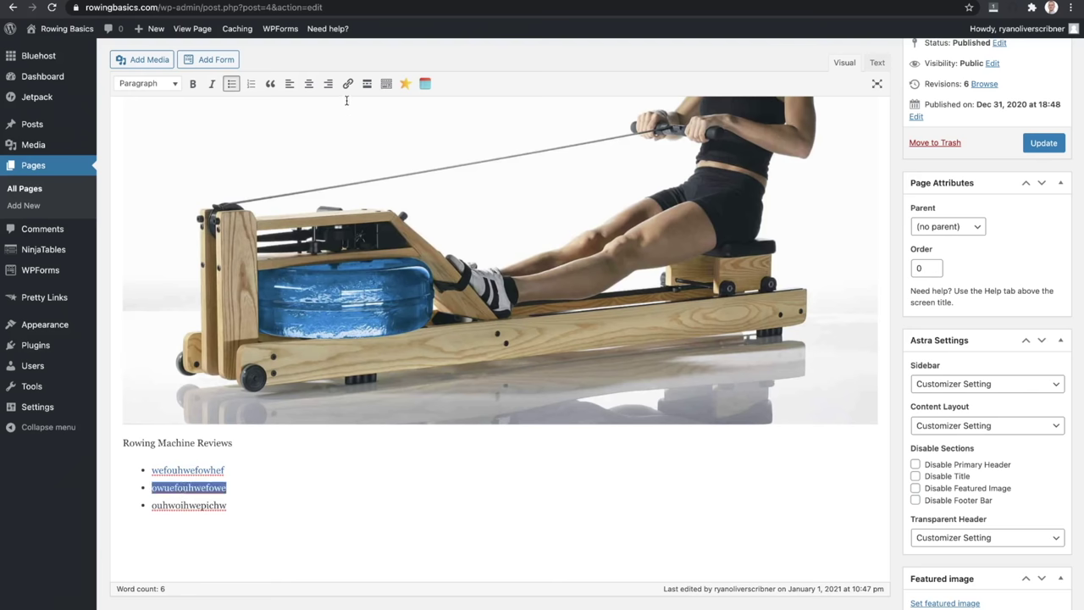
{"action": "left_click", "coordinate": [347, 84]}
{"action": "left_click", "coordinate": [365, 509]}
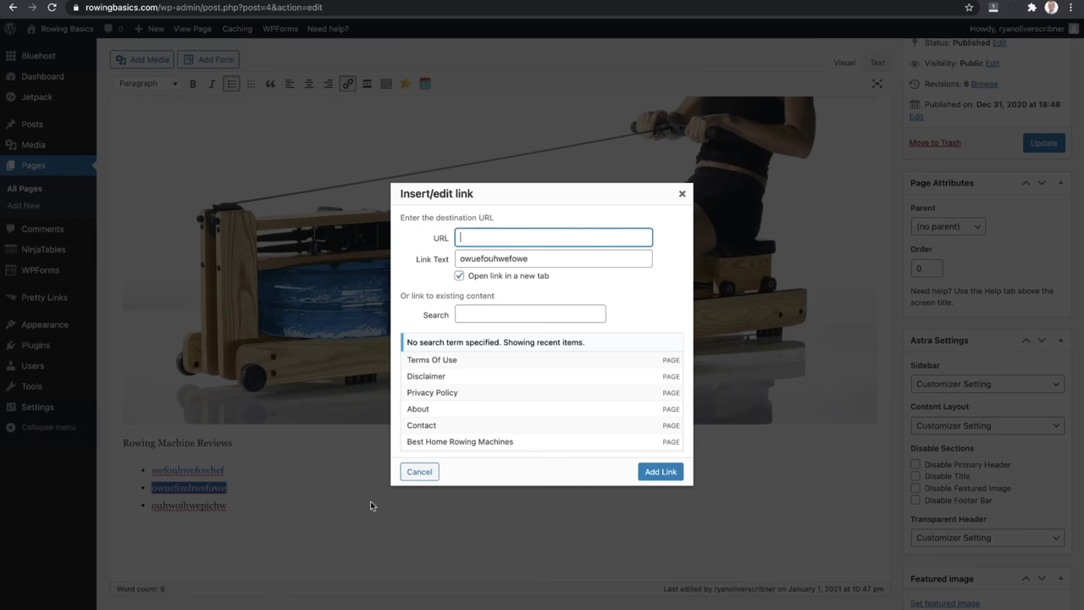
{"action": "scroll", "coordinate": [500, 434], "scroll_direction": "down", "scroll_amount": 1}
{"action": "left_click", "coordinate": [522, 444]}
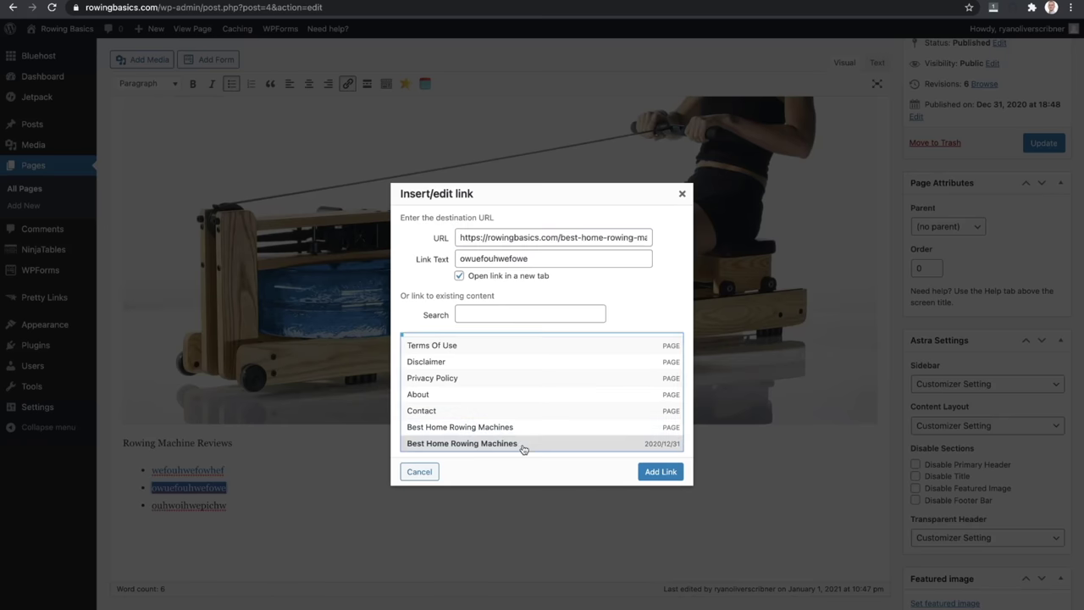
{"action": "left_click", "coordinate": [660, 472]}
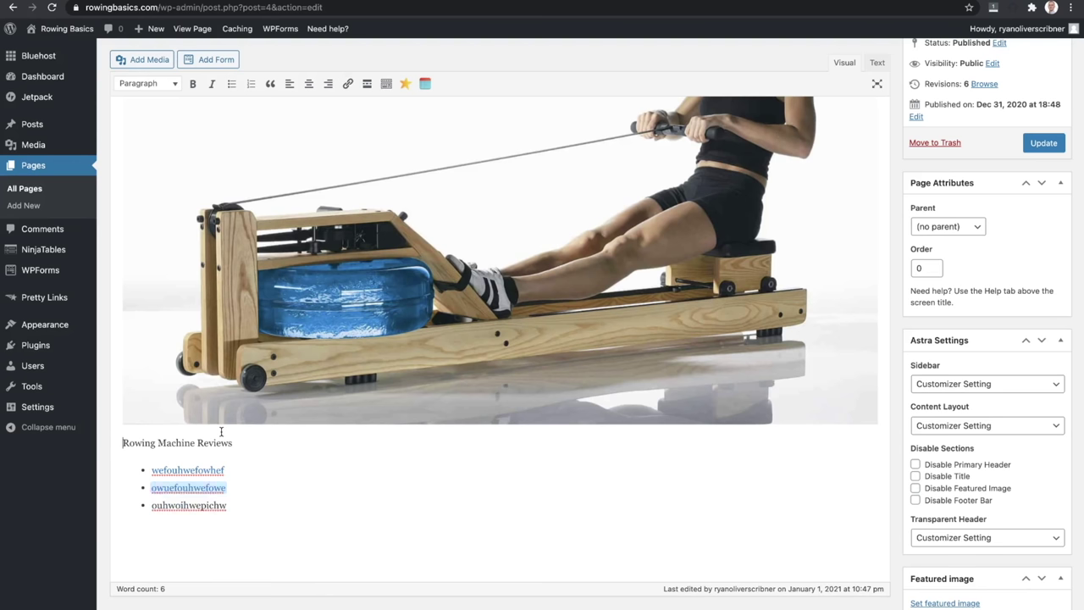
Add a link to the third bullet as well and update the page
{"action": "double_click", "coordinate": [192, 506]}
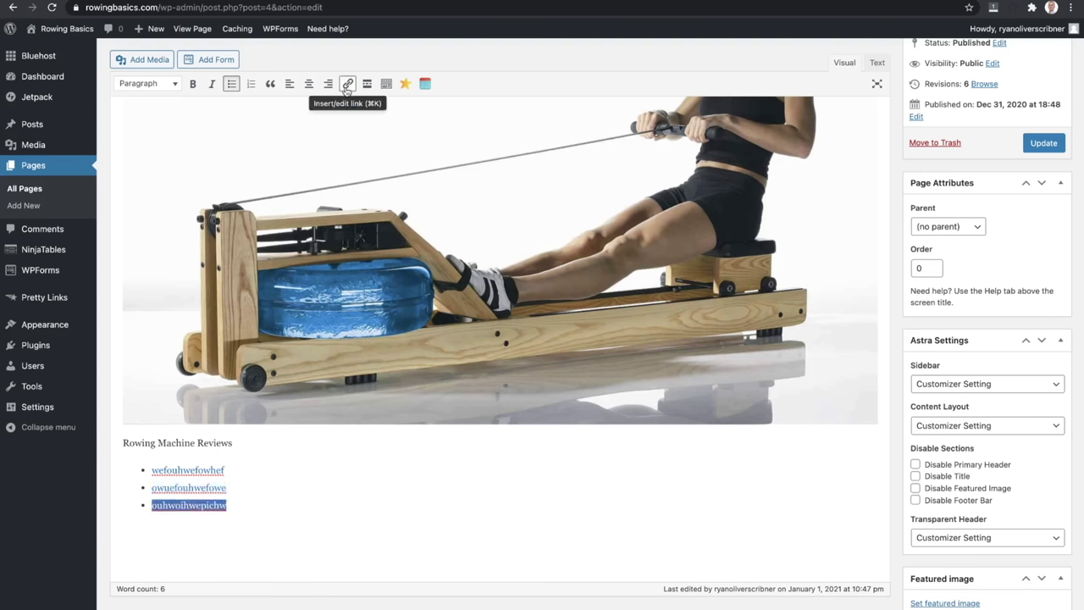
{"action": "left_click", "coordinate": [347, 83]}
{"action": "left_click", "coordinate": [364, 527]}
{"action": "left_click", "coordinate": [421, 472]}
{"action": "left_click", "coordinate": [1045, 143]}
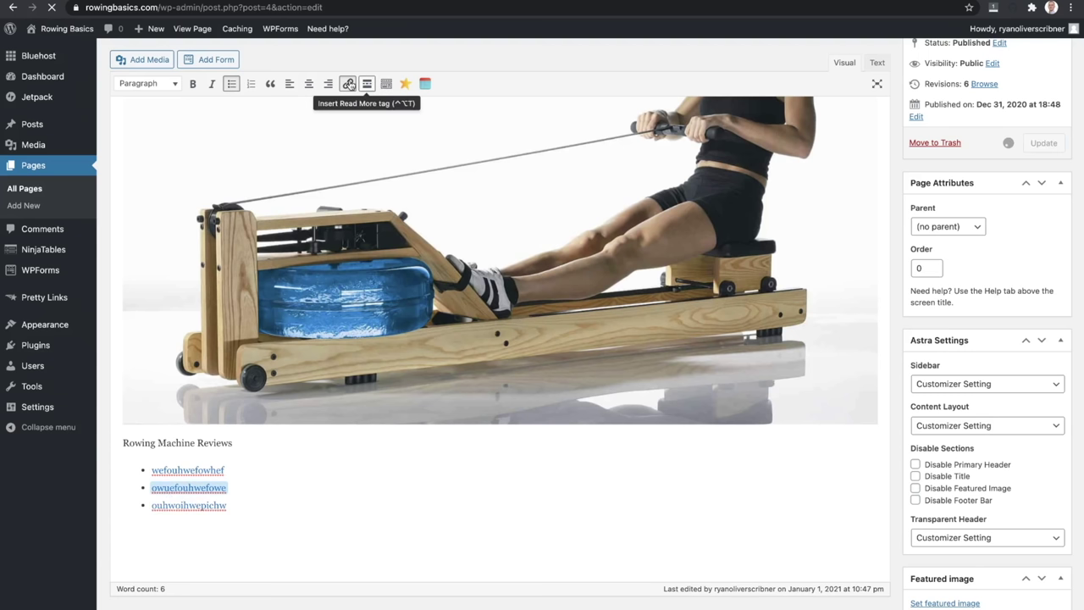
Open the live rowingbasics.com homepage in a new browser tab
{"action": "key", "text": "ctrl+t"}
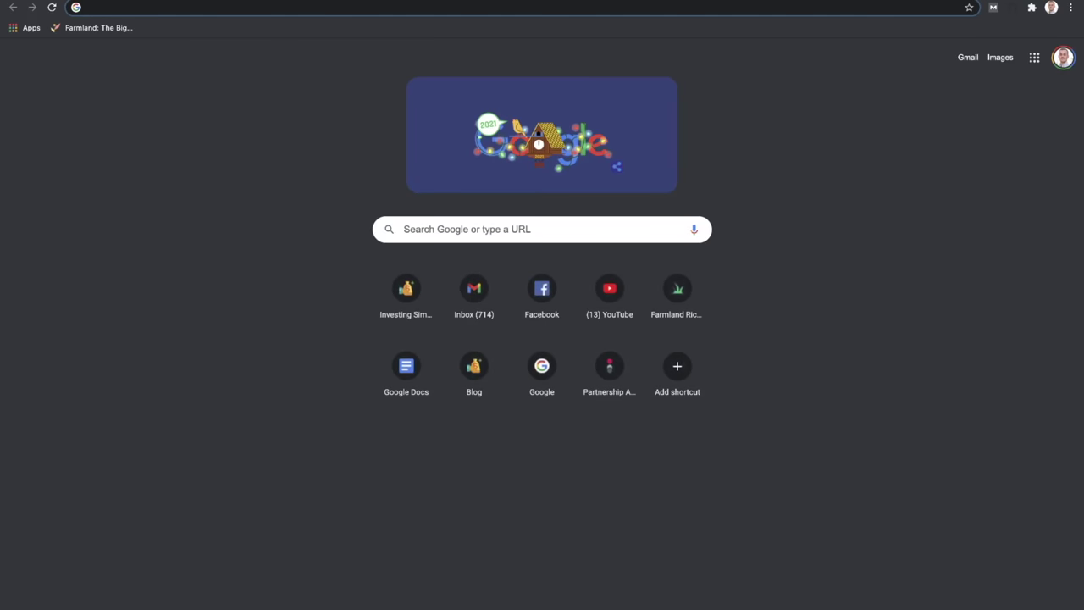
{"action": "type", "text": "rowingbasics.com"}
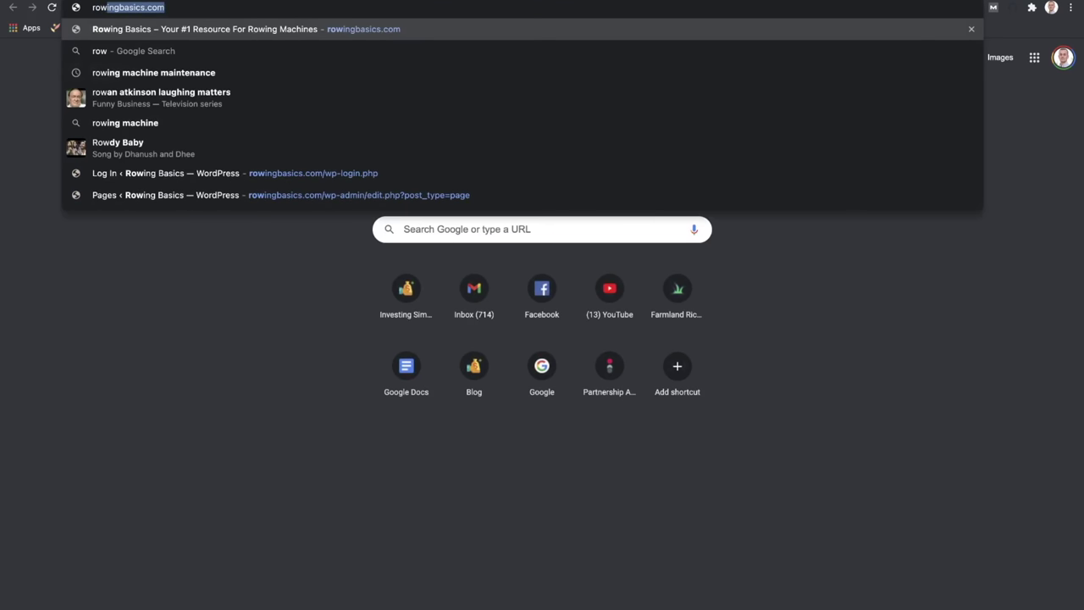
{"action": "key", "text": "Return"}
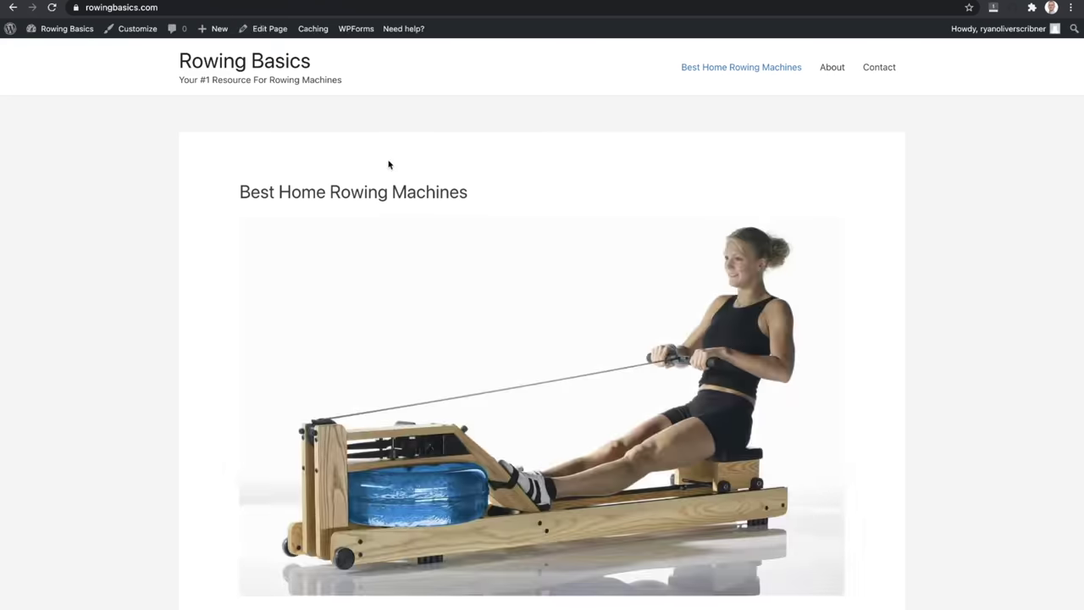
Compare the "Rowing Machine Reviews" line and its list with the page title on the live homepage, and return to the page editor
{"action": "scroll", "coordinate": [421, 189], "scroll_direction": "down", "scroll_amount": 3}
{"action": "triple_click", "coordinate": [276, 393]}
{"action": "left_click", "coordinate": [349, 404]}
{"action": "triple_click", "coordinate": [347, 401]}
{"action": "left_click", "coordinate": [197, 327]}
{"action": "scroll", "coordinate": [203, 392], "scroll_direction": "up", "scroll_amount": 3}
{"action": "scroll", "coordinate": [203, 393], "scroll_direction": "down", "scroll_amount": 1}
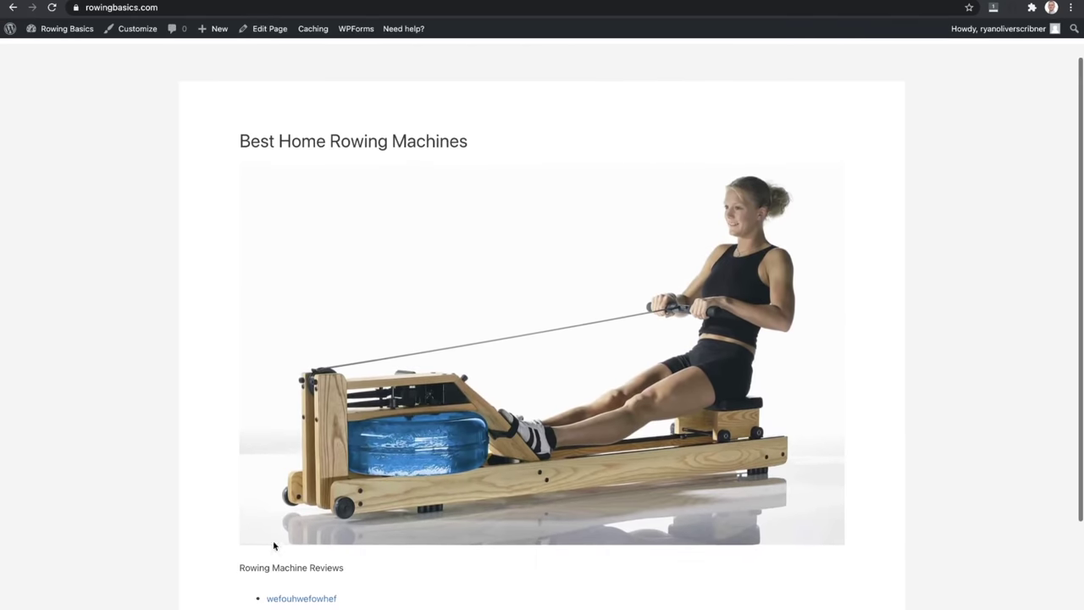
{"action": "triple_click", "coordinate": [283, 564]}
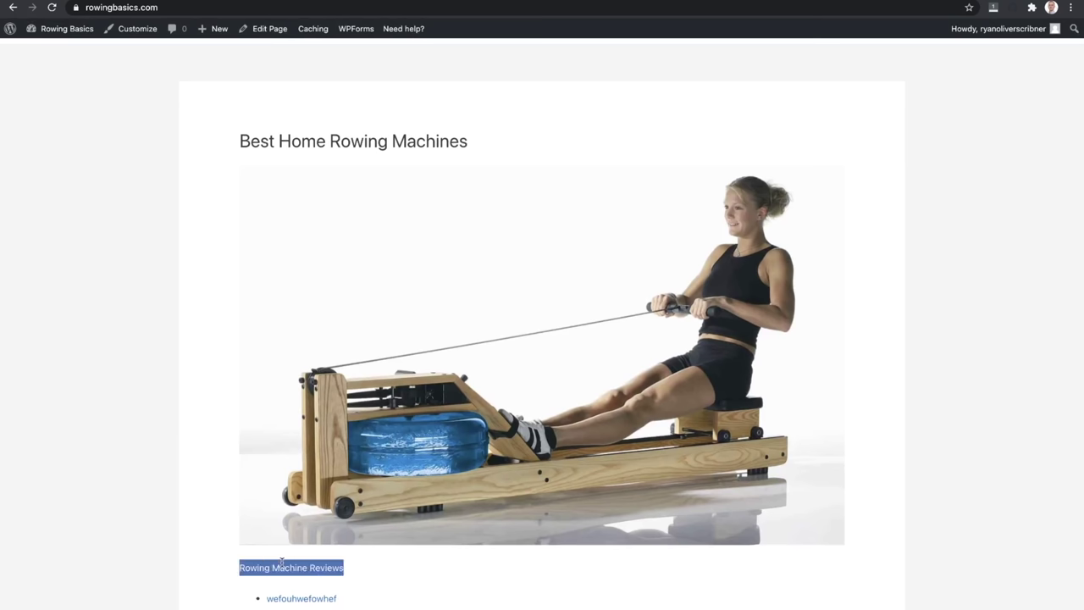
{"action": "triple_click", "coordinate": [332, 149]}
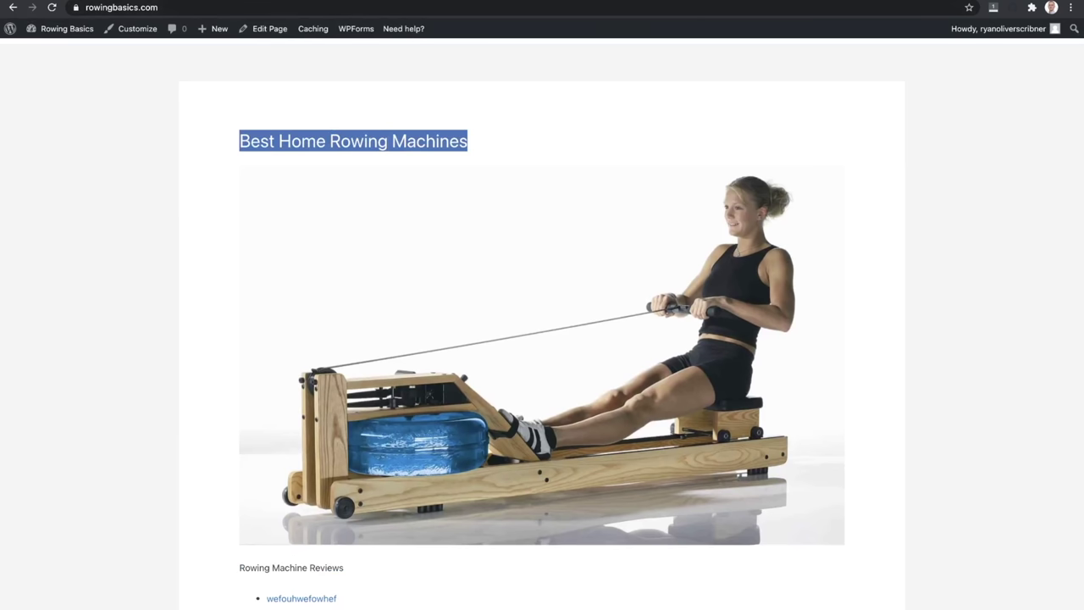
{"action": "key", "text": "super+bracketleft"}
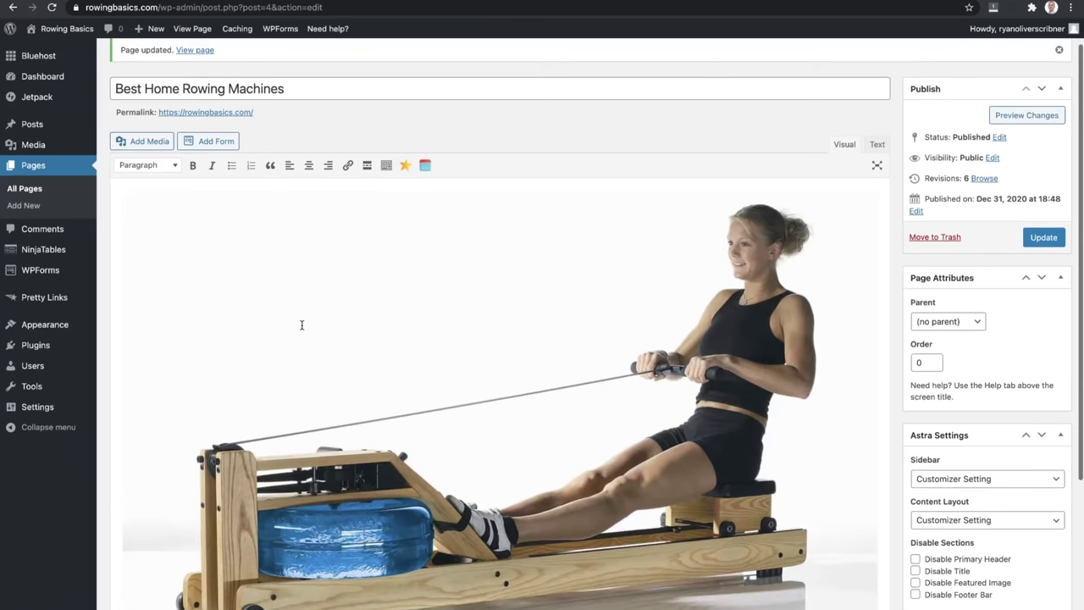
{"action": "left_click", "coordinate": [170, 166]}
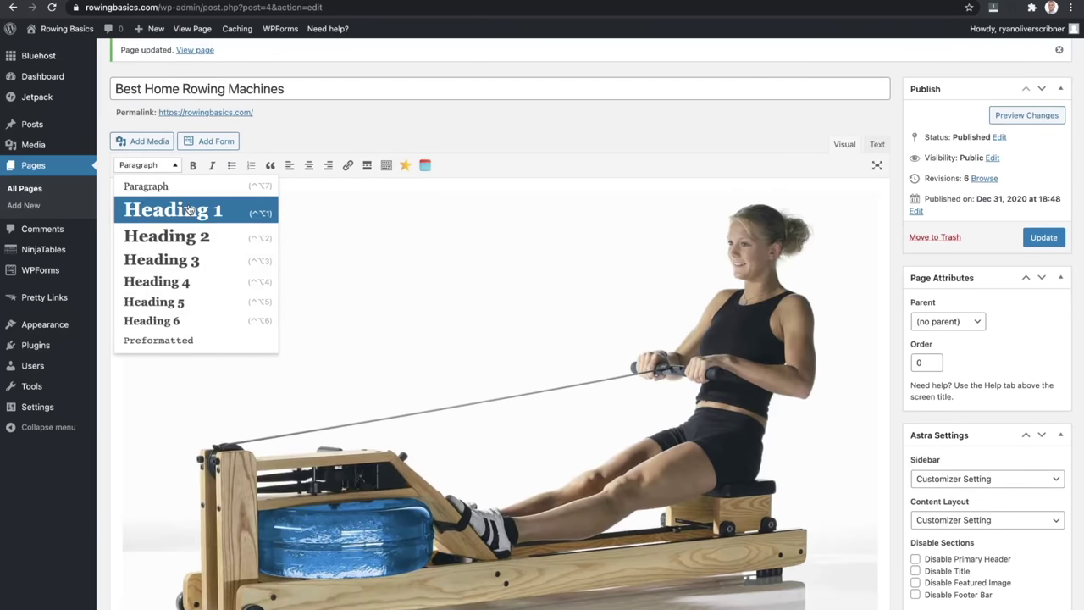
{"action": "left_click", "coordinate": [371, 259]}
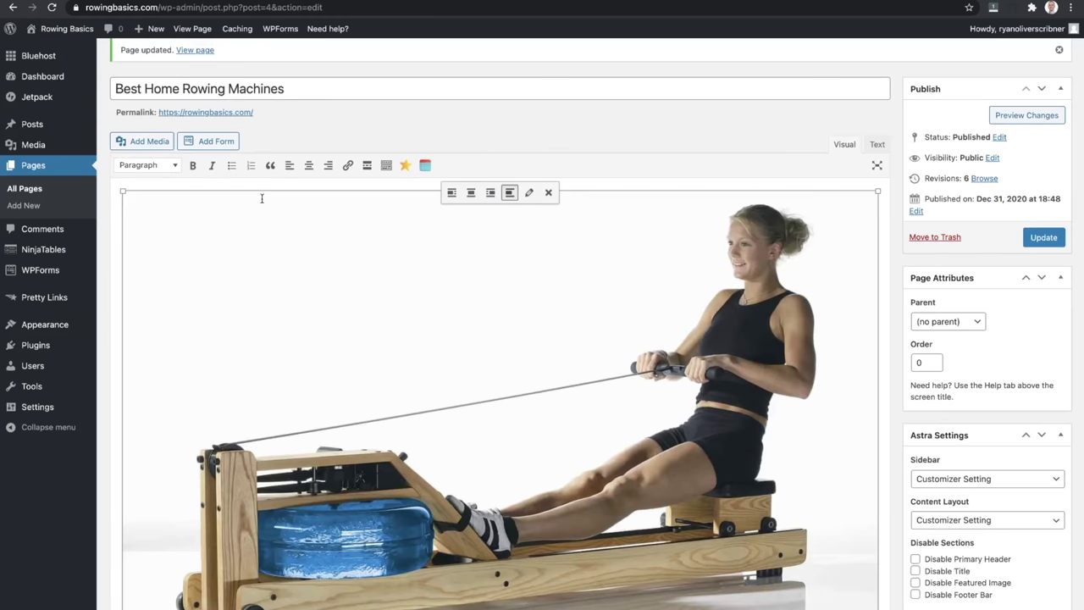
{"action": "left_click", "coordinate": [156, 167]}
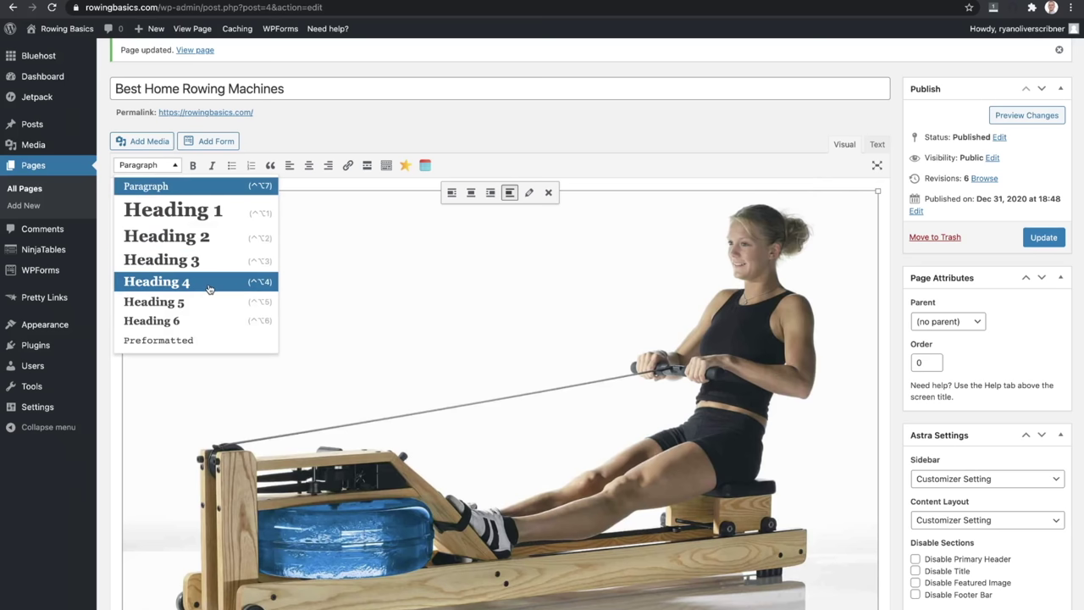
{"action": "left_click", "coordinate": [343, 291]}
Format the "Rowing Machine Reviews" line below the image as Heading 2
{"action": "scroll", "coordinate": [344, 292], "scroll_direction": "down", "scroll_amount": 3}
{"action": "double_click", "coordinate": [176, 442]}
{"action": "triple_click", "coordinate": [175, 442]}
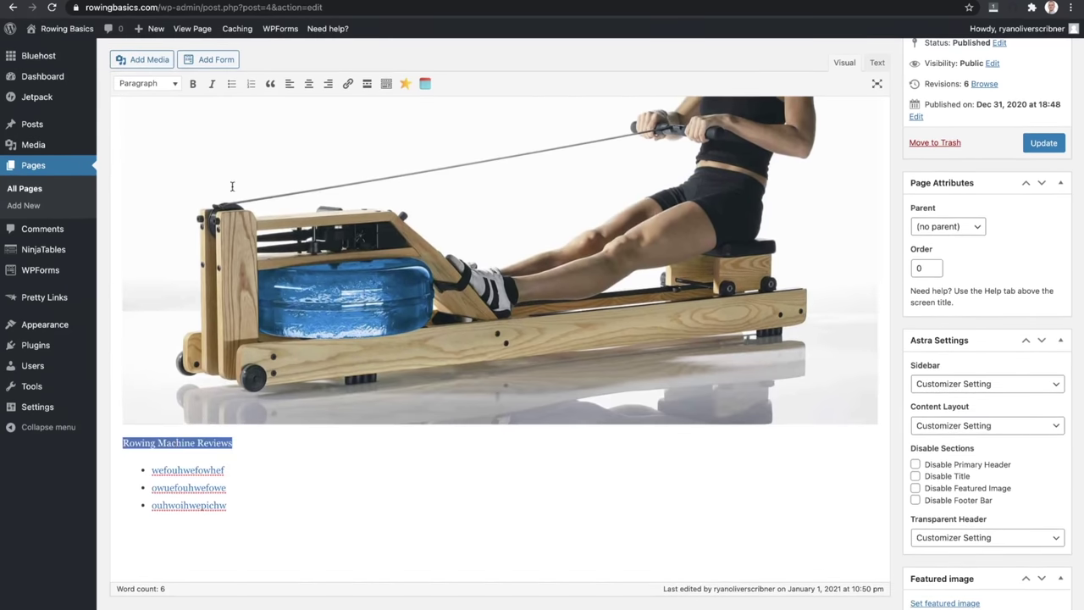
{"action": "scroll", "coordinate": [249, 178], "scroll_direction": "up", "scroll_amount": 3}
{"action": "scroll", "coordinate": [248, 178], "scroll_direction": "down", "scroll_amount": 1}
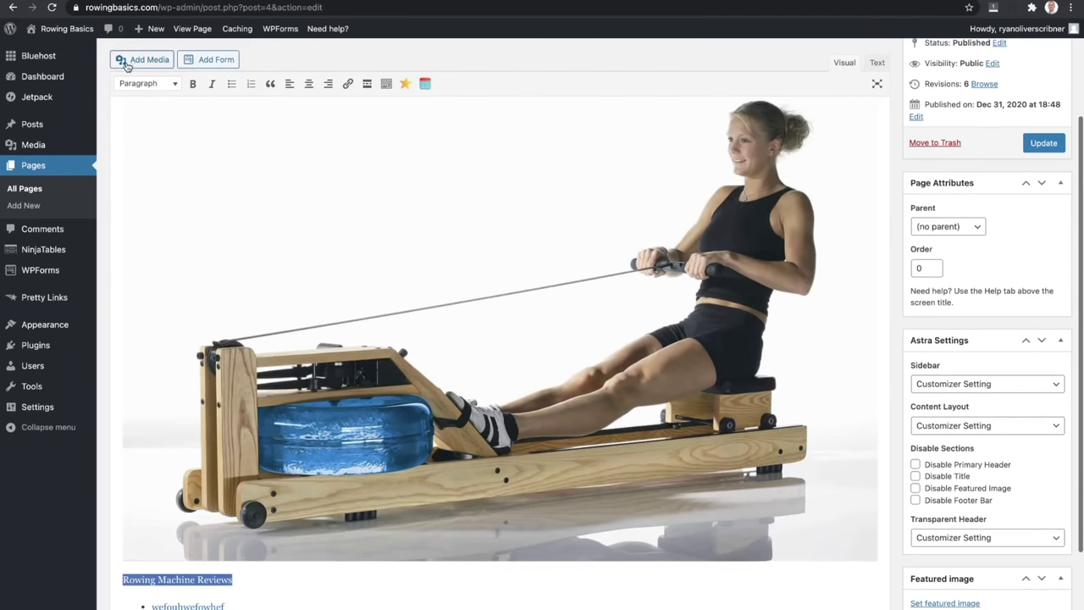
{"action": "left_click", "coordinate": [135, 83]}
{"action": "left_click", "coordinate": [170, 155]}
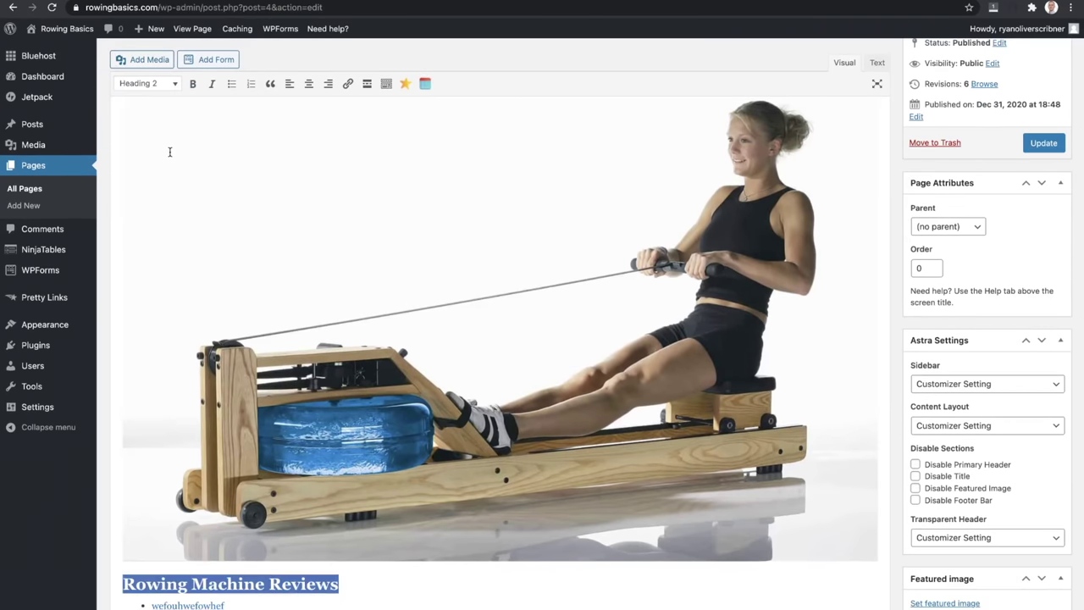
{"action": "left_click", "coordinate": [192, 238]}
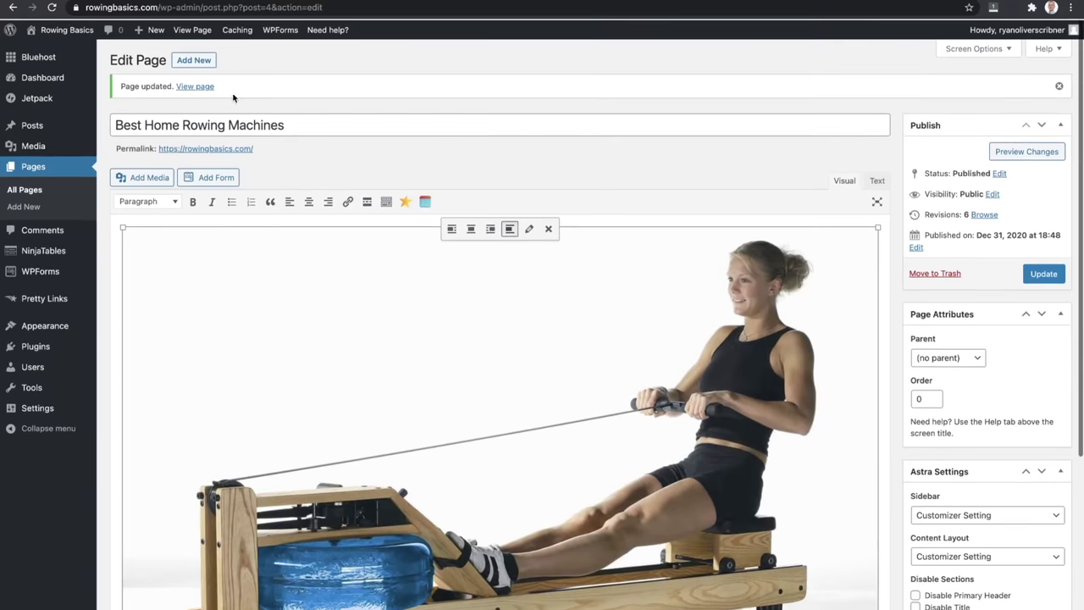
{"action": "left_click", "coordinate": [204, 118]}
{"action": "triple_click", "coordinate": [203, 121]}
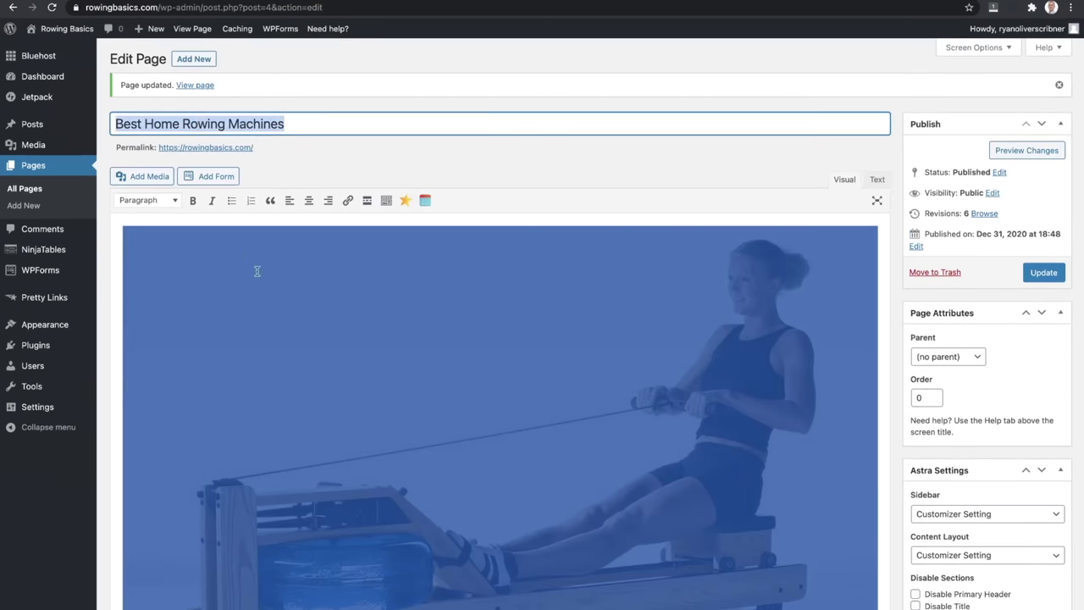
{"action": "left_click", "coordinate": [263, 287]}
{"action": "scroll", "coordinate": [263, 288], "scroll_direction": "down", "scroll_amount": 5}
Try the Heading 1 style on the "Rowing Machine Reviews" line
{"action": "left_click", "coordinate": [315, 448]}
{"action": "triple_click", "coordinate": [313, 446]}
{"action": "scroll", "coordinate": [288, 382], "scroll_direction": "up", "scroll_amount": 5}
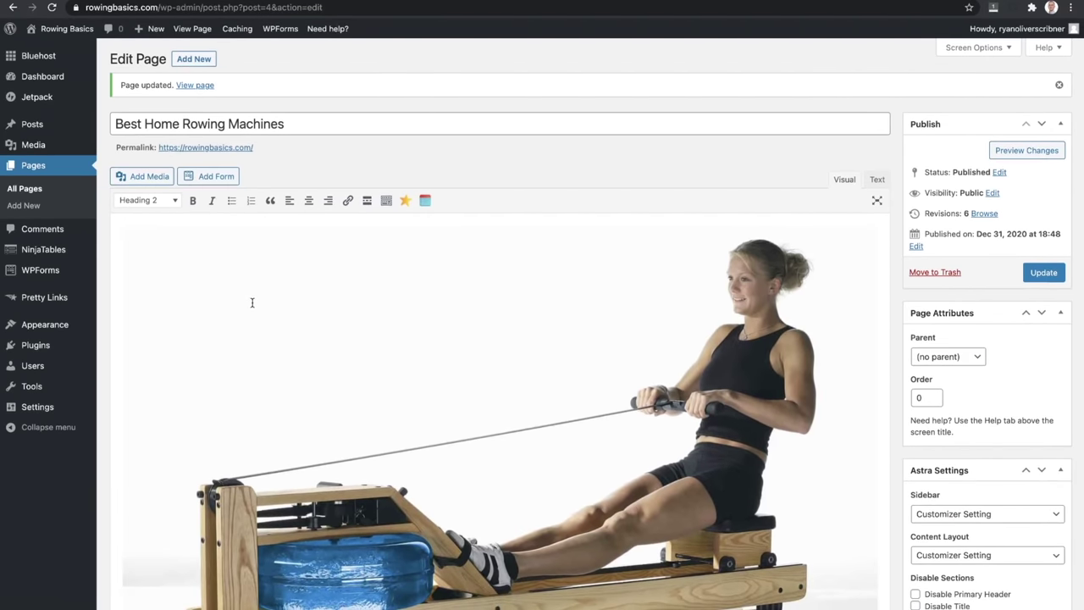
{"action": "left_click", "coordinate": [161, 200]}
{"action": "left_click", "coordinate": [169, 242]}
{"action": "scroll", "coordinate": [245, 302], "scroll_direction": "down", "scroll_amount": 2}
{"action": "scroll", "coordinate": [245, 302], "scroll_direction": "down", "scroll_amount": 2}
{"action": "scroll", "coordinate": [245, 302], "scroll_direction": "up", "scroll_amount": 4}
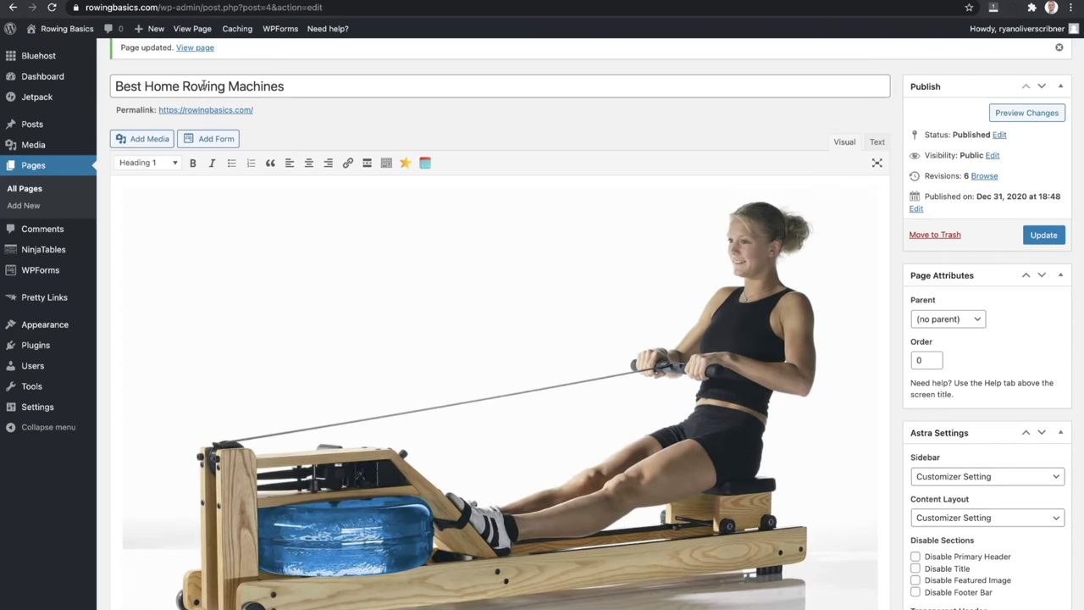
Set the "Rowing Machine Reviews" line back to Heading 2 and update the page
{"action": "left_click", "coordinate": [157, 163]}
{"action": "left_click", "coordinate": [170, 233]}
{"action": "scroll", "coordinate": [256, 231], "scroll_direction": "down", "scroll_amount": 4}
{"action": "left_click", "coordinate": [354, 448]}
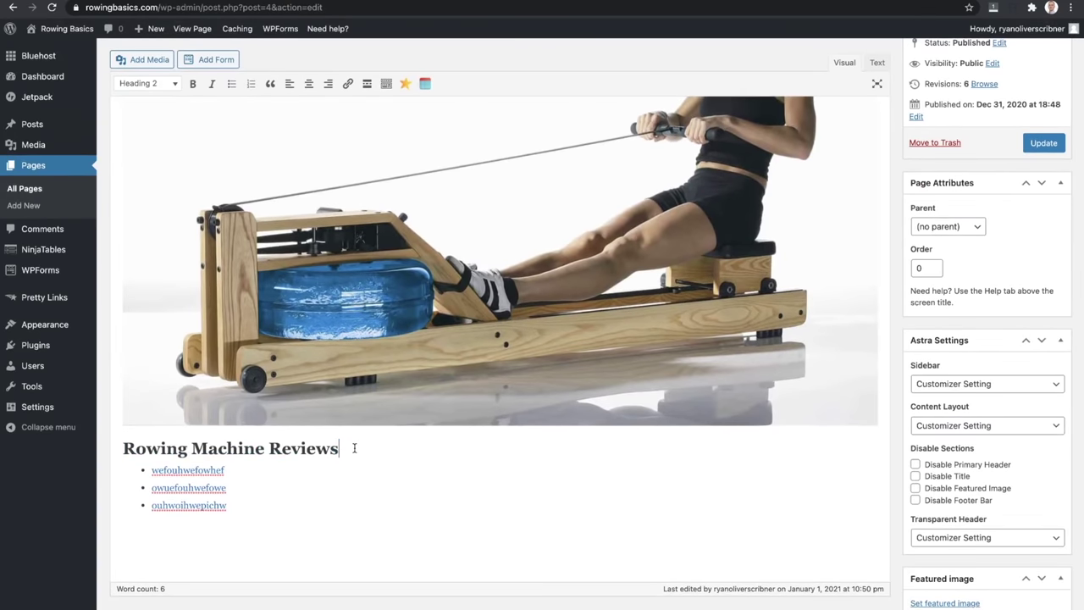
{"action": "left_click", "coordinate": [1044, 142]}
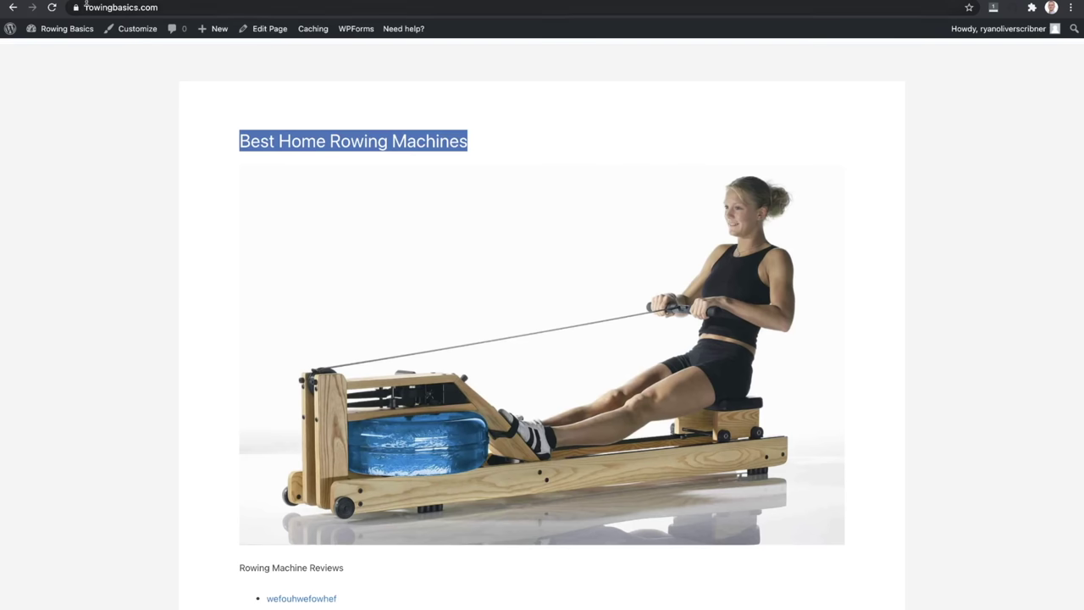
Reload the live homepage, check the "Rowing Machine Reviews" heading below the image, and return to the page editor
{"action": "left_click", "coordinate": [51, 6]}
{"action": "scroll", "coordinate": [266, 339], "scroll_direction": "down", "scroll_amount": 4}
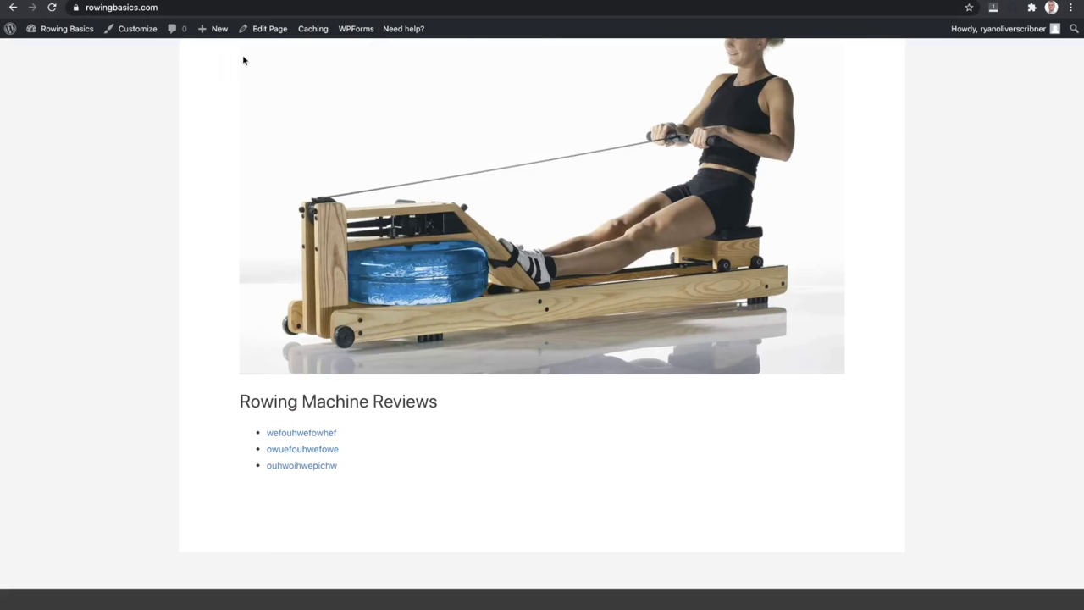
{"action": "key", "text": "alt+Left"}
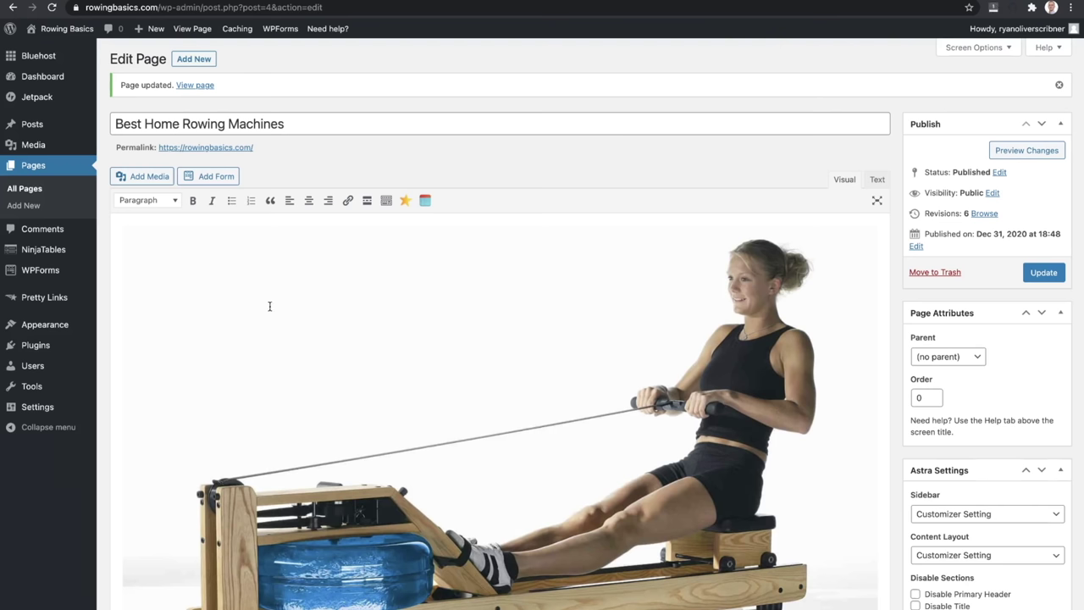
Add a "Types Of Food" line below the linked bullet list and format it as Heading 2
{"action": "scroll", "coordinate": [196, 319], "scroll_direction": "down", "scroll_amount": 3}
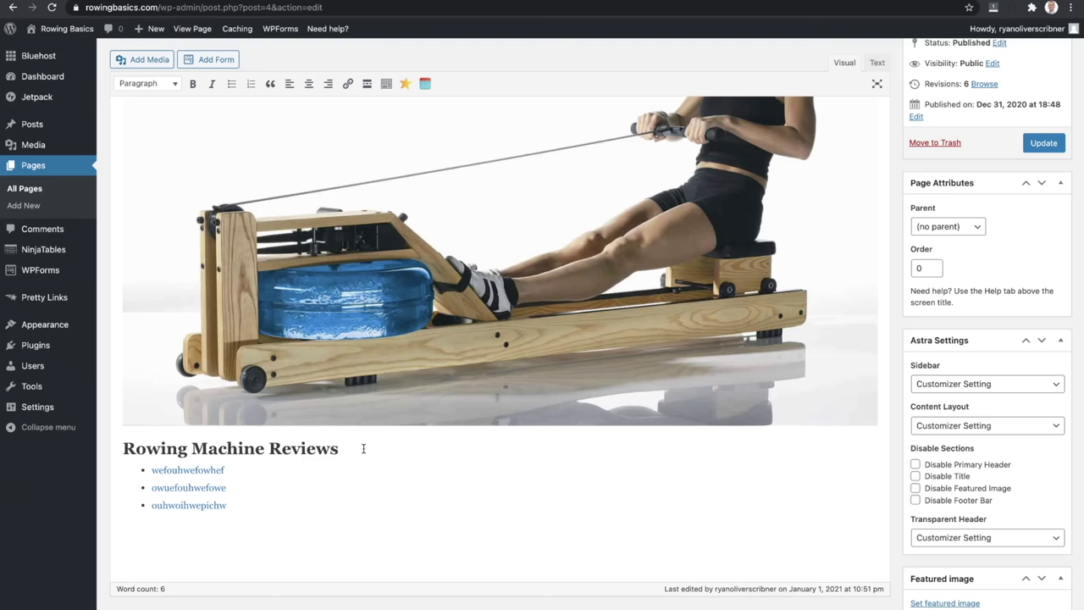
{"action": "left_click", "coordinate": [272, 515]}
{"action": "type", "text": "Types Of FO"}
{"action": "type", "text": "o"}
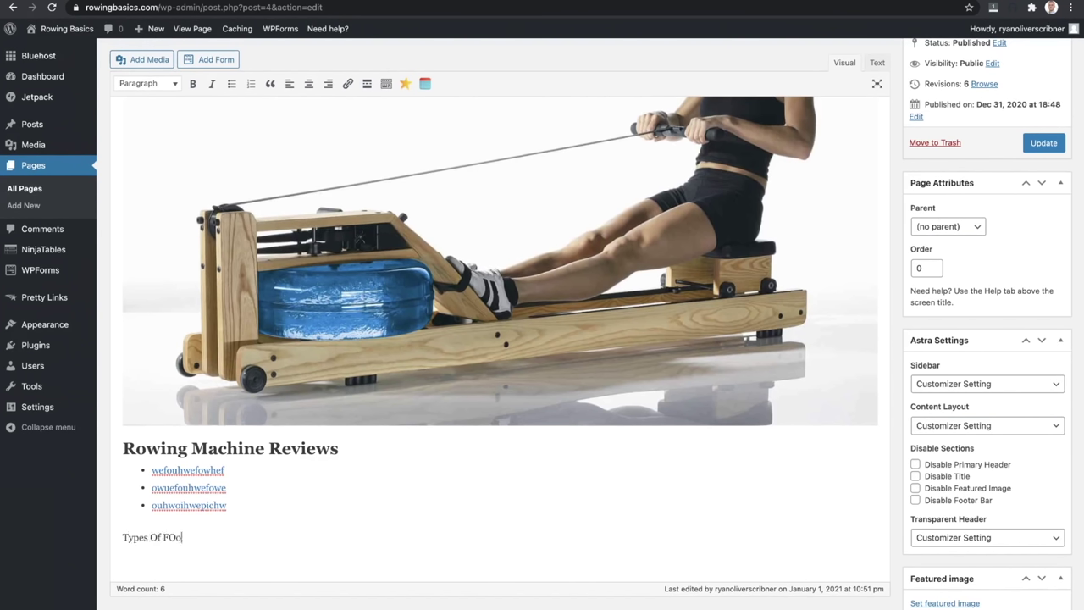
{"action": "type", "text": "ood"}
{"action": "triple_click", "coordinate": [167, 537]}
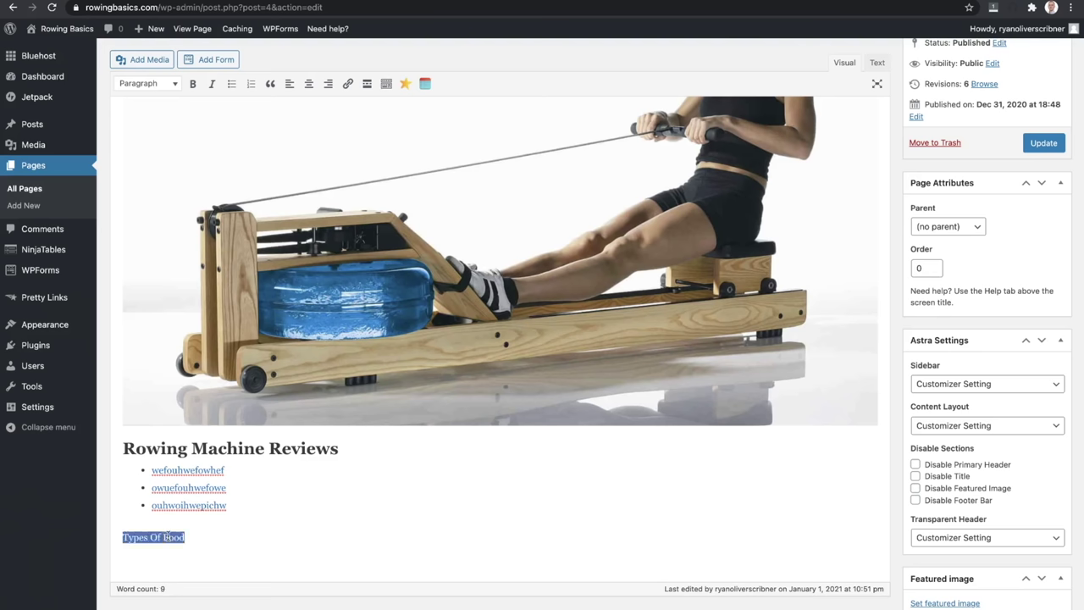
{"action": "left_click", "coordinate": [161, 85]}
{"action": "left_click", "coordinate": [173, 160]}
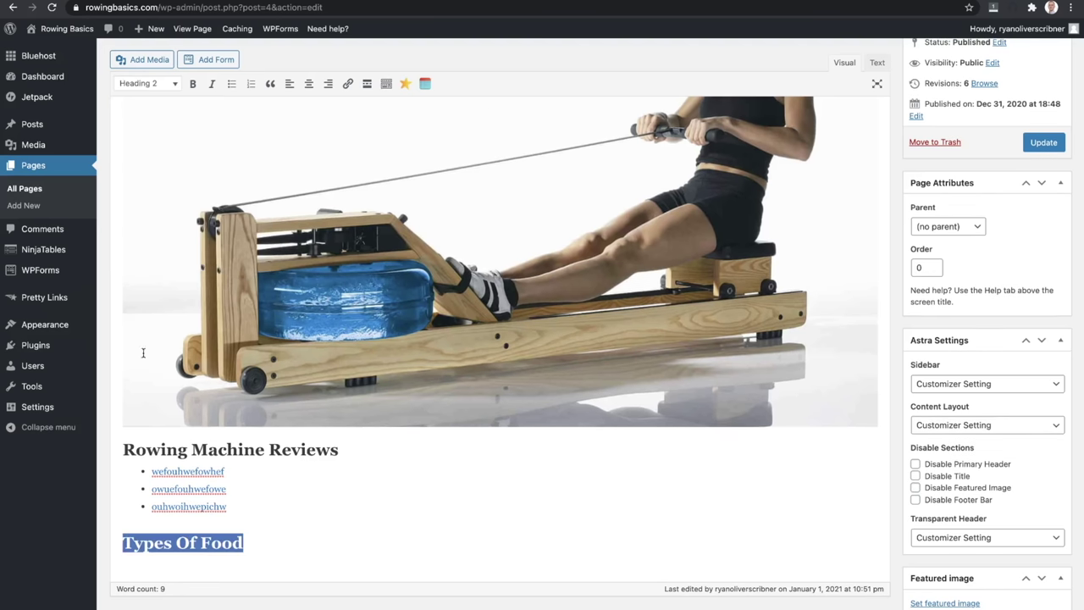
Add the lines "American Food", "Spanish Food" and "Chinese Food" as separate paragraphs under the "Types Of Food" heading
{"action": "left_click", "coordinate": [248, 544]}
{"action": "key", "text": "Return"}
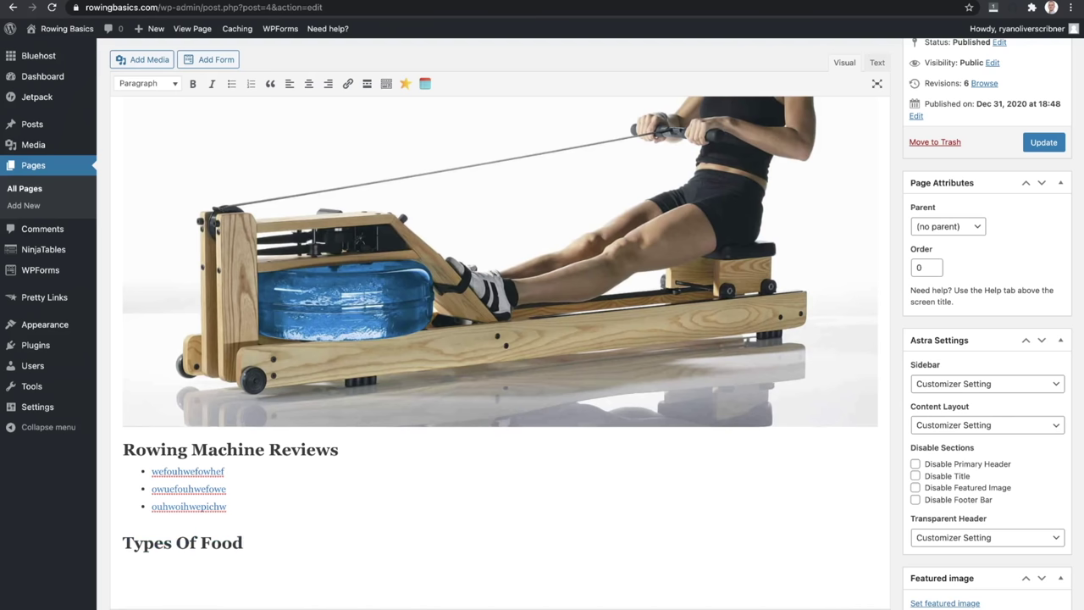
{"action": "type", "text": "American Food"}
{"action": "key", "text": "Return"}
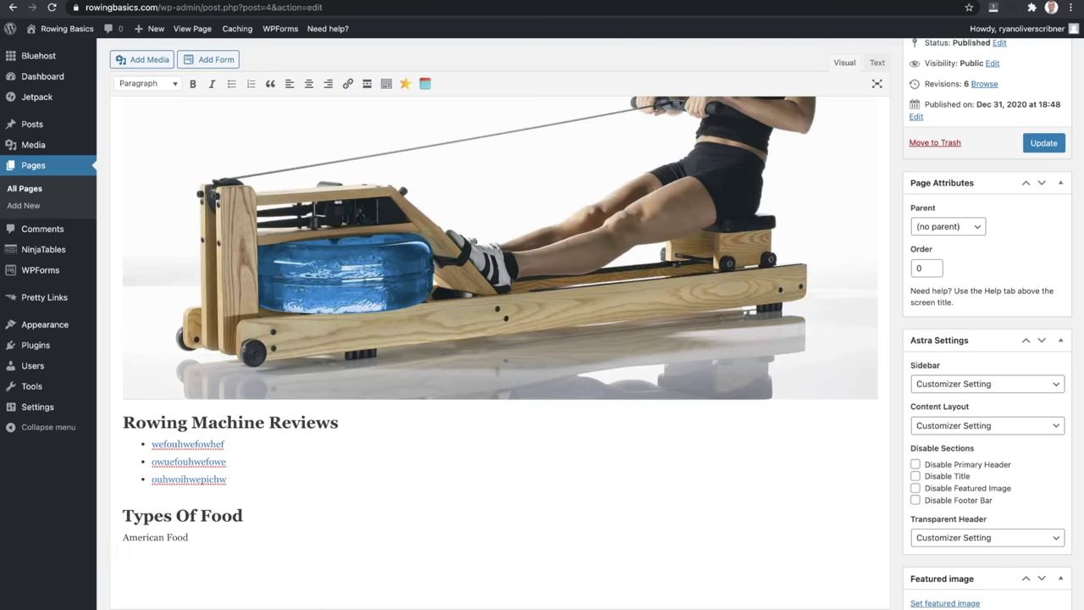
{"action": "type", "text": "Spanish Food"}
{"action": "key", "text": "Return"}
{"action": "type", "text": "Chinese"}
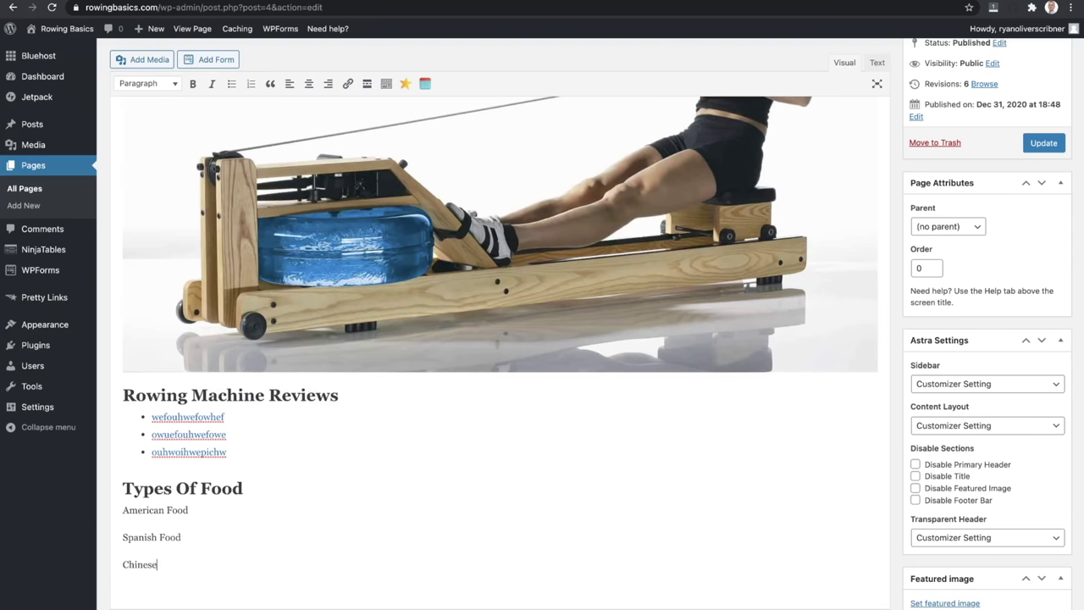
{"action": "type", "text": " Food"}
Format the "American Food", "Spanish Food" and "Chinese Food" lines as Heading 3
{"action": "left_click_drag", "start_coordinate": [183, 564], "coordinate": [108, 507]}
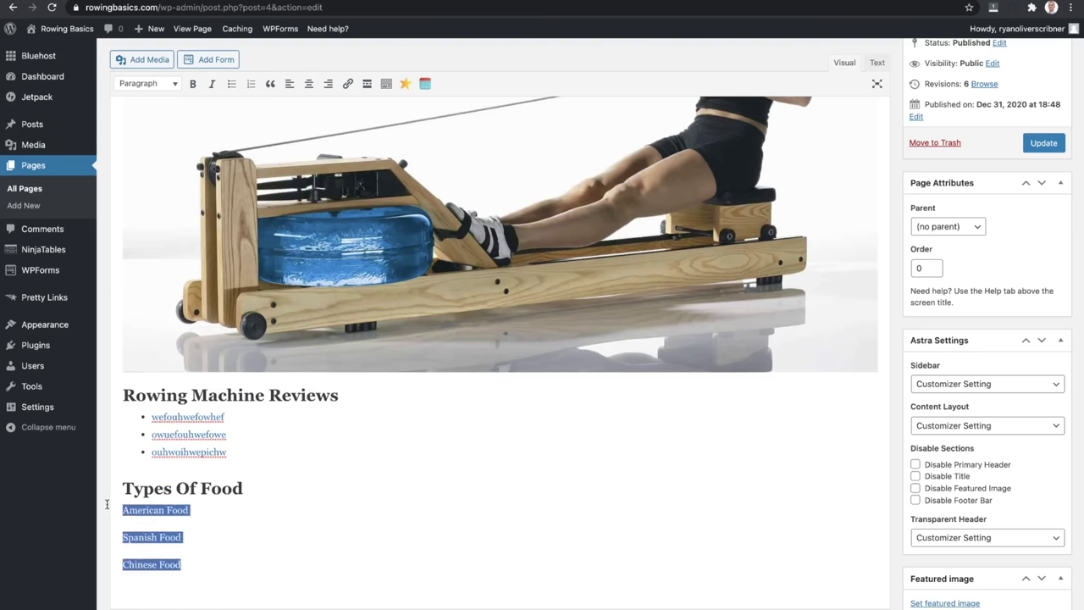
{"action": "left_click", "coordinate": [162, 81]}
{"action": "left_click", "coordinate": [162, 177]}
{"action": "left_click", "coordinate": [262, 562]}
Insert the paragraph "Here are the different types of foods that I like." directly under the "Types Of Food" heading
{"action": "triple_click", "coordinate": [208, 482]}
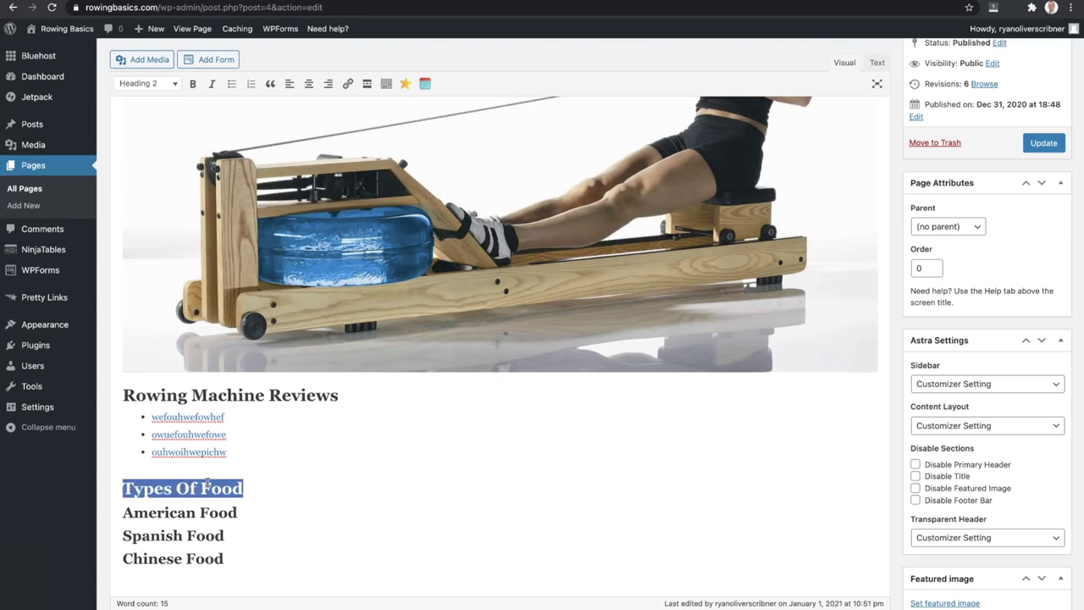
{"action": "left_click", "coordinate": [256, 489]}
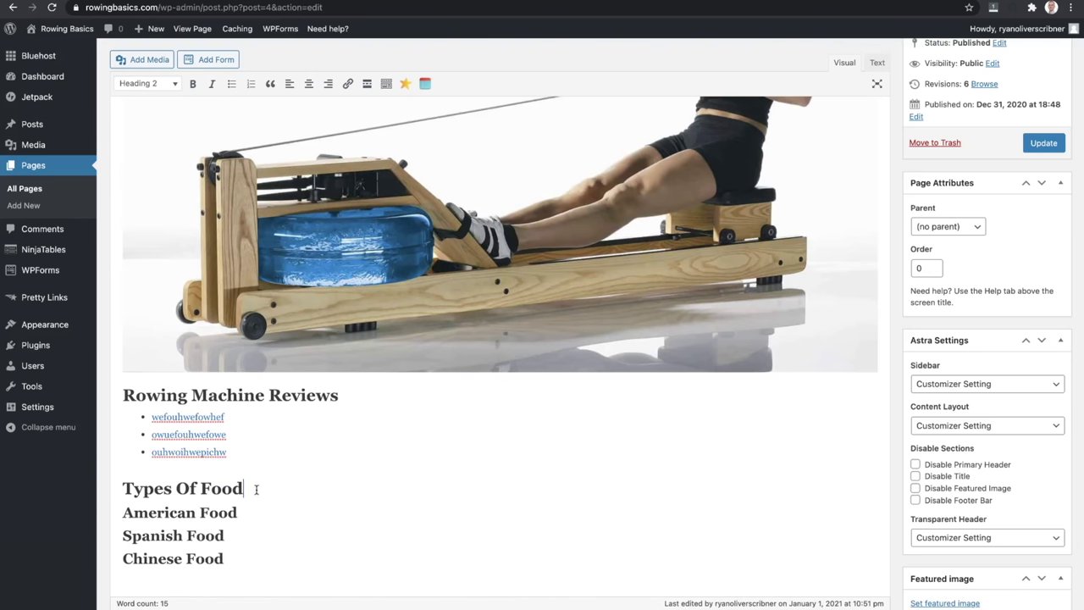
{"action": "key", "text": "Return"}
{"action": "type", "text": "Her"}
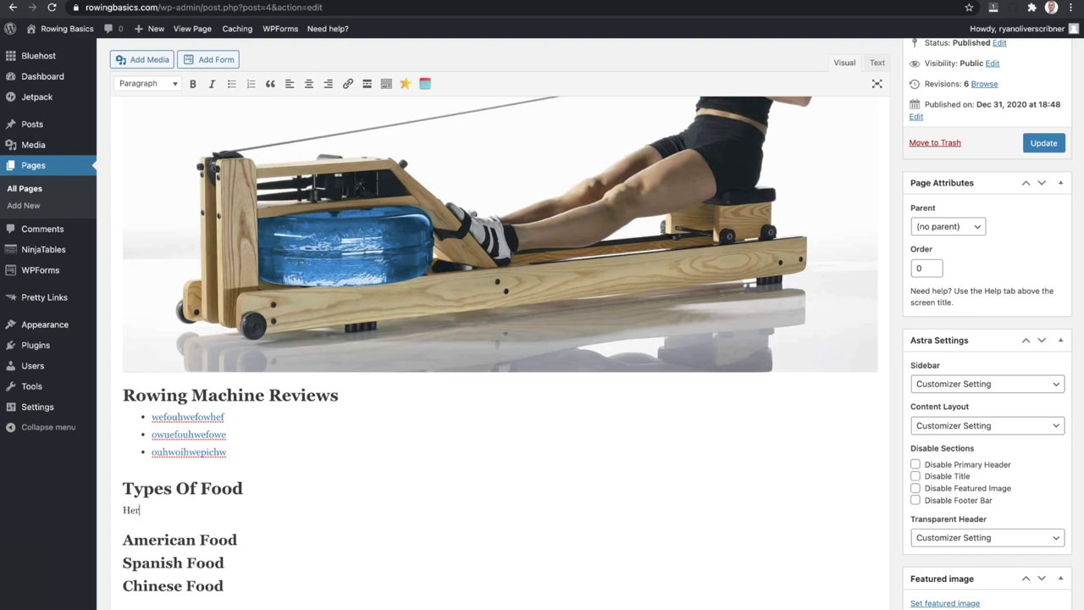
{"action": "type", "text": "e are the difffer"}
{"action": "key", "text": "BackSpace"}
{"action": "key", "text": "BackSpace"}
{"action": "type", "text": "fferent types of foo"}
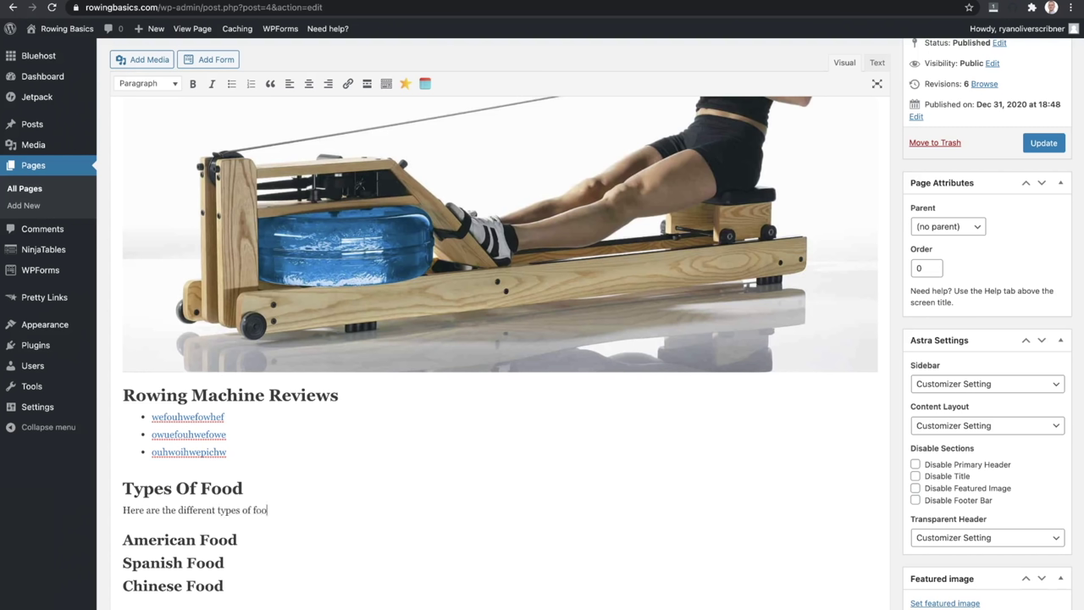
{"action": "type", "text": "ds that I like"}
Insert the paragraph "My favorite american foods in order." directly under the "American Food" heading
{"action": "scroll", "coordinate": [224, 468], "scroll_direction": "down", "scroll_amount": 1}
{"action": "left_click", "coordinate": [247, 498]}
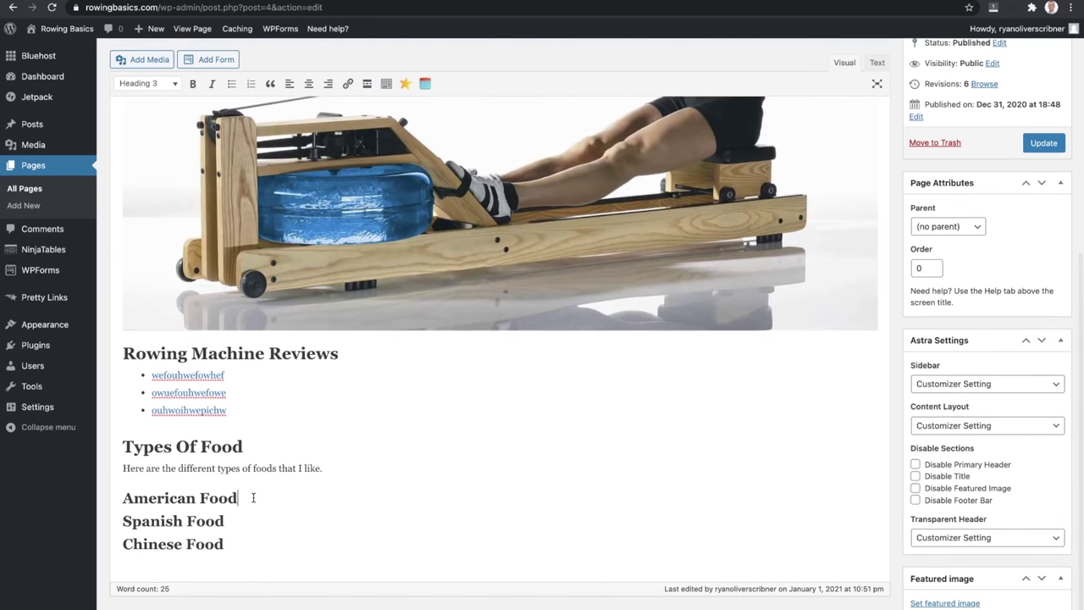
{"action": "key", "text": "Return"}
{"action": "type", "text": "My favorite "}
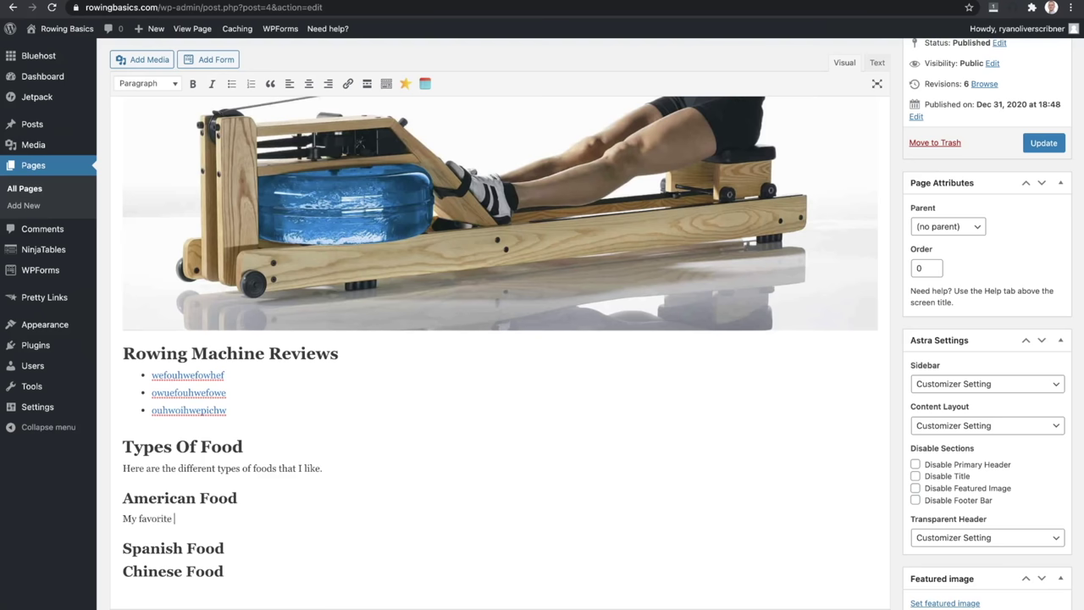
{"action": "type", "text": "american foordds in order."}
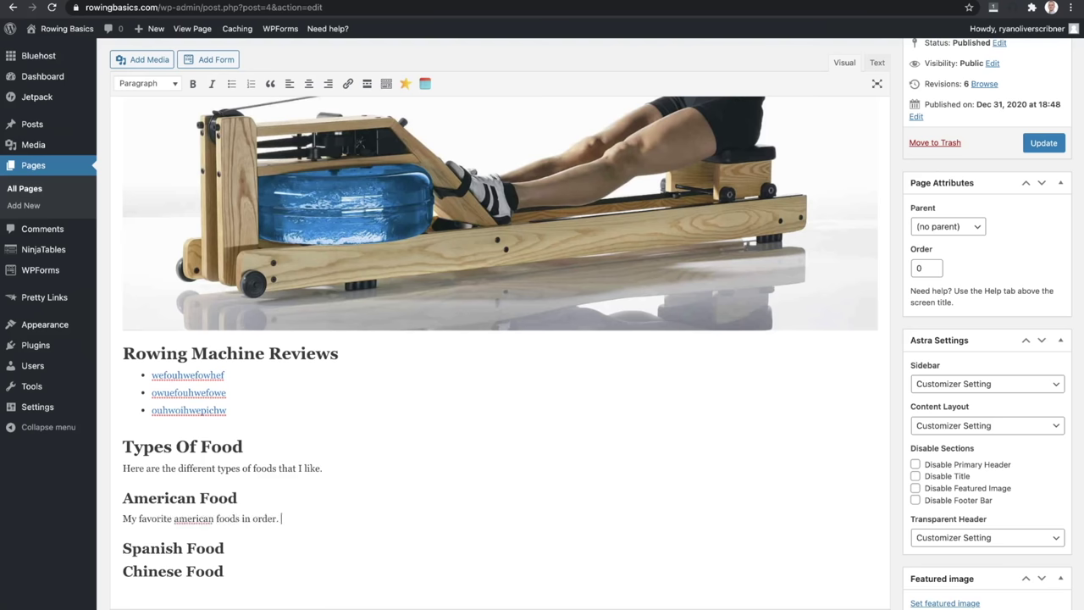
Add the lines "Burger", "French Fries" and "Salad" as separate paragraphs below the American foods sentence
{"action": "key", "text": "Return"}
{"action": "type", "text": "Bure"}
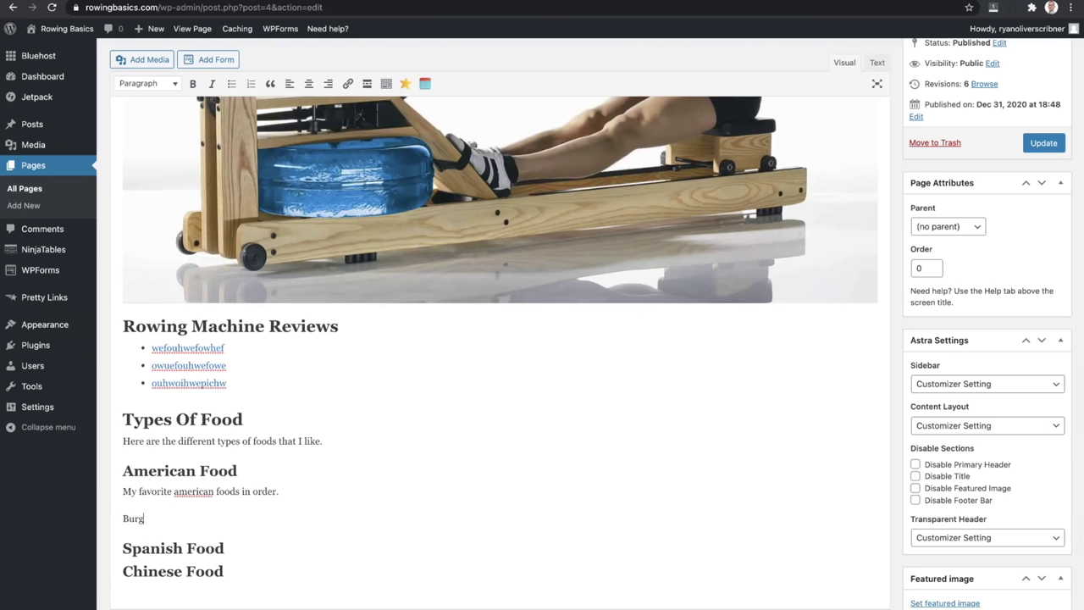
{"action": "type", "text": "er"}
{"action": "key", "text": "Return"}
{"action": "type", "text": "French Fries"}
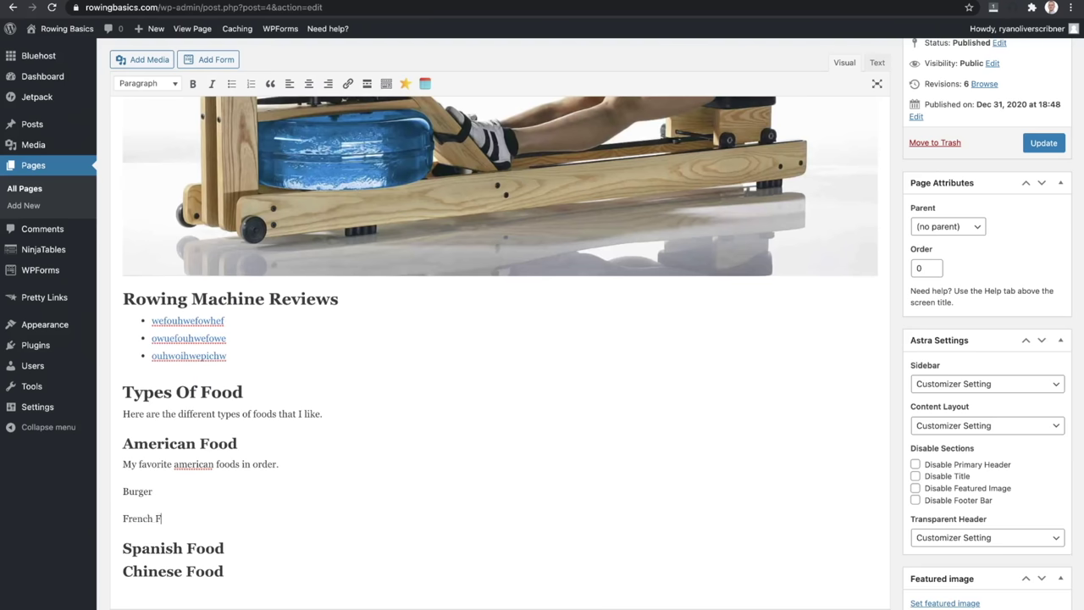
{"action": "key", "text": "Return"}
{"action": "type", "text": "Salad"}
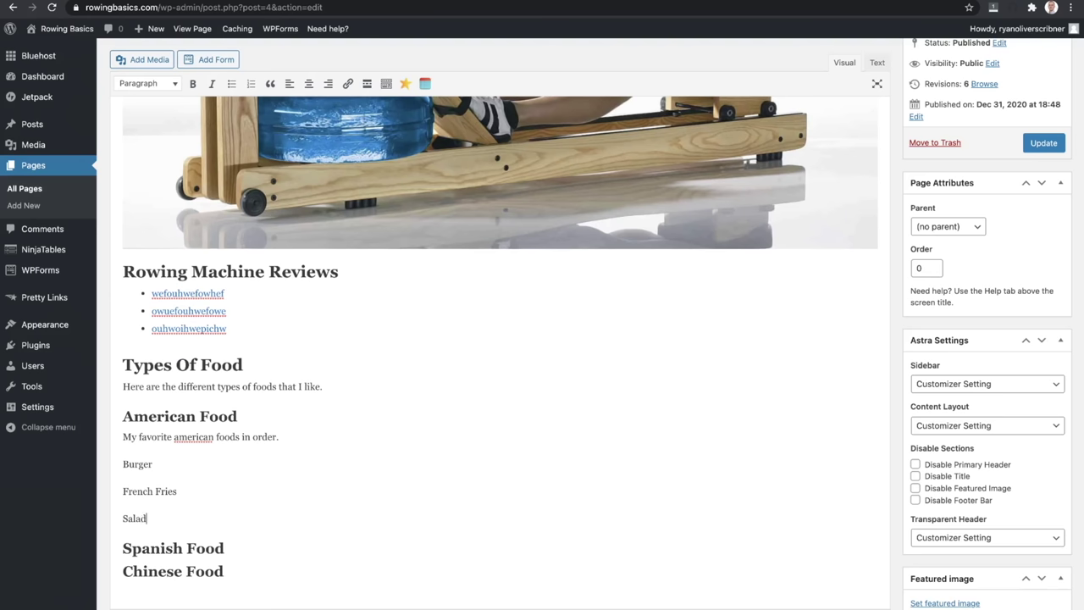
Format the "Burger", "French Fries" and "Salad" lines as Heading 4
{"action": "left_click_drag", "start_coordinate": [157, 519], "coordinate": [111, 459]}
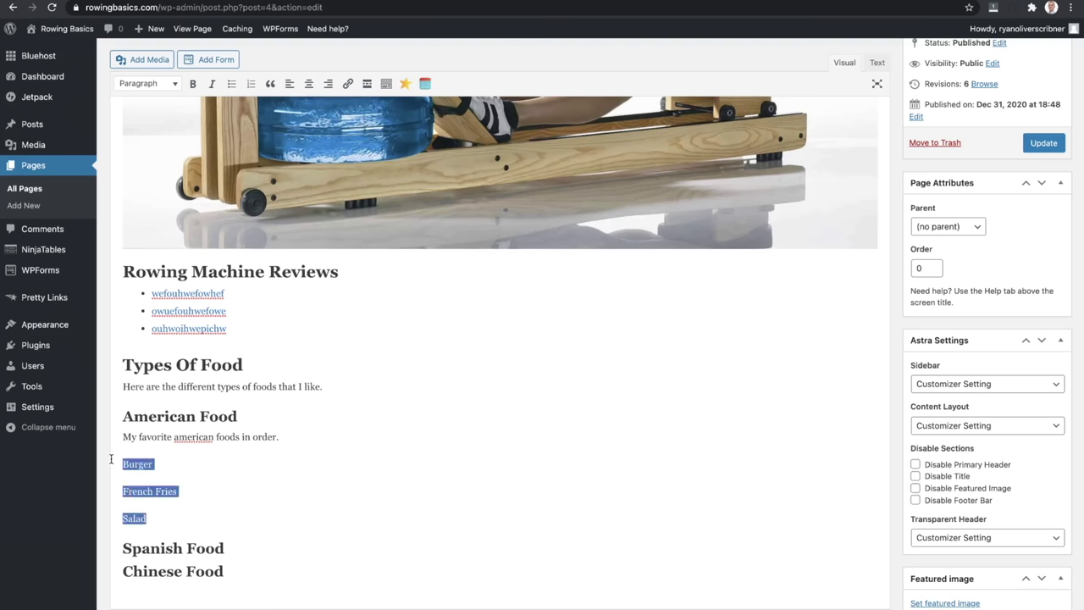
{"action": "left_click", "coordinate": [166, 79]}
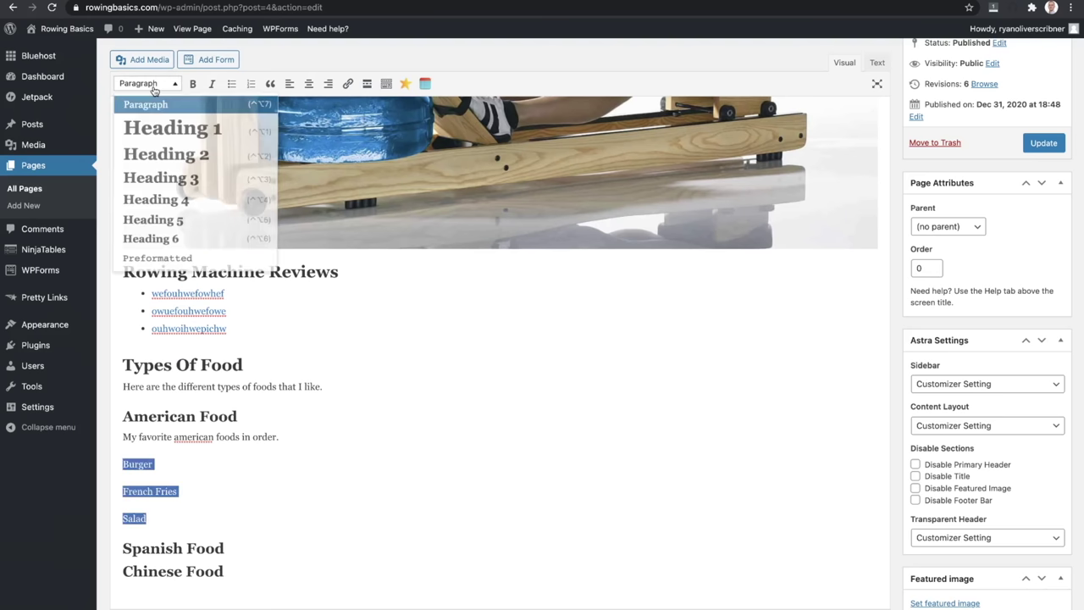
{"action": "left_click", "coordinate": [210, 199]}
{"action": "left_click", "coordinate": [391, 475]}
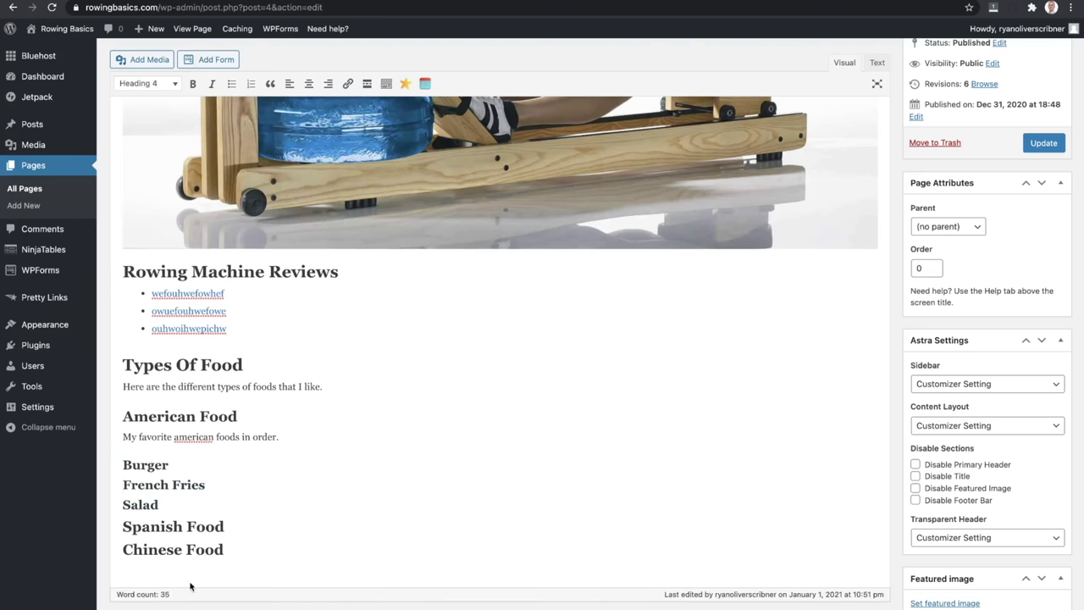
Delete the "Spanish Food" and "Chinese Food" headings at the end of the content and update the page
{"action": "left_click_drag", "start_coordinate": [236, 554], "coordinate": [117, 519]}
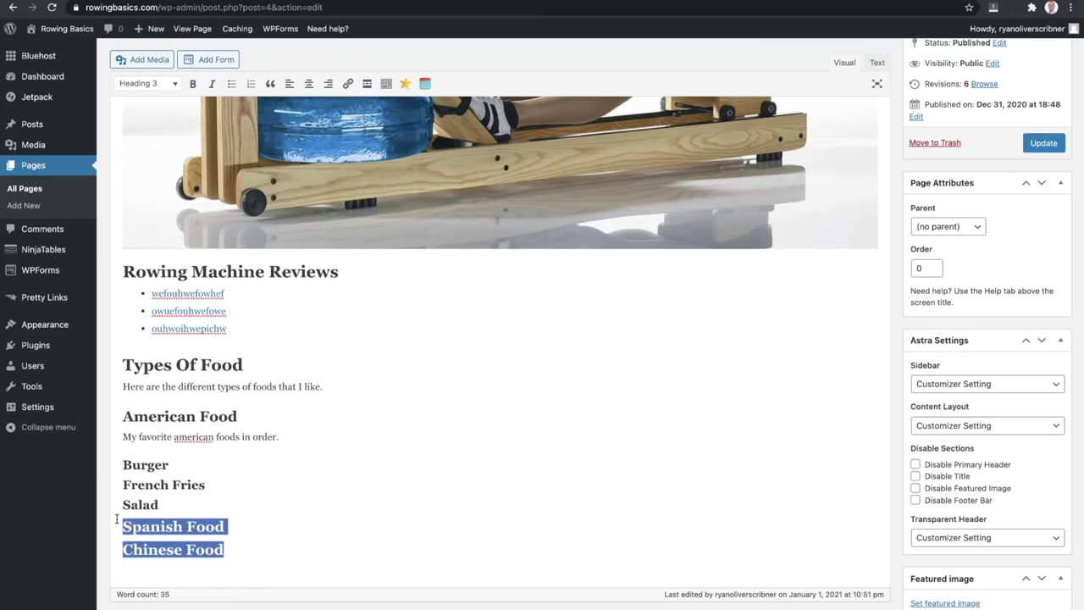
{"action": "key", "text": "BackSpace"}
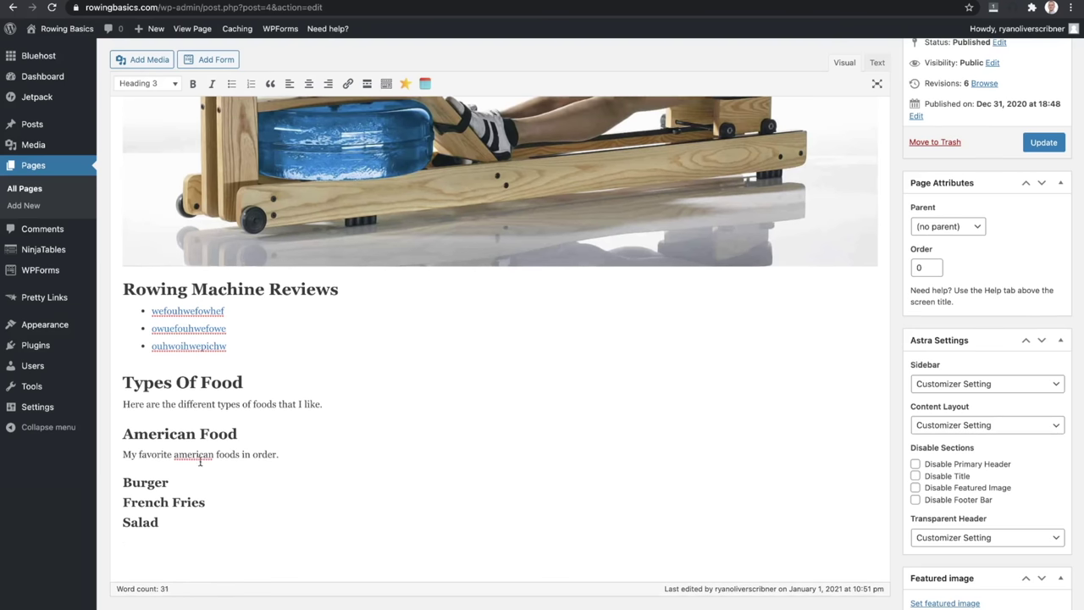
{"action": "left_click", "coordinate": [206, 382]}
{"action": "left_click", "coordinate": [195, 435]}
{"action": "left_click", "coordinate": [177, 434]}
{"action": "left_click", "coordinate": [151, 477]}
{"action": "left_click", "coordinate": [1055, 138]}
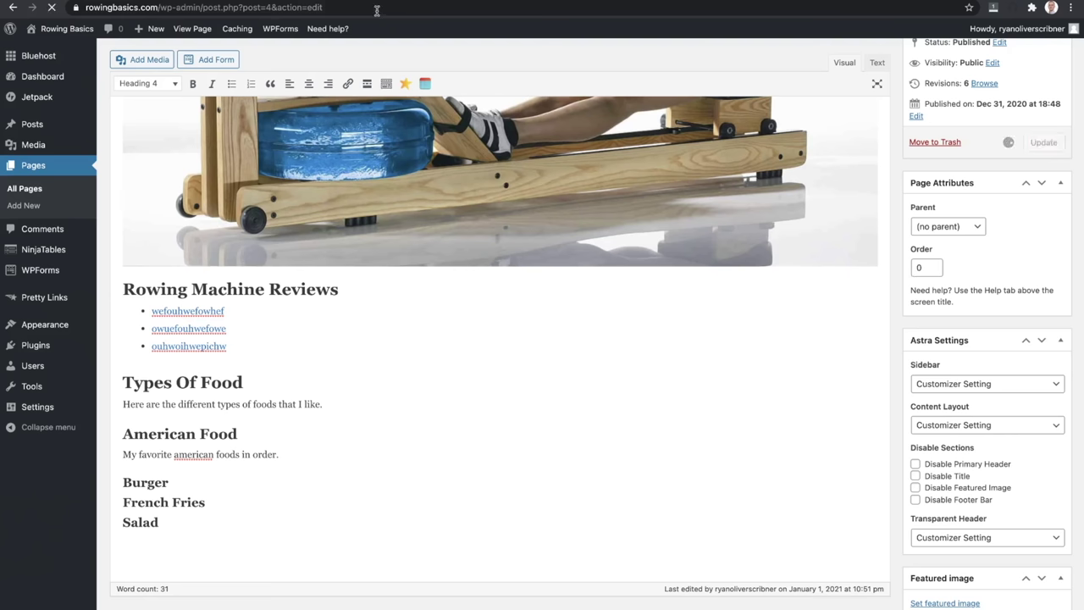
Reload the live homepage and compare its title with the Heading 2, Heading 3 and Heading 4 lines below the image
{"action": "left_click", "coordinate": [351, 2]}
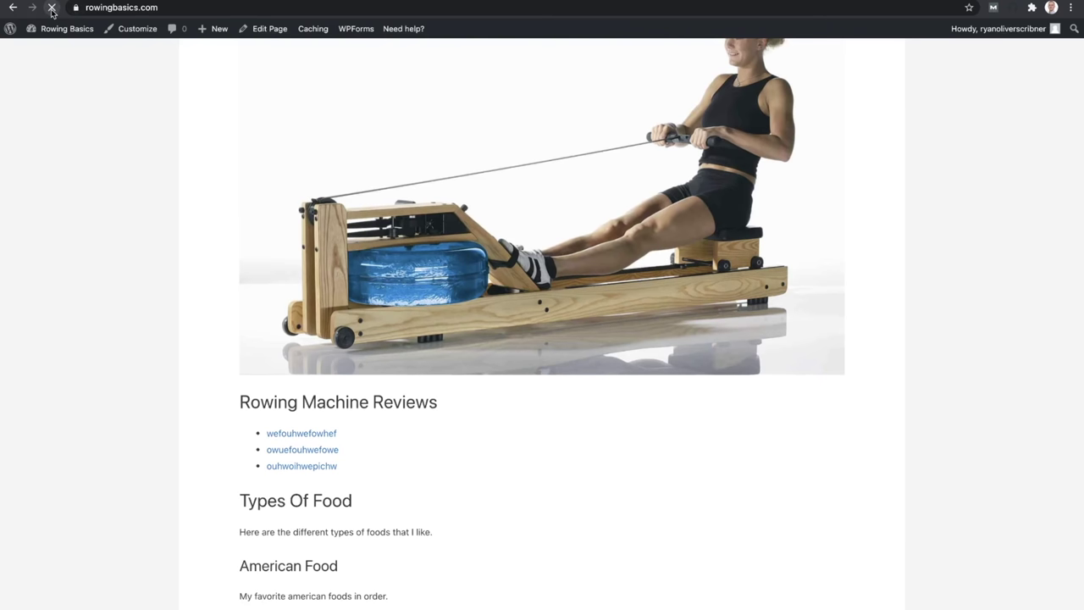
{"action": "scroll", "coordinate": [322, 271], "scroll_direction": "down", "scroll_amount": 5}
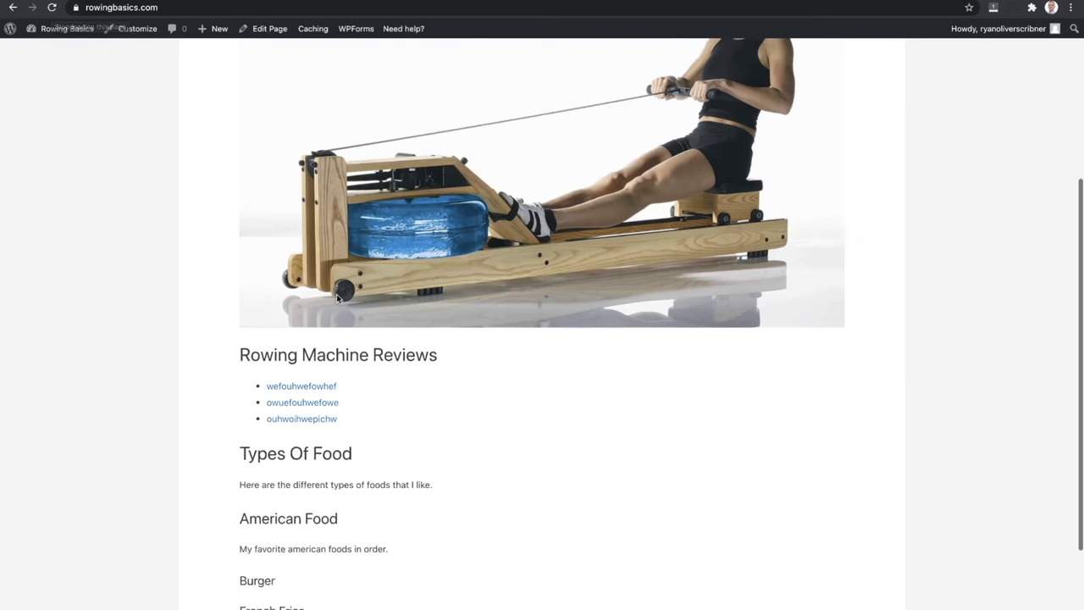
{"action": "scroll", "coordinate": [411, 227], "scroll_direction": "up", "scroll_amount": 5}
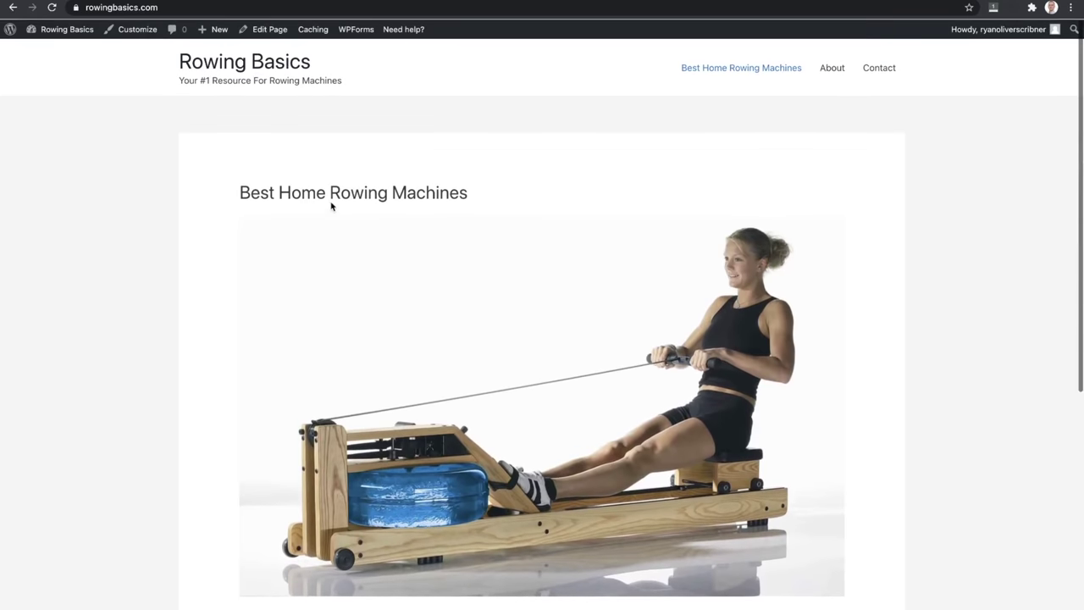
{"action": "triple_click", "coordinate": [325, 190]}
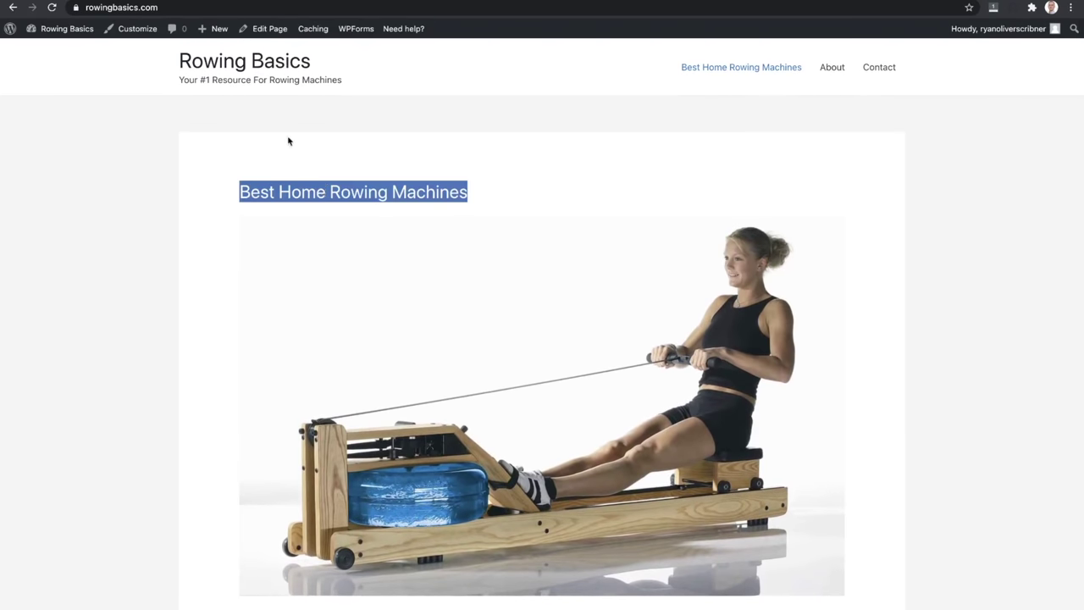
{"action": "scroll", "coordinate": [358, 211], "scroll_direction": "down", "scroll_amount": 3}
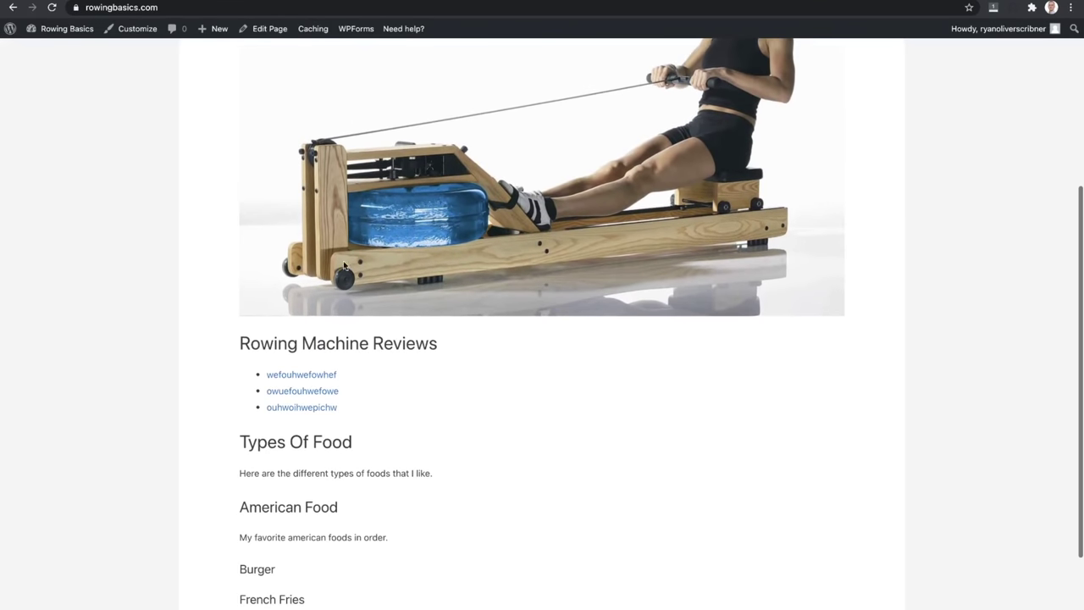
{"action": "triple_click", "coordinate": [339, 348]}
{"action": "triple_click", "coordinate": [305, 438]}
{"action": "scroll", "coordinate": [301, 436], "scroll_direction": "down", "scroll_amount": 3}
{"action": "triple_click", "coordinate": [290, 391]}
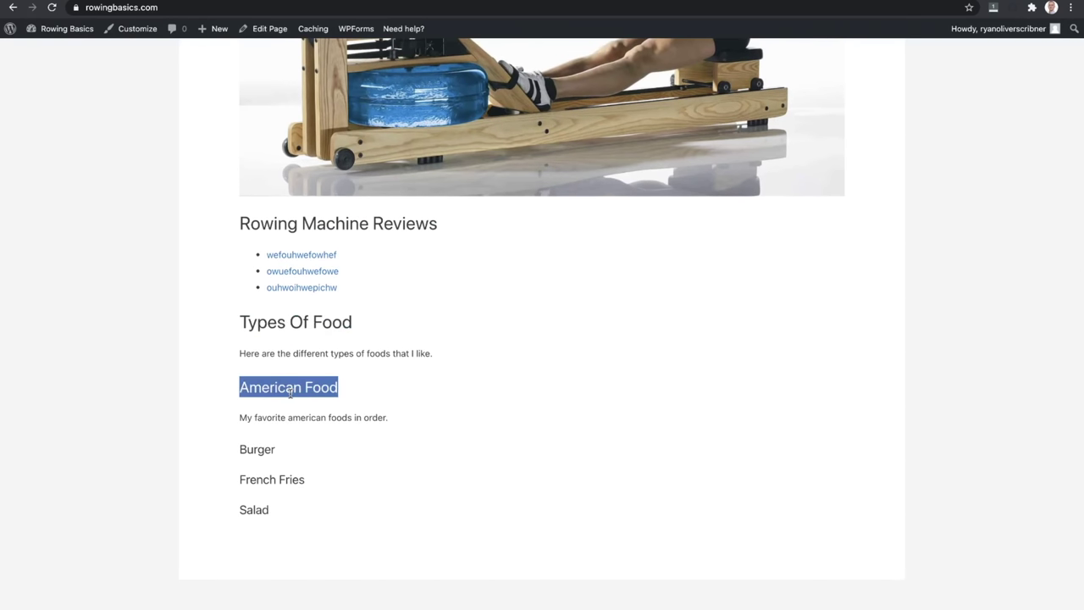
{"action": "left_click_drag", "start_coordinate": [281, 511], "coordinate": [227, 450]}
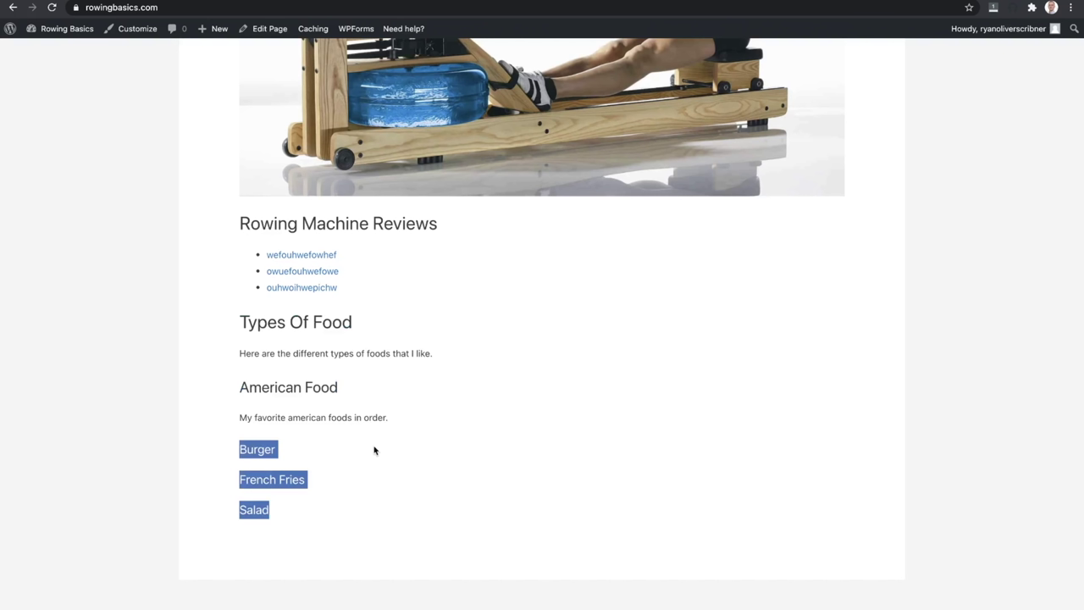
{"action": "left_click", "coordinate": [440, 398]}
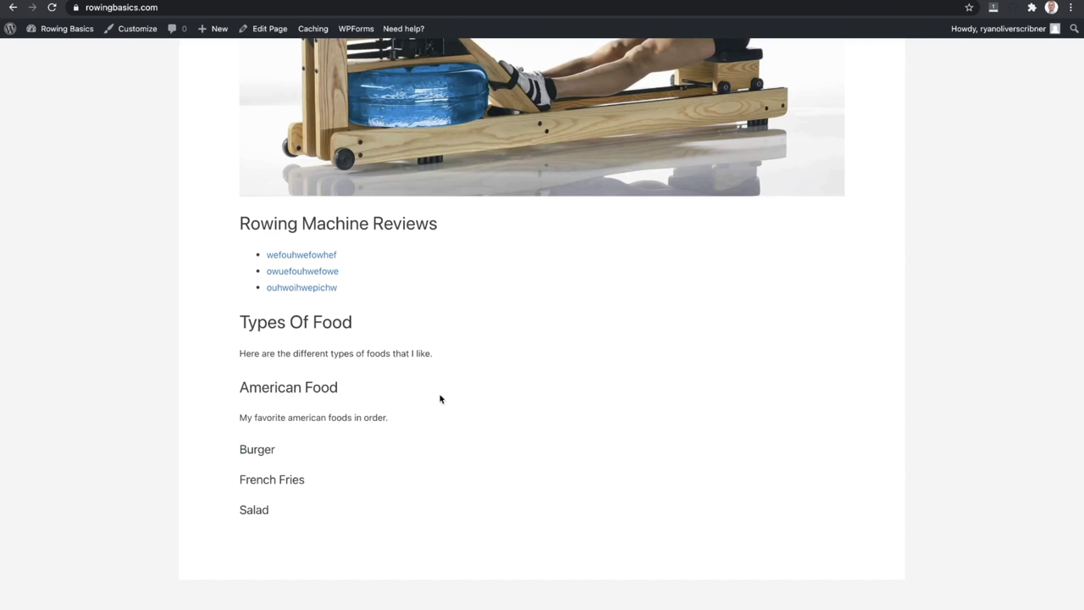
{"action": "scroll", "coordinate": [440, 399], "scroll_direction": "up", "scroll_amount": 1}
{"action": "scroll", "coordinate": [439, 400], "scroll_direction": "up", "scroll_amount": 4}
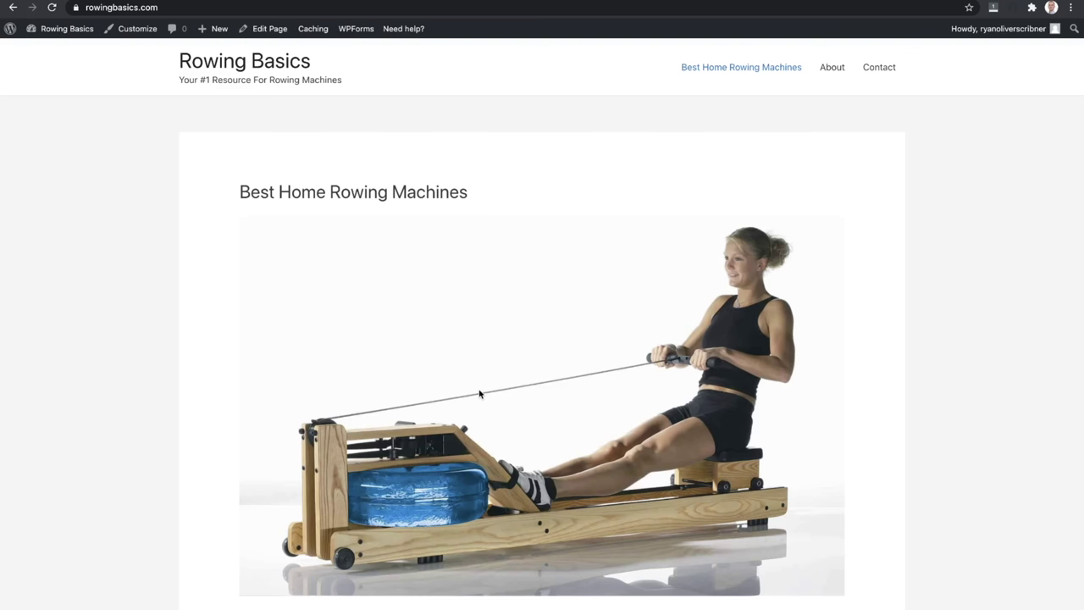
Open the site customizer from the live homepage and go to the header's Site Identity settings
{"action": "scroll", "coordinate": [479, 394], "scroll_direction": "down", "scroll_amount": 5}
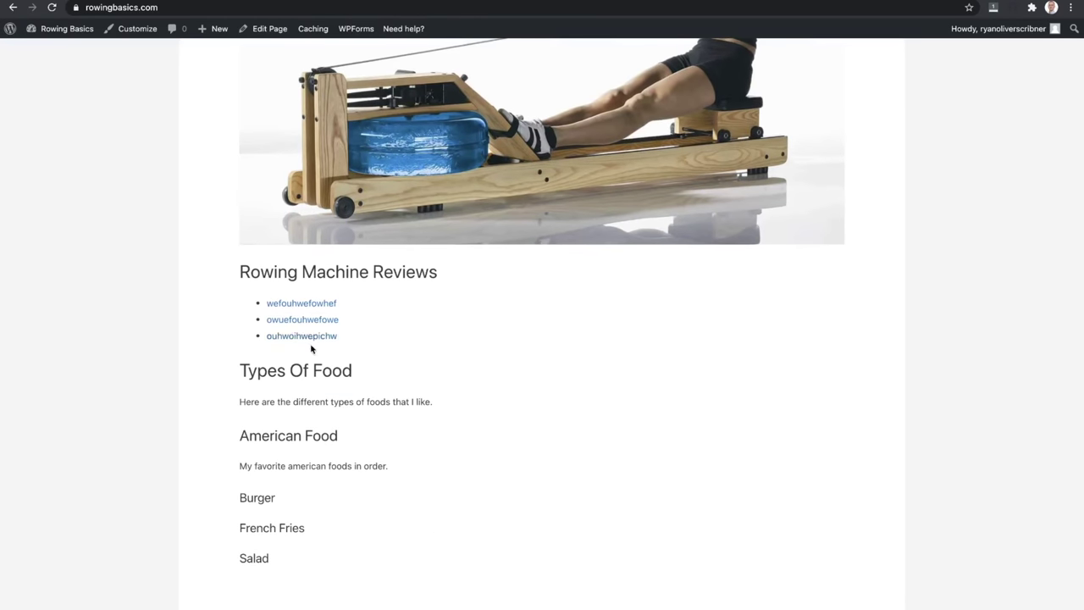
{"action": "scroll", "coordinate": [370, 241], "scroll_direction": "up", "scroll_amount": 5}
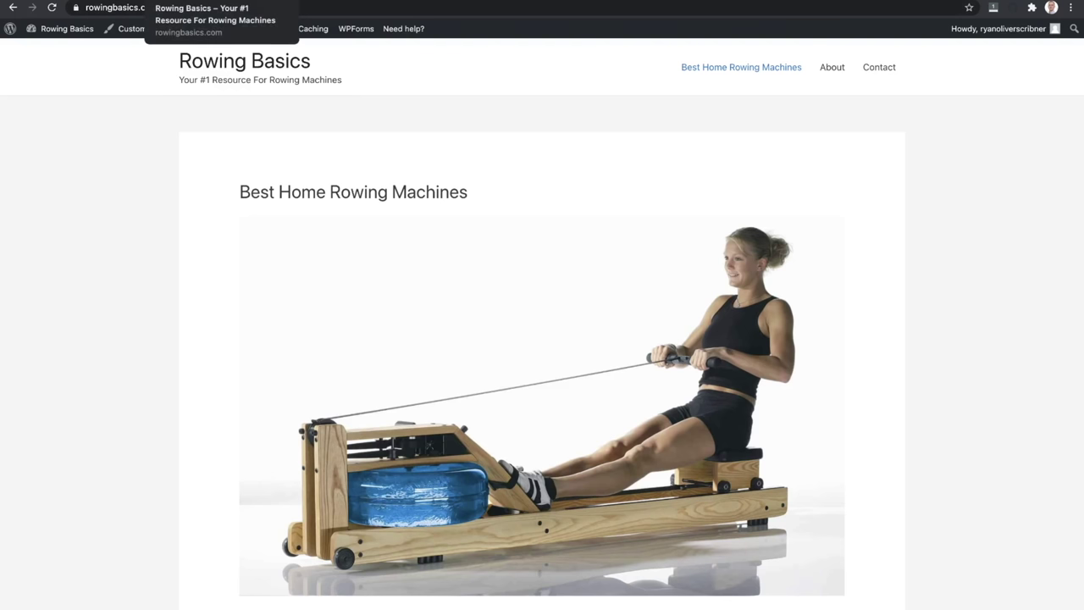
{"action": "left_click", "coordinate": [143, 31]}
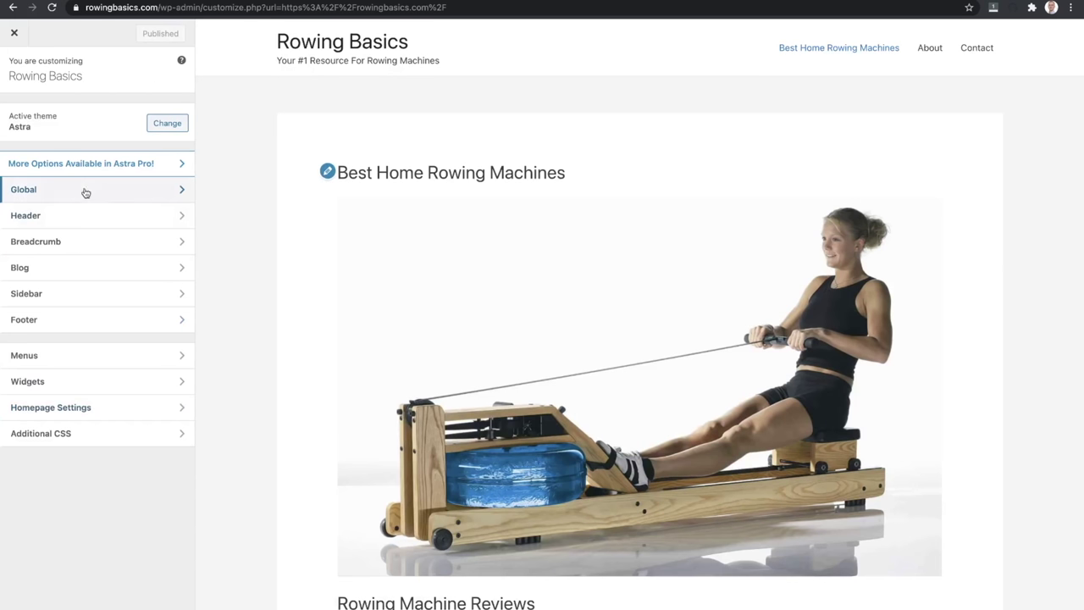
{"action": "left_click", "coordinate": [72, 219]}
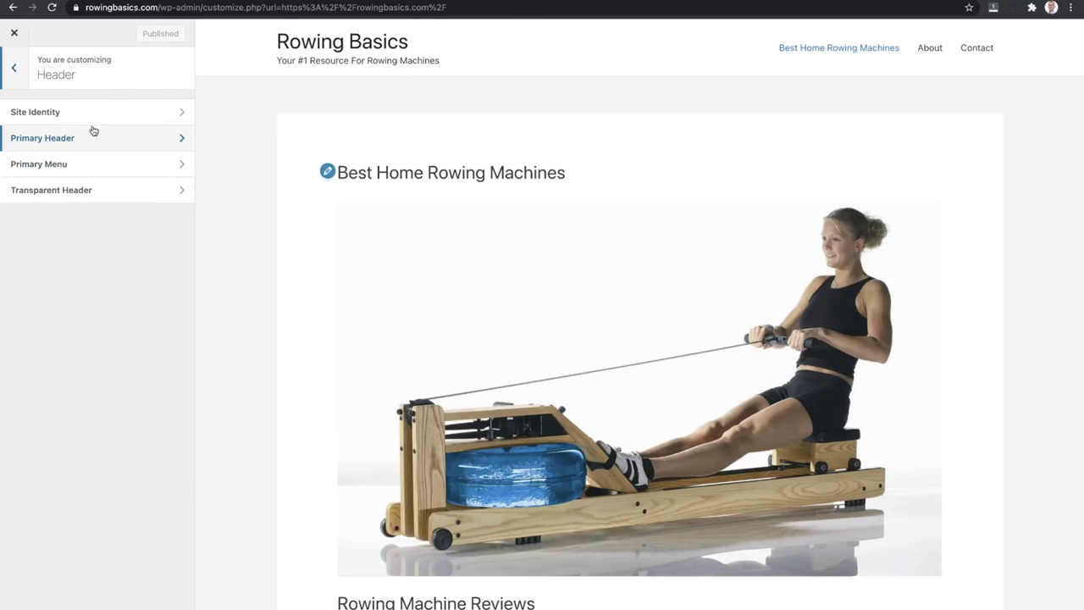
{"action": "left_click", "coordinate": [97, 118]}
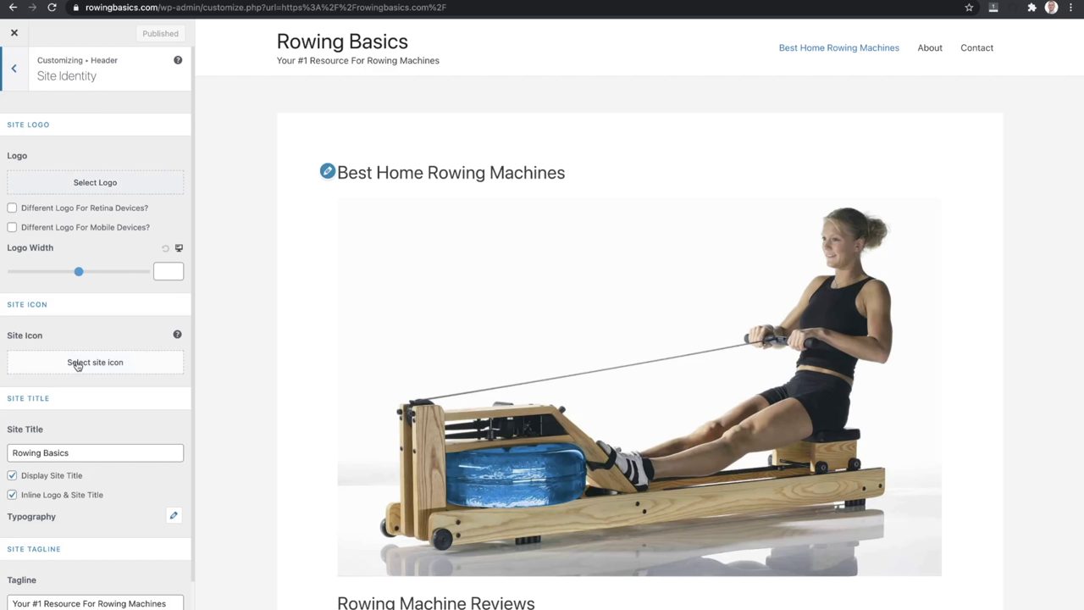
Try hiding the site tagline in the header and turn its display back on
{"action": "scroll", "coordinate": [69, 454], "scroll_direction": "down", "scroll_amount": 1}
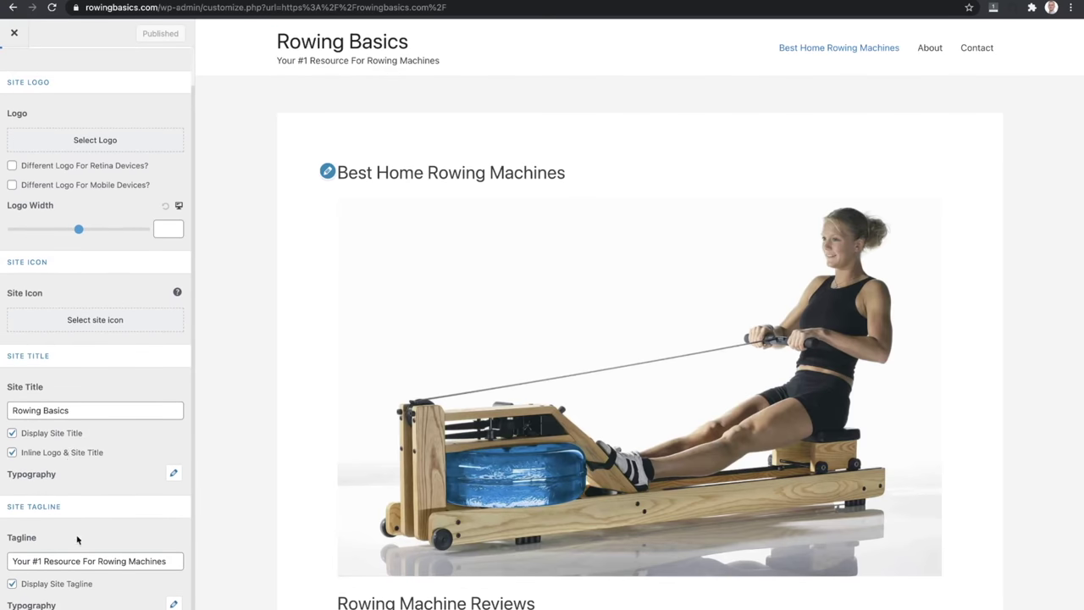
{"action": "left_click", "coordinate": [12, 585]}
{"action": "scroll", "coordinate": [12, 584], "scroll_direction": "up", "scroll_amount": 1}
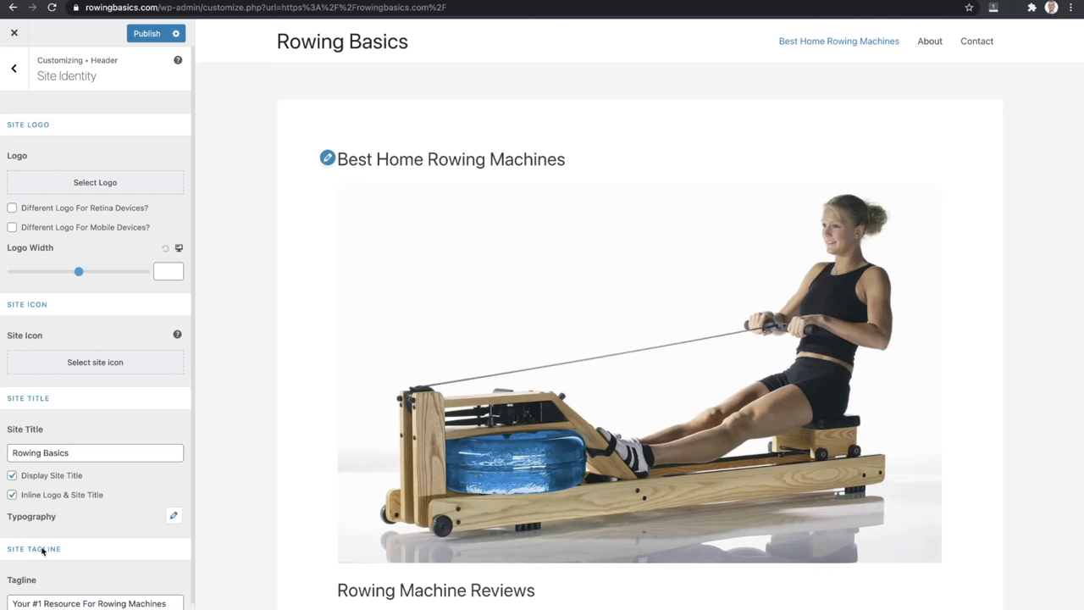
{"action": "scroll", "coordinate": [75, 530], "scroll_direction": "down", "scroll_amount": 1}
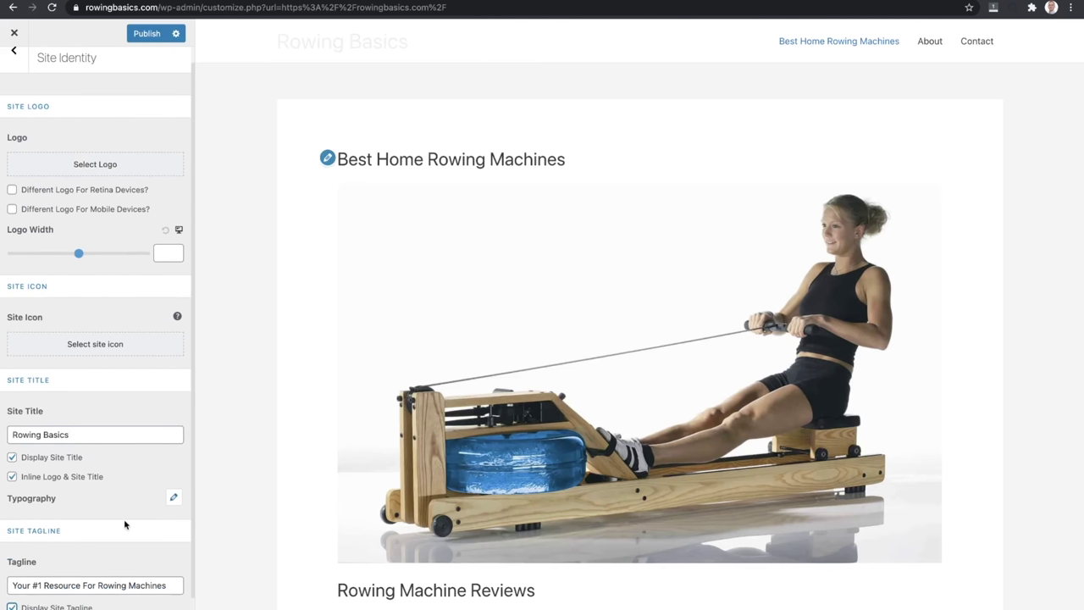
{"action": "scroll", "coordinate": [124, 525], "scroll_direction": "down", "scroll_amount": 1}
{"action": "key", "text": "space"}
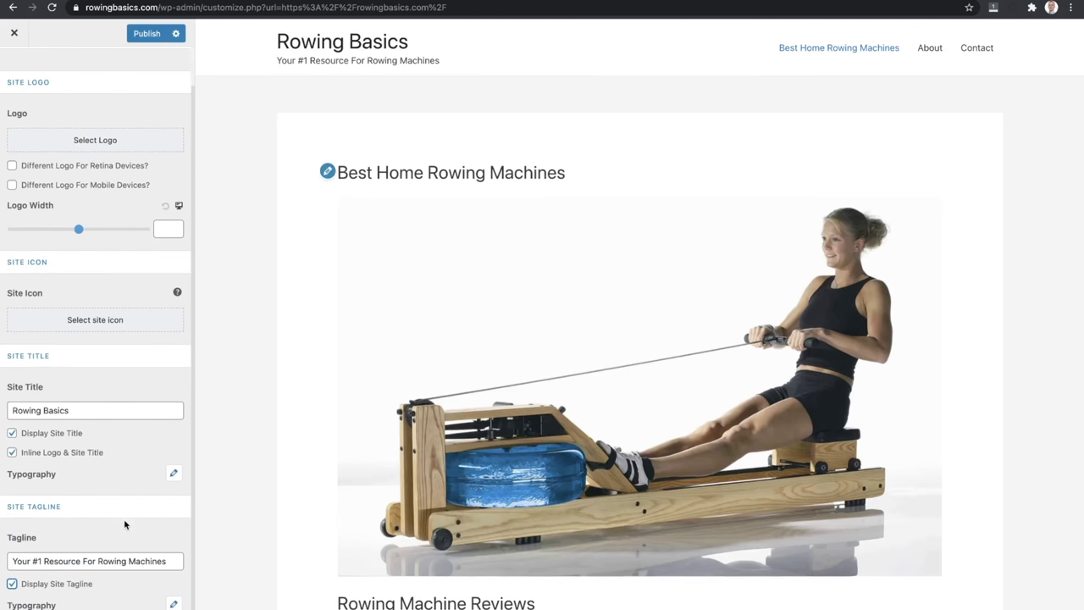
Try hiding the site title in the header and turn its display back on
{"action": "scroll", "coordinate": [124, 518], "scroll_direction": "up", "scroll_amount": 2}
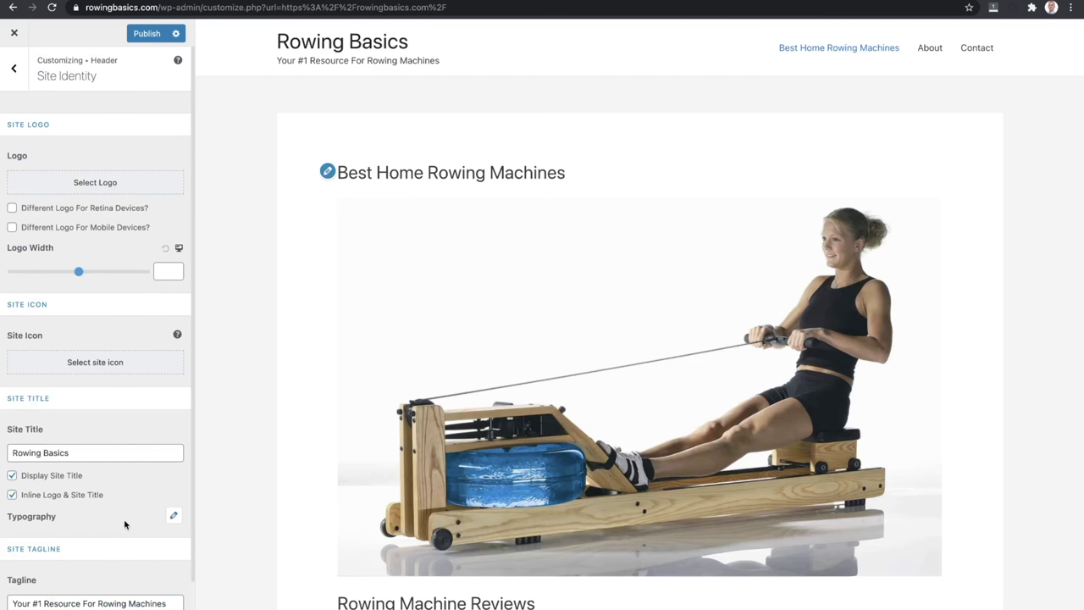
{"action": "left_click", "coordinate": [13, 477]}
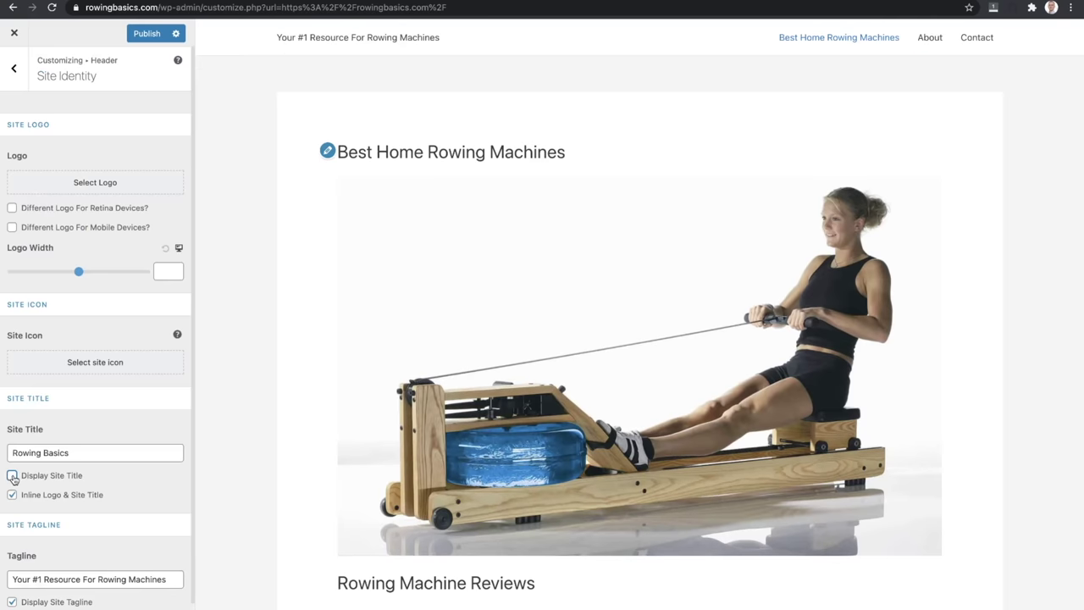
{"action": "left_click", "coordinate": [13, 477]}
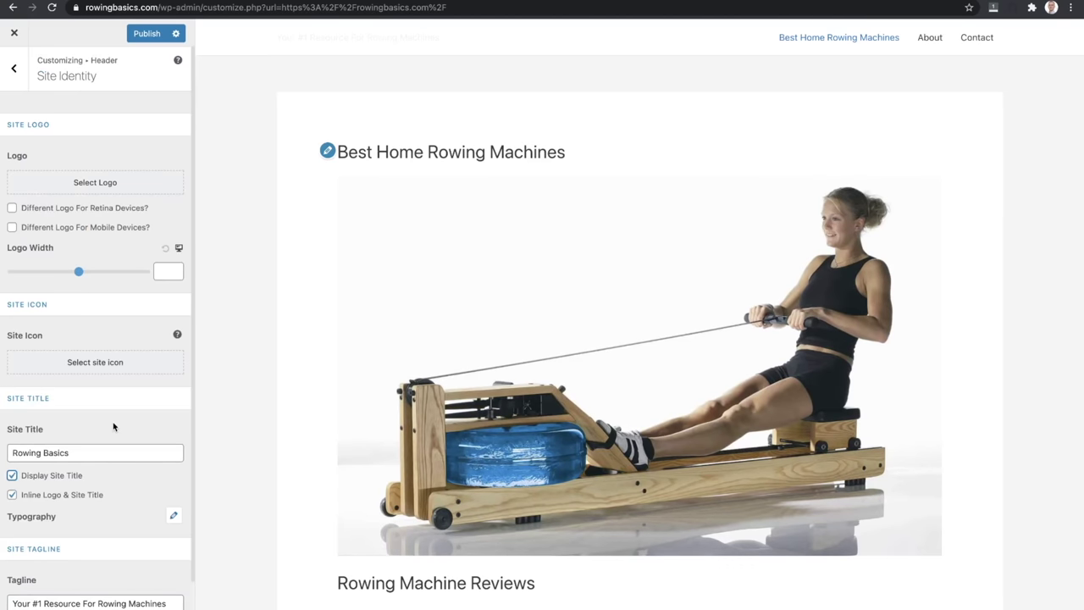
{"action": "scroll", "coordinate": [82, 409], "scroll_direction": "down", "scroll_amount": 1}
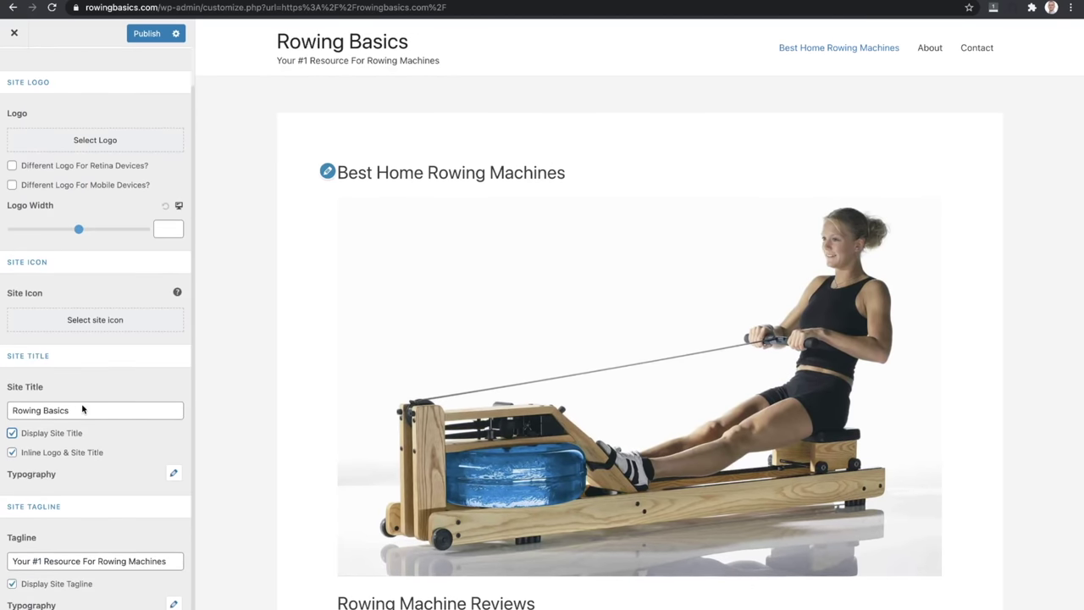
{"action": "scroll", "coordinate": [82, 409], "scroll_direction": "up", "scroll_amount": 1}
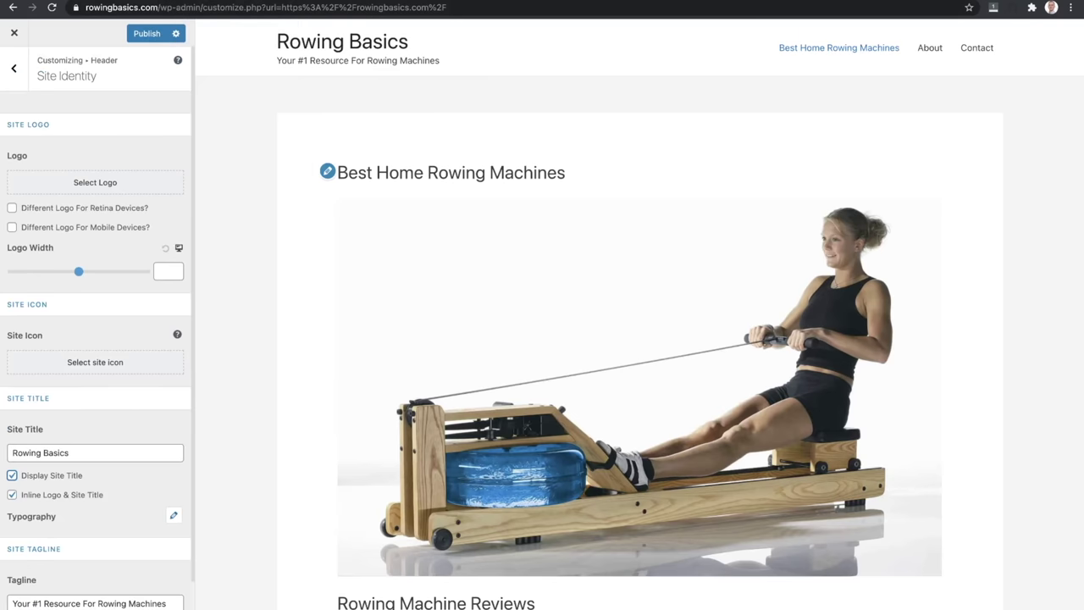
Switch to Adobe Photoshop 2020 and create a new 250 x 100 pixel document with a transparent background
{"action": "mouse_move", "coordinate": [259, 606]}
{"action": "mouse_move", "coordinate": [887, 606]}
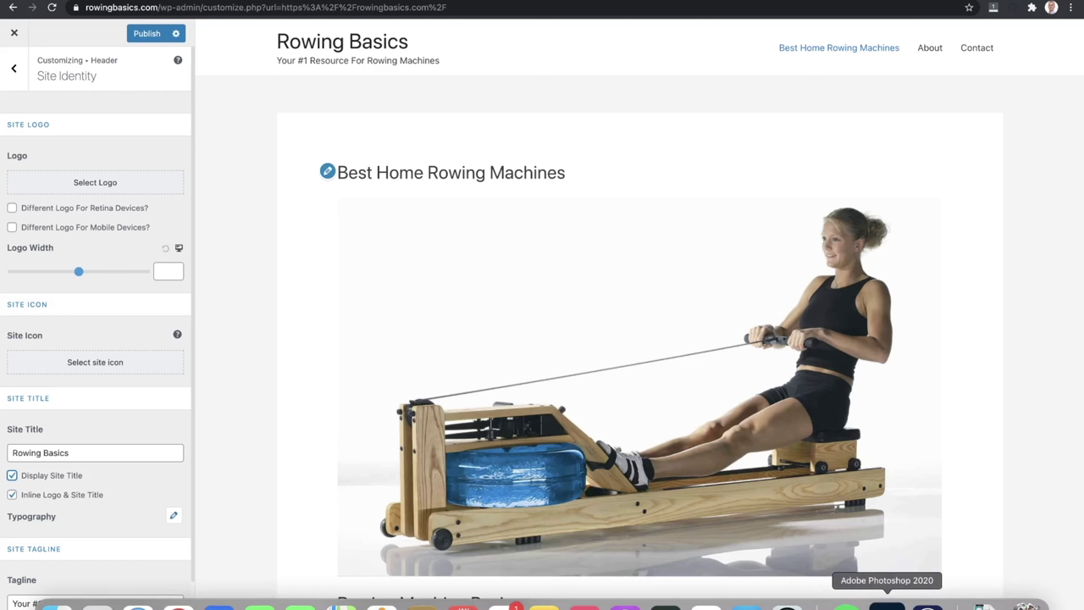
{"action": "left_click", "coordinate": [887, 603]}
{"action": "left_click", "coordinate": [44, 232]}
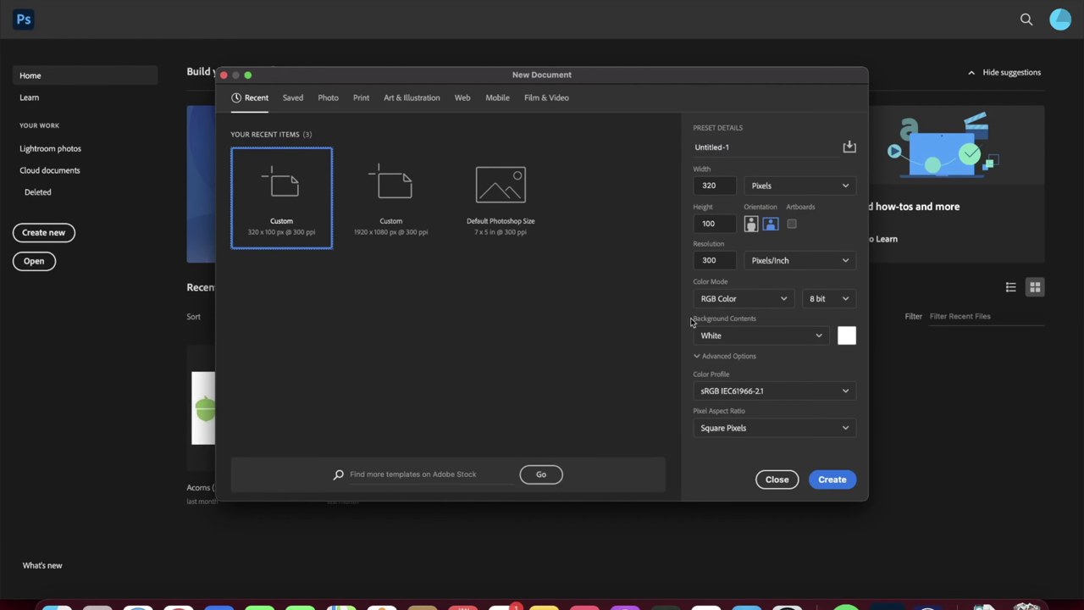
{"action": "double_click", "coordinate": [718, 185]}
{"action": "type", "text": "250"}
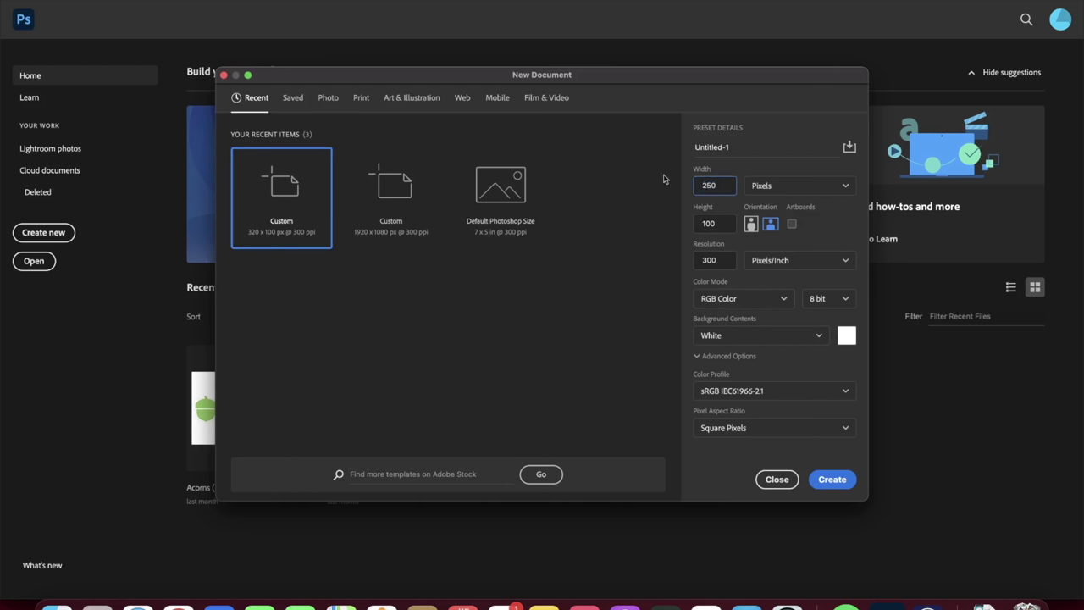
{"action": "left_click", "coordinate": [780, 336]}
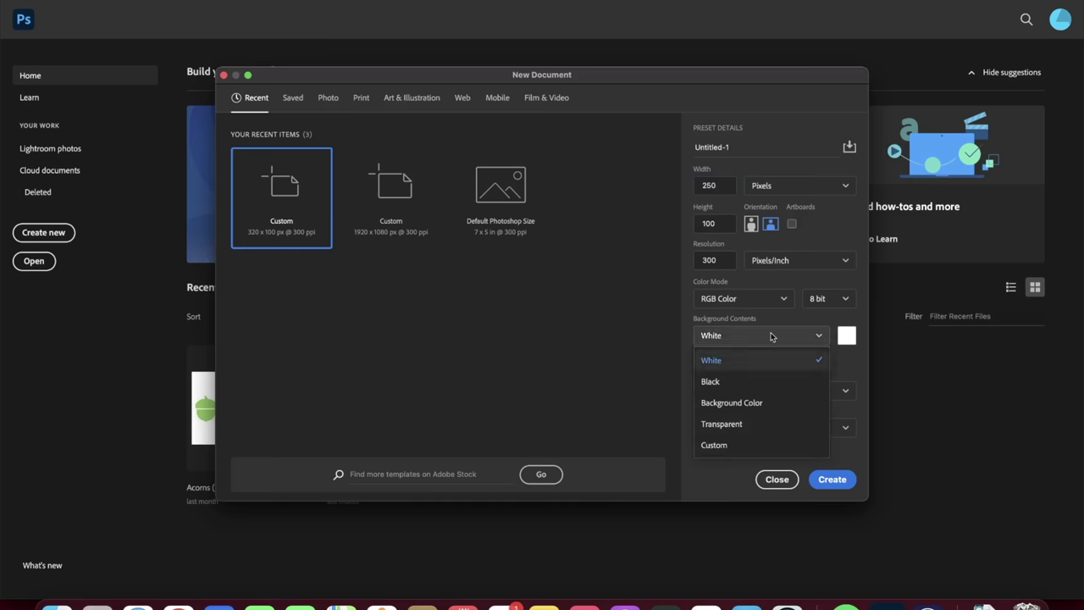
{"action": "left_click", "coordinate": [750, 426]}
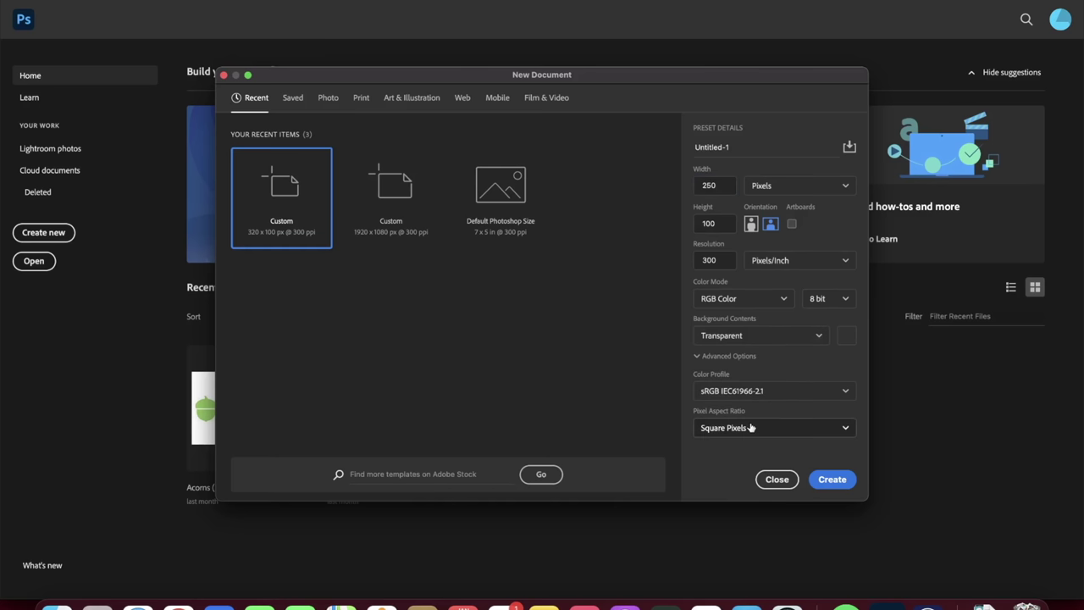
{"action": "left_click", "coordinate": [824, 479]}
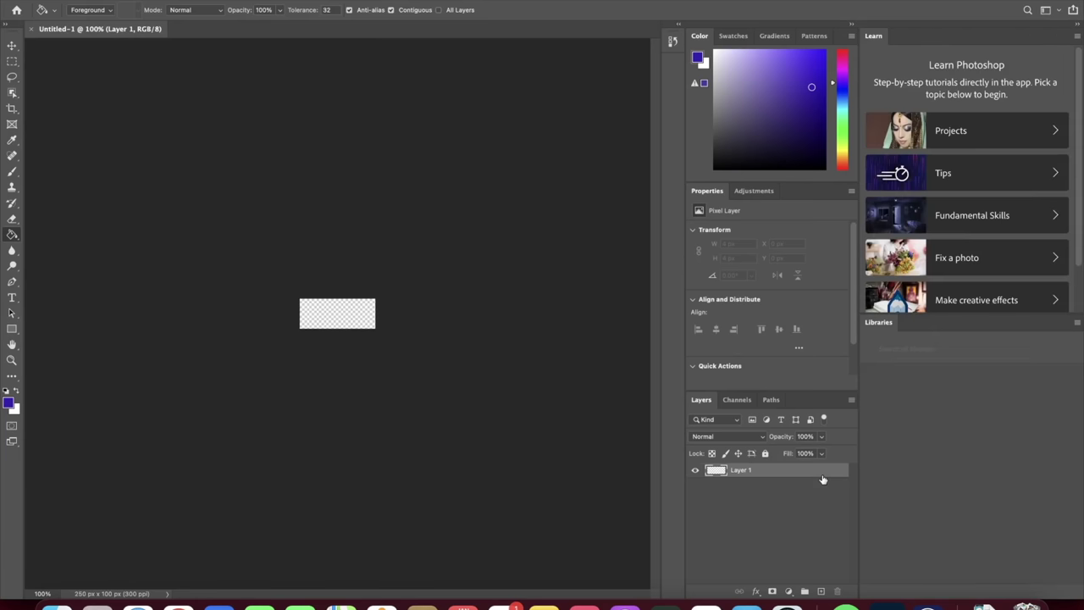
Add a text box about 245 x 89 px across the canvas and enter "RowingBasics"
{"action": "key", "text": "super+equal"}
{"action": "key", "text": "super+equal"}
{"action": "key", "text": "super+equal"}
{"action": "key", "text": "super+equal"}
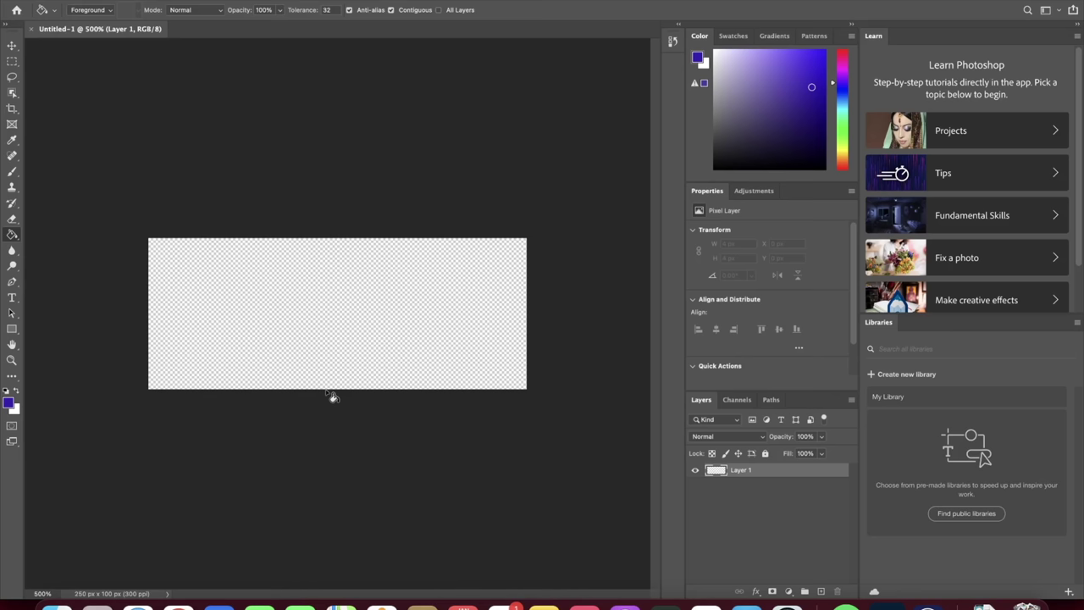
{"action": "left_click", "coordinate": [14, 299]}
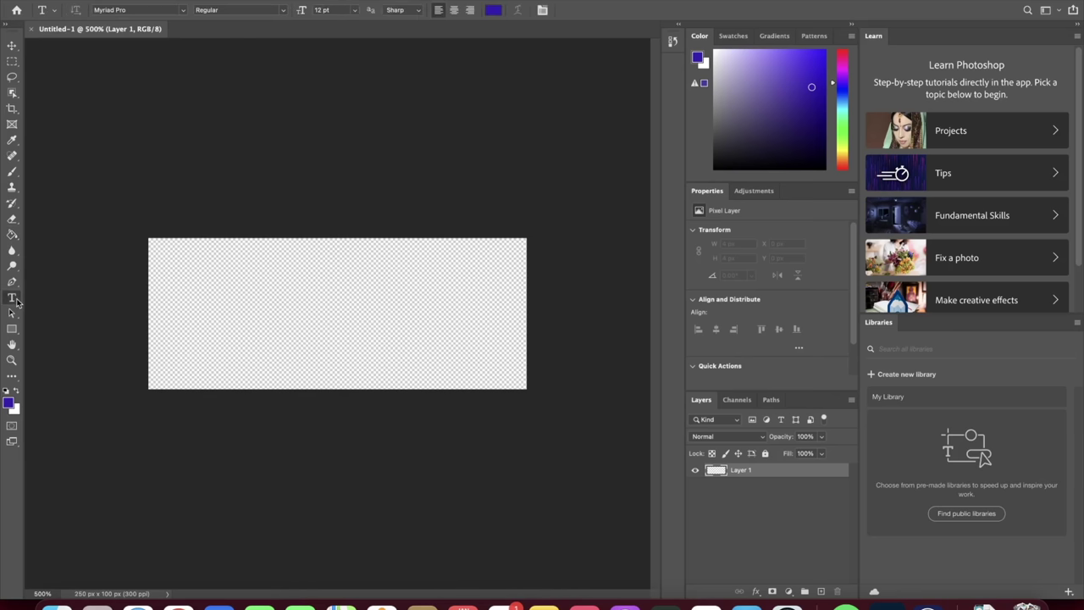
{"action": "left_click_drag", "start_coordinate": [157, 248], "coordinate": [527, 382]}
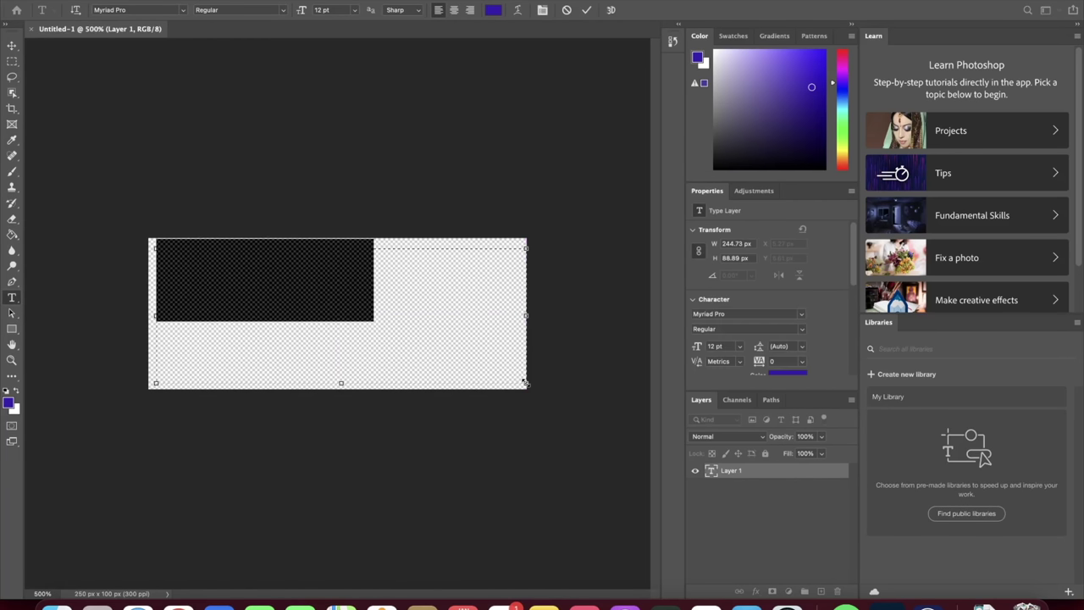
{"action": "left_click", "coordinate": [357, 297]}
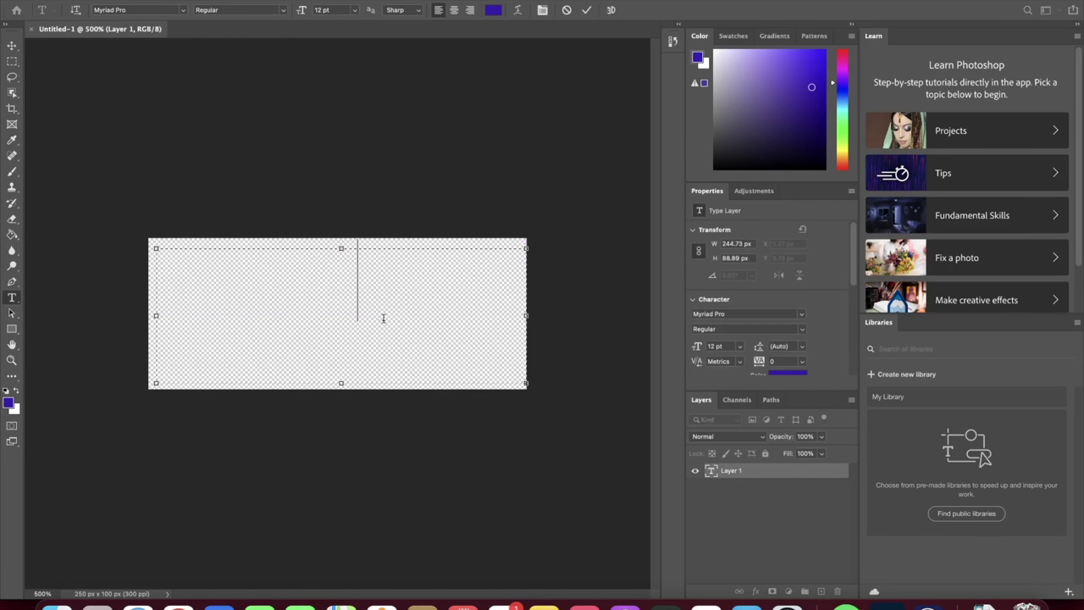
{"action": "key", "text": "ctrl+a"}
{"action": "type", "text": "RowingBasi"}
Set all of the logo text to 10 pt and move it to the vertical middle of the canvas
{"action": "key", "text": "ctrl+a"}
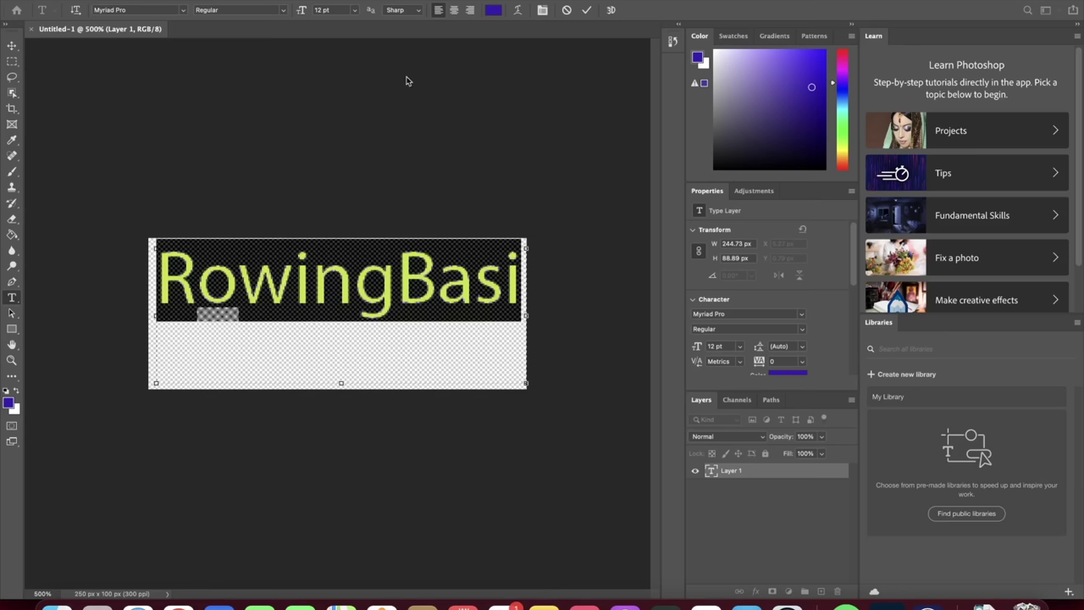
{"action": "left_click", "coordinate": [332, 9]}
{"action": "type", "text": "11"}
{"action": "left_click", "coordinate": [394, 279]}
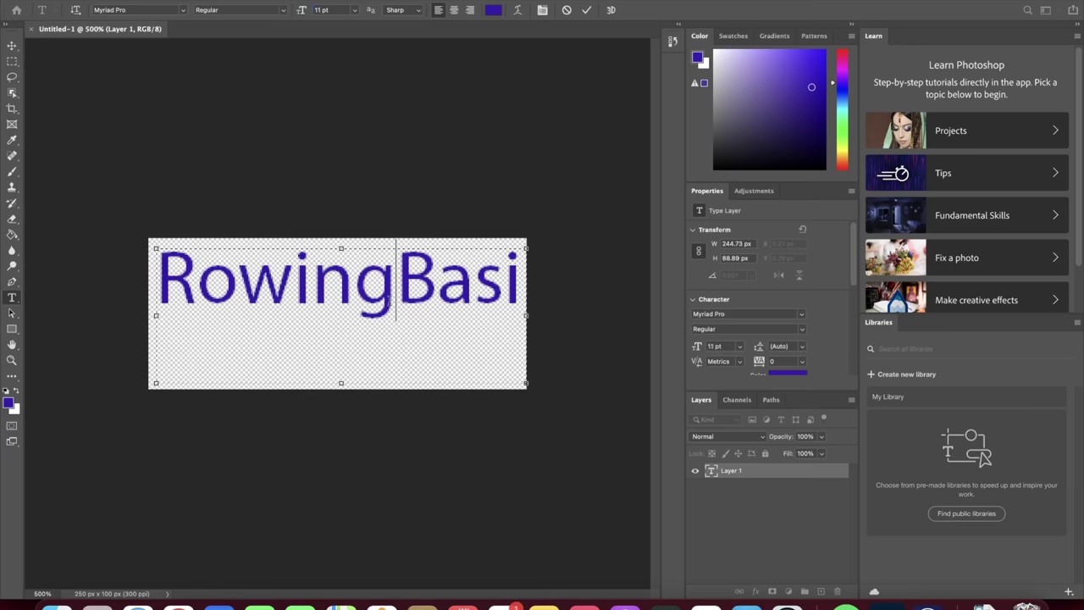
{"action": "left_click", "coordinate": [341, 315]}
{"action": "key", "text": "super+a"}
{"action": "left_click", "coordinate": [330, 9]}
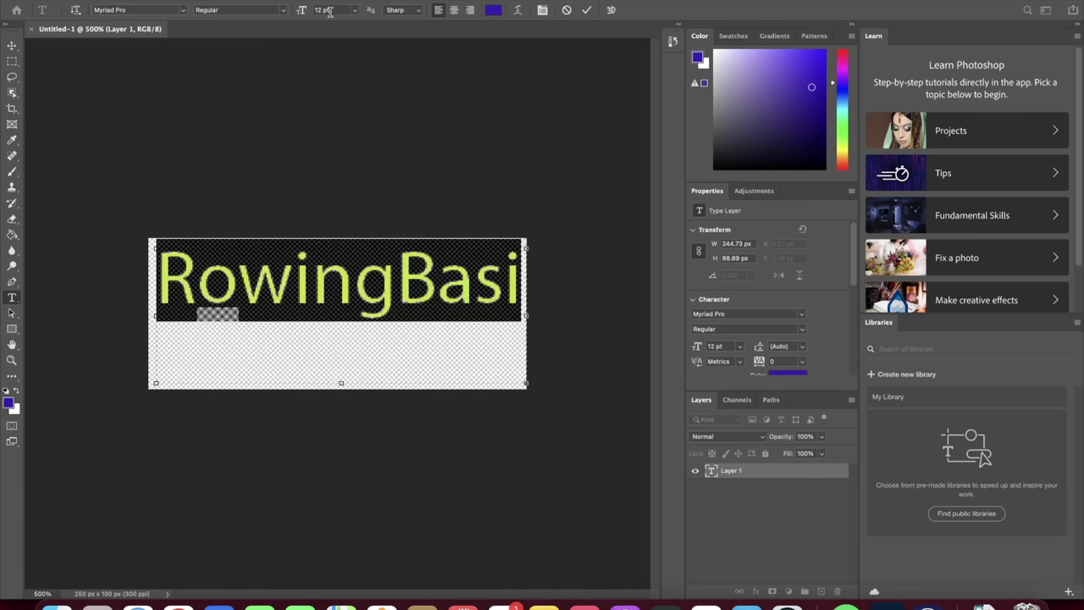
{"action": "type", "text": "10"}
{"action": "key", "text": "Return"}
{"action": "left_click", "coordinate": [373, 347]}
Make the word "Rowing" in the logo text bold, leaving "Basics" regular
{"action": "left_click_drag", "start_coordinate": [352, 316], "coordinate": [136, 281]}
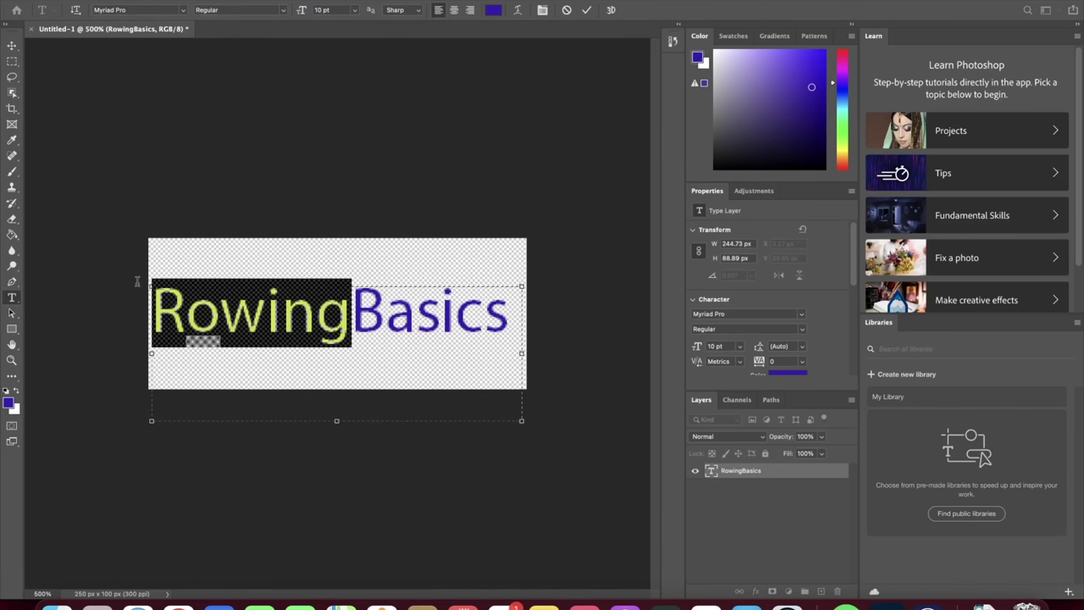
{"action": "left_click", "coordinate": [418, 12]}
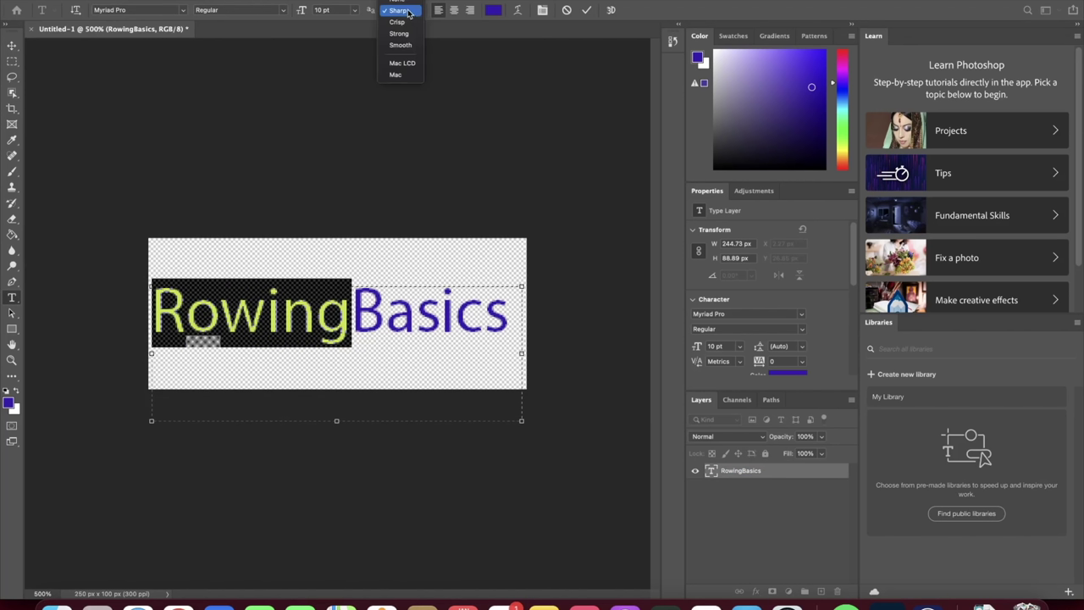
{"action": "left_click", "coordinate": [262, 11]}
{"action": "left_click", "coordinate": [239, 9]}
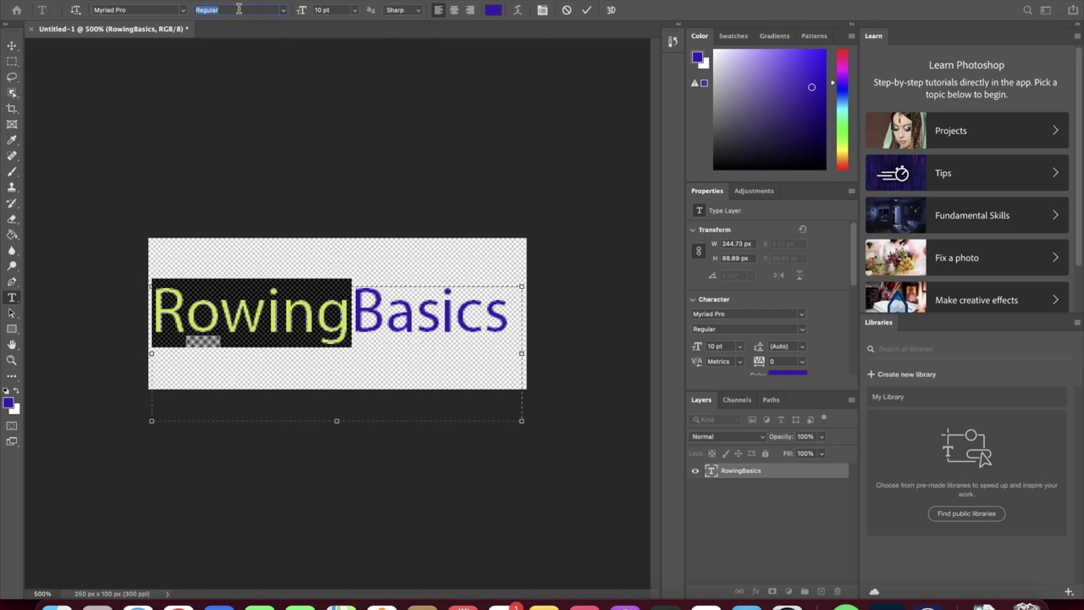
{"action": "left_click", "coordinate": [284, 11]}
{"action": "left_click", "coordinate": [252, 24]}
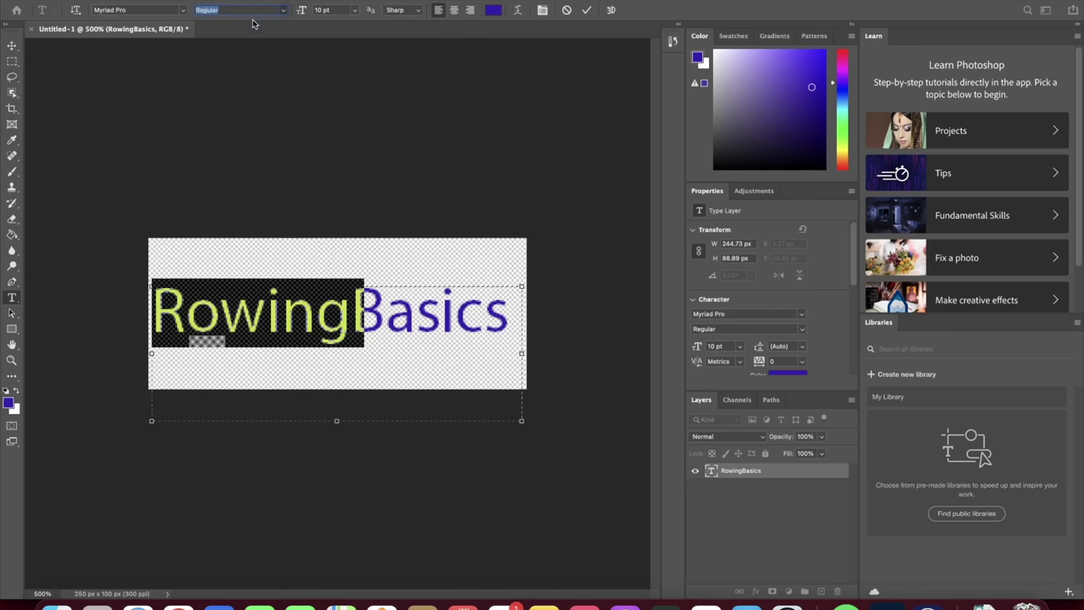
{"action": "left_click", "coordinate": [329, 133]}
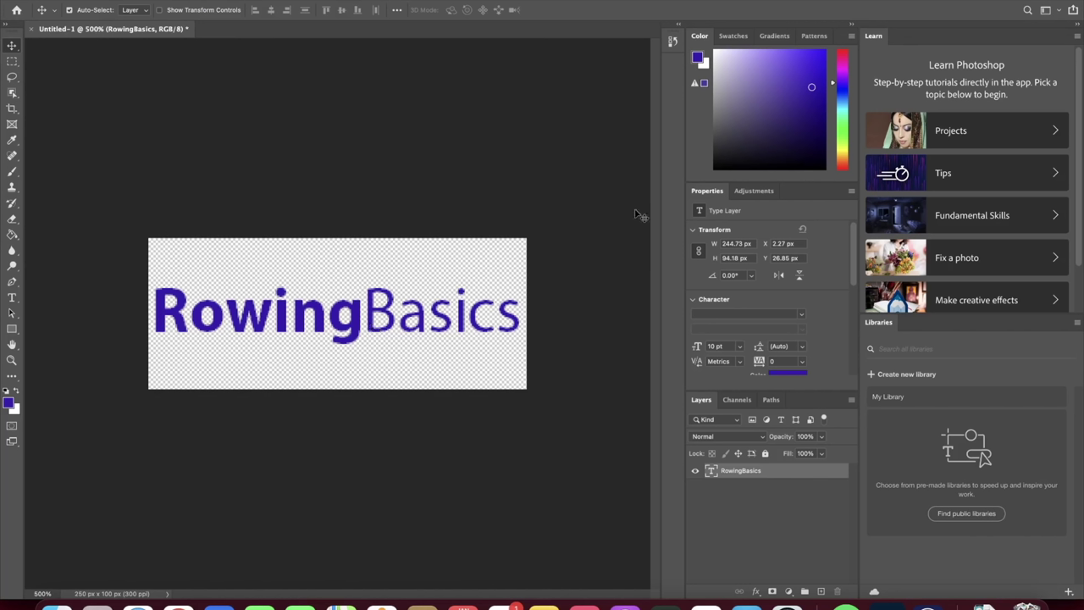
Change the colour of the whole logo text to black (000000) and commit the edit
{"action": "left_click_drag", "start_coordinate": [729, 153], "coordinate": [710, 175]}
{"action": "double_click", "coordinate": [711, 471]}
{"action": "left_click", "coordinate": [493, 9]}
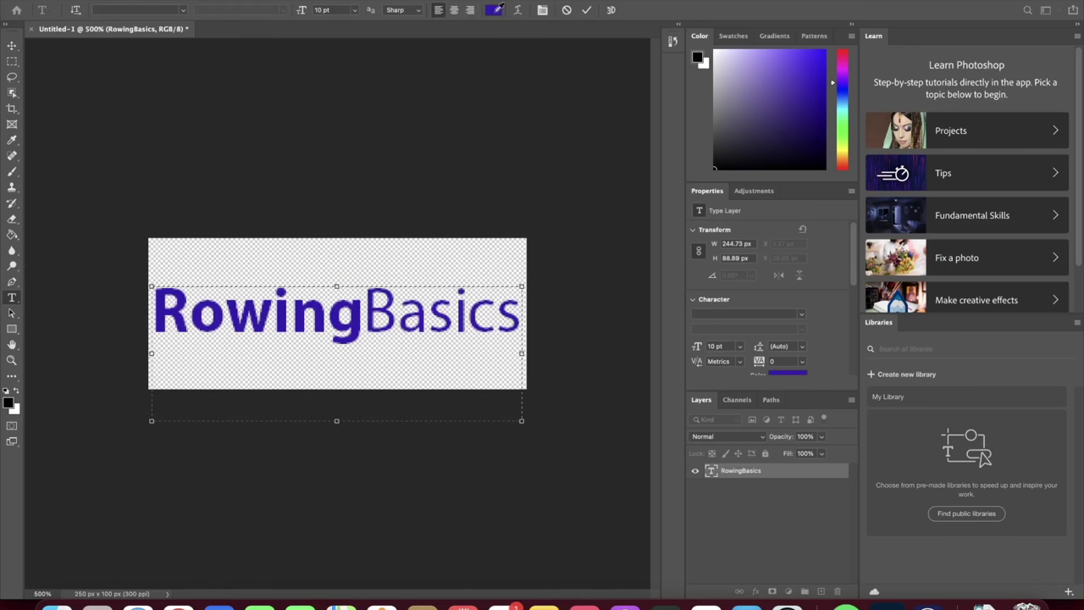
{"action": "left_click_drag", "start_coordinate": [470, 254], "coordinate": [540, 359]}
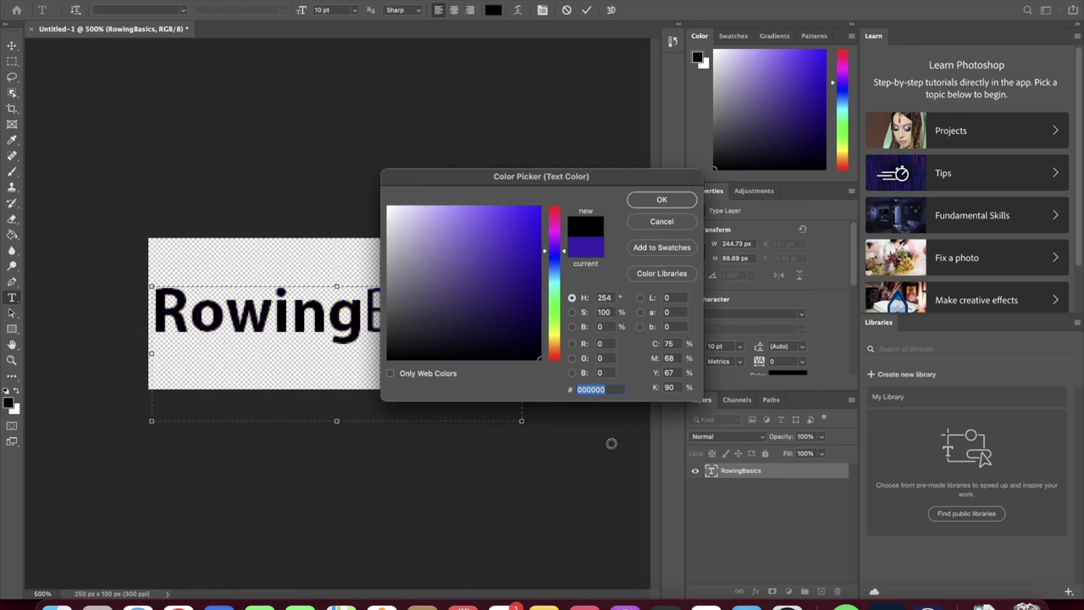
{"action": "left_click", "coordinate": [662, 200]}
{"action": "left_click", "coordinate": [483, 151]}
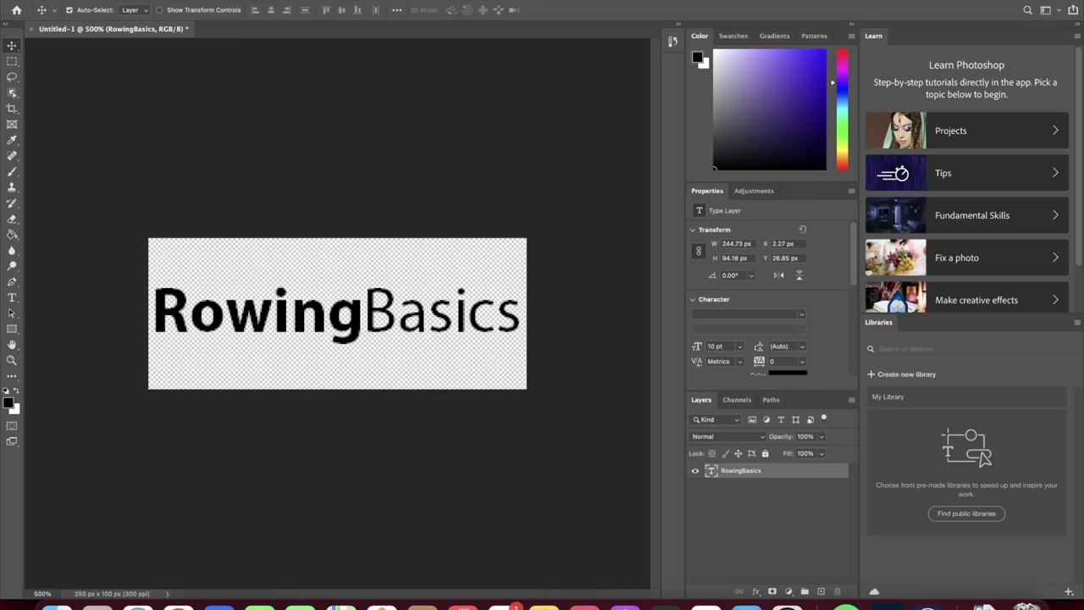
Save the logo as a PNG named "site logo" in Downloads, using the smallest file size option
{"action": "left_click", "coordinate": [132, 111]}
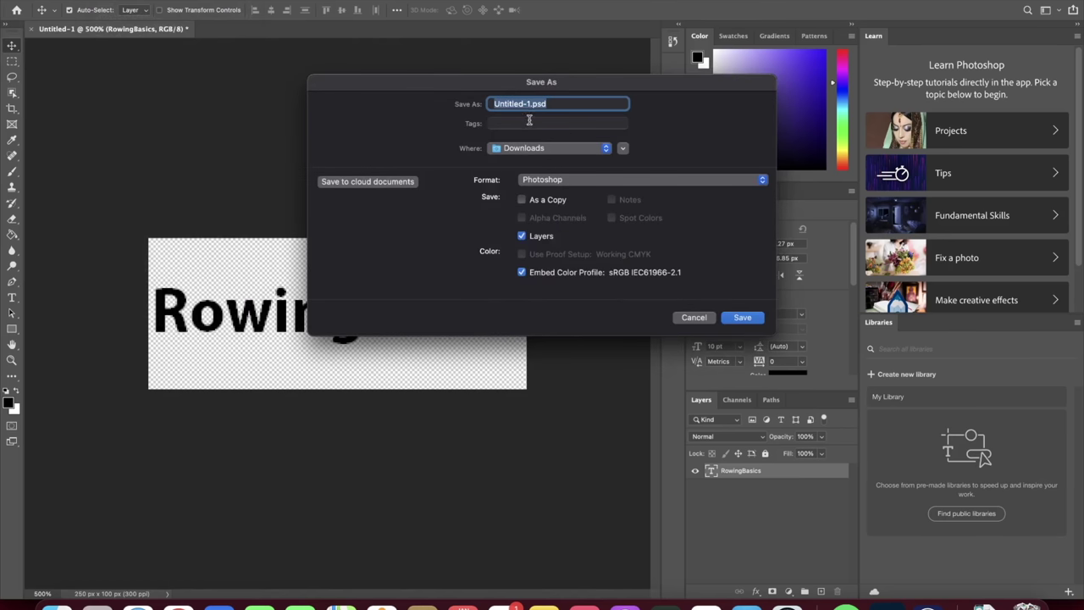
{"action": "type", "text": "site logo"}
{"action": "left_click", "coordinate": [550, 179]}
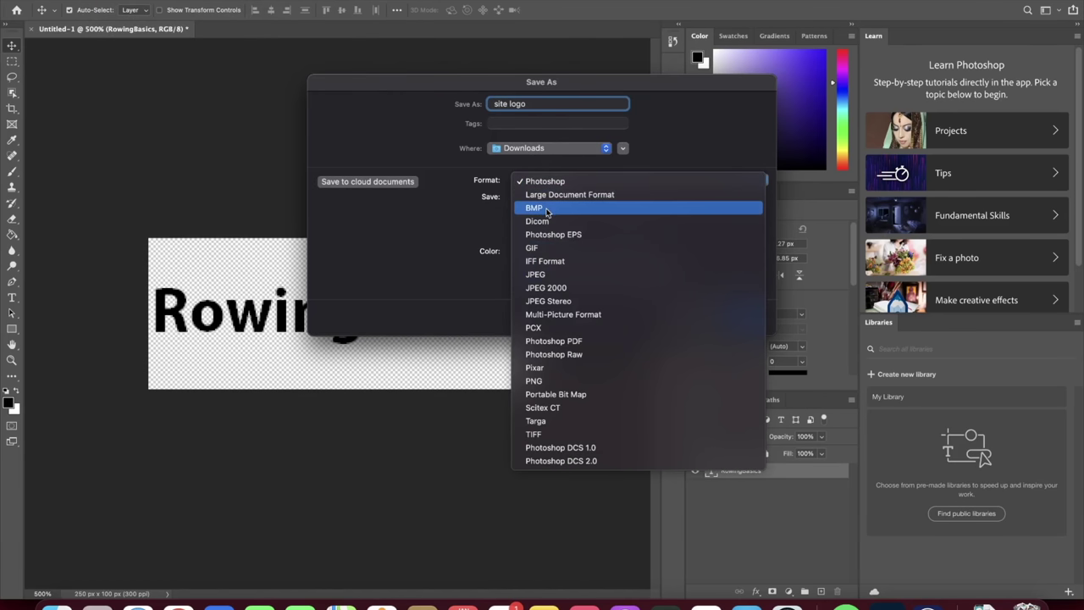
{"action": "left_click", "coordinate": [548, 381]}
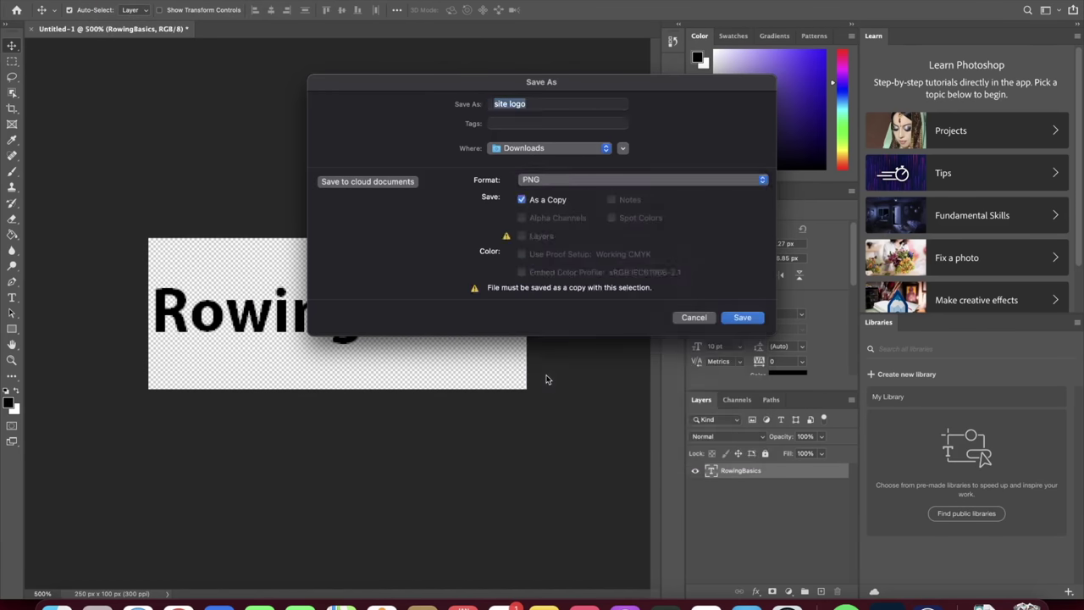
{"action": "left_click", "coordinate": [749, 319]}
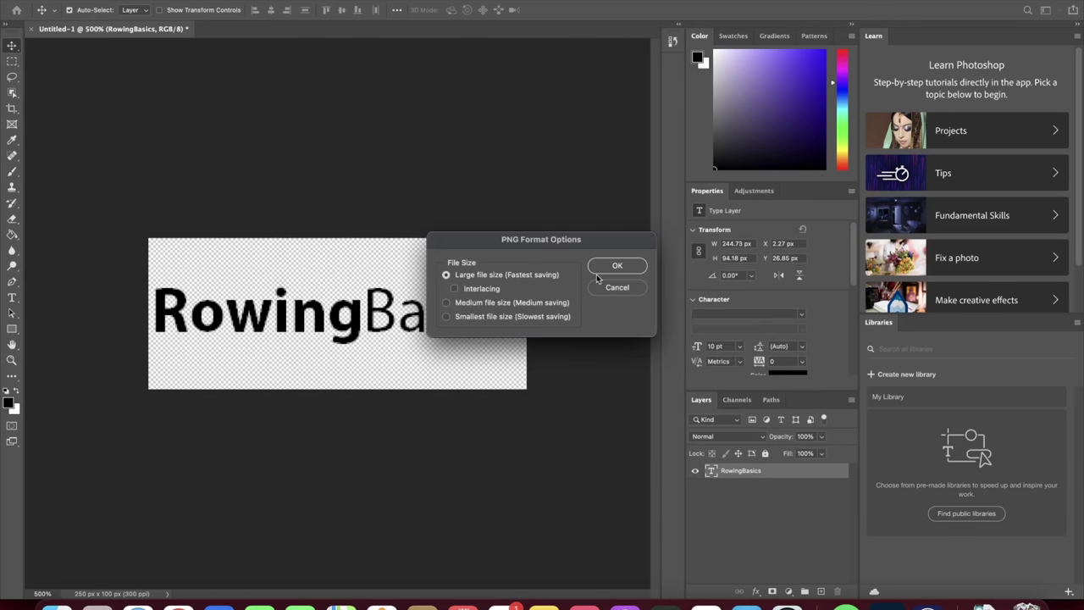
{"action": "left_click", "coordinate": [502, 318]}
{"action": "left_click", "coordinate": [626, 266]}
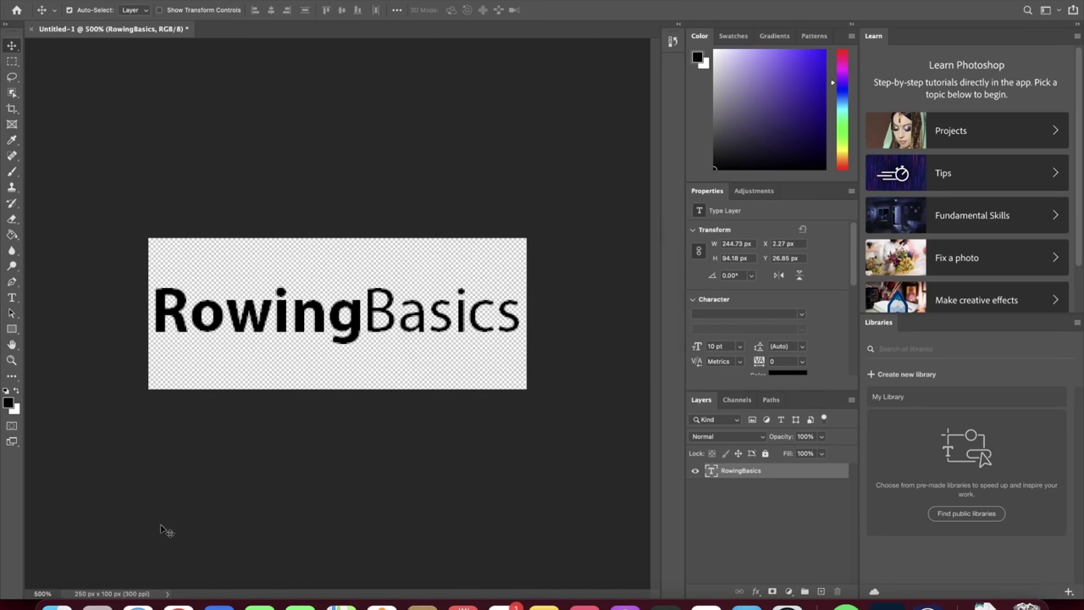
Switch to the WordPress Customizer in the browser and upload "site logo.png" from Downloads for the site logo
{"action": "left_click", "coordinate": [179, 603]}
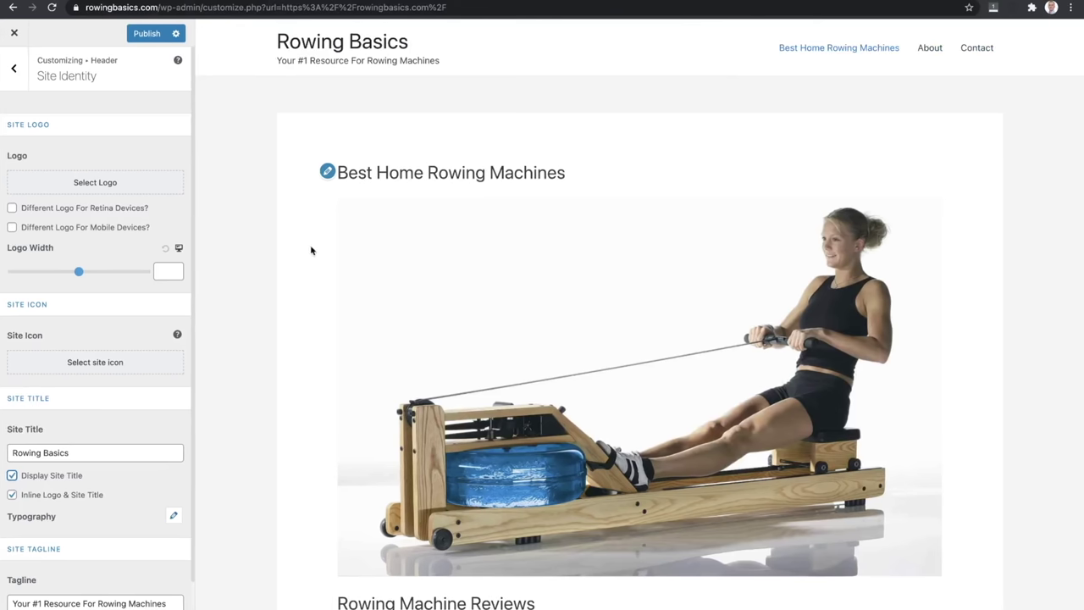
{"action": "left_click", "coordinate": [110, 186]}
{"action": "left_click", "coordinate": [68, 81]}
{"action": "left_click", "coordinate": [552, 305]}
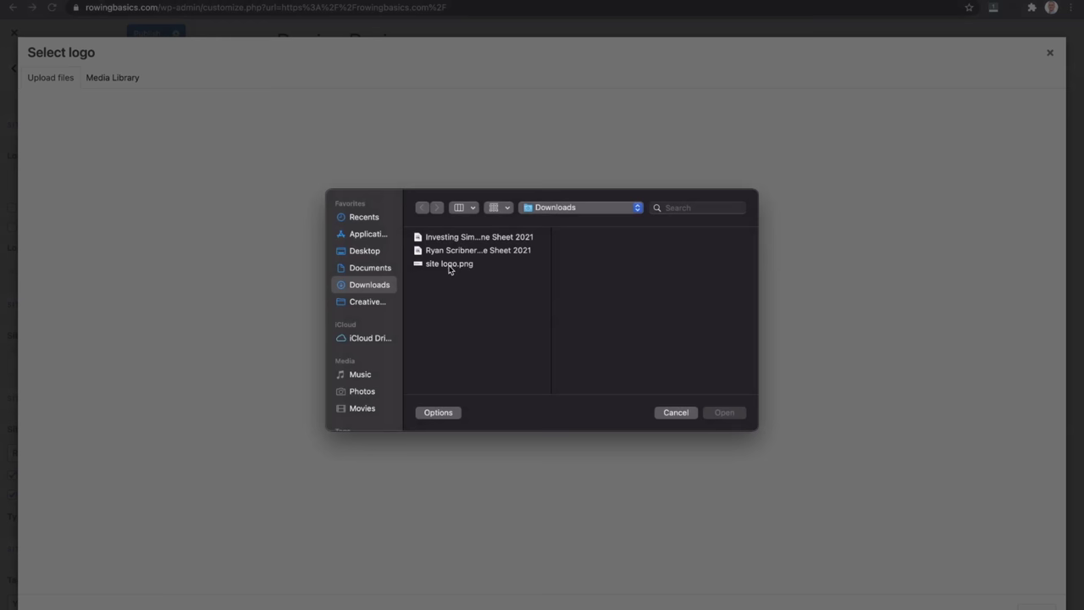
{"action": "left_click", "coordinate": [450, 266]}
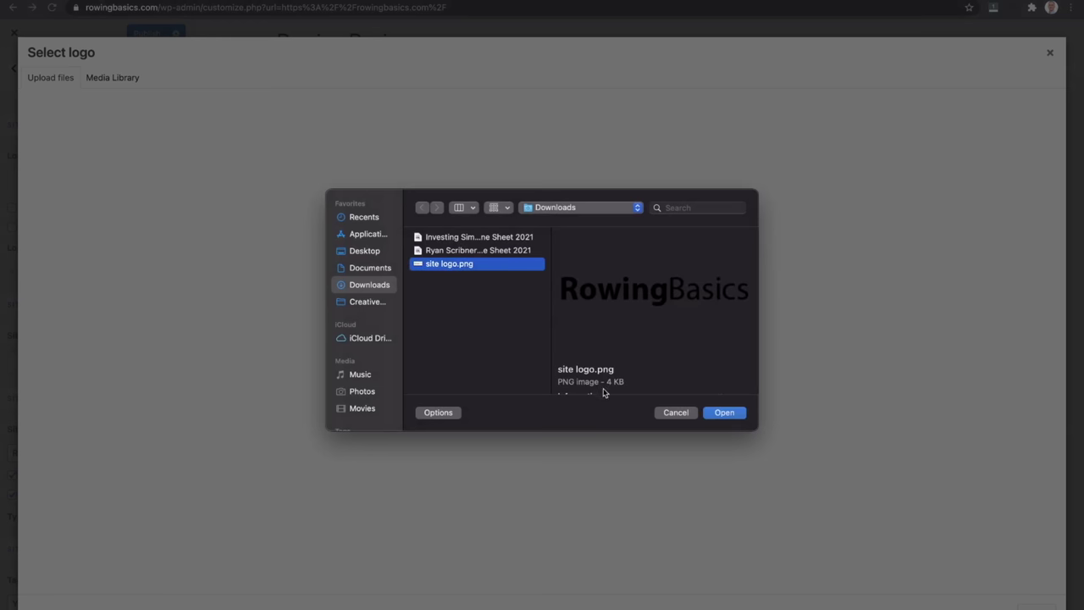
{"action": "left_click", "coordinate": [724, 413]}
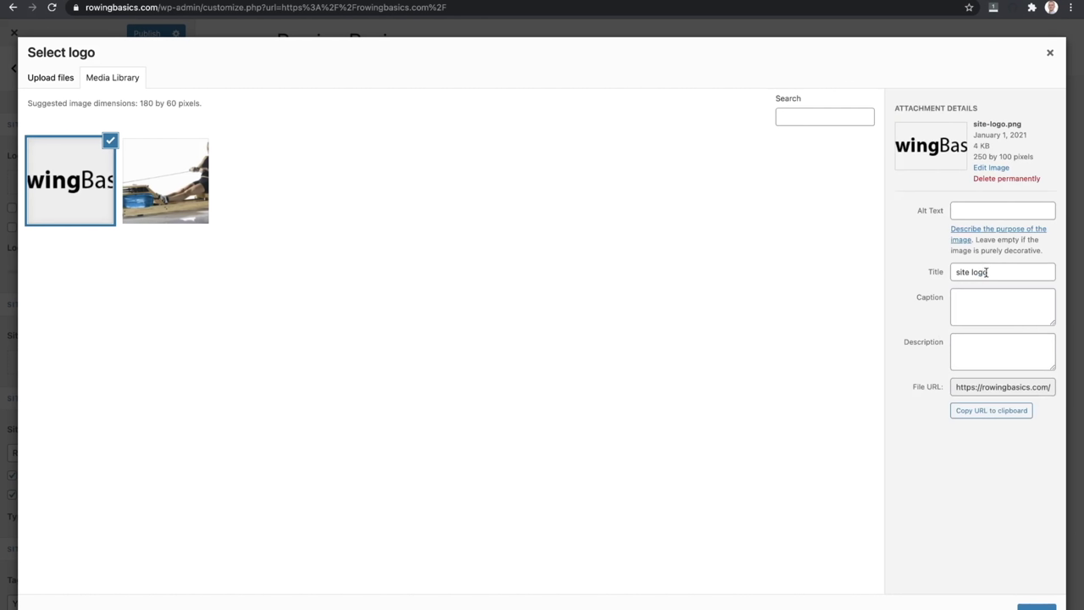
Give the uploaded logo the alt text "logo for website" and select it as the site logo
{"action": "left_click", "coordinate": [986, 213]}
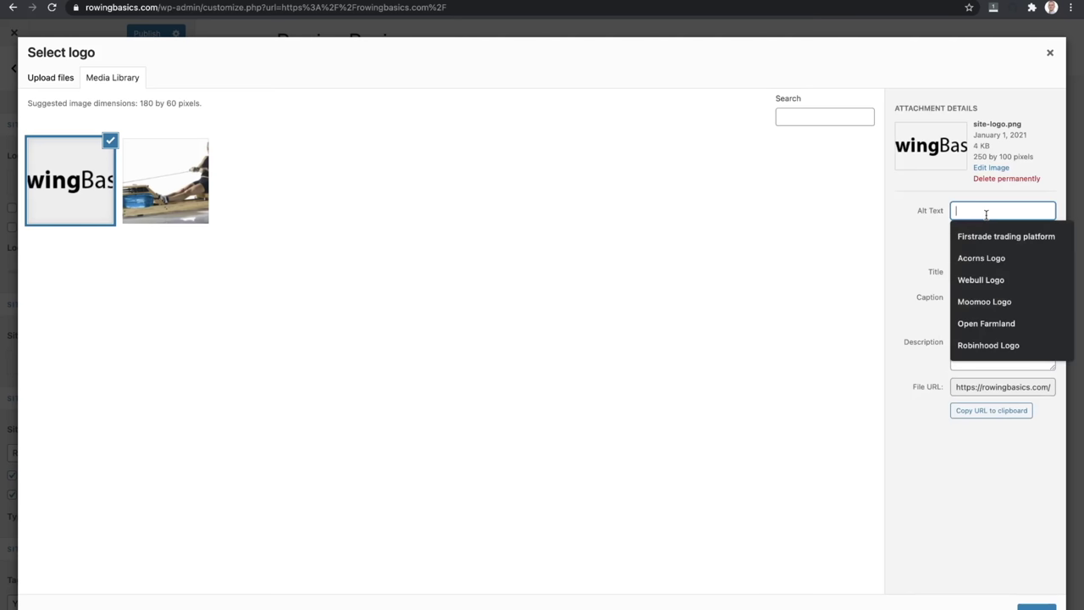
{"action": "type", "text": "logo"}
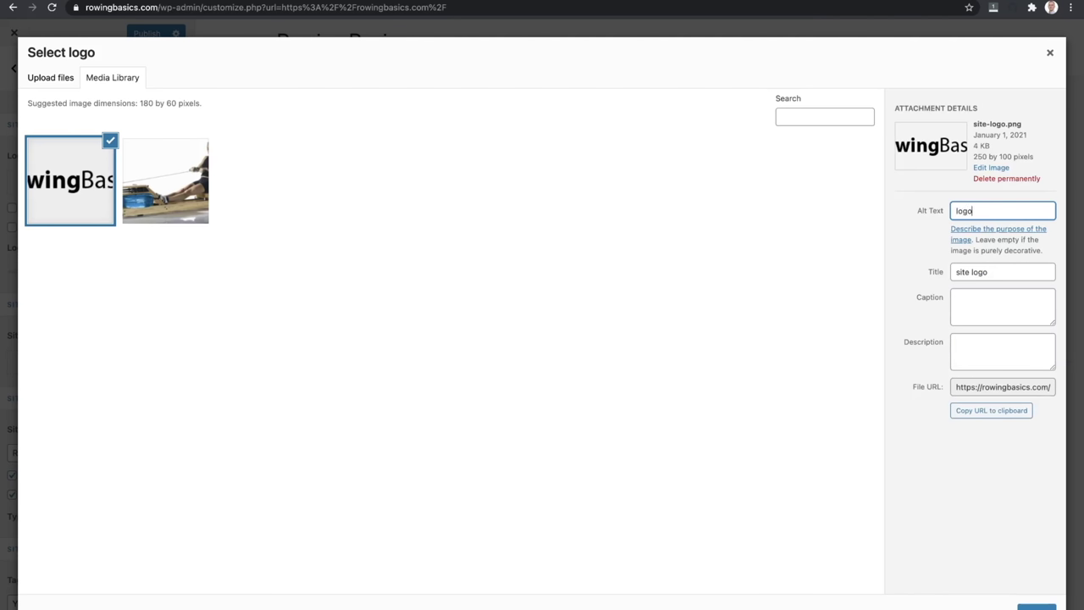
{"action": "type", "text": " for website"}
{"action": "left_click", "coordinate": [1036, 607]}
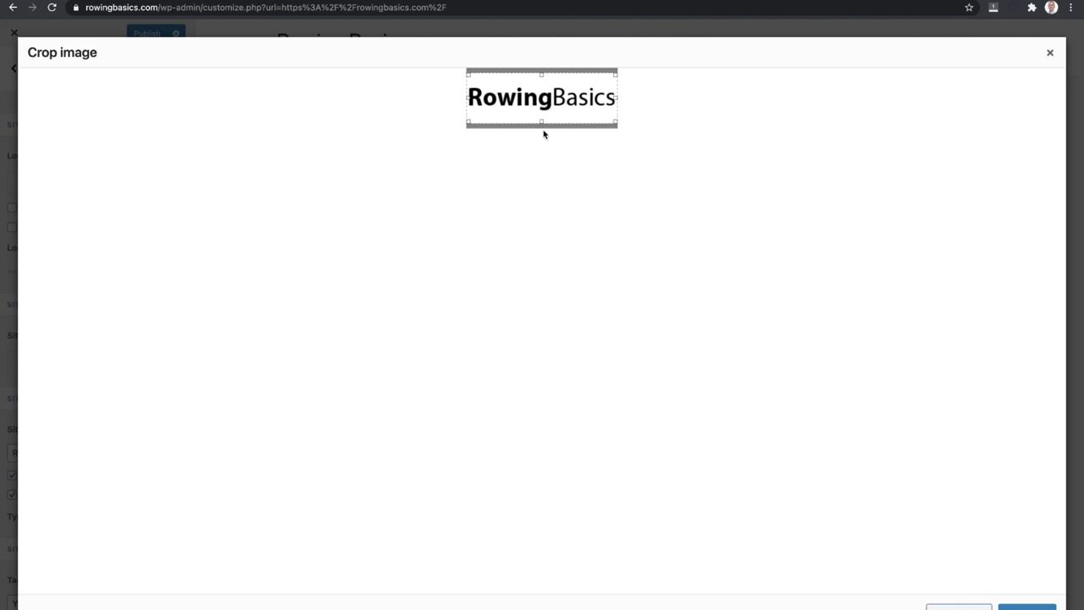
Crop the logo image tightly above and below the RowingBasics text, keeping its width
{"action": "left_click_drag", "start_coordinate": [542, 122], "coordinate": [542, 113]}
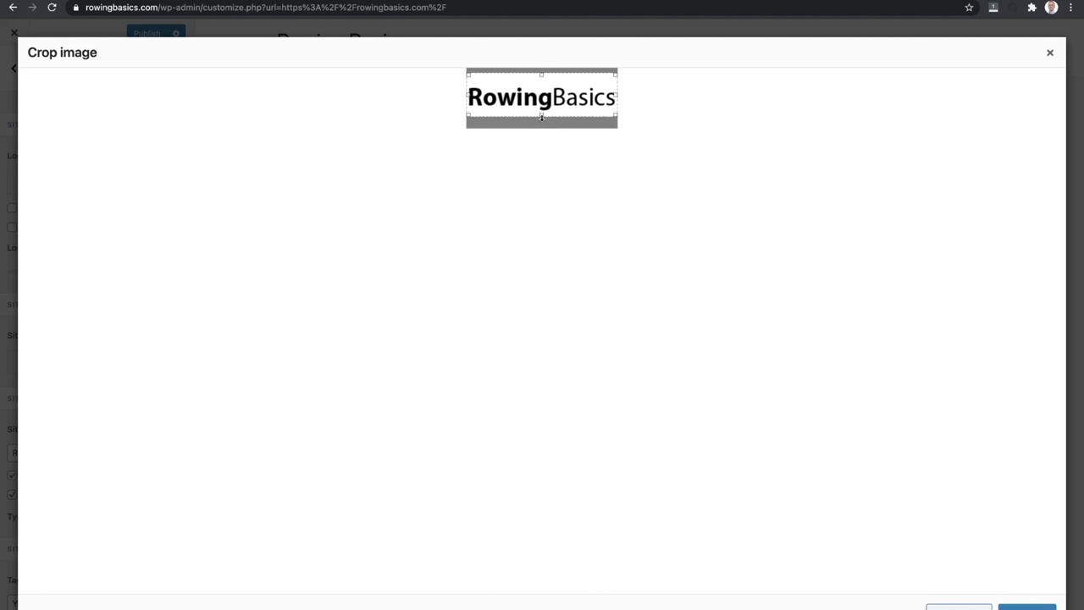
{"action": "left_click_drag", "start_coordinate": [541, 73], "coordinate": [541, 83]}
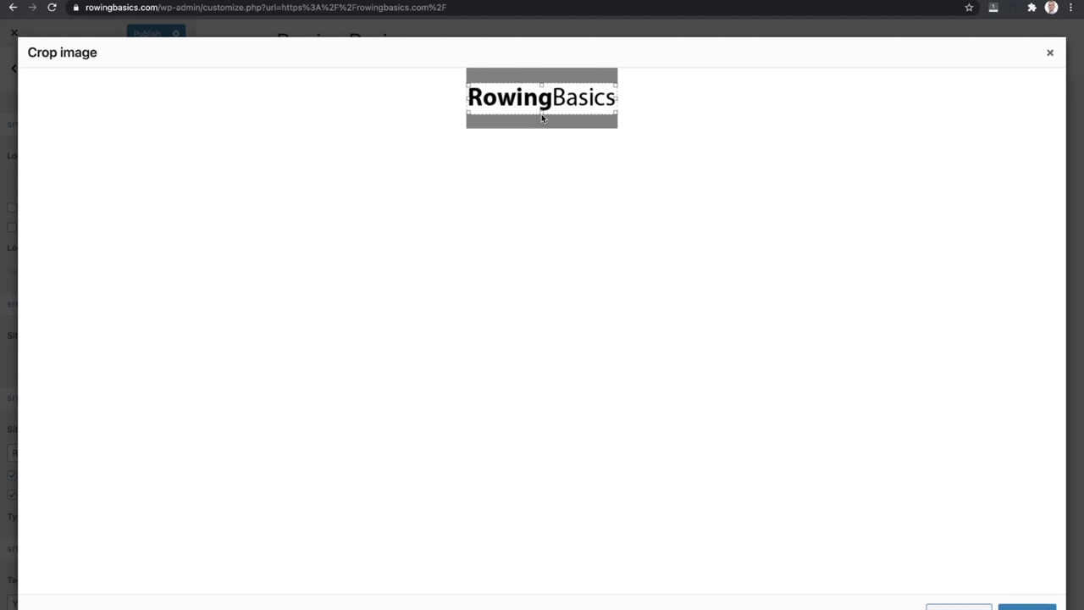
{"action": "left_click", "coordinate": [1027, 607]}
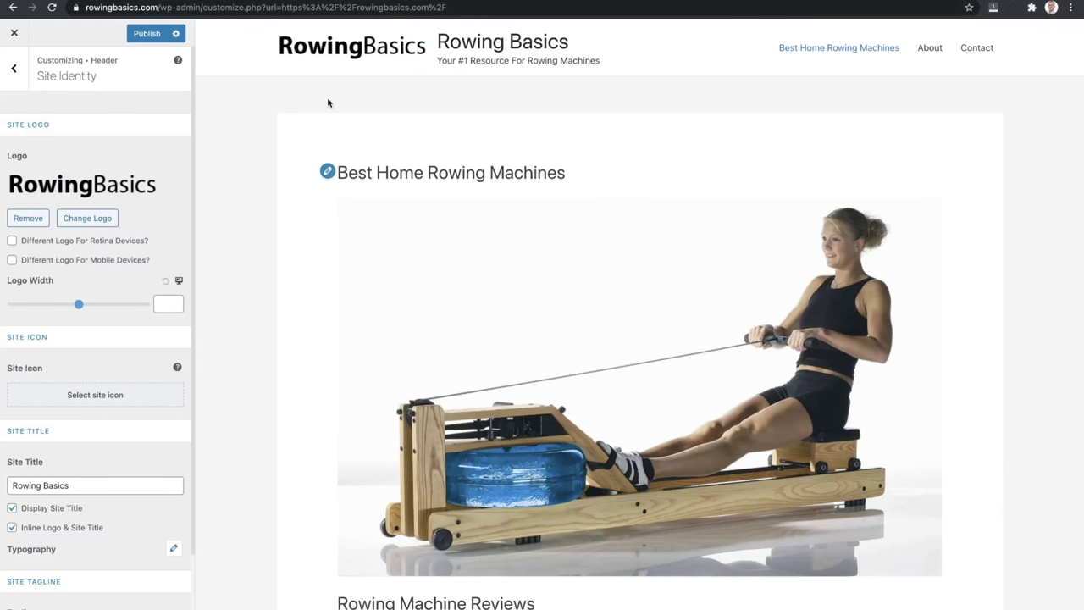
Hide the site title and the site tagline in the header
{"action": "scroll", "coordinate": [106, 367], "scroll_direction": "down", "scroll_amount": 1}
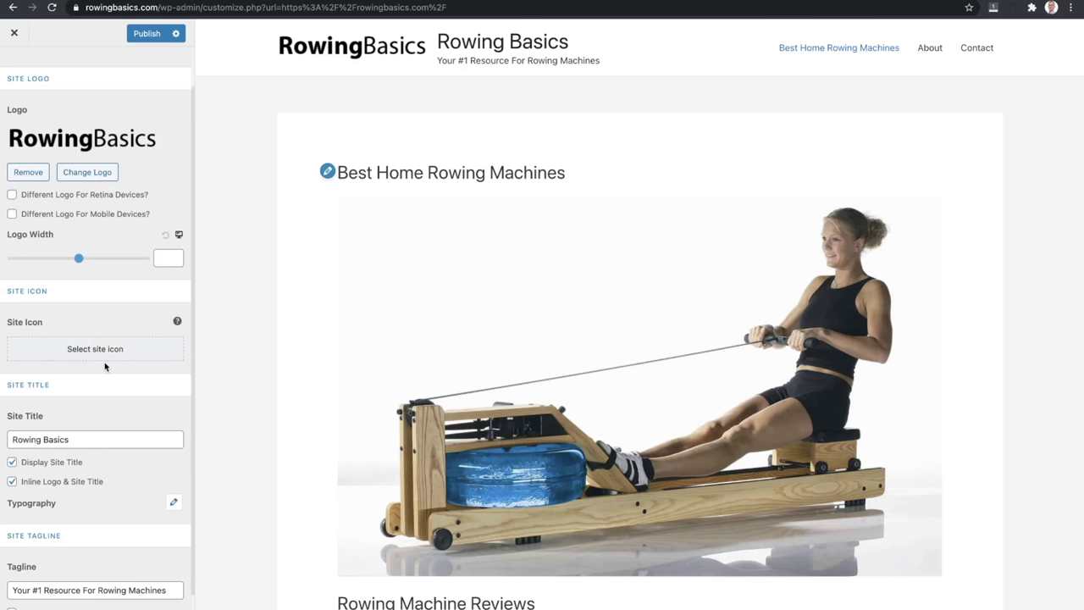
{"action": "left_click", "coordinate": [12, 463]}
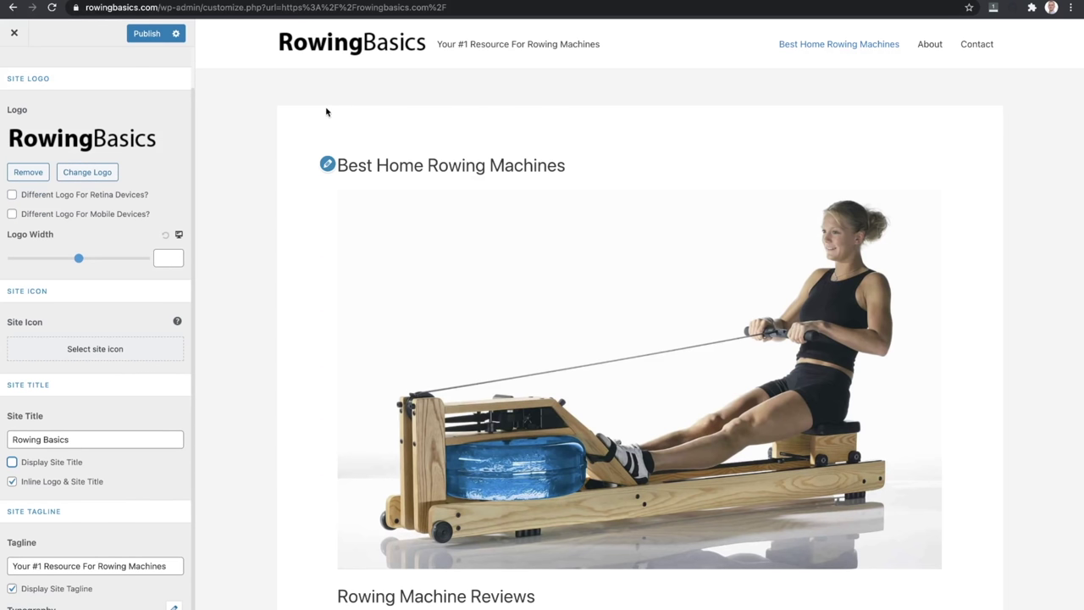
{"action": "left_click", "coordinate": [11, 588]}
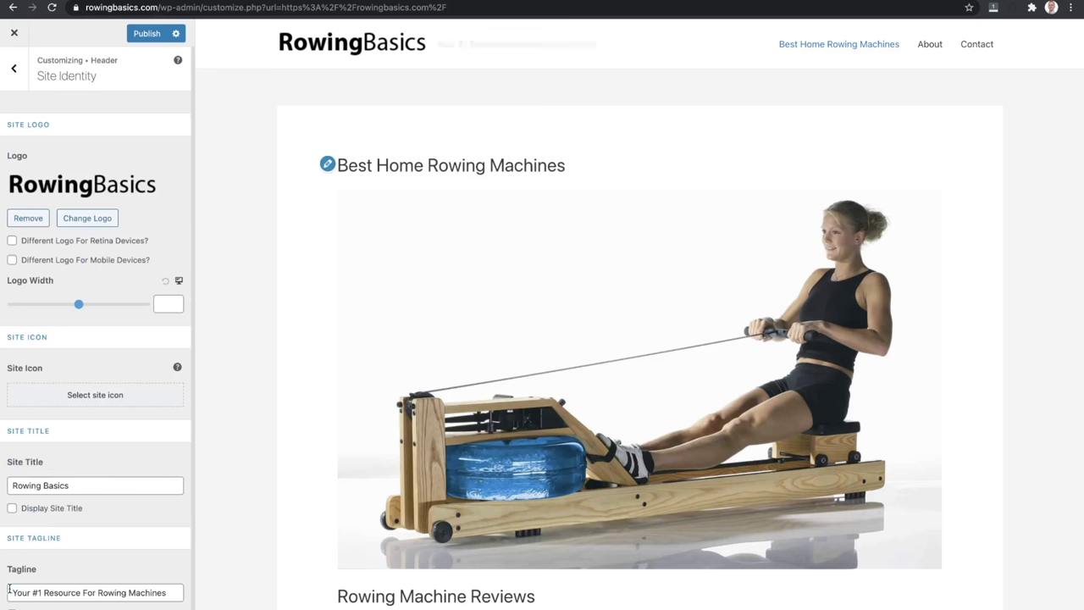
{"action": "scroll", "coordinate": [74, 549], "scroll_direction": "down", "scroll_amount": 1}
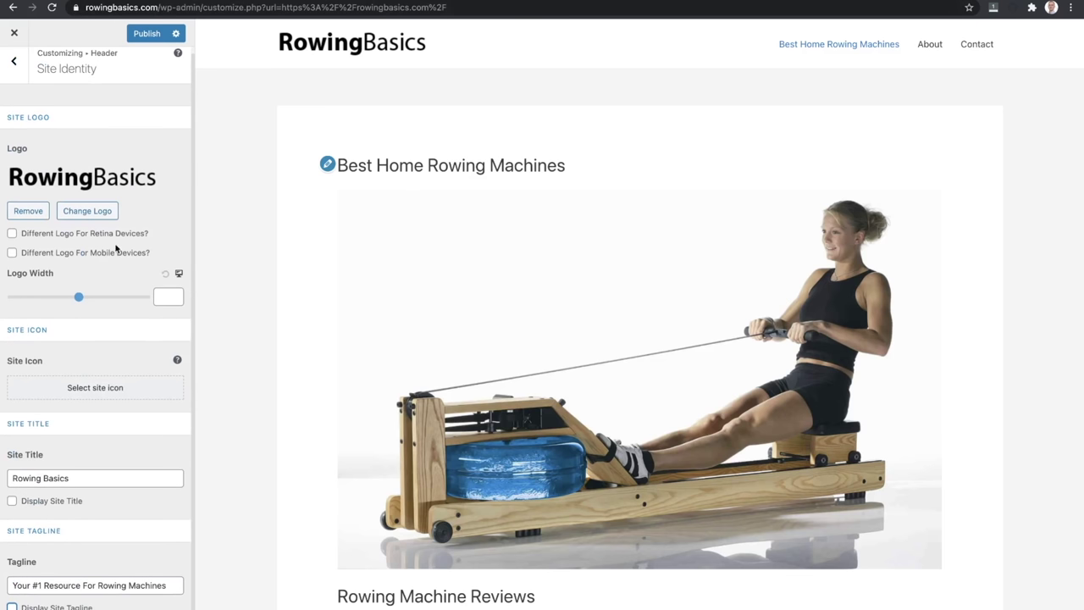
Set the logo width to 457
{"action": "scroll", "coordinate": [117, 248], "scroll_direction": "up", "scroll_amount": 1}
{"action": "left_click_drag", "start_coordinate": [81, 306], "coordinate": [44, 281]}
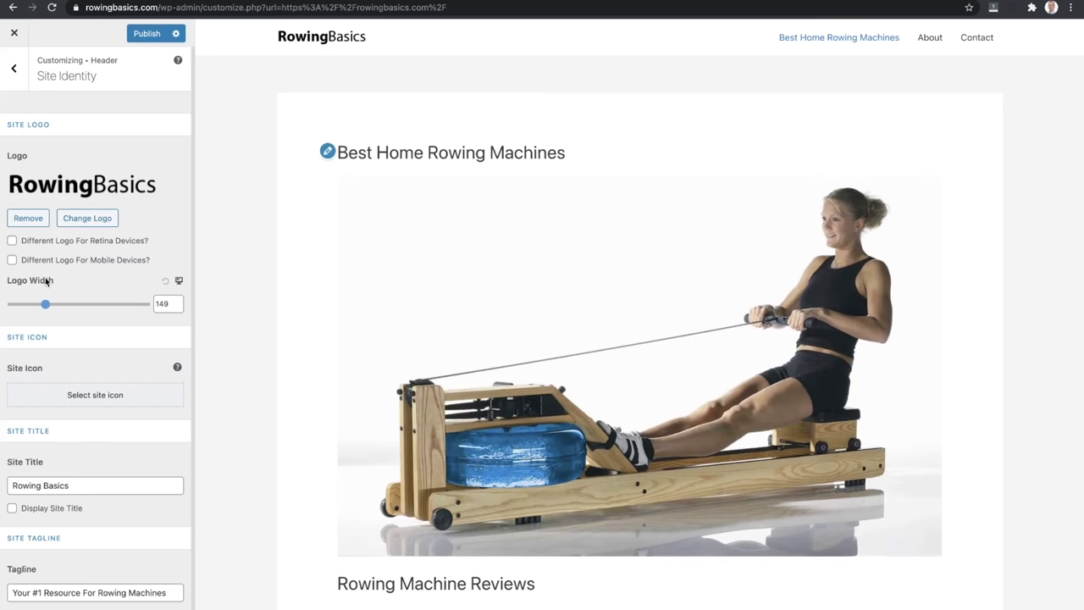
{"action": "left_click_drag", "start_coordinate": [47, 306], "coordinate": [113, 302]}
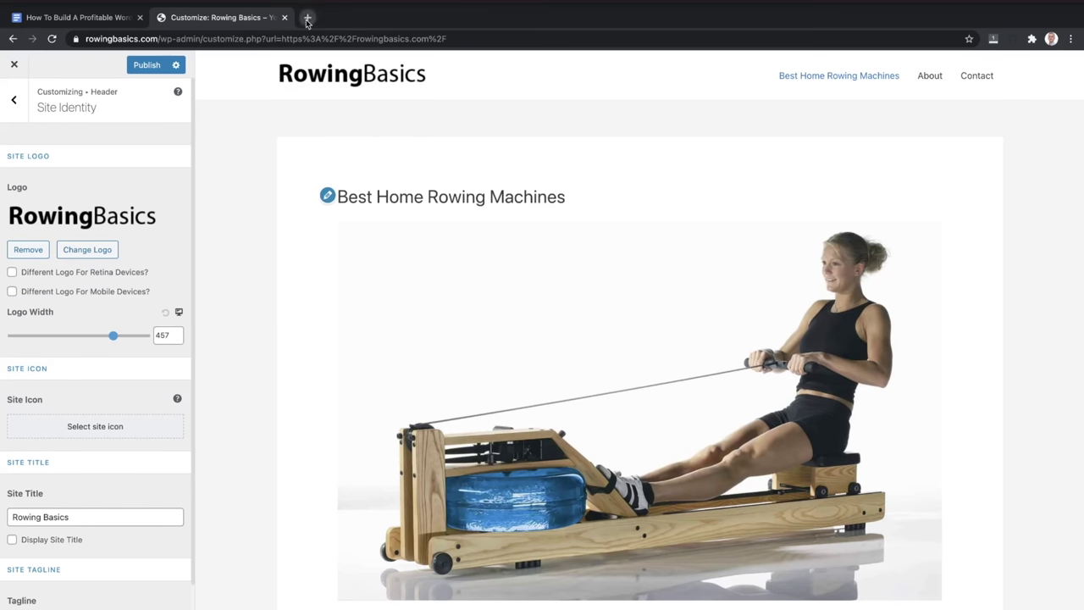
Open farmlandriches.com in a new tab and compare its header logo with the Rowing Basics header
{"action": "left_click", "coordinate": [308, 17]}
{"action": "type", "text": "far"}
{"action": "key", "text": "Return"}
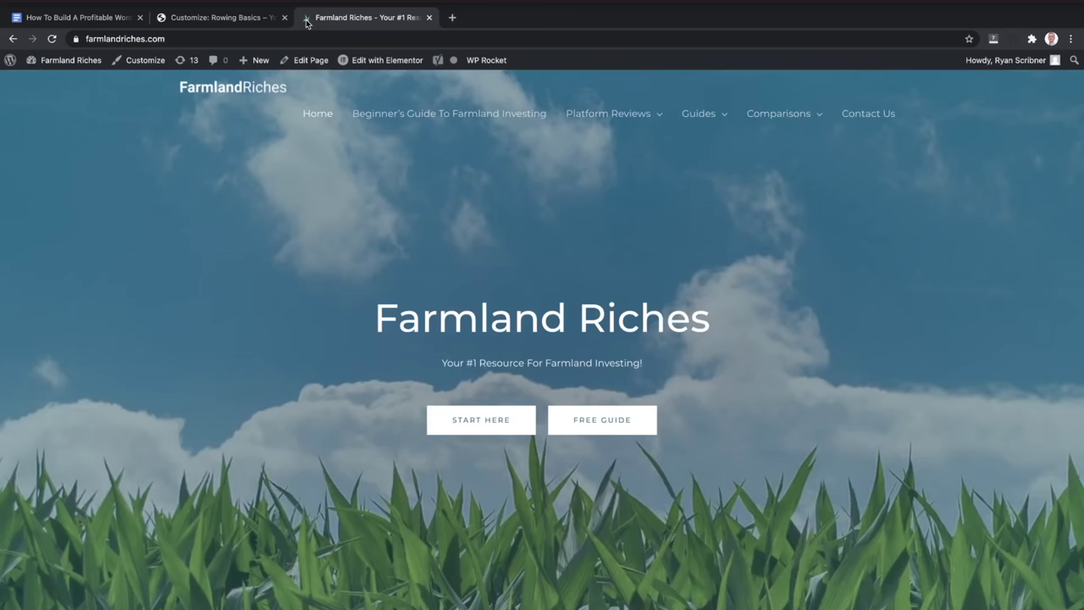
{"action": "left_click", "coordinate": [232, 18]}
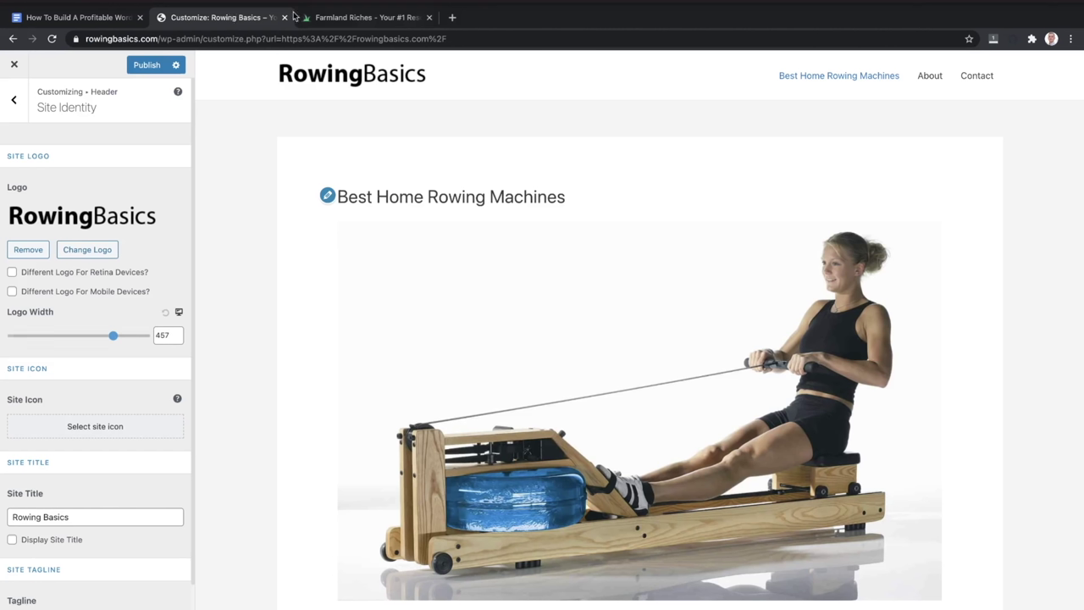
{"action": "left_click", "coordinate": [357, 26]}
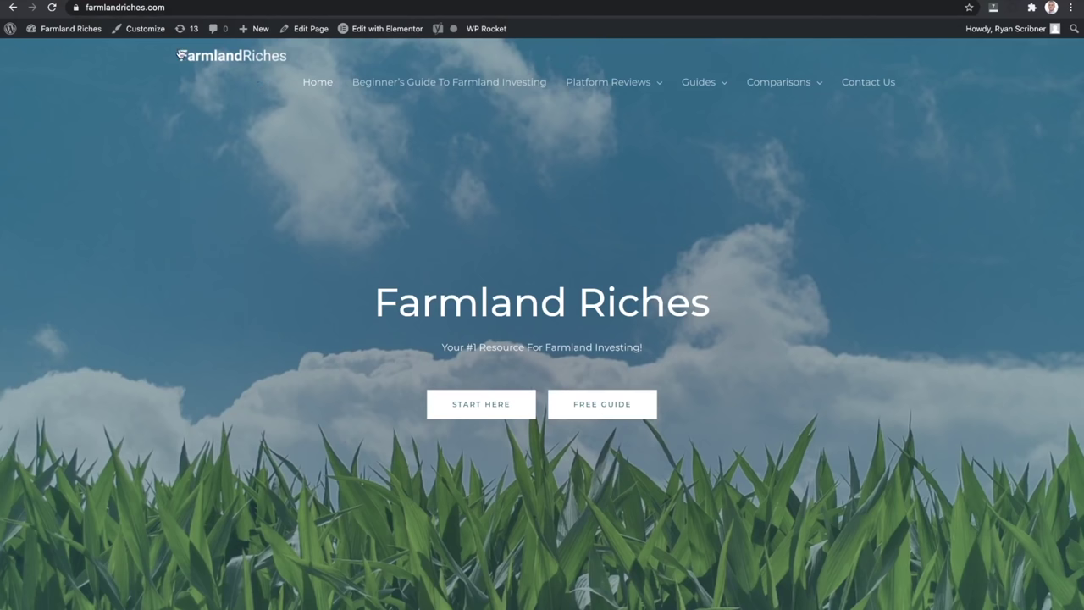
Return to the Rowing Basics Customizer and publish the header changes
{"action": "left_click", "coordinate": [229, 3]}
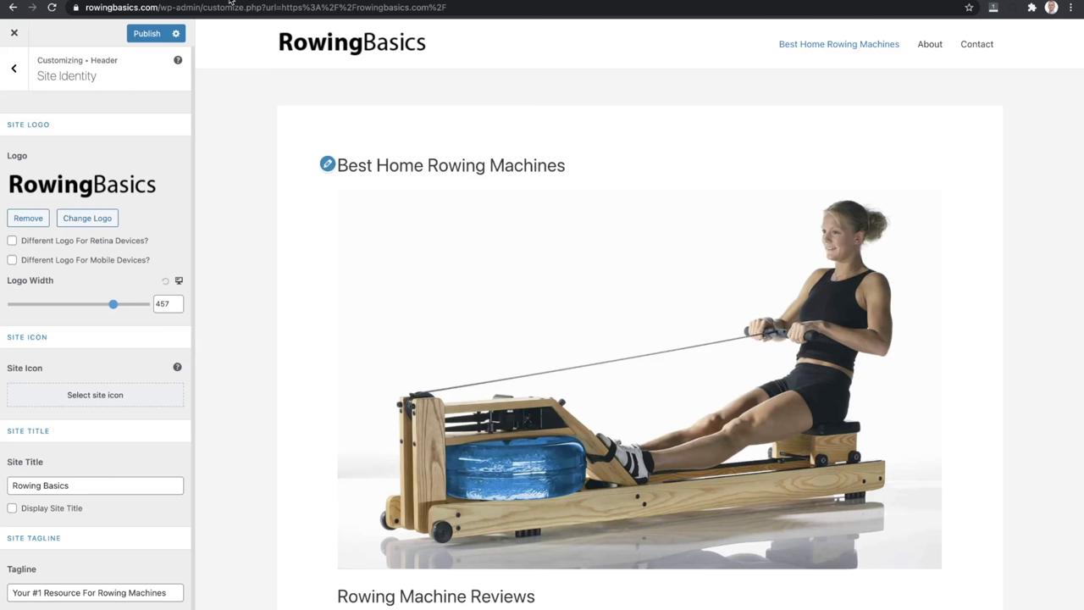
{"action": "left_click", "coordinate": [148, 36]}
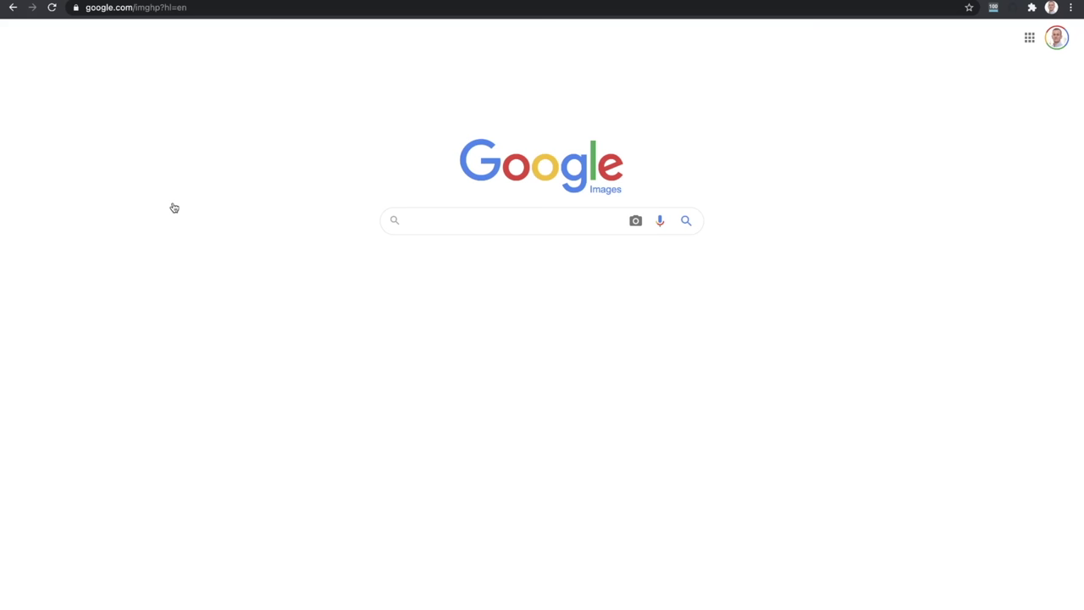
Search Google Images for "rowing icon" and limit the results to Creative Commons licenses
{"action": "type", "text": "row"}
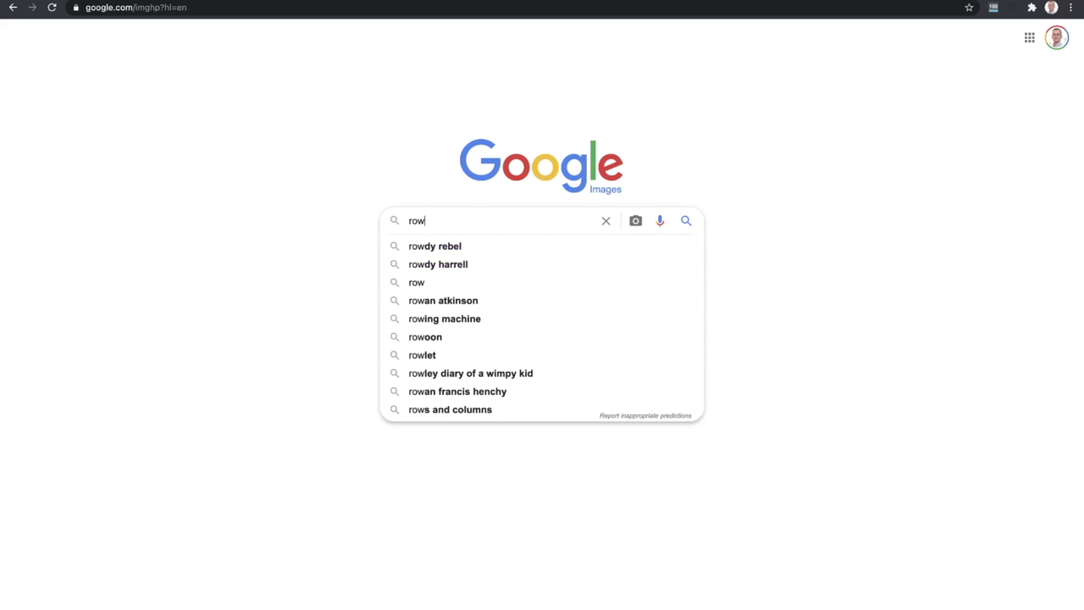
{"action": "type", "text": "ing icon"}
{"action": "key", "text": "Return"}
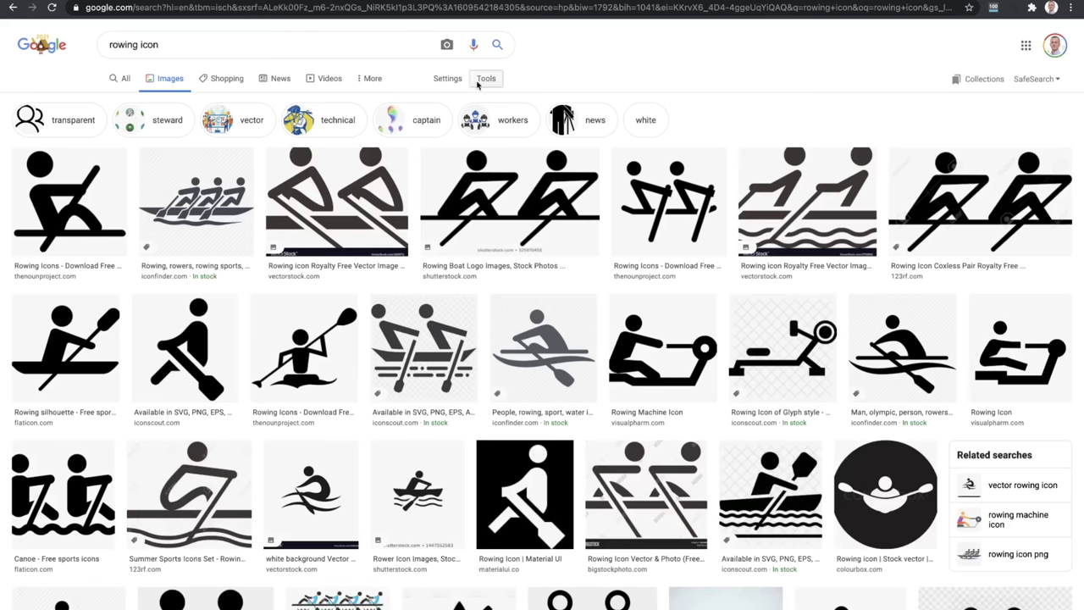
{"action": "left_click", "coordinate": [479, 81]}
{"action": "left_click", "coordinate": [277, 103]}
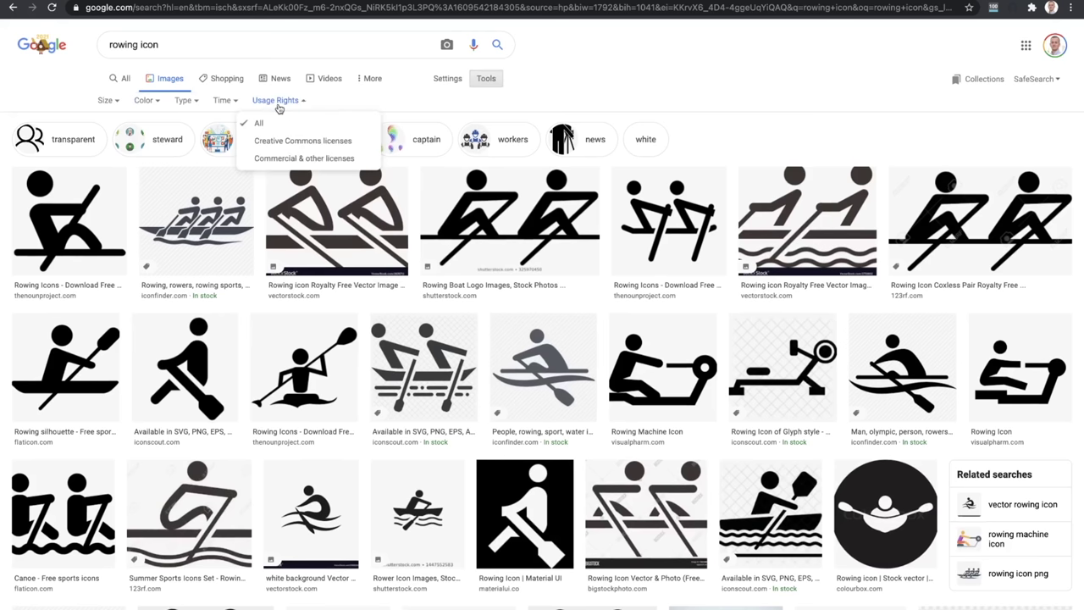
{"action": "left_click", "coordinate": [292, 141]}
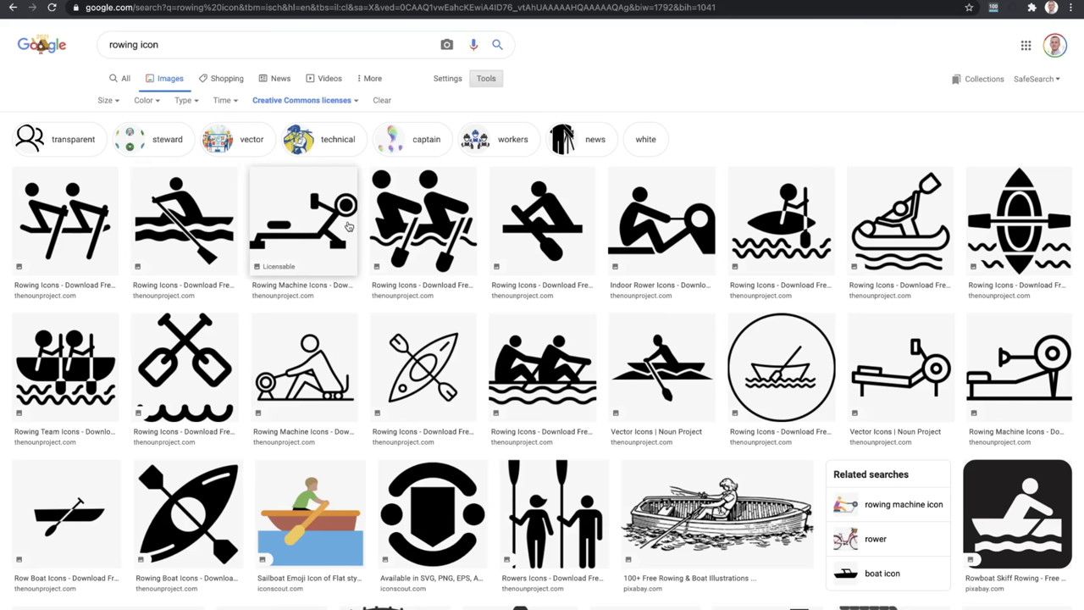
Preview the rowing icon results and save the Iconscout image of a person rowing a boat to Downloads as PNG "rowing icon"
{"action": "left_click", "coordinate": [544, 237]}
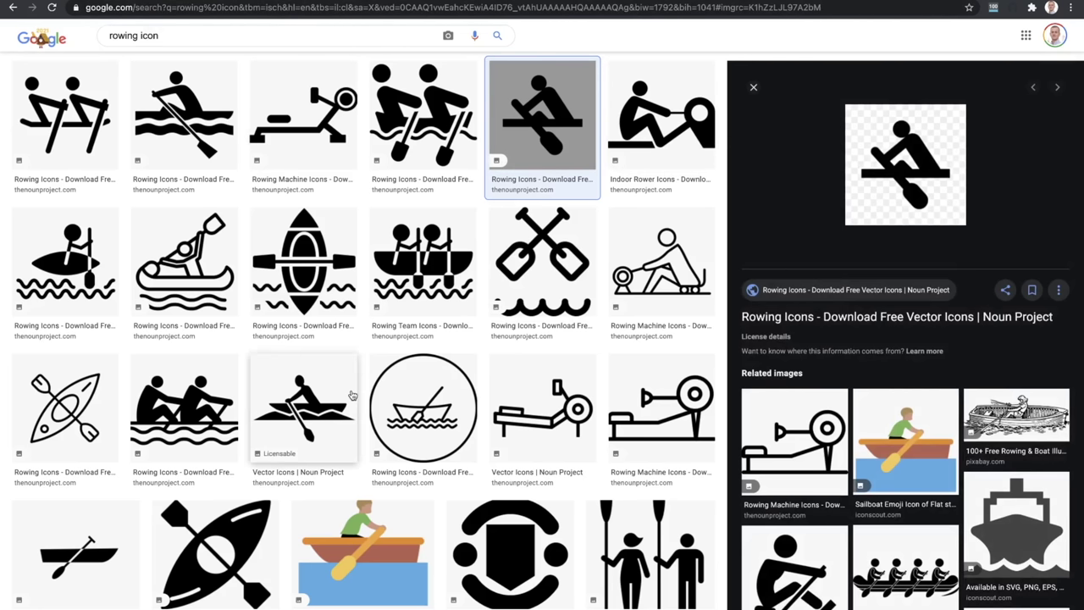
{"action": "left_click", "coordinate": [397, 536]}
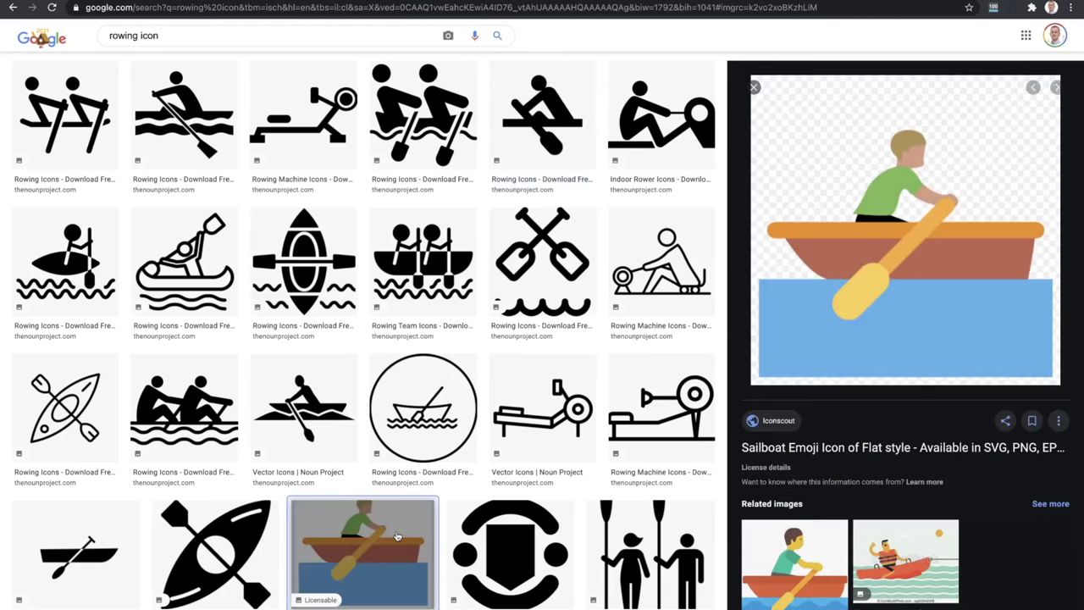
{"action": "right_click", "coordinate": [966, 231]}
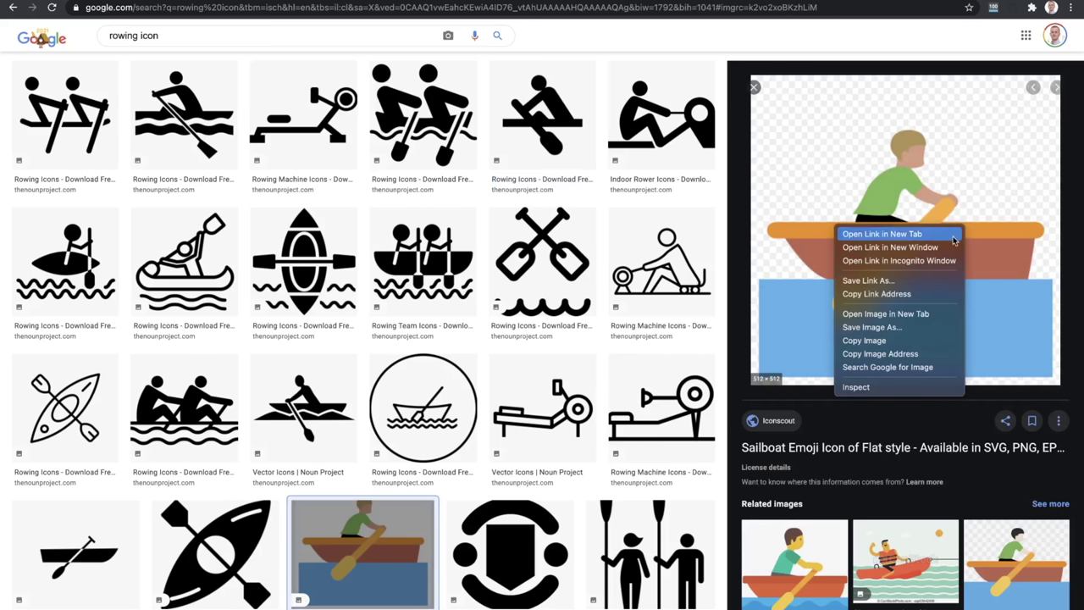
{"action": "left_click", "coordinate": [907, 328]}
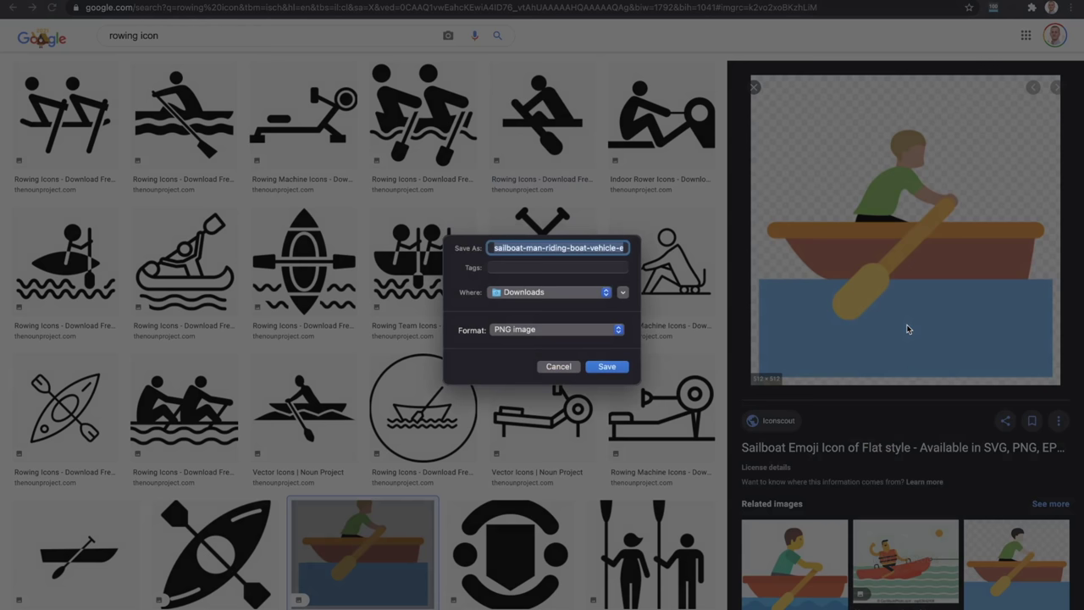
{"action": "type", "text": "rowing icon"}
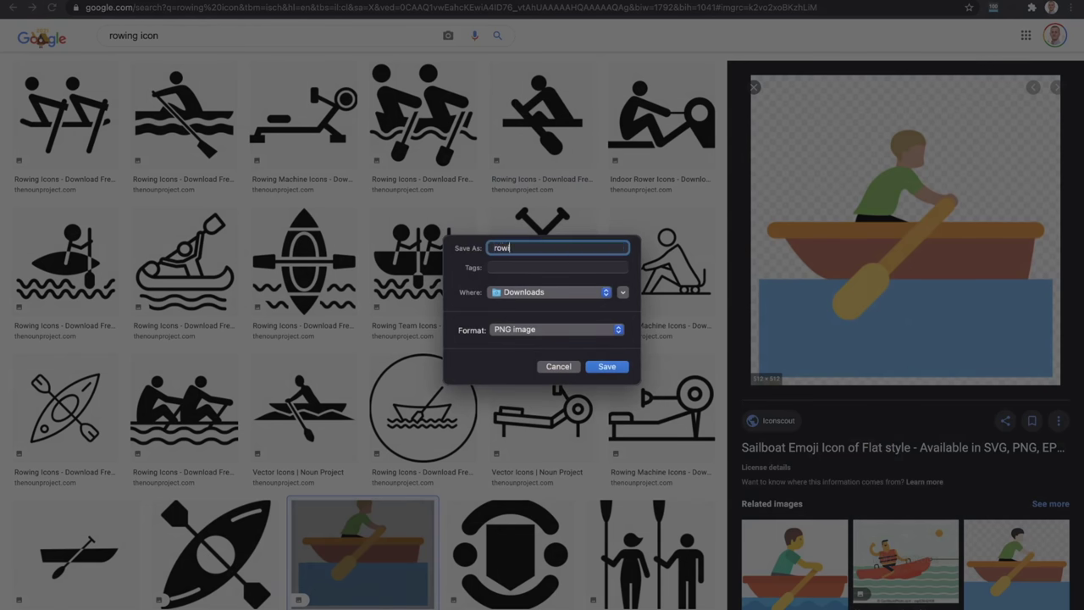
{"action": "left_click", "coordinate": [608, 366]}
Close the image preview and switch the usage rights filter to Commercial & other licenses to view those results
{"action": "scroll", "coordinate": [493, 226], "scroll_direction": "up", "scroll_amount": 1}
{"action": "scroll", "coordinate": [493, 227], "scroll_direction": "up", "scroll_amount": 2}
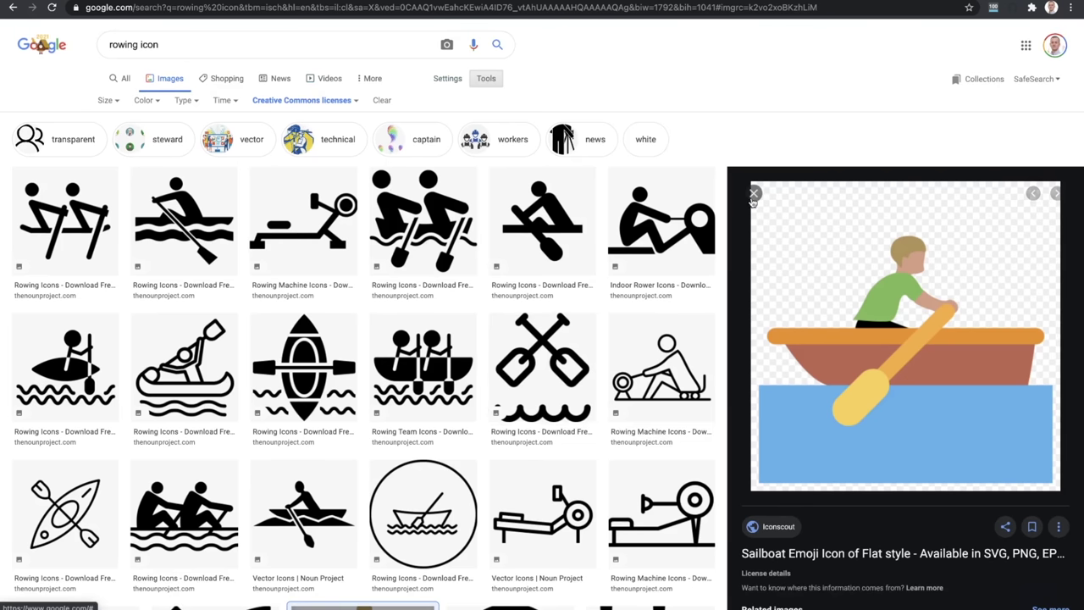
{"action": "left_click", "coordinate": [754, 193]}
{"action": "left_click", "coordinate": [308, 102]}
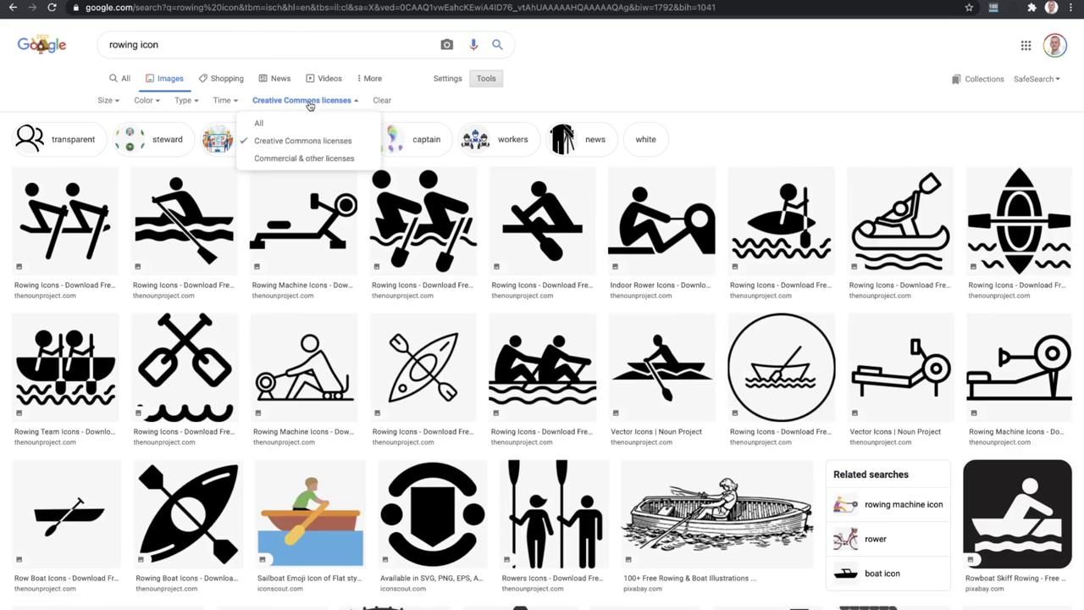
{"action": "left_click", "coordinate": [300, 158]}
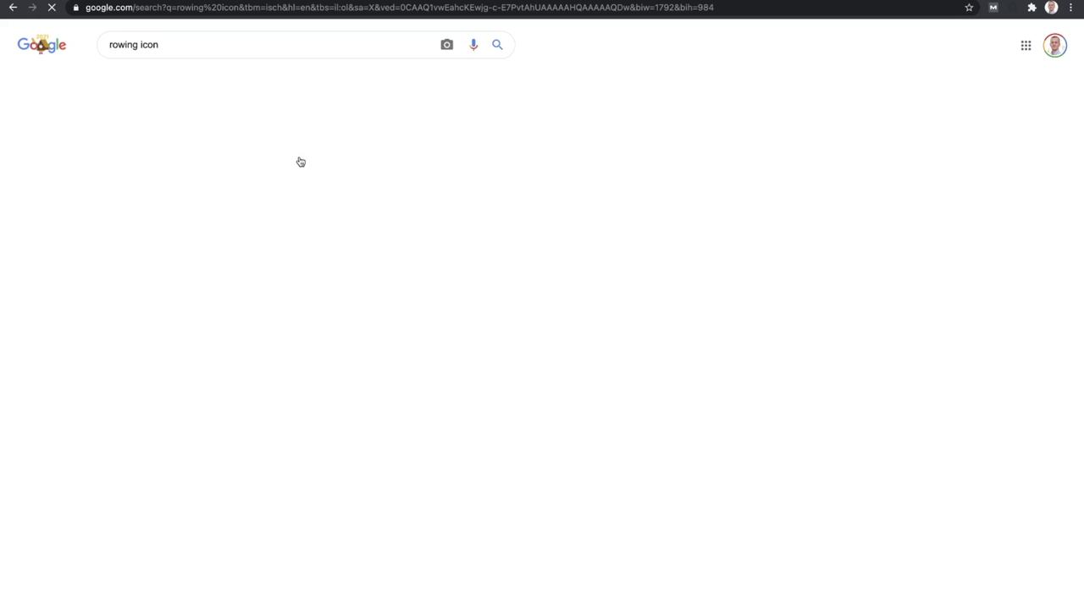
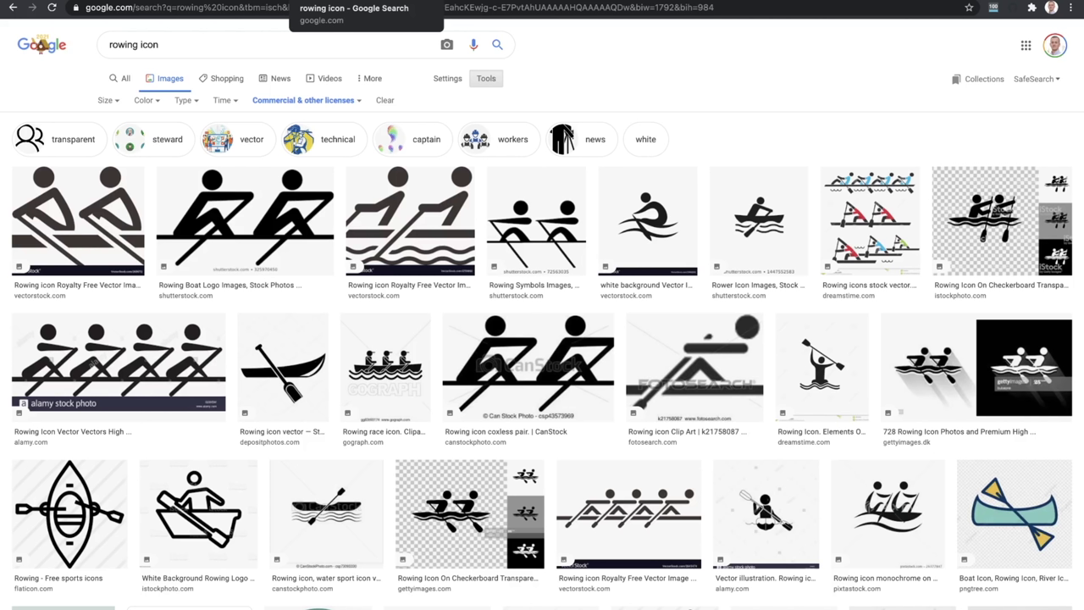
Return to the Rowing Basics Customizer and upload "rowing icon.png" from Downloads for the site icon
{"action": "left_click", "coordinate": [280, 2]}
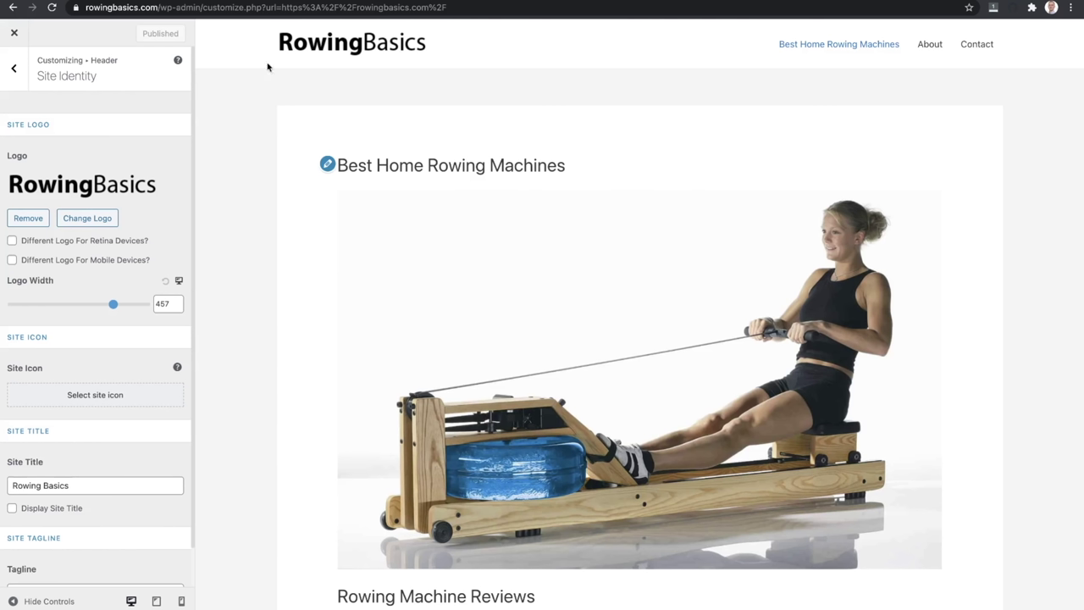
{"action": "left_click", "coordinate": [110, 392]}
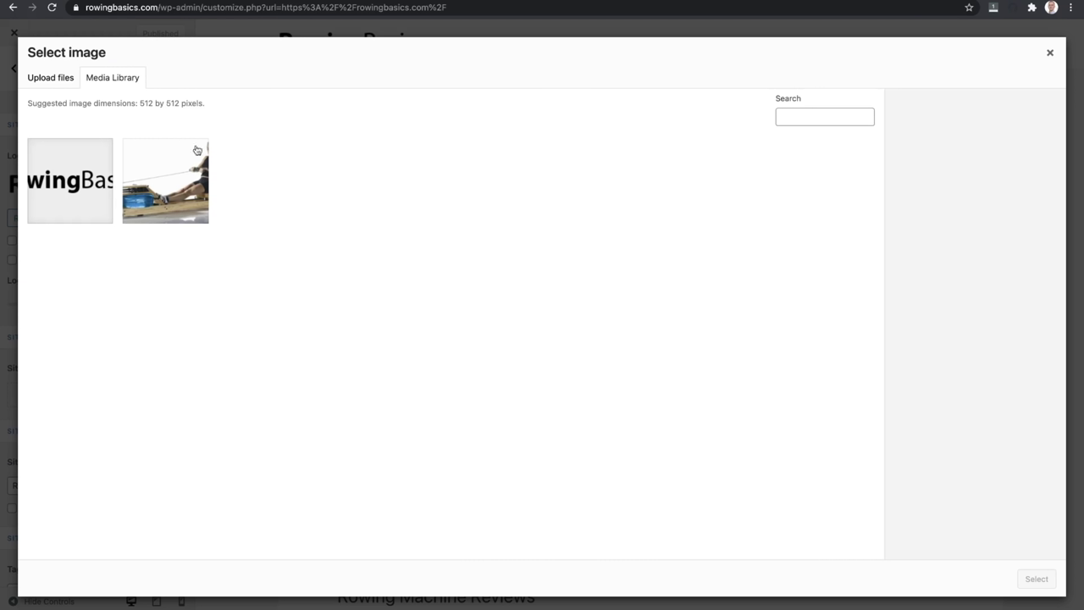
{"action": "left_click", "coordinate": [58, 84]}
{"action": "left_click", "coordinate": [545, 303]}
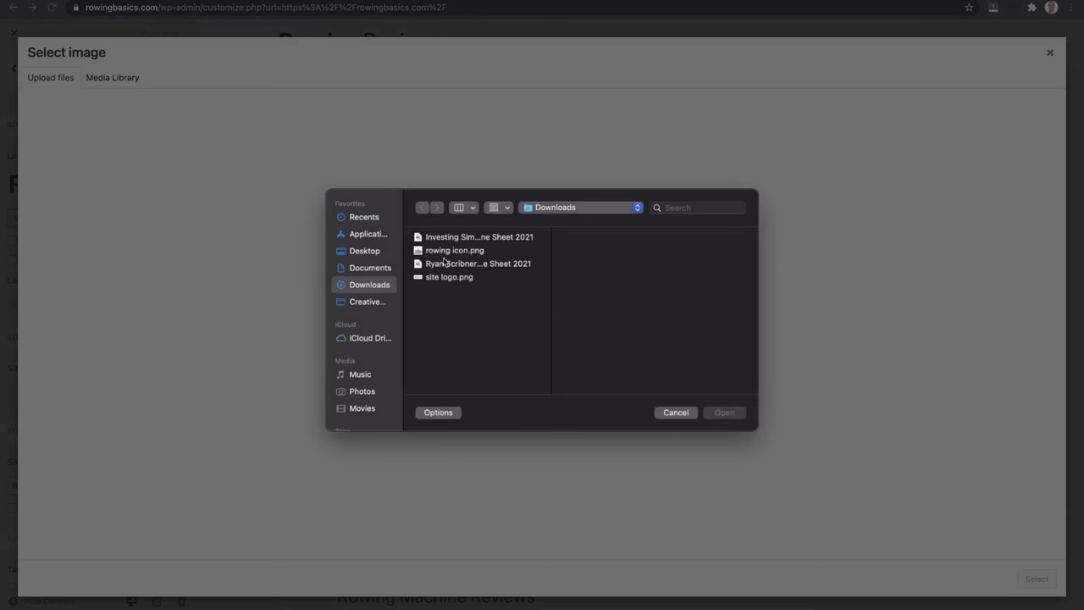
{"action": "left_click", "coordinate": [462, 251]}
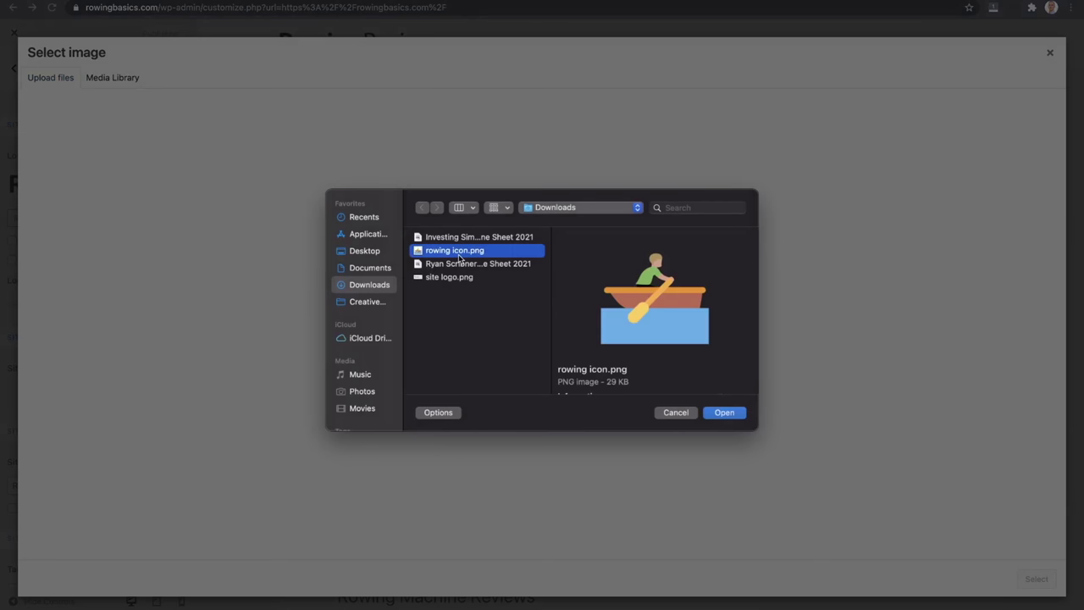
{"action": "left_click", "coordinate": [724, 414]}
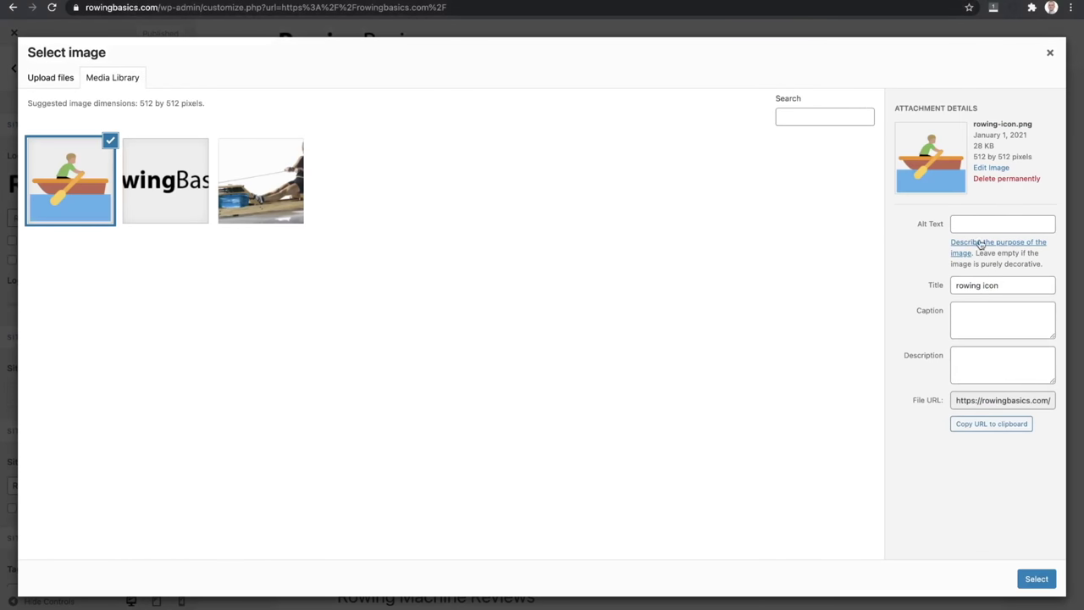
Give the uploaded image the alt text "icon of a person rowing" and publish it as the site icon
{"action": "left_click", "coordinate": [968, 222]}
{"action": "type", "text": "ic"}
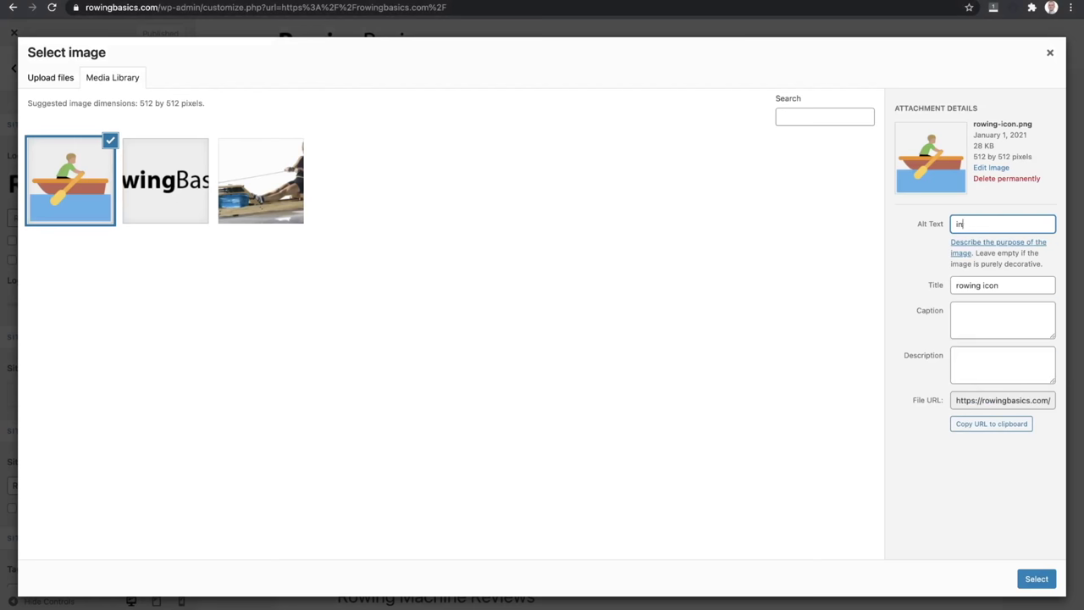
{"action": "type", "text": "on of a person rowing"}
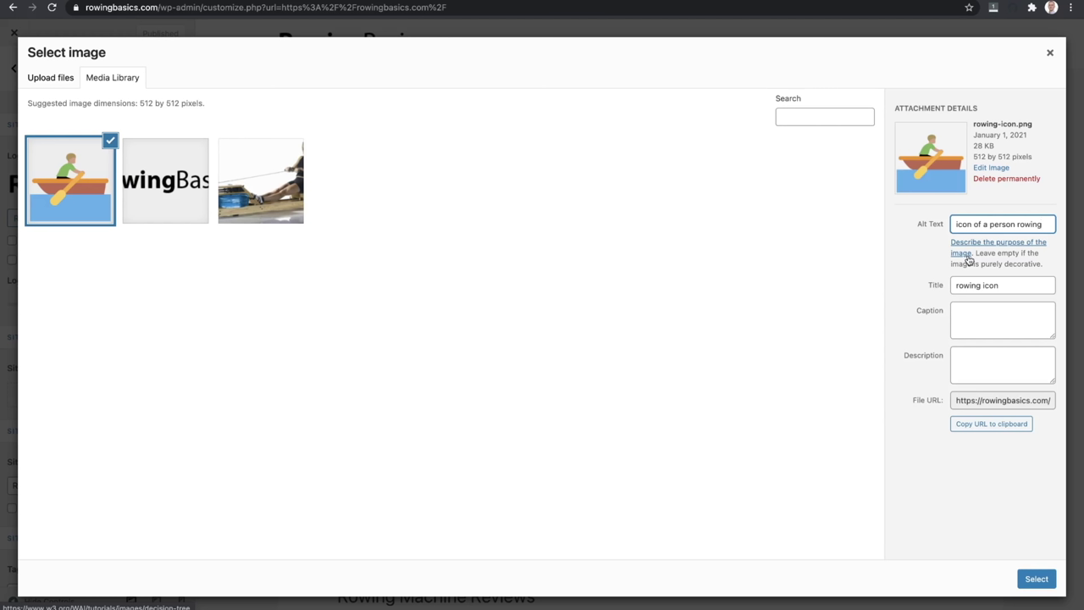
{"action": "left_click", "coordinate": [1036, 580]}
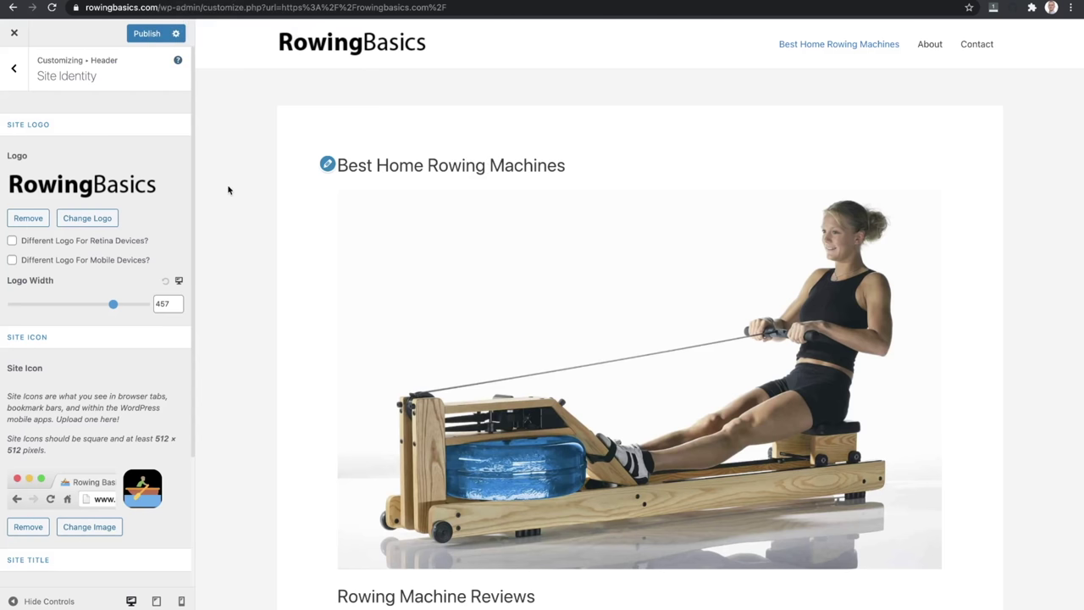
{"action": "left_click", "coordinate": [160, 33]}
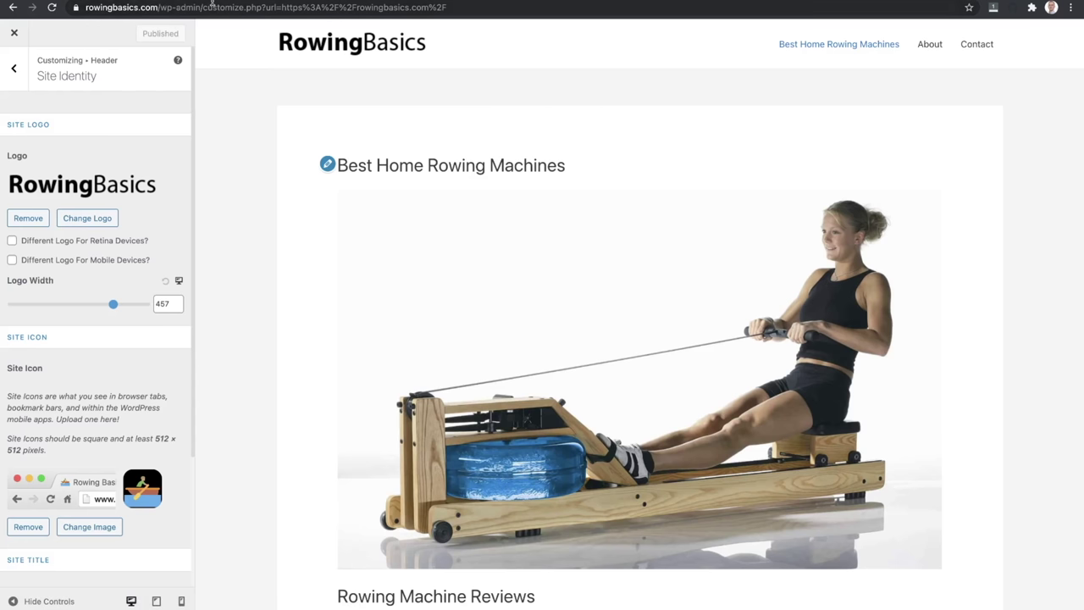
View the live Rowing Basics page and examine the Latest Articles featured images on the farmlandriches.com home page
{"action": "mouse_move", "coordinate": [212, 2]}
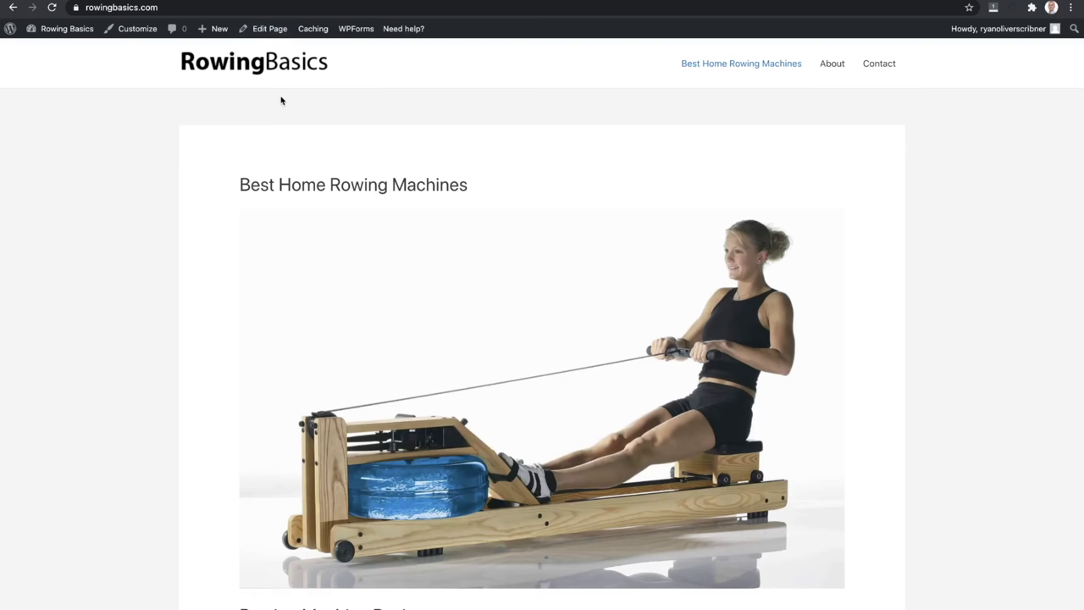
{"action": "mouse_move", "coordinate": [1016, 607]}
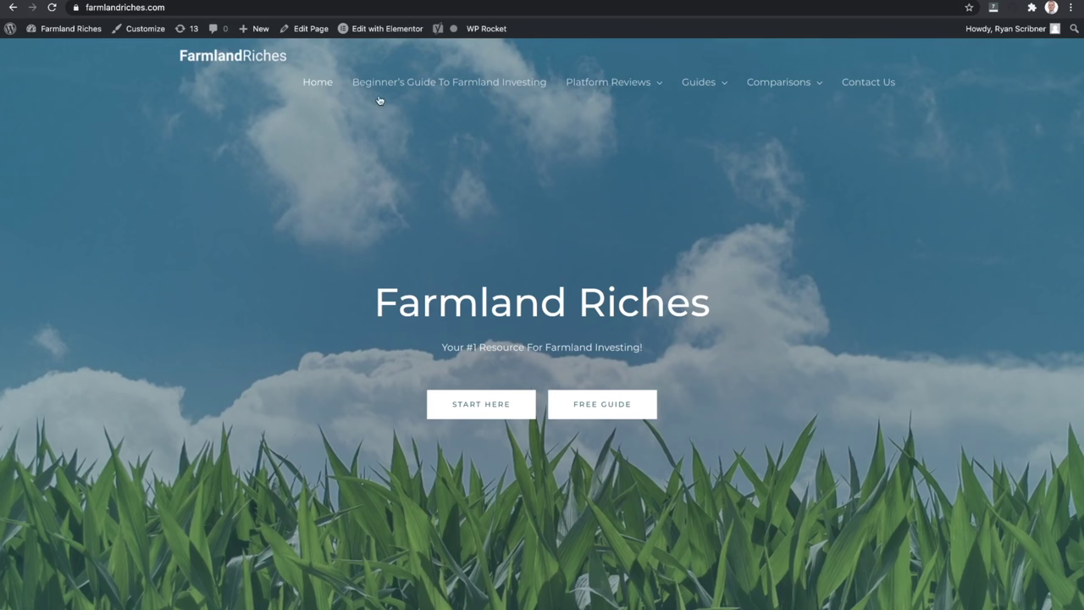
{"action": "scroll", "coordinate": [732, 177], "scroll_direction": "down", "scroll_amount": 10}
{"action": "scroll", "coordinate": [732, 177], "scroll_direction": "down", "scroll_amount": 5}
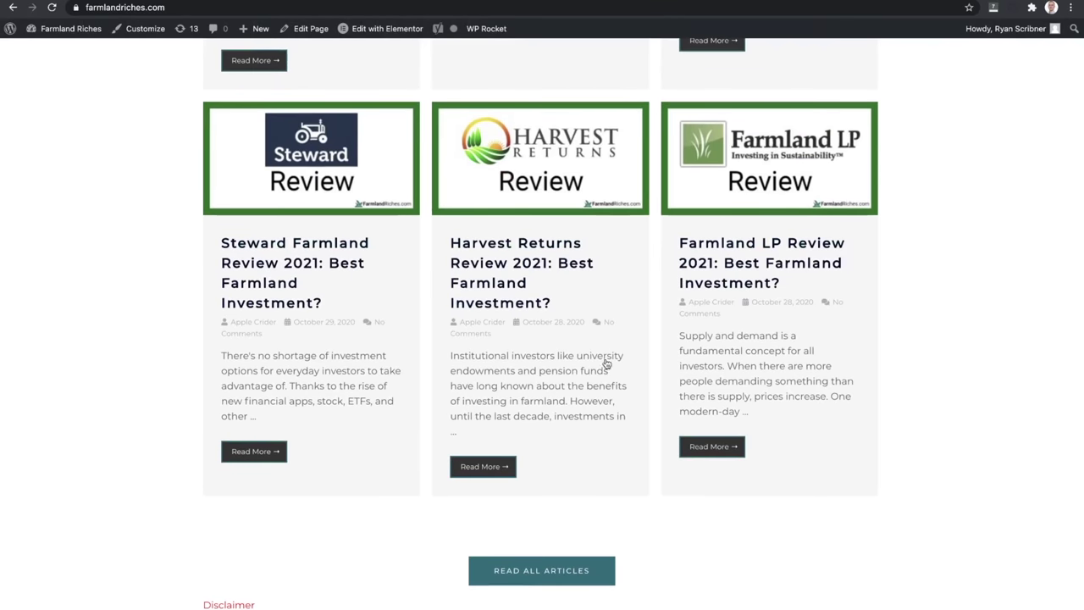
{"action": "scroll", "coordinate": [572, 159], "scroll_direction": "up", "scroll_amount": 3}
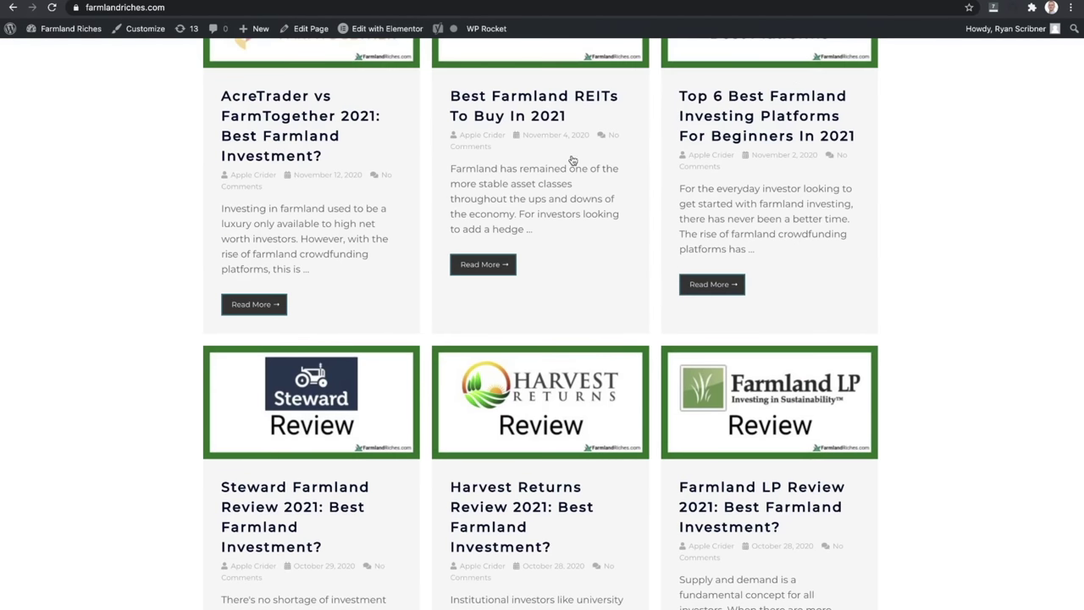
{"action": "scroll", "coordinate": [572, 159], "scroll_direction": "up", "scroll_amount": 6}
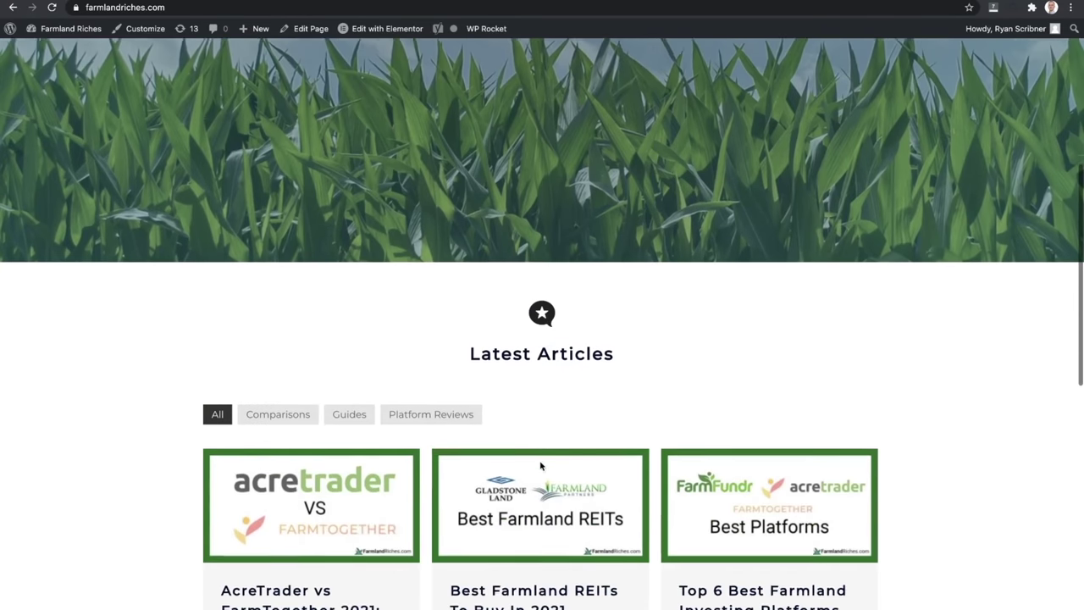
{"action": "scroll", "coordinate": [540, 466], "scroll_direction": "down", "scroll_amount": 1}
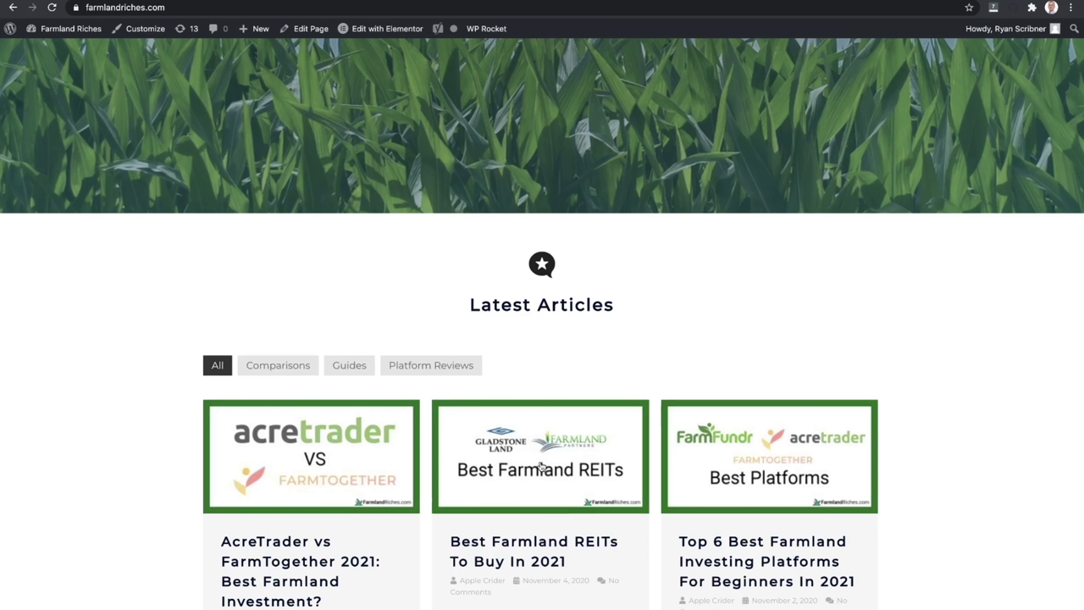
{"action": "scroll", "coordinate": [542, 467], "scroll_direction": "up", "scroll_amount": 2}
{"action": "scroll", "coordinate": [541, 467], "scroll_direction": "up", "scroll_amount": 10}
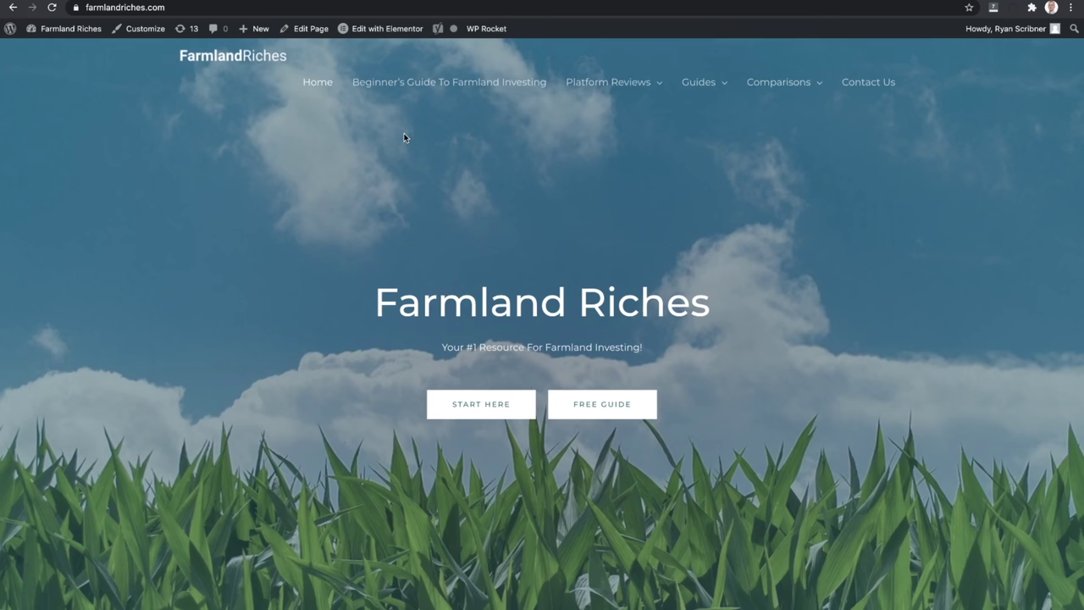
{"action": "scroll", "coordinate": [422, 330], "scroll_direction": "down", "scroll_amount": 10}
{"action": "scroll", "coordinate": [422, 334], "scroll_direction": "down", "scroll_amount": 3}
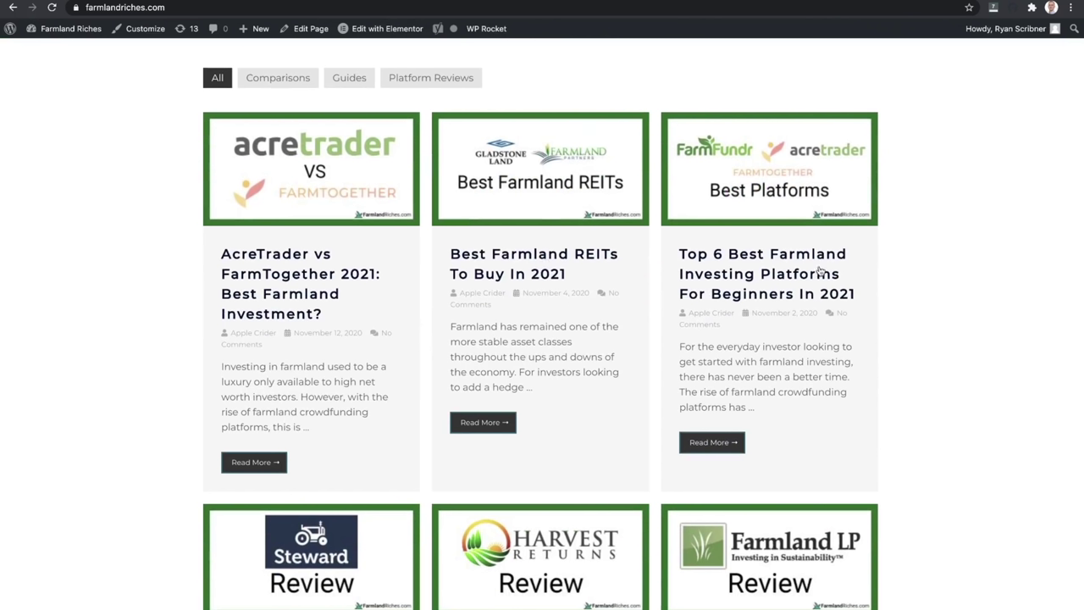
Open the "Top 6 Best Farmland Investing Platforms For Beginners In 2021" article and inspect its featured image
{"action": "left_click", "coordinate": [786, 284]}
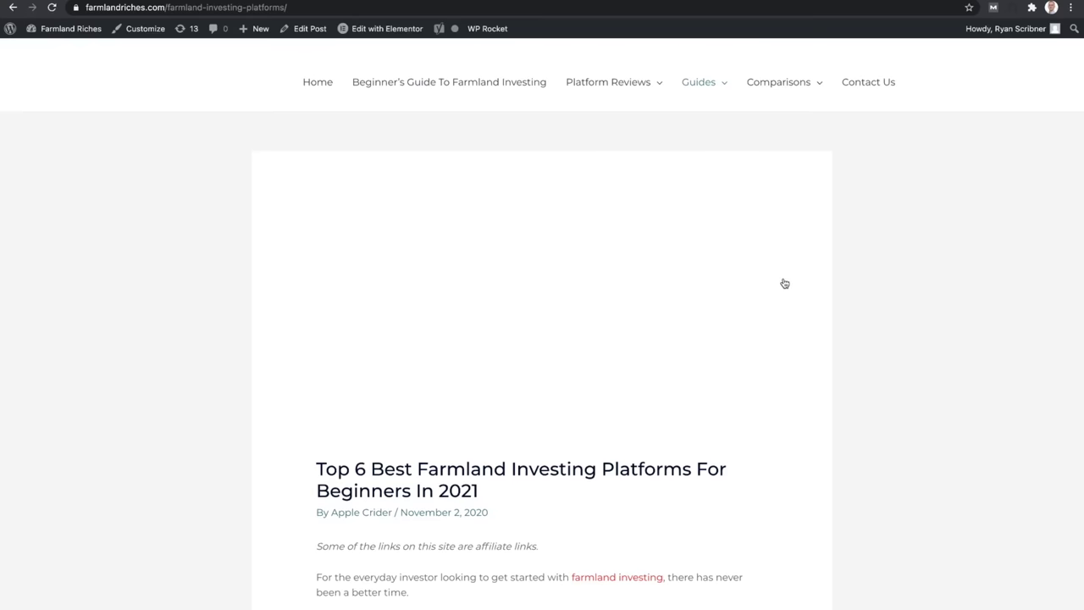
{"action": "mouse_move", "coordinate": [773, 90]}
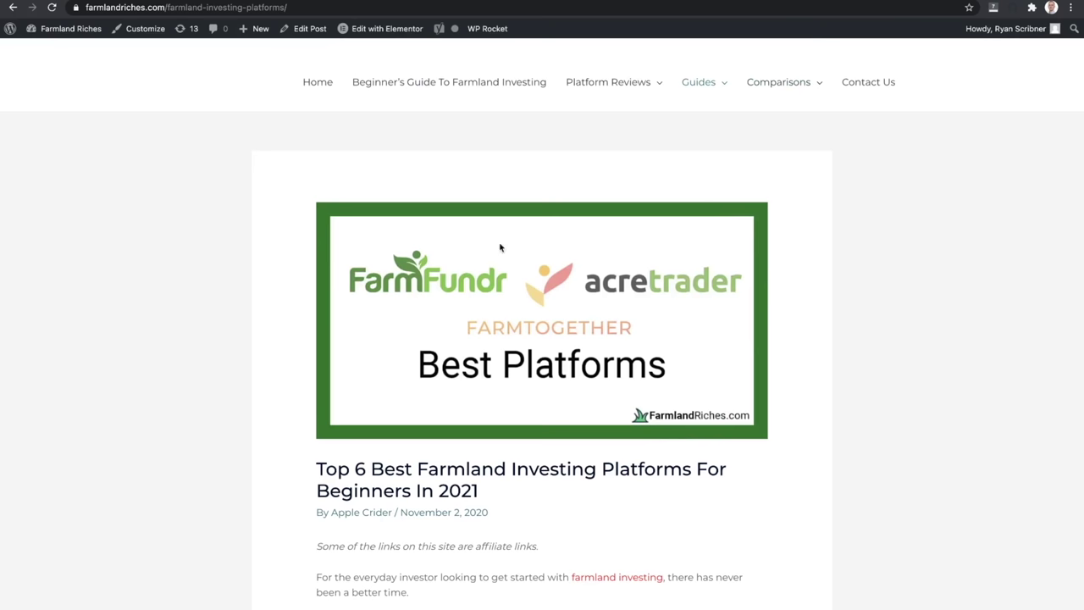
{"action": "scroll", "coordinate": [625, 258], "scroll_direction": "down", "scroll_amount": 3}
{"action": "scroll", "coordinate": [378, 197], "scroll_direction": "up", "scroll_amount": 1}
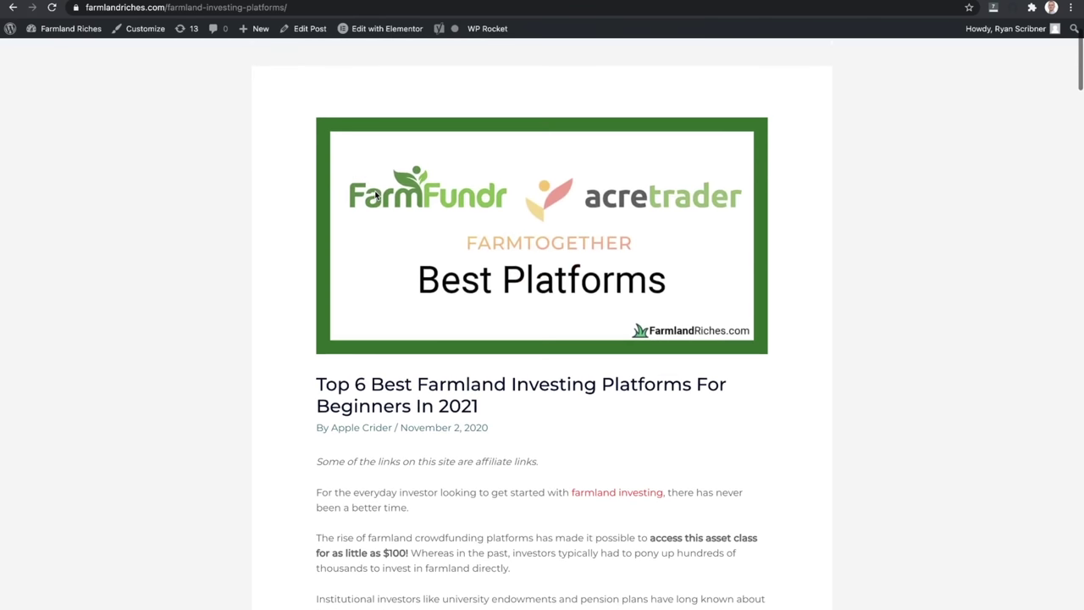
{"action": "right_click", "coordinate": [435, 220]}
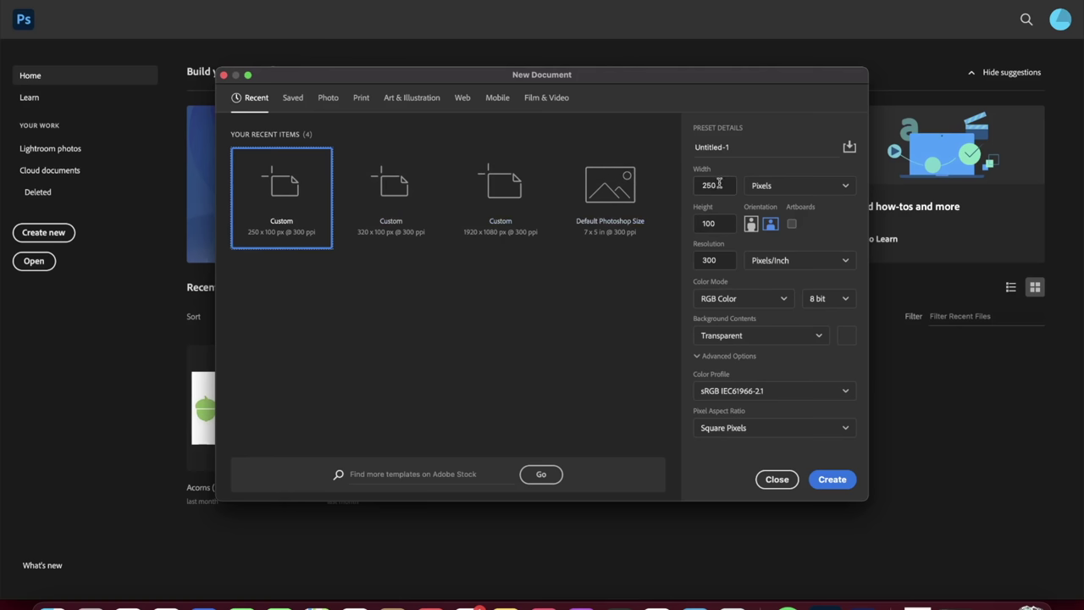
In Photoshop, create a new document 1200 pixels wide and 628 pixels high with a transparent background
{"action": "double_click", "coordinate": [719, 183]}
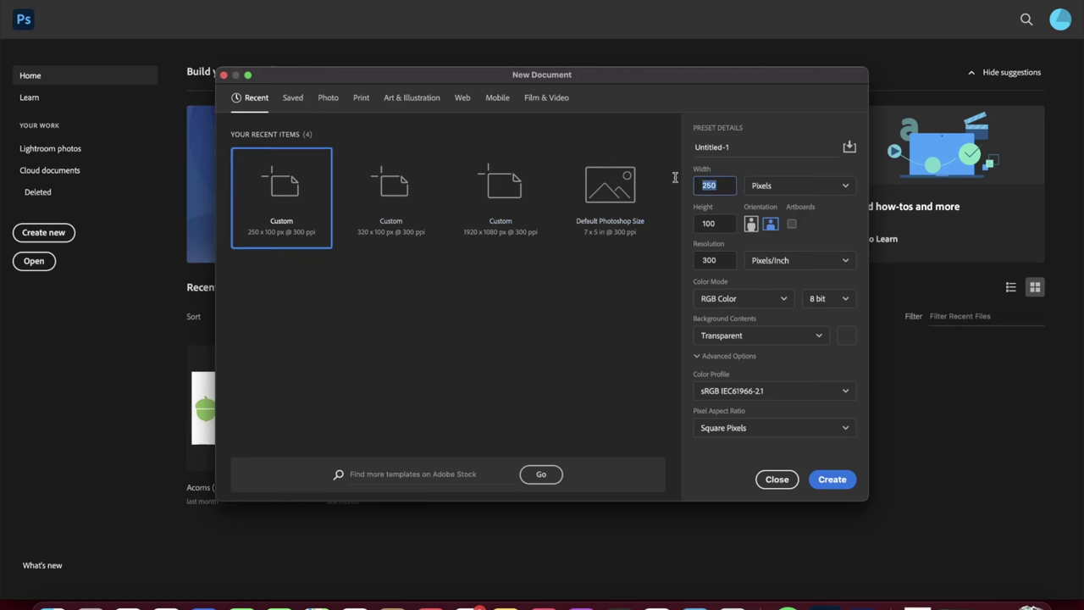
{"action": "type", "text": "1200"}
{"action": "key", "text": "Tab"}
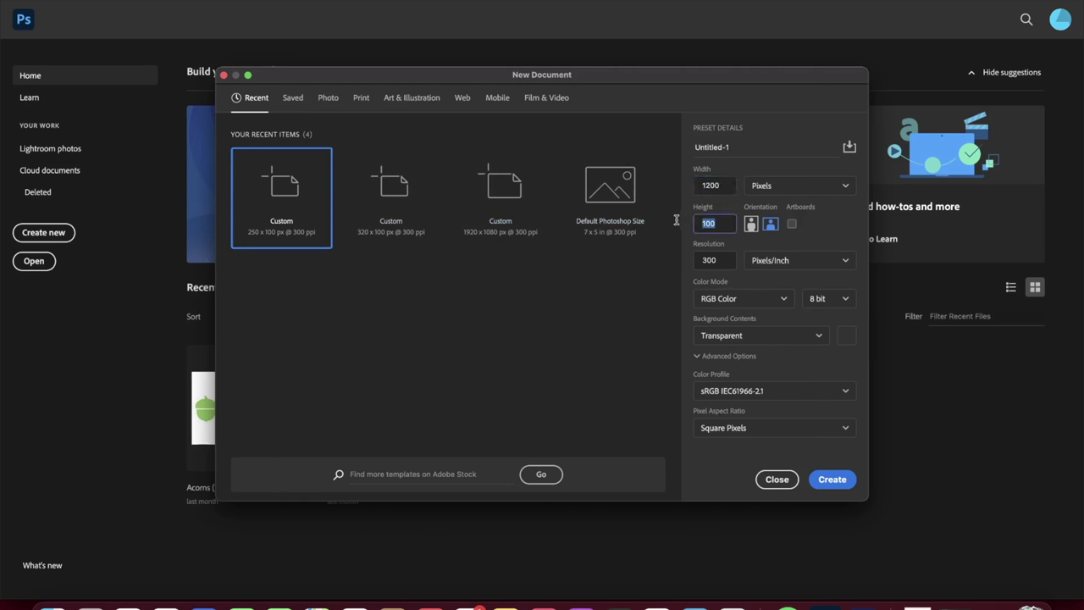
{"action": "type", "text": "628"}
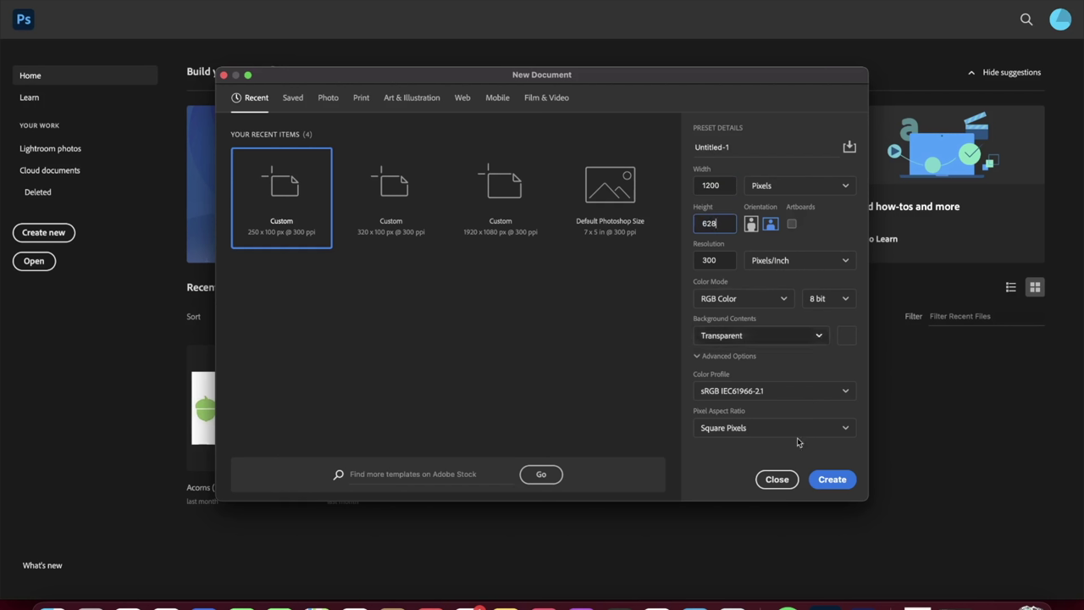
{"action": "left_click", "coordinate": [840, 482]}
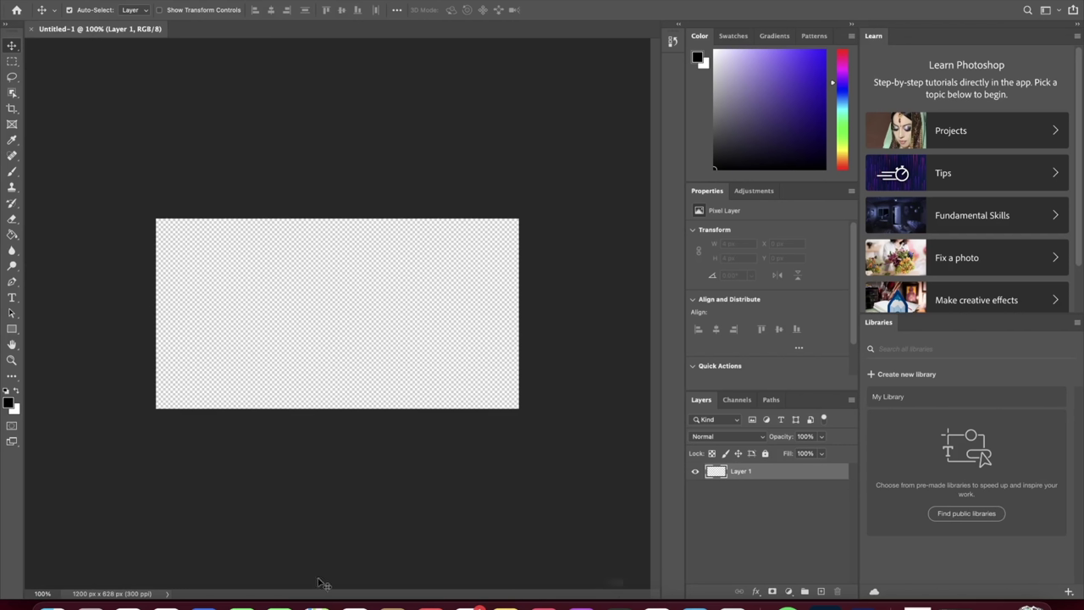
Fill the transparent canvas with white (ffffff) using the Paint Bucket
{"action": "left_click", "coordinate": [12, 329]}
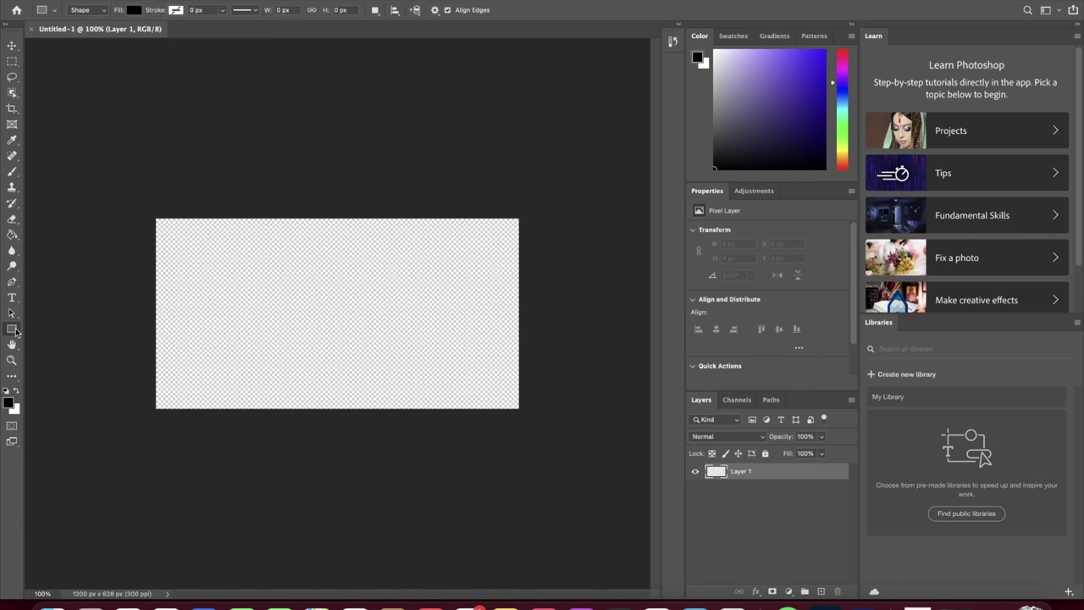
{"action": "right_click", "coordinate": [15, 331]}
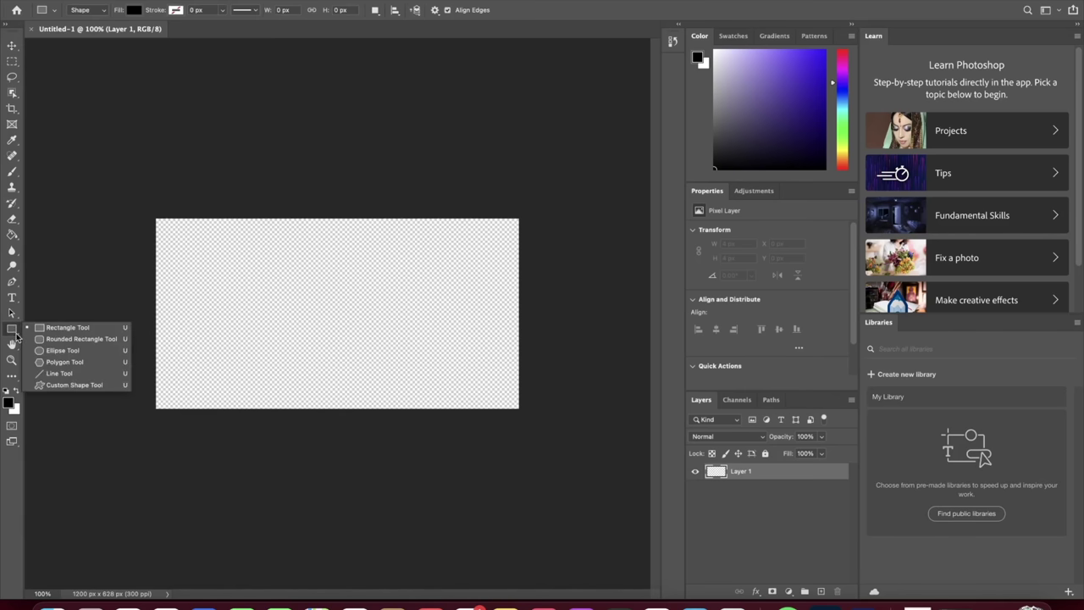
{"action": "left_click", "coordinate": [12, 234]}
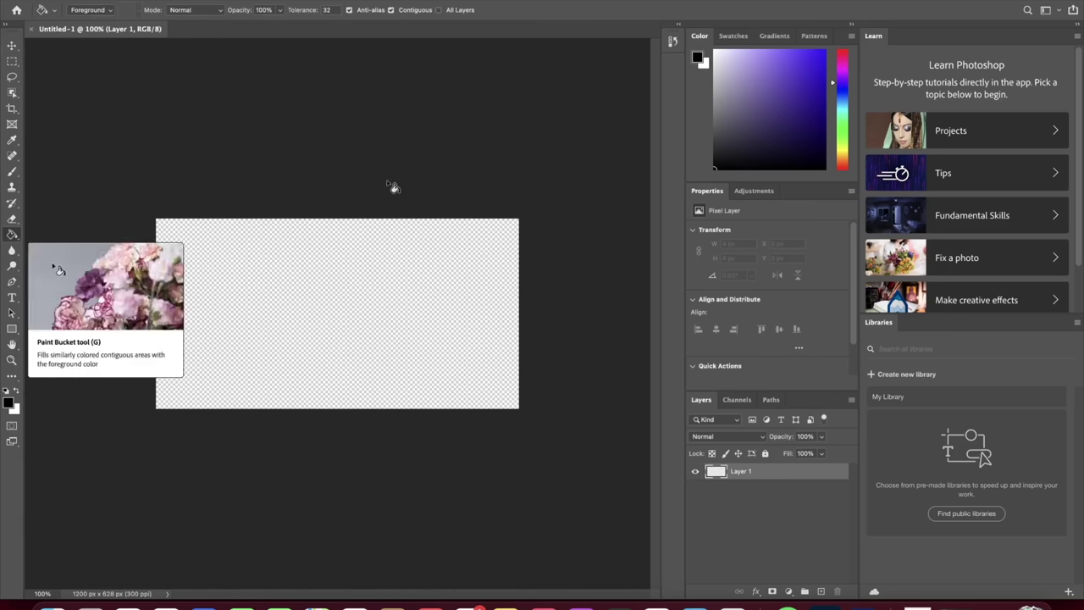
{"action": "left_click", "coordinate": [697, 58]}
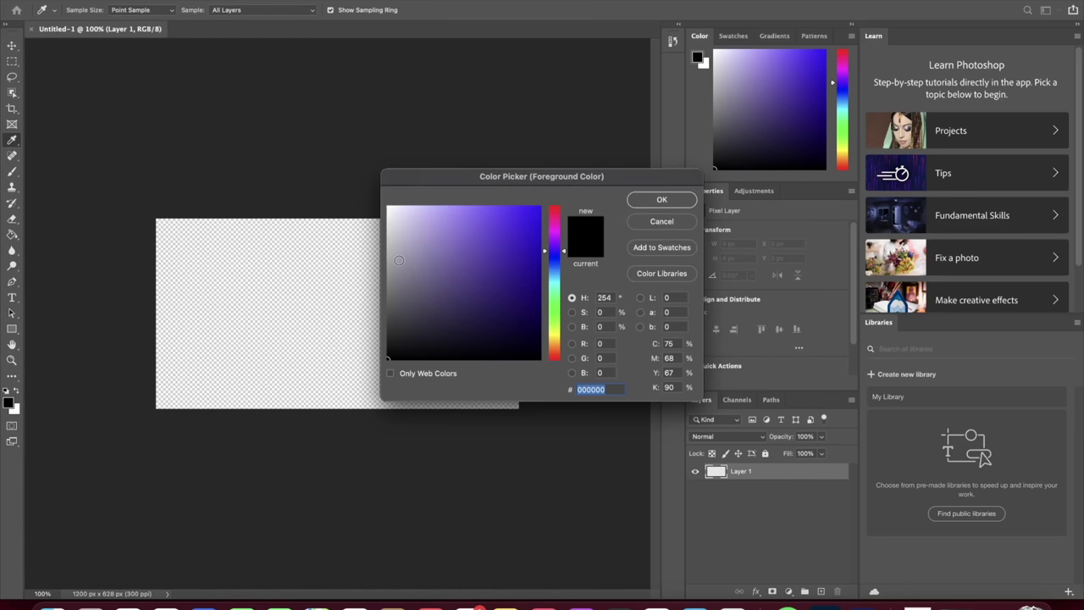
{"action": "type", "text": "ffffff"}
{"action": "left_click", "coordinate": [662, 199]}
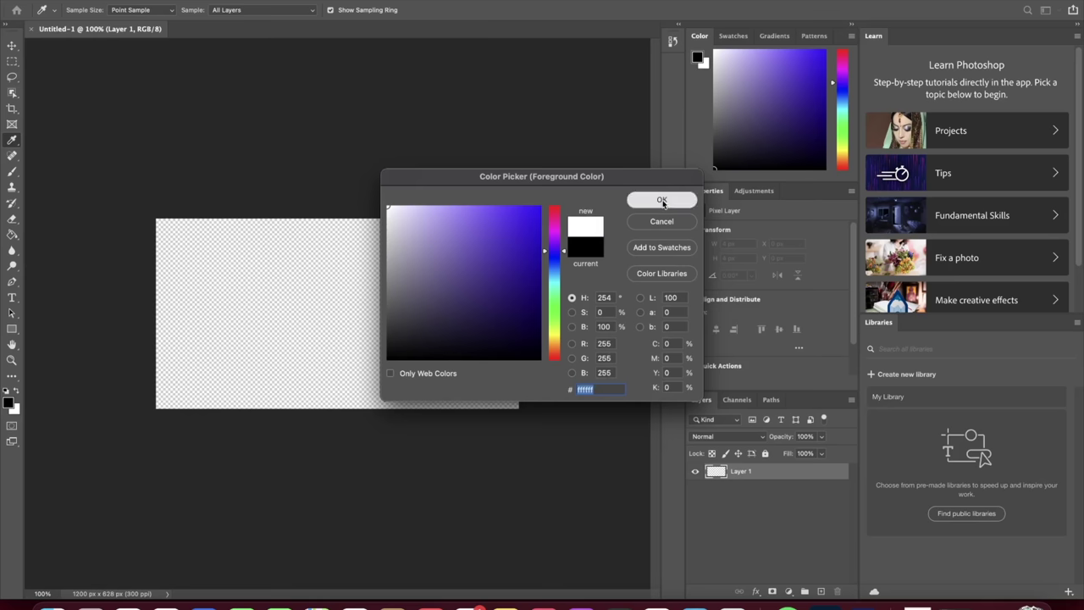
{"action": "left_click", "coordinate": [348, 275]}
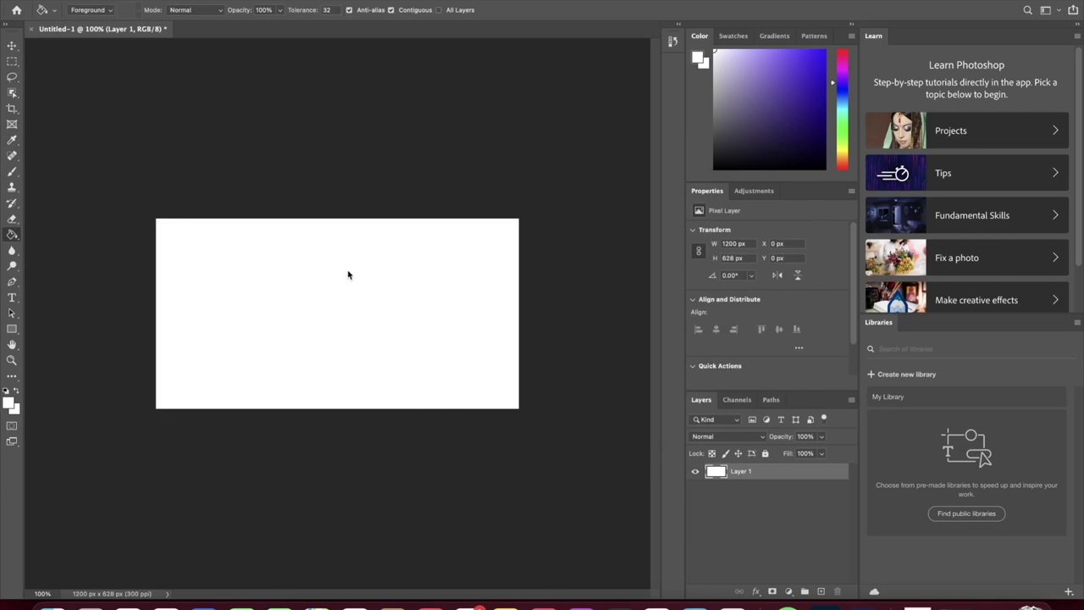
Draw a green rectangle about 1200 px wide and 57 px high across the canvas and move it up to the canvas's upper edge
{"action": "left_click", "coordinate": [11, 329]}
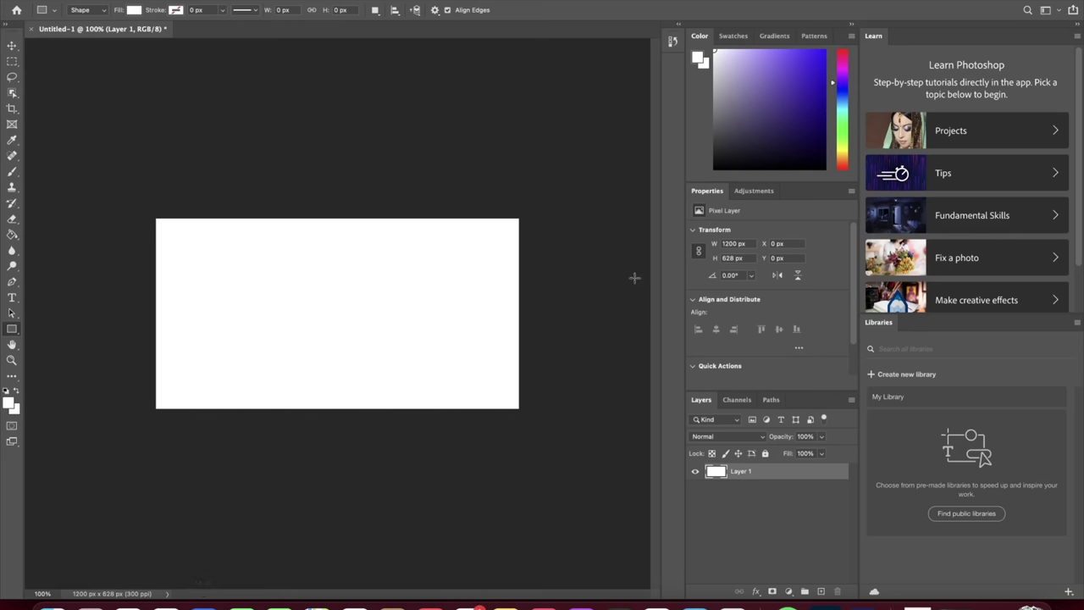
{"action": "left_click", "coordinate": [842, 125]}
{"action": "left_click_drag", "start_coordinate": [818, 85], "coordinate": [816, 98]}
{"action": "left_click_drag", "start_coordinate": [157, 230], "coordinate": [520, 246]}
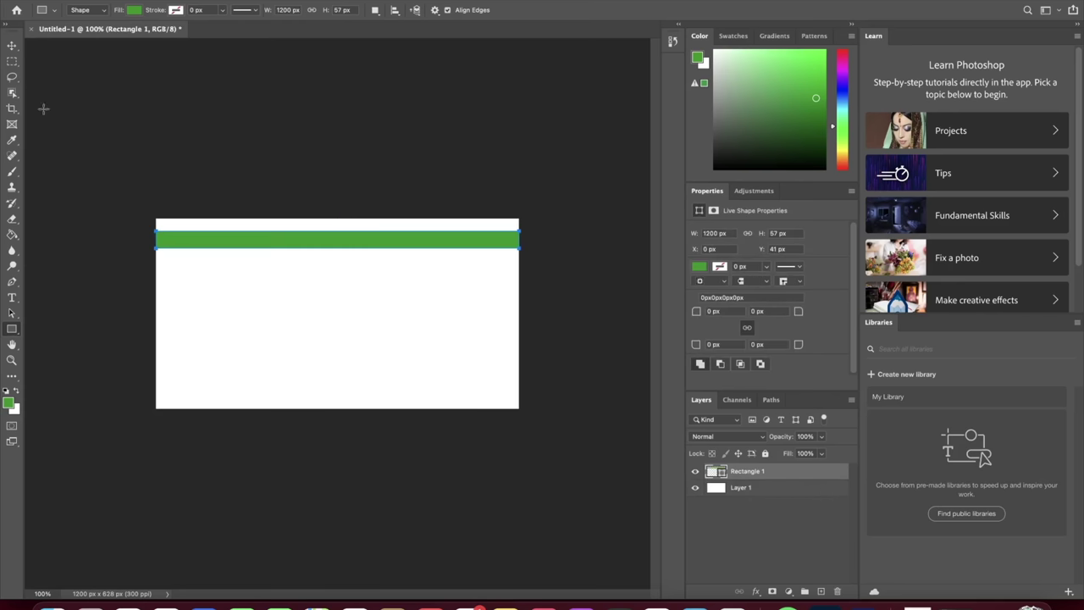
{"action": "left_click", "coordinate": [11, 45]}
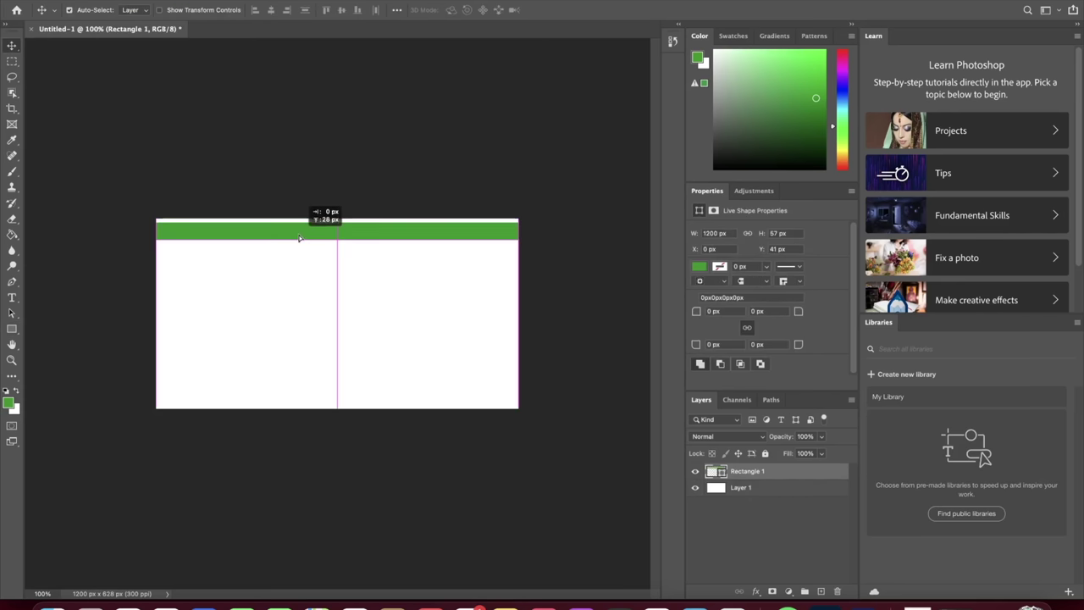
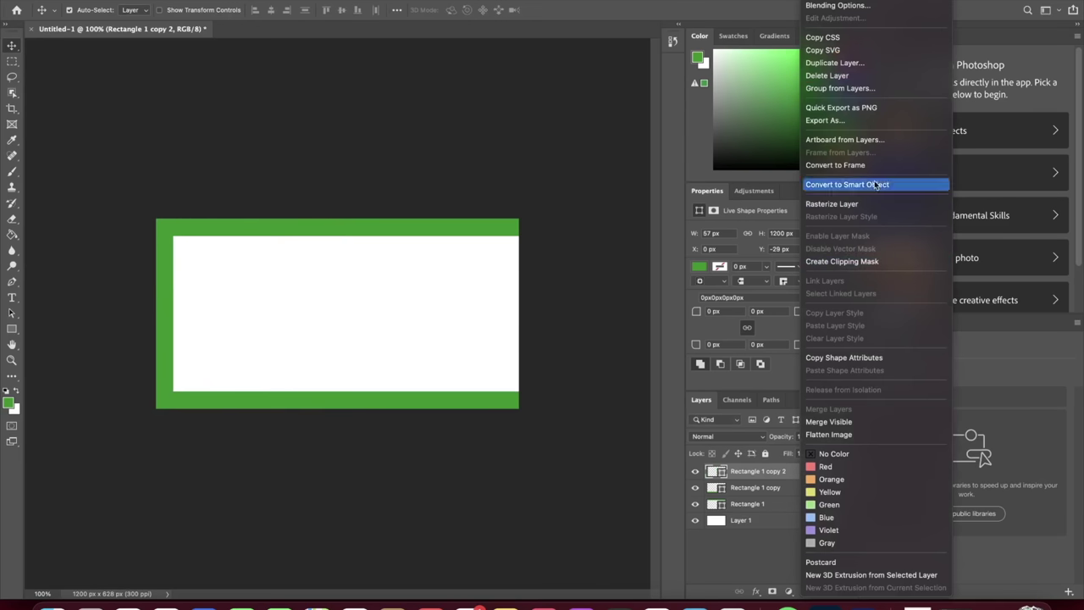
Duplicate the vertical green bar layer and move the copy to the canvas's right edge to complete the border
{"action": "left_click", "coordinate": [834, 62]}
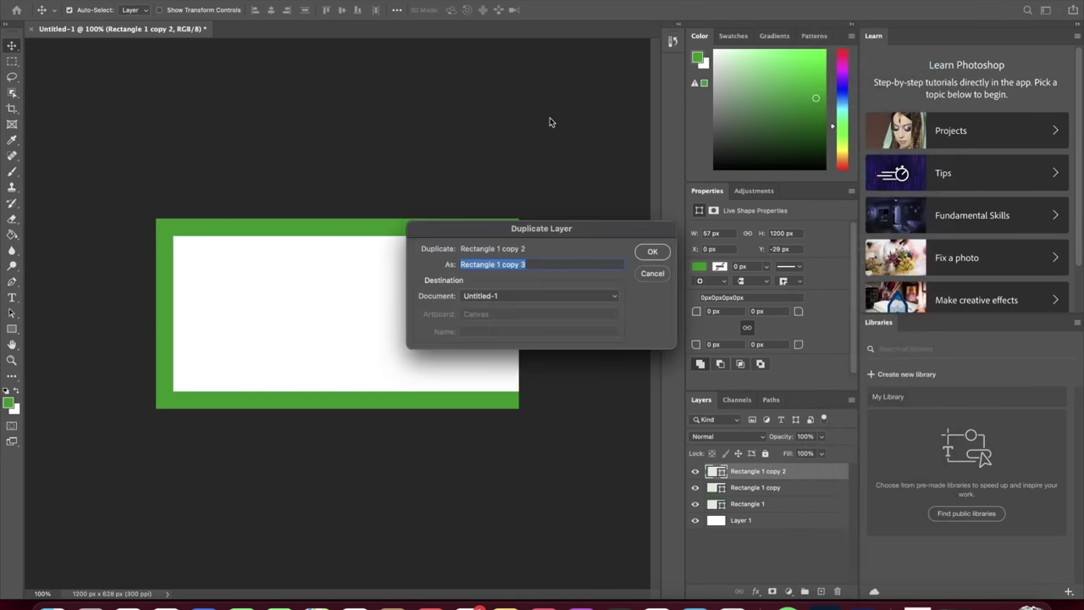
{"action": "left_click", "coordinate": [648, 254]}
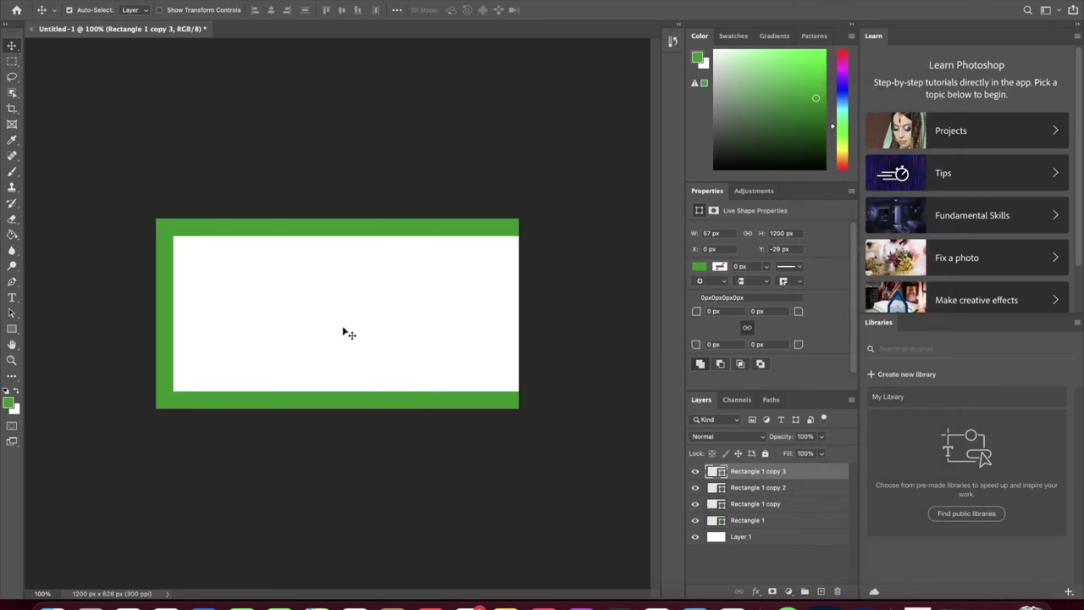
{"action": "left_click_drag", "start_coordinate": [170, 302], "coordinate": [509, 248]}
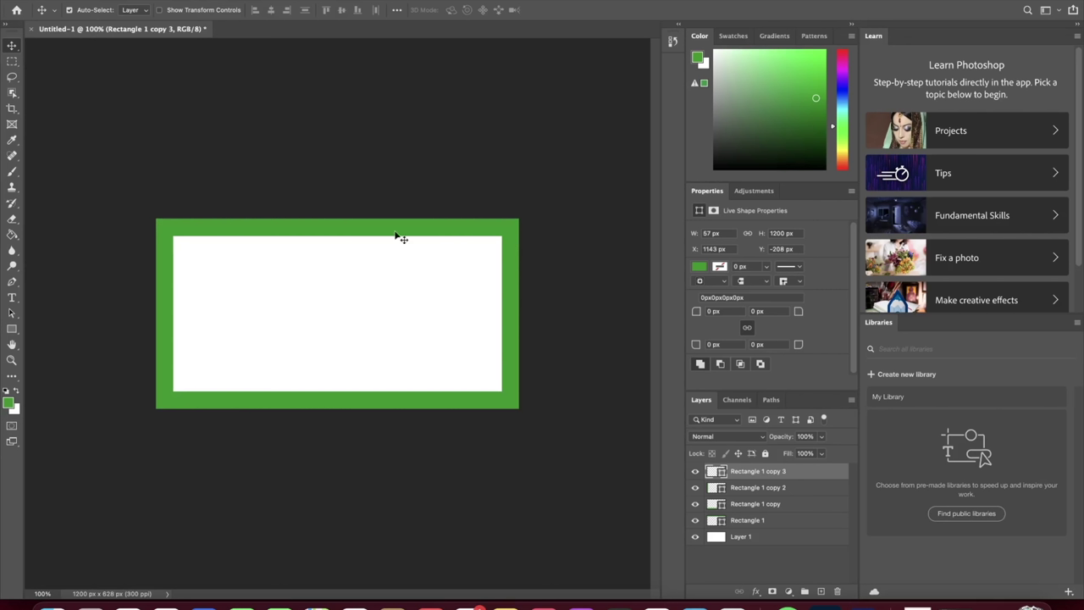
Place rowing icon.png as an embedded image and scale it to about 3.2% along the lower edge of the white area
{"action": "left_click", "coordinate": [98, 0]}
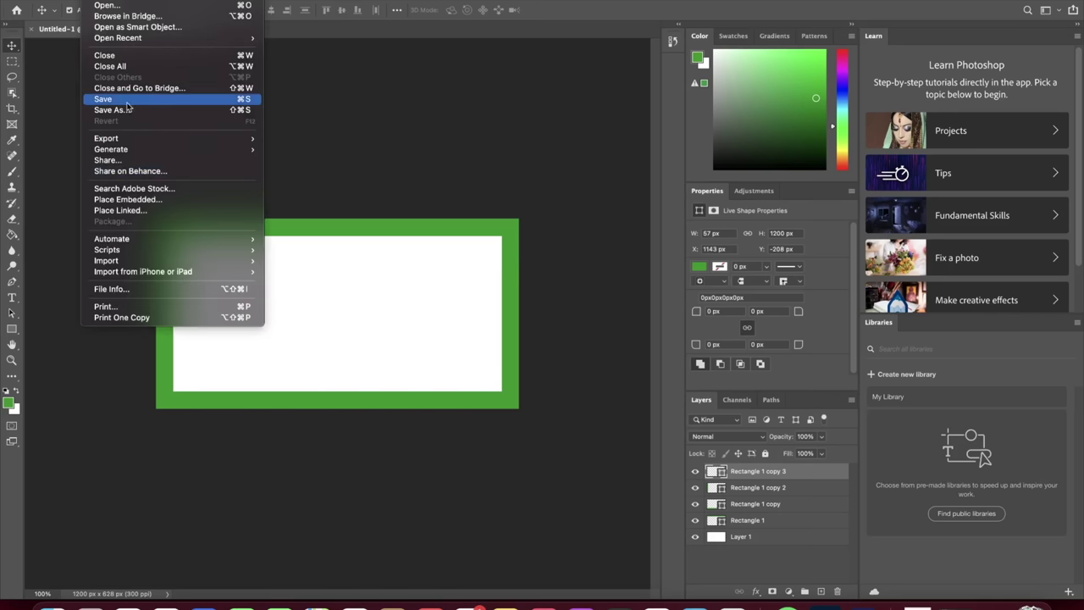
{"action": "left_click", "coordinate": [128, 199]}
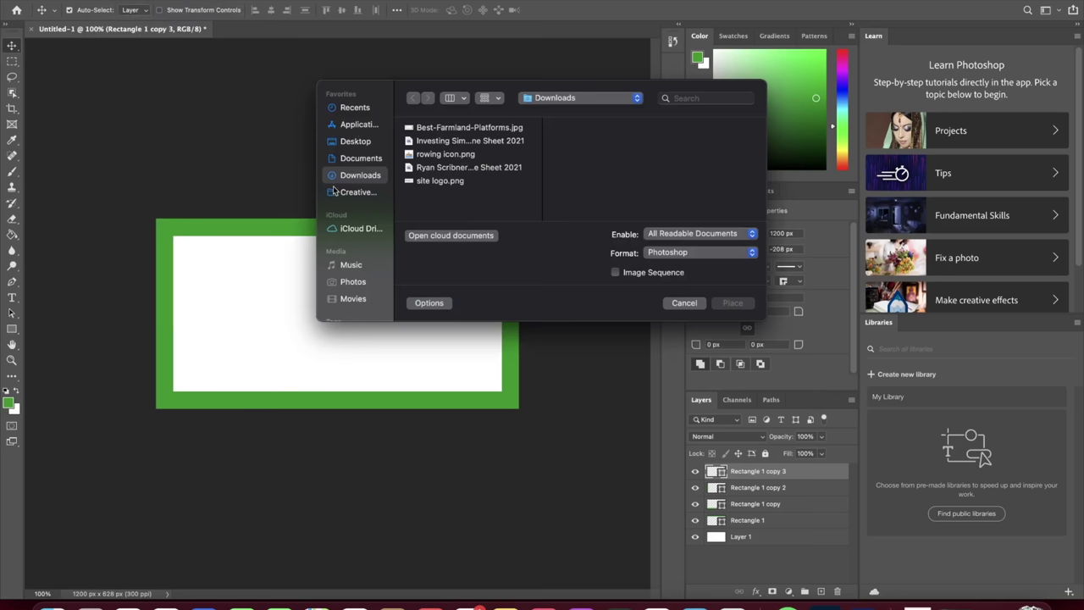
{"action": "left_click", "coordinate": [469, 155]}
{"action": "left_click", "coordinate": [733, 302]}
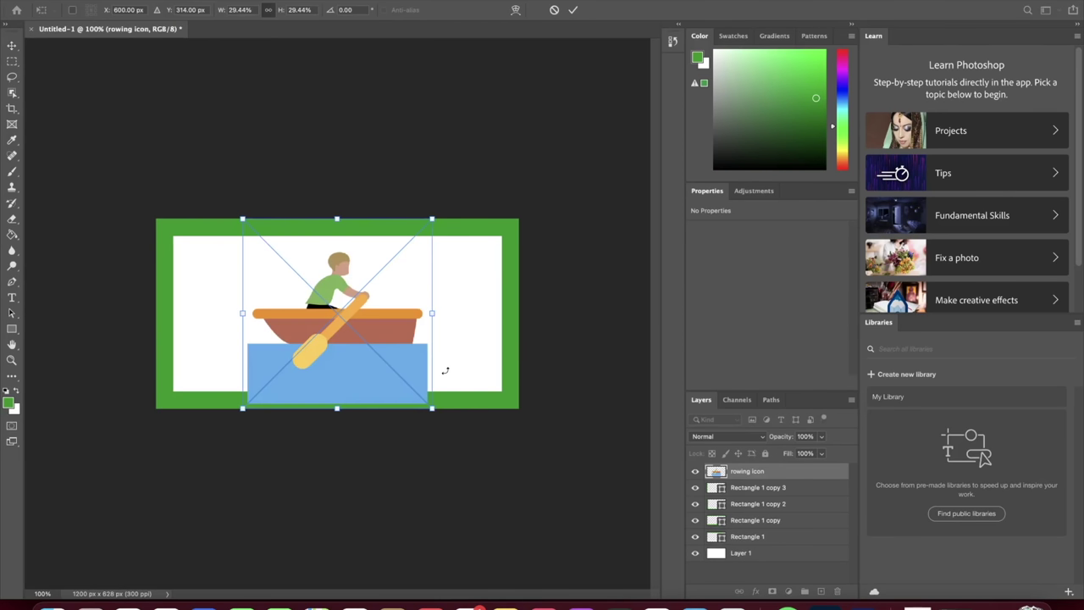
{"action": "left_click_drag", "start_coordinate": [433, 217], "coordinate": [402, 370]}
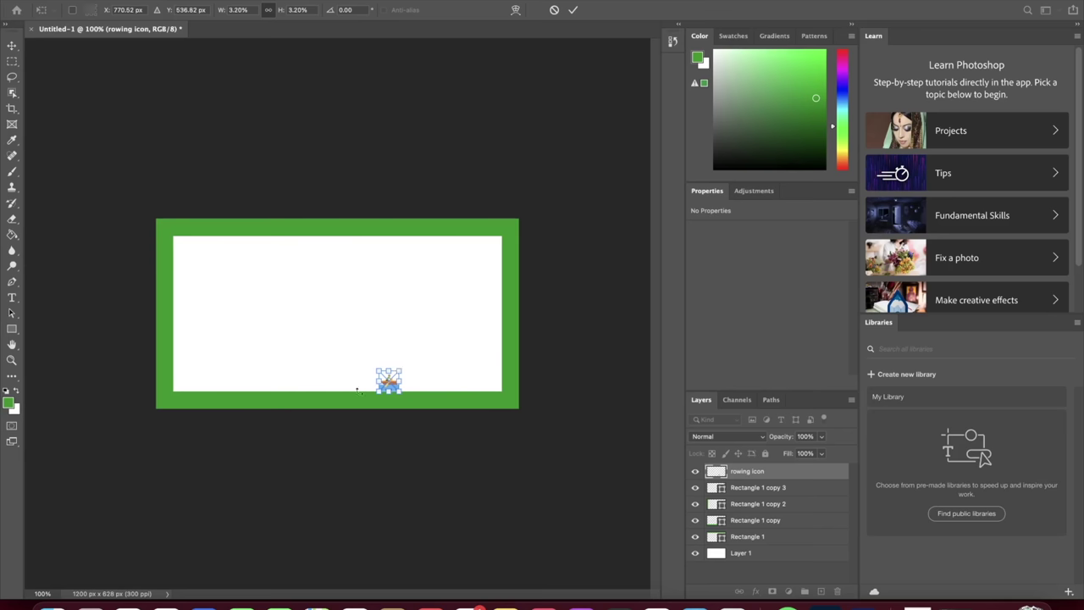
{"action": "key", "text": "Return"}
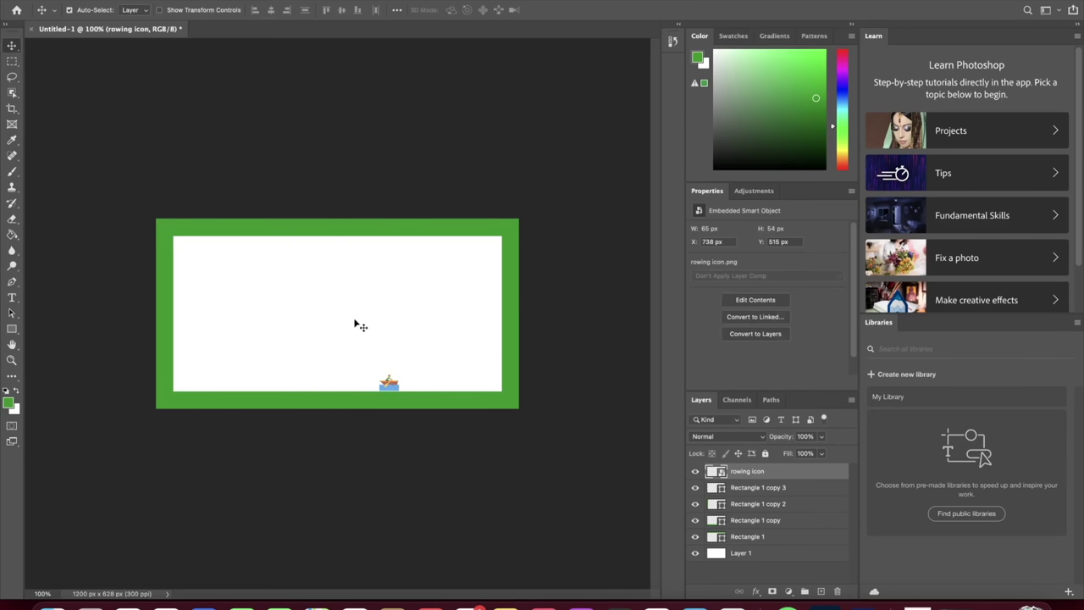
Add a text box reading "rowingbasics.com" in the white area with the text colour set to black (000000)
{"action": "key", "text": "super+plus"}
{"action": "key", "text": "super+plus"}
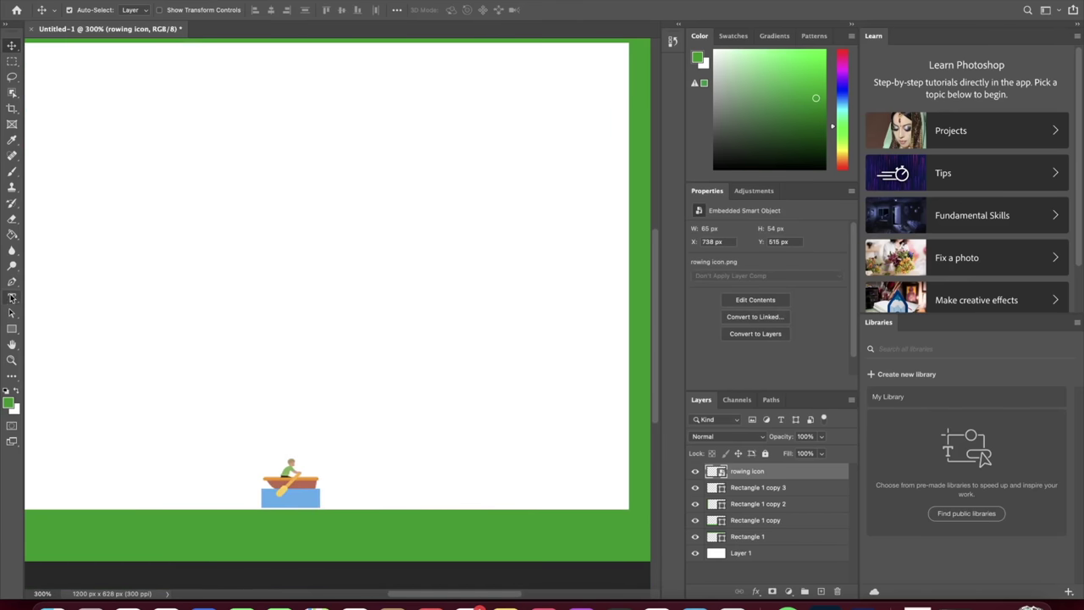
{"action": "left_click", "coordinate": [12, 299]}
{"action": "left_click_drag", "start_coordinate": [116, 111], "coordinate": [557, 206]}
{"action": "type", "text": "rowingbasics.com"}
{"action": "left_click", "coordinate": [493, 10]}
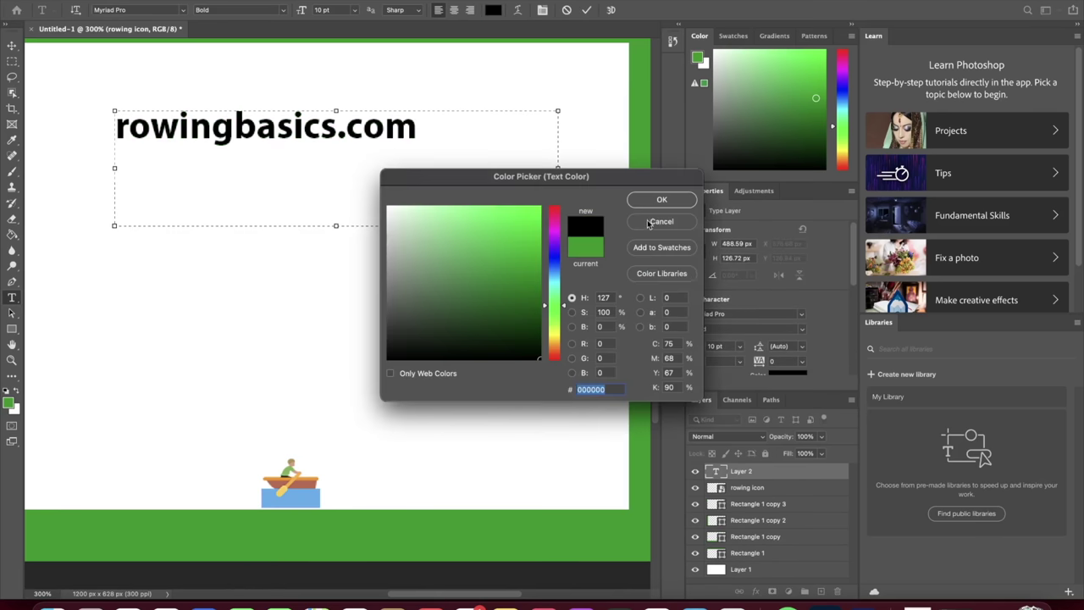
{"action": "left_click", "coordinate": [648, 204]}
Set the "basics.com" part of the text to the Regular font style, leaving "rowing" in Bold
{"action": "left_click_drag", "start_coordinate": [234, 118], "coordinate": [95, 115]}
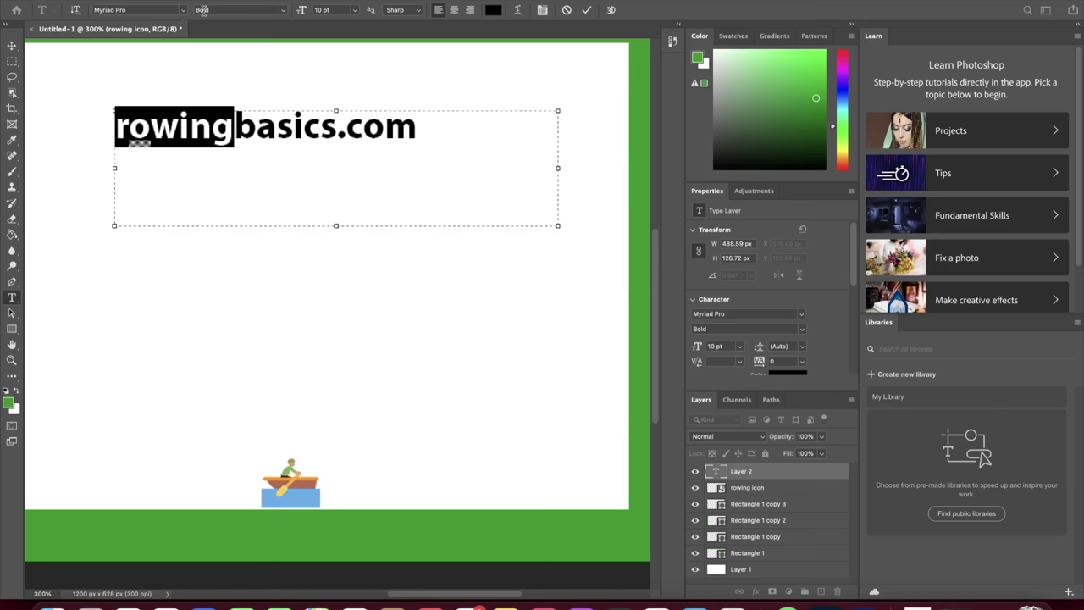
{"action": "left_click", "coordinate": [462, 183]}
{"action": "left_click_drag", "start_coordinate": [424, 143], "coordinate": [231, 114]}
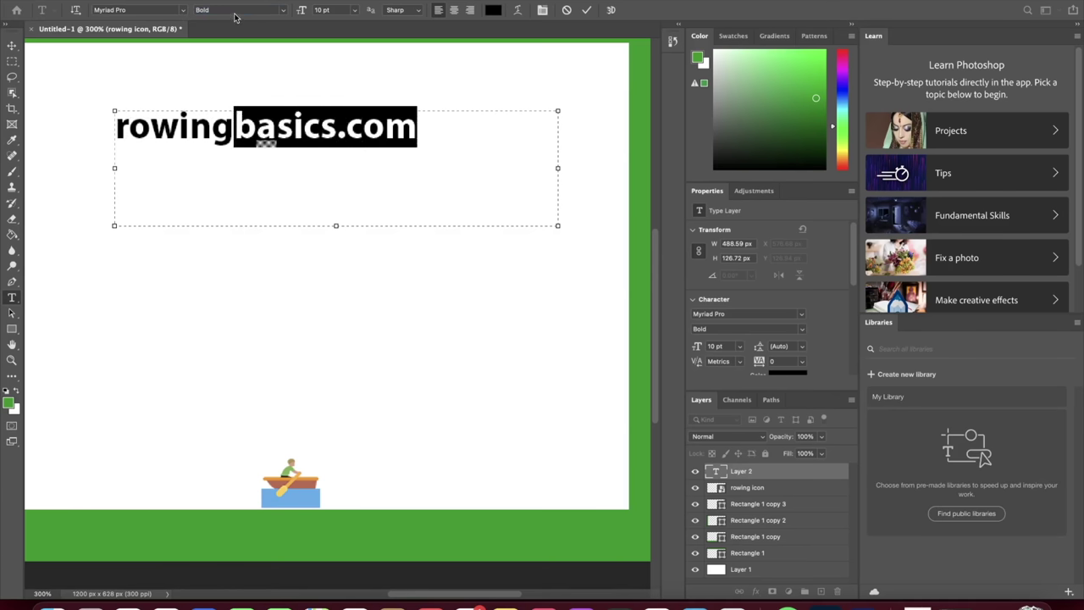
{"action": "left_click", "coordinate": [283, 10]}
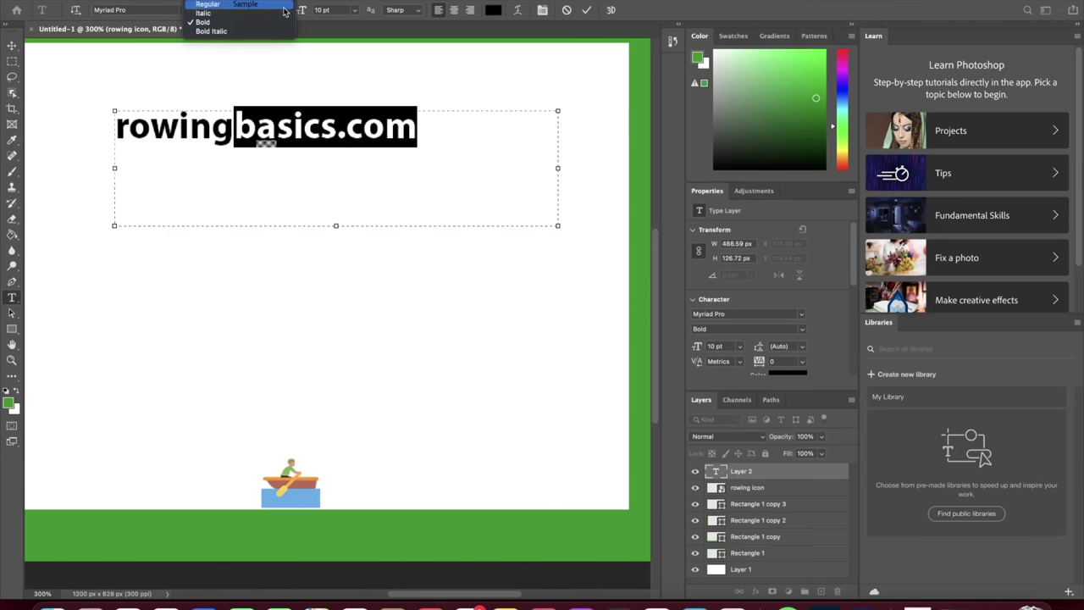
{"action": "left_click", "coordinate": [260, 12]}
{"action": "type", "text": "r"}
{"action": "left_click", "coordinate": [475, 214]}
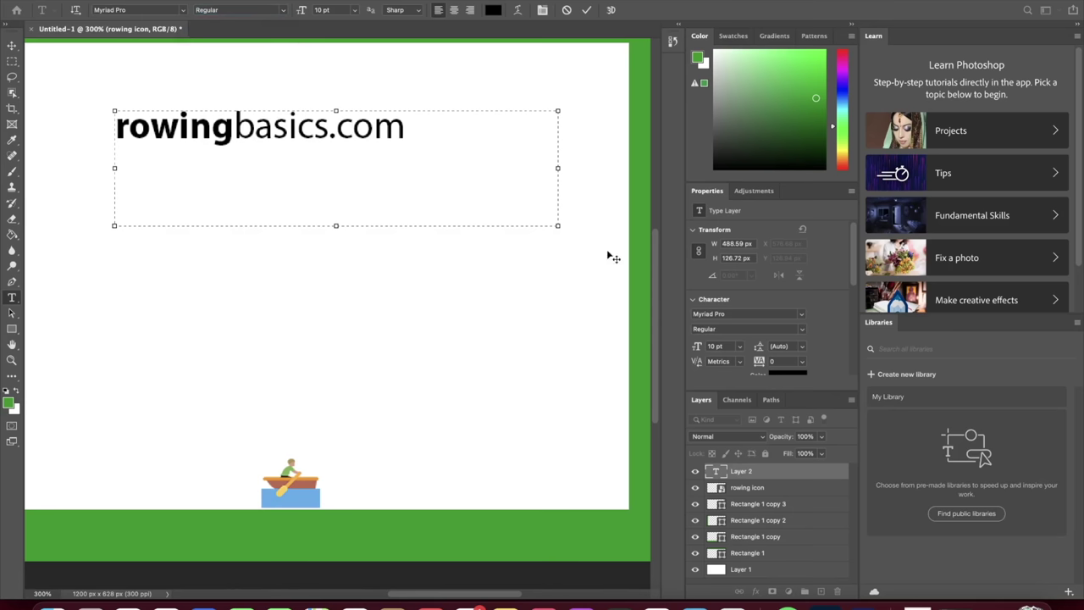
Shrink the text box to fit rowingbasics.com and delete the stray Lorem Ipsum text layer
{"action": "left_click_drag", "start_coordinate": [558, 226], "coordinate": [425, 152]}
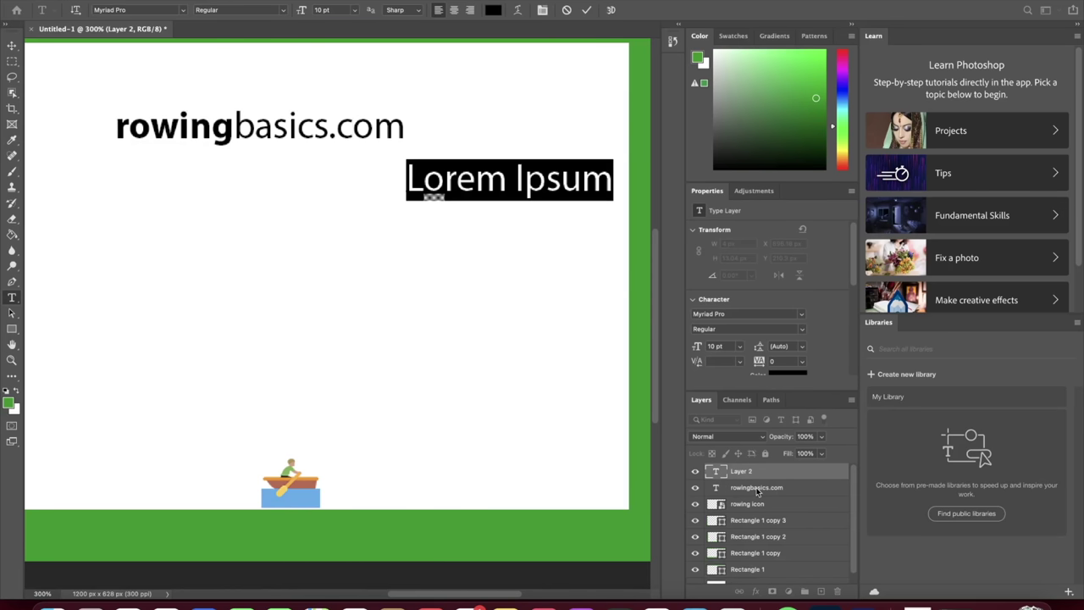
{"action": "left_click", "coordinate": [778, 495]}
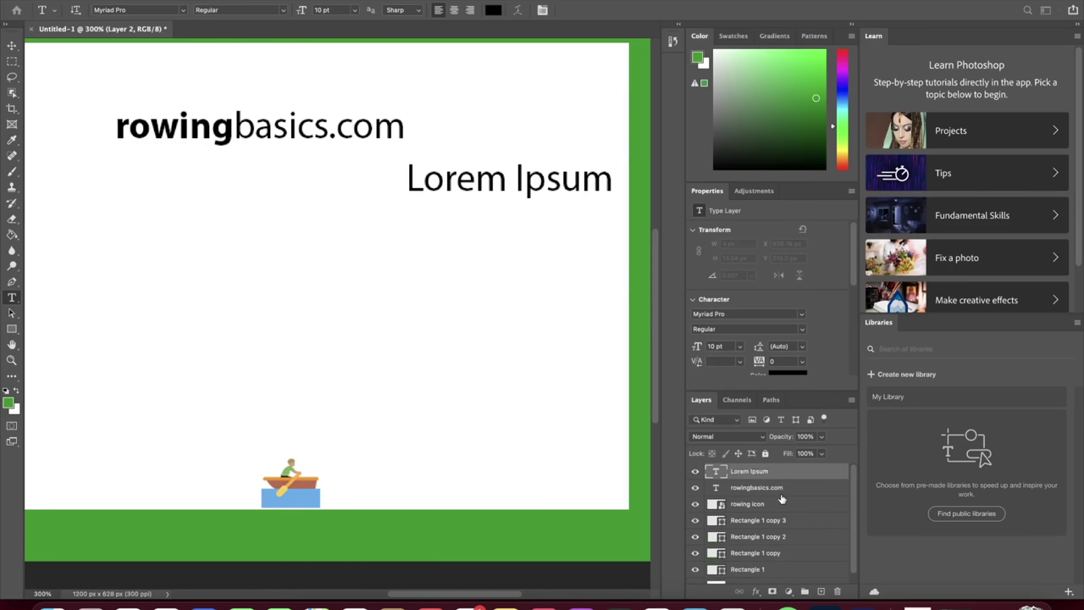
{"action": "left_click", "coordinate": [796, 473]}
{"action": "key", "text": "Delete"}
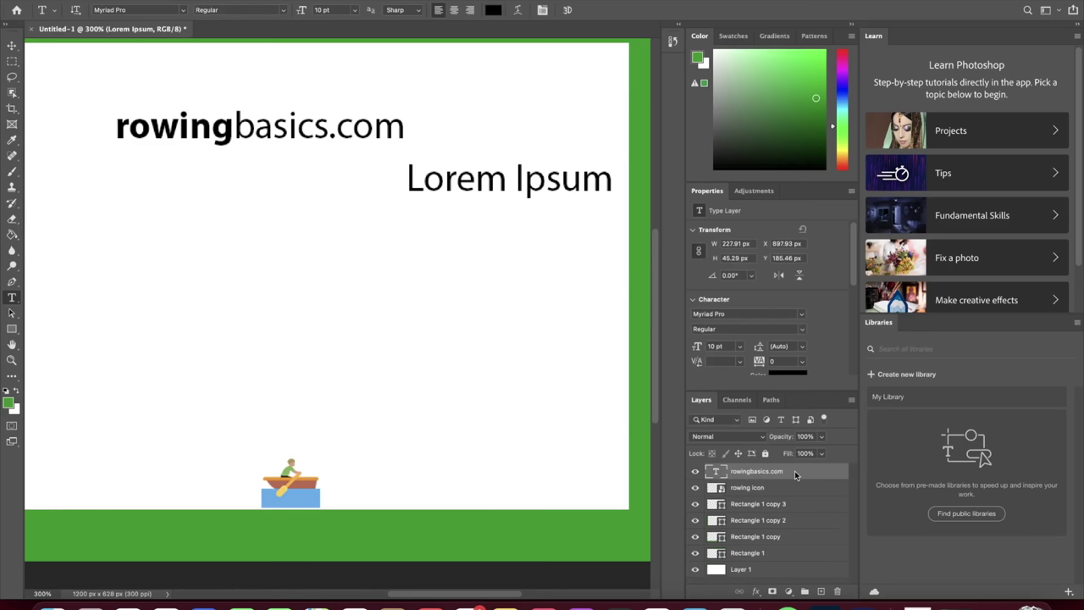
Move the rowingbasics.com text into the white area's lower-right corner beside the rowing icon and scale the icon down to about 2.44%
{"action": "left_click", "coordinate": [12, 45]}
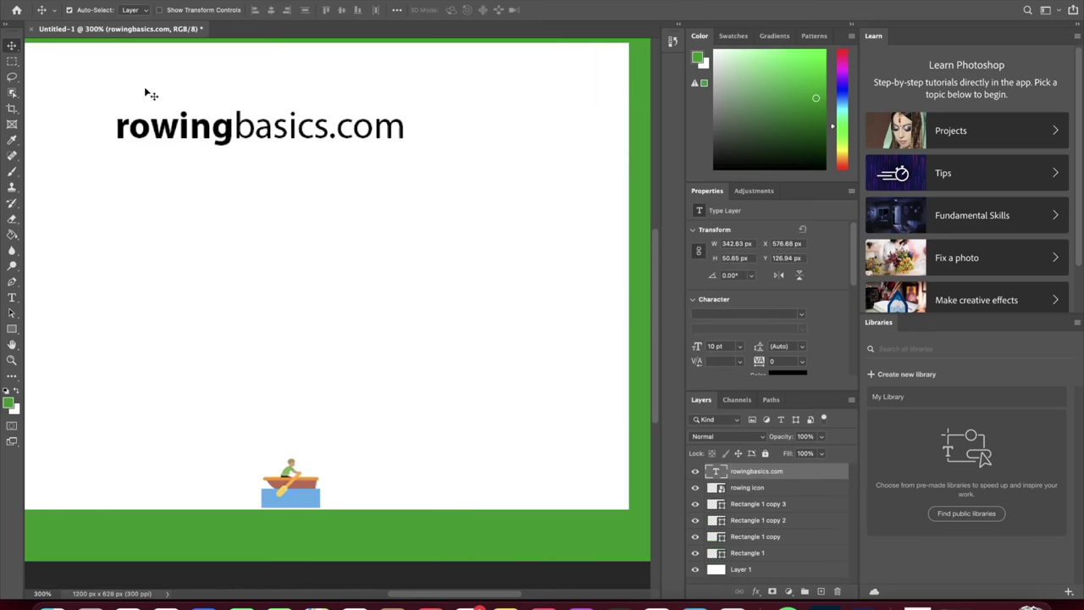
{"action": "left_click_drag", "start_coordinate": [199, 127], "coordinate": [408, 484]}
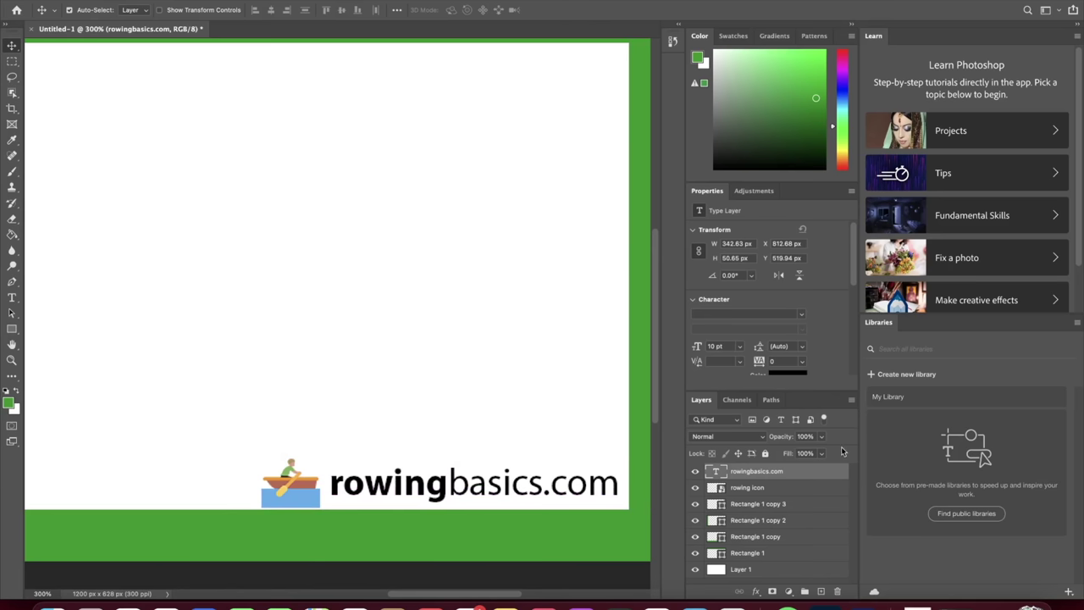
{"action": "left_click", "coordinate": [781, 495]}
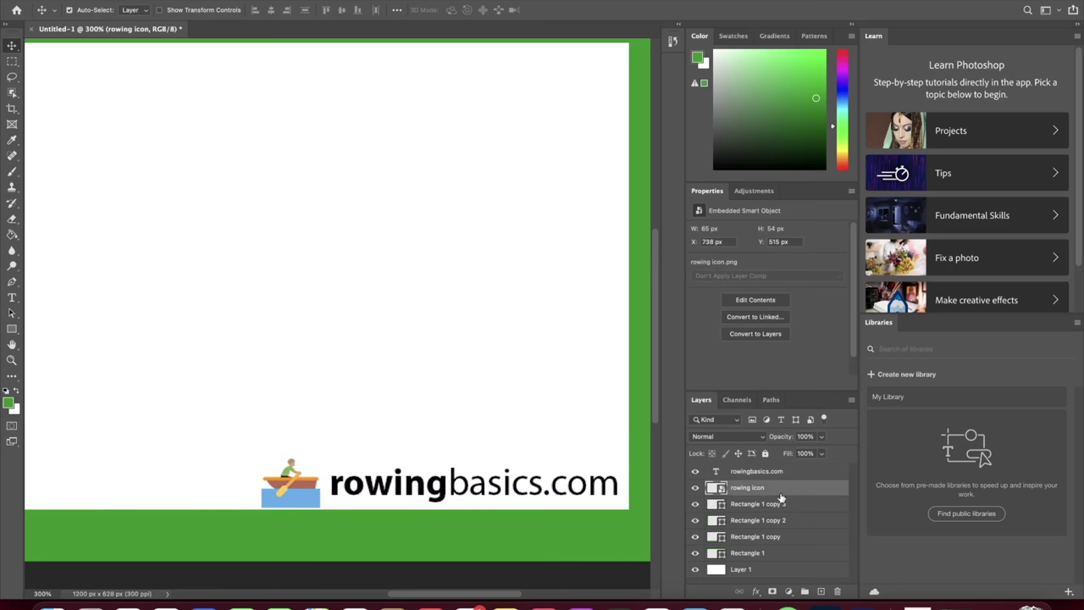
{"action": "key", "text": "super+t"}
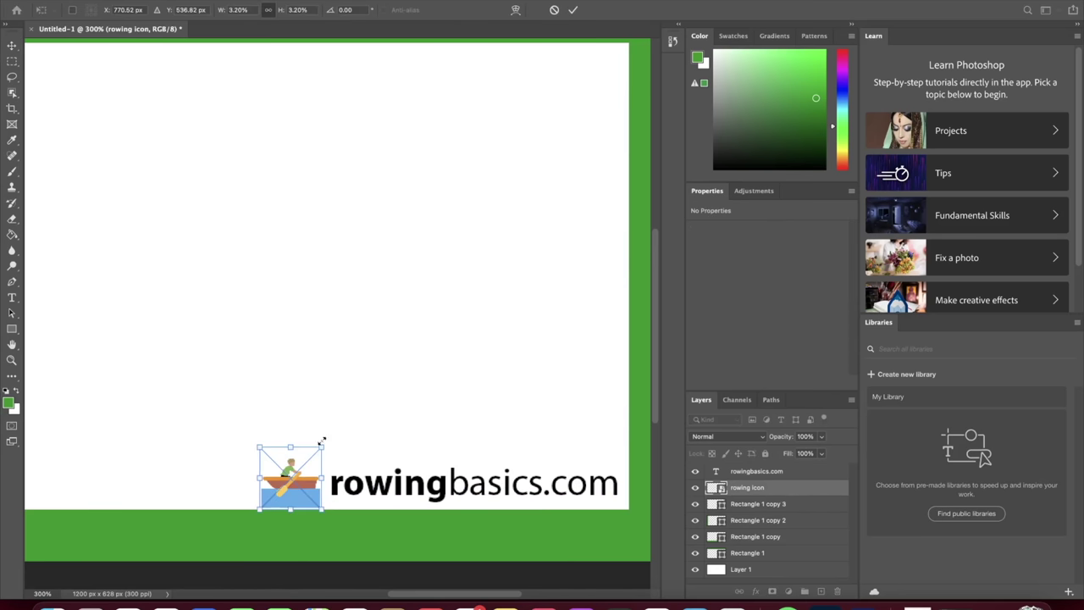
{"action": "left_click_drag", "start_coordinate": [323, 442], "coordinate": [316, 492]}
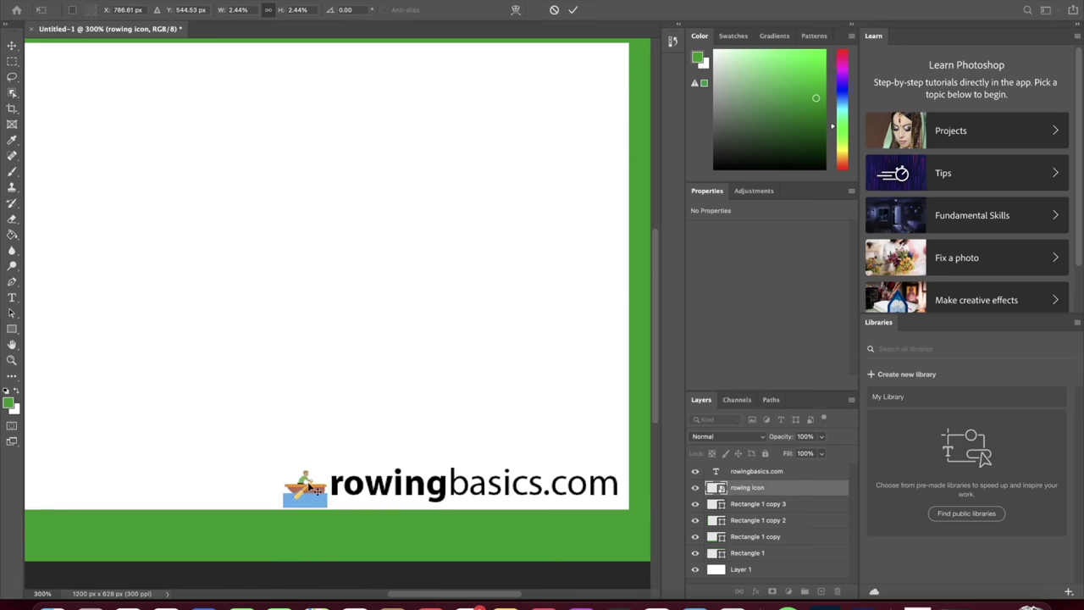
{"action": "key", "text": "Return"}
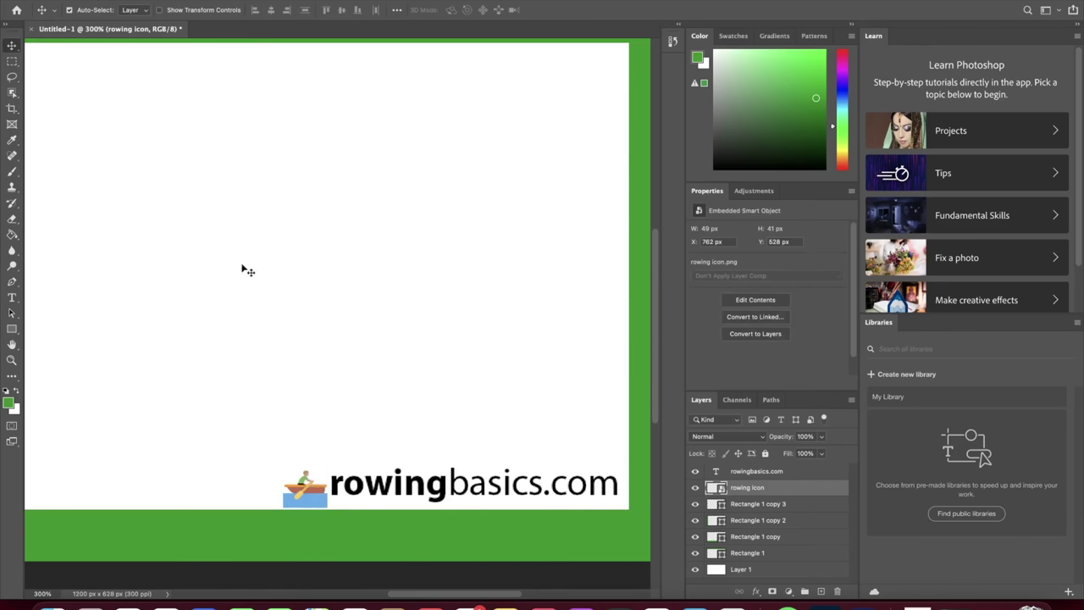
{"action": "key", "text": "super+minus"}
{"action": "key", "text": "super+minus"}
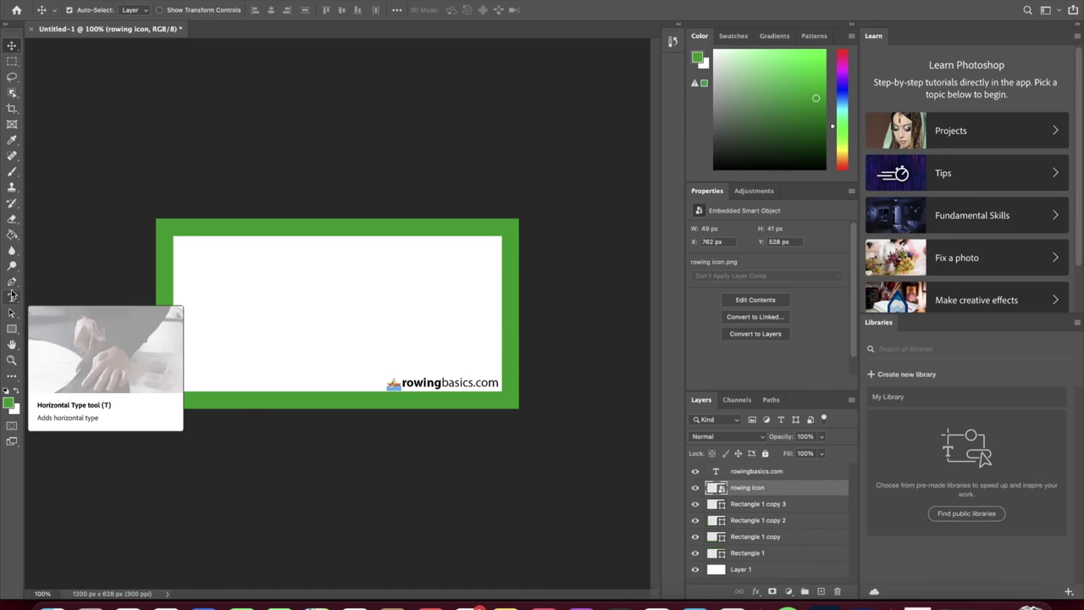
Switch to Chrome, open a new tab and begin entering an address starting with "con"
{"action": "left_click", "coordinate": [170, 607]}
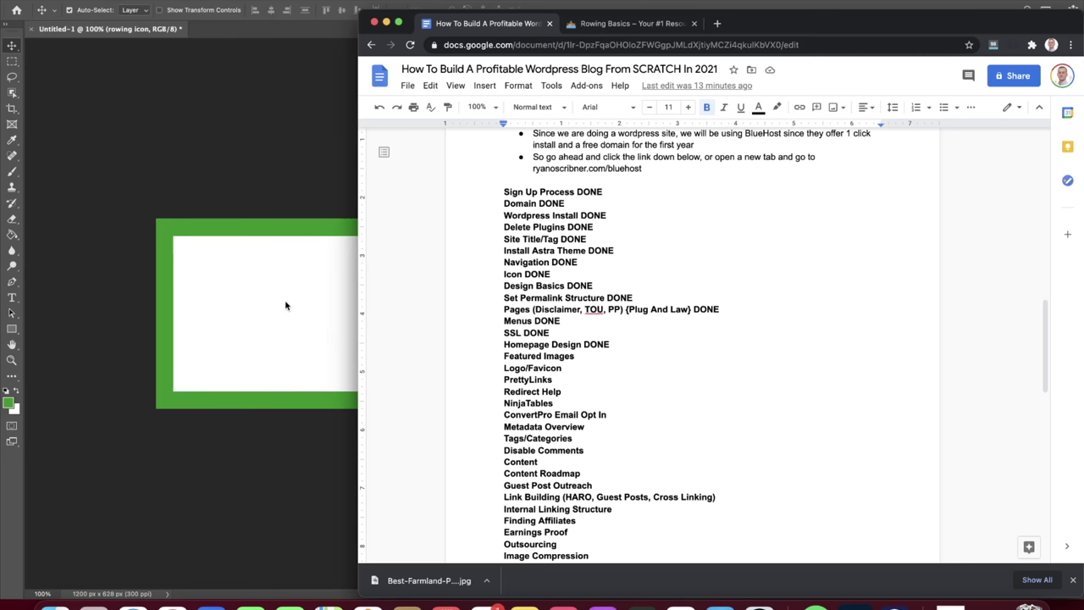
{"action": "left_click", "coordinate": [399, 23]}
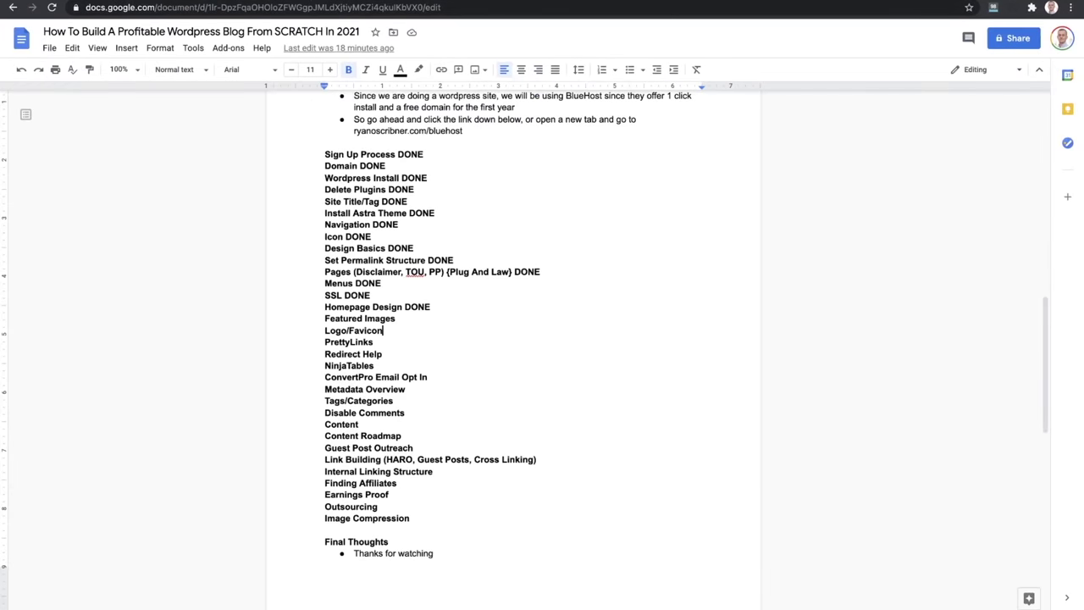
{"action": "key", "text": "super+t"}
{"action": "type", "text": "con"}
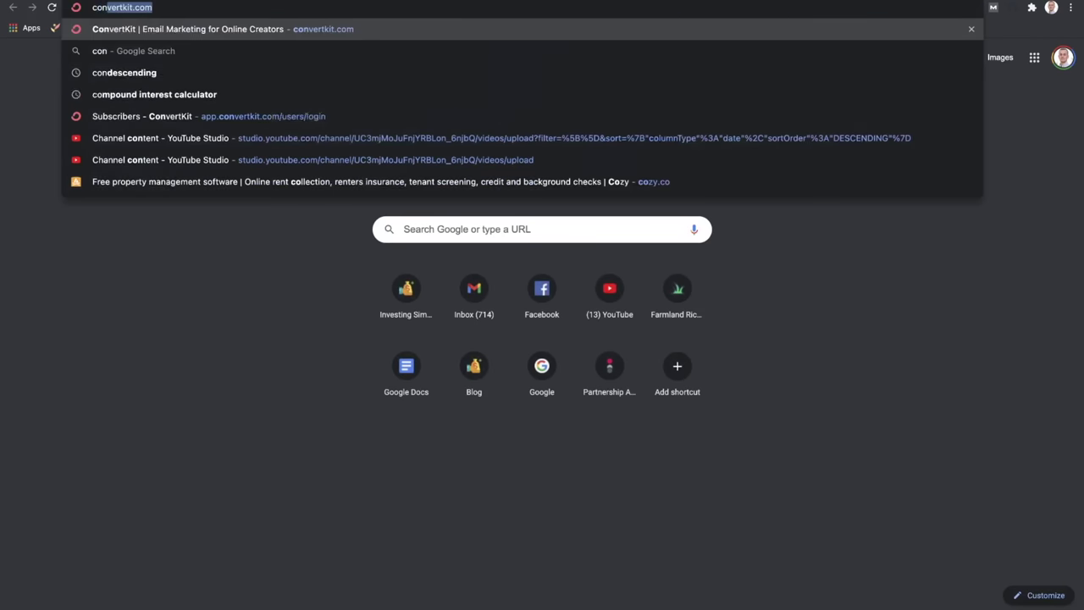
Search Google Images for "concept 2 rower" and browse the results for a suitable product picture
{"action": "type", "text": "cept 2 rowe"}
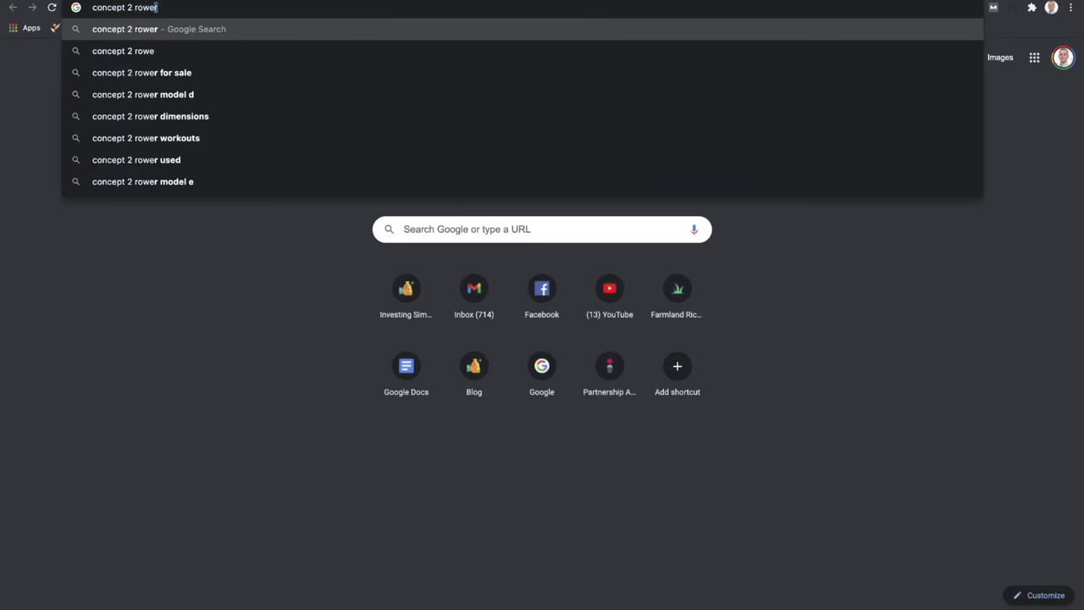
{"action": "key", "text": "Return"}
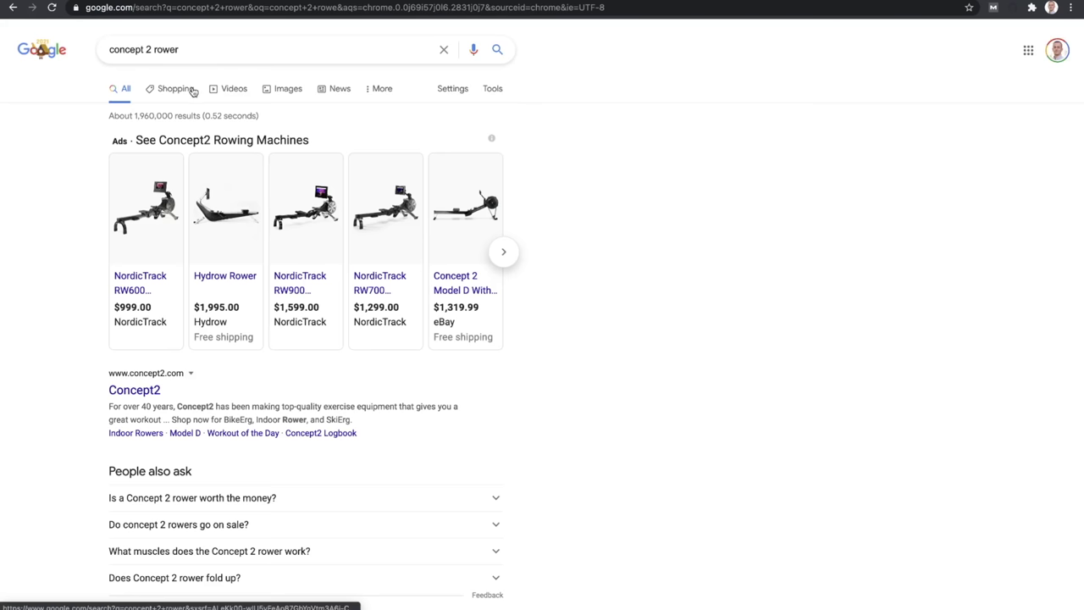
{"action": "left_click", "coordinate": [297, 93]}
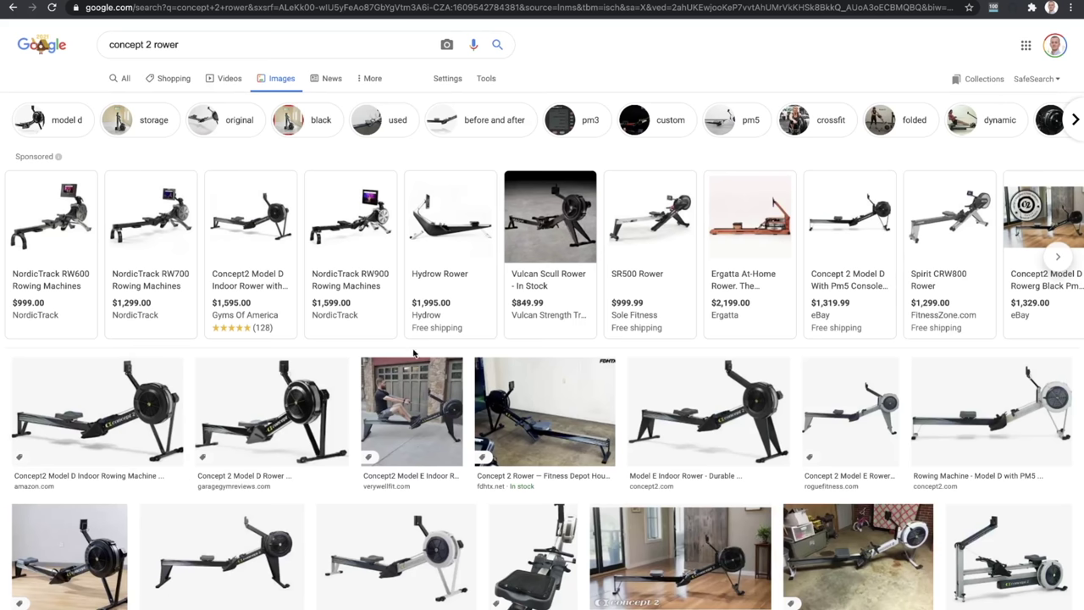
{"action": "scroll", "coordinate": [583, 321], "scroll_direction": "down", "scroll_amount": 3}
{"action": "scroll", "coordinate": [583, 322], "scroll_direction": "down", "scroll_amount": 1}
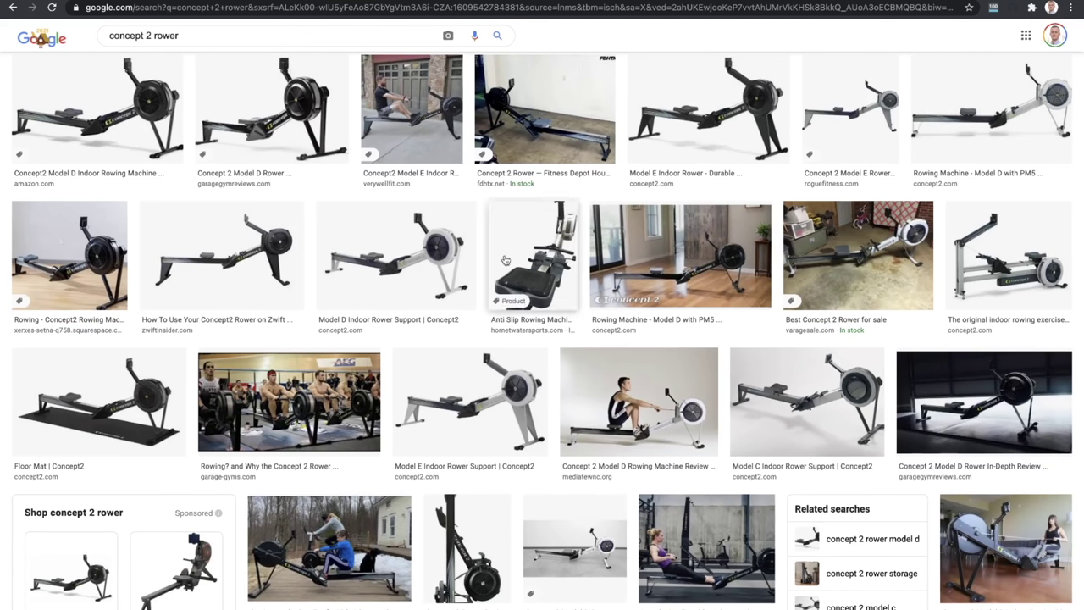
Open the black Model E Indoor Rower picture from concept2.com and save it to Downloads as a JPEG named "concept 2 rower"
{"action": "left_click", "coordinate": [693, 100]}
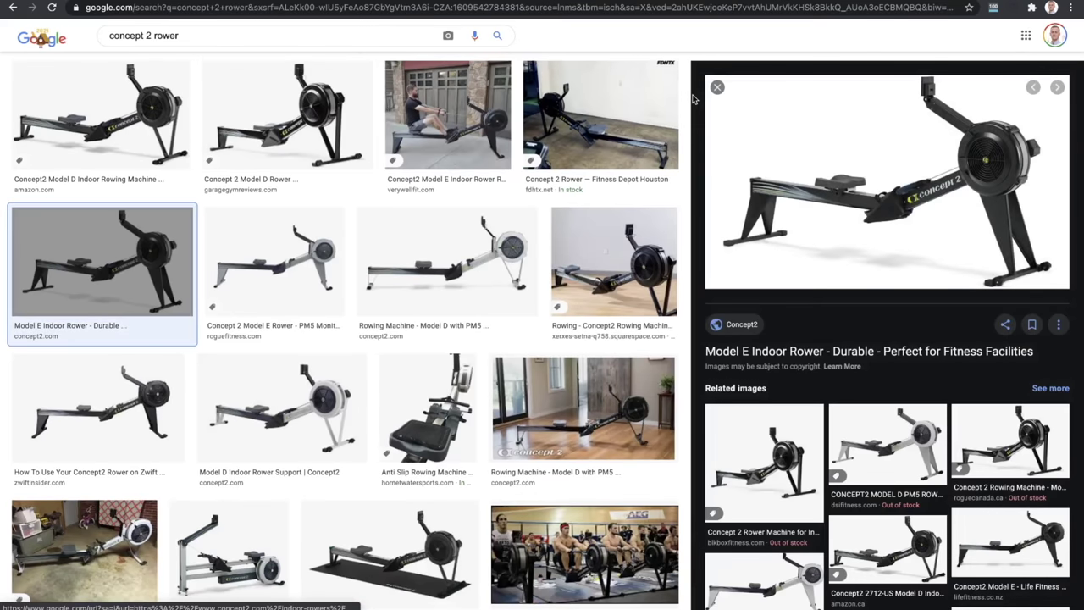
{"action": "right_click", "coordinate": [908, 115]}
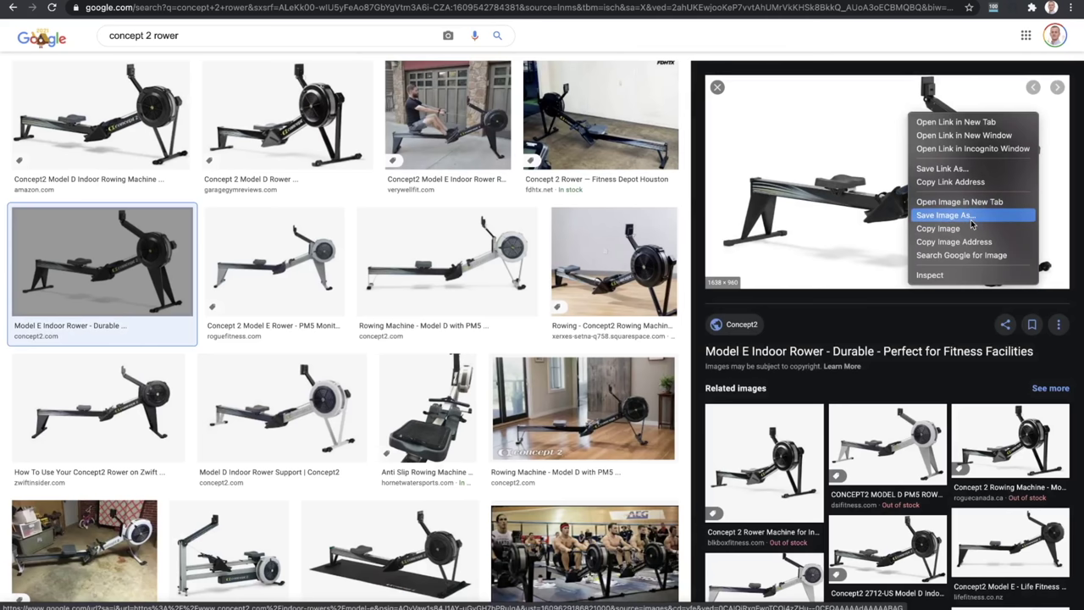
{"action": "left_click", "coordinate": [945, 215]}
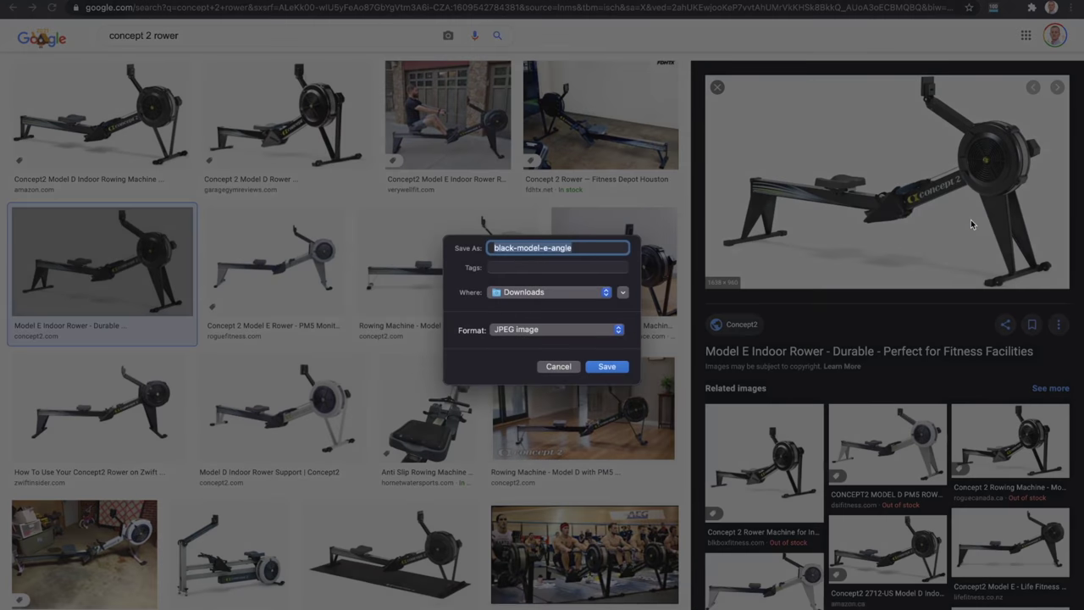
{"action": "type", "text": "concept"}
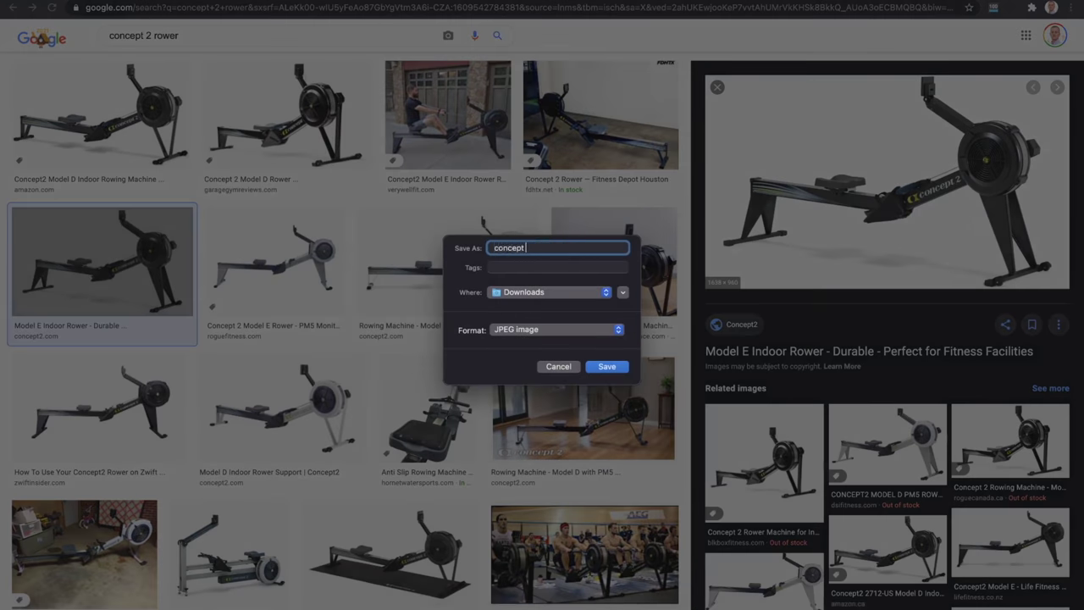
{"action": "type", "text": " 2 rower"}
{"action": "key", "text": "Return"}
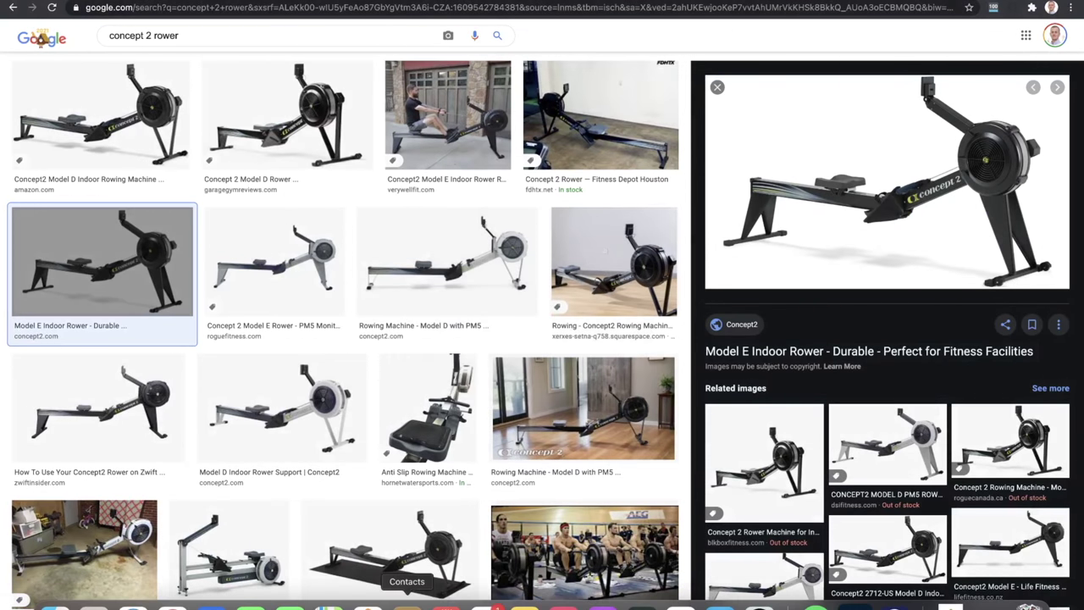
Switch to Photoshop and place "concept 2 rower.jpg" from Downloads as an embedded image in the banner
{"action": "left_click", "coordinate": [855, 594]}
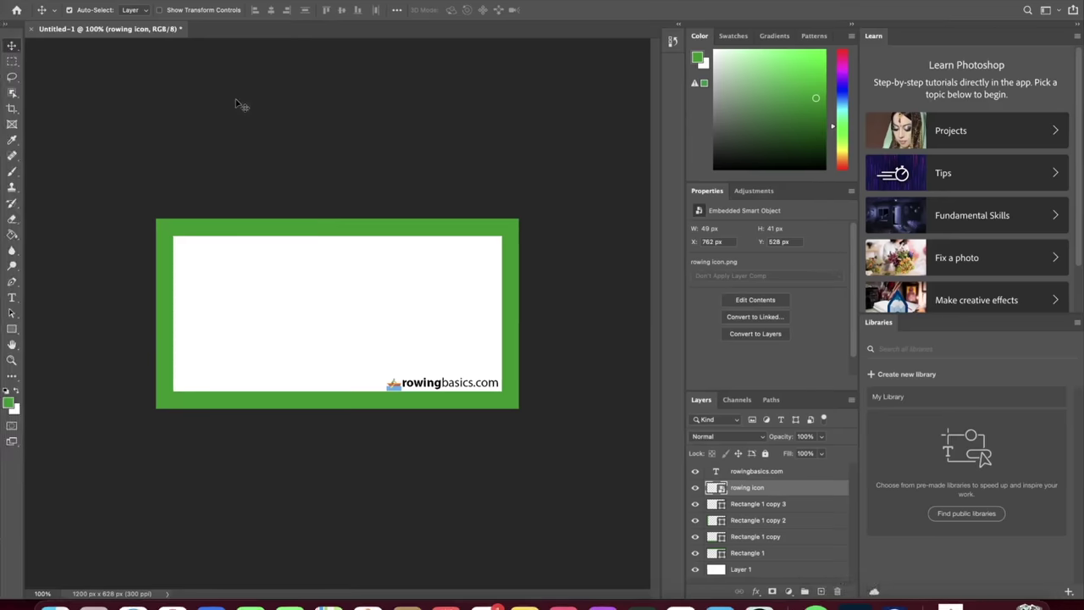
{"action": "left_click", "coordinate": [95, 2]}
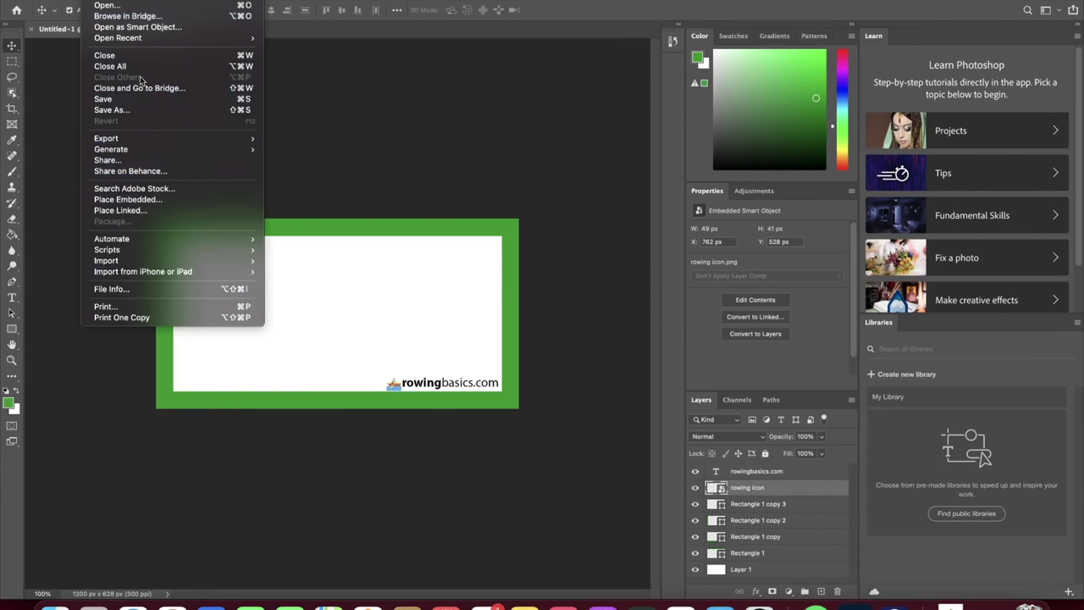
{"action": "left_click", "coordinate": [147, 198]}
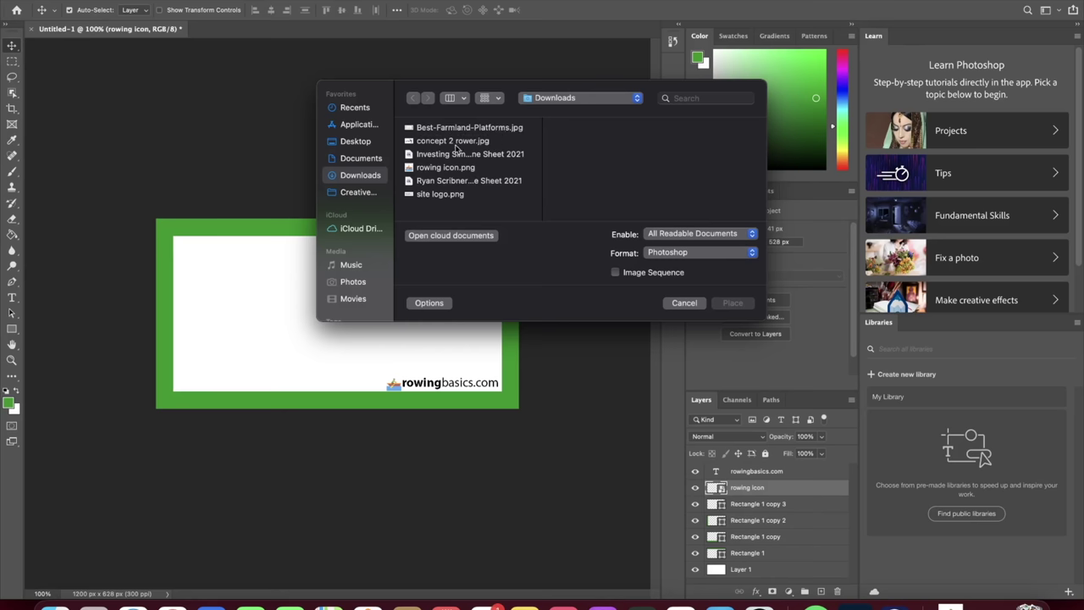
{"action": "key", "text": "Escape"}
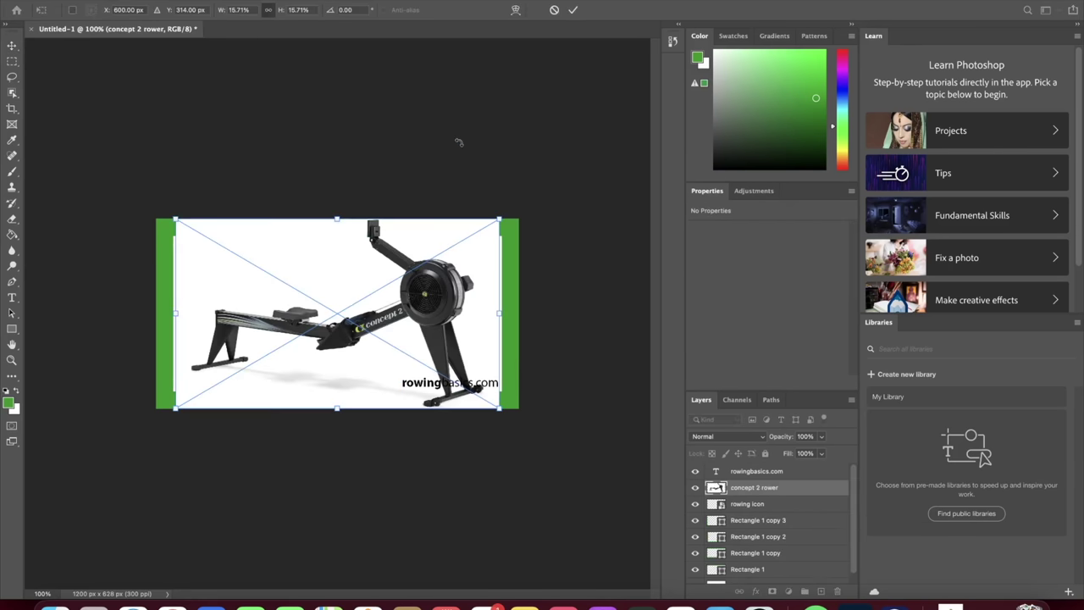
Scale the placed rower image to about 775 × 454 px and position it at the right of the white area, just above the logo
{"action": "left_click_drag", "start_coordinate": [501, 217], "coordinate": [453, 228]}
{"action": "left_click_drag", "start_coordinate": [391, 269], "coordinate": [433, 283]}
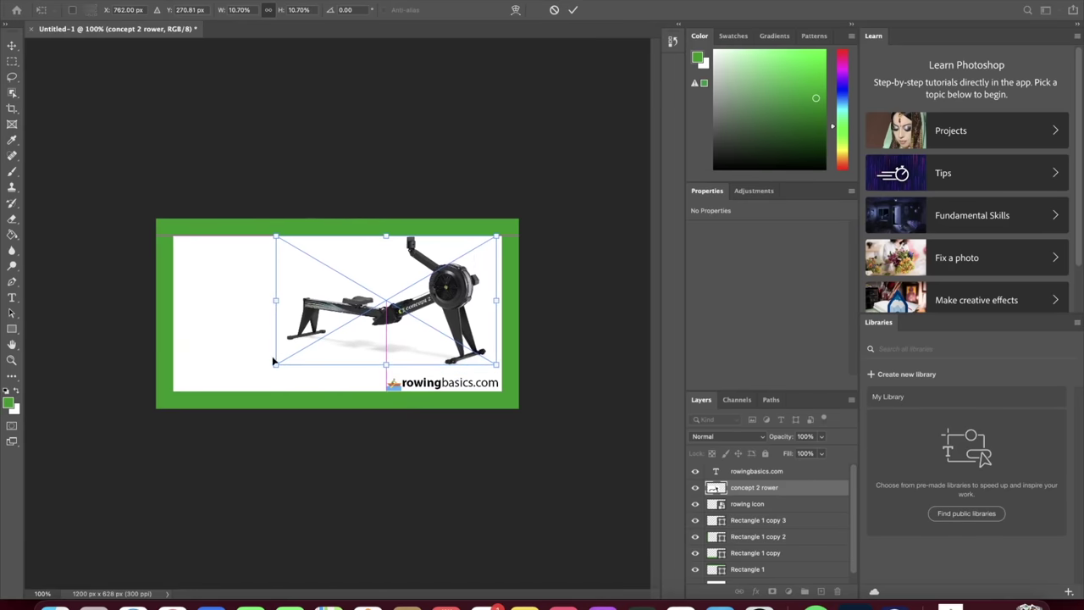
{"action": "left_click_drag", "start_coordinate": [275, 365], "coordinate": [264, 374]}
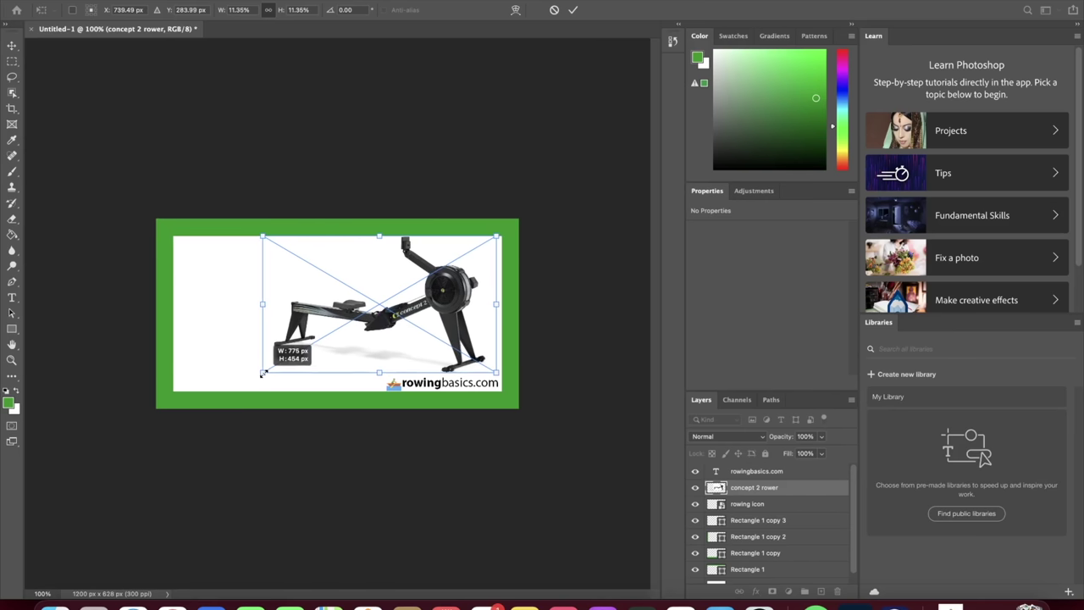
{"action": "left_click_drag", "start_coordinate": [356, 314], "coordinate": [353, 314]}
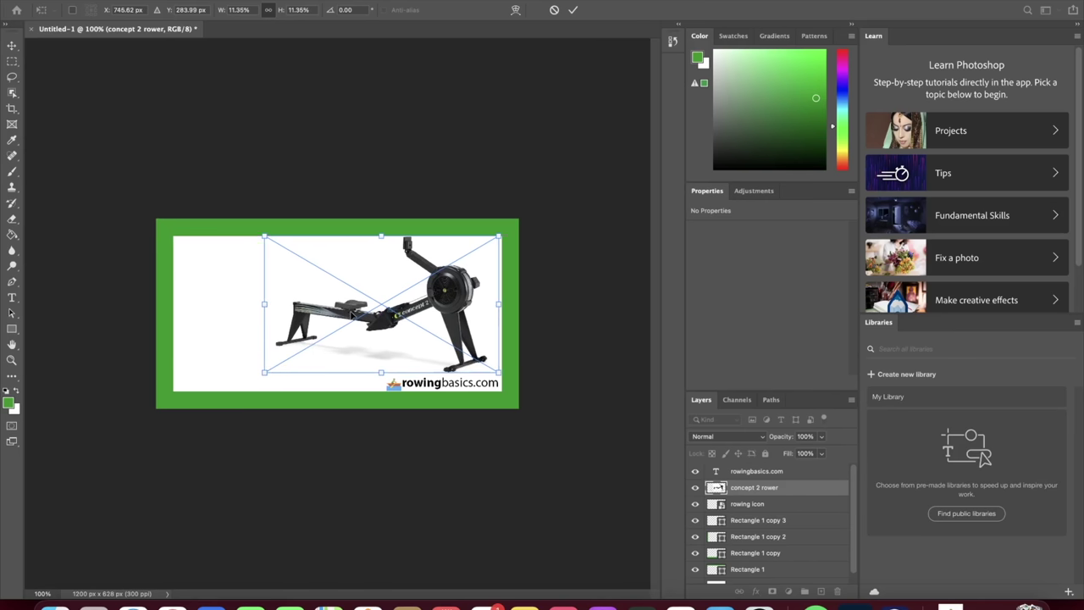
{"action": "key", "text": "Down"}
{"action": "key", "text": "Down"}
{"action": "key", "text": "Down"}
{"action": "key", "text": "Down"}
{"action": "key", "text": "Down"}
{"action": "key", "text": "Down"}
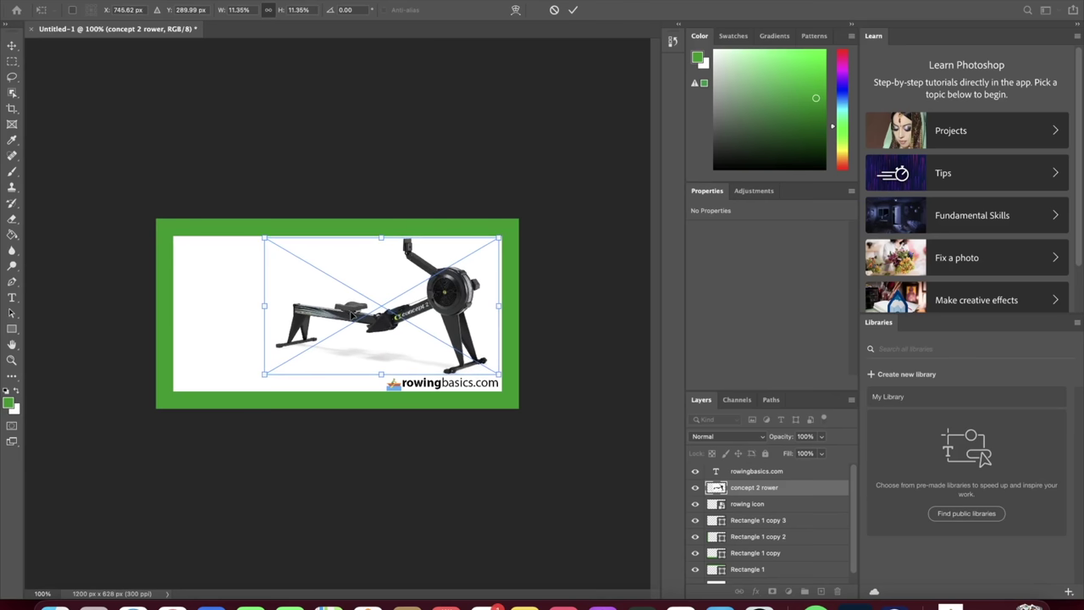
{"action": "key", "text": "Return"}
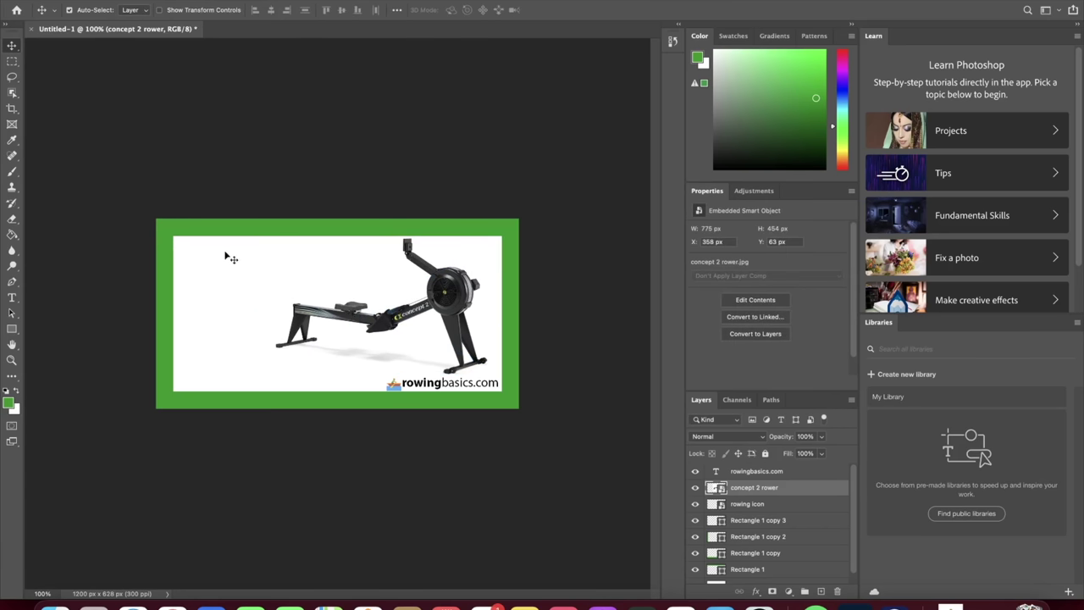
Add the title "Concept 2 Rower Review" in the upper left of the white area, fitting its text box to about 450 × 44 px
{"action": "left_click", "coordinate": [11, 298]}
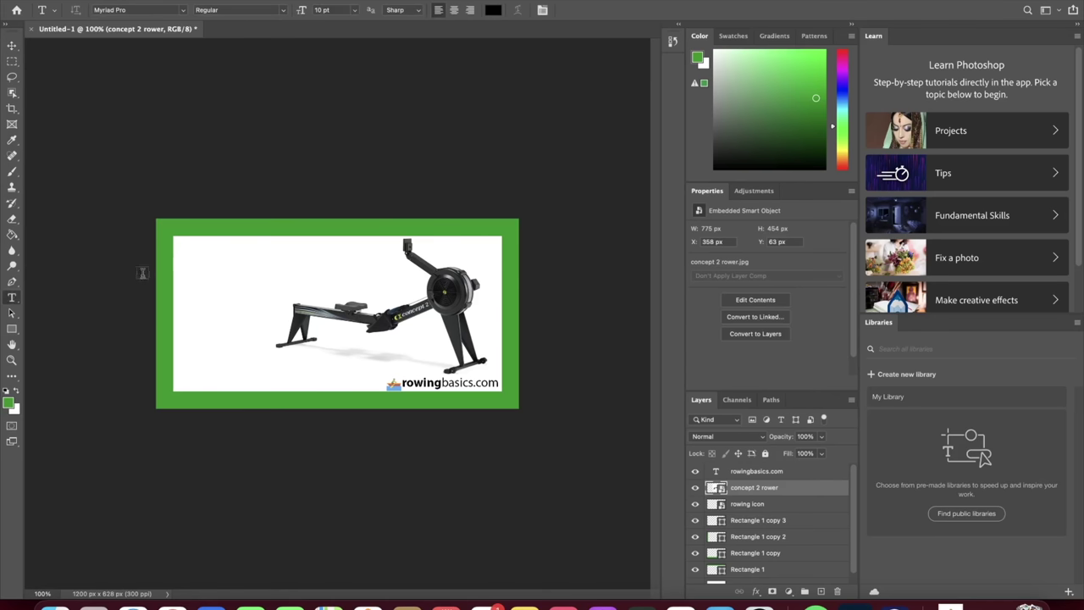
{"action": "left_click_drag", "start_coordinate": [181, 243], "coordinate": [409, 398]}
{"action": "left_click", "coordinate": [333, 314]}
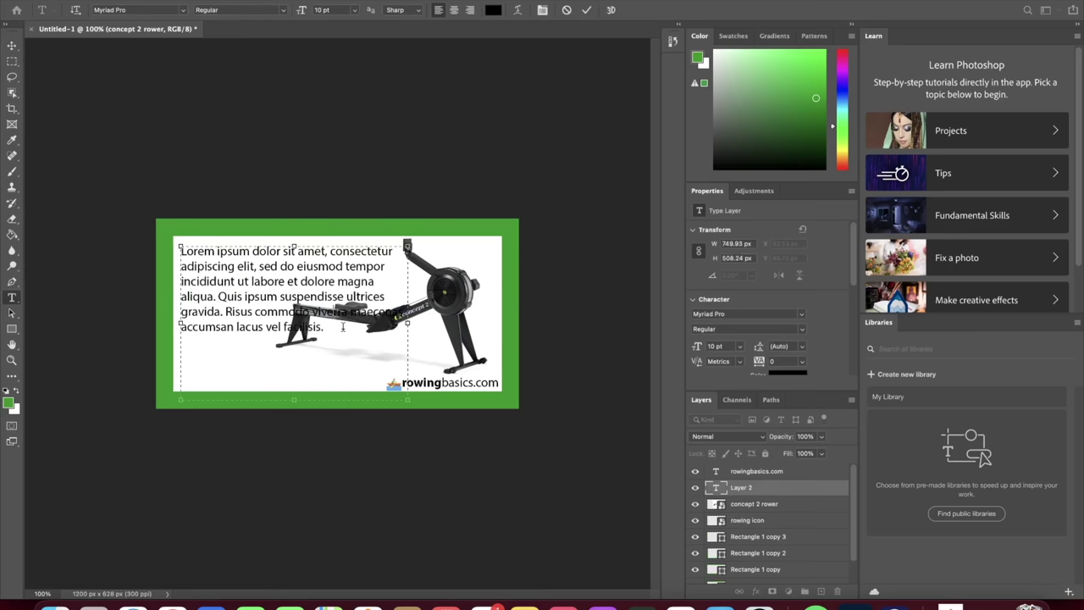
{"action": "left_click_drag", "start_coordinate": [343, 330], "coordinate": [166, 238]}
{"action": "type", "text": "Concept 2 Ro"}
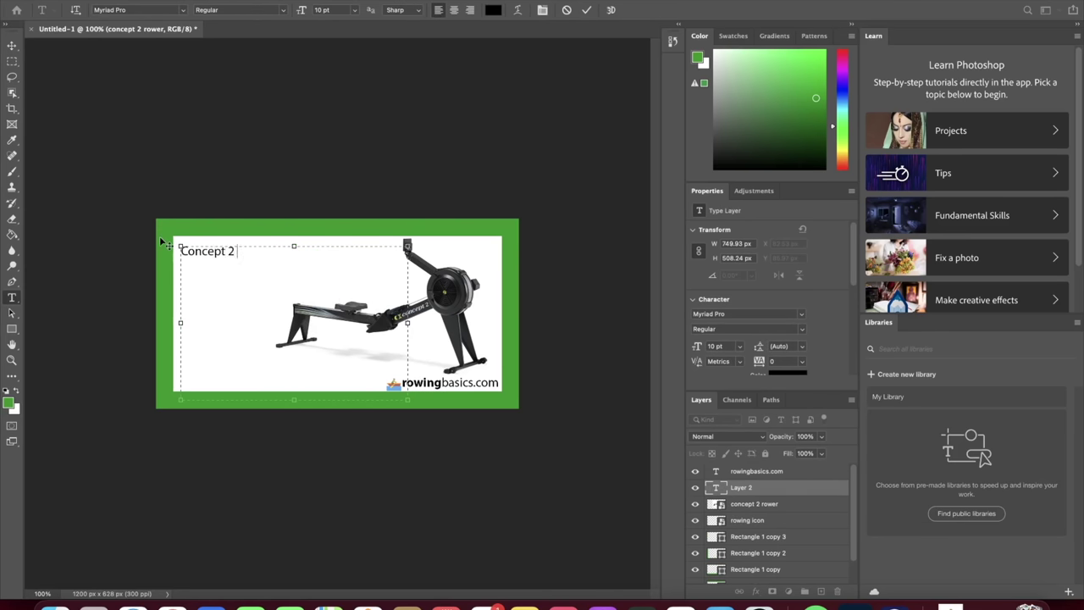
{"action": "type", "text": "Review"}
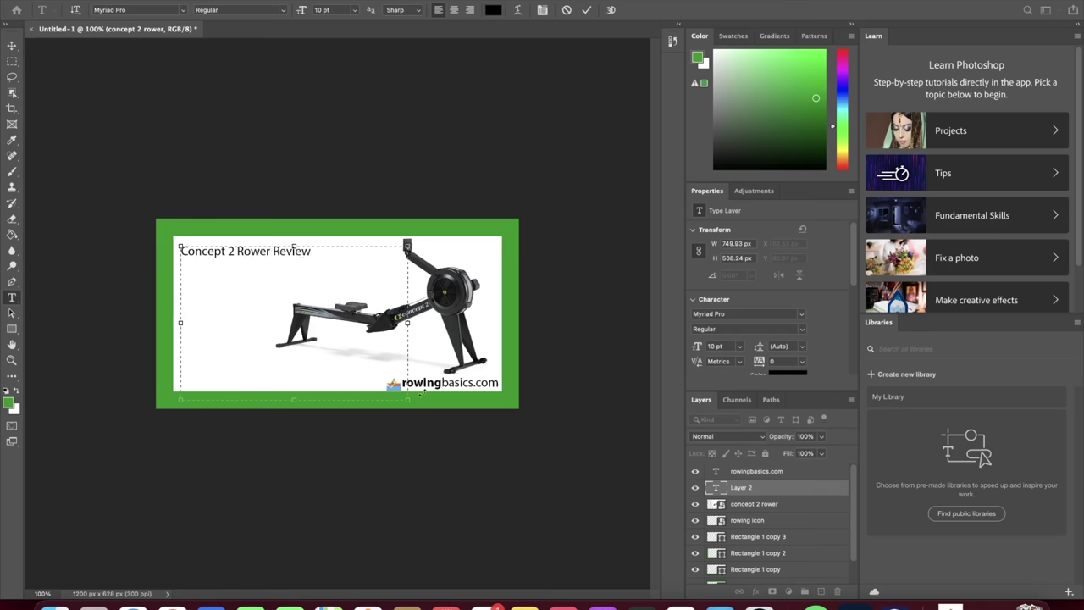
{"action": "left_click_drag", "start_coordinate": [407, 399], "coordinate": [319, 258]}
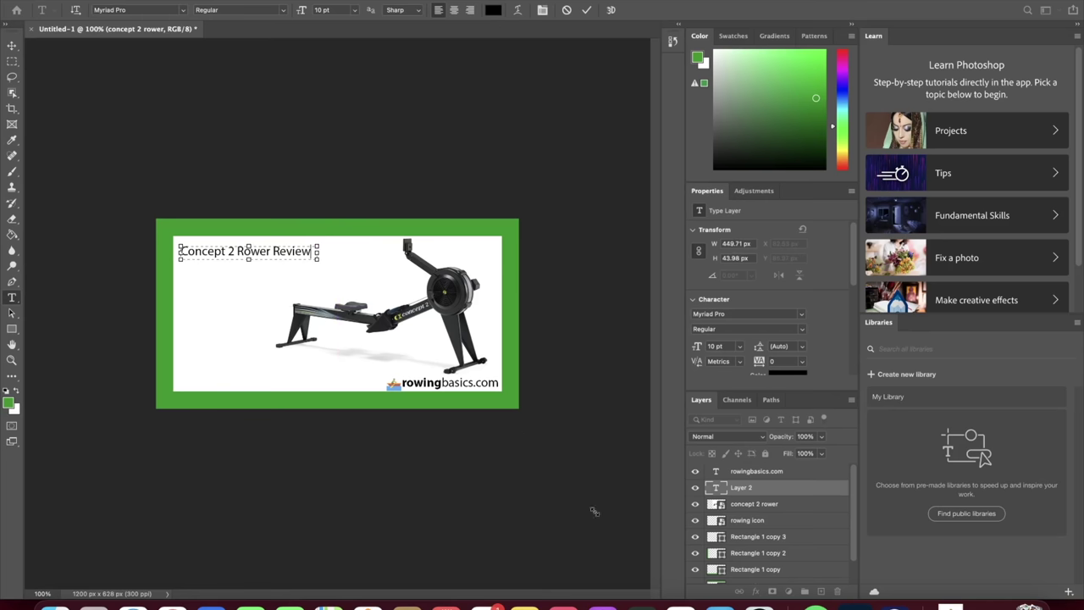
Enlarge the "Concept 2 Rower Review" title to about 174% and move it down to about X 77, Y 152 px
{"action": "left_click", "coordinate": [783, 505]}
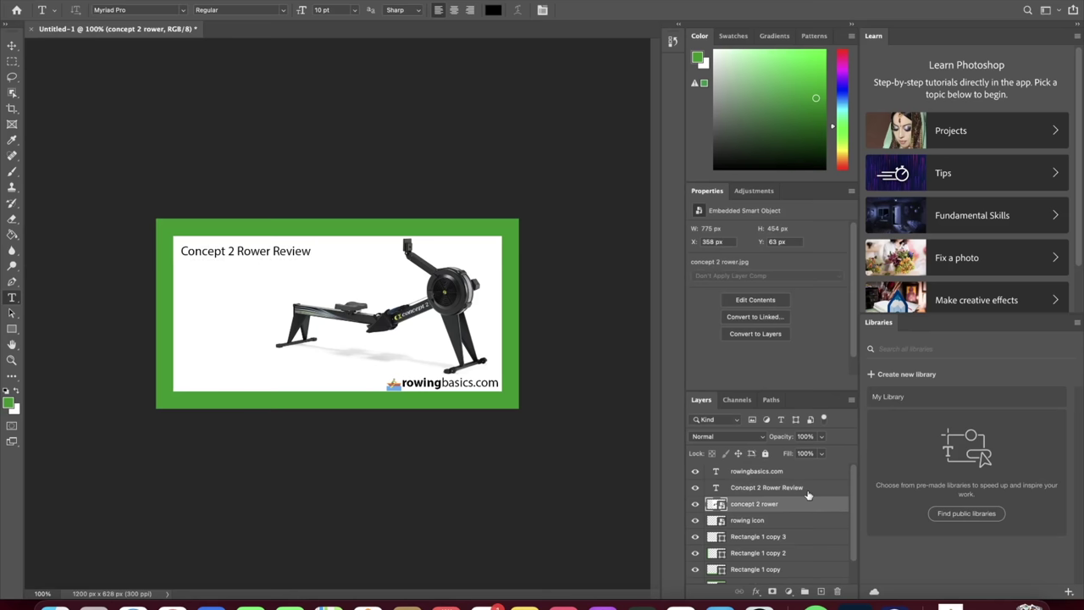
{"action": "left_click", "coordinate": [807, 492]}
{"action": "key", "text": "super+t"}
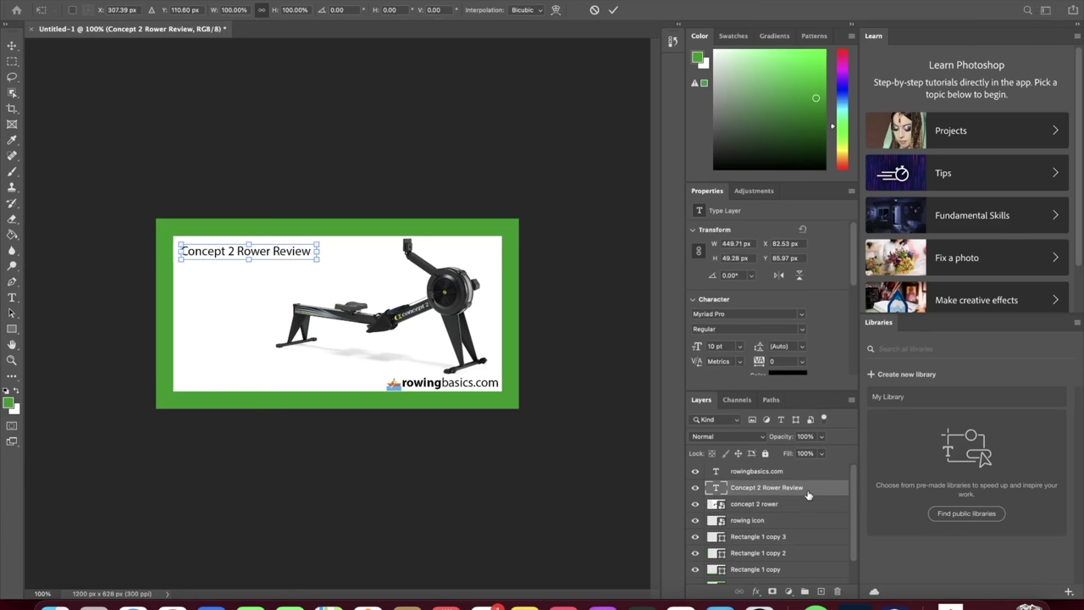
{"action": "left_click_drag", "start_coordinate": [318, 262], "coordinate": [399, 298]}
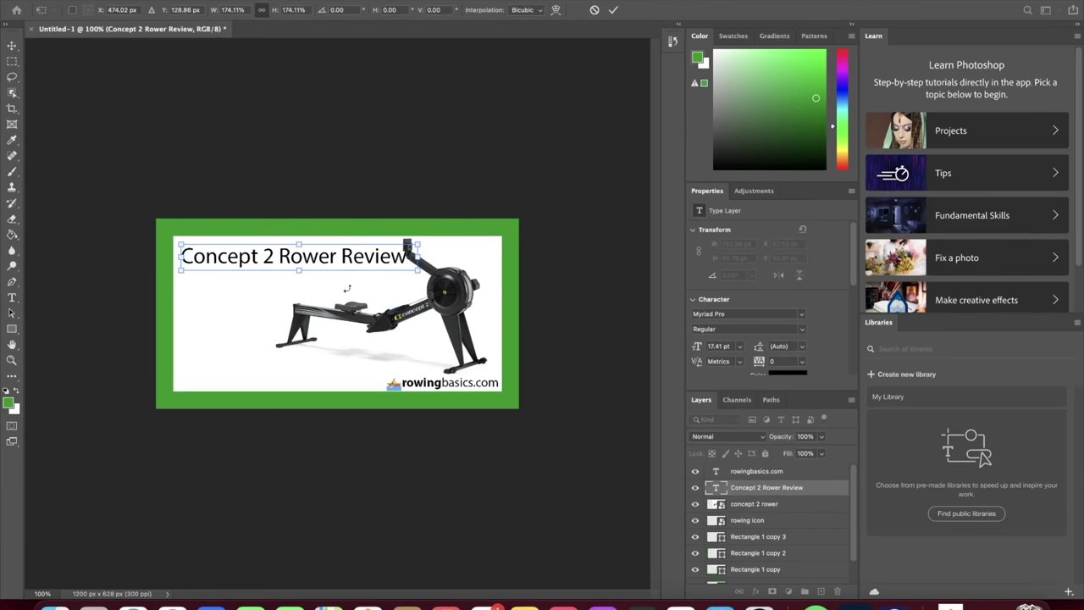
{"action": "key", "text": "Return"}
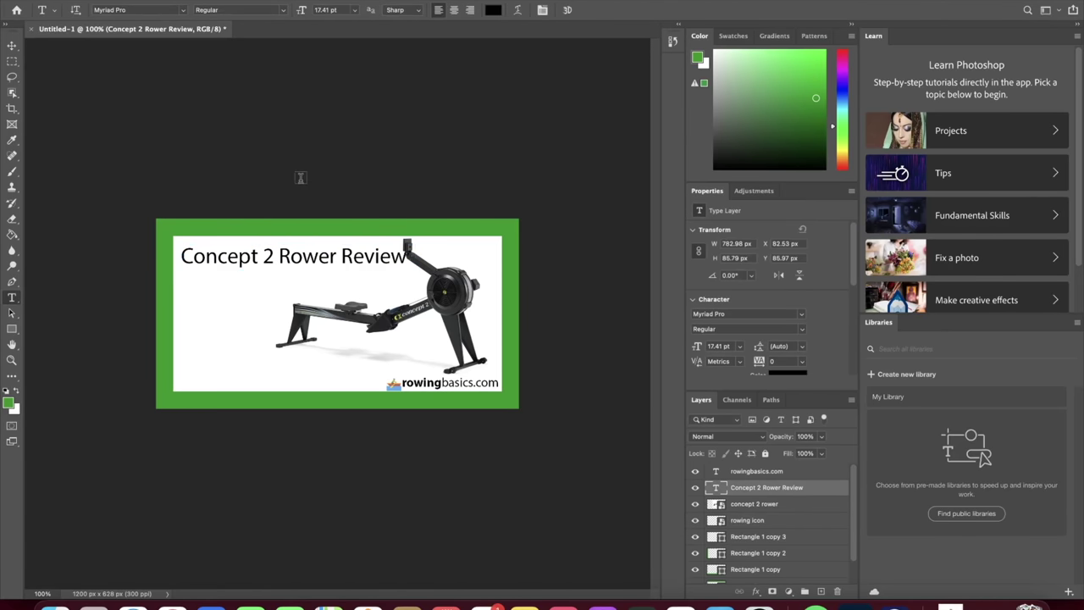
{"action": "left_click", "coordinate": [11, 45]}
{"action": "mouse_move", "coordinate": [279, 262]}
{"action": "left_mouse_down"}
{"action": "mouse_move", "coordinate": [273, 249]}
{"action": "mouse_move", "coordinate": [279, 276]}
{"action": "left_mouse_up"}
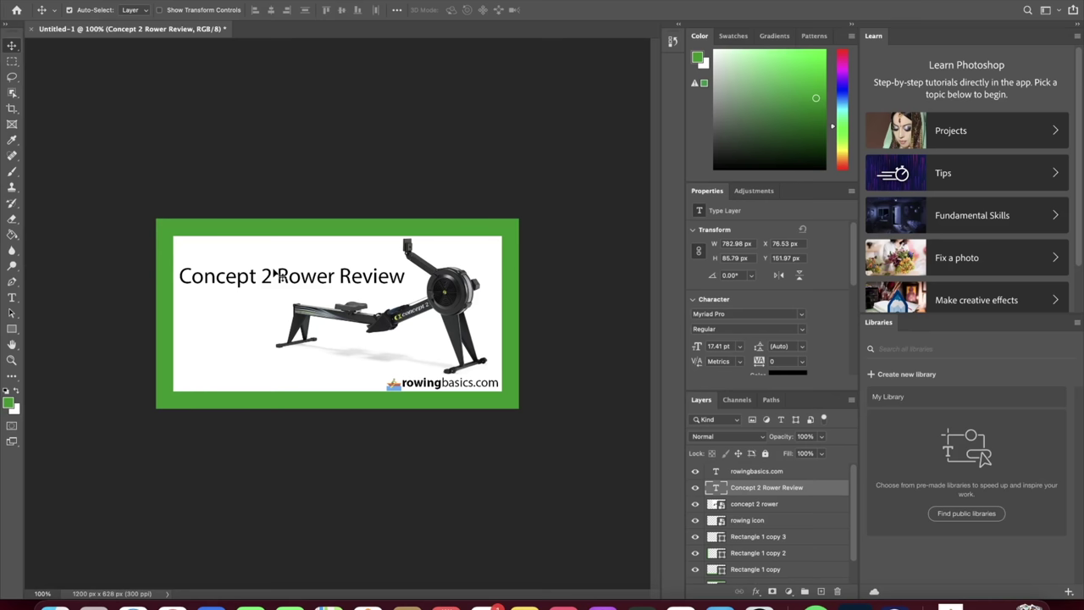
Save a JPEG copy of the banner in Downloads as "concept 2 rower featured image" with quality 10 and Baseline ("Standard") format
{"action": "left_click", "coordinate": [100, 0]}
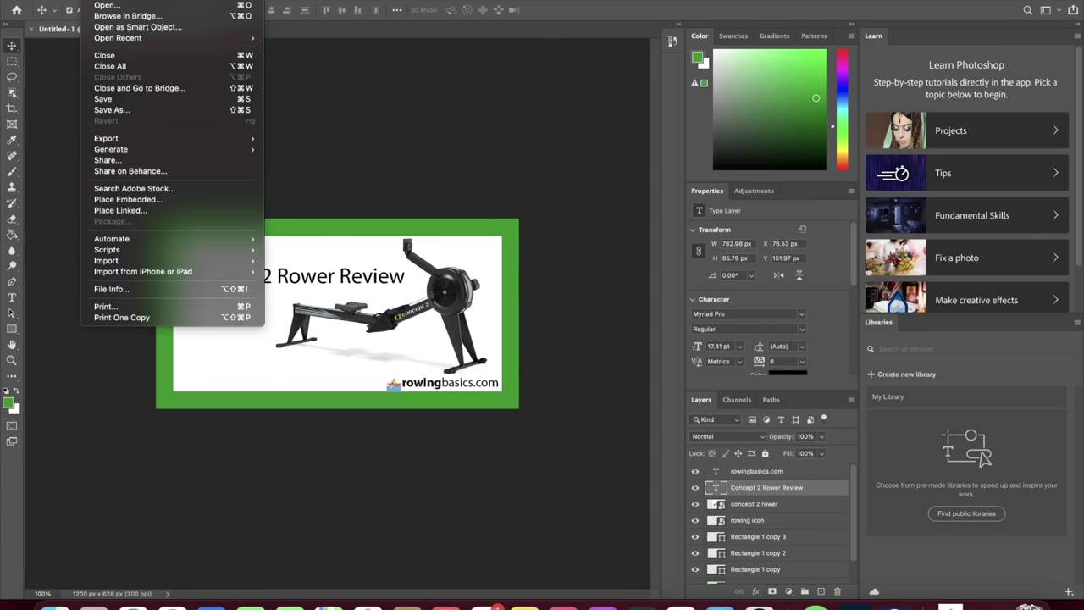
{"action": "left_click", "coordinate": [137, 112]}
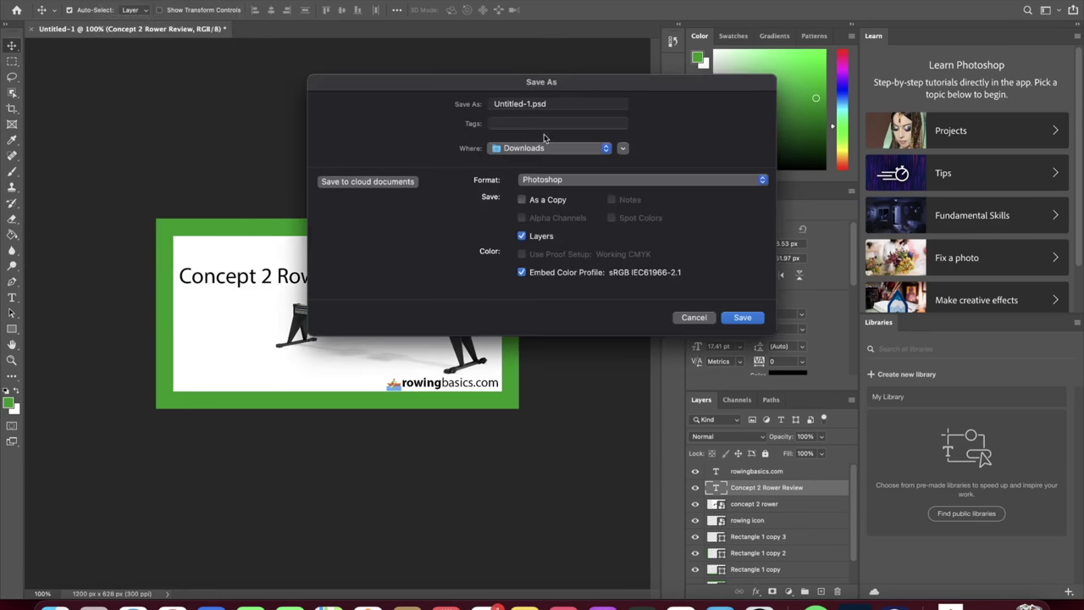
{"action": "left_click", "coordinate": [548, 179]}
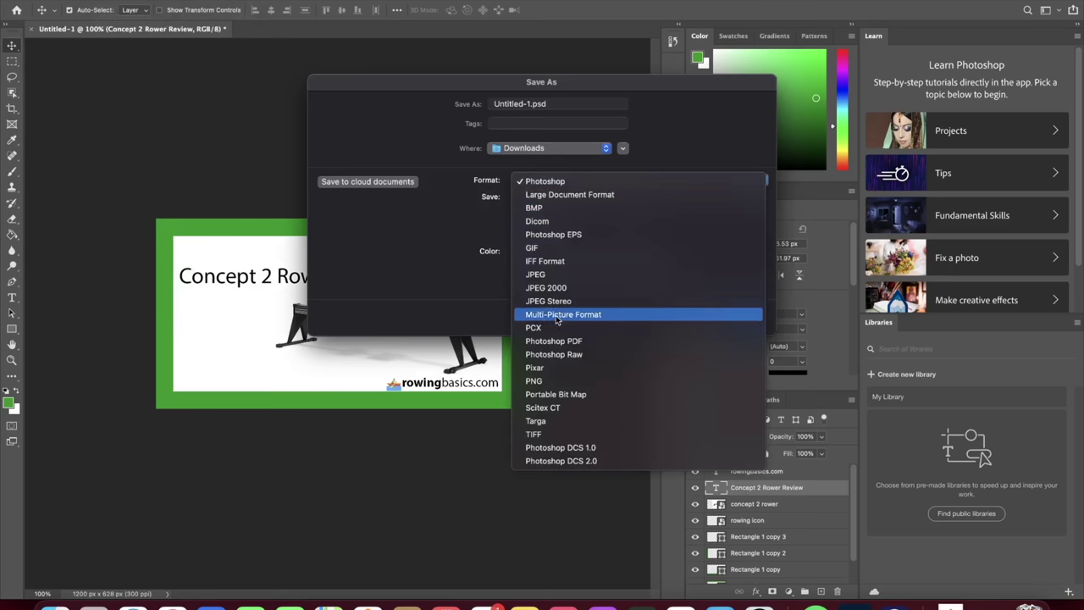
{"action": "left_click", "coordinate": [593, 275]}
{"action": "left_click", "coordinate": [570, 104]}
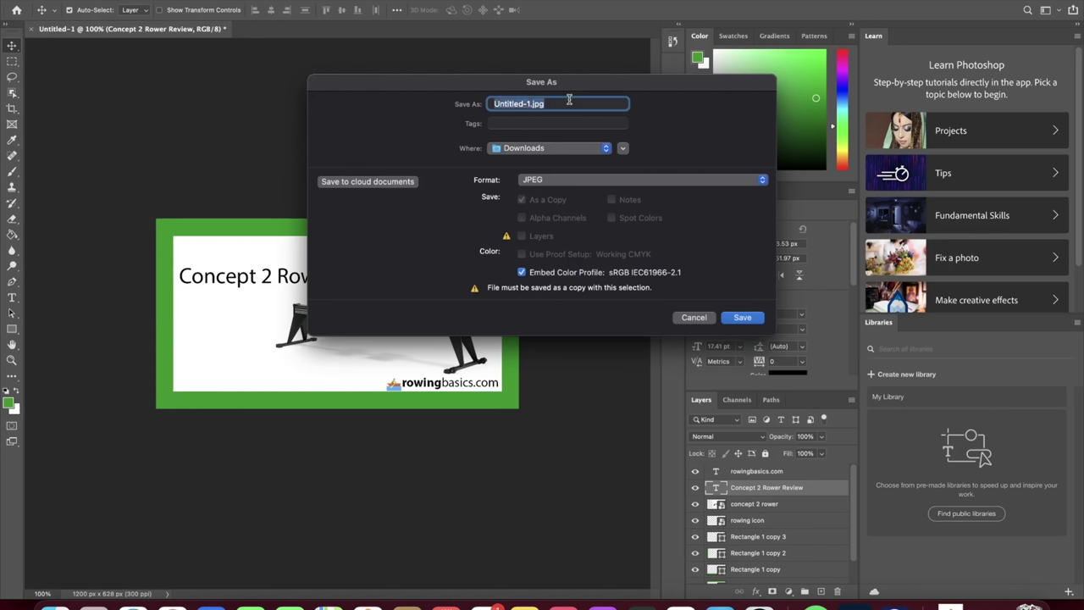
{"action": "type", "text": "concept 2 rower"}
{"action": "left_click", "coordinate": [742, 318]}
{"action": "left_click", "coordinate": [532, 274]}
{"action": "type", "text": "featured image"}
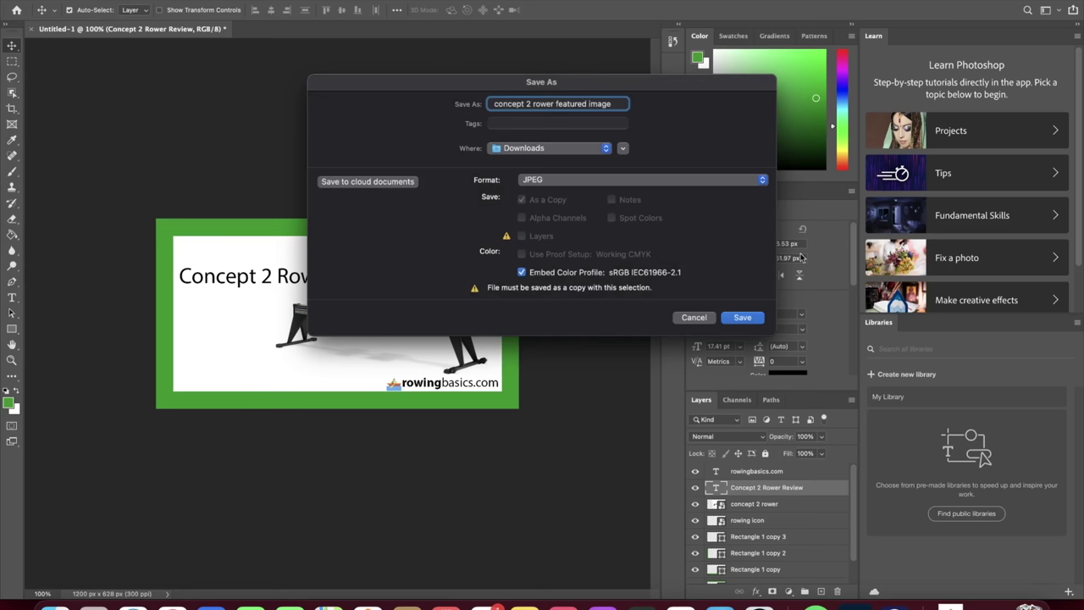
{"action": "left_click", "coordinate": [749, 320]}
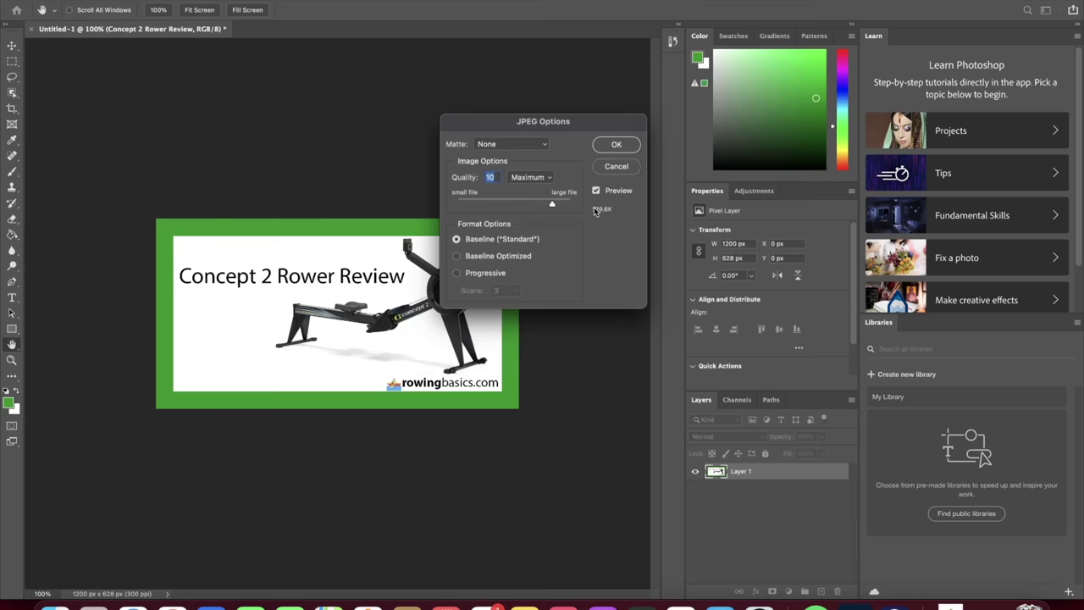
{"action": "left_click", "coordinate": [619, 148]}
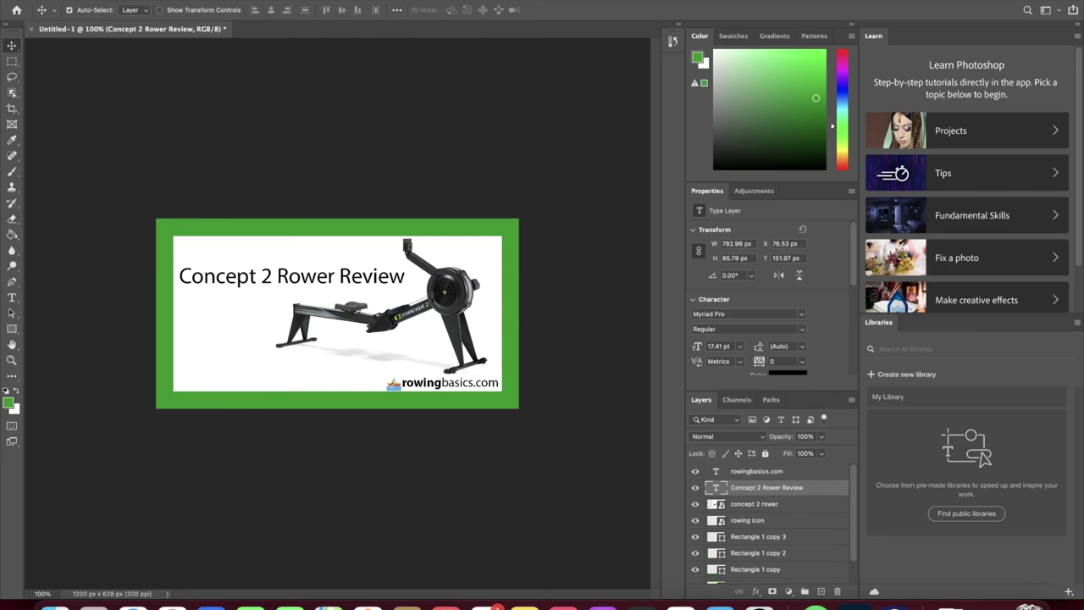
{"action": "left_click", "coordinate": [95, 0]}
{"action": "left_click", "coordinate": [148, 111]}
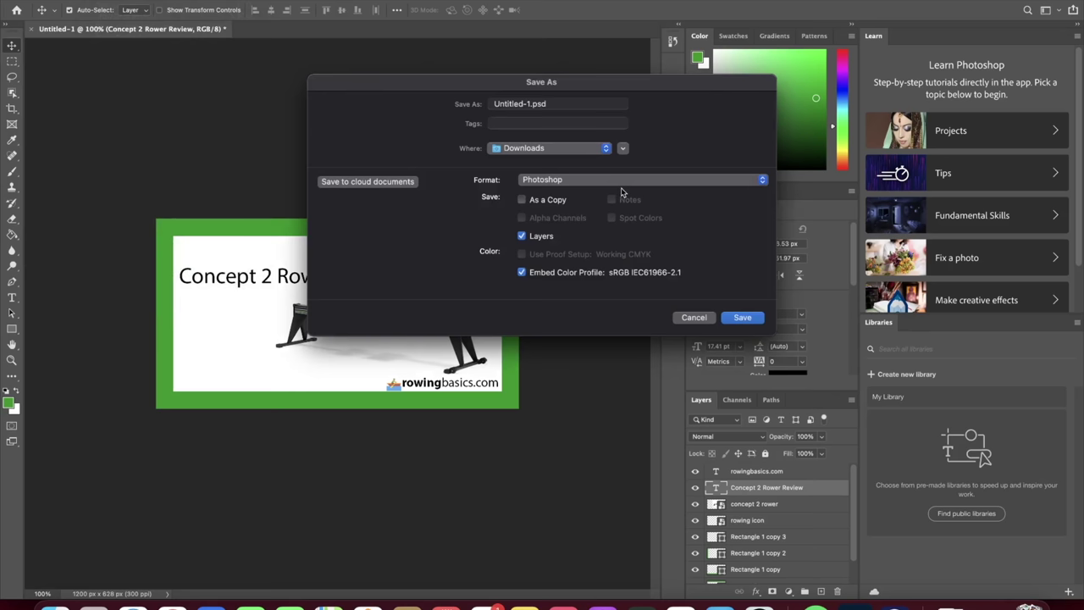
{"action": "double_click", "coordinate": [555, 102]}
{"action": "triple_click", "coordinate": [555, 102]}
{"action": "left_click", "coordinate": [691, 319]}
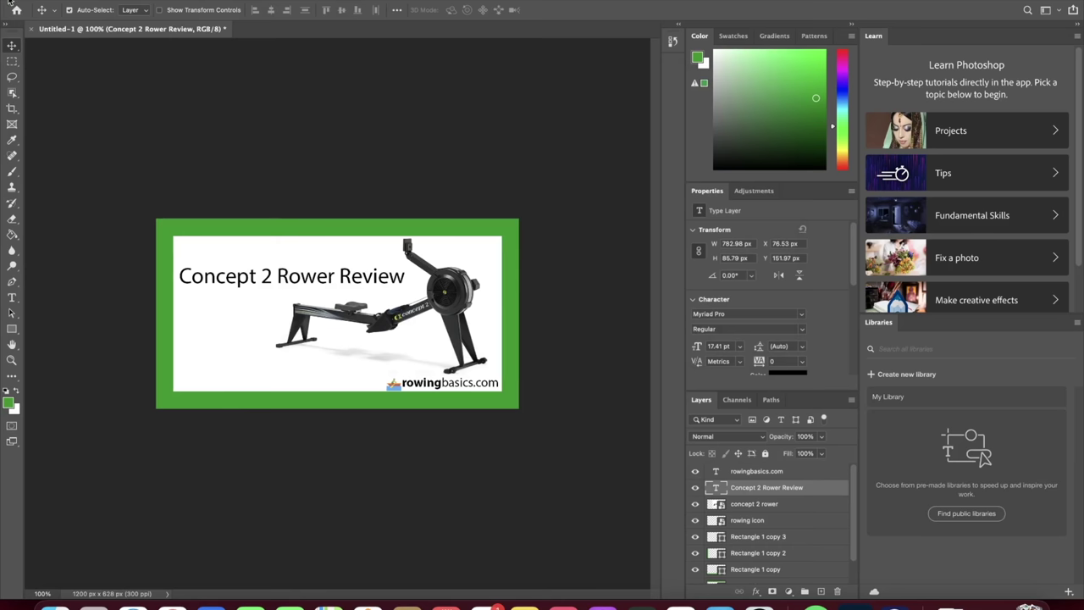
Quit Photoshop without saving the Untitled-1 document, switch to Chrome and open the online image compressor on shortpixel.com
{"action": "key", "text": "super+q"}
{"action": "left_click", "coordinate": [566, 235]}
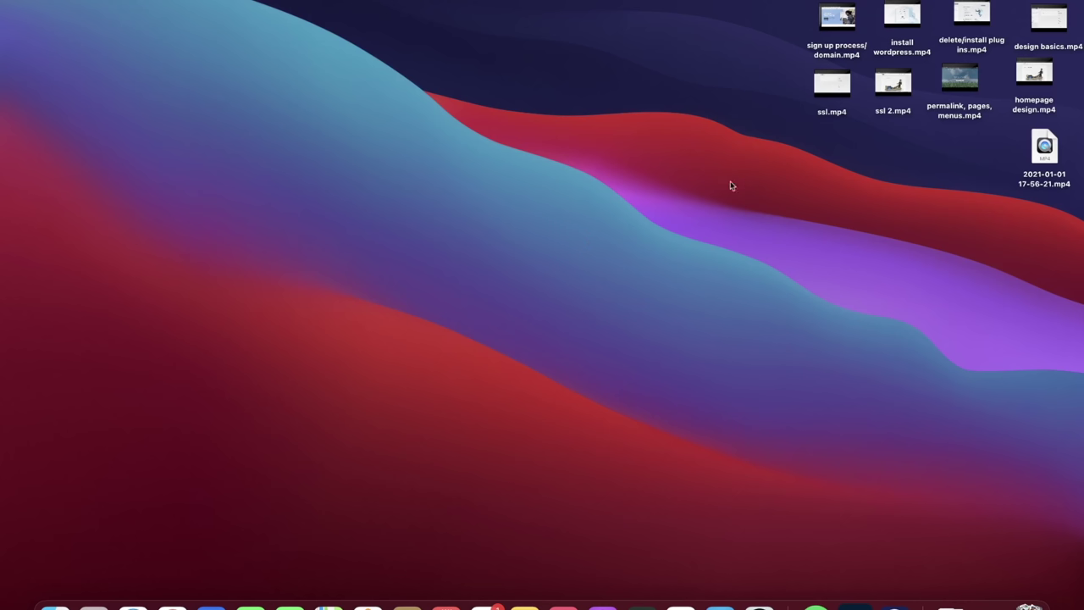
{"action": "left_click", "coordinate": [172, 603]}
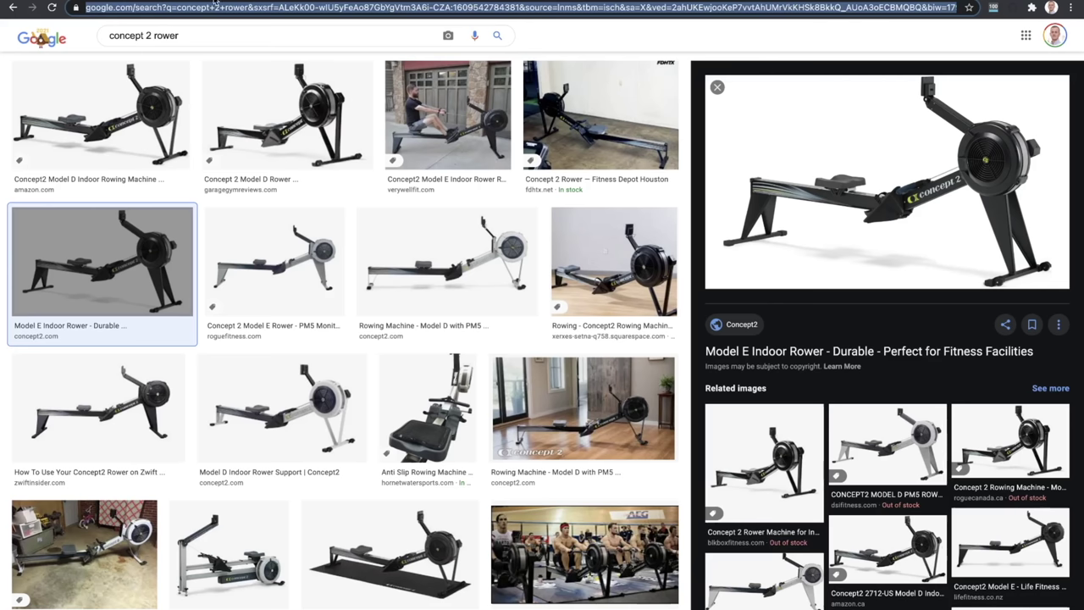
{"action": "type", "text": "shortpixel.com"}
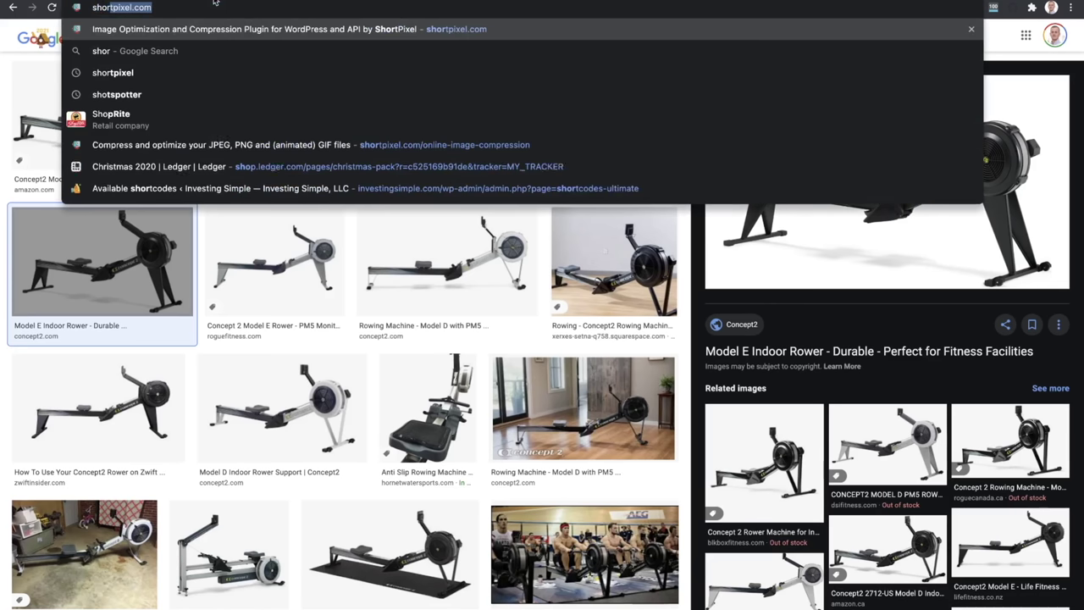
{"action": "key", "text": "Return"}
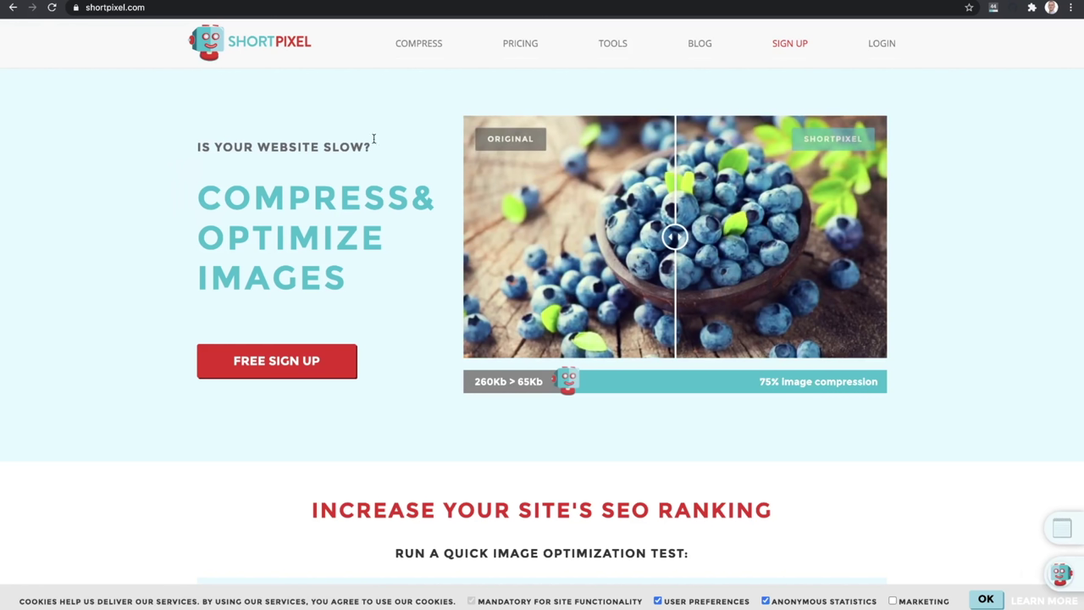
{"action": "left_click", "coordinate": [412, 63]}
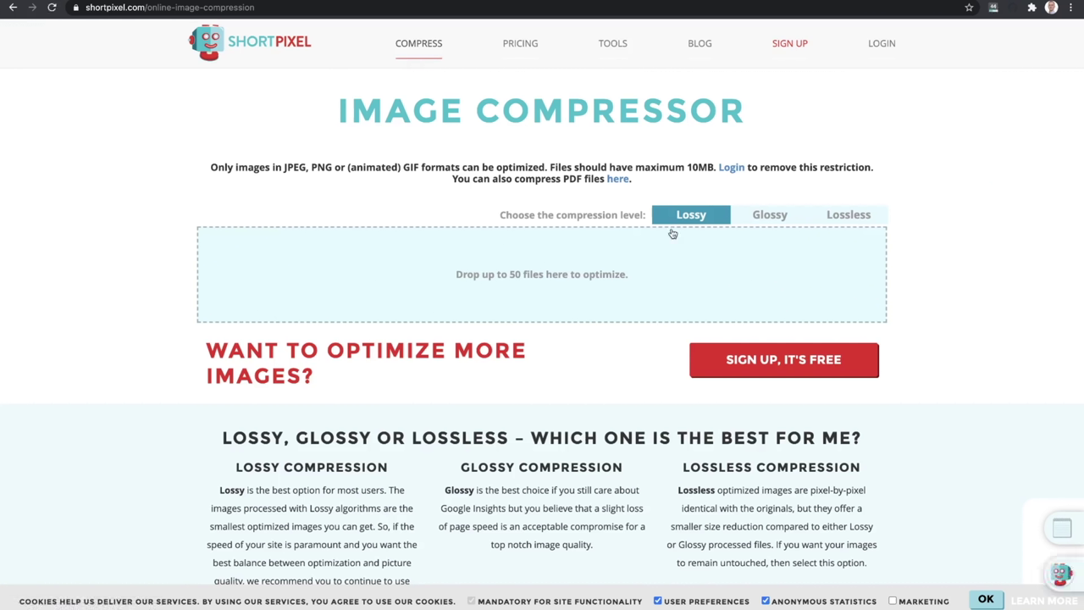
Upload "concept 2 rower featured image.jpg" from Downloads to the image compressor at the Lossy level
{"action": "left_click", "coordinate": [523, 258]}
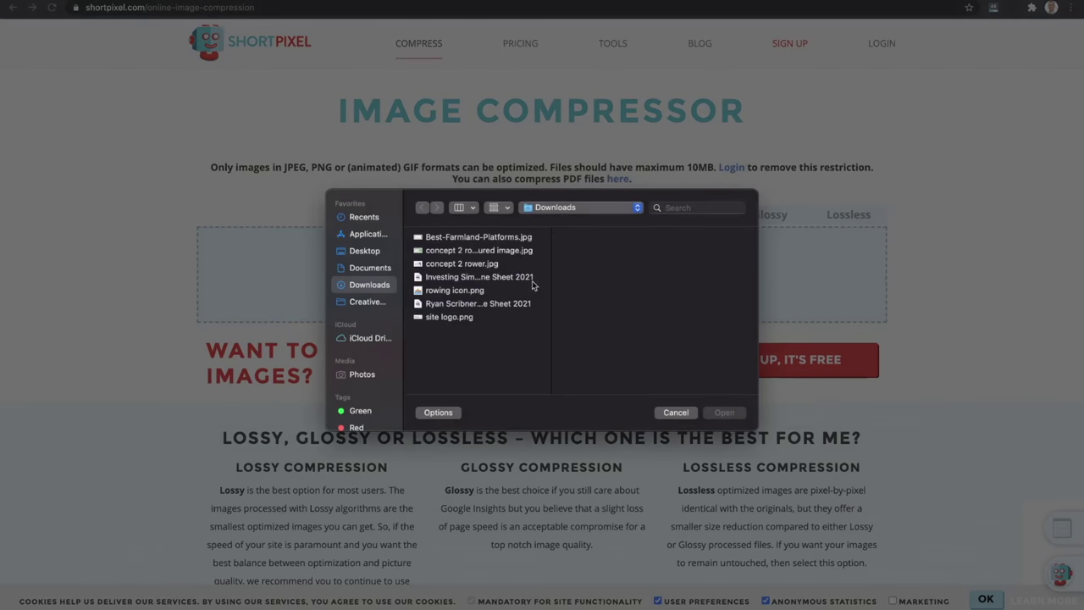
{"action": "left_click", "coordinate": [512, 251]}
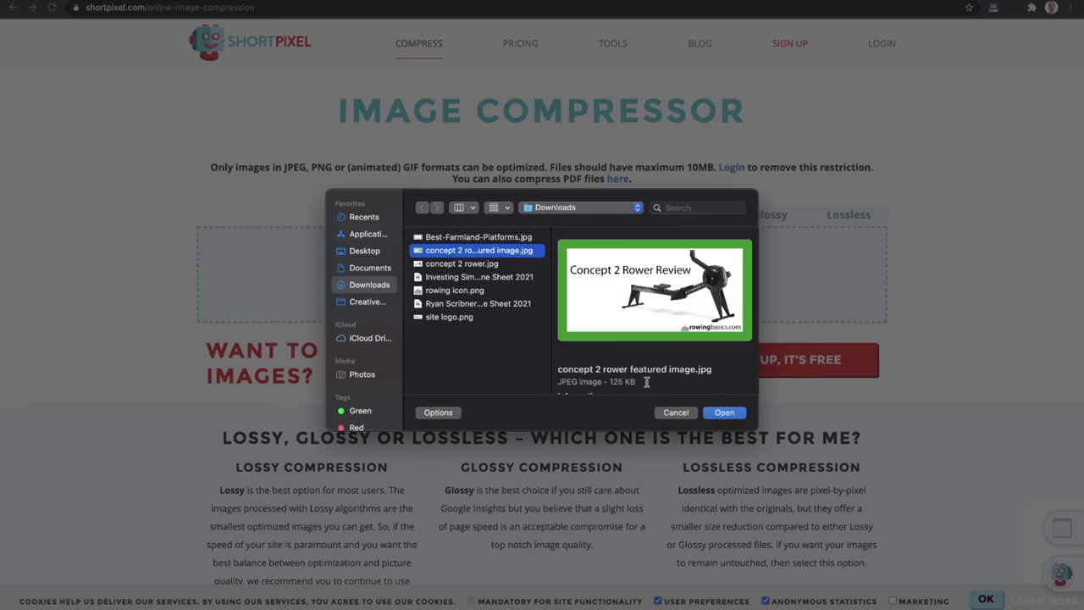
{"action": "left_click", "coordinate": [725, 415]}
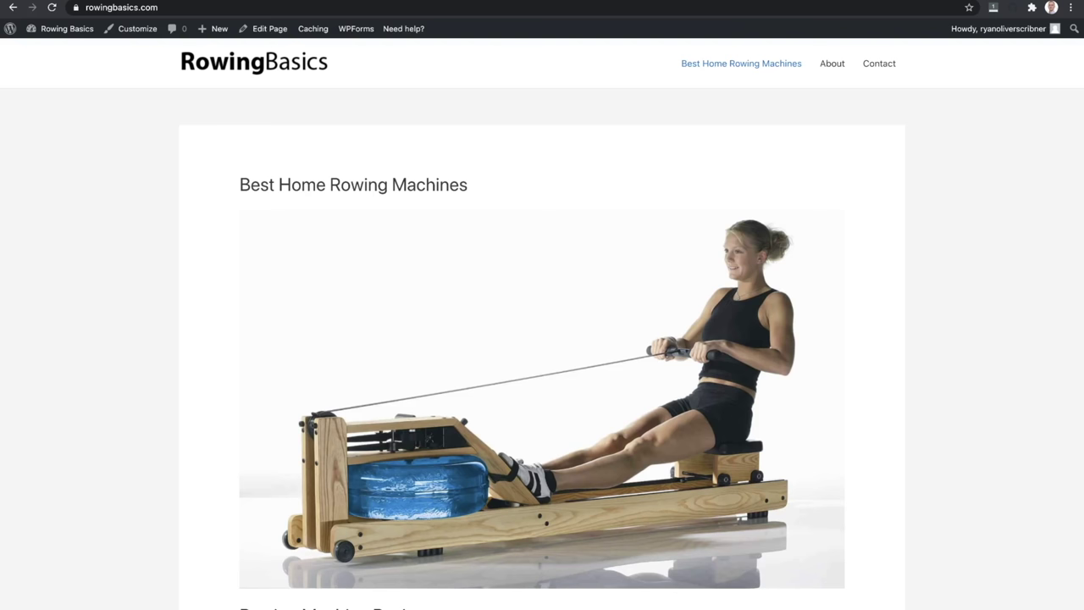
Go to the rowingbasics.com WordPress admin and open the draft post "Concept 2 Rower Review 2021: Best Rower?" for editing
{"action": "left_click", "coordinate": [73, 36]}
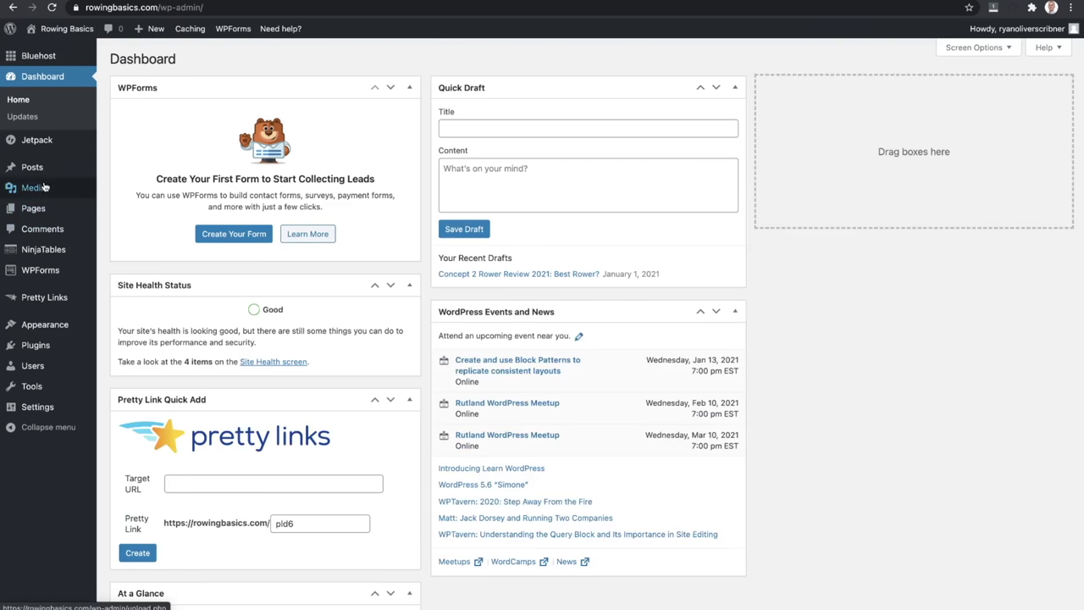
{"action": "left_click", "coordinate": [50, 170]}
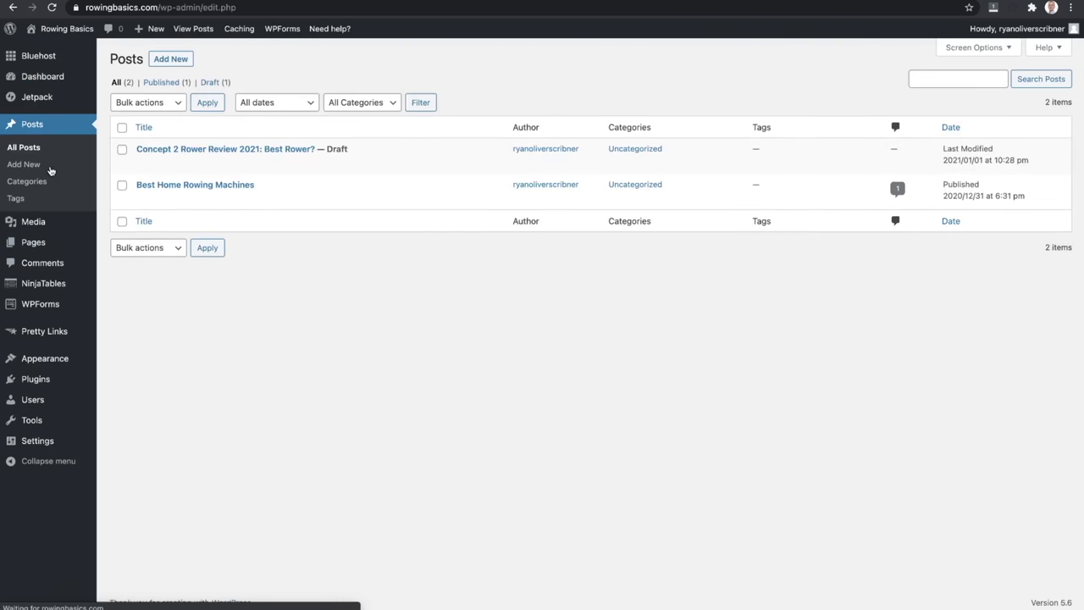
{"action": "left_click", "coordinate": [256, 152]}
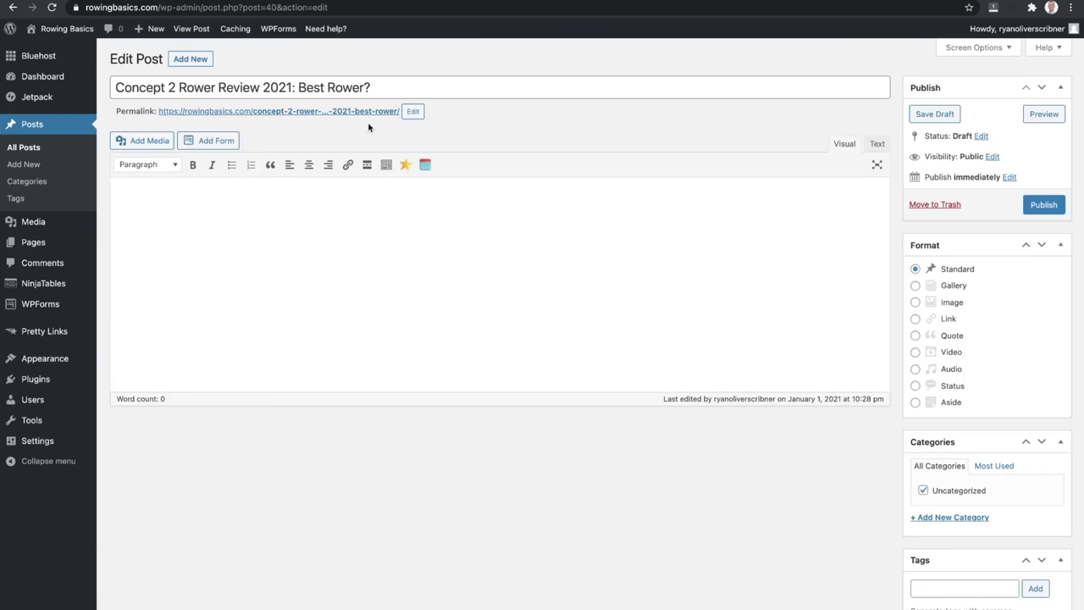
Shorten the post's permalink slug to "concept-2-rower-review"
{"action": "left_click", "coordinate": [414, 111]}
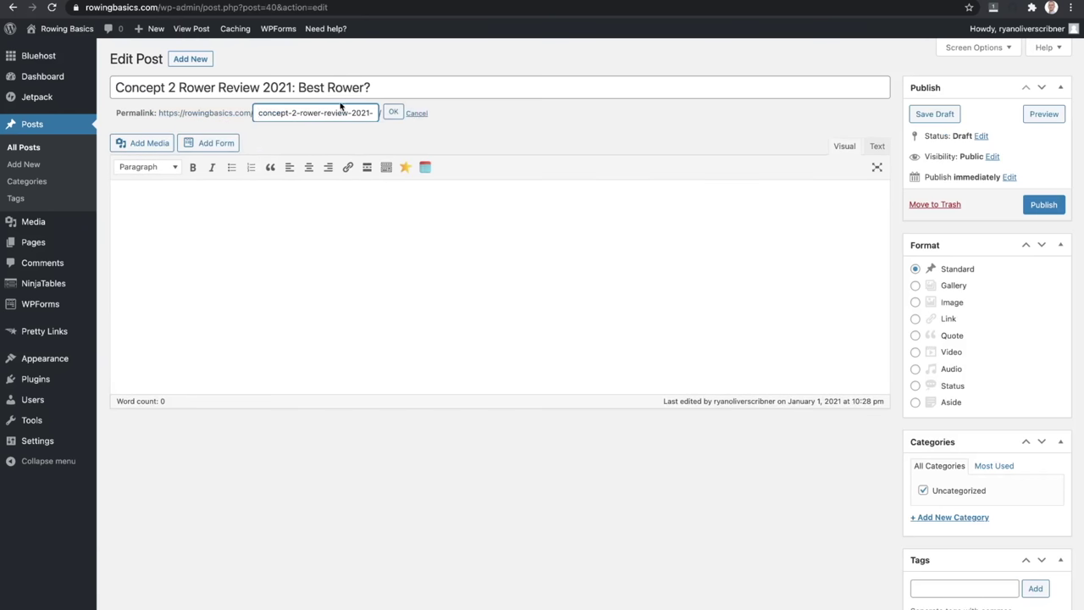
{"action": "left_click_drag", "start_coordinate": [348, 113], "coordinate": [438, 150]}
{"action": "key", "text": "BackSpace"}
{"action": "left_click", "coordinate": [395, 116]}
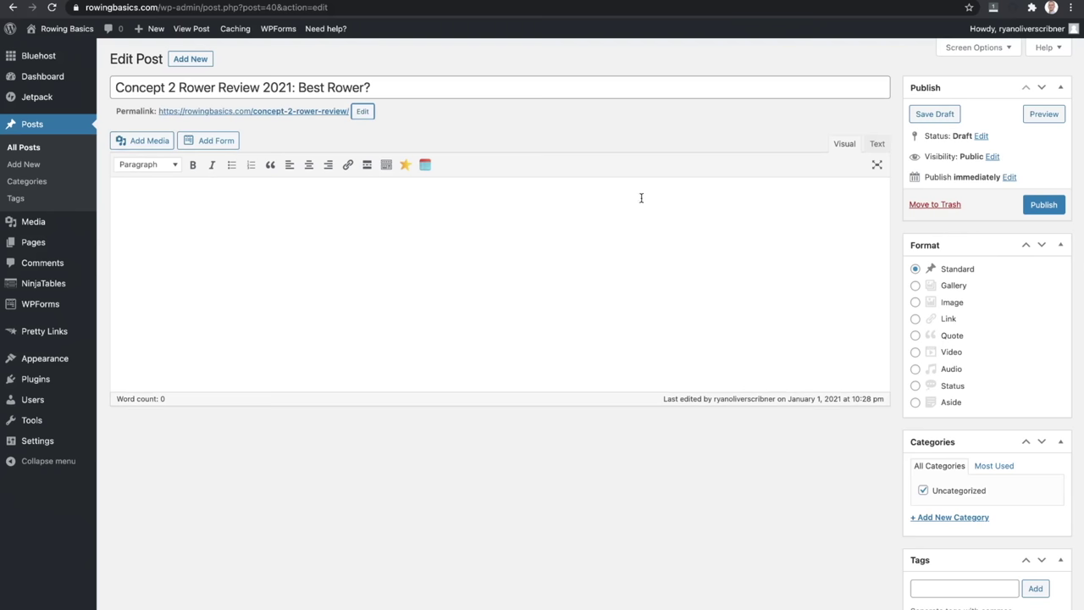
Upload the compressed "concept 2 rower featured image (1).jpg" from Downloads to the media library for the post's featured image
{"action": "scroll", "coordinate": [946, 415], "scroll_direction": "down", "scroll_amount": 5}
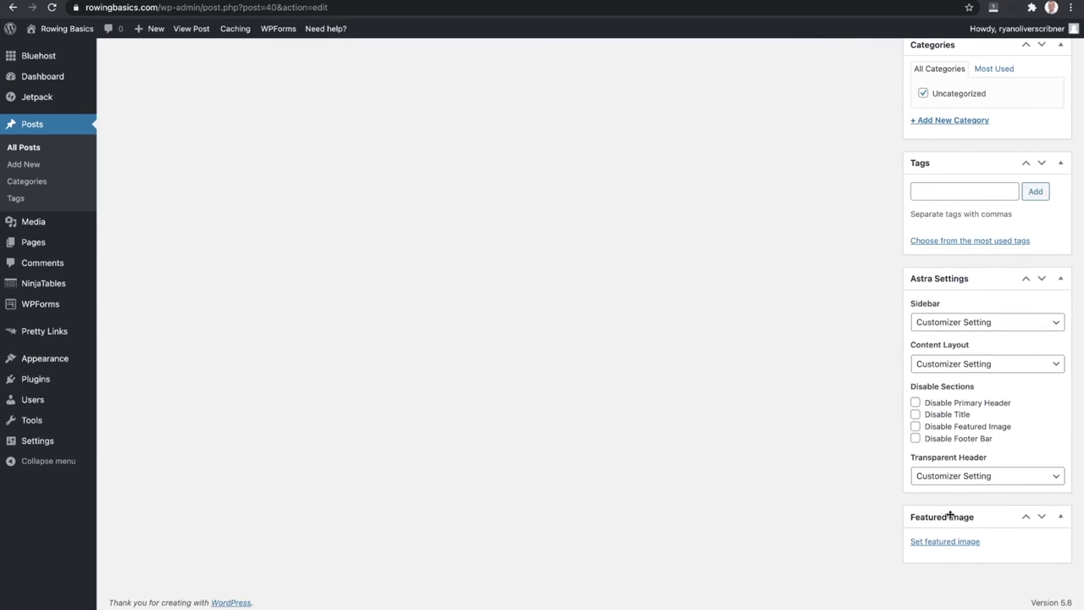
{"action": "left_click", "coordinate": [945, 542]}
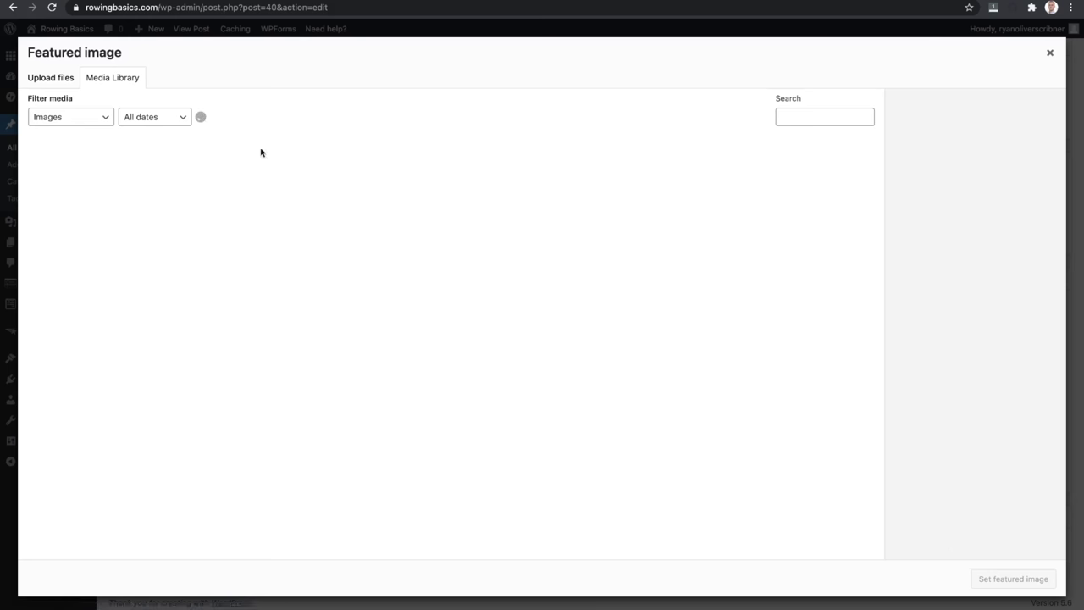
{"action": "left_click", "coordinate": [60, 83]}
{"action": "left_click", "coordinate": [547, 303]}
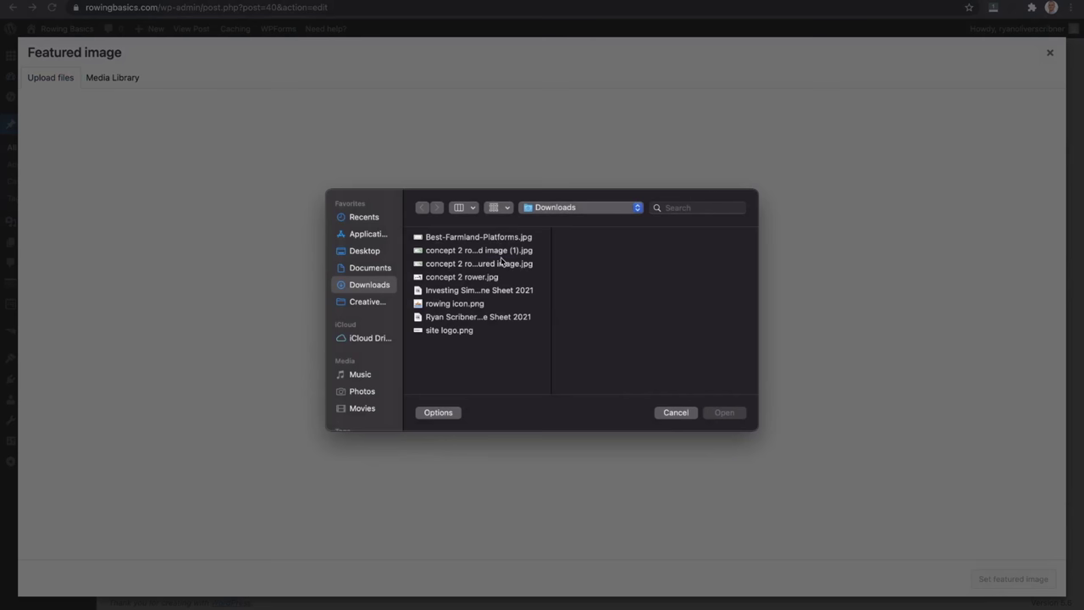
{"action": "left_click", "coordinate": [499, 264]}
{"action": "key", "text": "Up"}
{"action": "key", "text": "Down"}
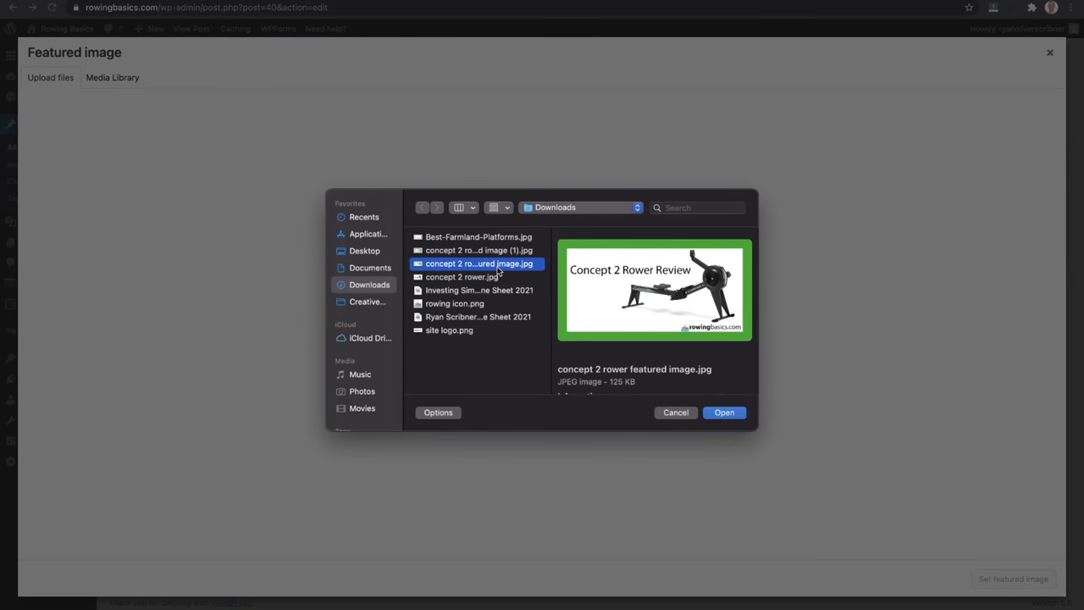
{"action": "key", "text": "Up"}
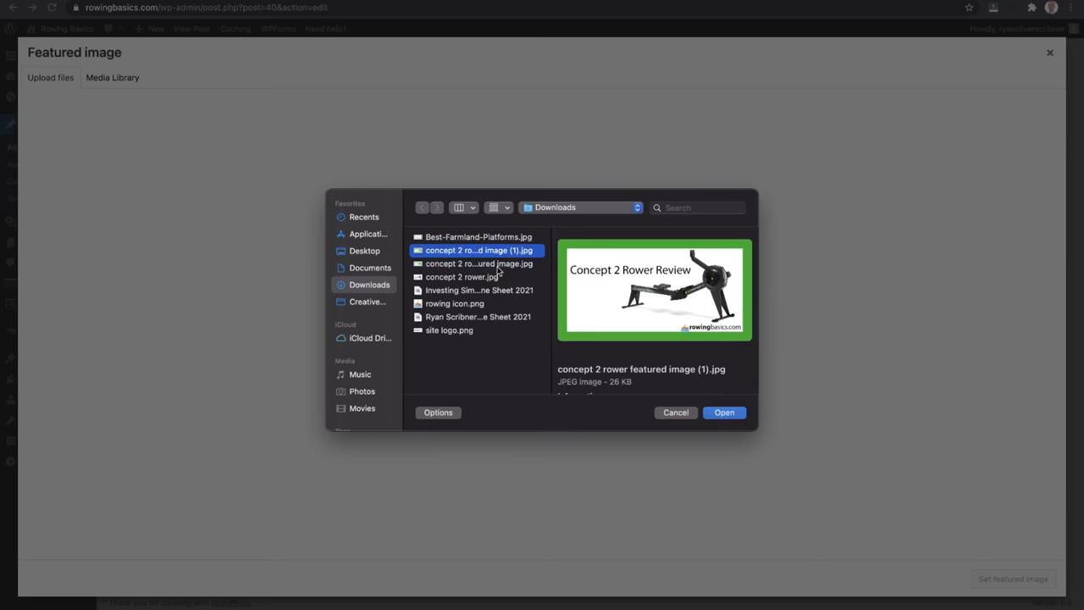
{"action": "left_click", "coordinate": [732, 412]}
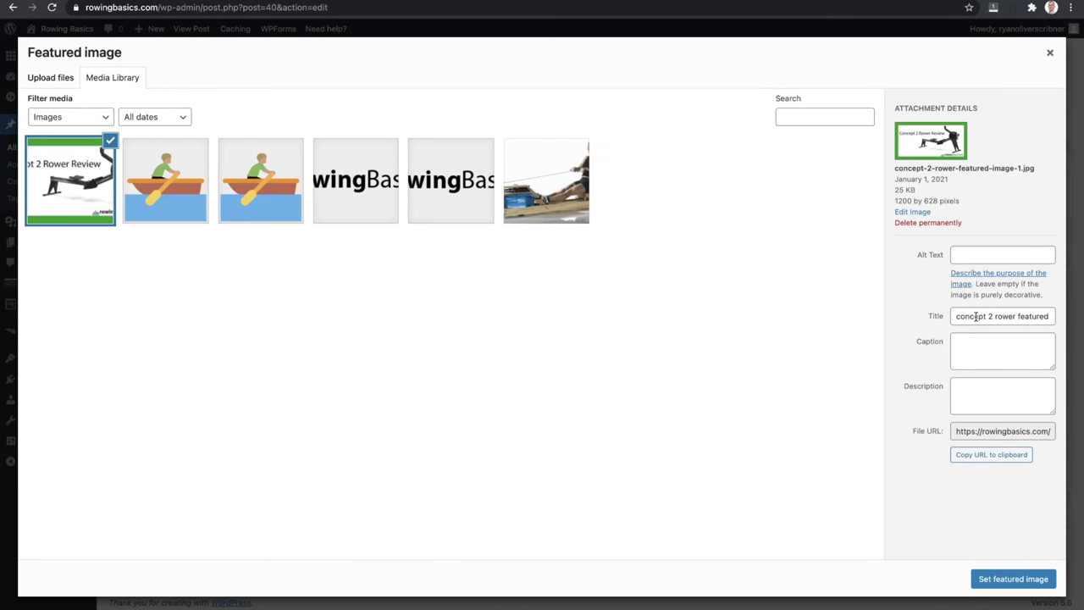
Give the uploaded image the alt text "review of the concept 2 rowing machine" and set it as the featured image
{"action": "triple_click", "coordinate": [974, 316]}
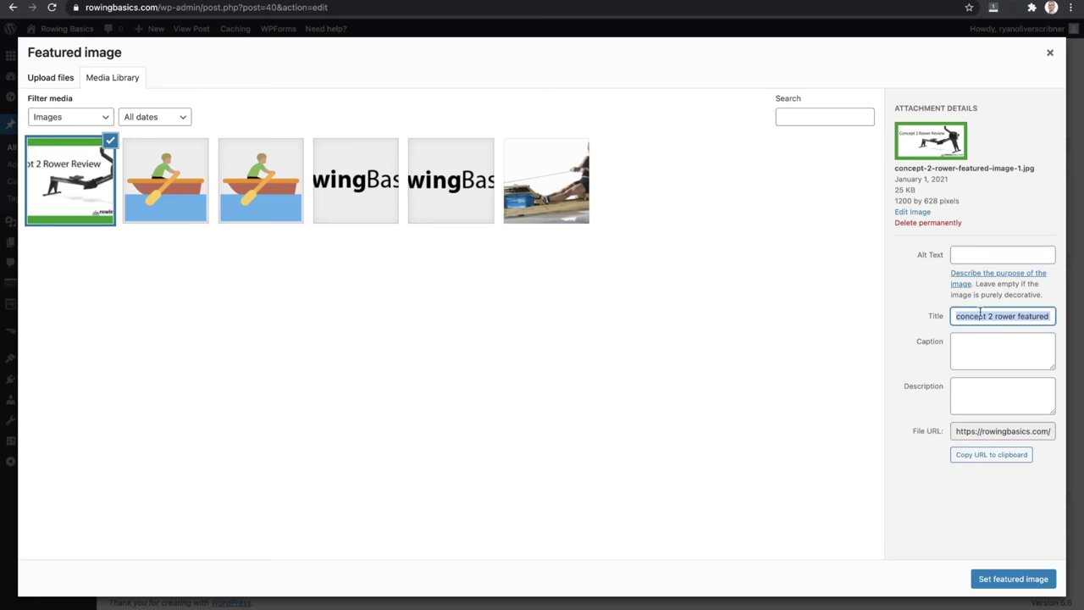
{"action": "double_click", "coordinate": [981, 313]}
{"action": "left_click", "coordinate": [963, 252]}
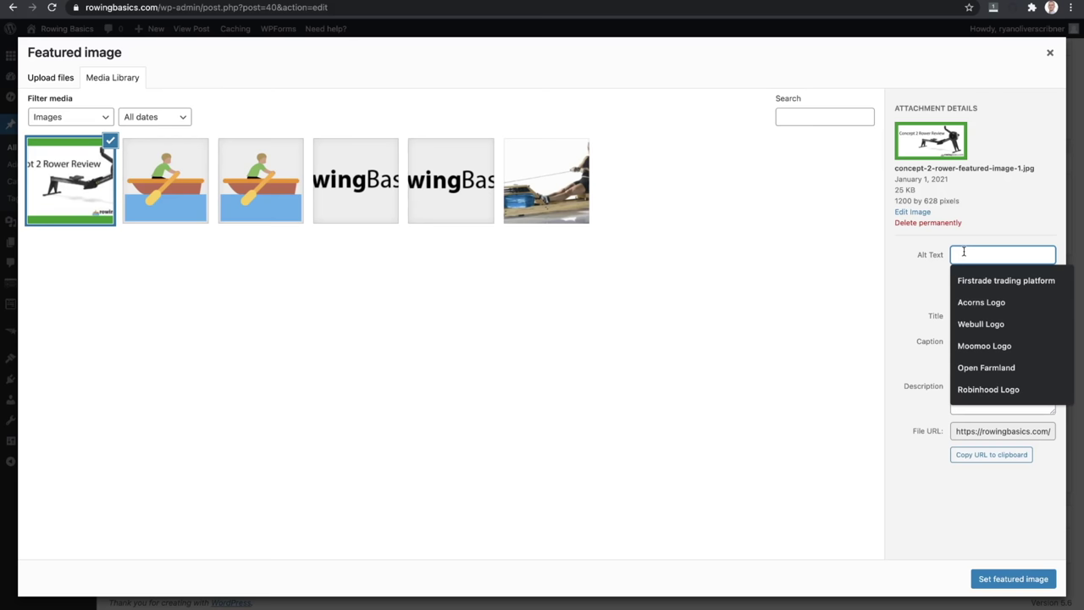
{"action": "type", "text": "review "}
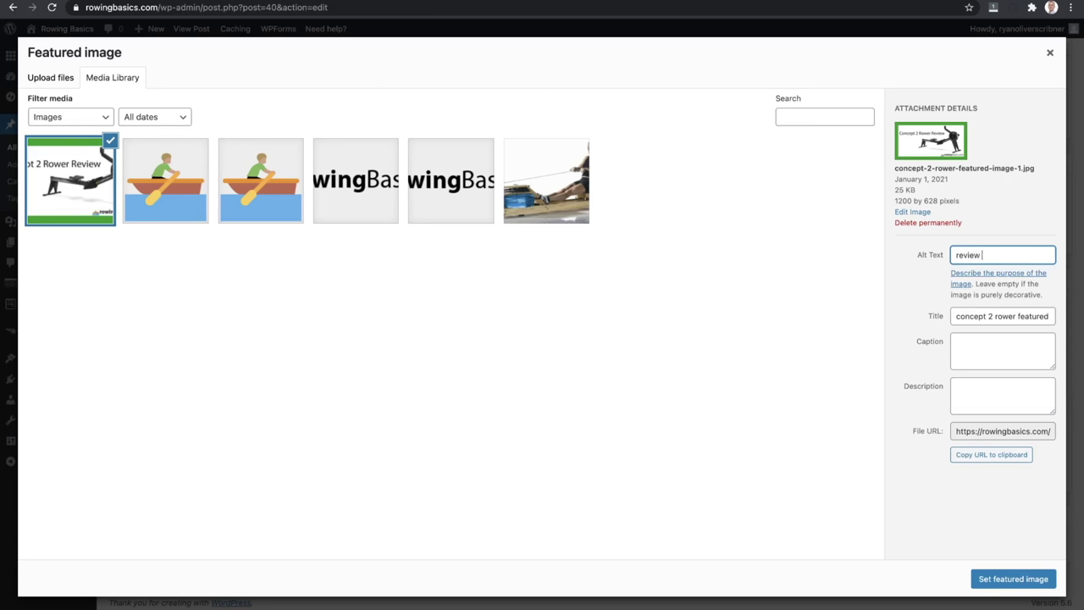
{"action": "type", "text": "of the concept 2 rowing machine"}
{"action": "left_click", "coordinate": [1022, 574]}
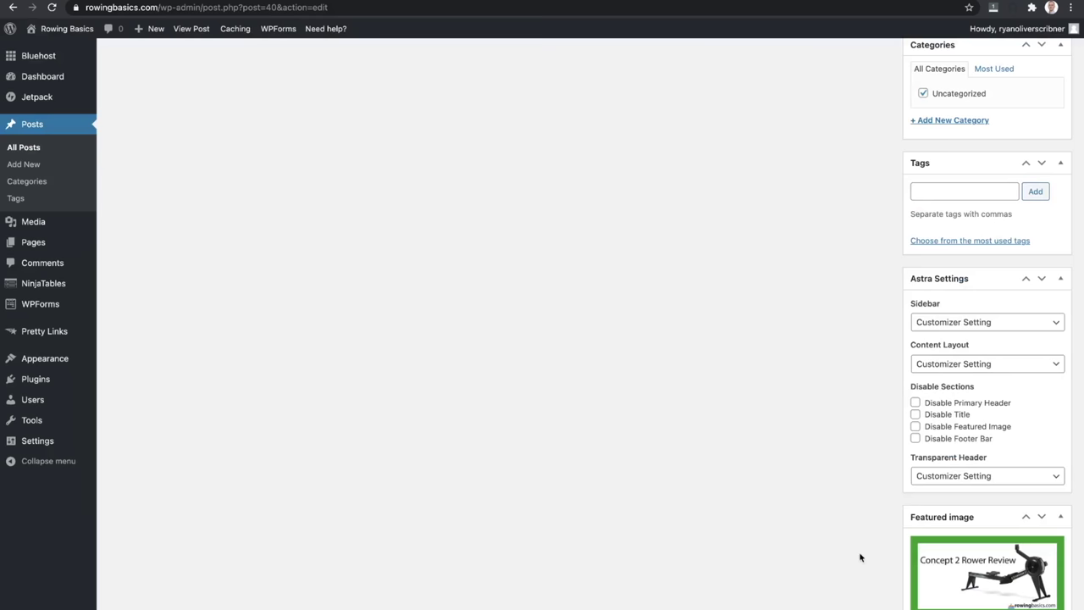
Save the Concept 2 rower review post as a draft and preview it
{"action": "scroll", "coordinate": [1013, 581], "scroll_direction": "down", "scroll_amount": 2}
{"action": "scroll", "coordinate": [1011, 582], "scroll_direction": "up", "scroll_amount": 3}
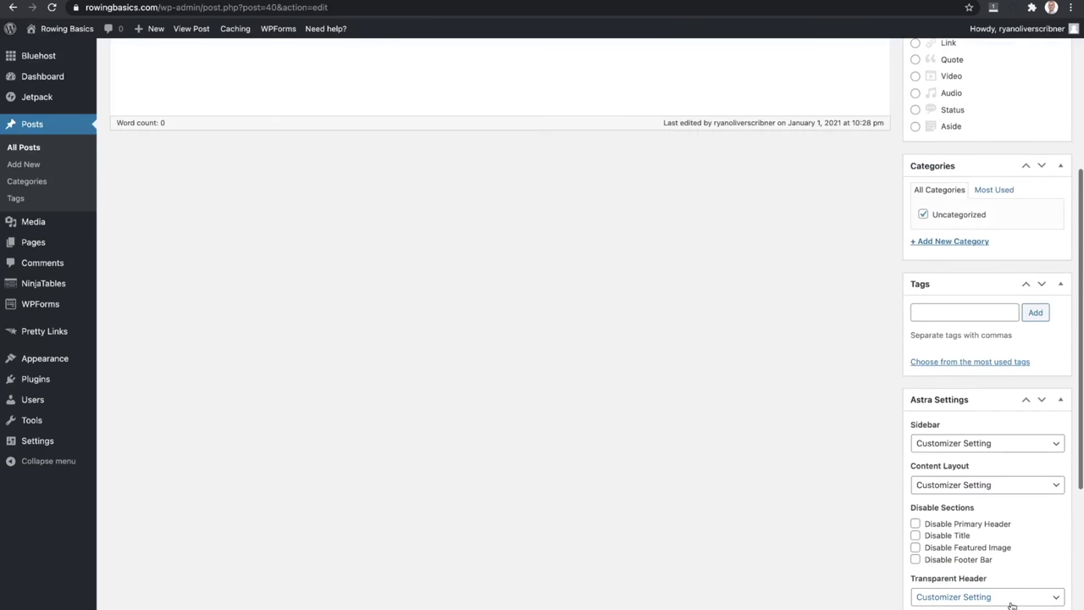
{"action": "scroll", "coordinate": [988, 365], "scroll_direction": "up", "scroll_amount": 4}
{"action": "left_click", "coordinate": [936, 114]}
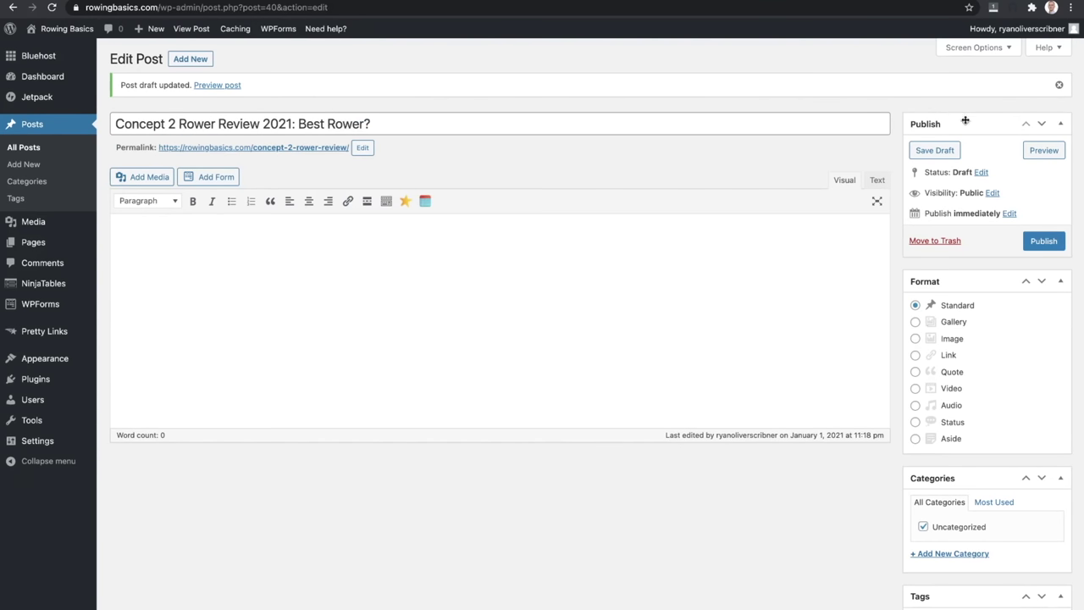
{"action": "left_click", "coordinate": [1053, 155]}
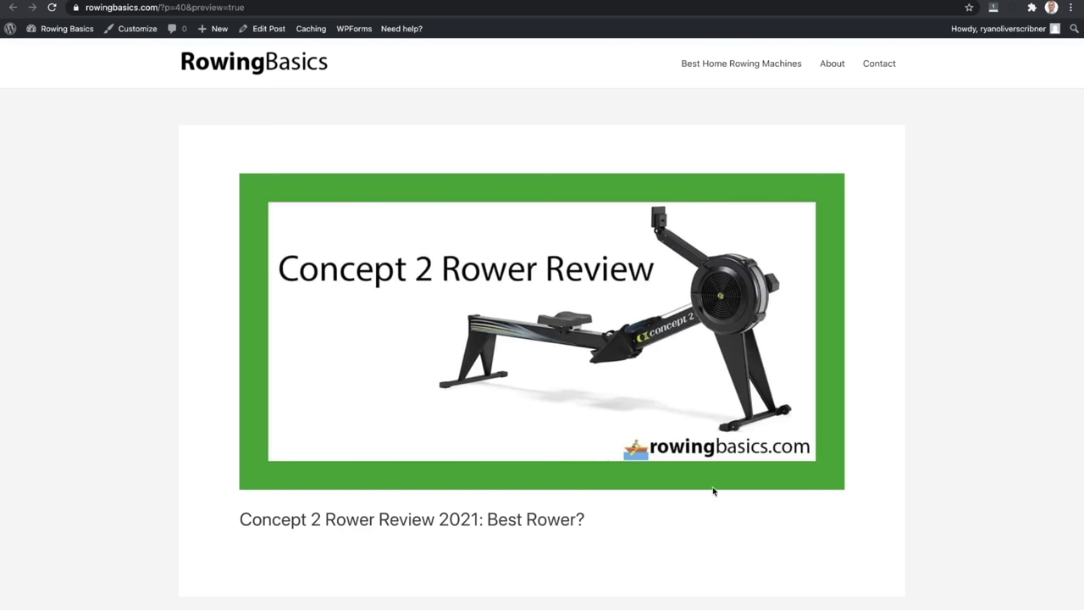
Open farmlandriches.com and examine the featured images of its latest articles
{"action": "mouse_move", "coordinate": [716, 608]}
{"action": "left_click", "coordinate": [362, 9]}
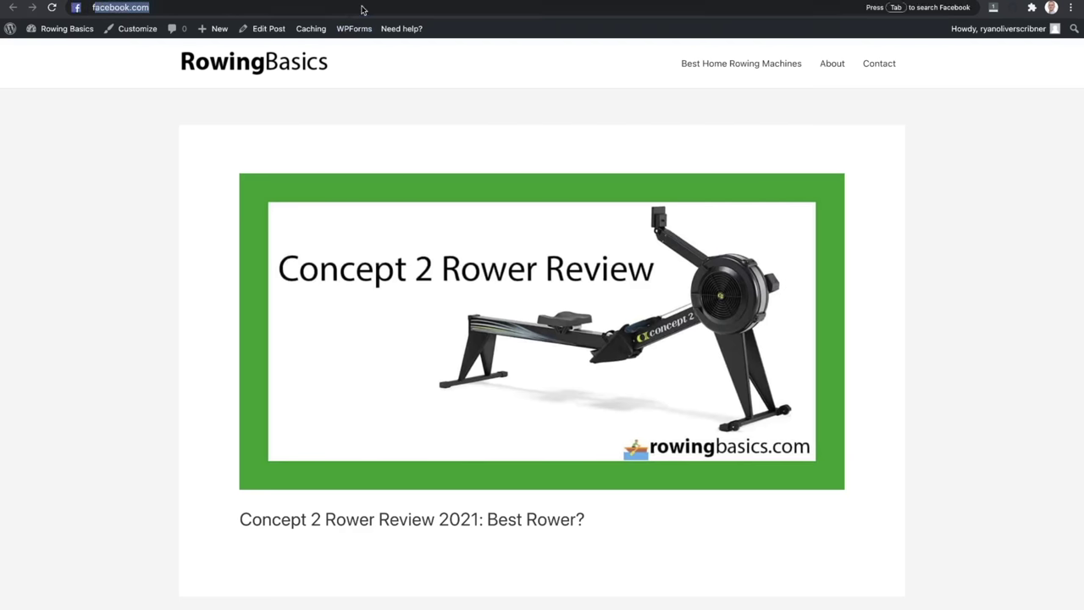
{"action": "type", "text": "farm"}
{"action": "key", "text": "Return"}
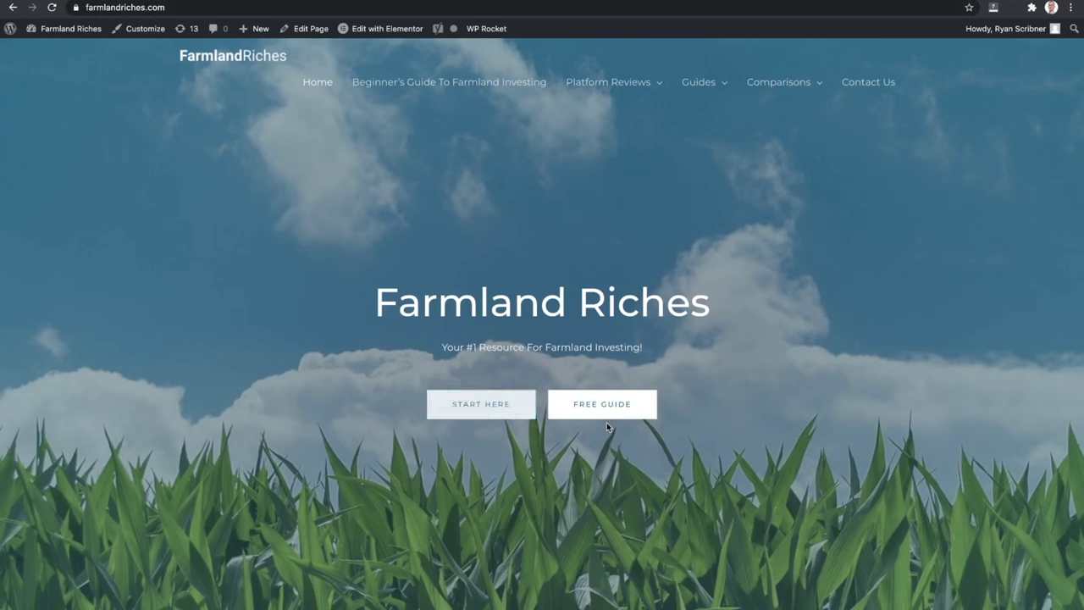
{"action": "scroll", "coordinate": [607, 422], "scroll_direction": "down", "scroll_amount": 2}
{"action": "scroll", "coordinate": [753, 237], "scroll_direction": "up", "scroll_amount": 2}
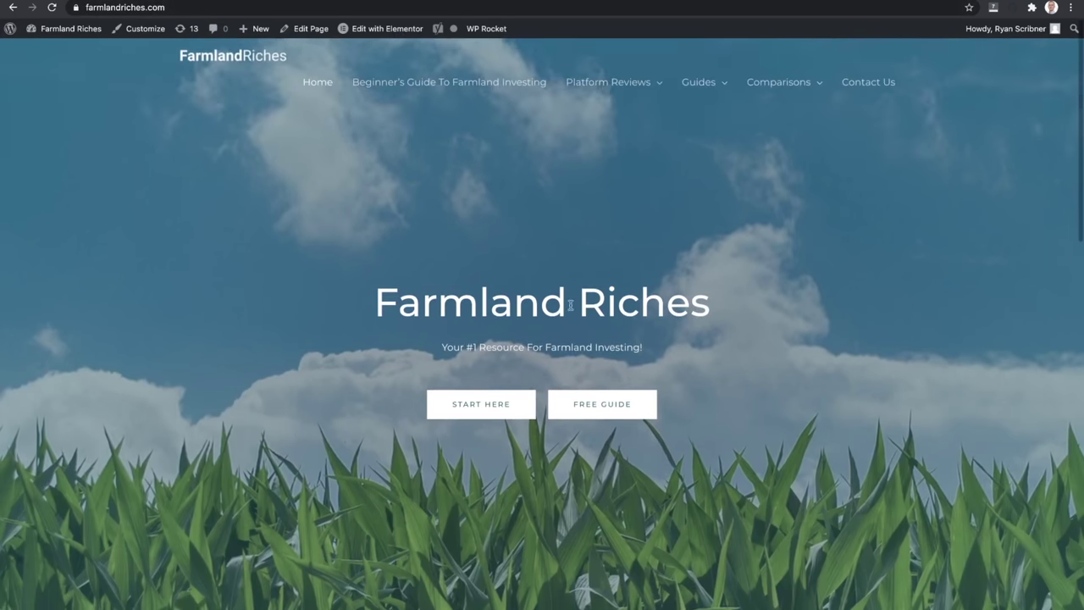
{"action": "scroll", "coordinate": [801, 271], "scroll_direction": "down", "scroll_amount": 20}
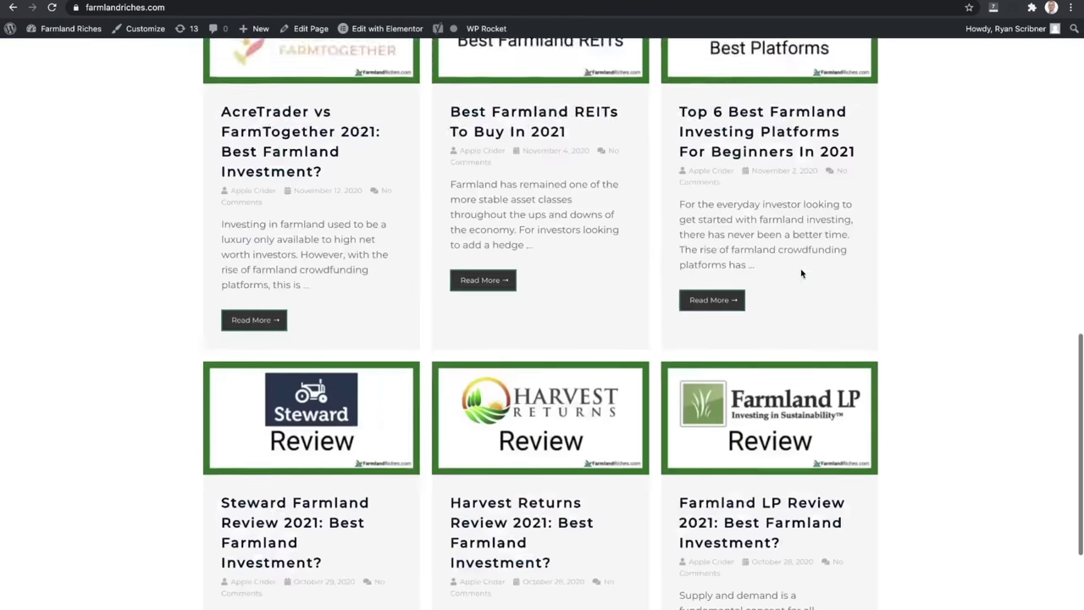
{"action": "scroll", "coordinate": [726, 399], "scroll_direction": "down", "scroll_amount": 2}
{"action": "scroll", "coordinate": [758, 440], "scroll_direction": "up", "scroll_amount": 7}
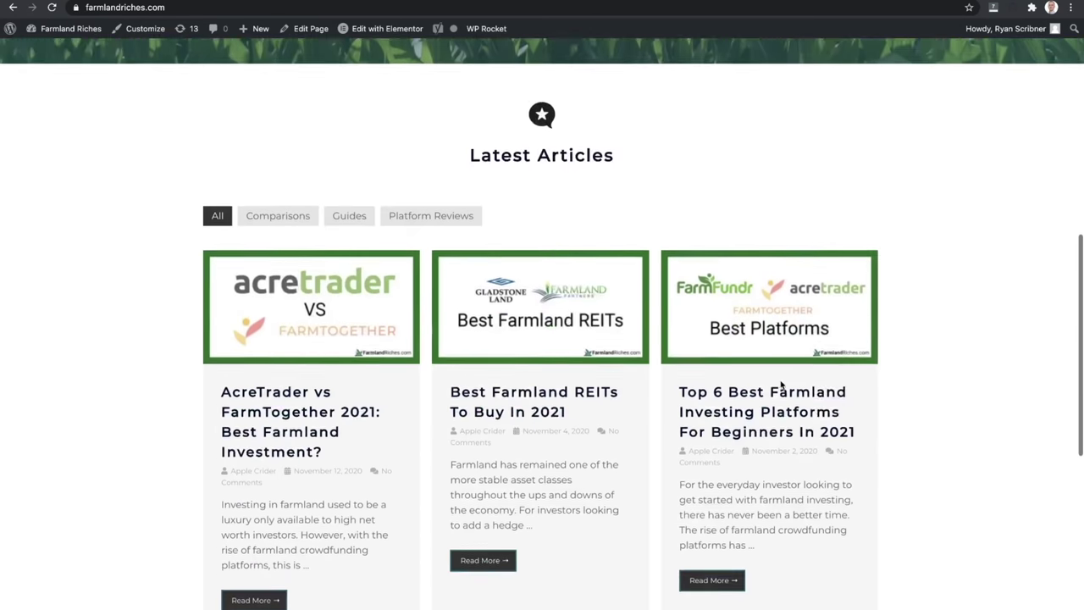
{"action": "scroll", "coordinate": [423, 231], "scroll_direction": "down", "scroll_amount": 4}
Open the AcreTrader vs FarmTogether article and preview the Concept 2 rower draft again to compare their layouts
{"action": "left_click", "coordinate": [362, 150]}
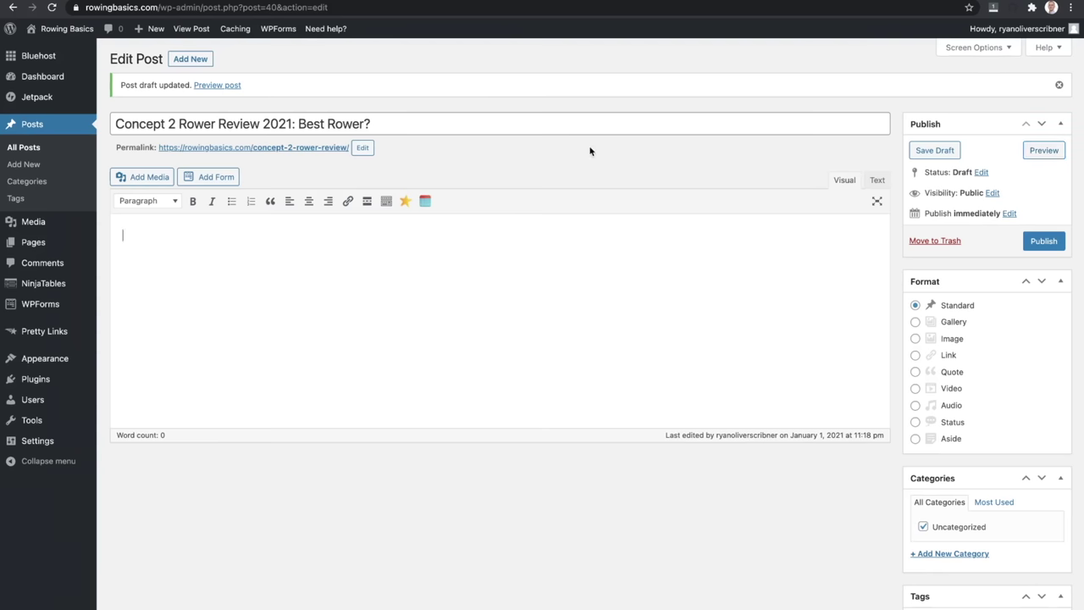
{"action": "left_click", "coordinate": [1054, 155]}
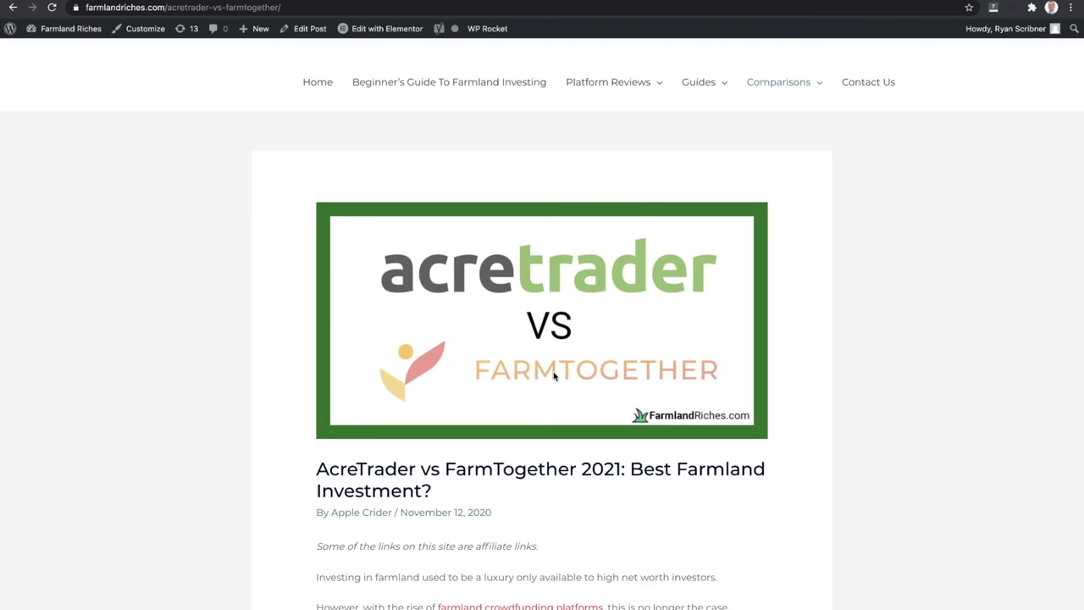
Look through the AcreTrader vs FarmTogether article, and go from the Concept 2 rower draft preview to the Rowing Basics home page
{"action": "scroll", "coordinate": [555, 376], "scroll_direction": "down", "scroll_amount": 7}
{"action": "scroll", "coordinate": [555, 376], "scroll_direction": "up", "scroll_amount": 7}
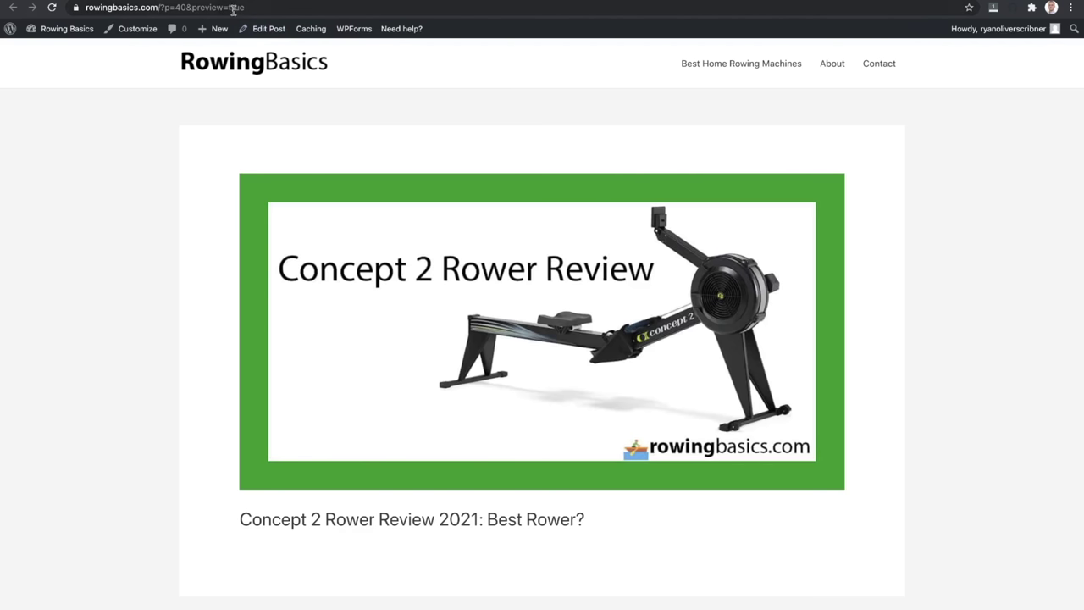
{"action": "left_click", "coordinate": [255, 62]}
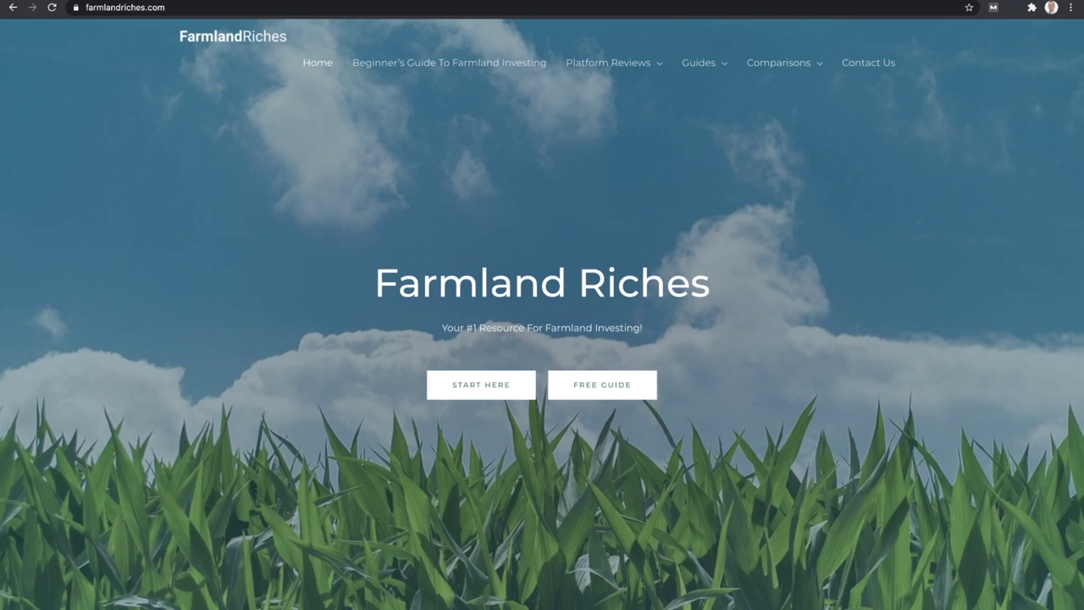
Open the AcreTrader vs FarmTogether comparison on farmlandriches.com and view its Best Farmland Investments table
{"action": "mouse_move", "coordinate": [608, 63]}
{"action": "mouse_move", "coordinate": [816, 68]}
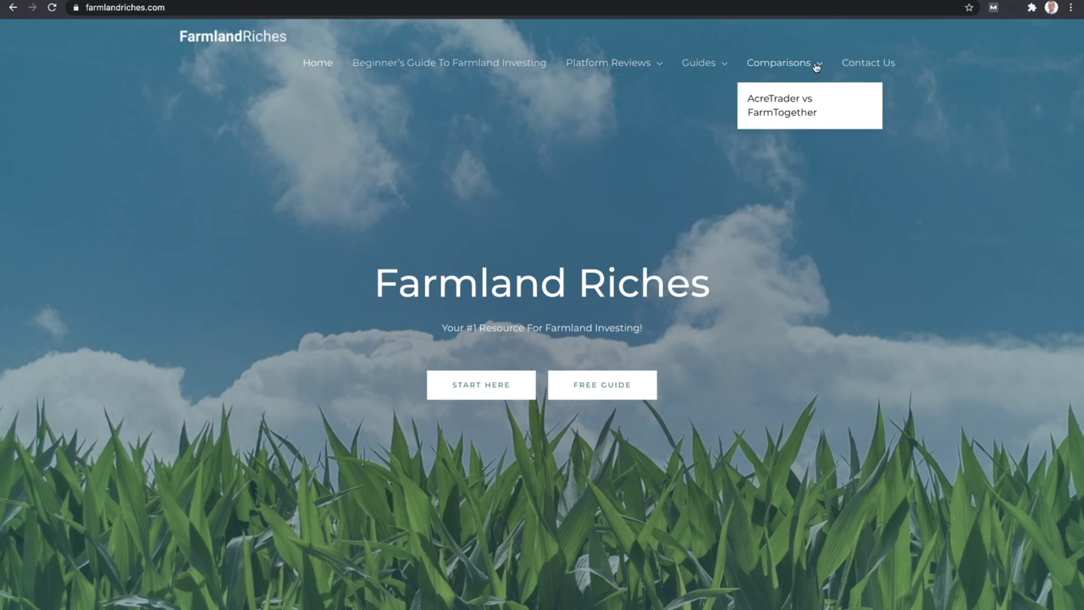
{"action": "left_click", "coordinate": [805, 111]}
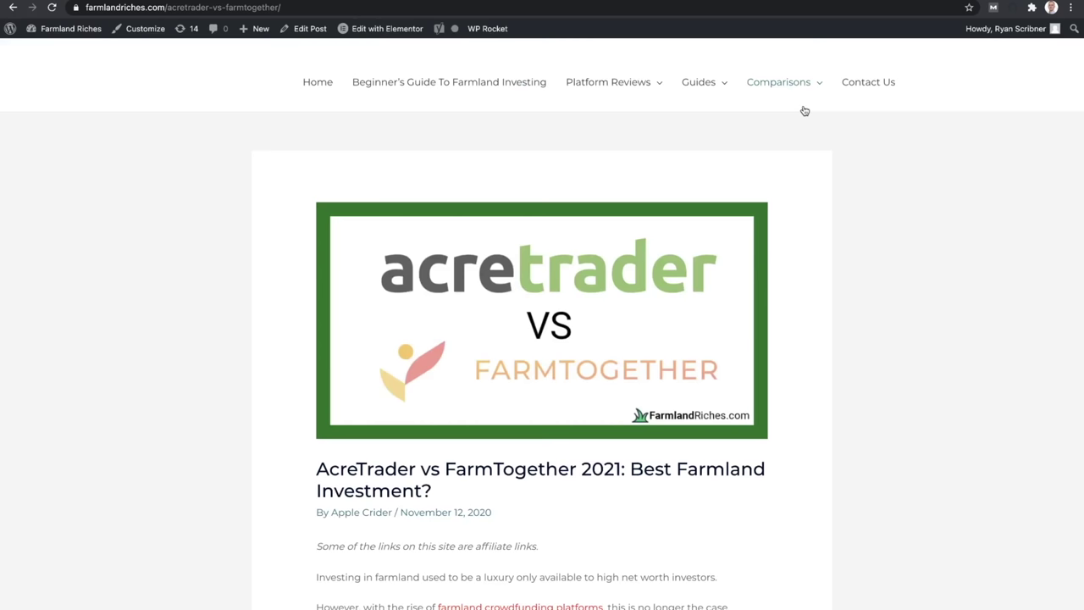
{"action": "scroll", "coordinate": [805, 111], "scroll_direction": "down", "scroll_amount": 5}
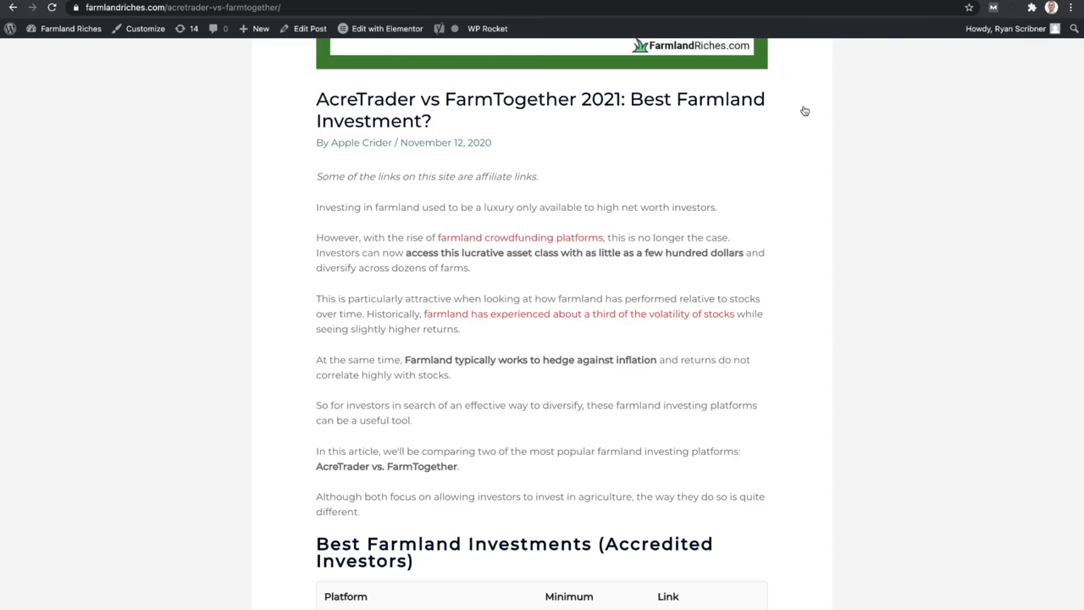
{"action": "scroll", "coordinate": [805, 111], "scroll_direction": "down", "scroll_amount": 5}
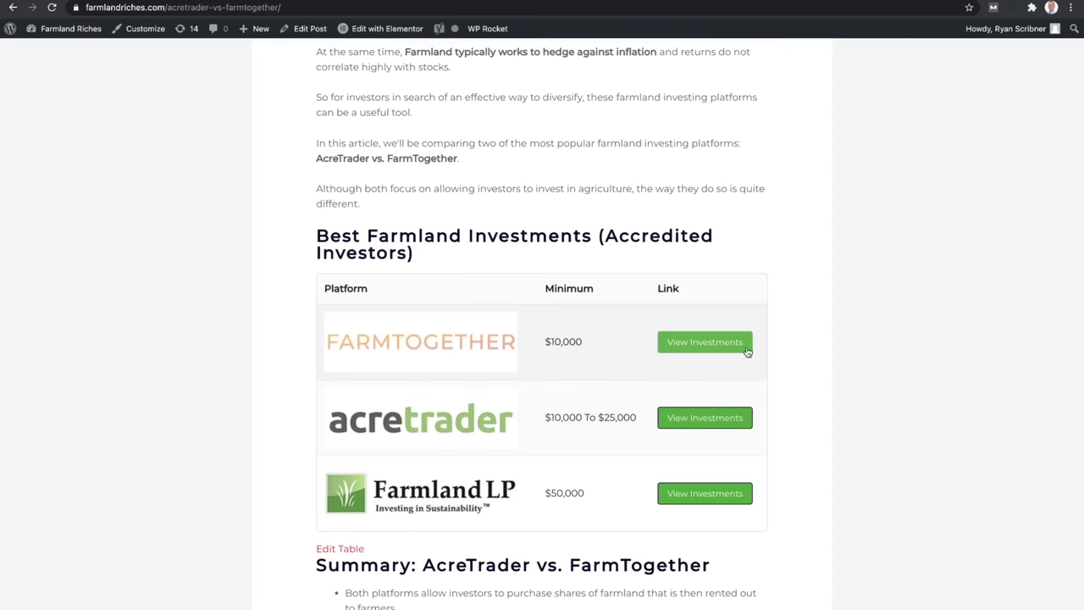
Examine where affiliate links are placed in the article's investments table, summary and AcreTrader sections
{"action": "scroll", "coordinate": [561, 218], "scroll_direction": "down", "scroll_amount": 3}
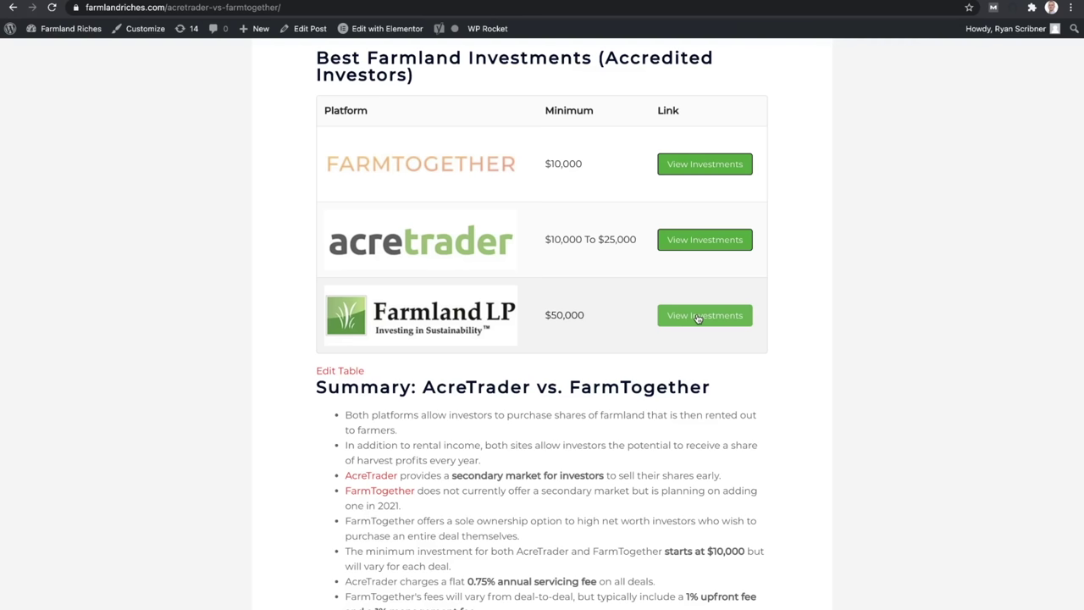
{"action": "scroll", "coordinate": [698, 319], "scroll_direction": "down", "scroll_amount": 3}
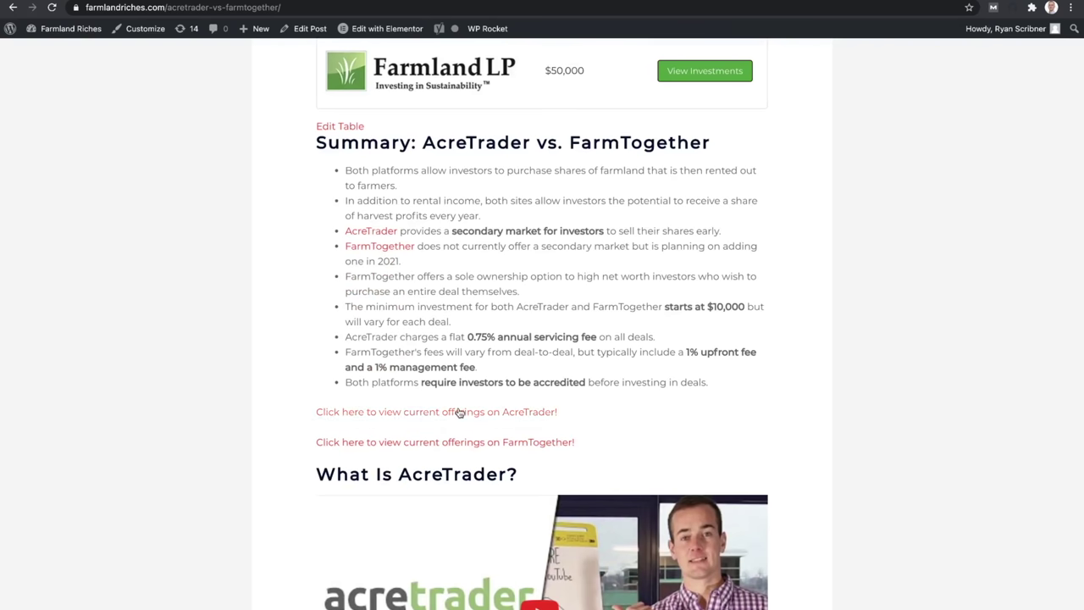
{"action": "scroll", "coordinate": [576, 331], "scroll_direction": "down", "scroll_amount": 10}
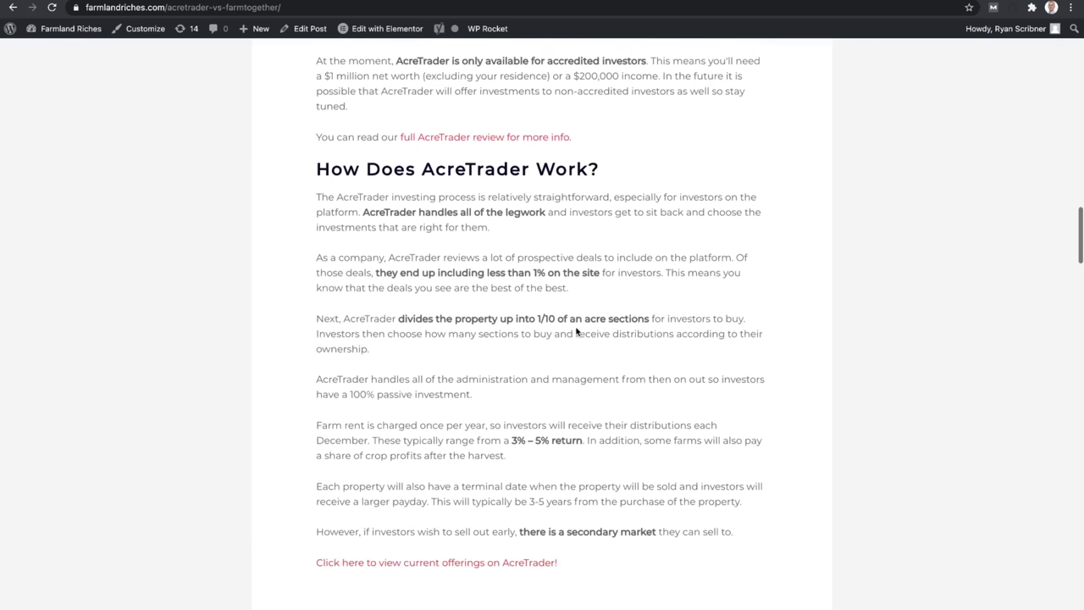
{"action": "scroll", "coordinate": [576, 331], "scroll_direction": "up", "scroll_amount": 10}
{"action": "scroll", "coordinate": [576, 328], "scroll_direction": "up", "scroll_amount": 6}
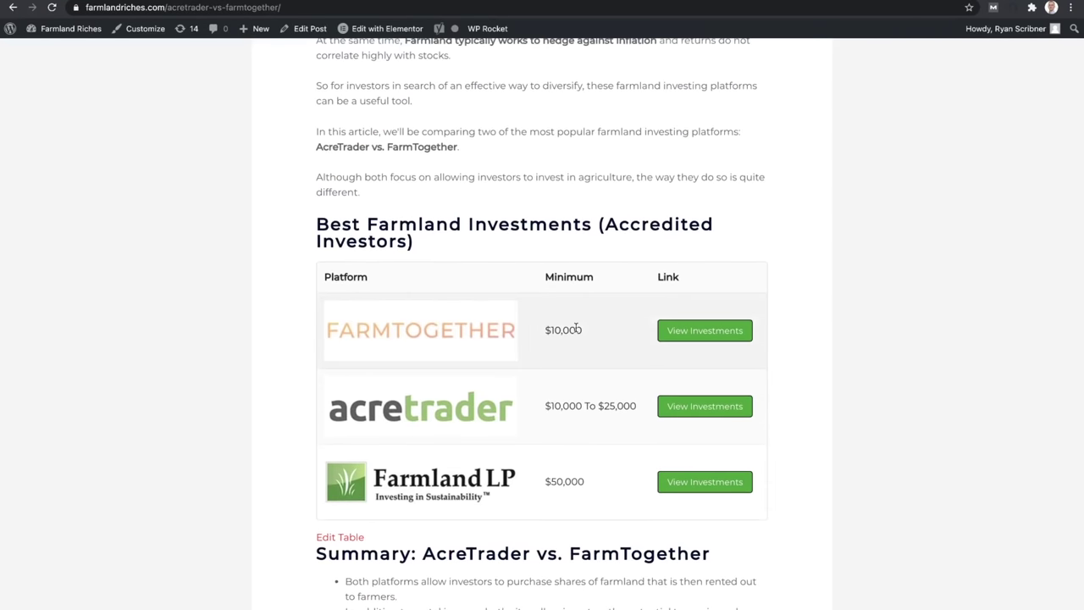
{"action": "scroll", "coordinate": [576, 329], "scroll_direction": "down", "scroll_amount": 2}
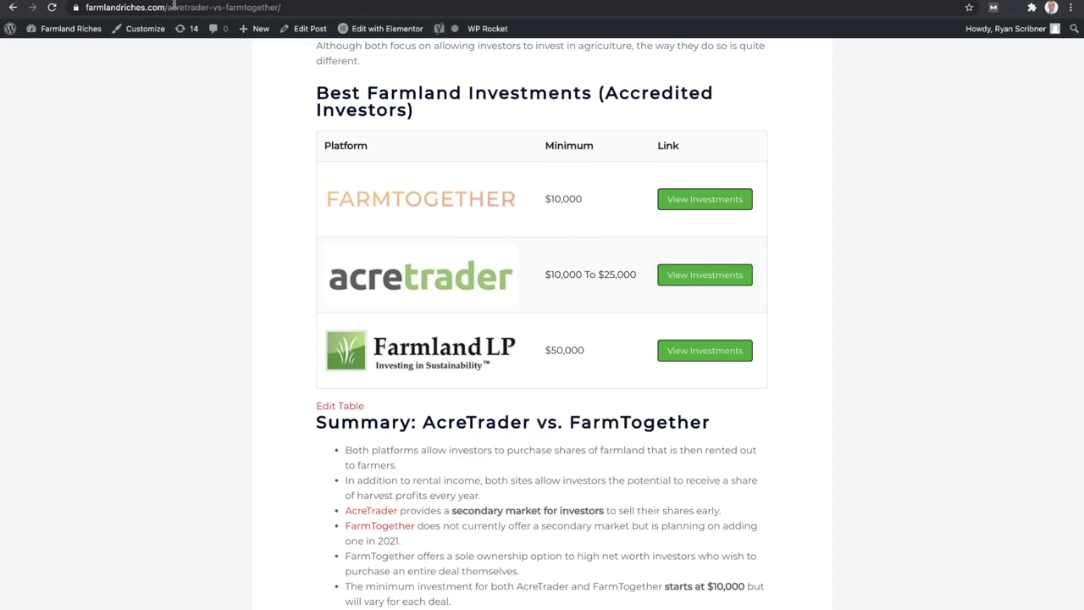
Follow the AcreTrader investments link in the table and check the text links to current offerings below the summary
{"action": "left_click", "coordinate": [716, 277]}
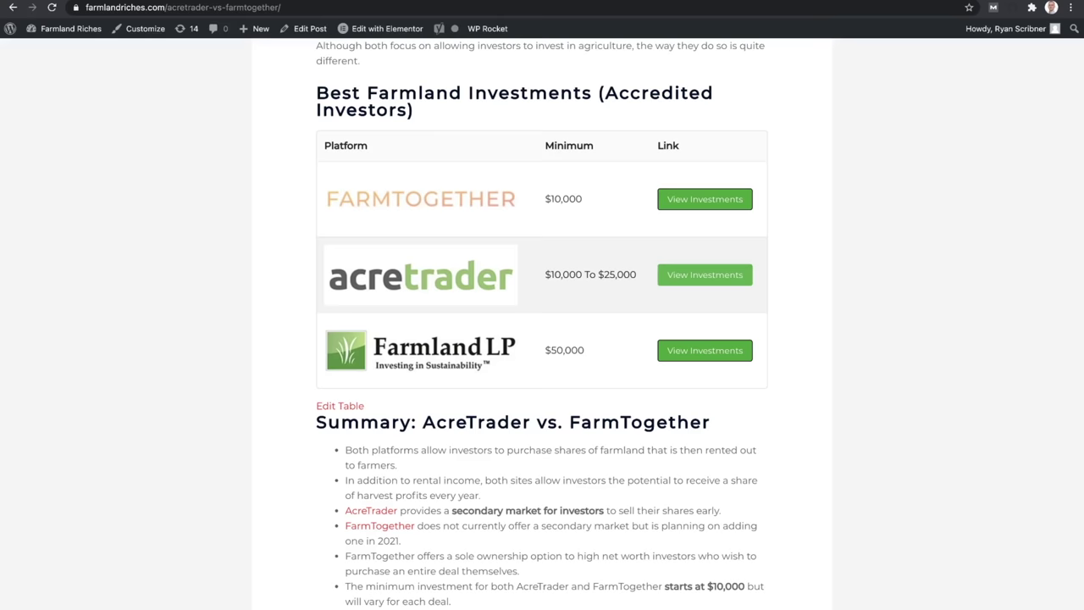
{"action": "scroll", "coordinate": [363, 431], "scroll_direction": "down", "scroll_amount": 5}
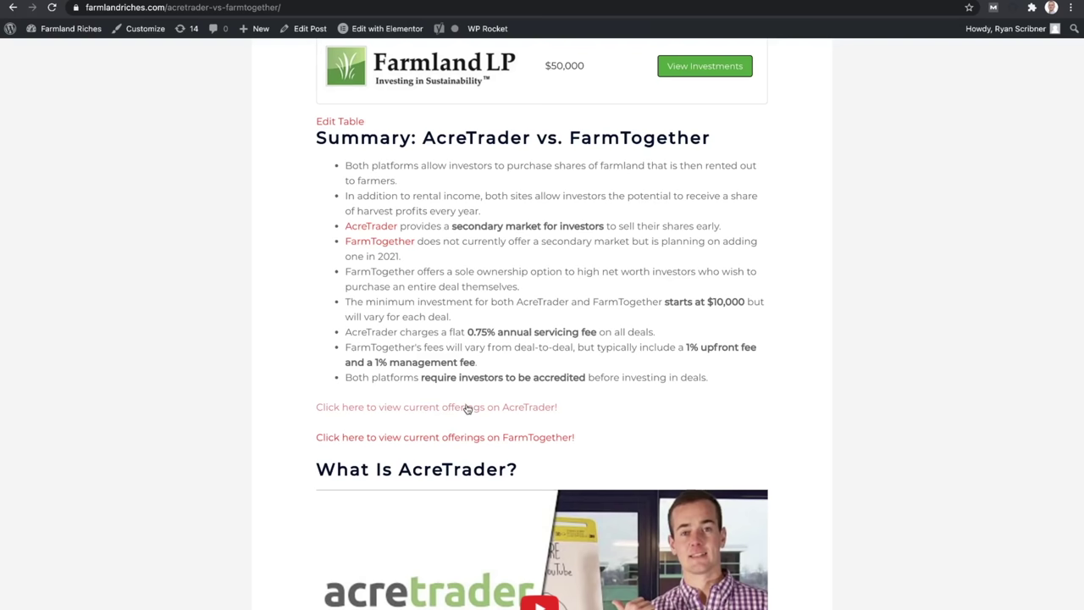
{"action": "scroll", "coordinate": [467, 410], "scroll_direction": "up", "scroll_amount": 20}
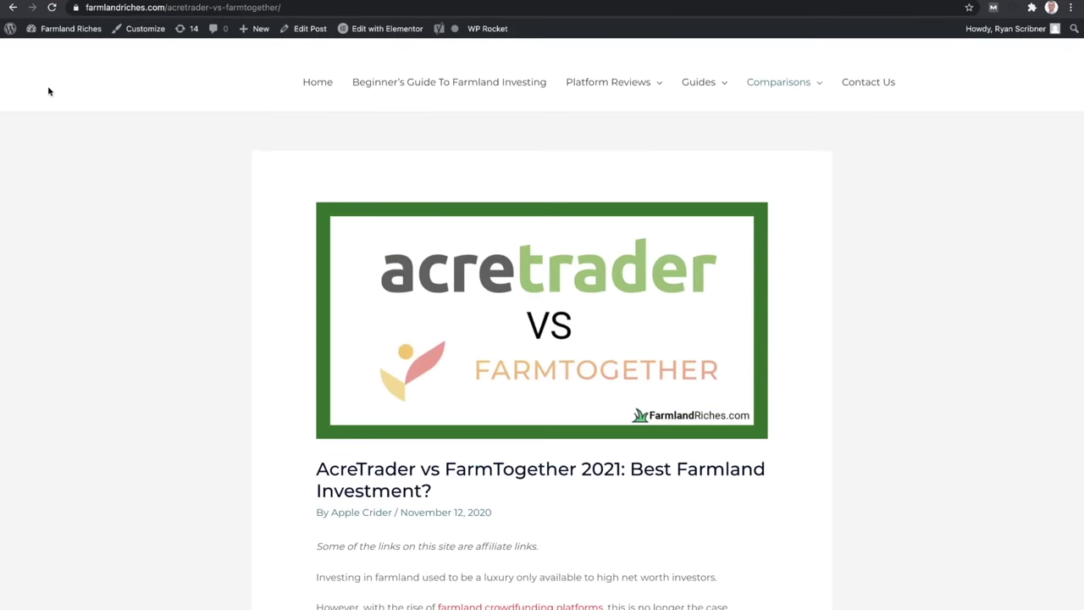
Open the Farmland Riches dashboard and view the full list of its Pretty Links
{"action": "left_click", "coordinate": [73, 31]}
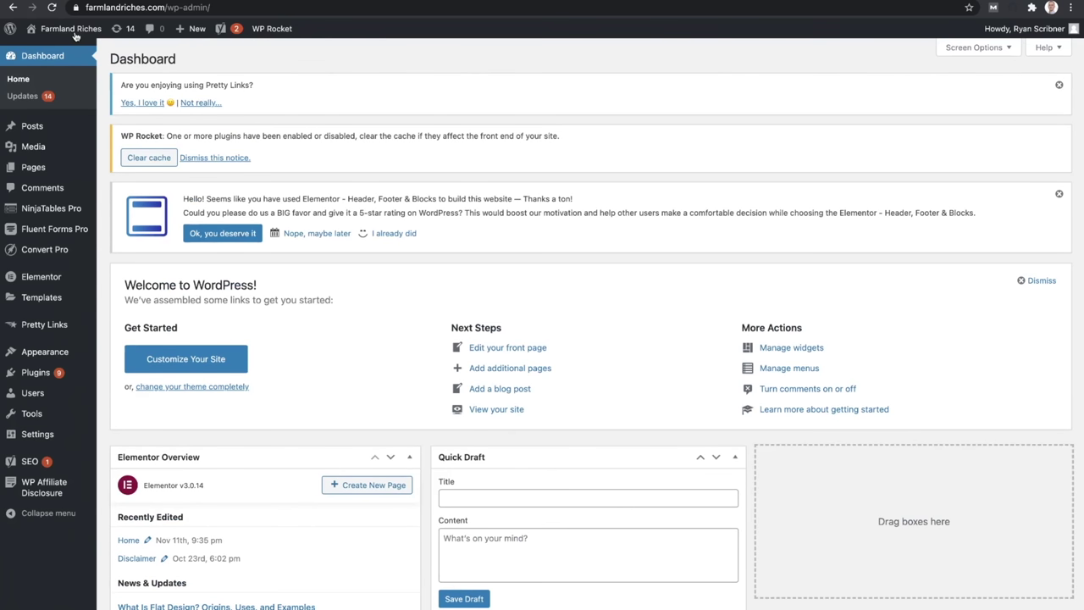
{"action": "left_click", "coordinate": [34, 324]}
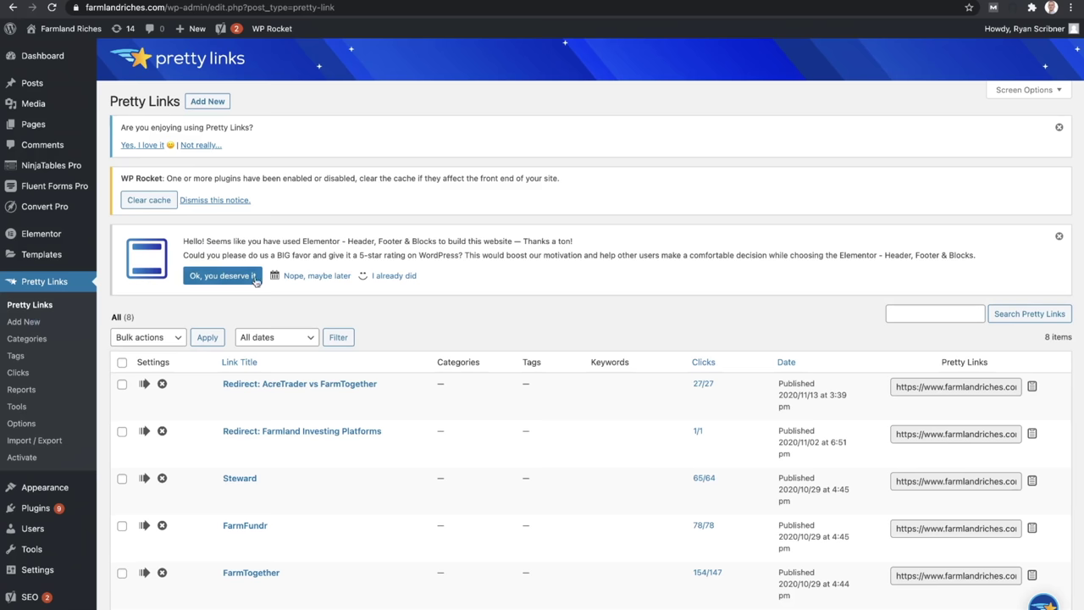
{"action": "scroll", "coordinate": [317, 245], "scroll_direction": "down", "scroll_amount": 5}
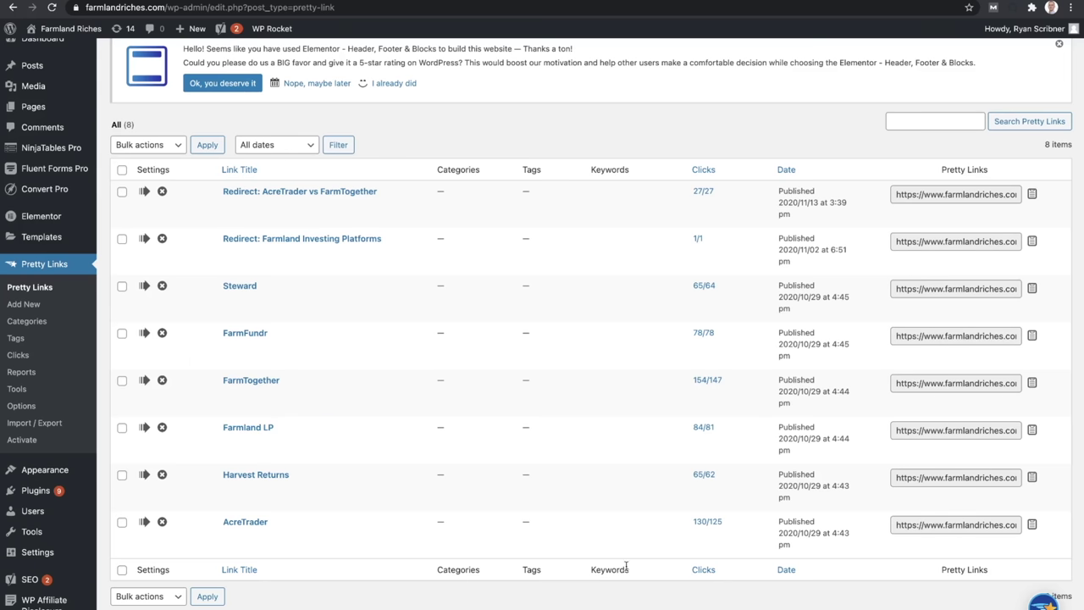
Open the click report of the AcreTrader link and inspect daily clicks on its chart
{"action": "mouse_move", "coordinate": [710, 524]}
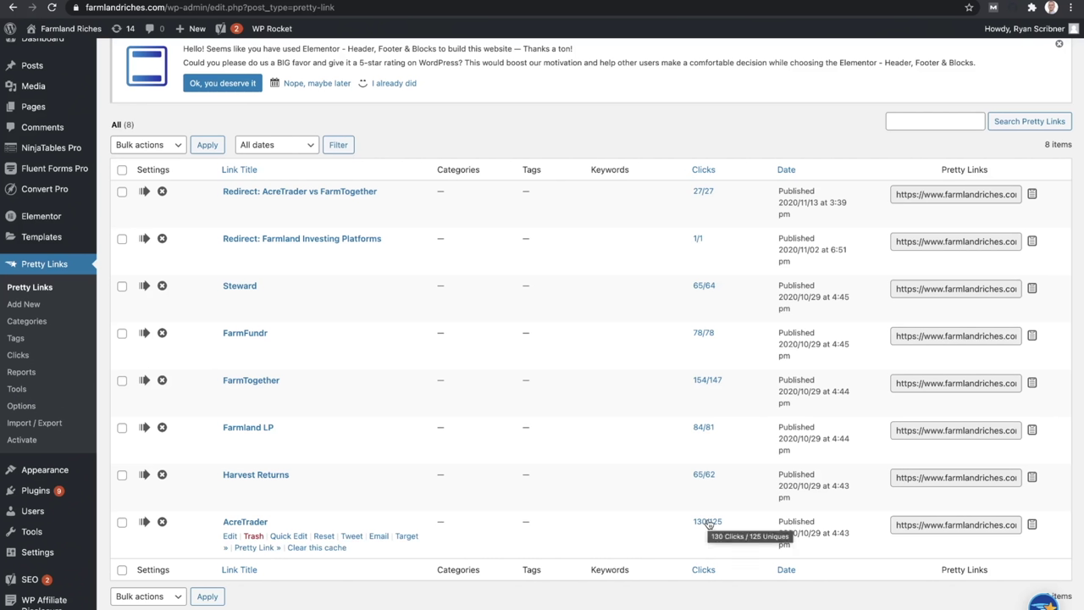
{"action": "left_click", "coordinate": [708, 522]}
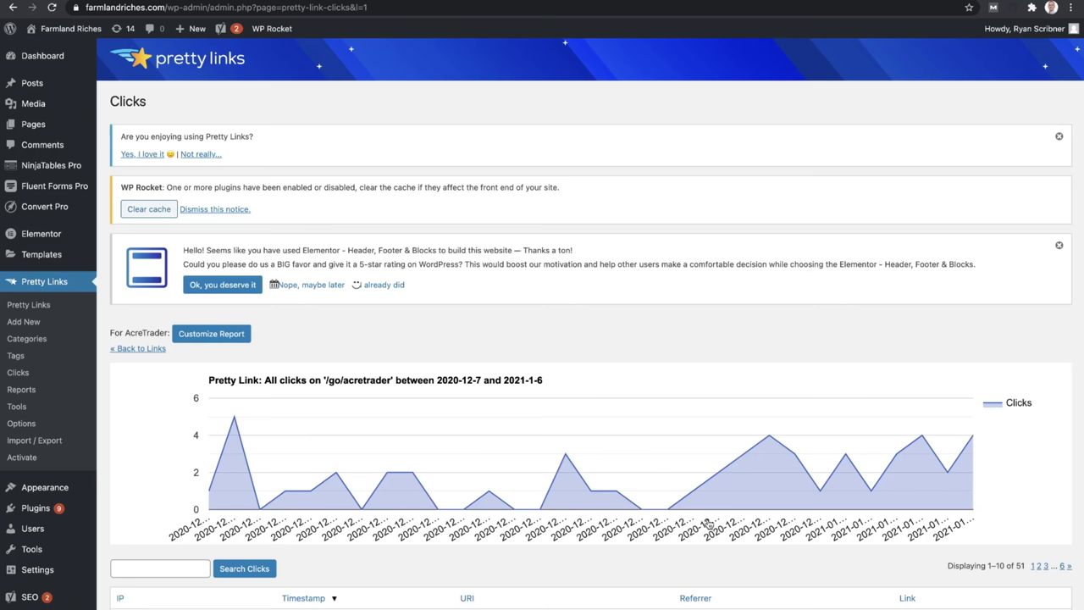
{"action": "scroll", "coordinate": [708, 523], "scroll_direction": "down", "scroll_amount": 1}
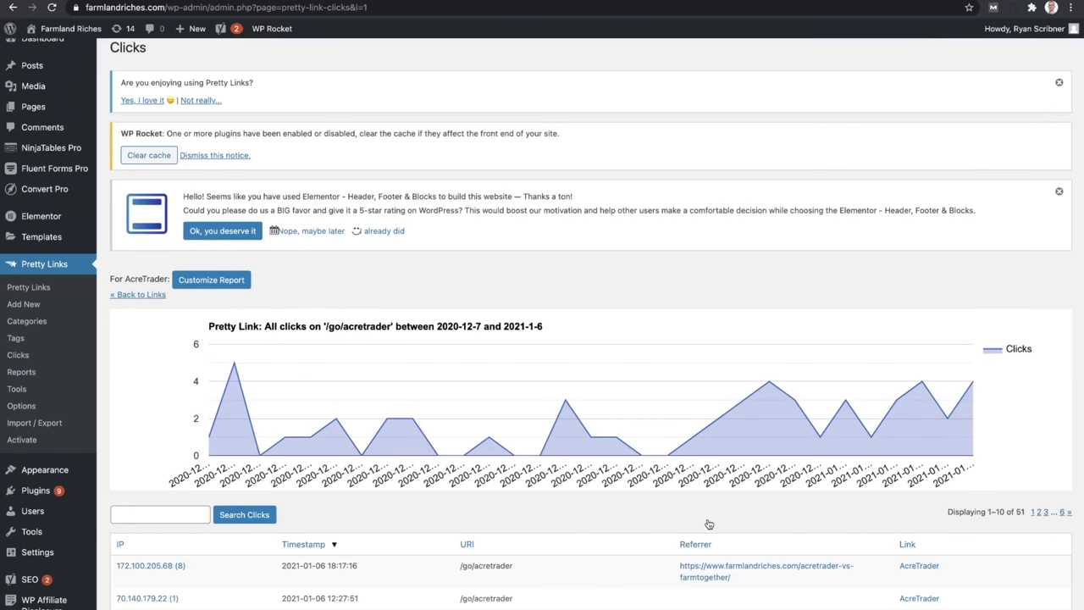
{"action": "scroll", "coordinate": [709, 524], "scroll_direction": "up", "scroll_amount": 1}
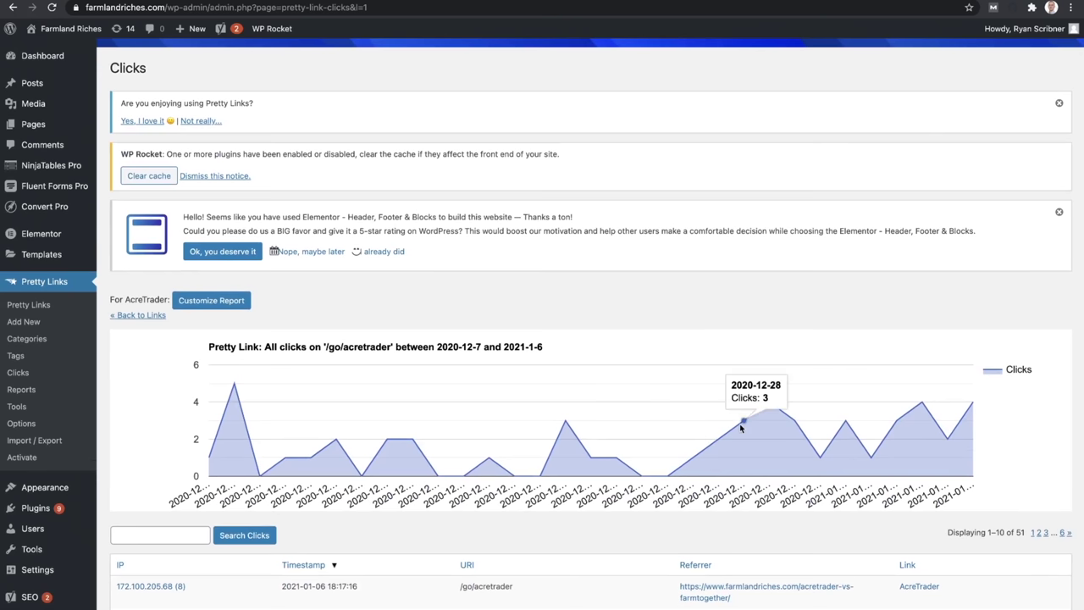
{"action": "mouse_move", "coordinate": [850, 426]}
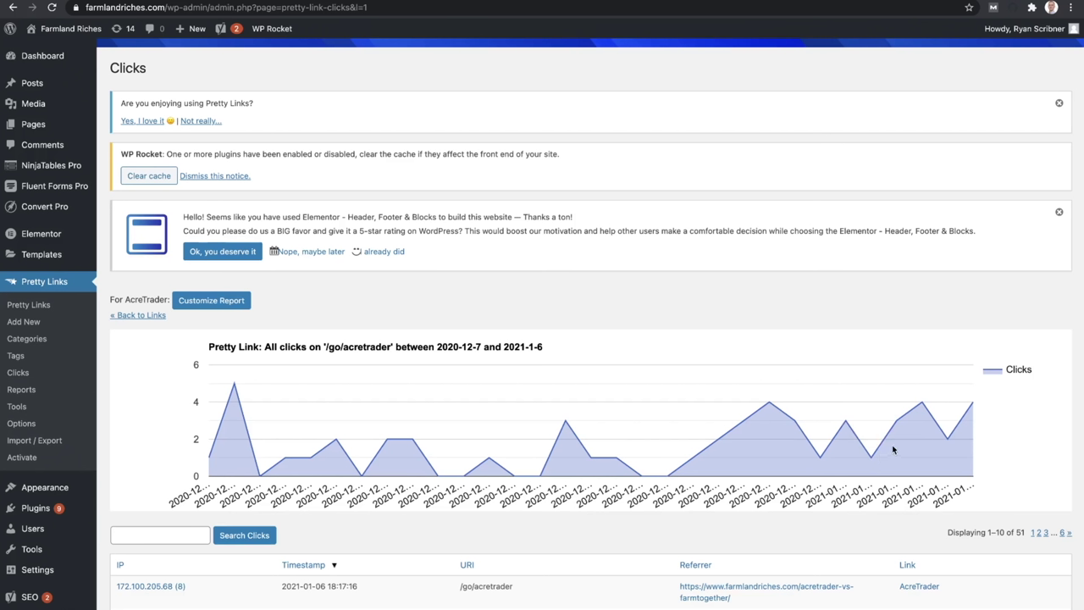
{"action": "mouse_move", "coordinate": [925, 403]}
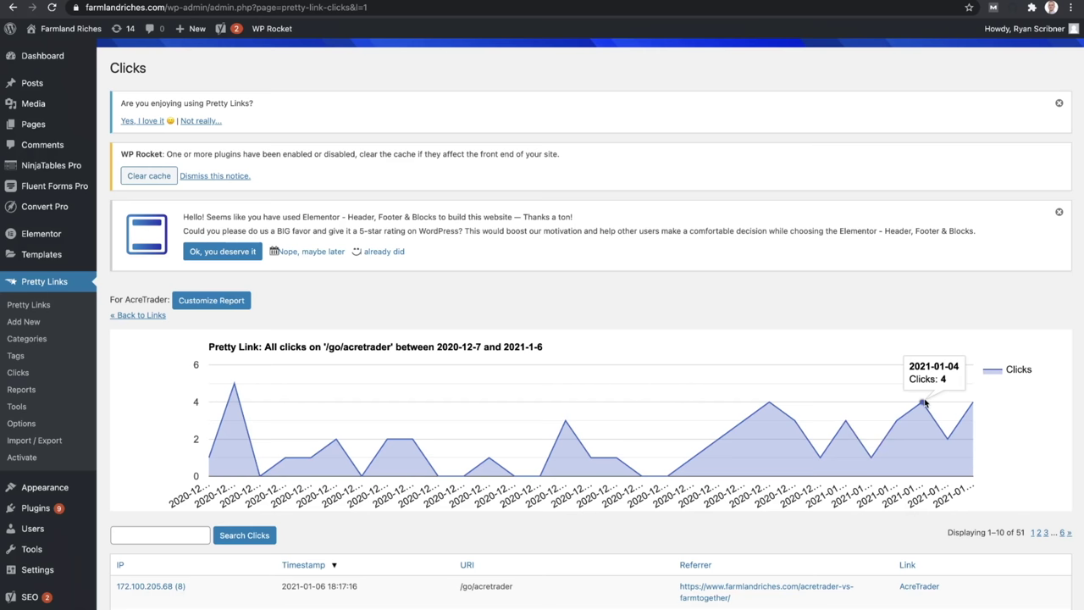
Open the Pretty Links click report for all links and inspect the daily chart and the individual click records
{"action": "left_click", "coordinate": [59, 282]}
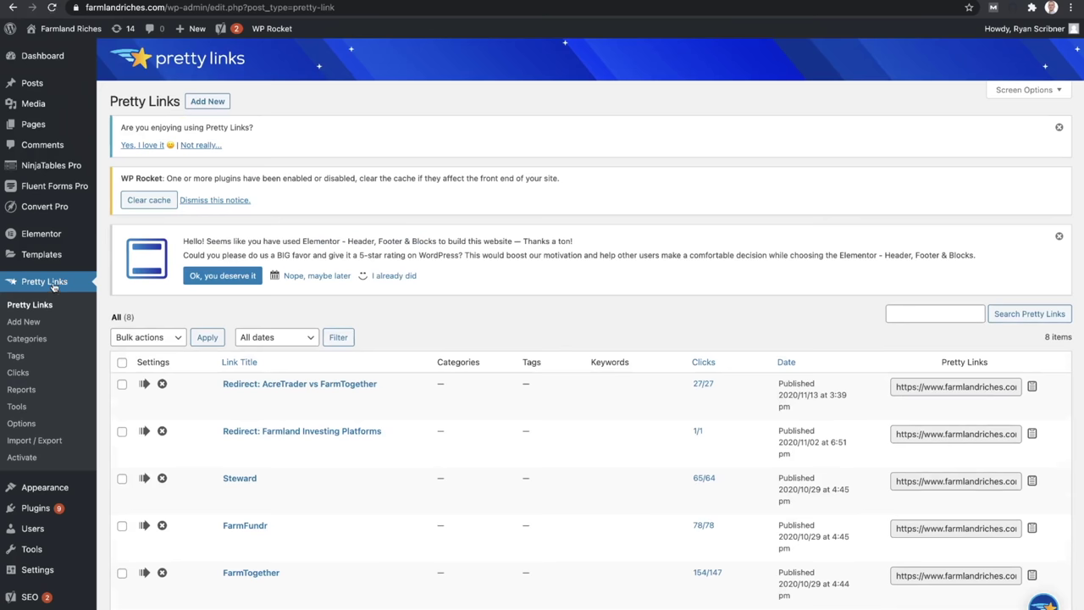
{"action": "left_click", "coordinate": [18, 374]}
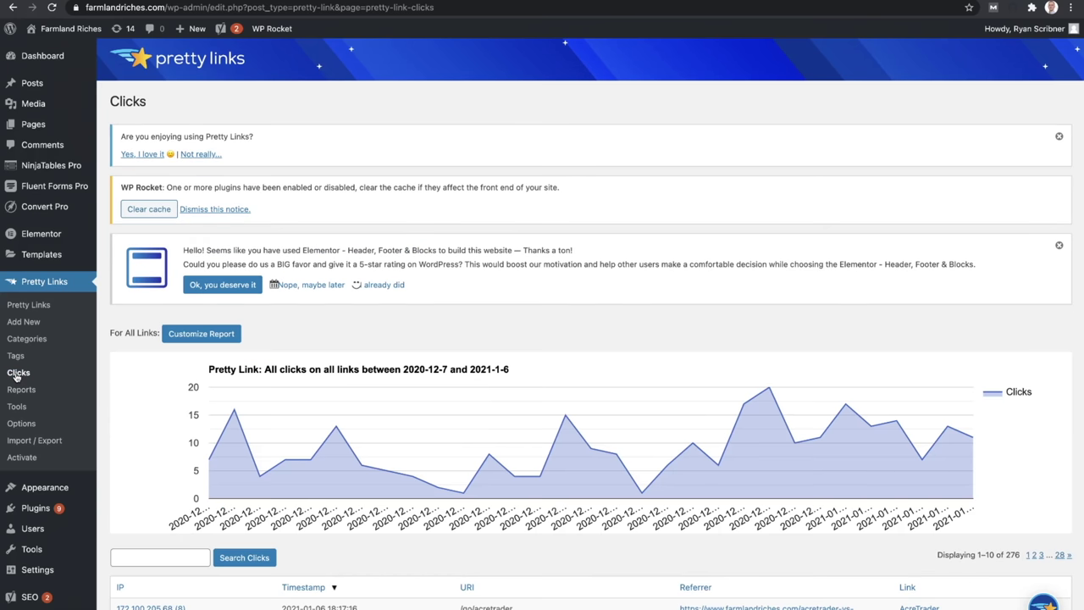
{"action": "scroll", "coordinate": [640, 360], "scroll_direction": "down", "scroll_amount": 5}
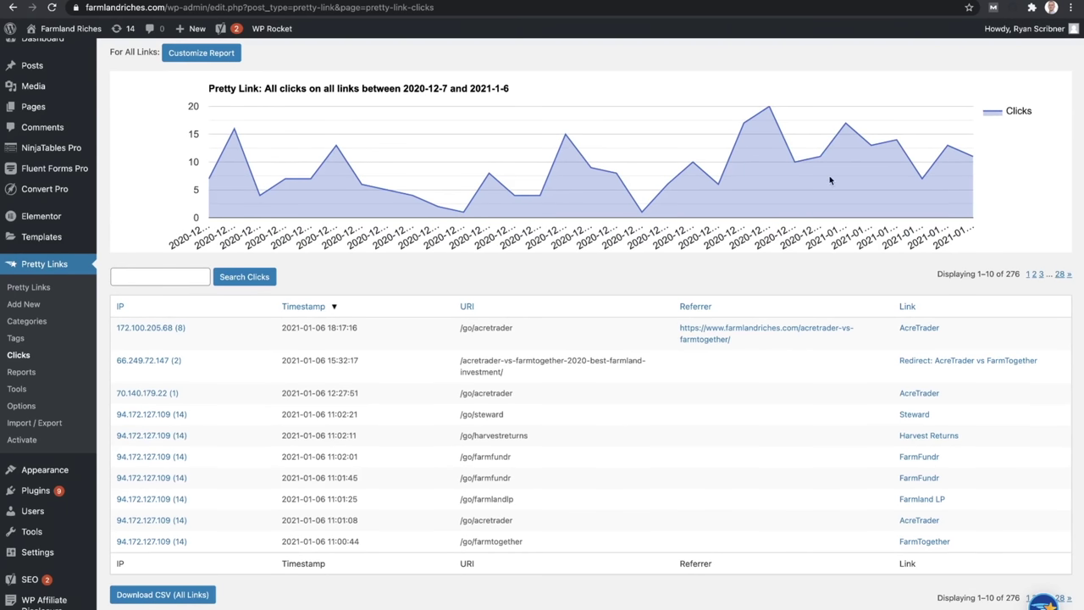
{"action": "scroll", "coordinate": [830, 180], "scroll_direction": "up", "scroll_amount": 1}
{"action": "mouse_move", "coordinate": [789, 227]}
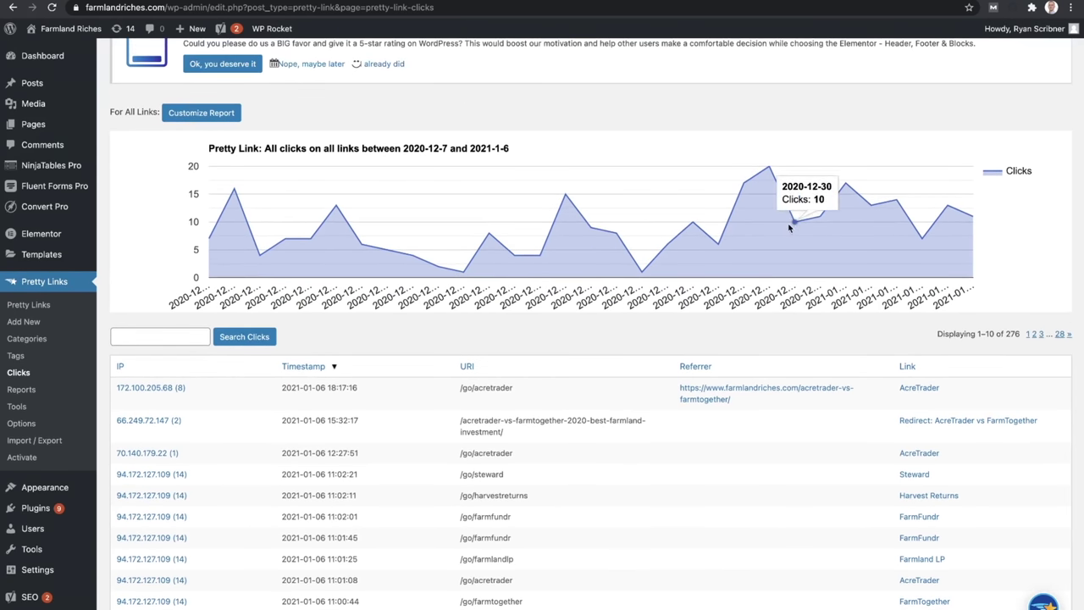
{"action": "mouse_move", "coordinate": [924, 240]}
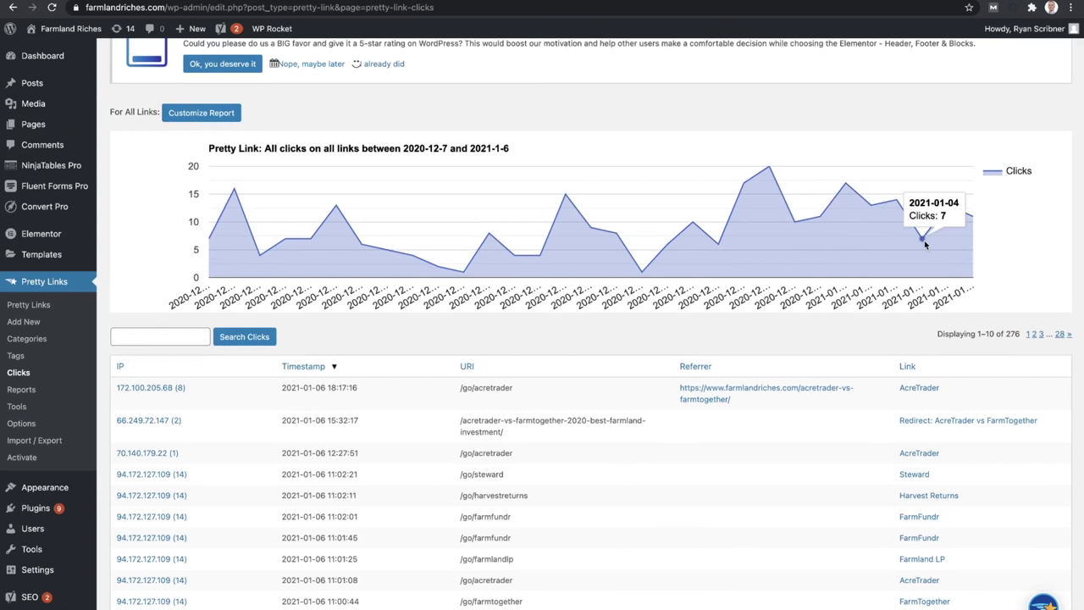
{"action": "mouse_move", "coordinate": [770, 168]}
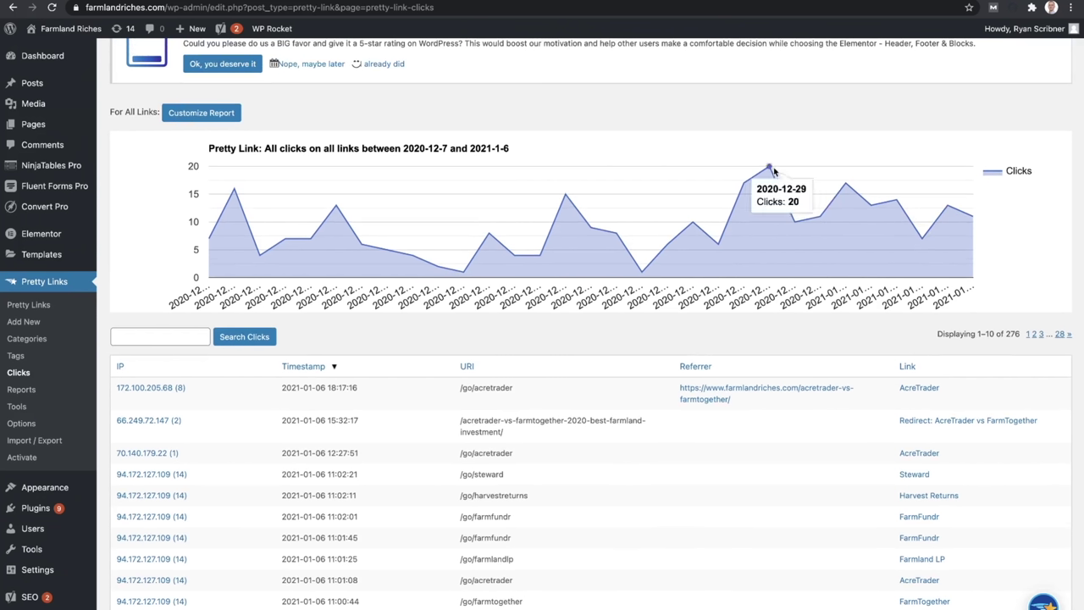
{"action": "mouse_move", "coordinate": [899, 202]}
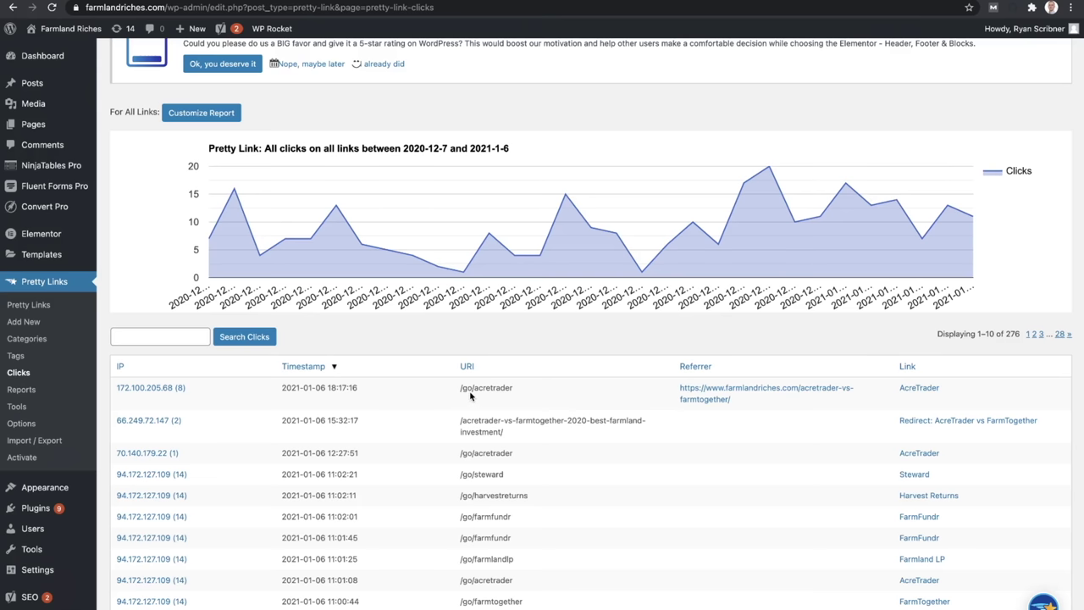
{"action": "scroll", "coordinate": [470, 393], "scroll_direction": "down", "scroll_amount": 2}
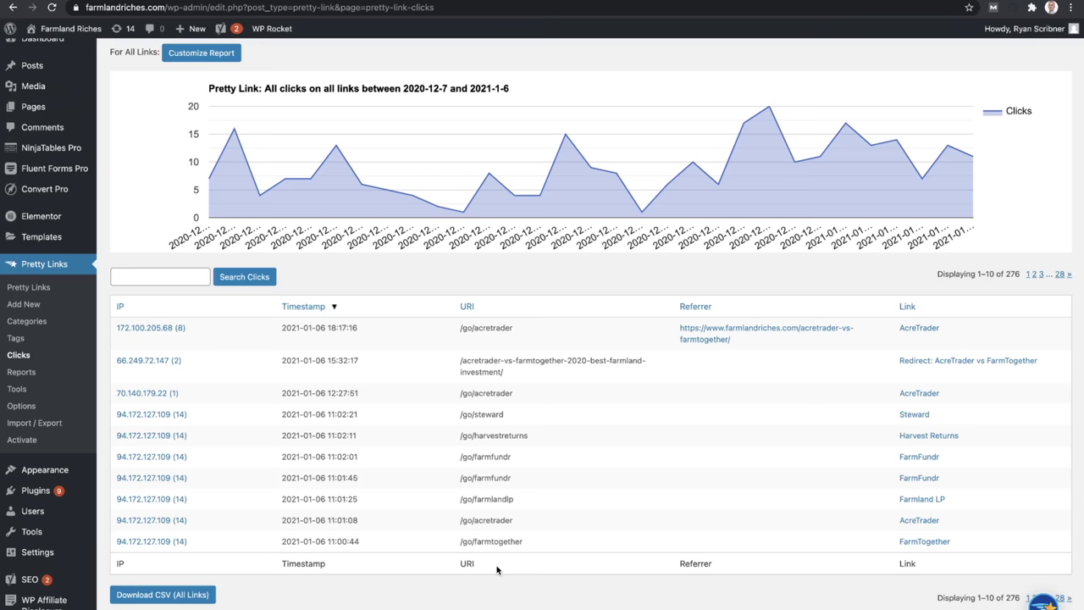
Open the AcreTrader pretty link for editing and select its entire target URL
{"action": "left_click", "coordinate": [50, 266]}
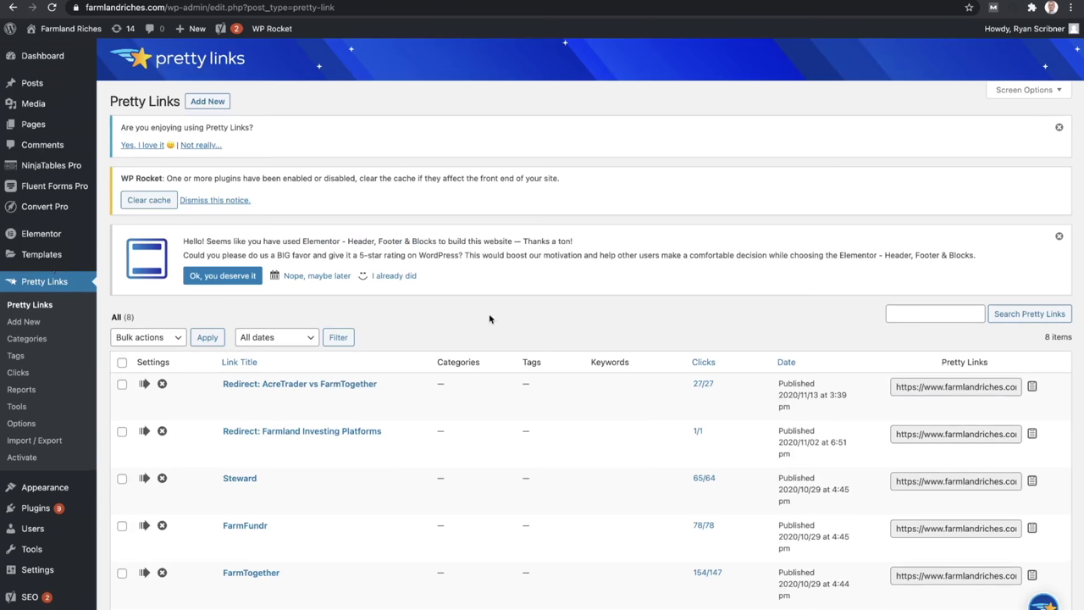
{"action": "scroll", "coordinate": [492, 345], "scroll_direction": "down", "scroll_amount": 5}
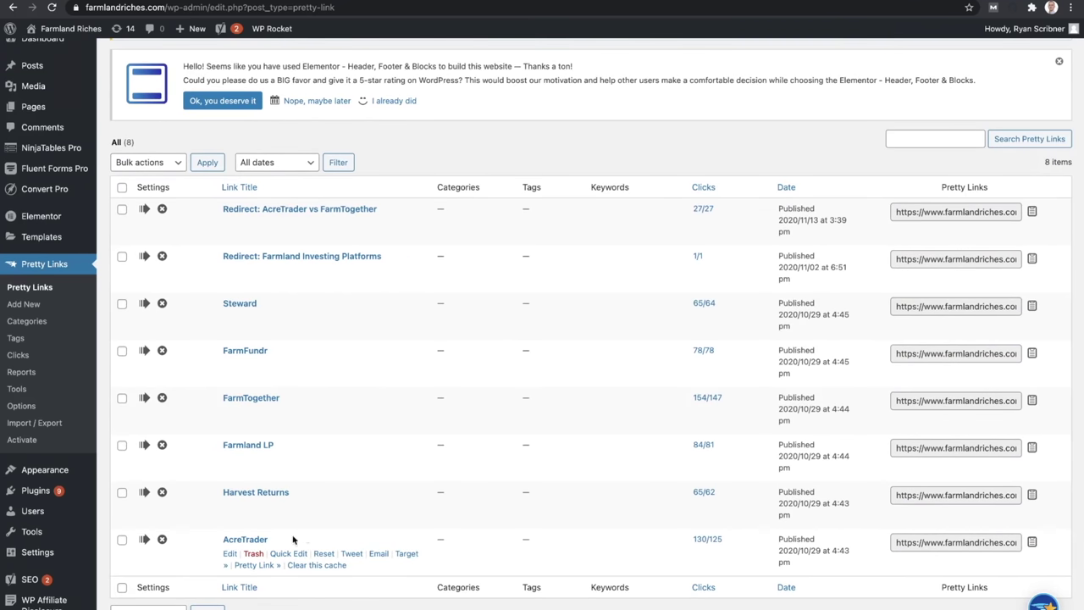
{"action": "left_click", "coordinate": [247, 540]}
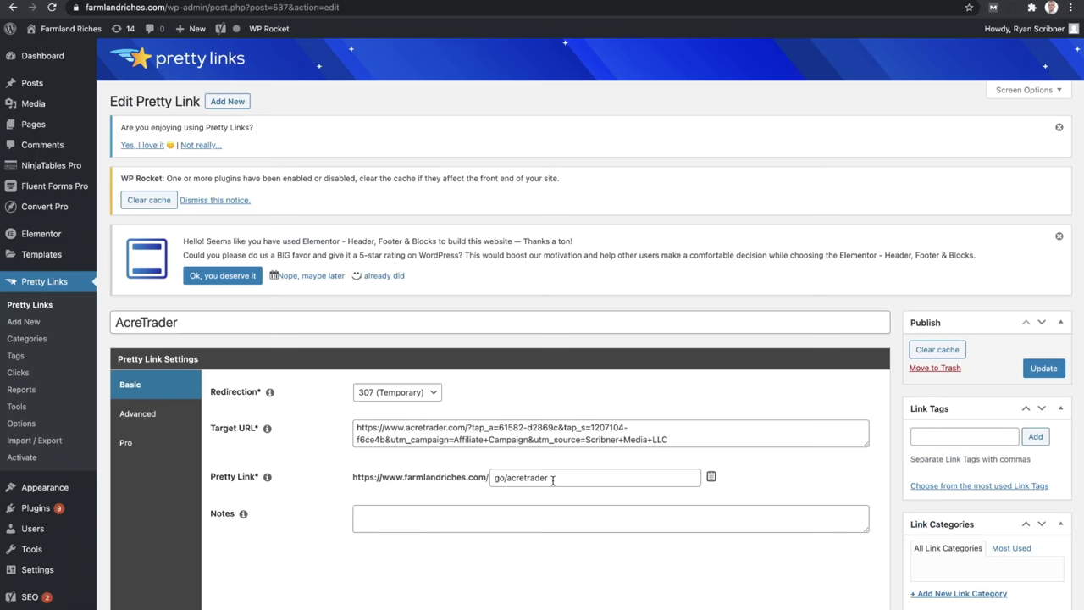
{"action": "left_click", "coordinate": [477, 429]}
{"action": "key", "text": "ctrl+a"}
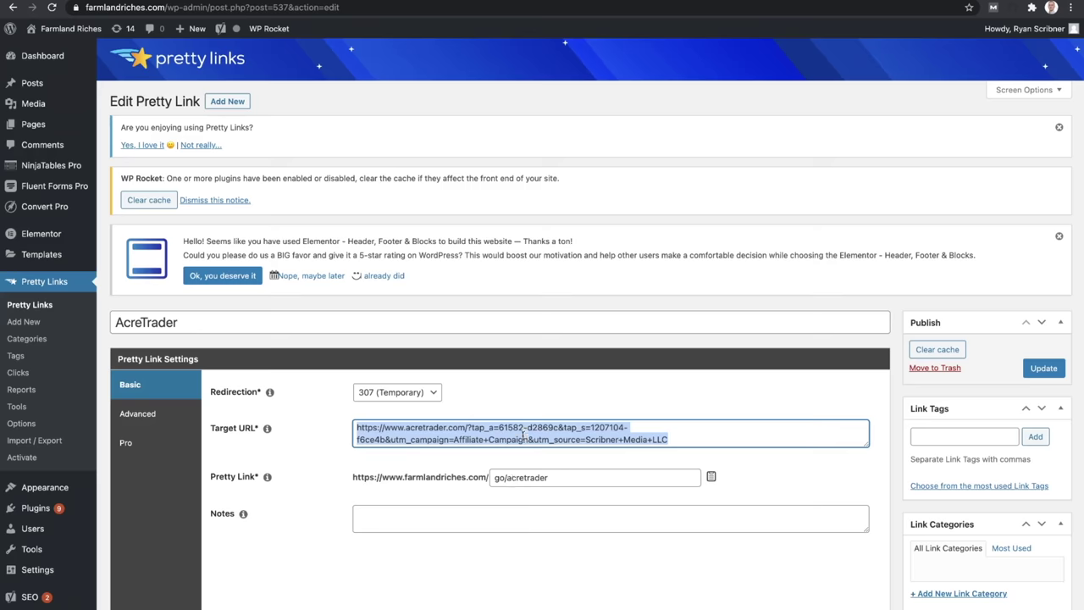
Open the Steward pretty link for editing and select its entire target URL
{"action": "left_click", "coordinate": [44, 285]}
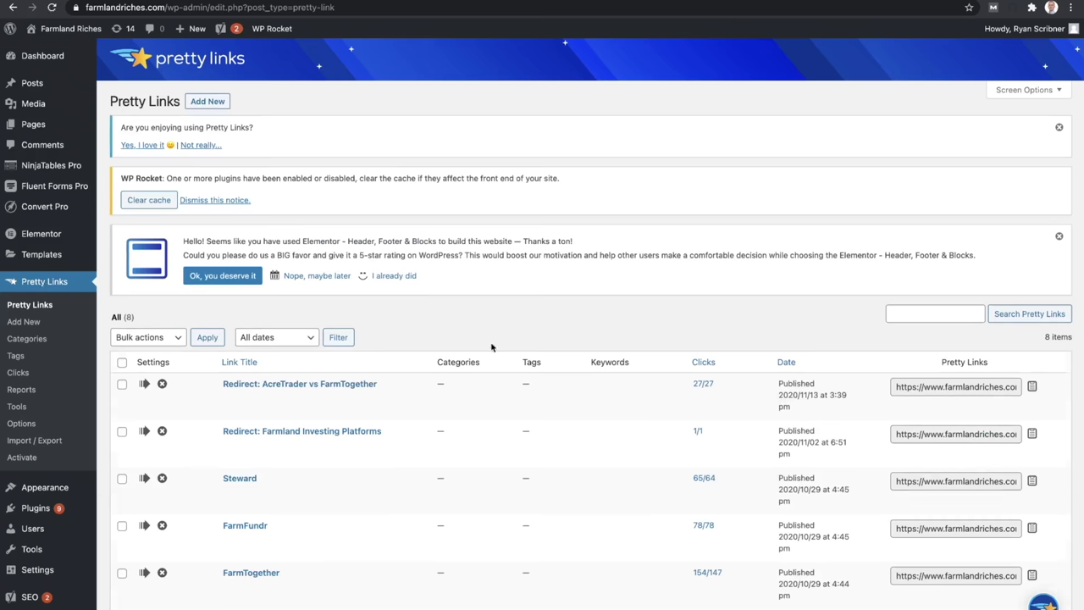
{"action": "scroll", "coordinate": [492, 347], "scroll_direction": "down", "scroll_amount": 2}
{"action": "scroll", "coordinate": [491, 347], "scroll_direction": "down", "scroll_amount": 1}
{"action": "left_click", "coordinate": [247, 285]}
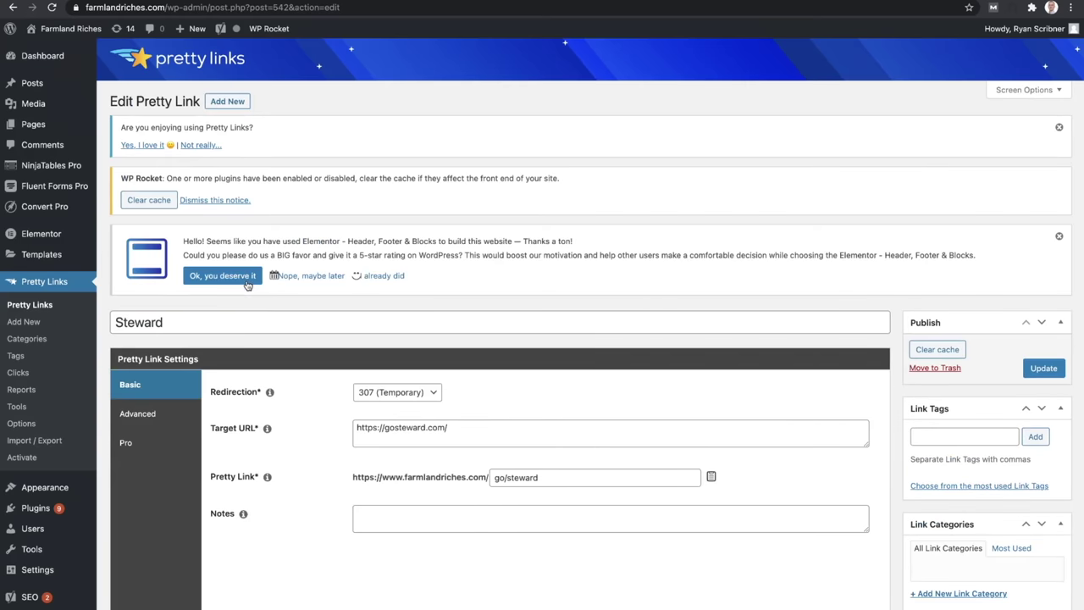
{"action": "left_click", "coordinate": [430, 436]}
{"action": "key", "text": "ctrl+a"}
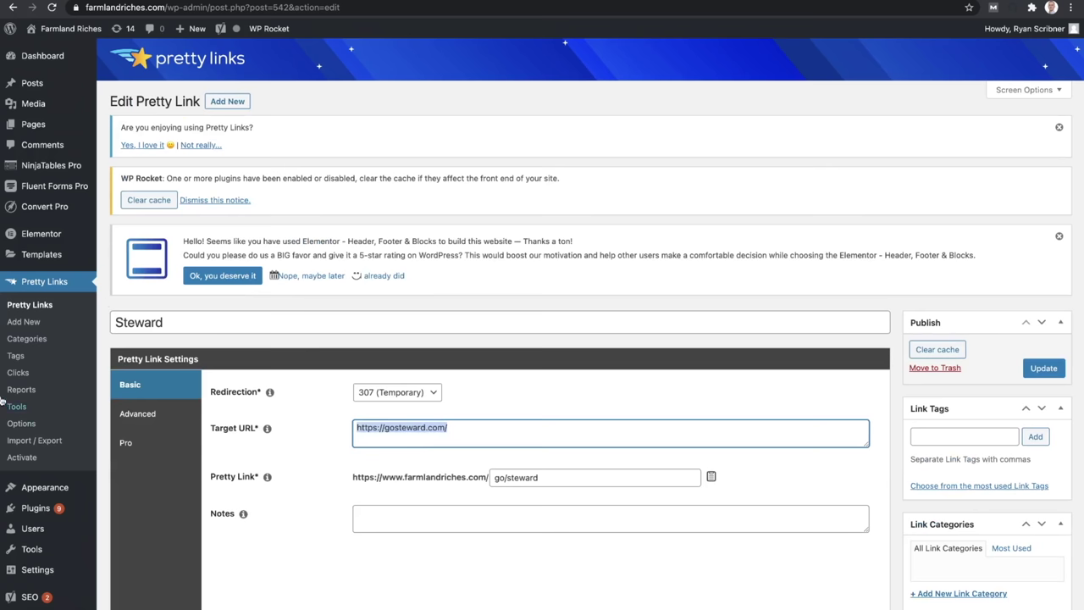
Return to the list of pretty links, open the click report of the Steward link and inspect its chart and click records
{"action": "left_click", "coordinate": [34, 285]}
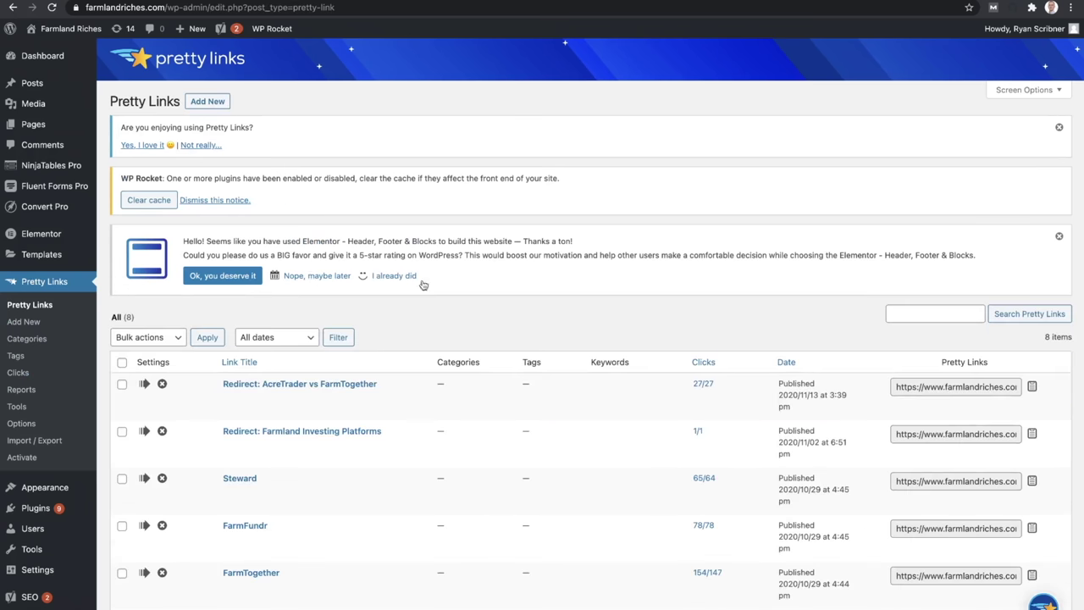
{"action": "scroll", "coordinate": [488, 274], "scroll_direction": "down", "scroll_amount": 3}
{"action": "mouse_move", "coordinate": [488, 274]}
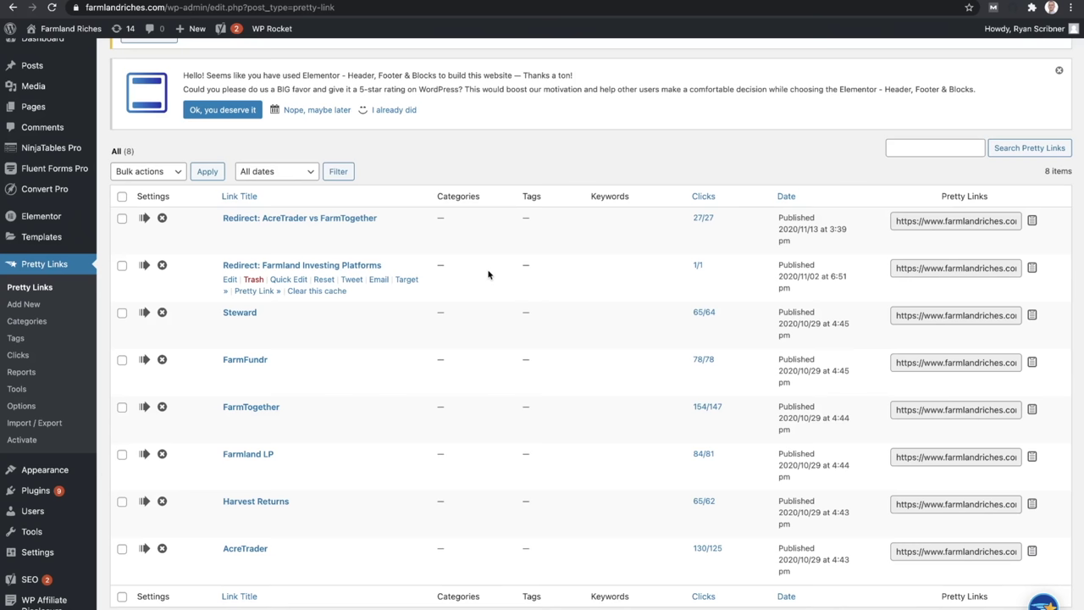
{"action": "left_click", "coordinate": [712, 313]}
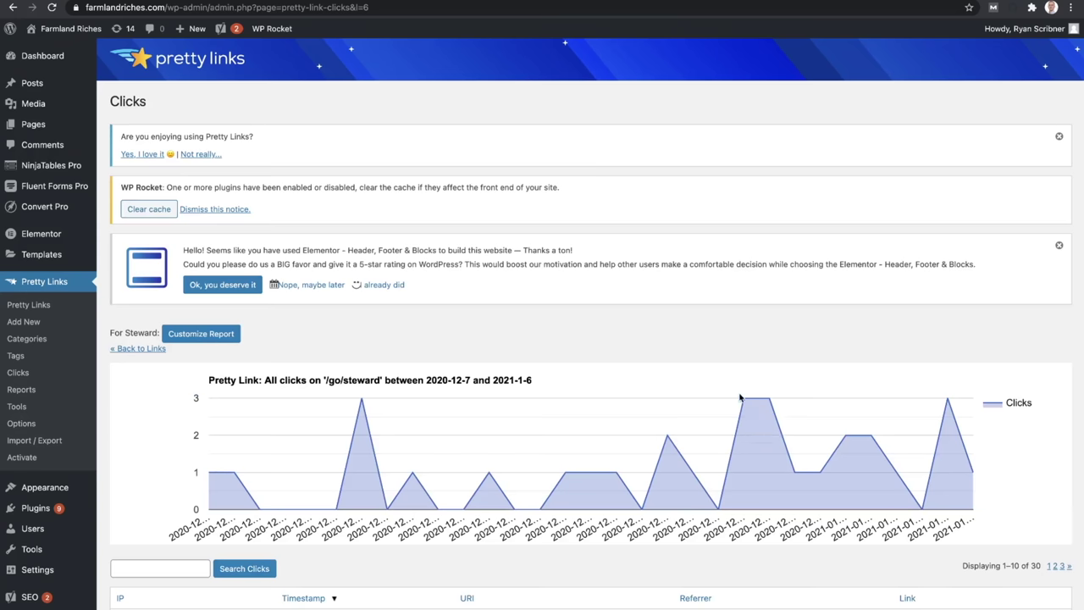
{"action": "mouse_move", "coordinate": [871, 444]}
{"action": "scroll", "coordinate": [871, 444], "scroll_direction": "down", "scroll_amount": 5}
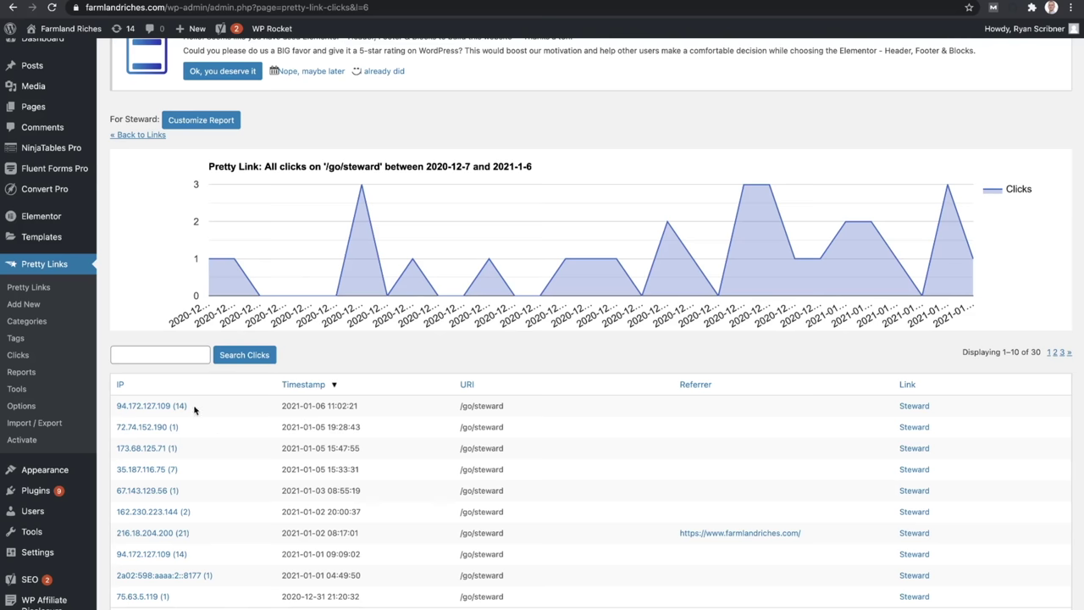
Start a new pretty link titled "Fundrise" and set its slug to go/fundrise
{"action": "left_click", "coordinate": [43, 293]}
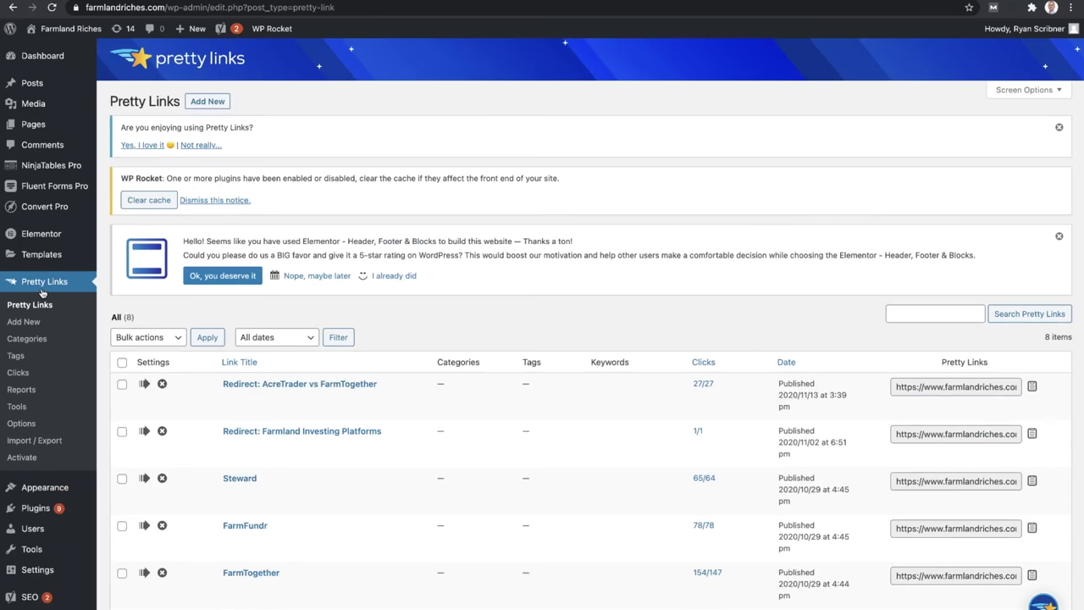
{"action": "left_click", "coordinate": [205, 101]}
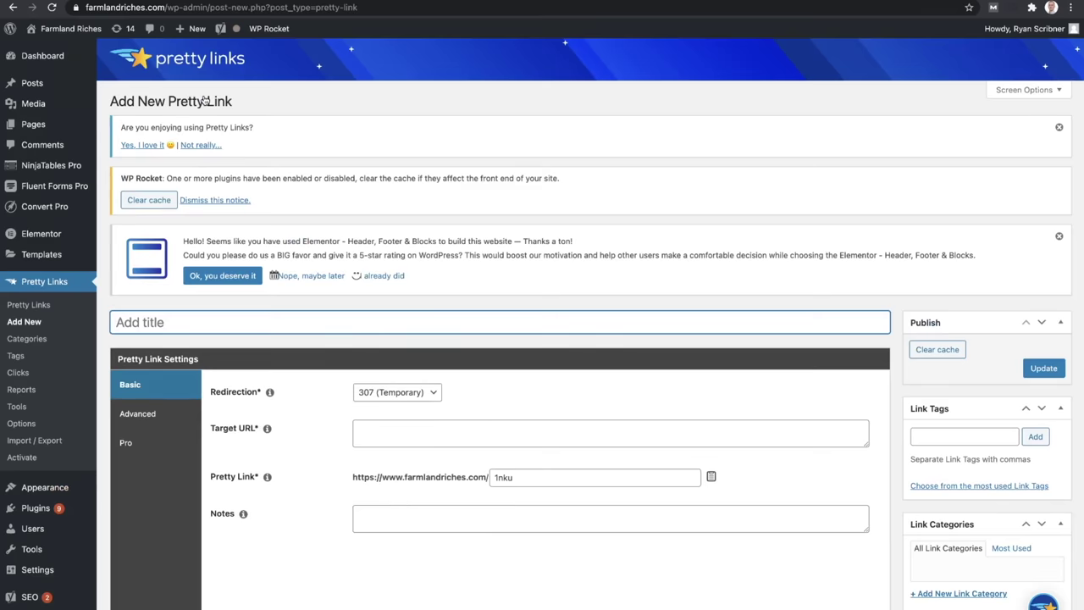
{"action": "type", "text": "Fundrise"}
{"action": "scroll", "coordinate": [560, 491], "scroll_direction": "down", "scroll_amount": 3}
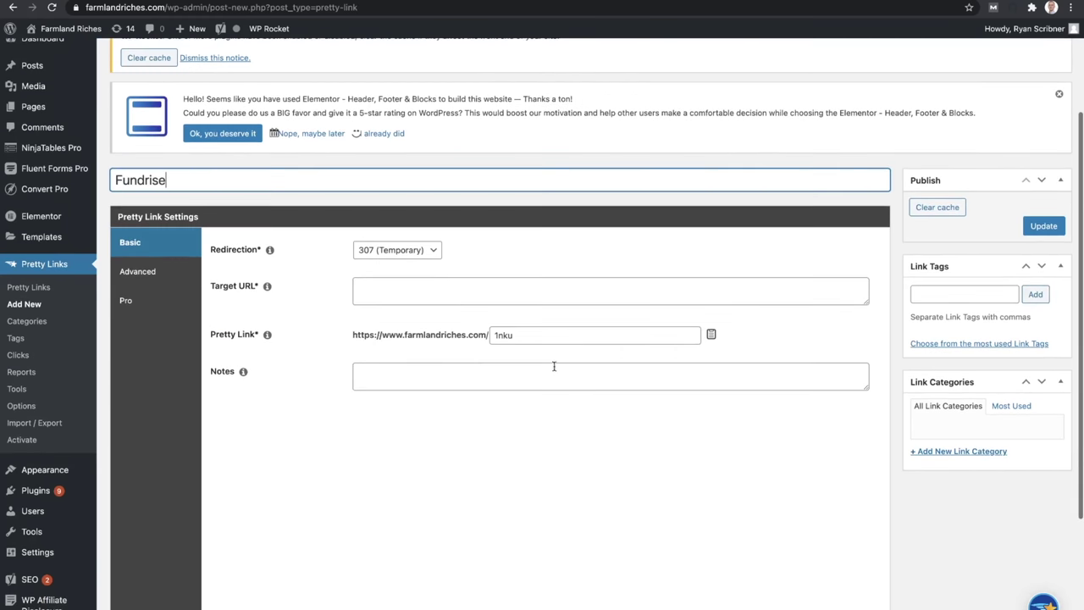
{"action": "double_click", "coordinate": [539, 336]}
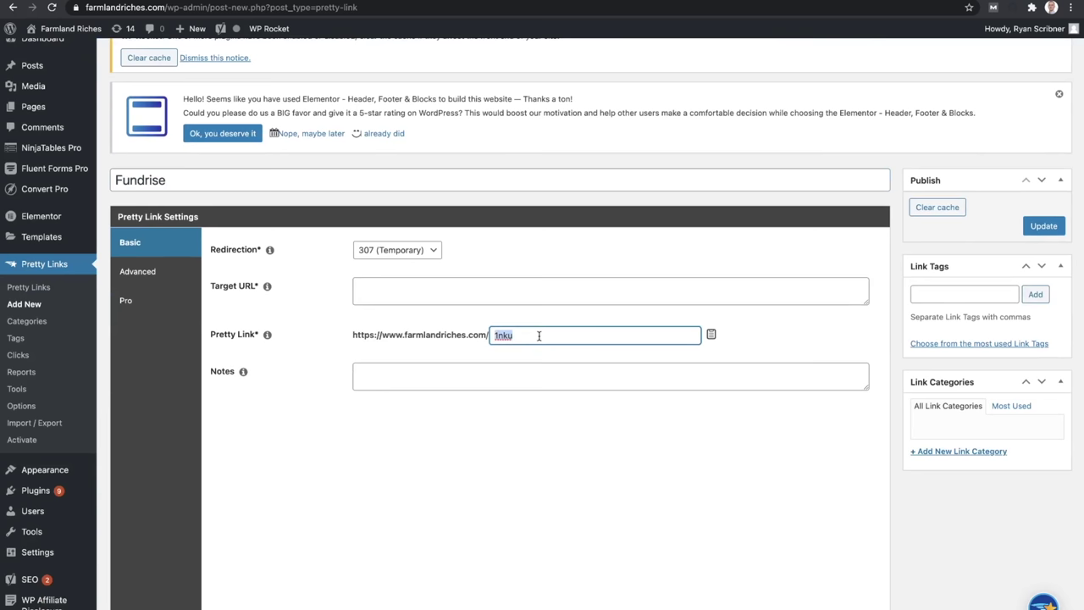
{"action": "key", "text": "BackSpace"}
{"action": "type", "text": "go"}
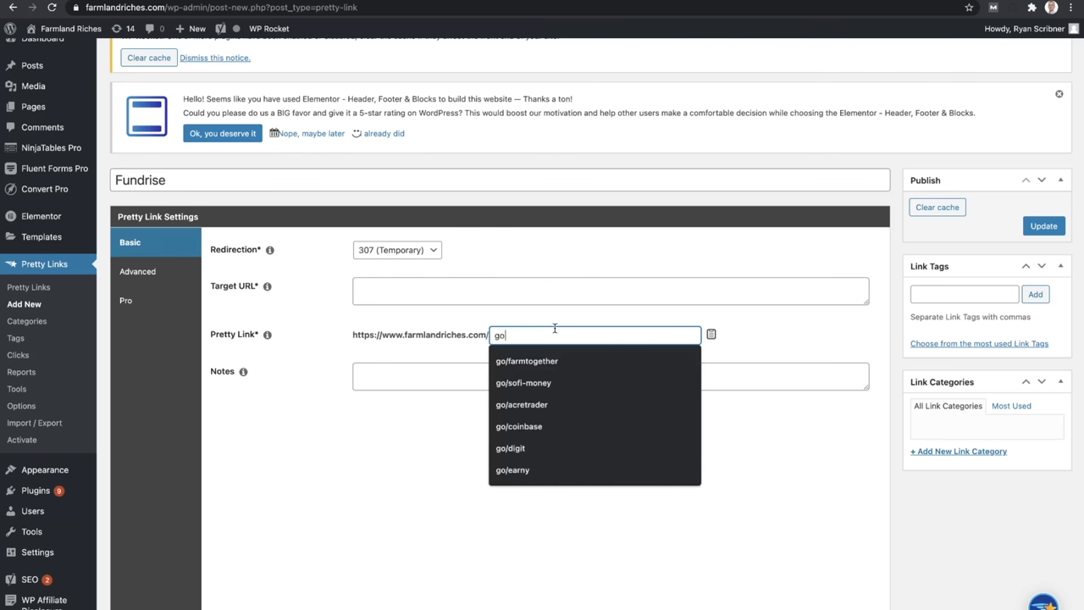
{"action": "type", "text": "/fu"}
{"action": "key", "text": "BackSpace"}
{"action": "key", "text": "BackSpace"}
{"action": "type", "text": "fundrise"}
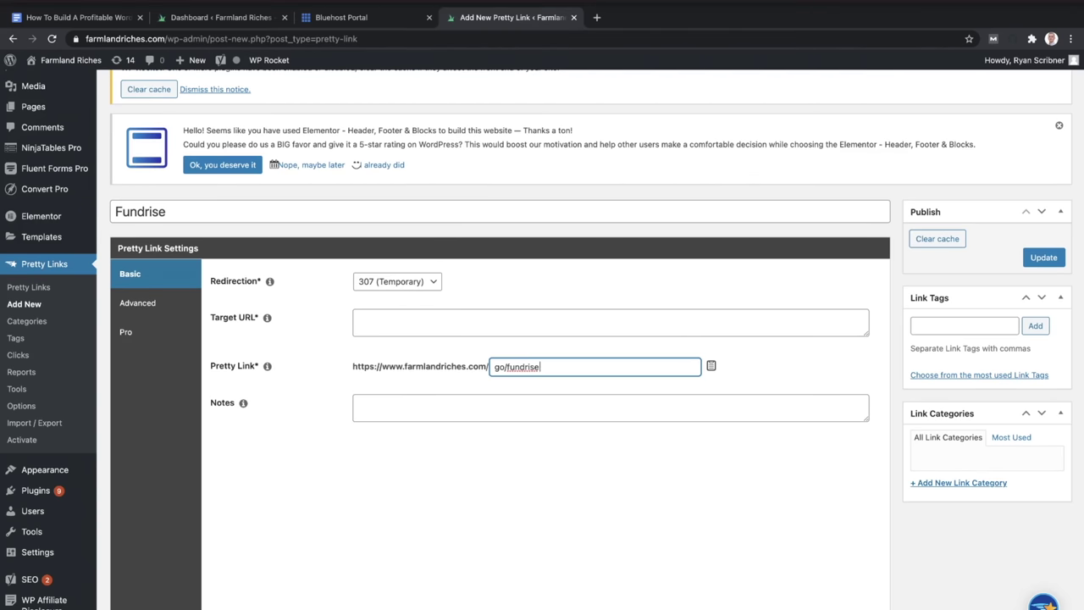
Open fundrise.com in a new browser tab and copy its address
{"action": "left_click", "coordinate": [593, 18]}
{"action": "type", "text": "fundrise.com"}
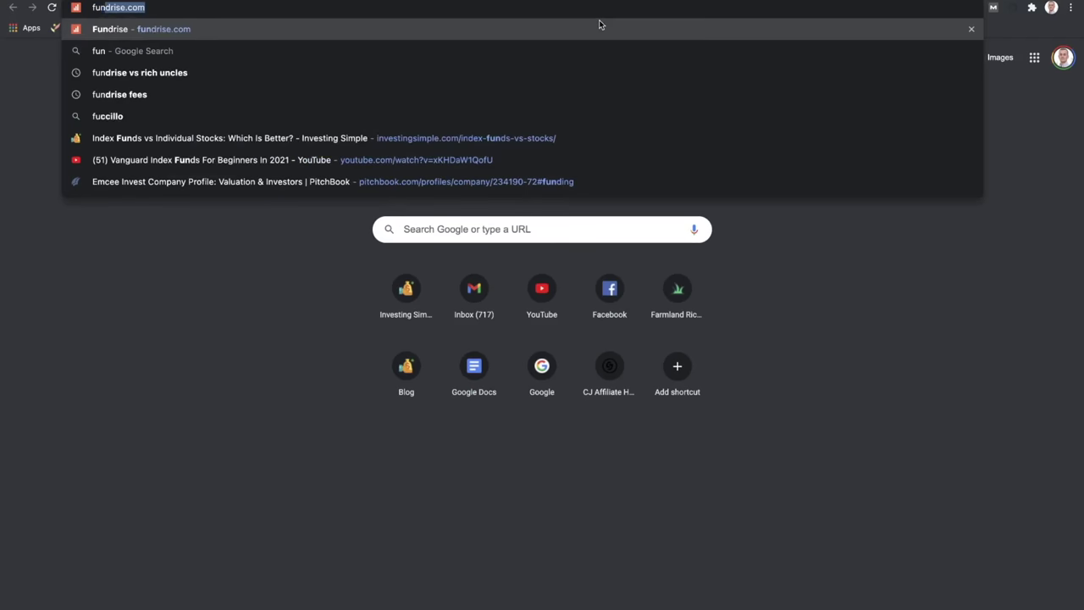
{"action": "key", "text": "Return"}
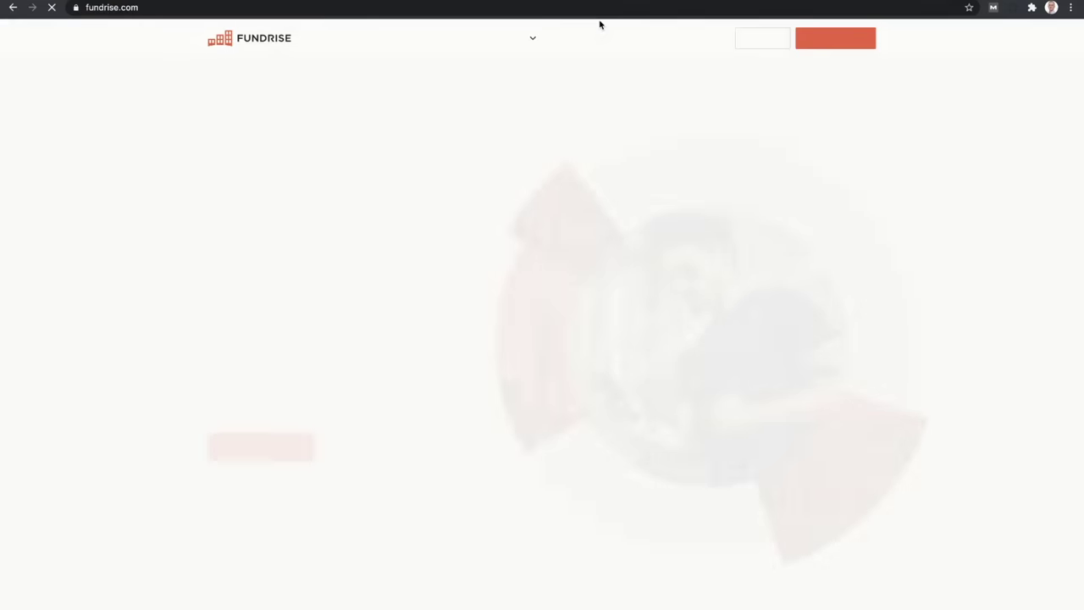
{"action": "left_click", "coordinate": [428, 9]}
{"action": "key", "text": "ctrl+c"}
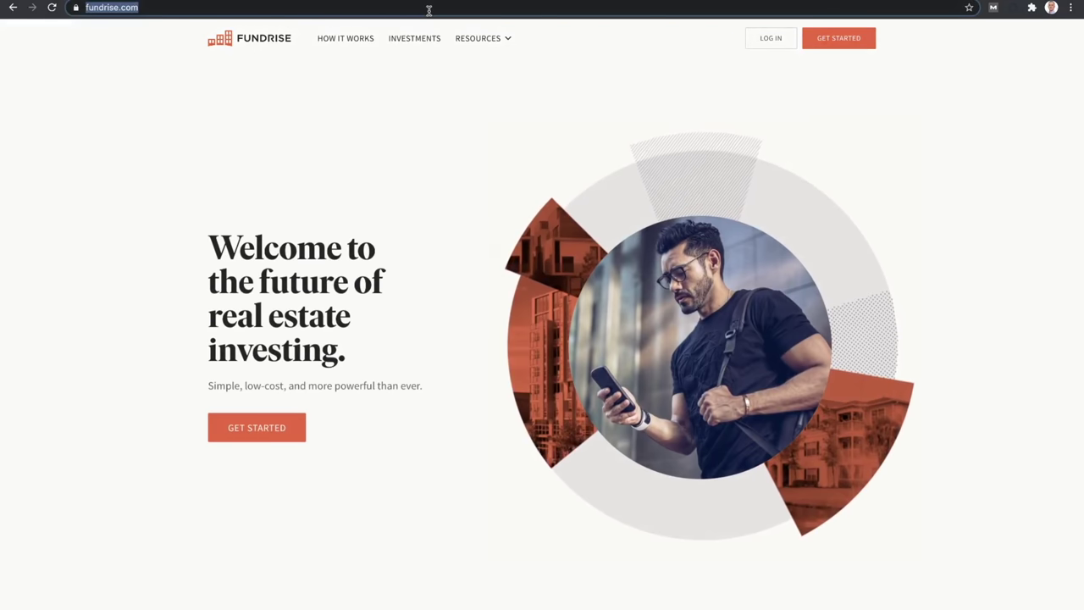
{"action": "key", "text": "ctrl+shift+Tab"}
{"action": "left_click", "coordinate": [423, 294]}
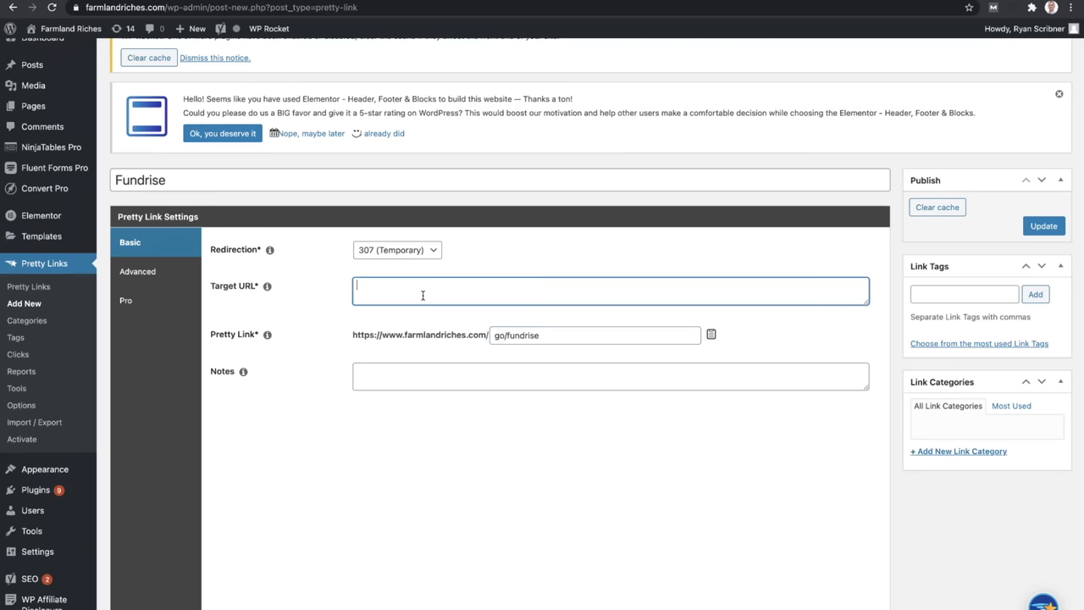
{"action": "key", "text": "ctrl+v"}
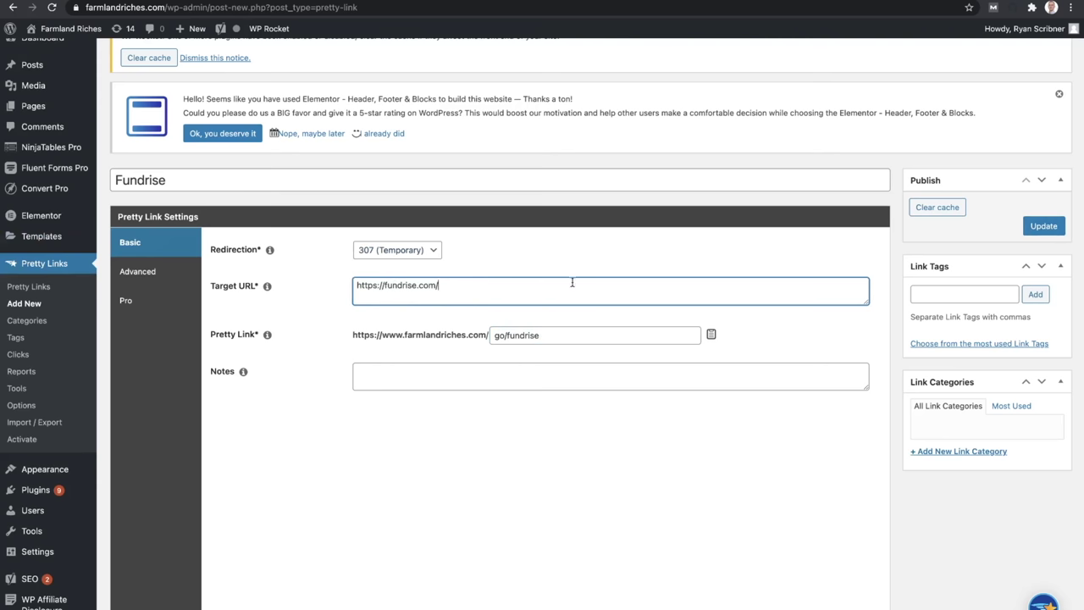
{"action": "left_click", "coordinate": [1057, 226]}
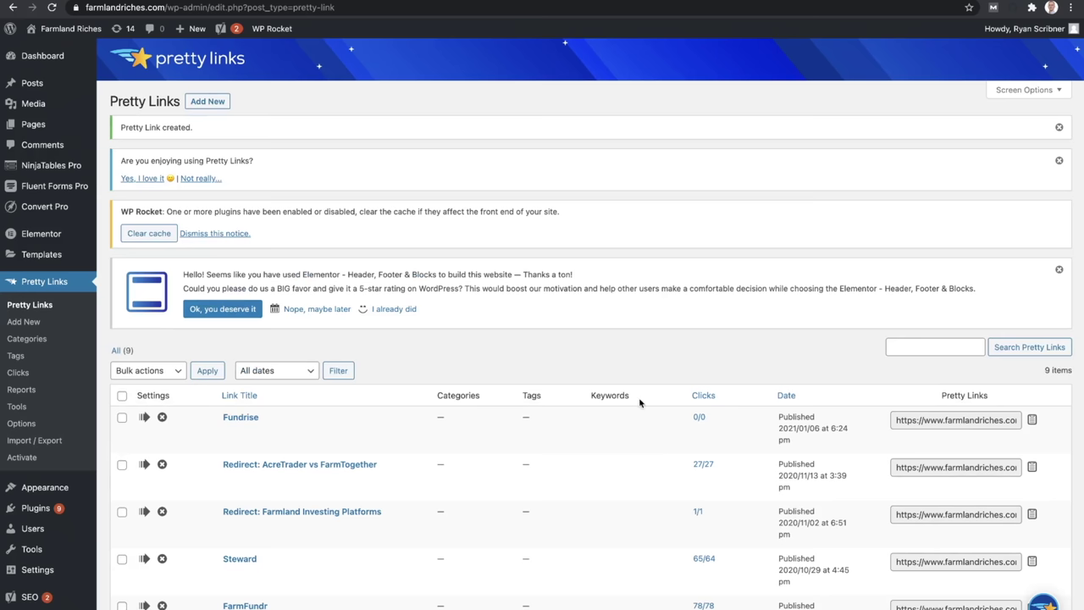
Open the saved Fundrise link to review its settings, and return to the list of pretty links
{"action": "mouse_move", "coordinate": [340, 427]}
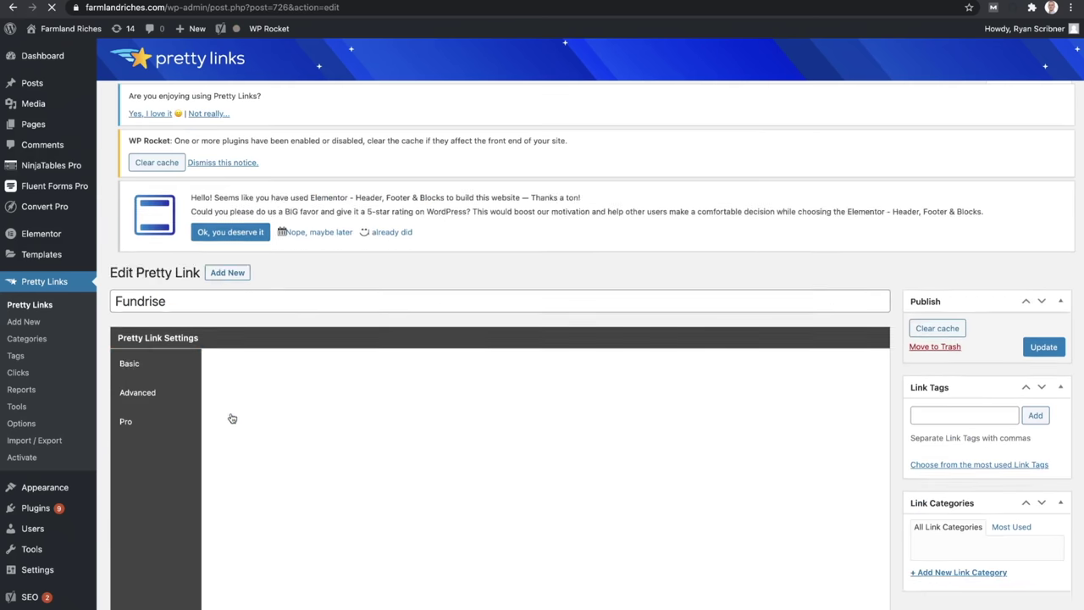
{"action": "scroll", "coordinate": [506, 307], "scroll_direction": "down", "scroll_amount": 5}
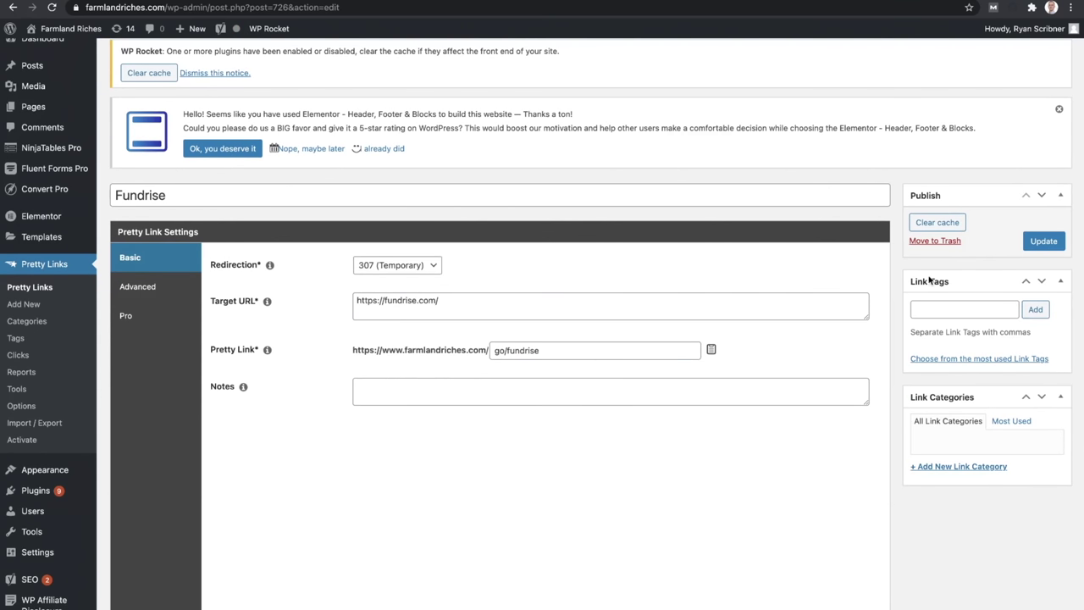
{"action": "left_click", "coordinate": [51, 264]}
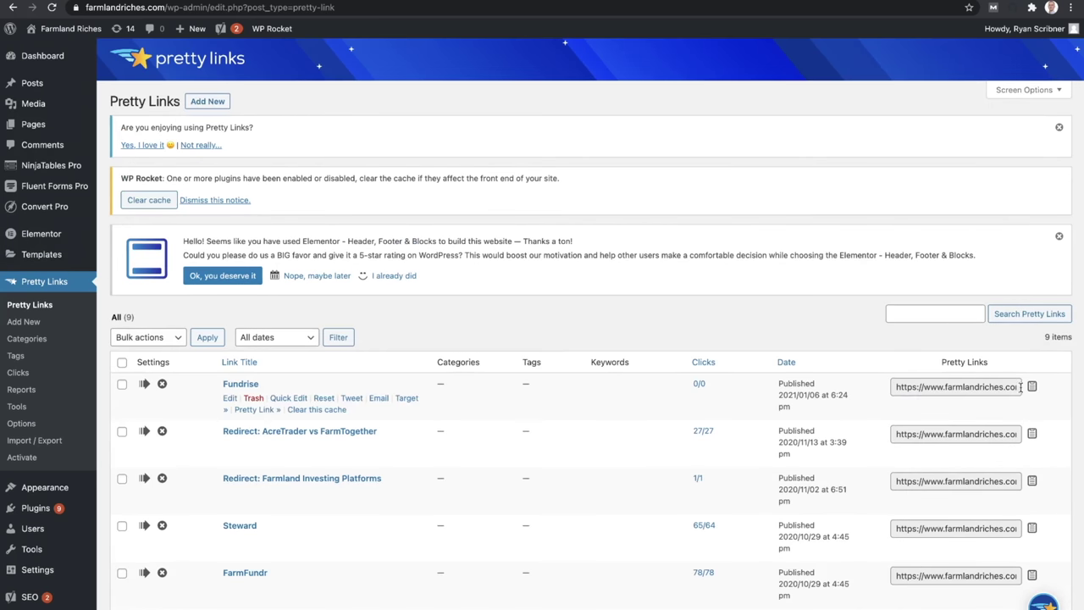
Copy the Fundrise pretty link from the list and test it by opening it in a new browser tab
{"action": "left_click", "coordinate": [1033, 390]}
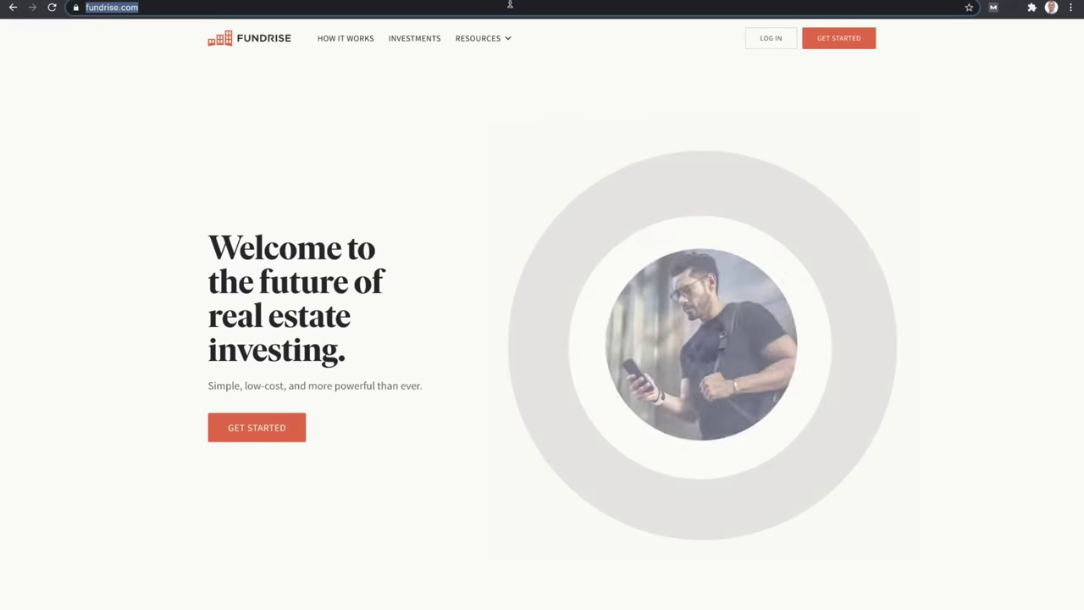
{"action": "left_click", "coordinate": [717, 17]}
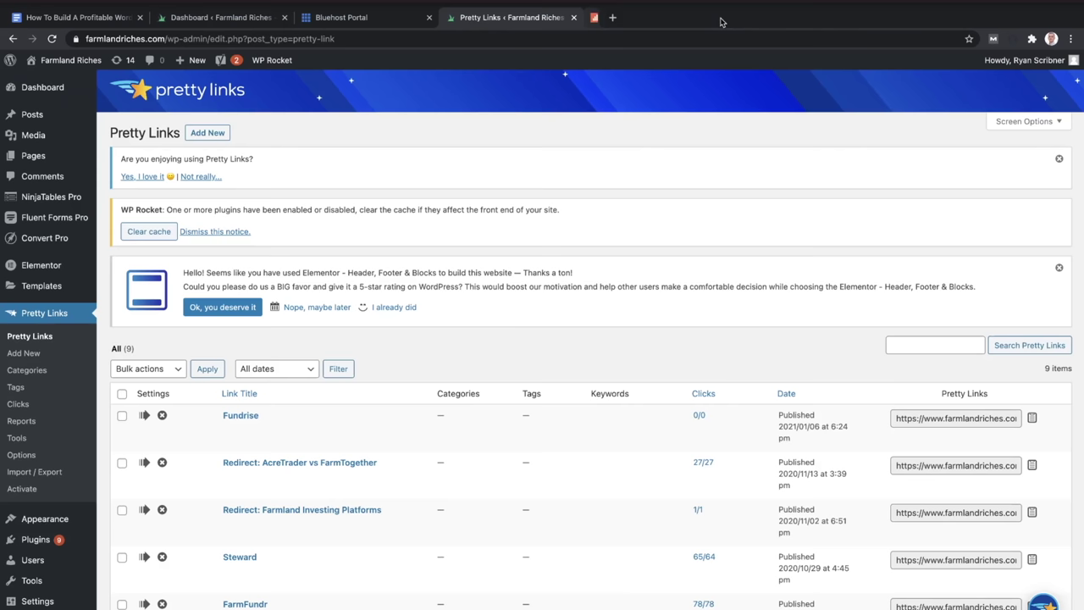
{"action": "left_click", "coordinate": [597, 18]}
{"action": "key", "text": "ctrl+v"}
{"action": "key", "text": "Return"}
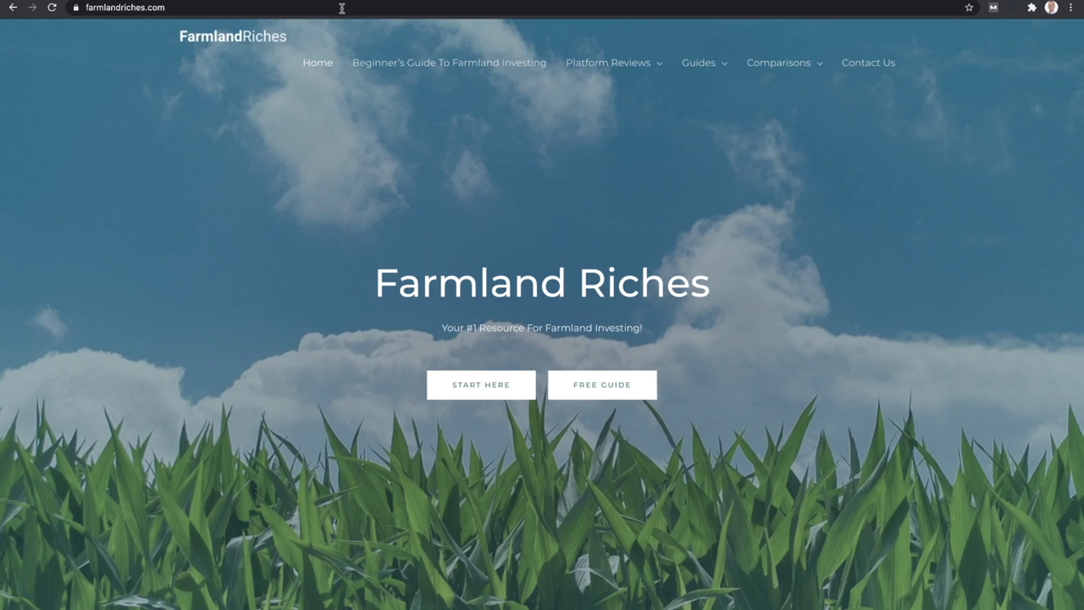
Open the Beginner's Guide To Farmland Investing page and reload it after removing and re-entering the "-for-beginners/" ending of its address
{"action": "left_click", "coordinate": [392, 64]}
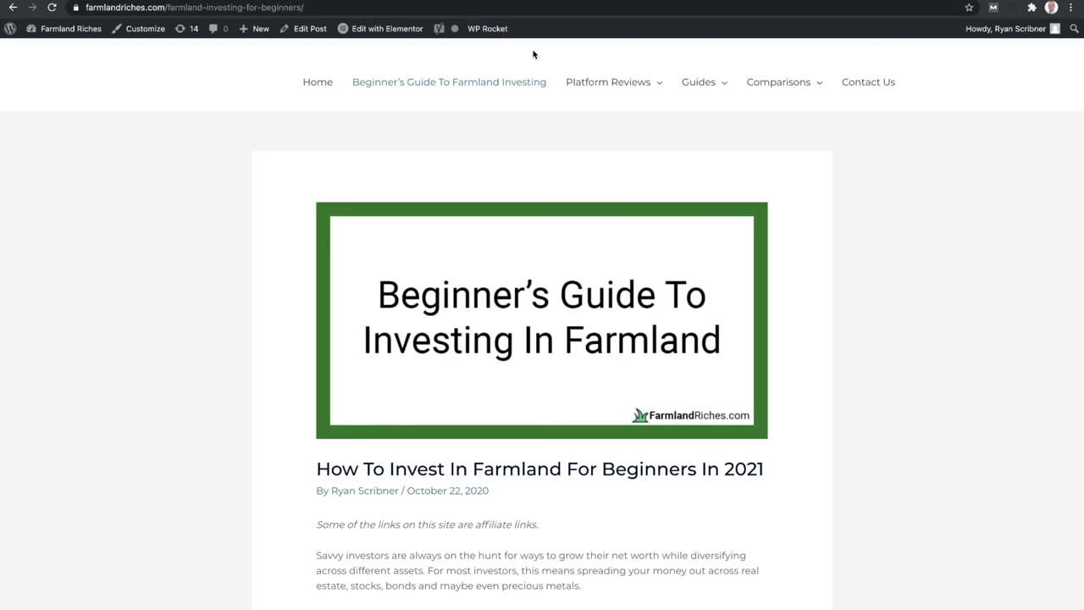
{"action": "left_click_drag", "start_coordinate": [322, 5], "coordinate": [251, 12]}
{"action": "key", "text": "BackSpace"}
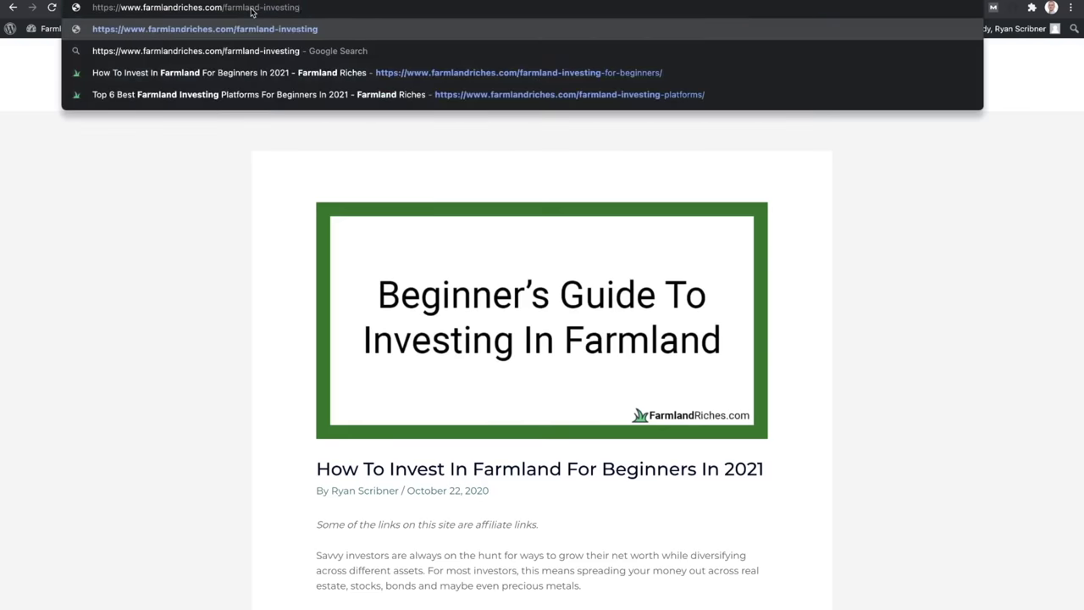
{"action": "type", "text": "/"}
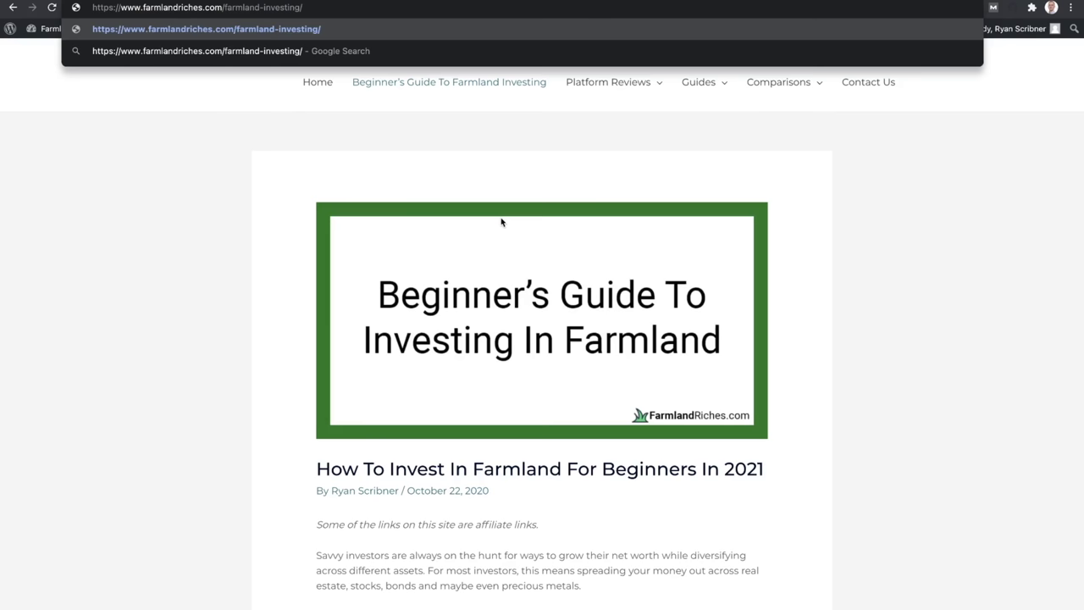
{"action": "key", "text": "BackSpace"}
{"action": "type", "text": "-"}
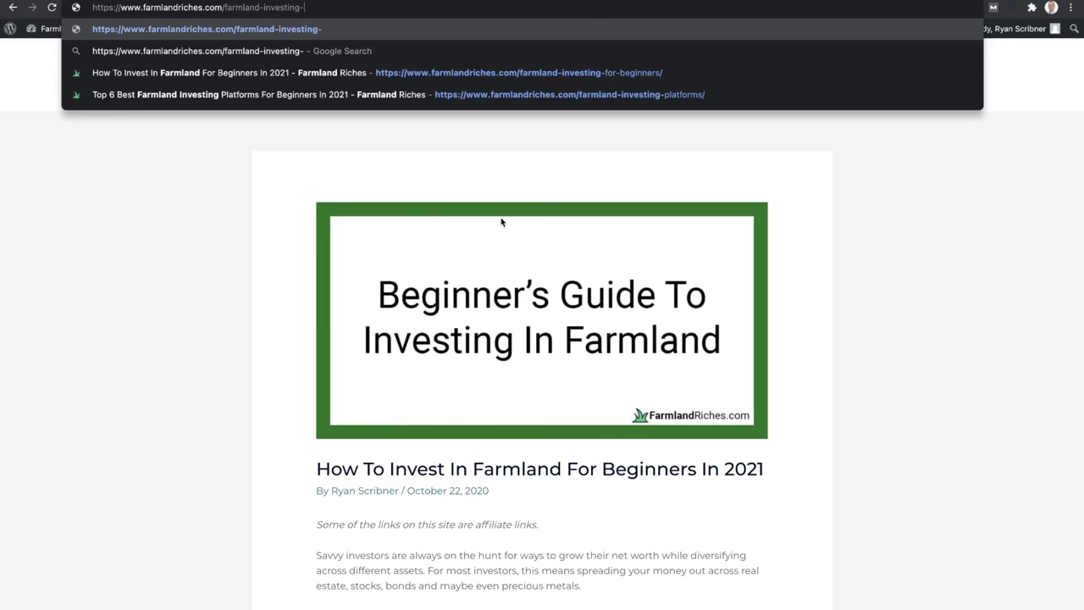
{"action": "type", "text": "for-b"}
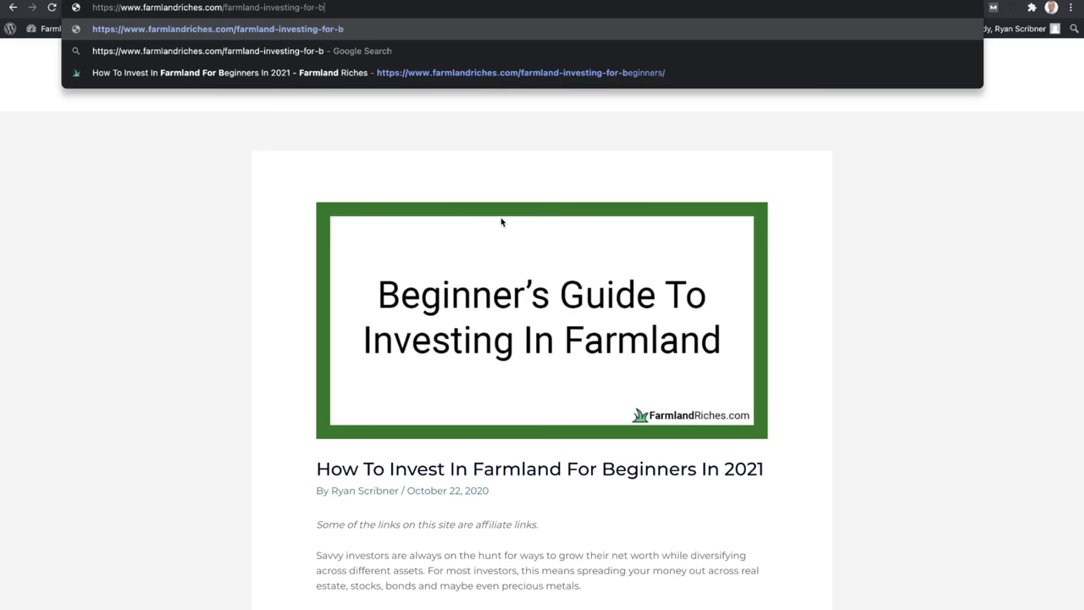
{"action": "type", "text": "eginners/"}
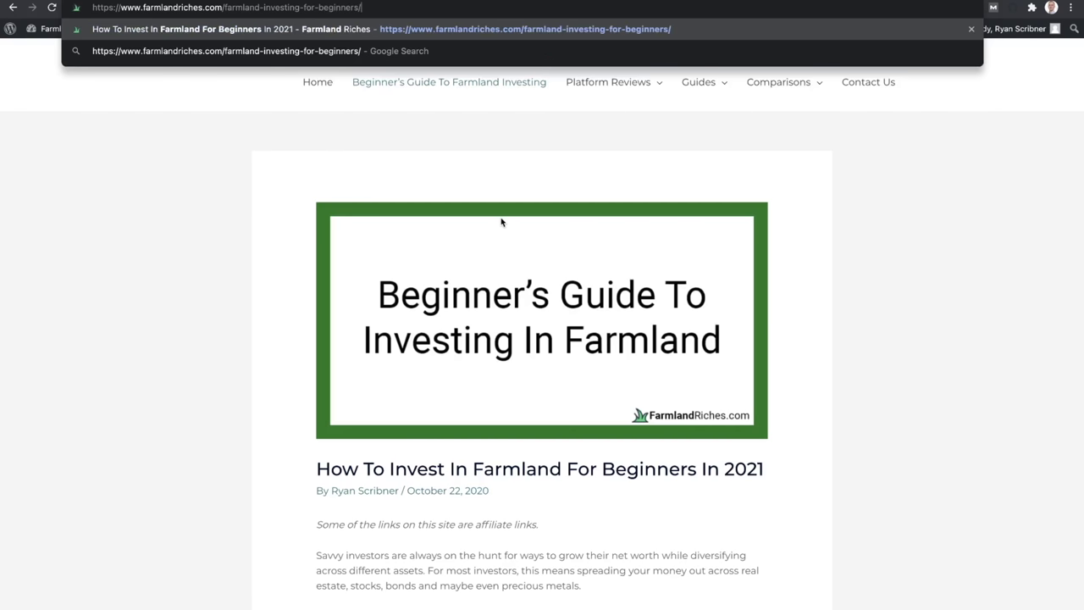
{"action": "key", "text": "Return"}
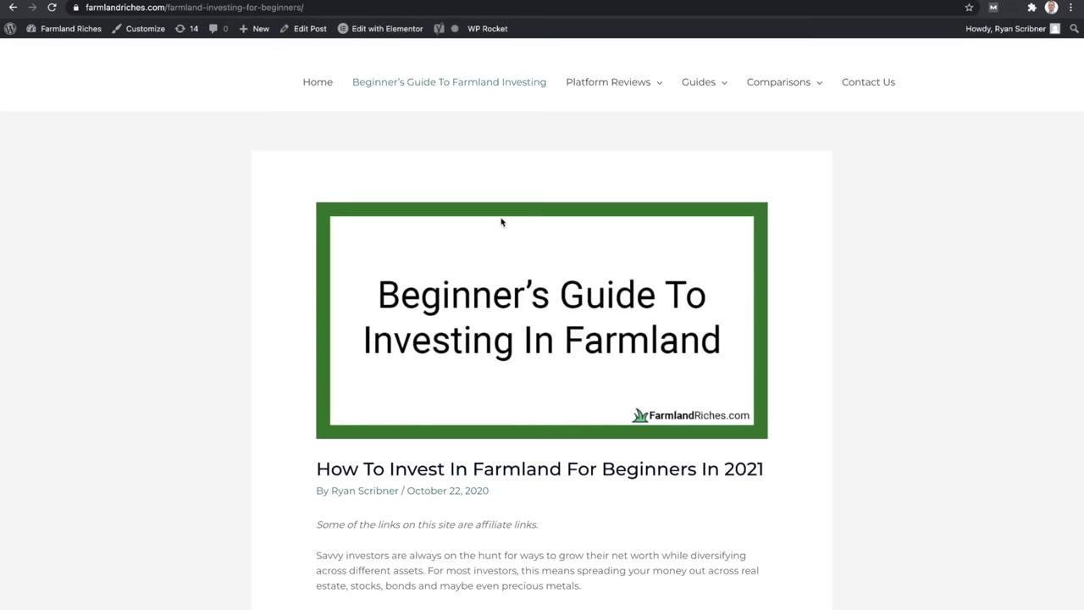
Shorten the guide's address to farmlandriches.com/farmland-investing/ and load it to test the incomplete URL
{"action": "left_click_drag", "start_coordinate": [325, 7], "coordinate": [244, 7]}
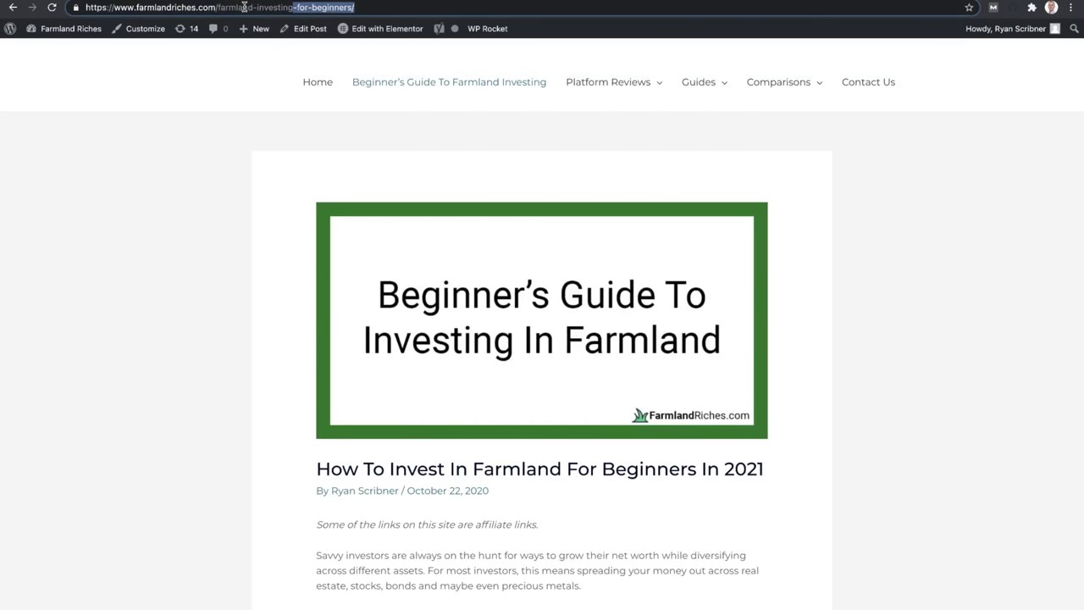
{"action": "key", "text": "BackSpace"}
{"action": "key", "text": "Return"}
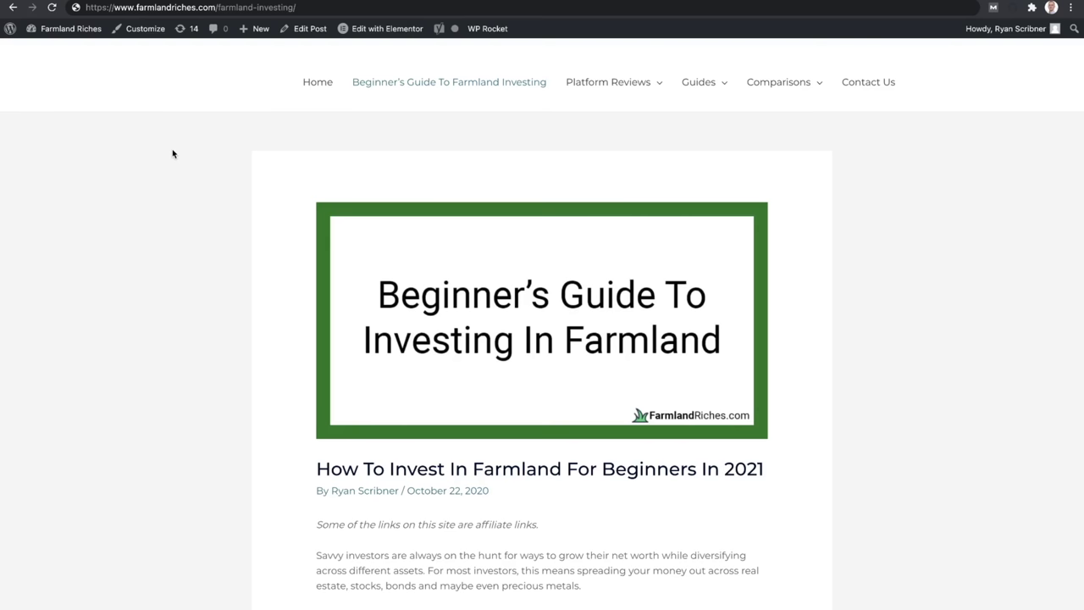
Replace the page part of the Farmland Riches address with "ufphqoug" and load it to test a nonexistent URL
{"action": "left_click_drag", "start_coordinate": [336, 7], "coordinate": [222, 8]}
{"action": "key", "text": "BackSpace"}
{"action": "key", "text": "BackSpace"}
{"action": "type", "text": "ufphqoug"}
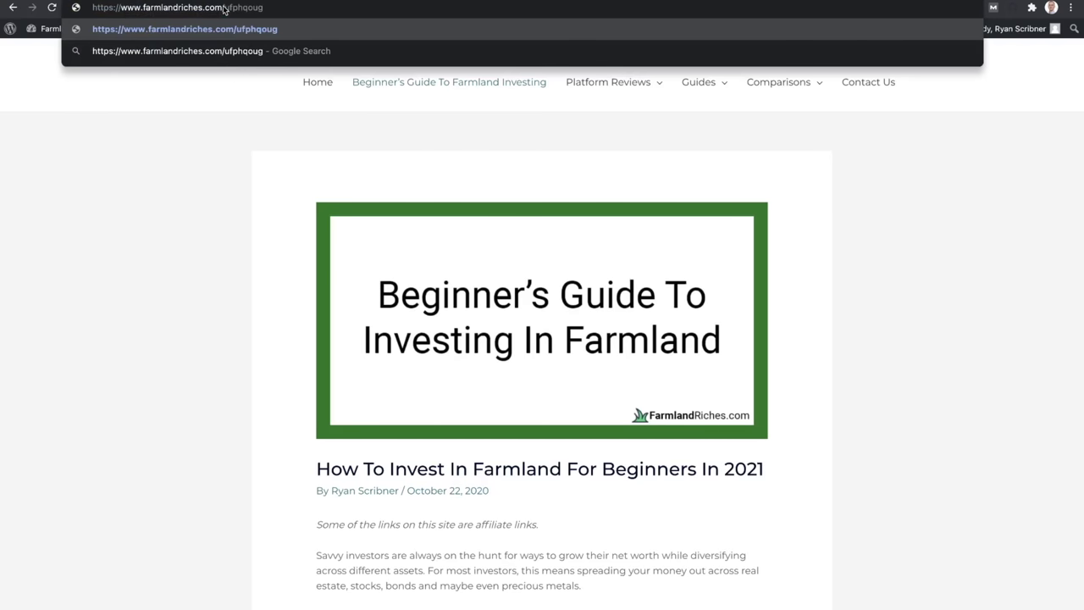
{"action": "key", "text": "Return"}
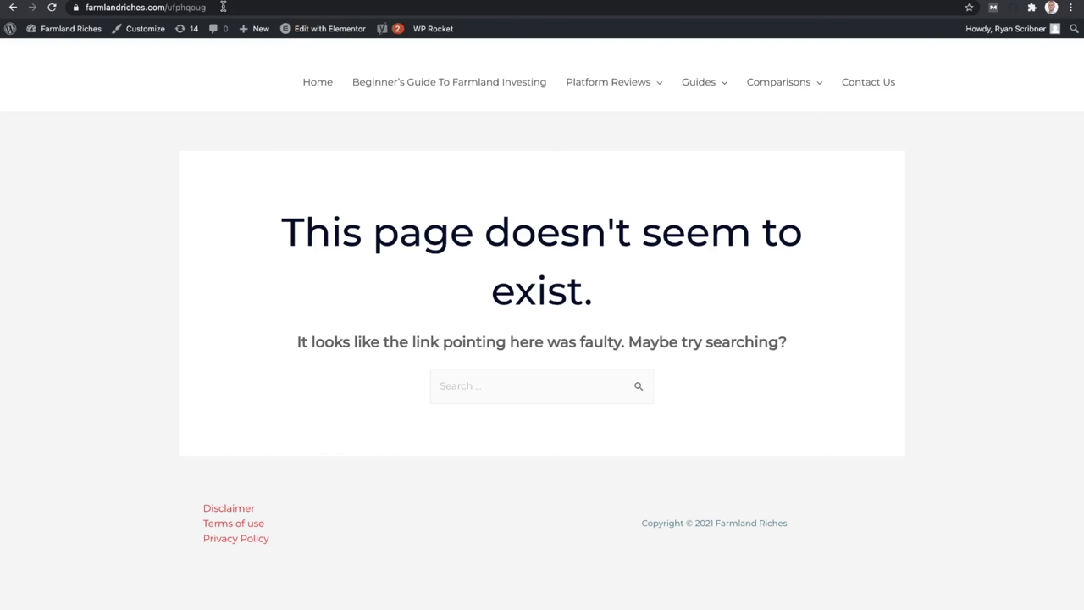
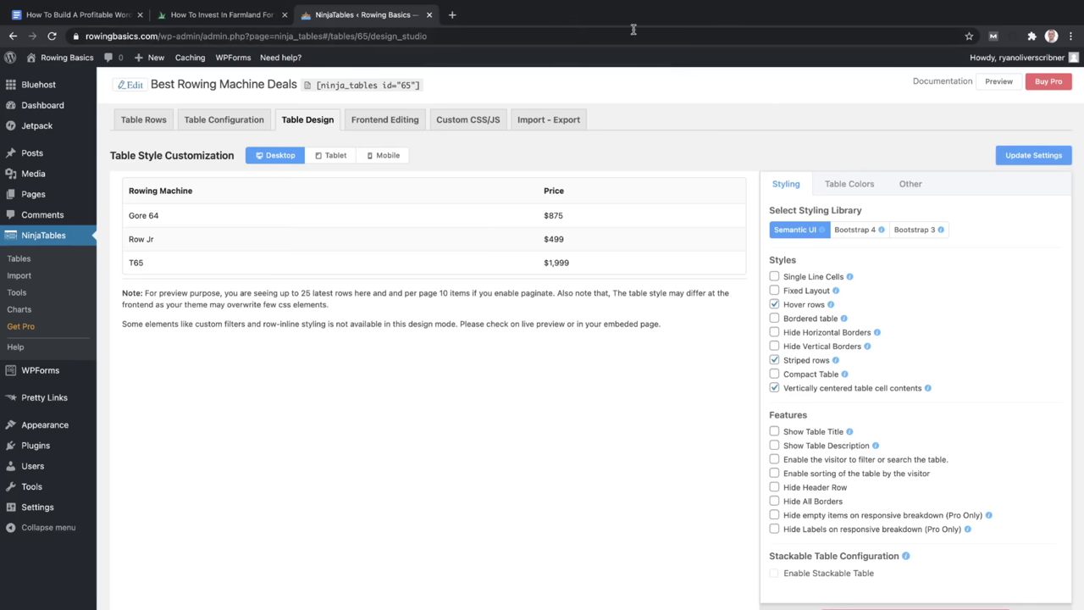
Preview the Best Rowing Machine Deals table, close the preview, and copy the table's shortcode
{"action": "left_click", "coordinate": [1003, 85]}
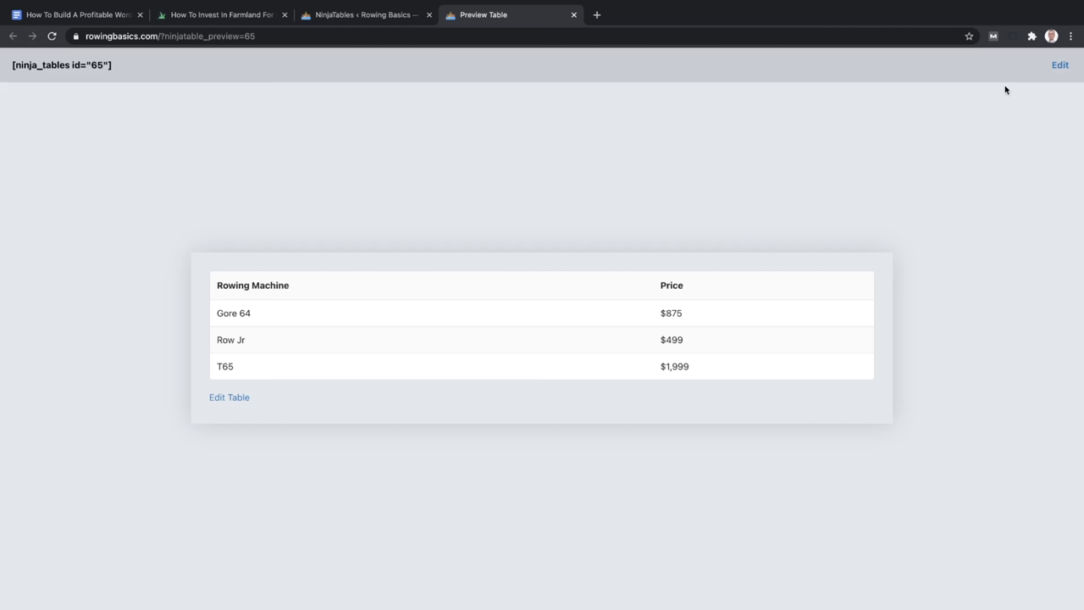
{"action": "left_click", "coordinate": [574, 14]}
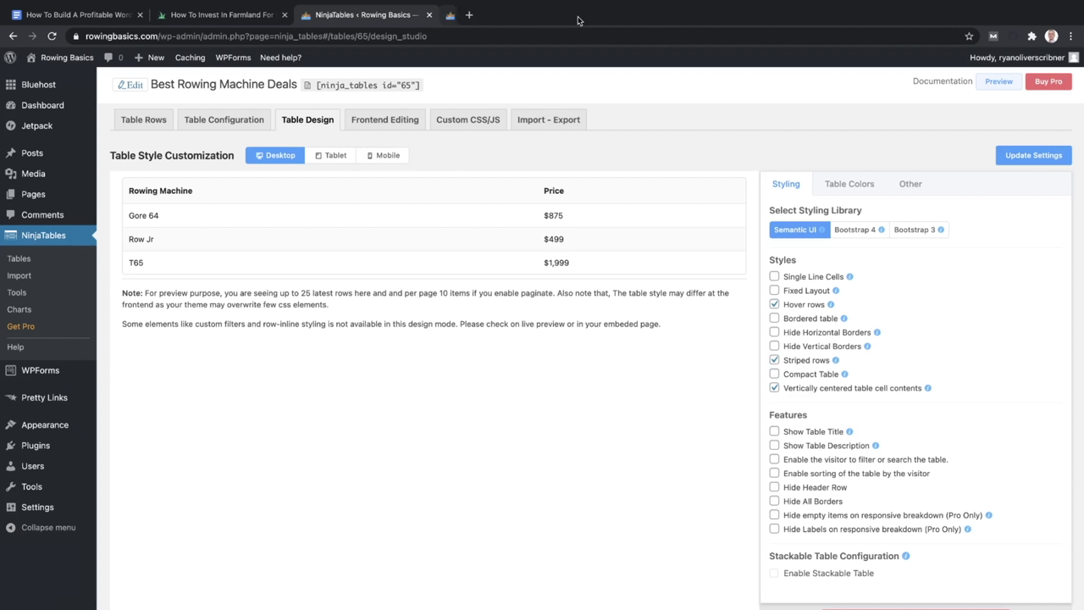
{"action": "left_click", "coordinate": [306, 85]}
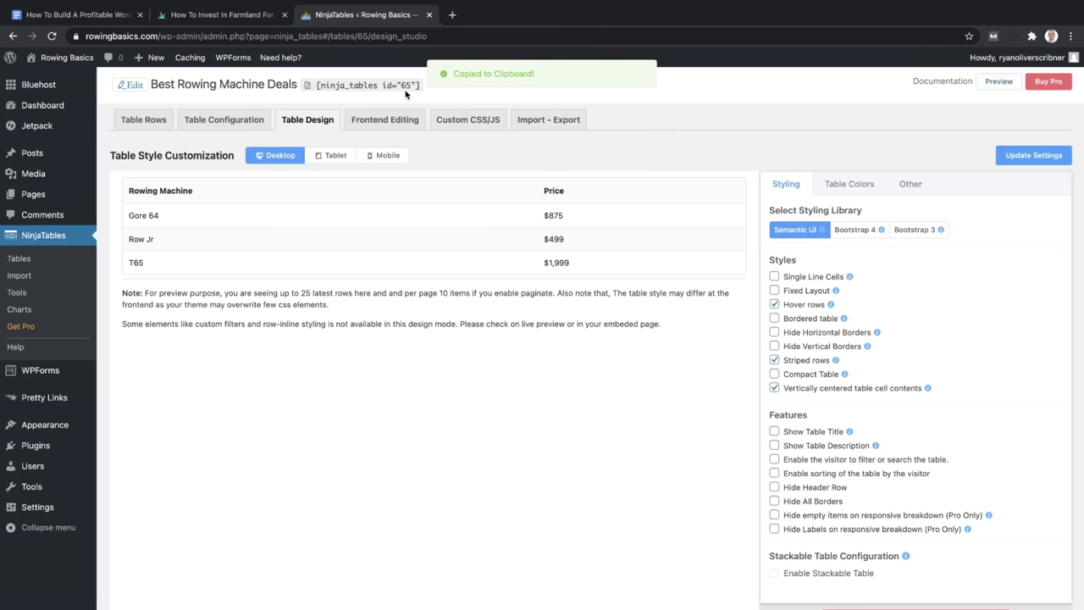
Paste the table shortcode [ninja_tables id="65"] into the body of the Concept 2 Rower Review 2021 draft post and publish it
{"action": "left_click", "coordinate": [32, 153]}
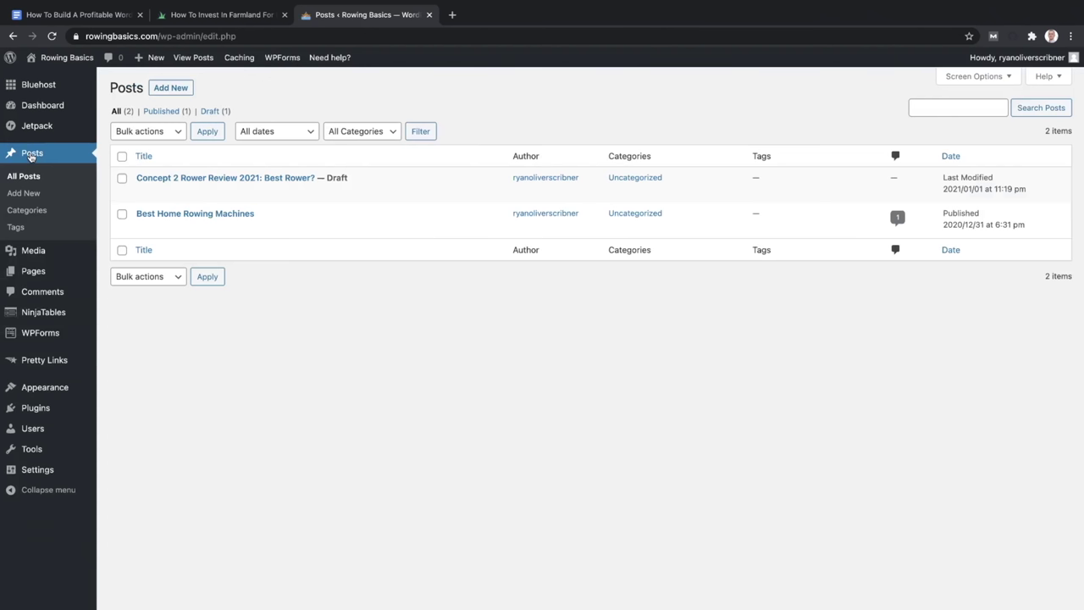
{"action": "left_click", "coordinate": [179, 177]}
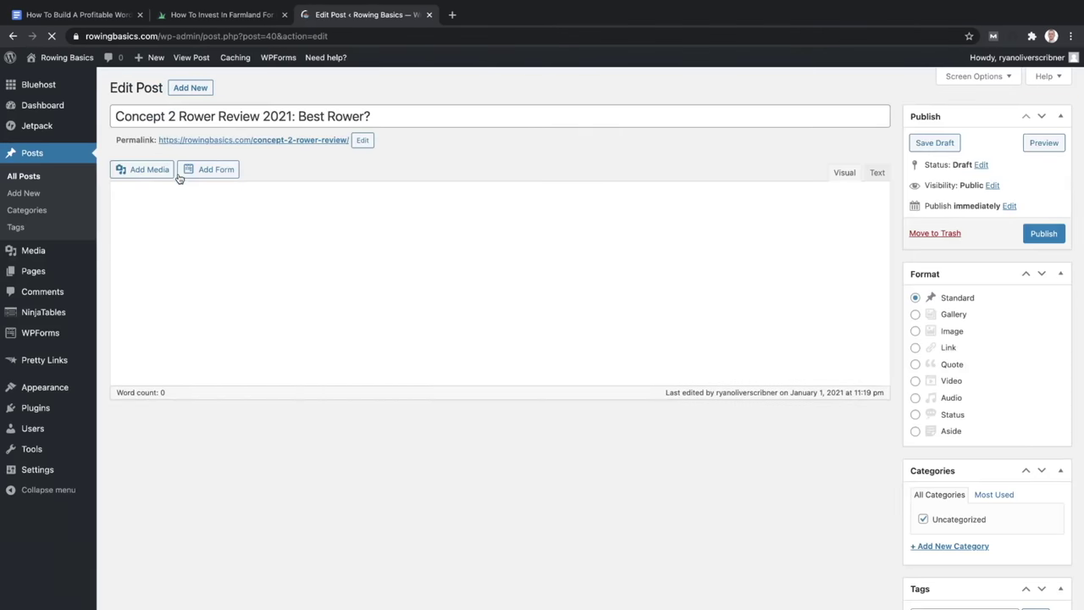
{"action": "left_click", "coordinate": [180, 310]}
{"action": "key", "text": "ctrl+v"}
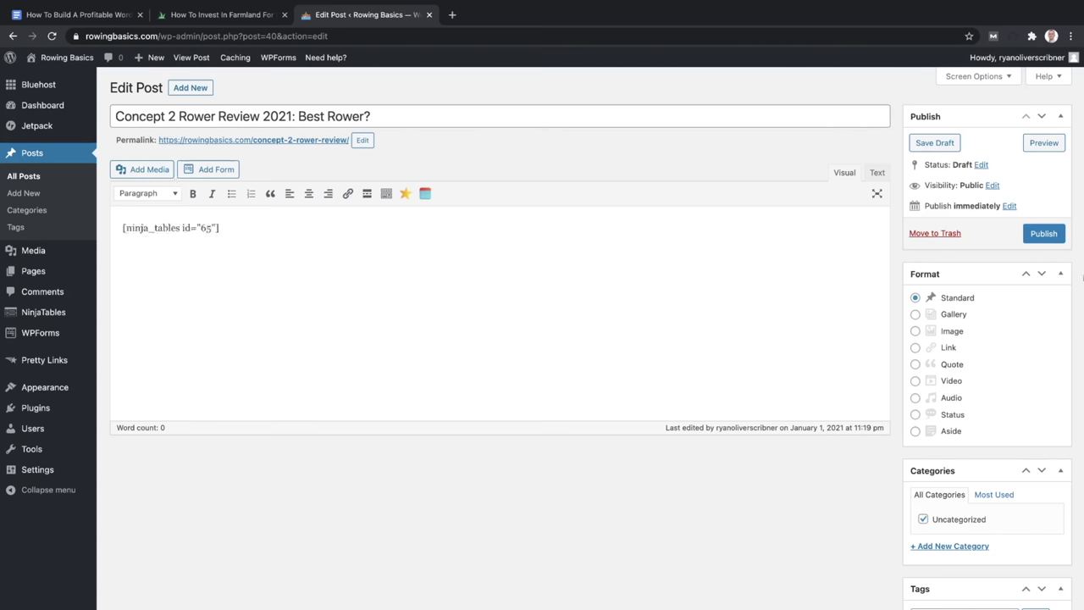
{"action": "left_click", "coordinate": [1050, 234]}
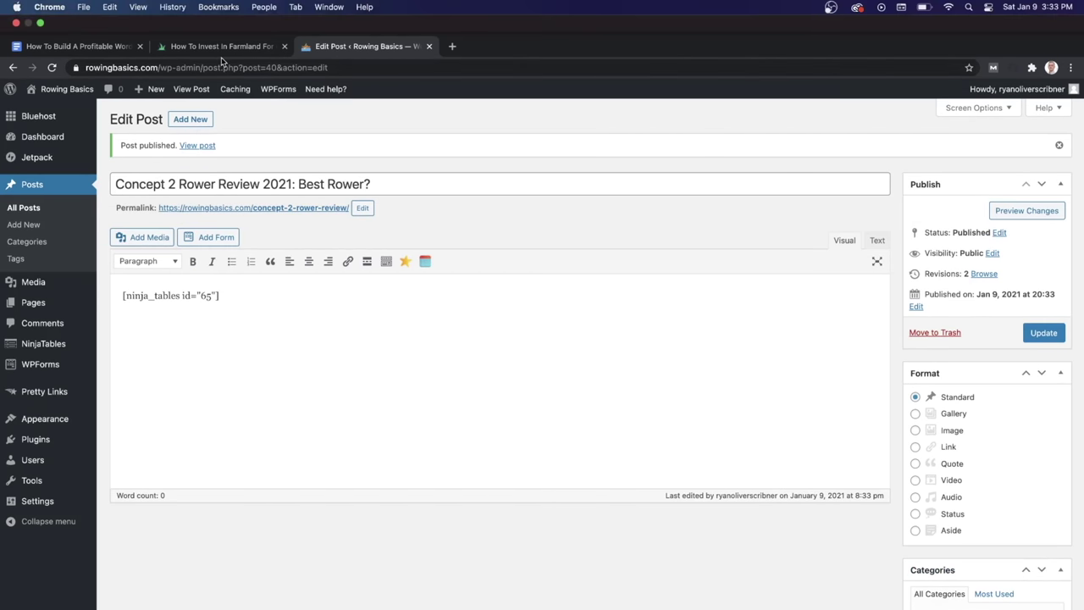
Load the rowingbasics.com home page and look through it for the published Concept 2 Rower review
{"action": "left_click", "coordinate": [216, 67]}
{"action": "type", "text": "rowing"}
{"action": "key", "text": "Return"}
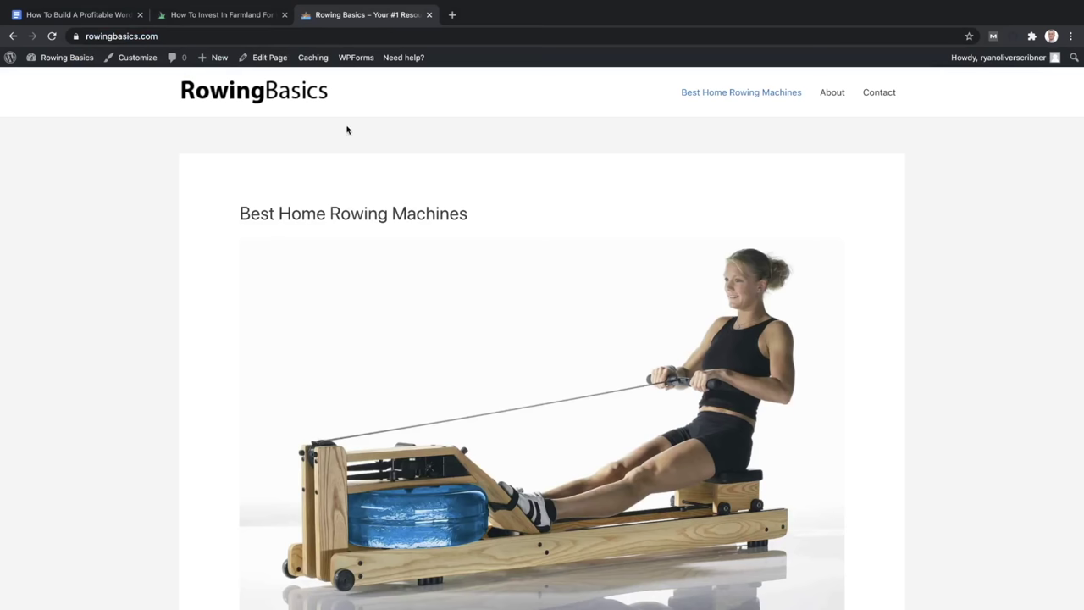
{"action": "scroll", "coordinate": [346, 129], "scroll_direction": "down", "scroll_amount": 5}
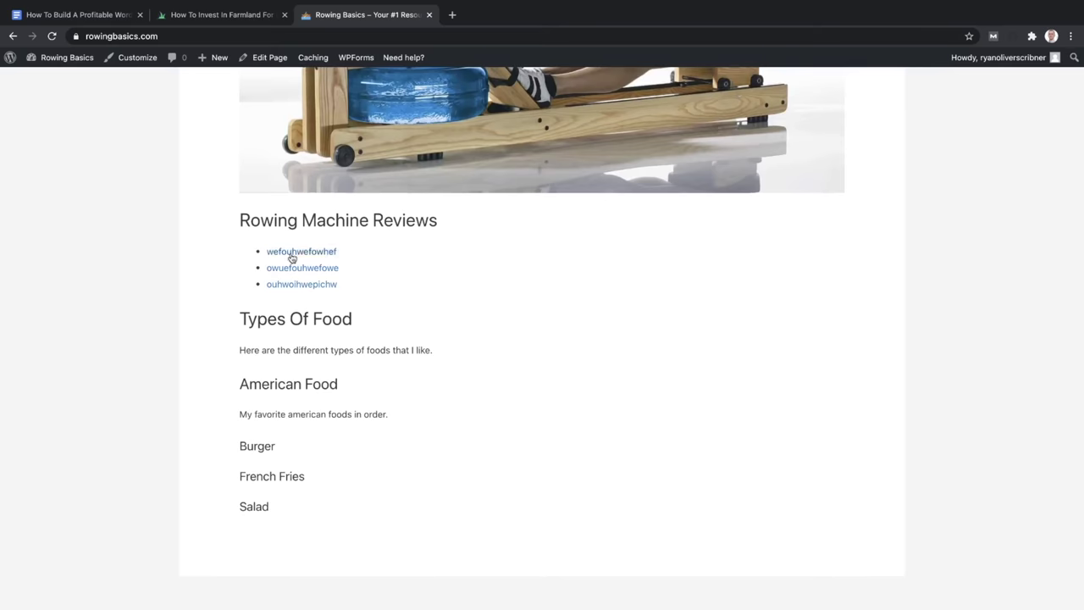
{"action": "scroll", "coordinate": [291, 256], "scroll_direction": "up", "scroll_amount": 5}
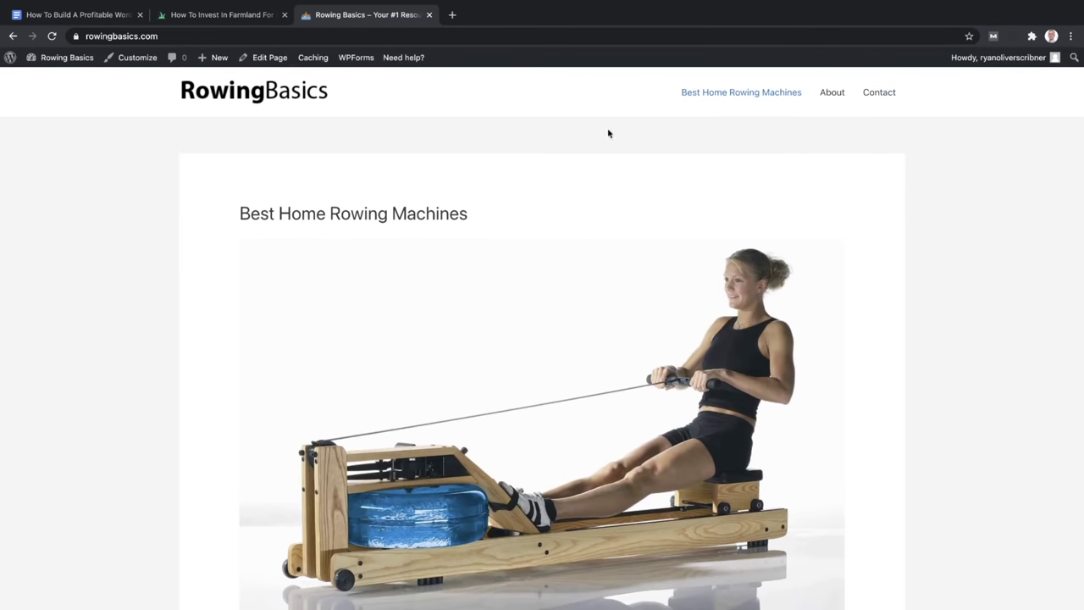
{"action": "scroll", "coordinate": [468, 272], "scroll_direction": "down", "scroll_amount": 5}
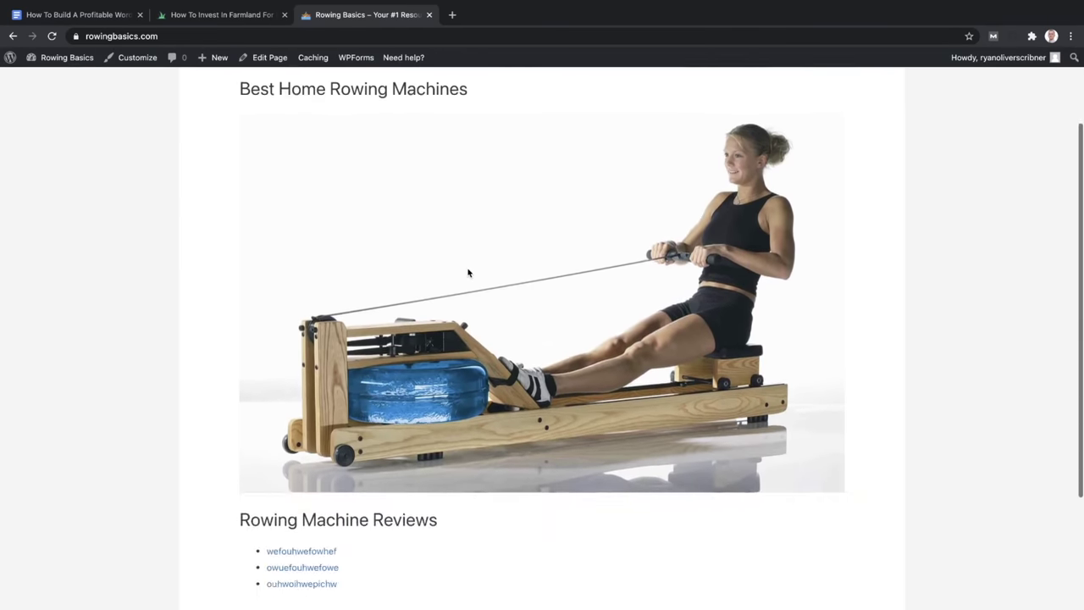
{"action": "scroll", "coordinate": [467, 272], "scroll_direction": "up", "scroll_amount": 5}
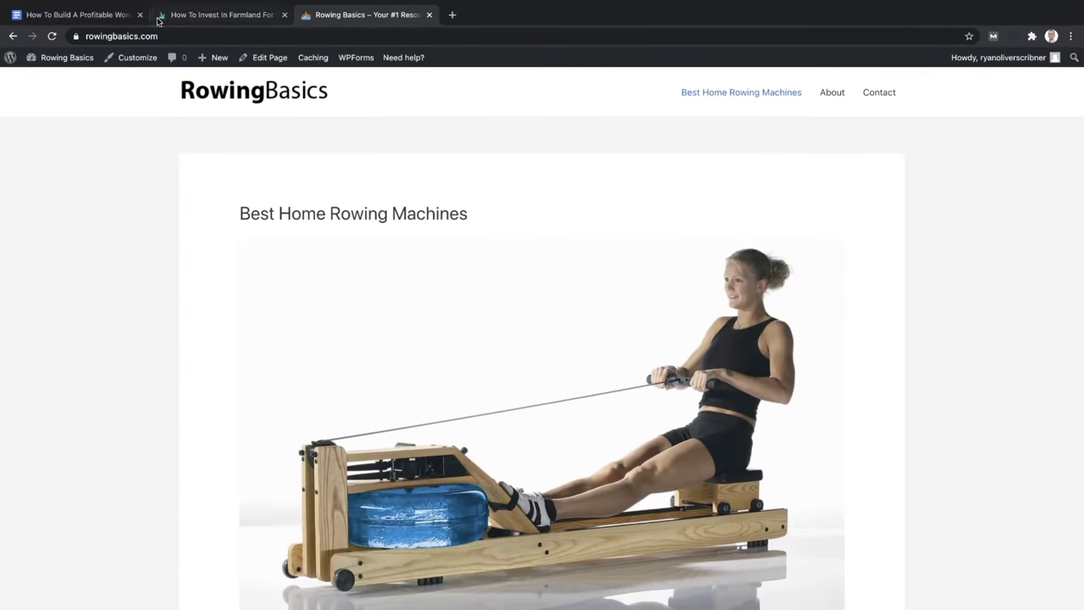
Reopen the Concept 2 Rower Review post from the site's post list and view the embedded table on its live page
{"action": "left_click", "coordinate": [75, 61]}
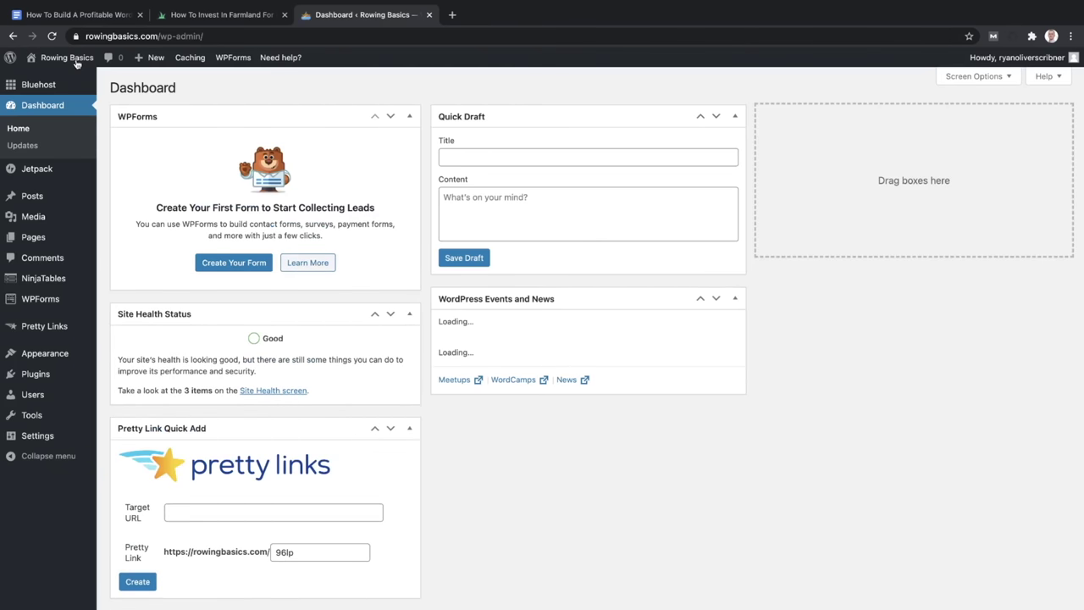
{"action": "left_click", "coordinate": [36, 198]}
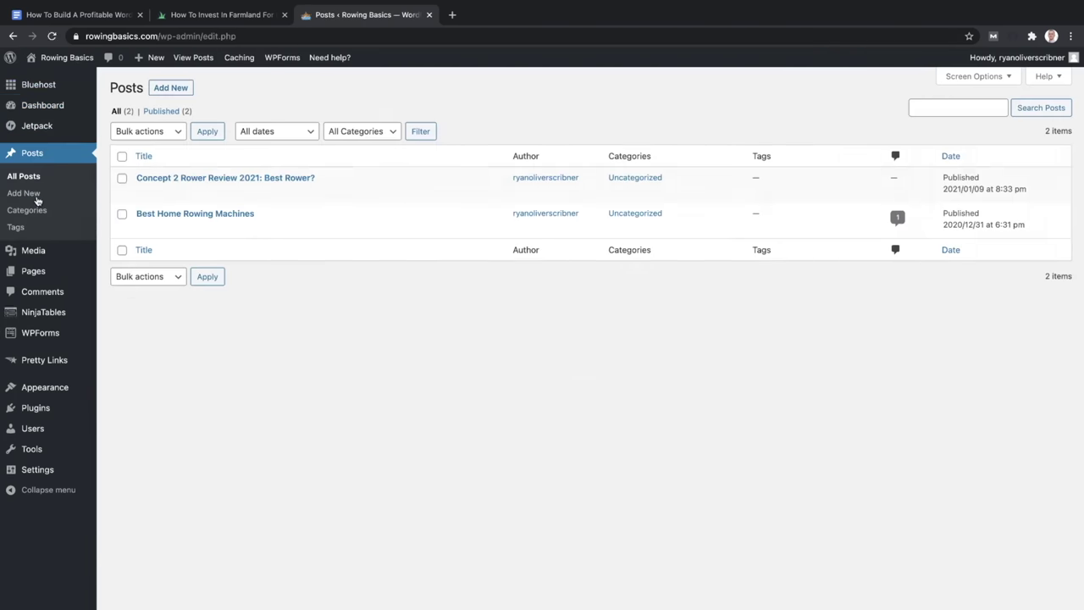
{"action": "mouse_move", "coordinate": [189, 191]}
{"action": "left_click", "coordinate": [212, 178]}
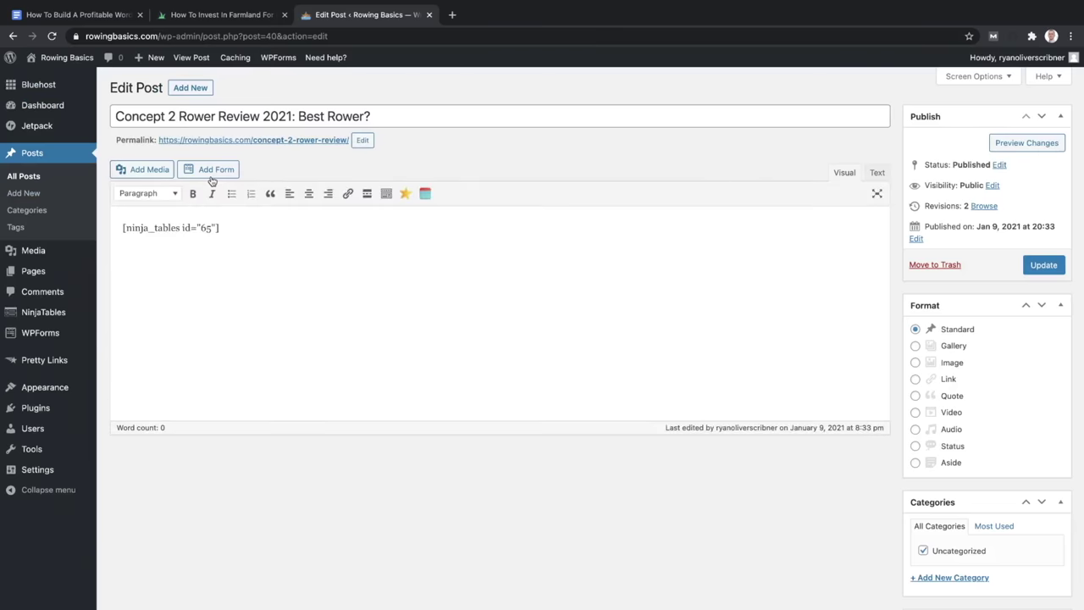
{"action": "left_click", "coordinate": [301, 140]}
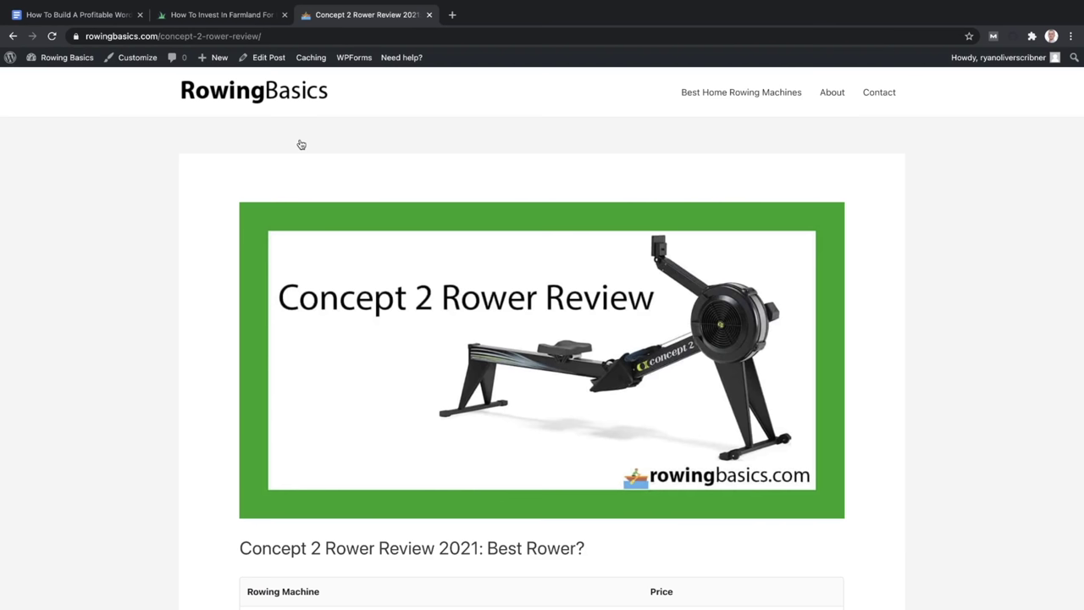
{"action": "scroll", "coordinate": [301, 145], "scroll_direction": "down", "scroll_amount": 5}
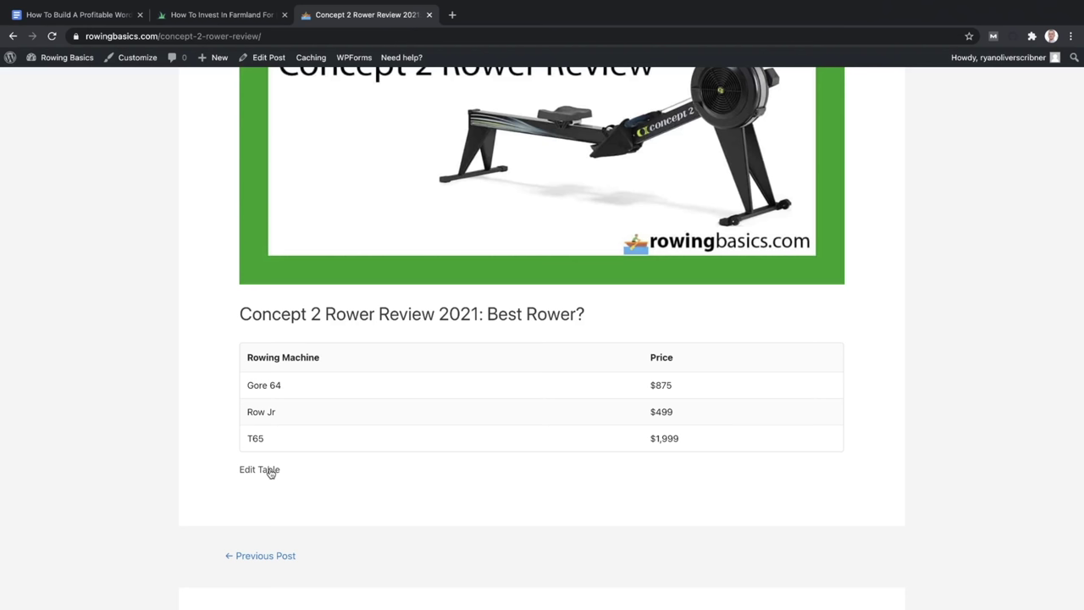
Switch to the Farmland Riches page with its investment table, load investingsimple.com in its place, and skim the home page
{"action": "key", "text": "ctrl+shift+Tab"}
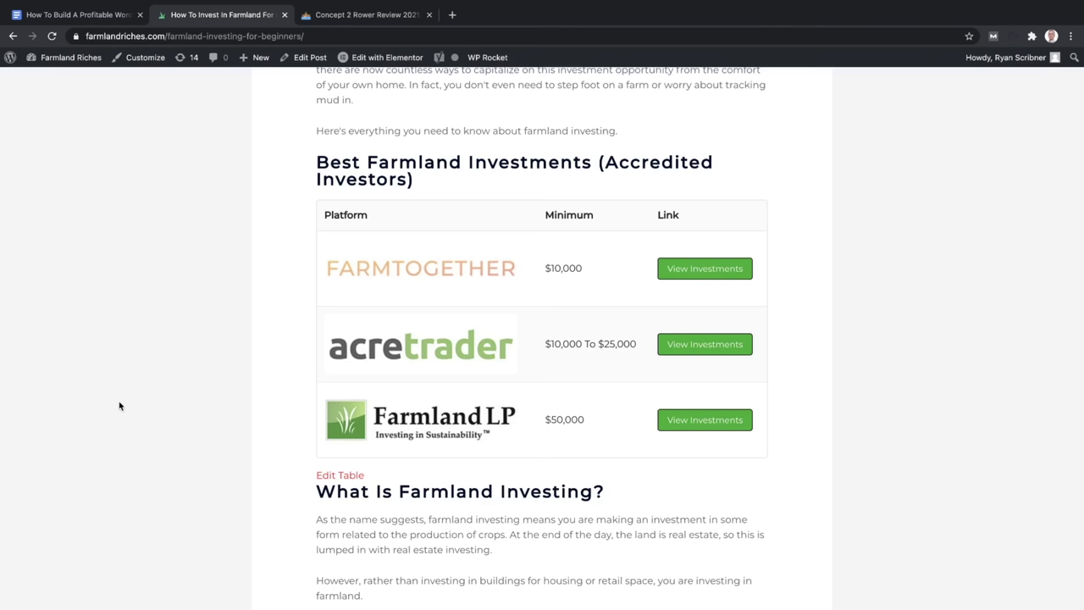
{"action": "left_click", "coordinate": [292, 37]}
{"action": "type", "text": "inv"}
{"action": "key", "text": "Return"}
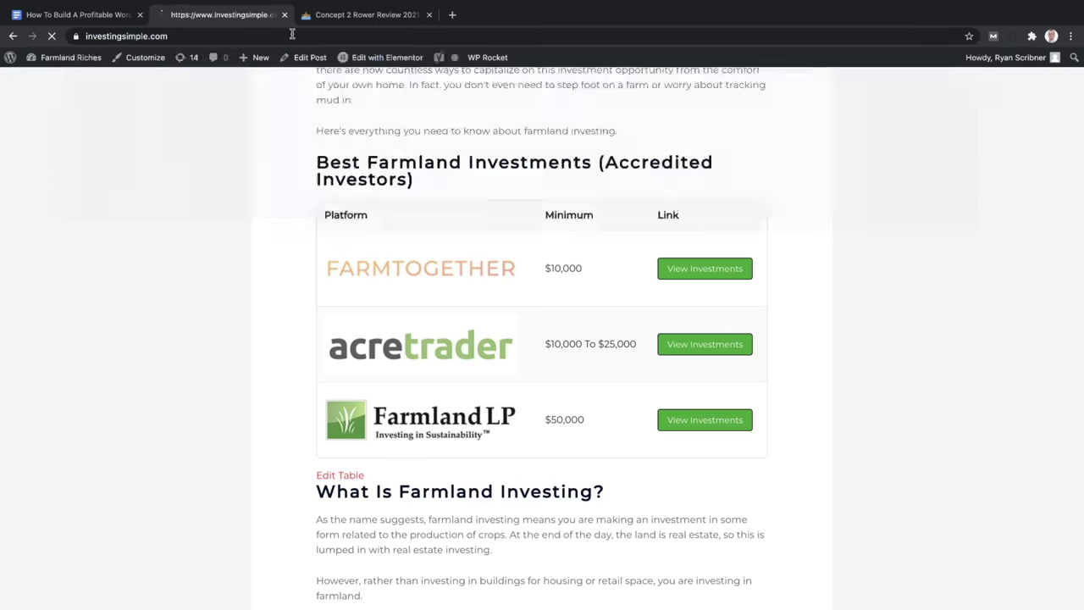
{"action": "scroll", "coordinate": [401, 278], "scroll_direction": "down", "scroll_amount": 10}
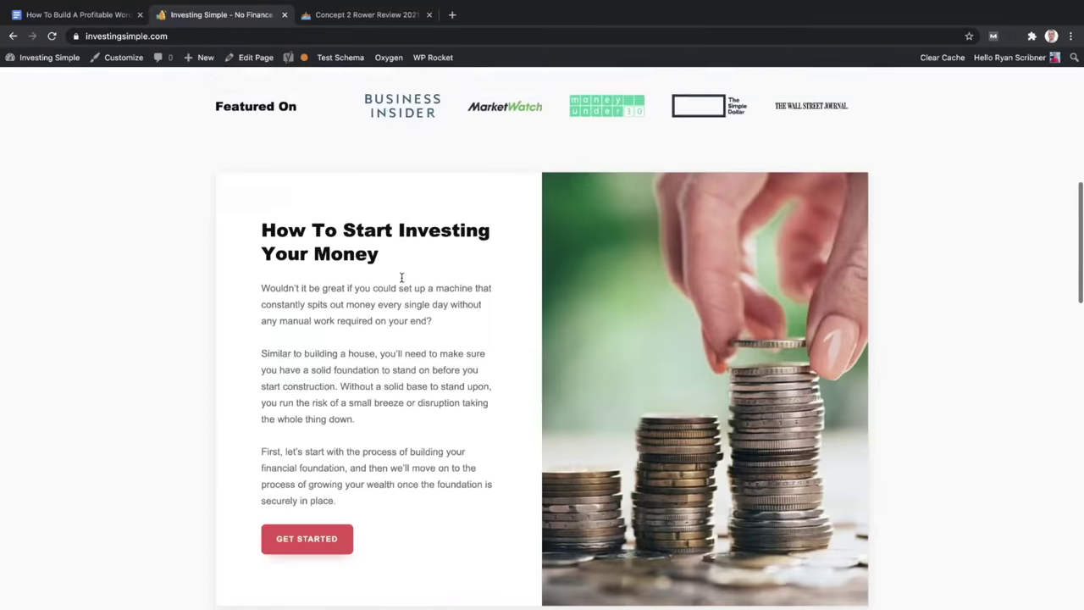
{"action": "scroll", "coordinate": [401, 280], "scroll_direction": "down", "scroll_amount": 5}
{"action": "scroll", "coordinate": [402, 280], "scroll_direction": "up", "scroll_amount": 12}
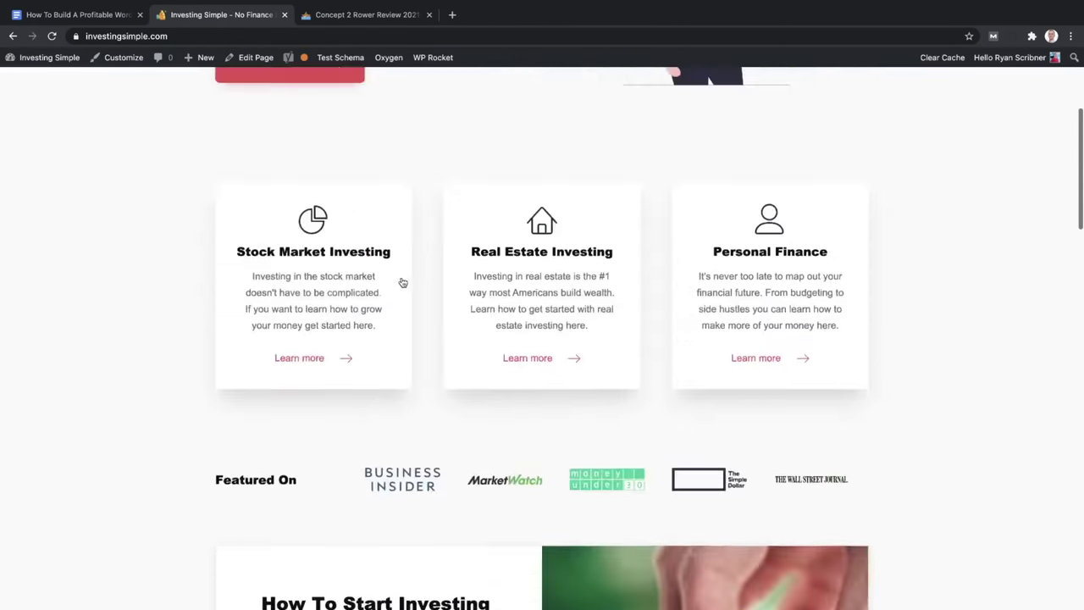
Search Investing Simple for "robinhood vs acorns" and open the Robinhood vs Acorns 2021 article
{"action": "left_click", "coordinate": [841, 86]}
{"action": "type", "text": "robinhood vs acor"}
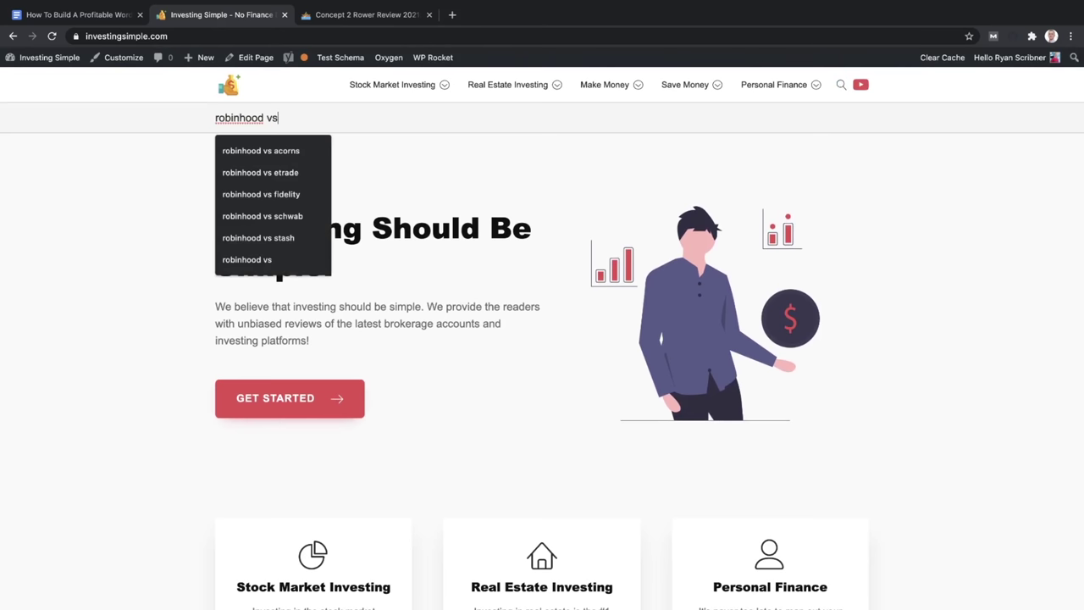
{"action": "type", "text": "ns"}
{"action": "key", "text": "Return"}
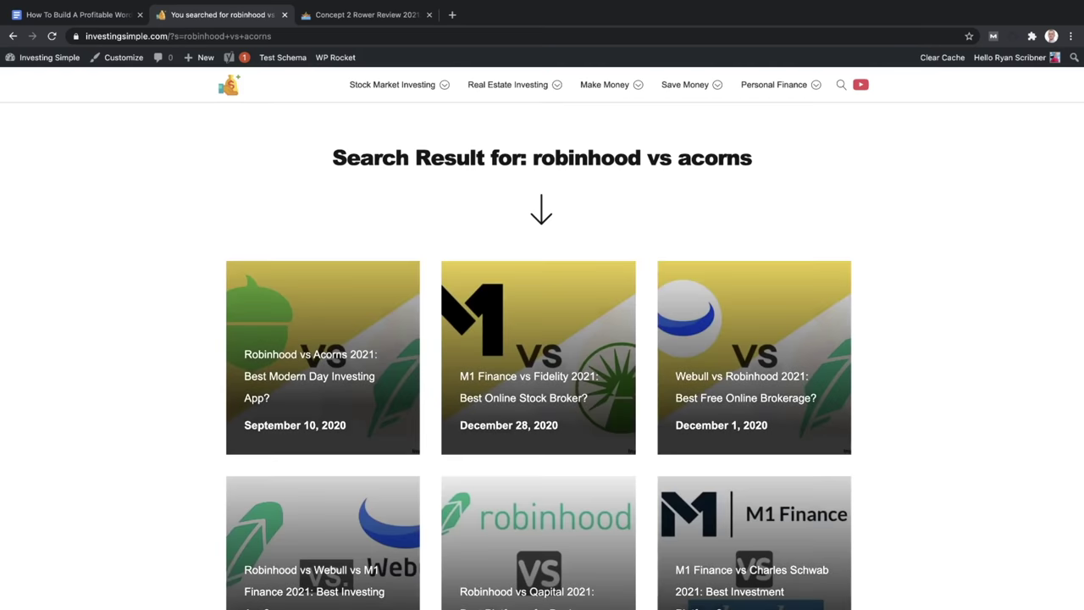
{"action": "left_click", "coordinate": [322, 351]}
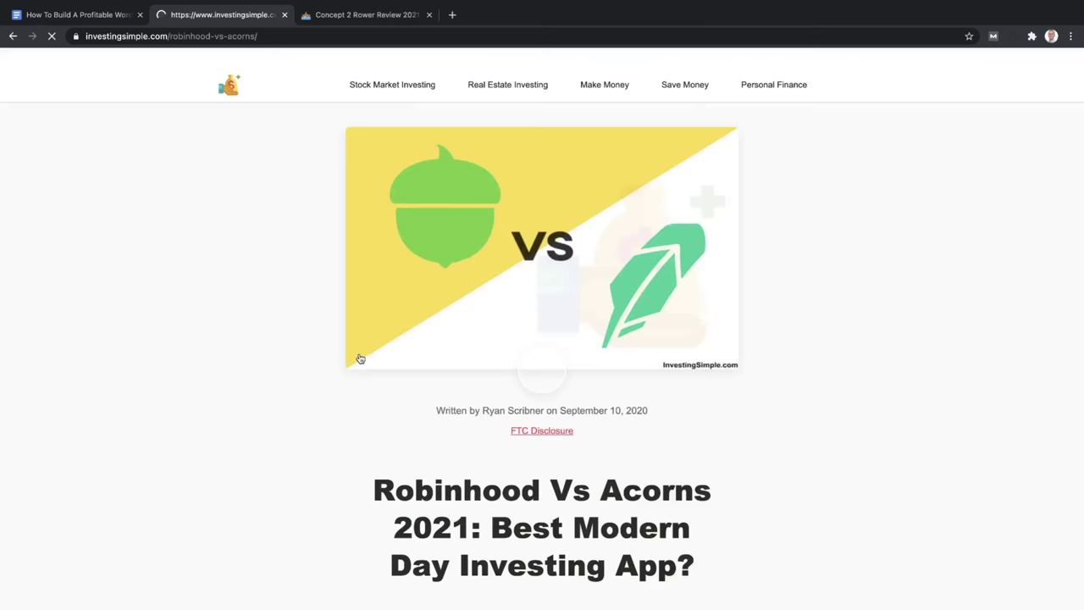
Examine the review rating boxes, feature comparison table and sign-up buttons in the Robinhood vs Acorns article
{"action": "scroll", "coordinate": [361, 359], "scroll_direction": "down", "scroll_amount": 10}
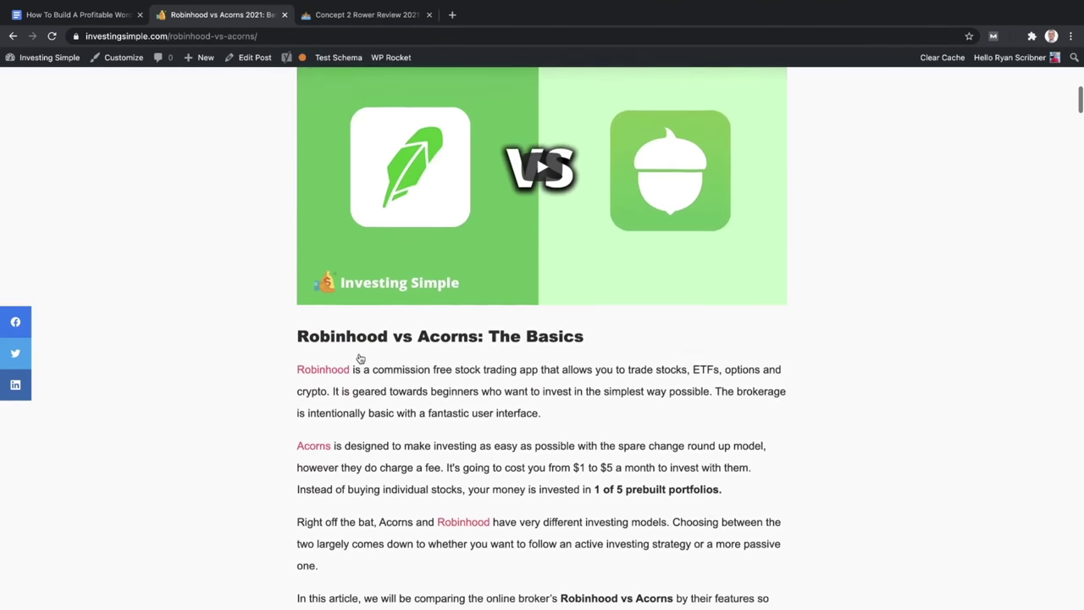
{"action": "scroll", "coordinate": [360, 359], "scroll_direction": "up", "scroll_amount": 1}
{"action": "scroll", "coordinate": [358, 359], "scroll_direction": "down", "scroll_amount": 5}
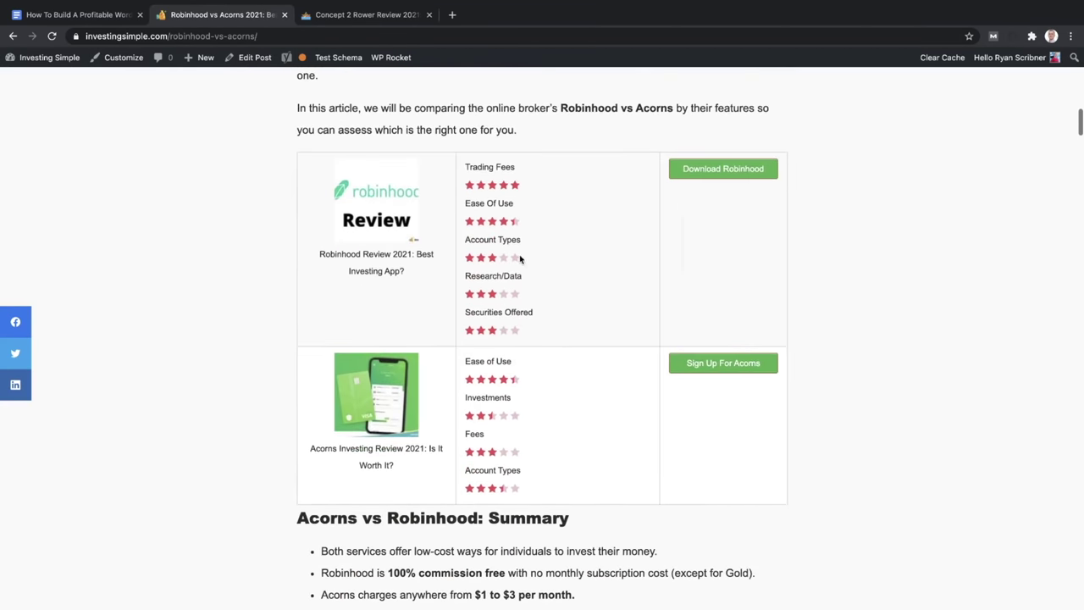
{"action": "scroll", "coordinate": [515, 424], "scroll_direction": "down", "scroll_amount": 10}
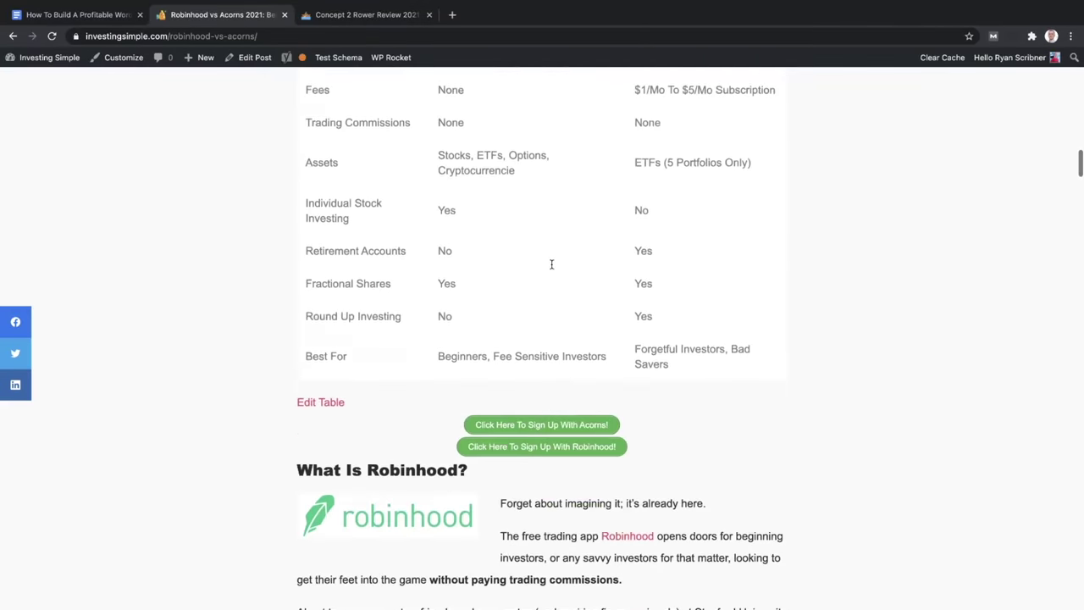
{"action": "scroll", "coordinate": [552, 268], "scroll_direction": "up", "scroll_amount": 1}
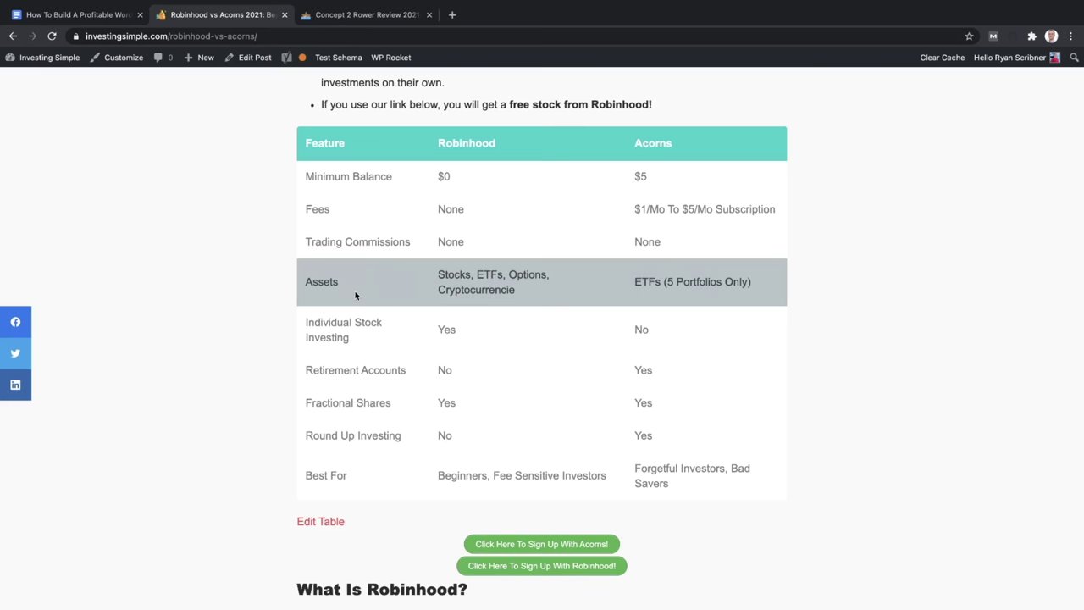
{"action": "scroll", "coordinate": [356, 295], "scroll_direction": "up", "scroll_amount": 7}
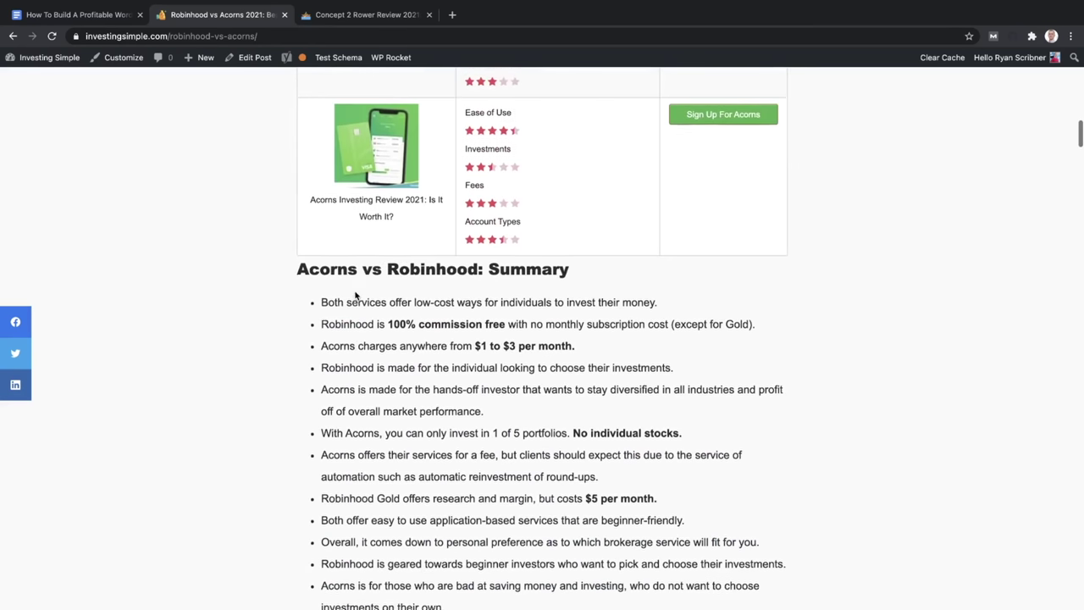
{"action": "scroll", "coordinate": [356, 295], "scroll_direction": "up", "scroll_amount": 5}
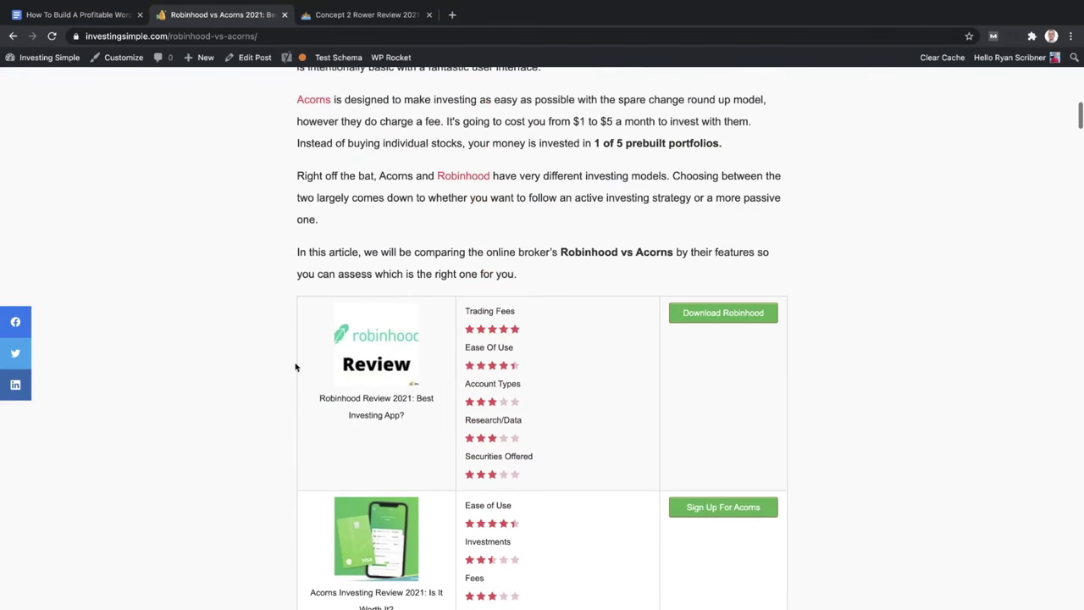
{"action": "scroll", "coordinate": [480, 593], "scroll_direction": "down", "scroll_amount": 20}
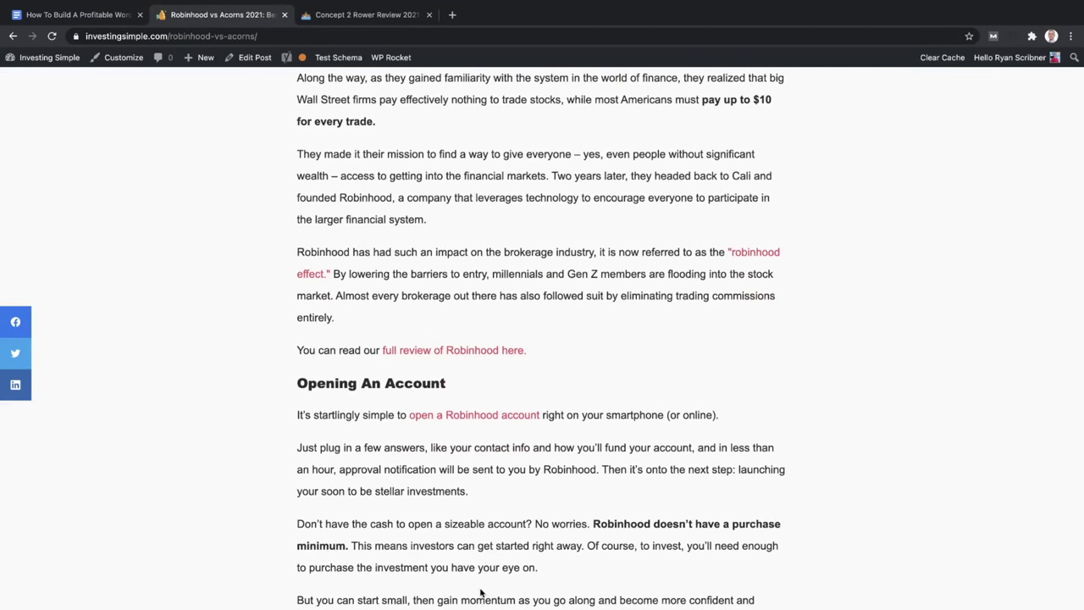
{"action": "scroll", "coordinate": [480, 593], "scroll_direction": "up", "scroll_amount": 3}
{"action": "scroll", "coordinate": [438, 434], "scroll_direction": "up", "scroll_amount": 3}
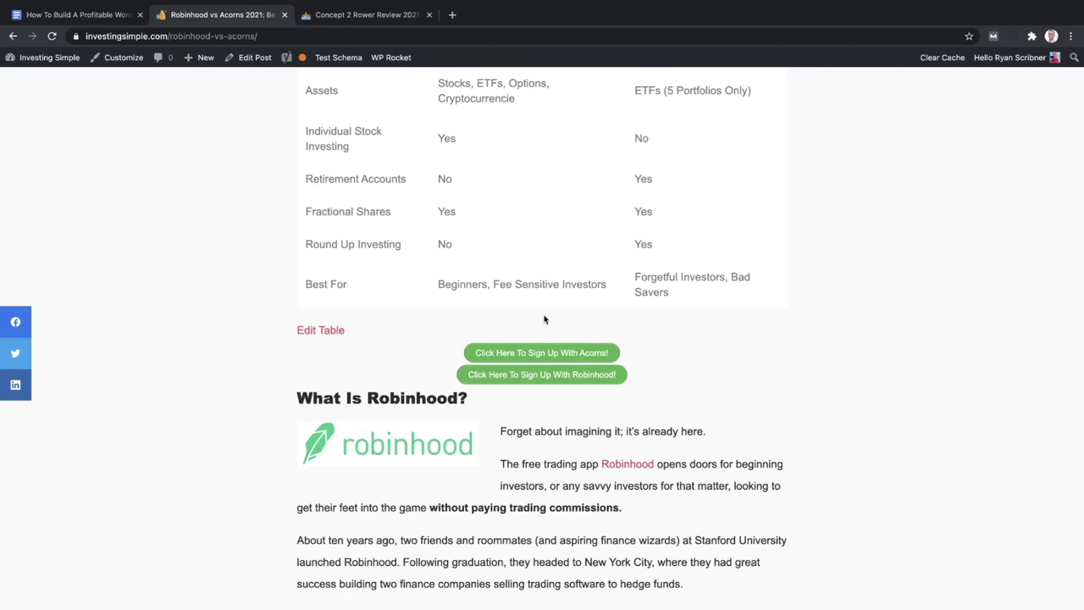
Skim the Robinhood vs Acorns article's comparison table, embedded video and text on the Robinhood account
{"action": "scroll", "coordinate": [545, 320], "scroll_direction": "up", "scroll_amount": 2}
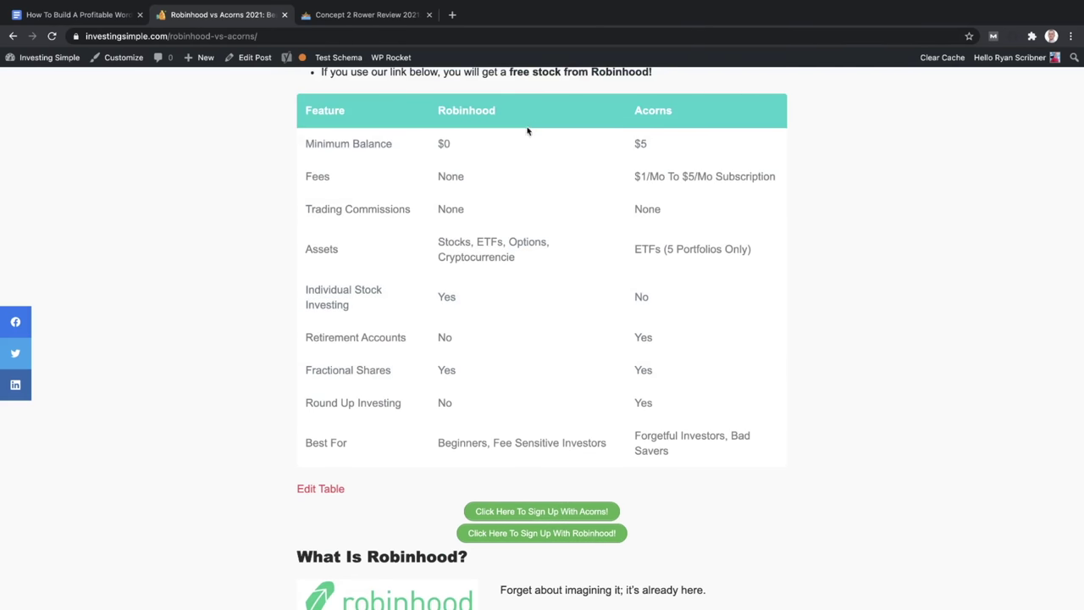
{"action": "scroll", "coordinate": [337, 110], "scroll_direction": "up", "scroll_amount": 8}
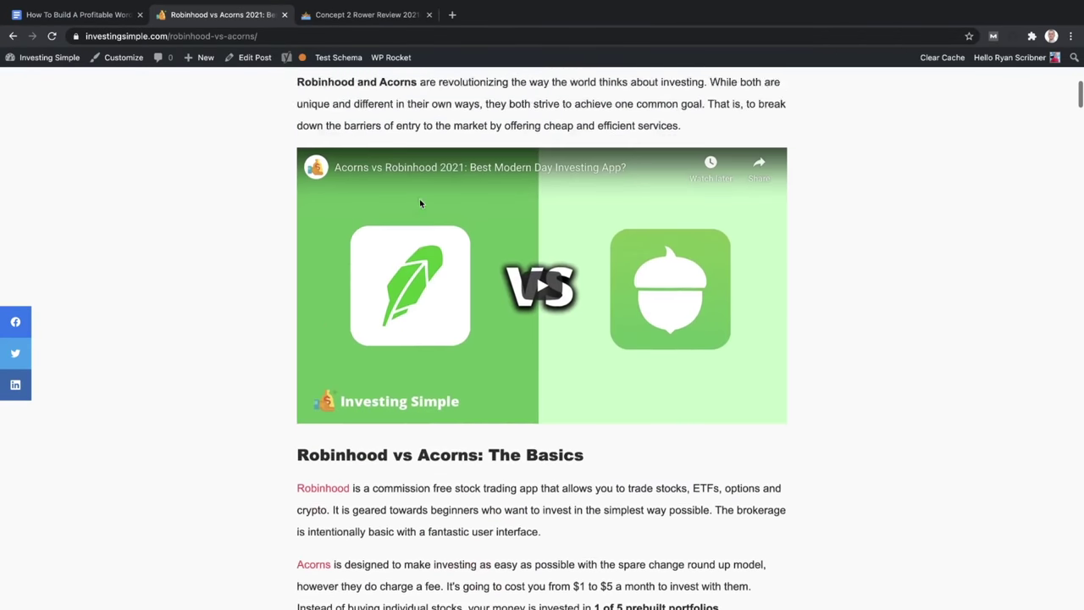
{"action": "scroll", "coordinate": [421, 204], "scroll_direction": "down", "scroll_amount": 20}
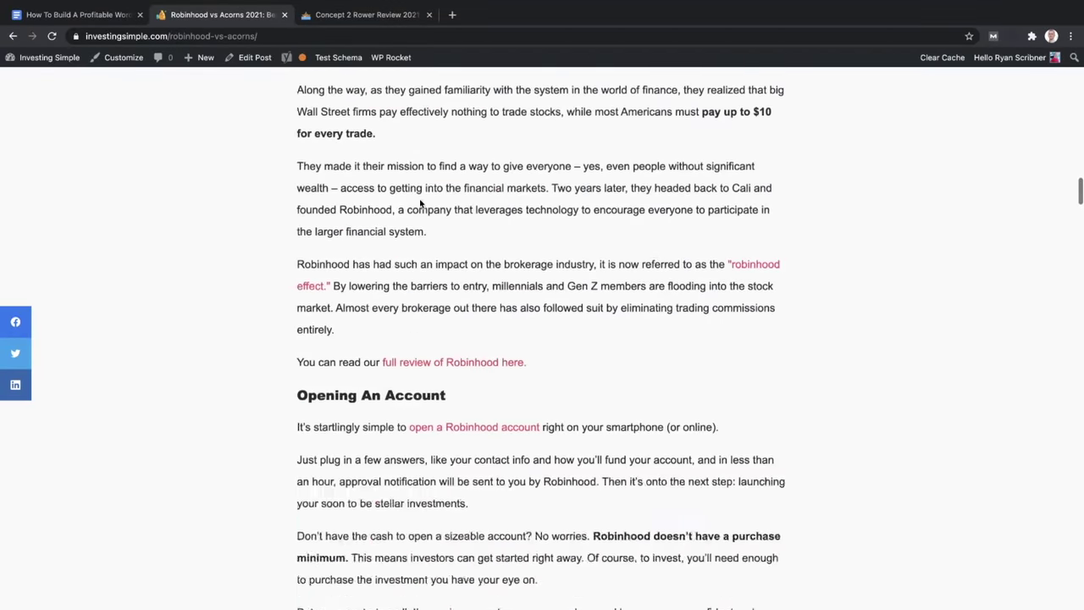
{"action": "scroll", "coordinate": [421, 203], "scroll_direction": "down", "scroll_amount": 5}
{"action": "scroll", "coordinate": [566, 234], "scroll_direction": "up", "scroll_amount": 3}
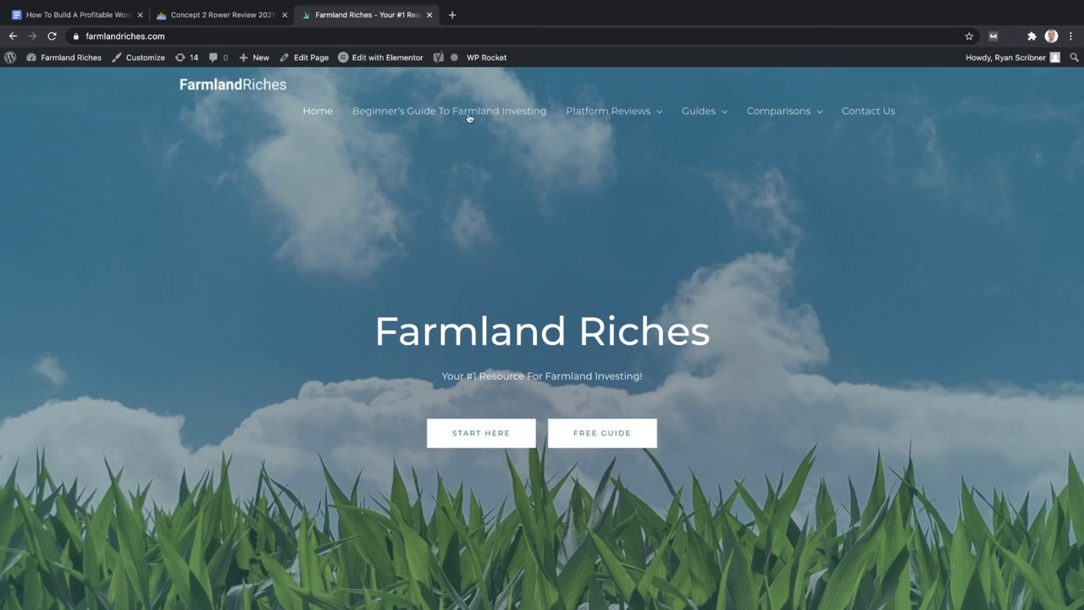
View the Farmland Riches subscriber statistics in ConvertKit and the free guide sign-up popup on the Farmland Riches home page
{"action": "left_click", "coordinate": [452, 15]}
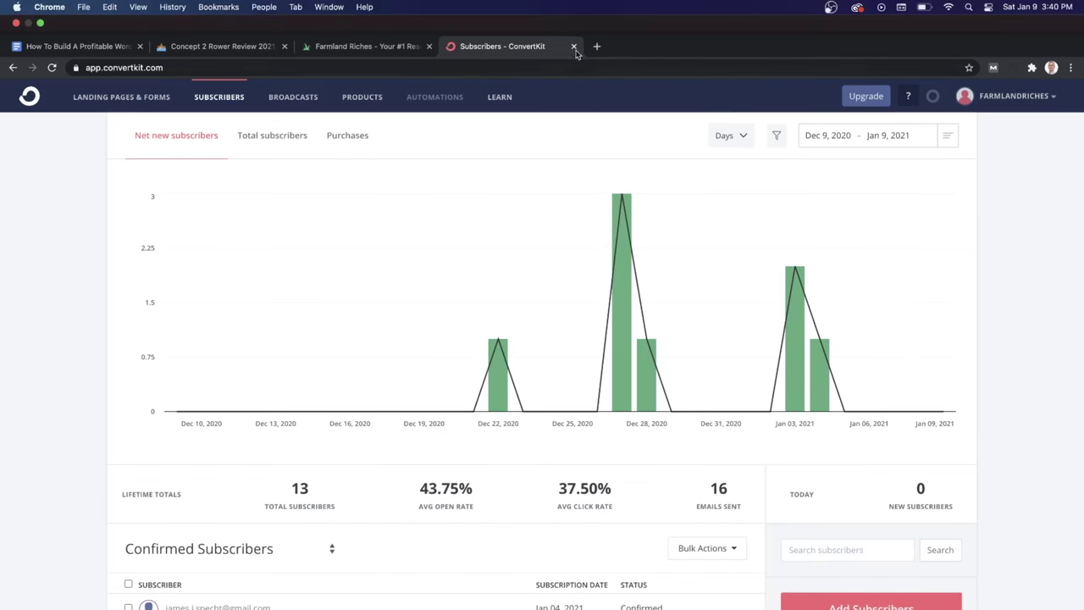
{"action": "left_click", "coordinate": [574, 46]}
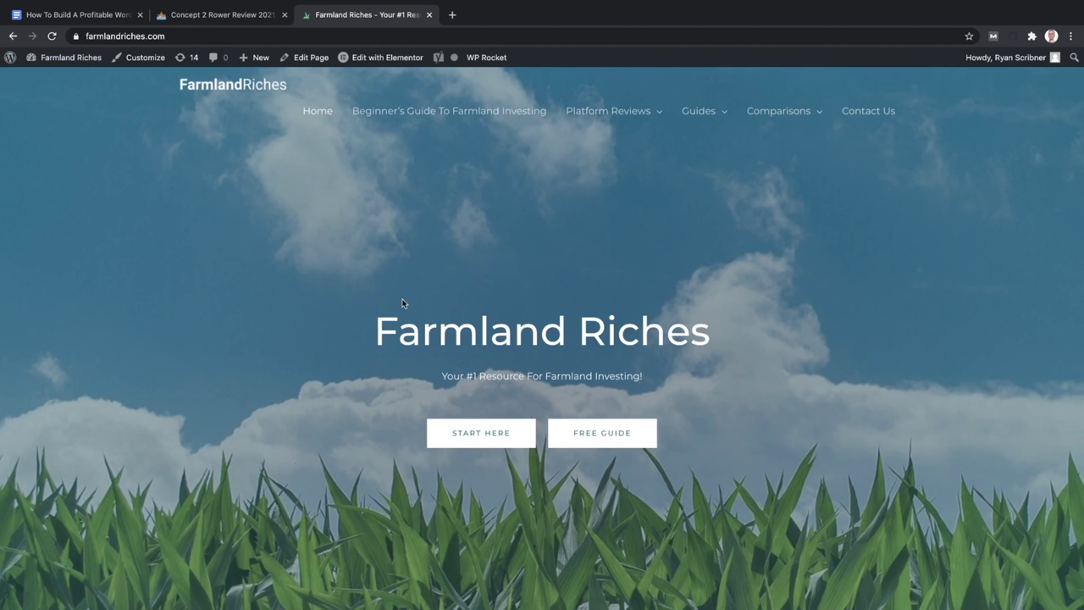
{"action": "left_click", "coordinate": [572, 424]}
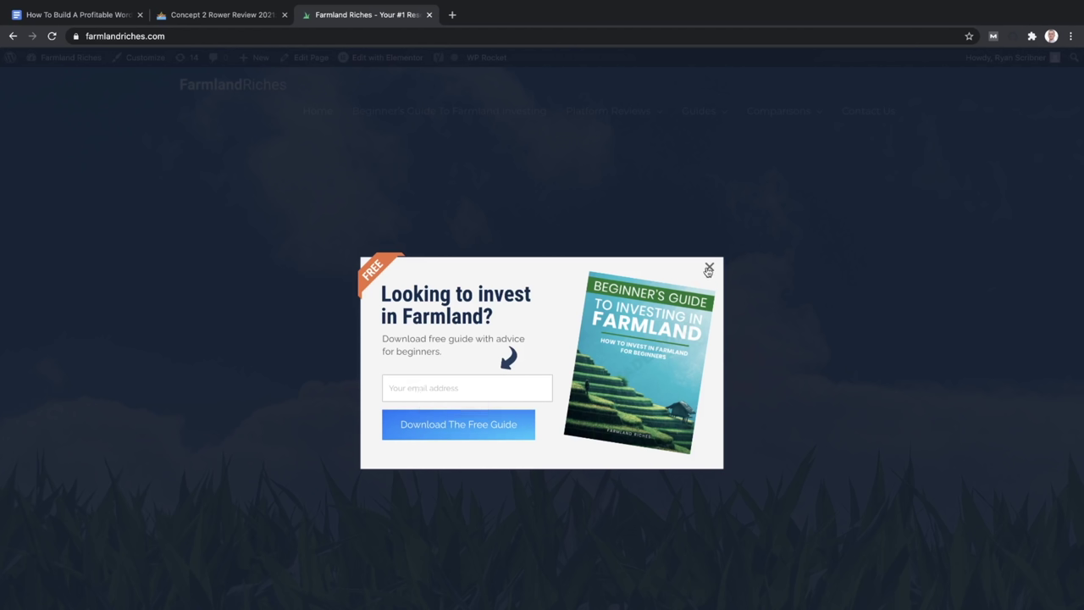
{"action": "left_click", "coordinate": [708, 269]}
Open the Beginner's Guide To Farmland Investing on Farmland Riches and skim the article from start to end and back
{"action": "left_click", "coordinate": [449, 115]}
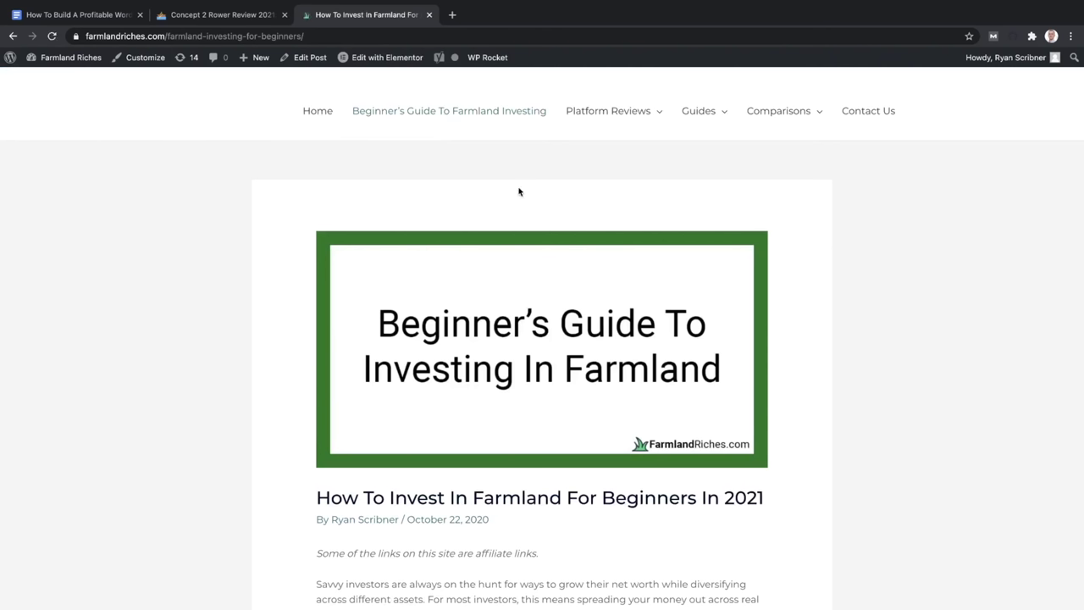
{"action": "scroll", "coordinate": [517, 189], "scroll_direction": "down", "scroll_amount": 8}
{"action": "scroll", "coordinate": [520, 188], "scroll_direction": "down", "scroll_amount": 15}
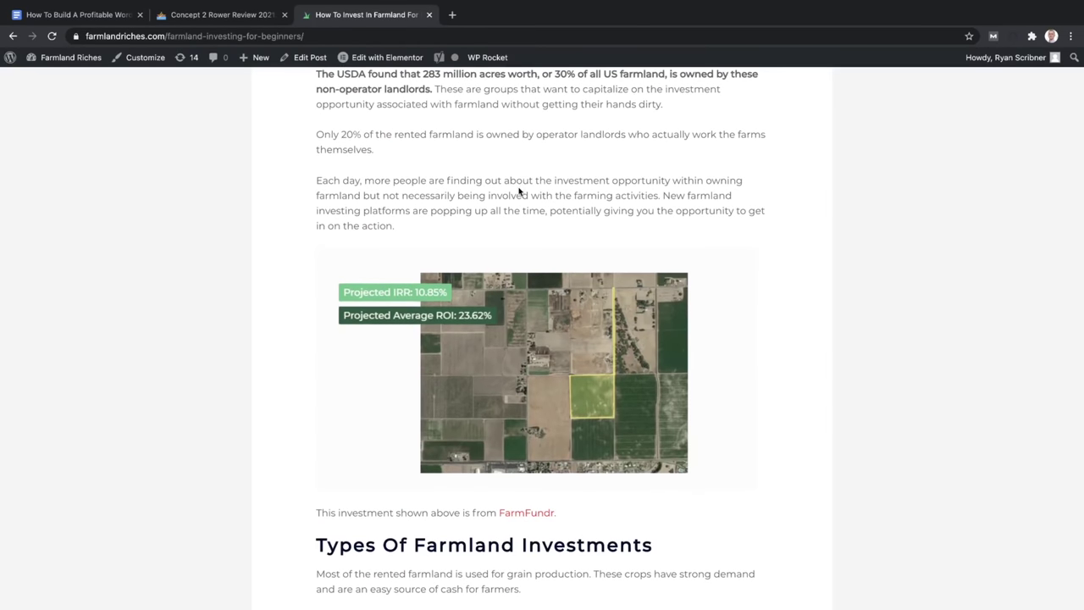
{"action": "scroll", "coordinate": [519, 191], "scroll_direction": "down", "scroll_amount": 20}
{"action": "scroll", "coordinate": [519, 190], "scroll_direction": "down", "scroll_amount": 4}
{"action": "scroll", "coordinate": [519, 191], "scroll_direction": "up", "scroll_amount": 14}
{"action": "scroll", "coordinate": [518, 188], "scroll_direction": "down", "scroll_amount": 11}
{"action": "scroll", "coordinate": [519, 188], "scroll_direction": "down", "scroll_amount": 15}
{"action": "scroll", "coordinate": [519, 187], "scroll_direction": "down", "scroll_amount": 20}
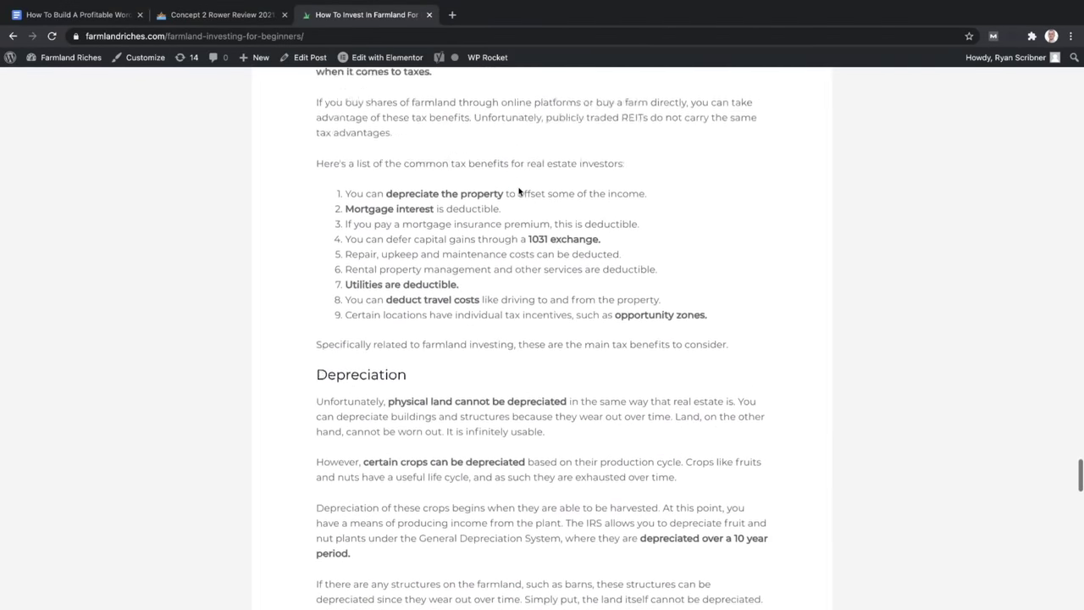
{"action": "scroll", "coordinate": [519, 191], "scroll_direction": "down", "scroll_amount": 20}
{"action": "scroll", "coordinate": [518, 187], "scroll_direction": "down", "scroll_amount": 20}
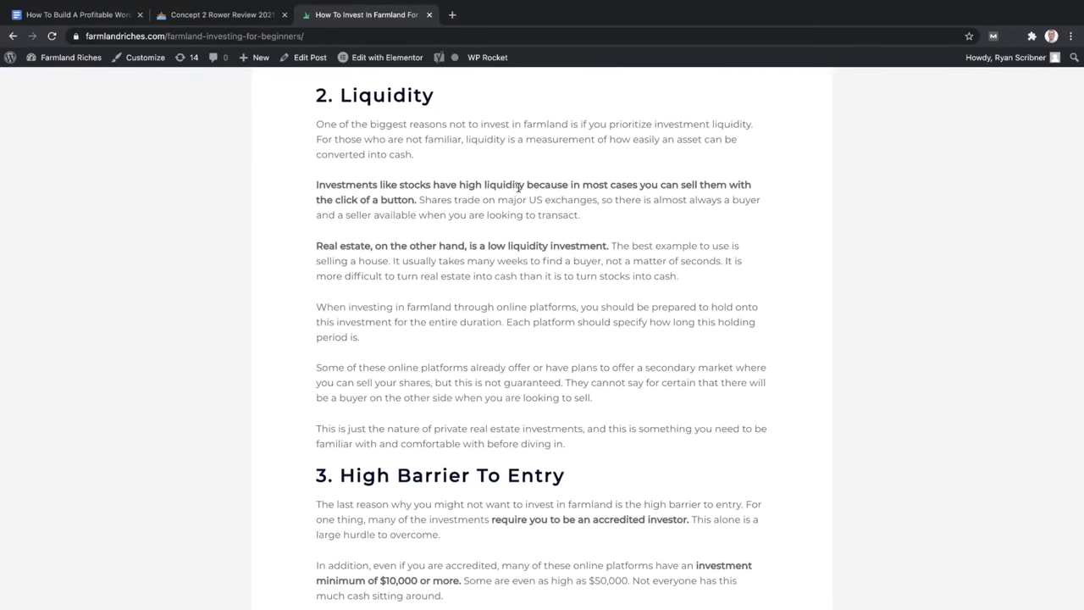
{"action": "scroll", "coordinate": [519, 188], "scroll_direction": "down", "scroll_amount": 5}
{"action": "scroll", "coordinate": [518, 189], "scroll_direction": "up", "scroll_amount": 20}
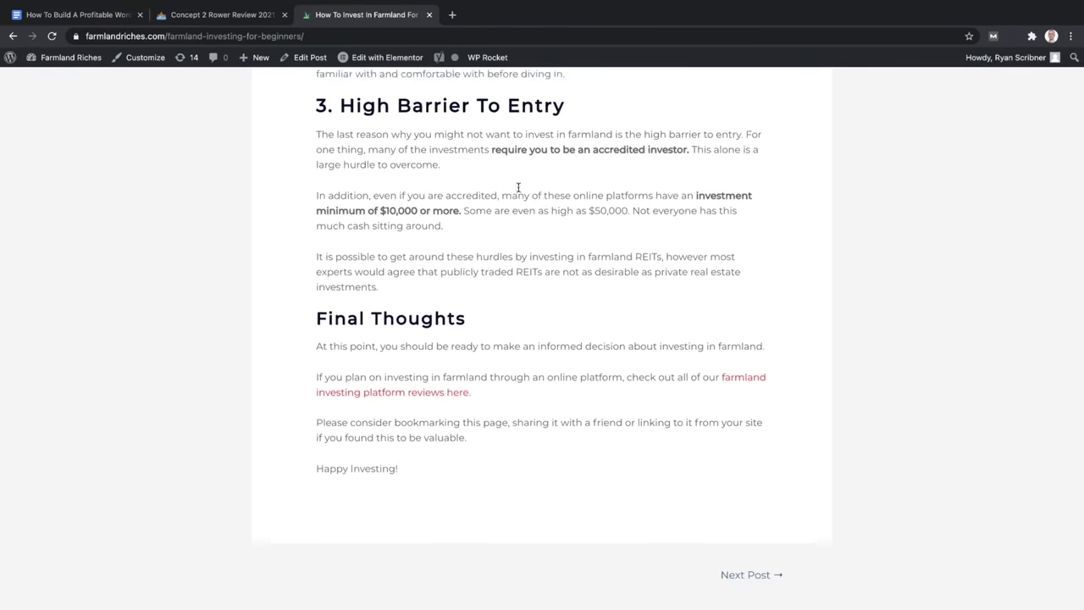
{"action": "scroll", "coordinate": [520, 191], "scroll_direction": "up", "scroll_amount": 20}
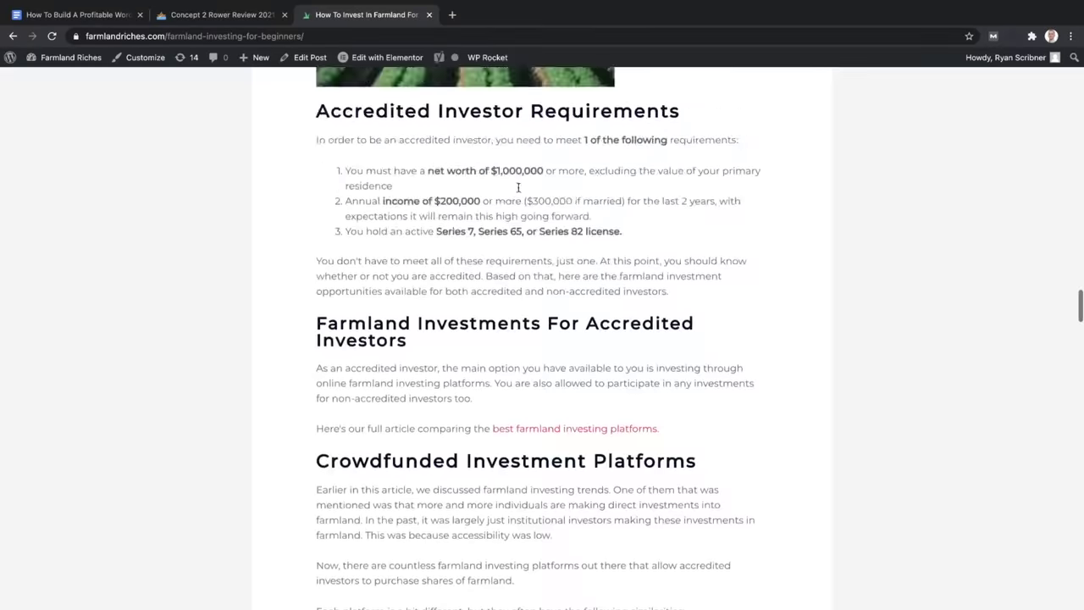
{"action": "scroll", "coordinate": [520, 191], "scroll_direction": "up", "scroll_amount": 20}
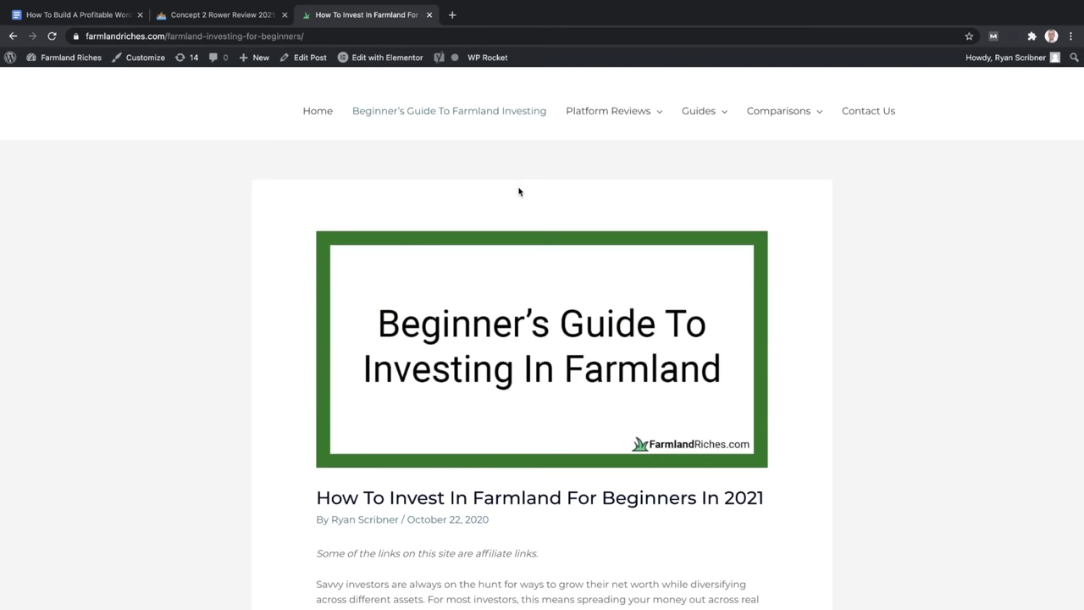
Open the Lead Gen popup in the Convert Pro editor from the Farmland Riches dashboard and inspect its heading's settings
{"action": "left_click", "coordinate": [72, 59]}
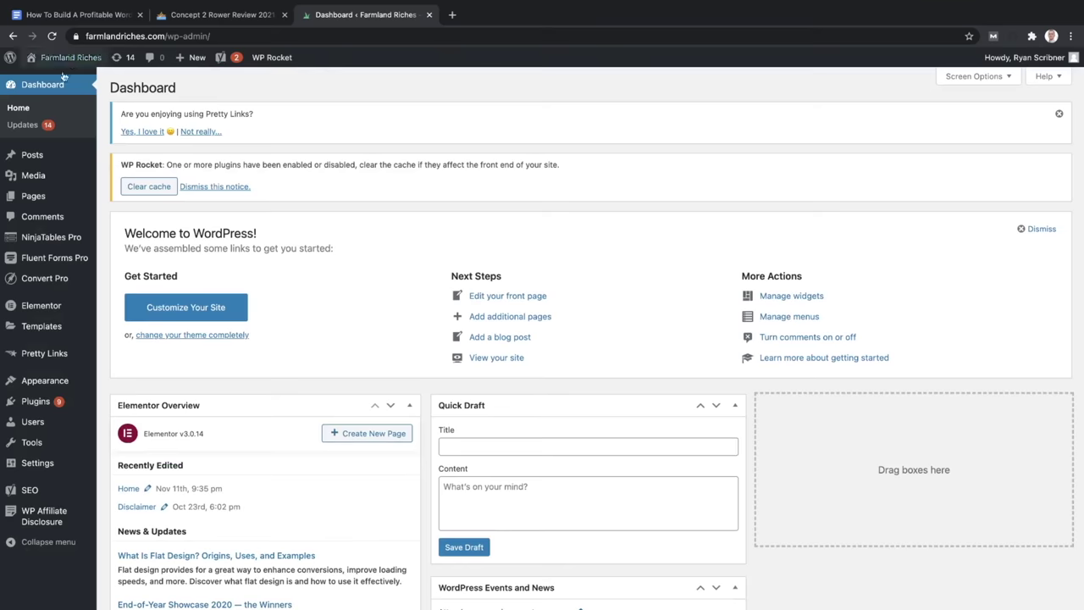
{"action": "mouse_move", "coordinate": [48, 287]}
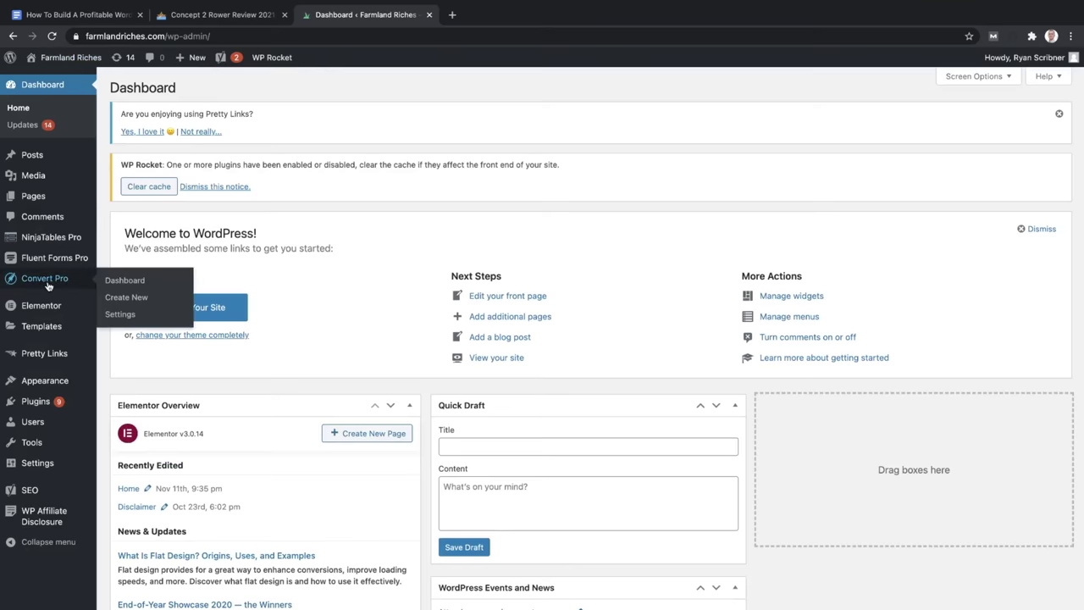
{"action": "left_click", "coordinate": [49, 286]}
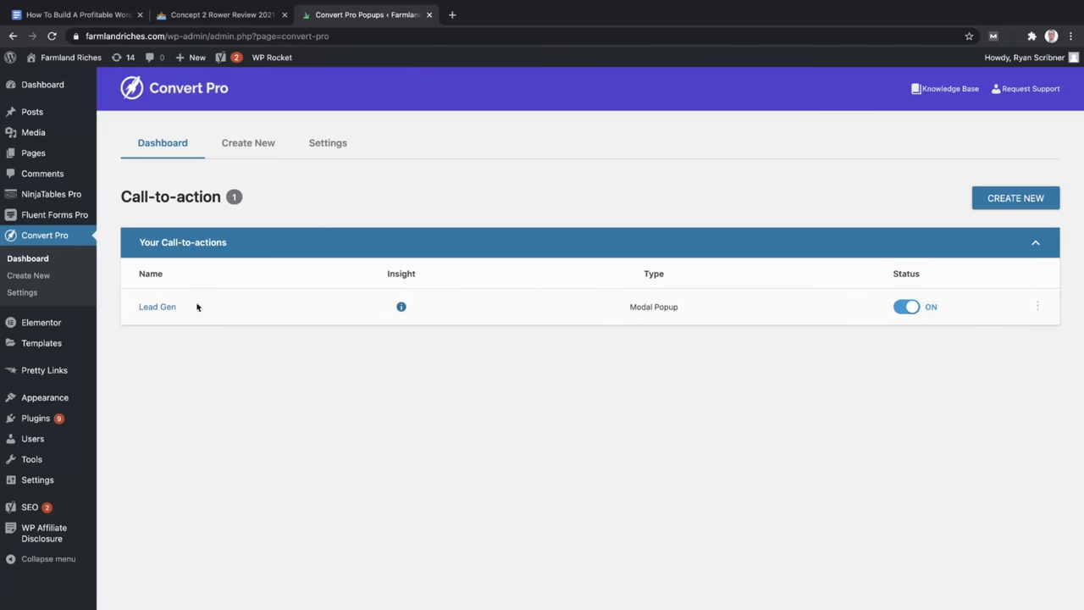
{"action": "left_click", "coordinate": [142, 311]}
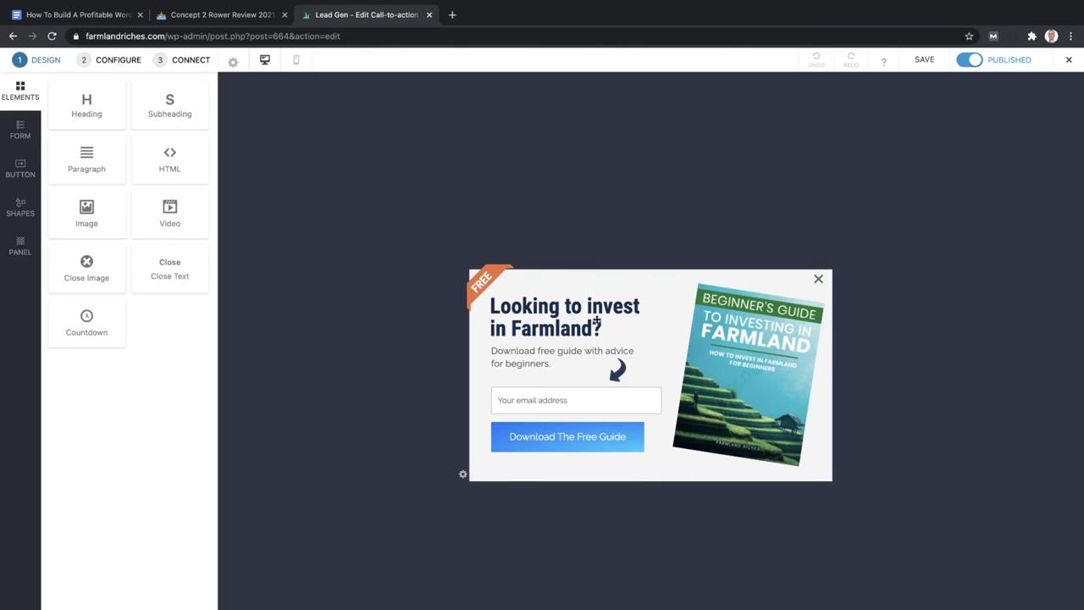
{"action": "left_click", "coordinate": [606, 306]}
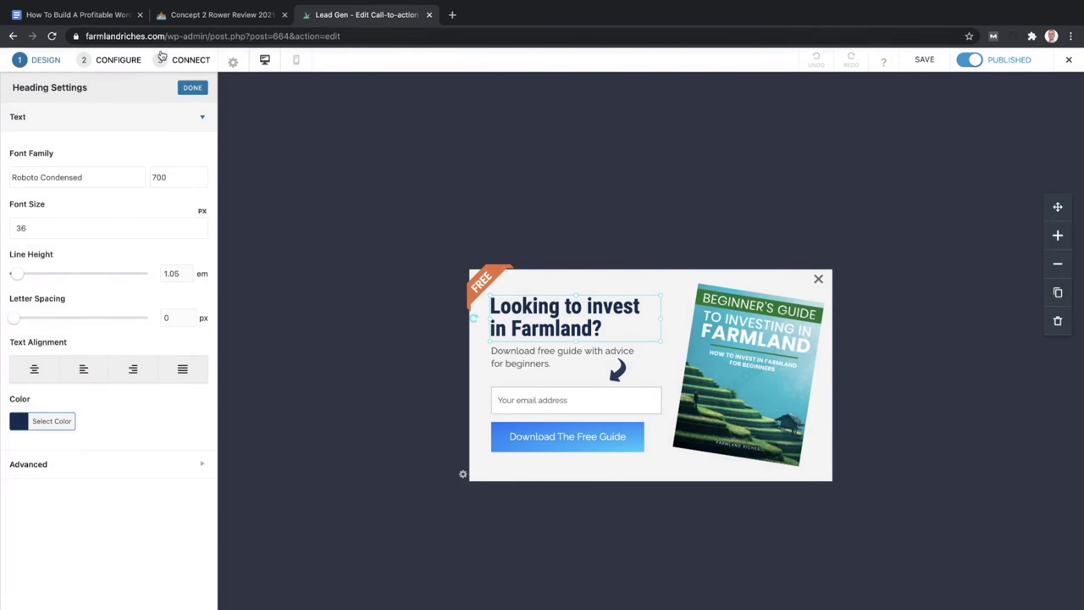
{"action": "left_click", "coordinate": [342, 167]}
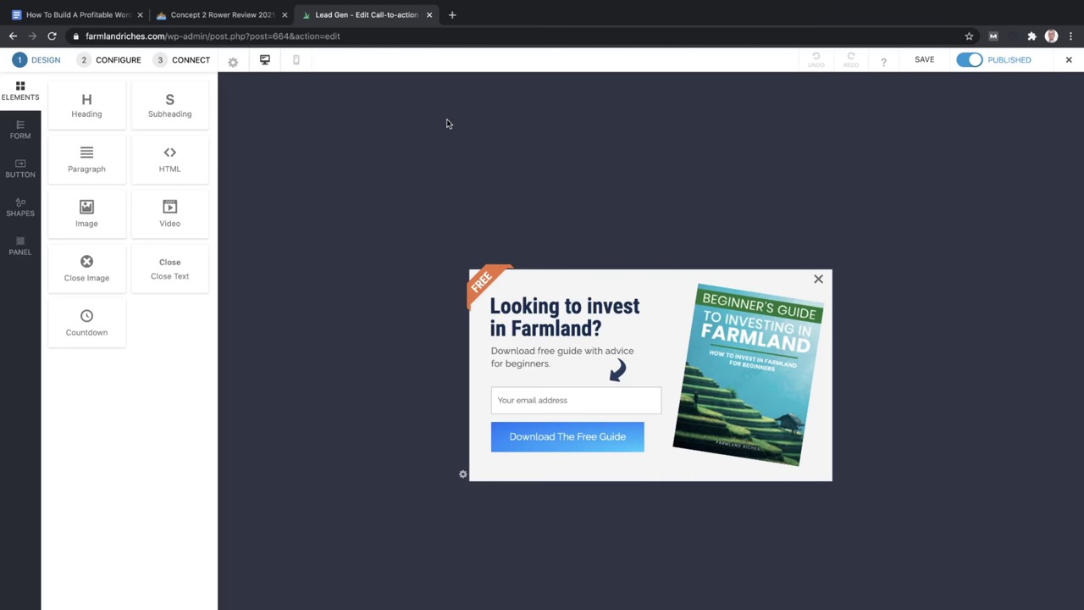
Leave the Lead Gen popup editor for the live site and close both Farmland Riches tabs
{"action": "left_click", "coordinate": [1070, 61]}
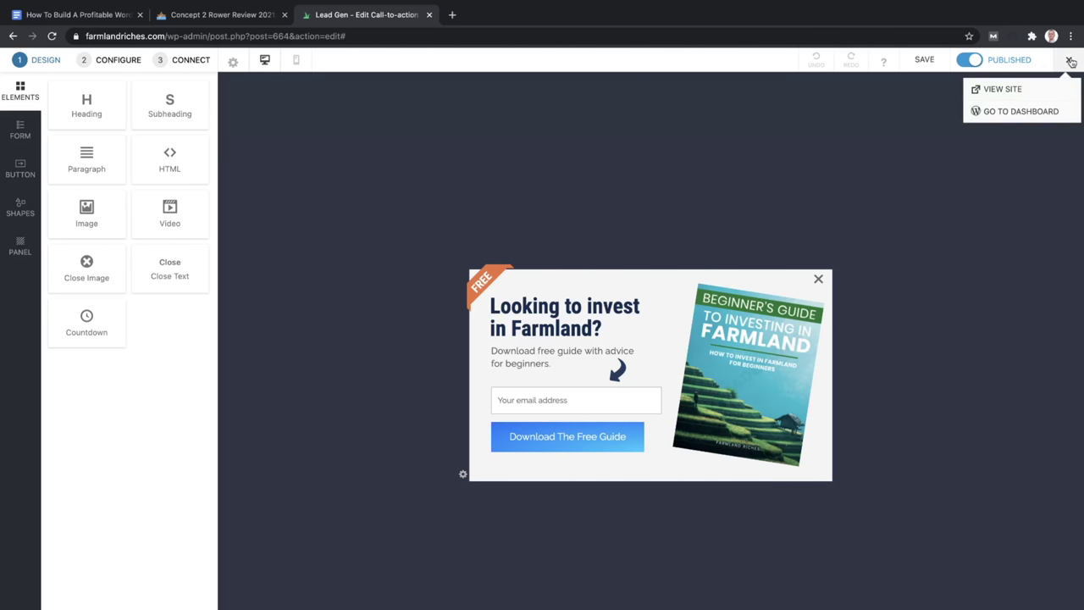
{"action": "left_click", "coordinate": [1016, 90]}
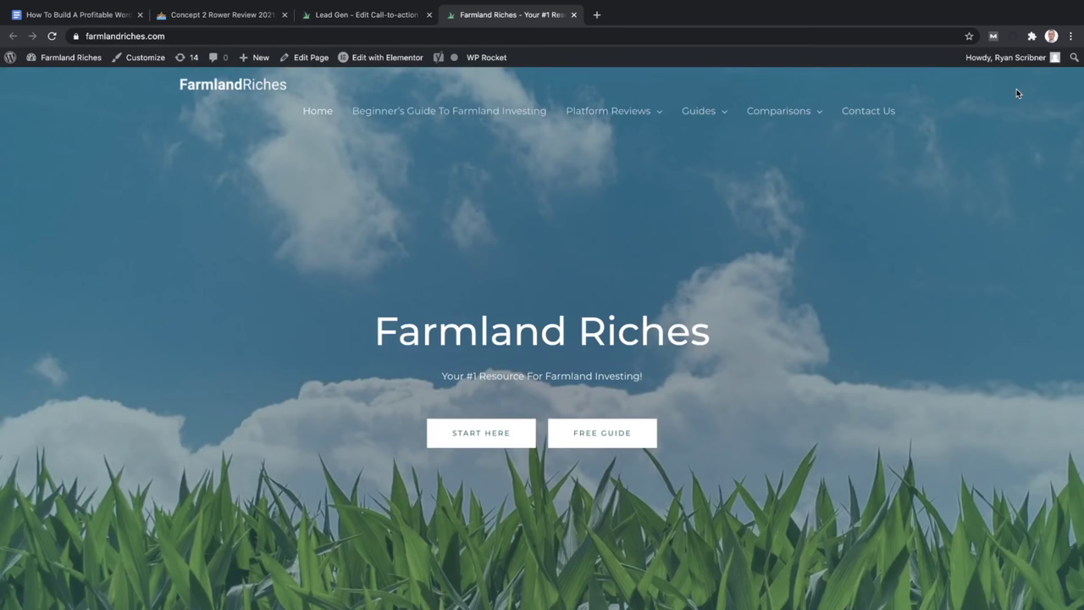
{"action": "left_click", "coordinate": [429, 15]}
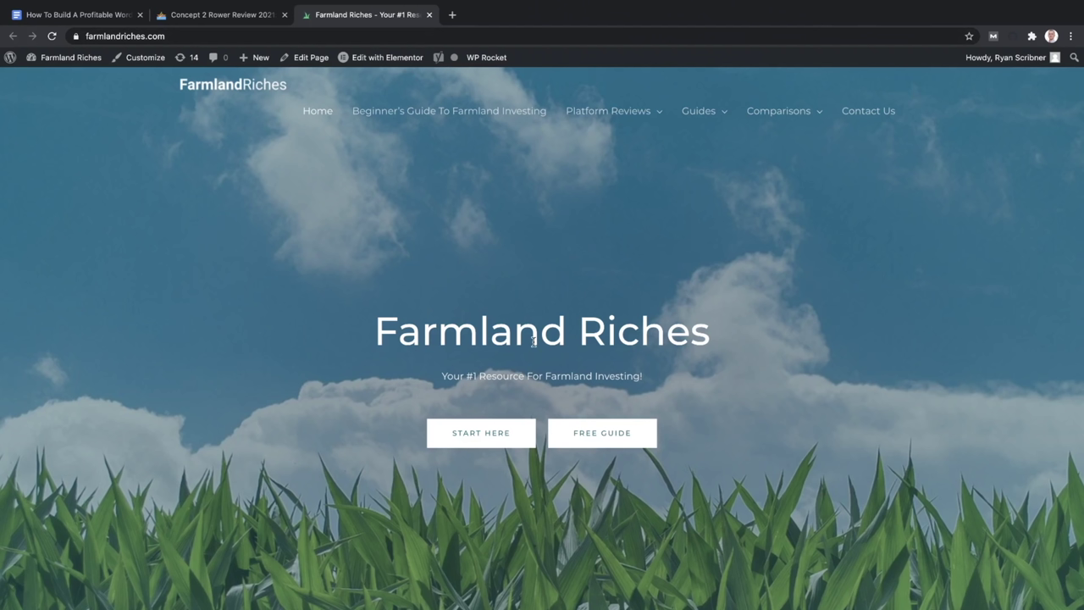
{"action": "key", "text": "super+w"}
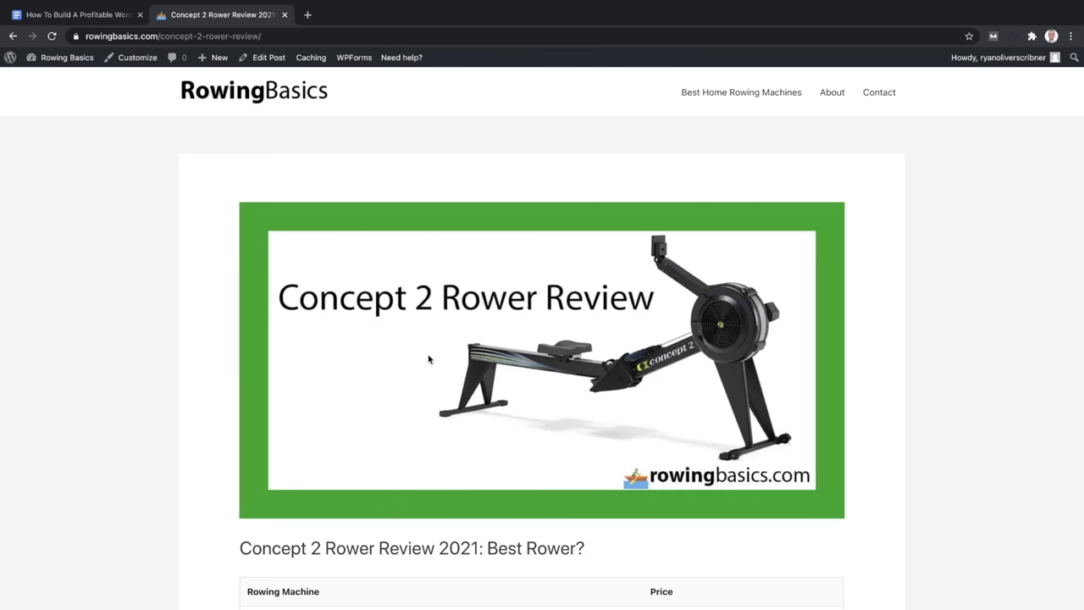
Load farmlandriches.com in place of the Concept 2 Rower Review and open the Beginner's Guide To Farmland Investing post for editing
{"action": "left_click", "coordinate": [282, 36]}
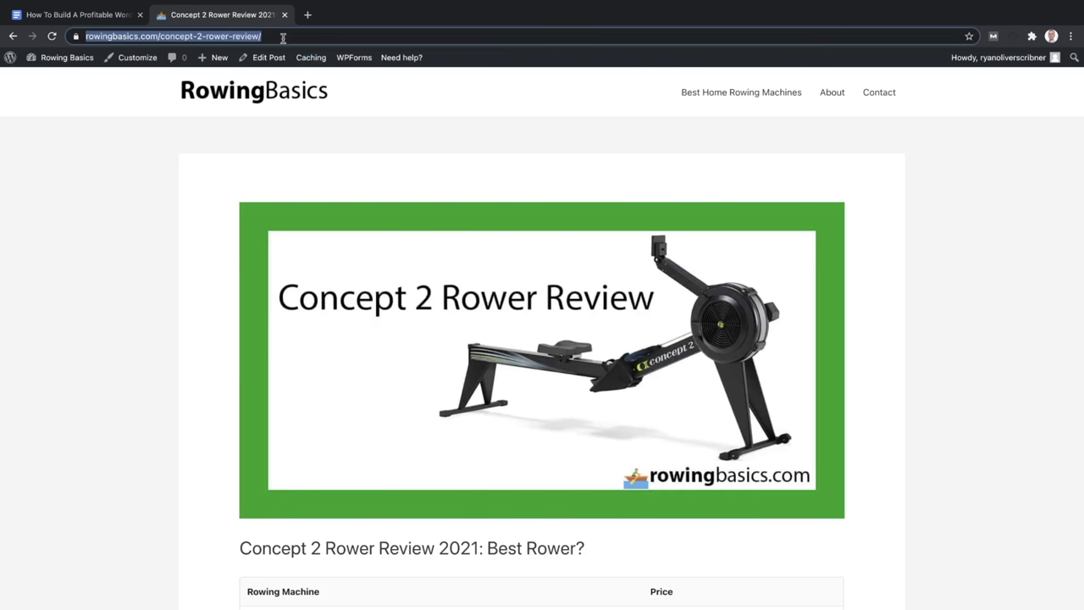
{"action": "type", "text": "far"}
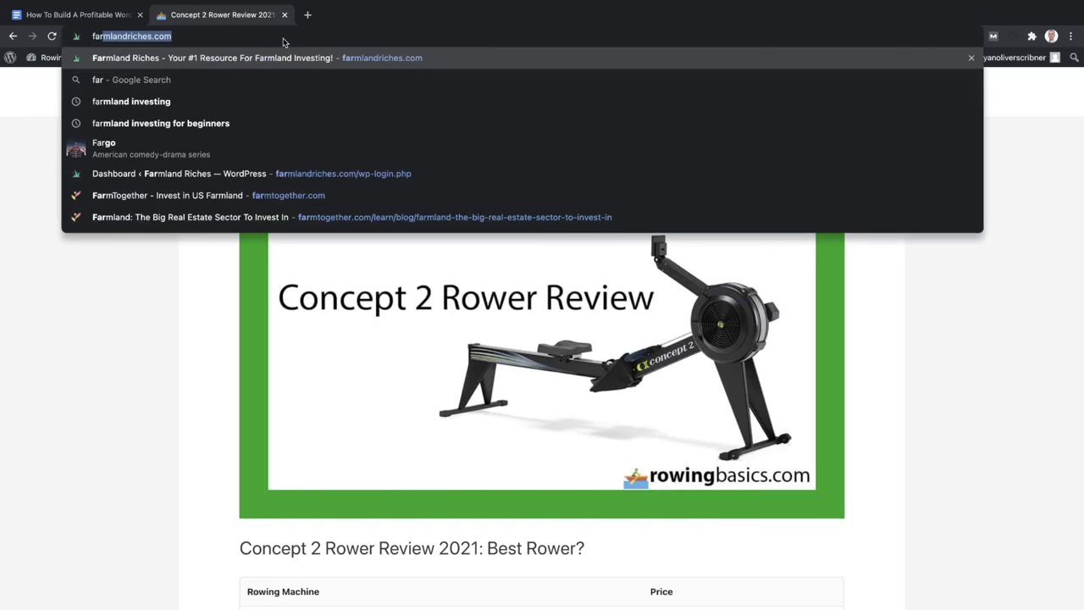
{"action": "key", "text": "Return"}
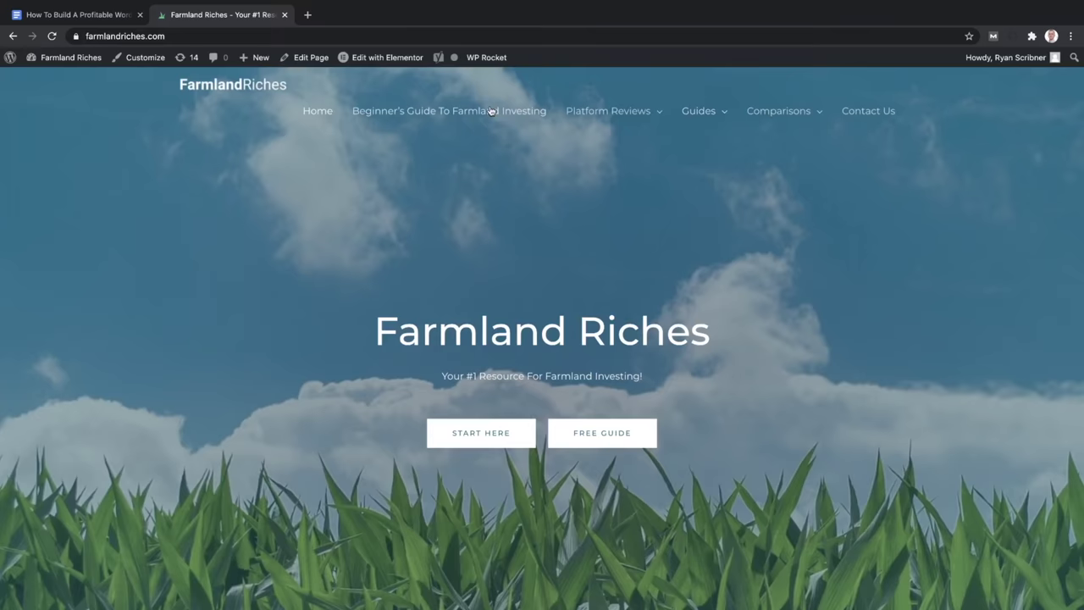
{"action": "left_click", "coordinate": [441, 115]}
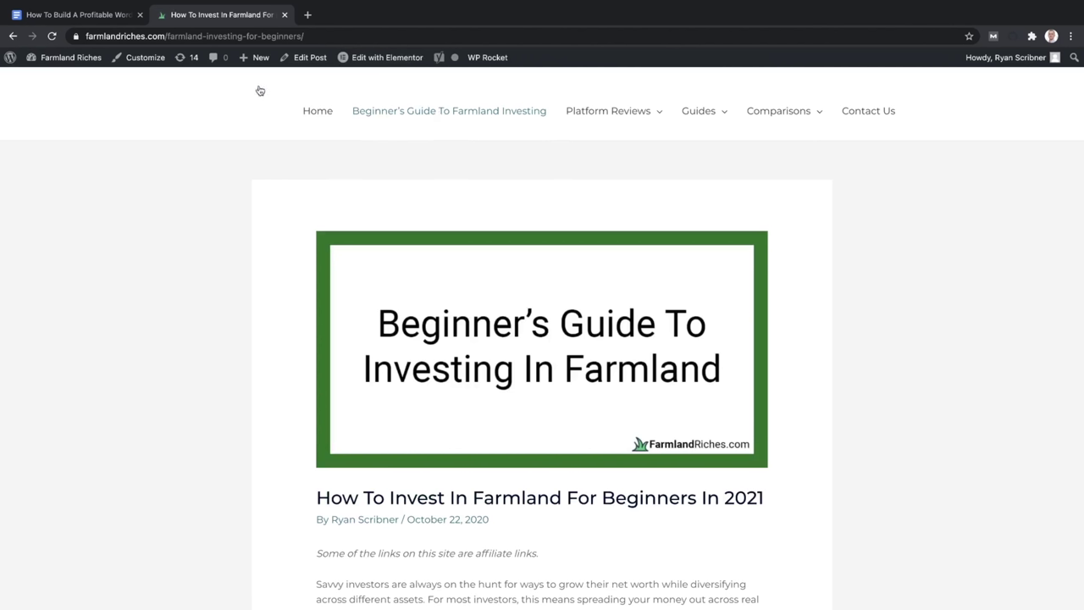
{"action": "left_click", "coordinate": [317, 64]}
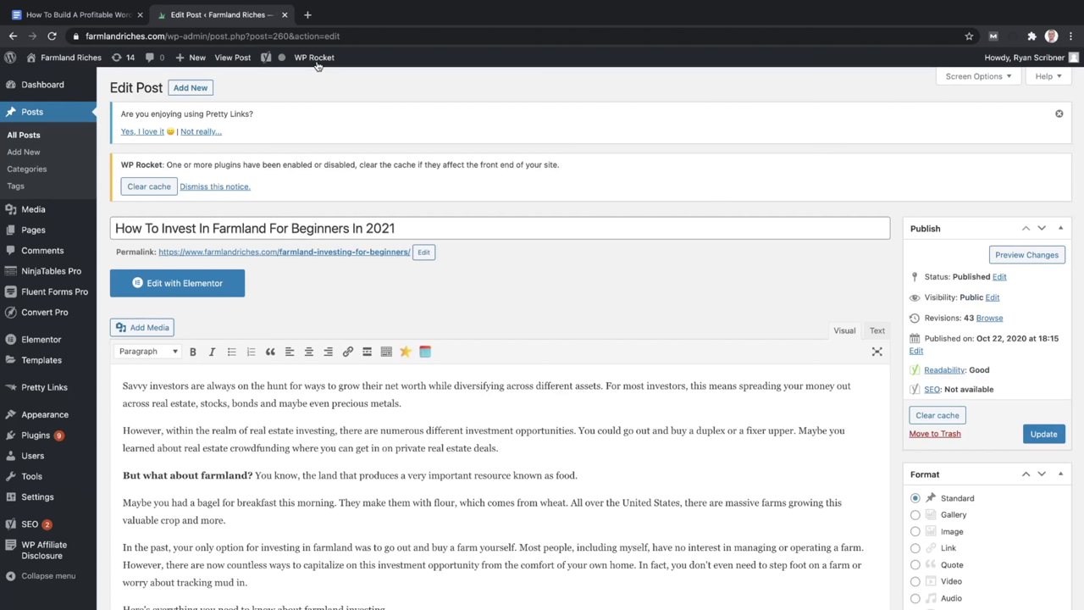
Highlight the farmland post's whole title and its "How To Invest In Farmland" portion to examine the wording
{"action": "triple_click", "coordinate": [319, 229]}
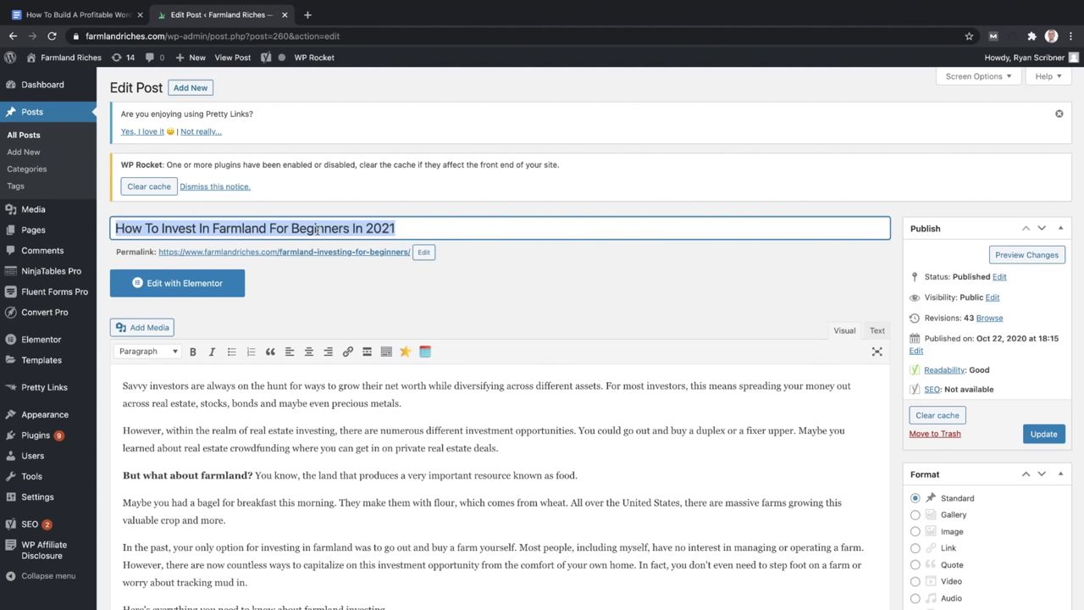
{"action": "left_click", "coordinate": [318, 229]}
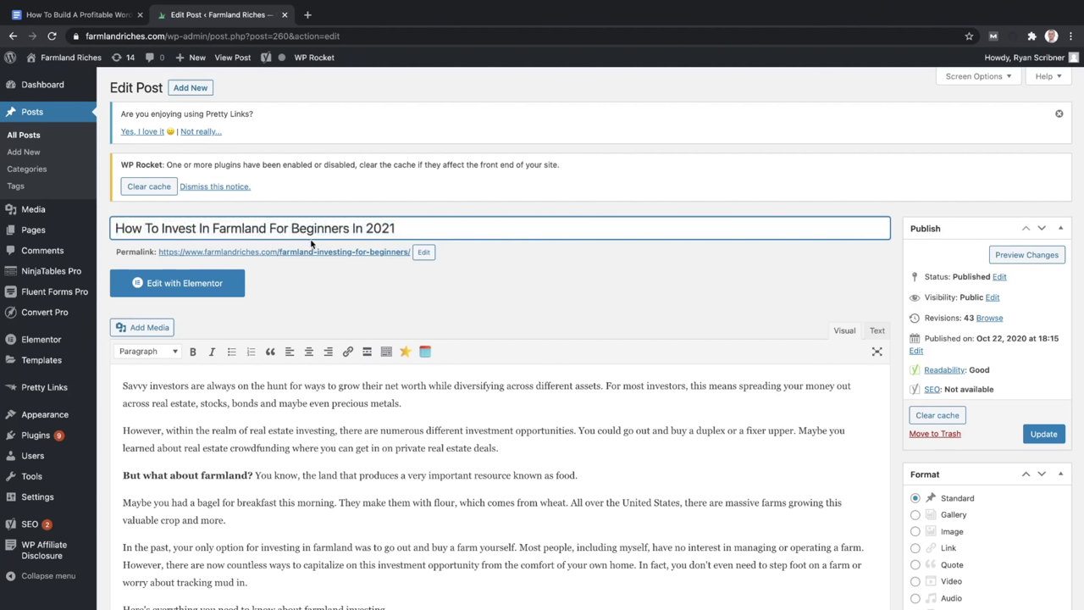
{"action": "left_click_drag", "start_coordinate": [266, 229], "coordinate": [70, 222]}
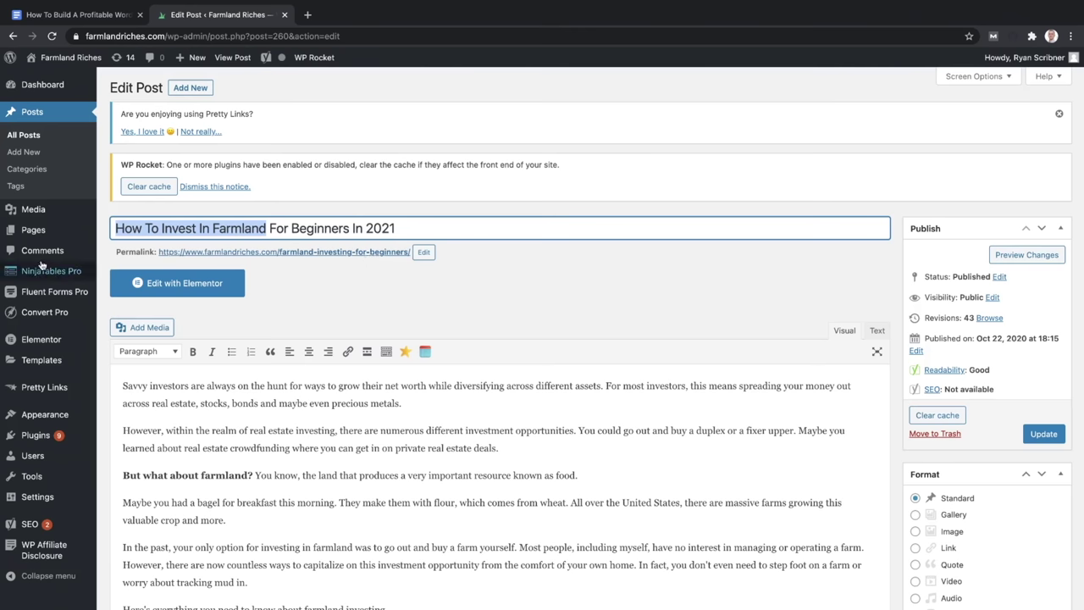
Open Pretty Links in a separate tab and start a new link titled "Redirect: Farmland Investing For Beginners"
{"action": "right_click", "coordinate": [56, 387]}
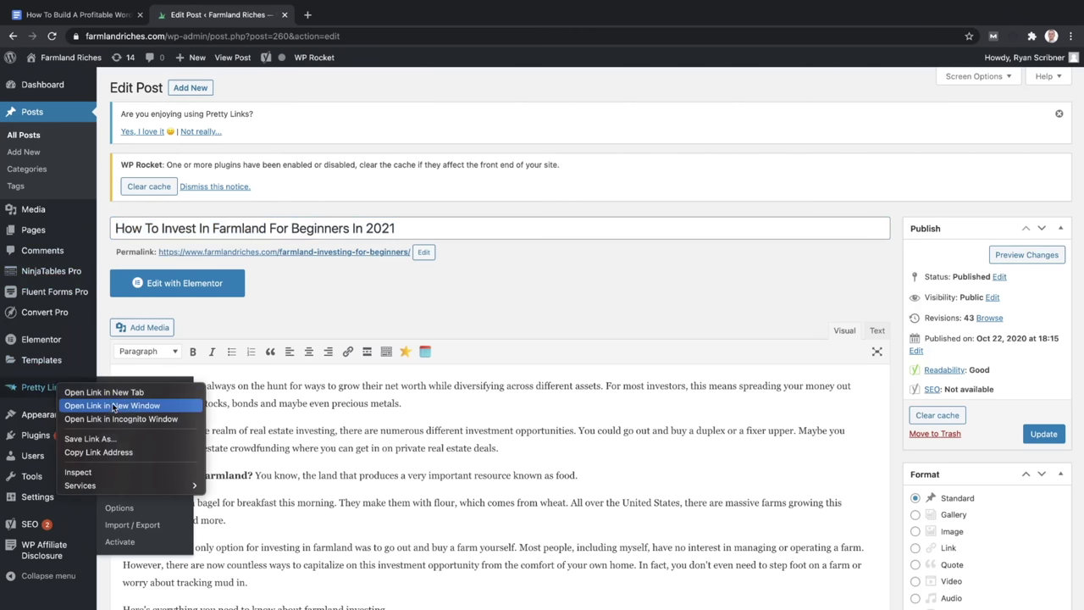
{"action": "left_click", "coordinate": [159, 356]}
{"action": "left_click", "coordinate": [344, 19]}
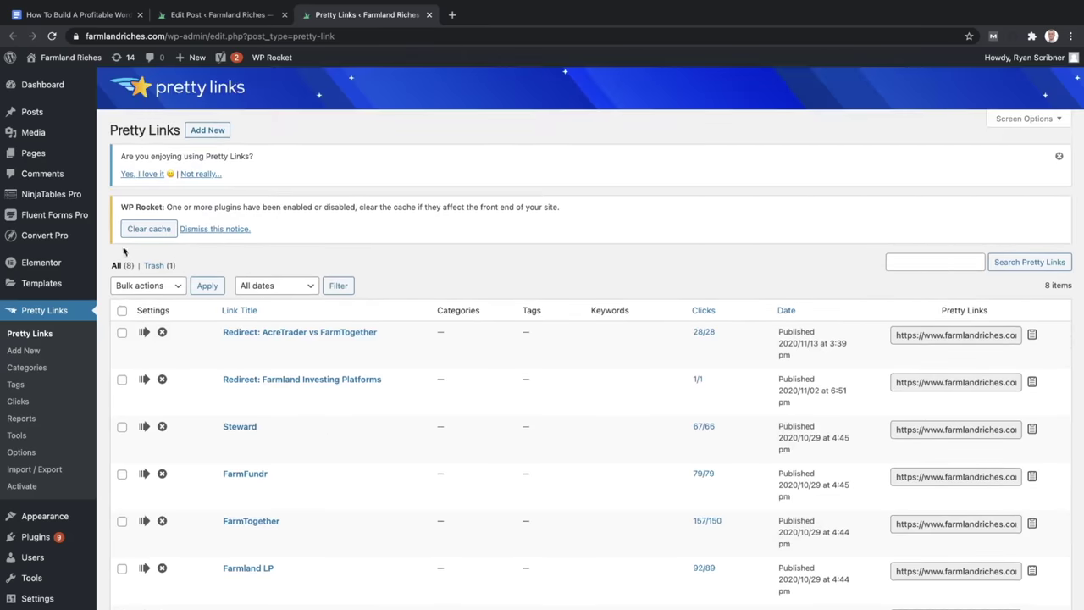
{"action": "left_click", "coordinate": [207, 130]}
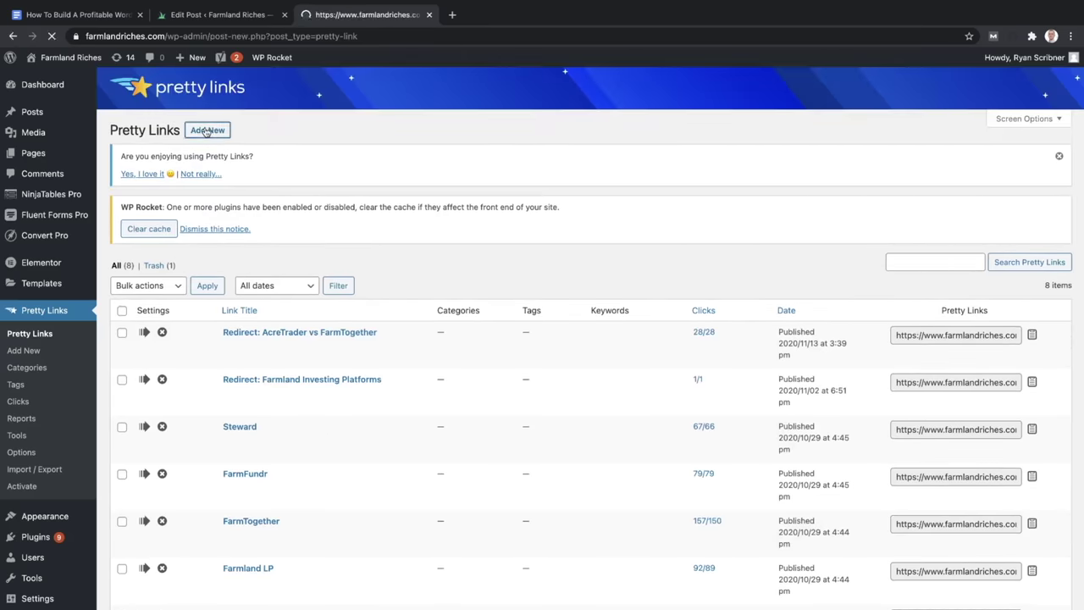
{"action": "type", "text": "Redire"}
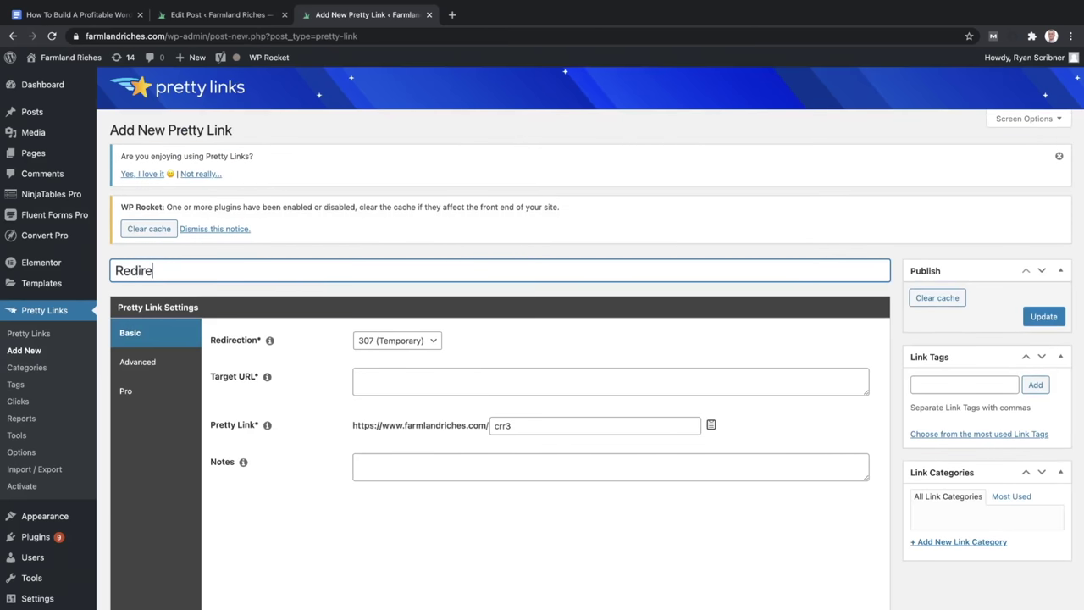
{"action": "type", "text": "ct: Farmland Investing For Beginners"}
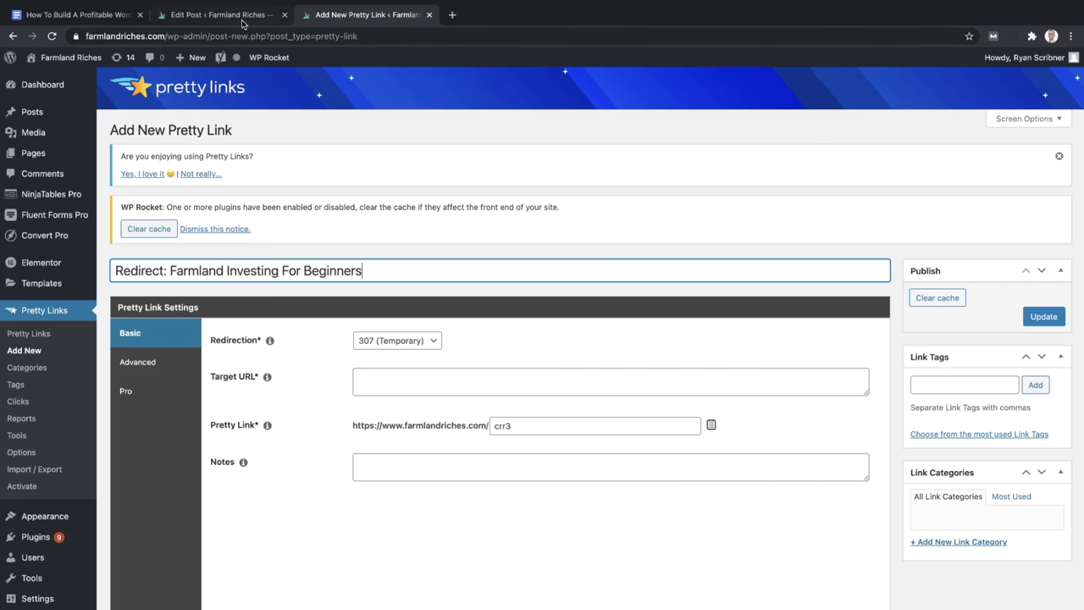
Copy the live farmland post's URL and set the new link's slug to farmland-investing-for-beginners, without the domain or trailing slash
{"action": "left_click", "coordinate": [243, 22]}
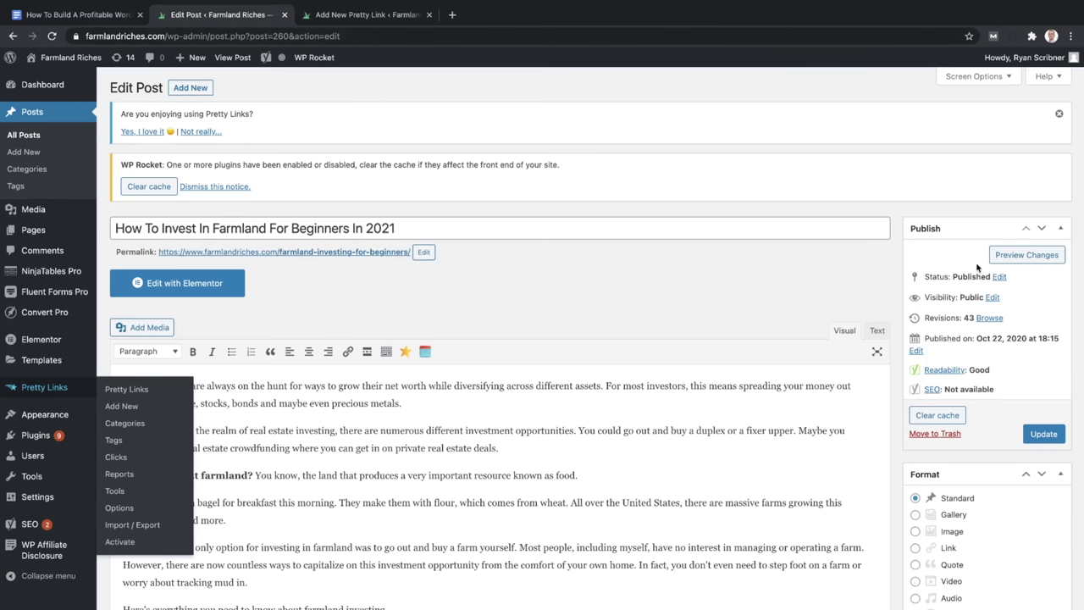
{"action": "left_click", "coordinate": [366, 253]}
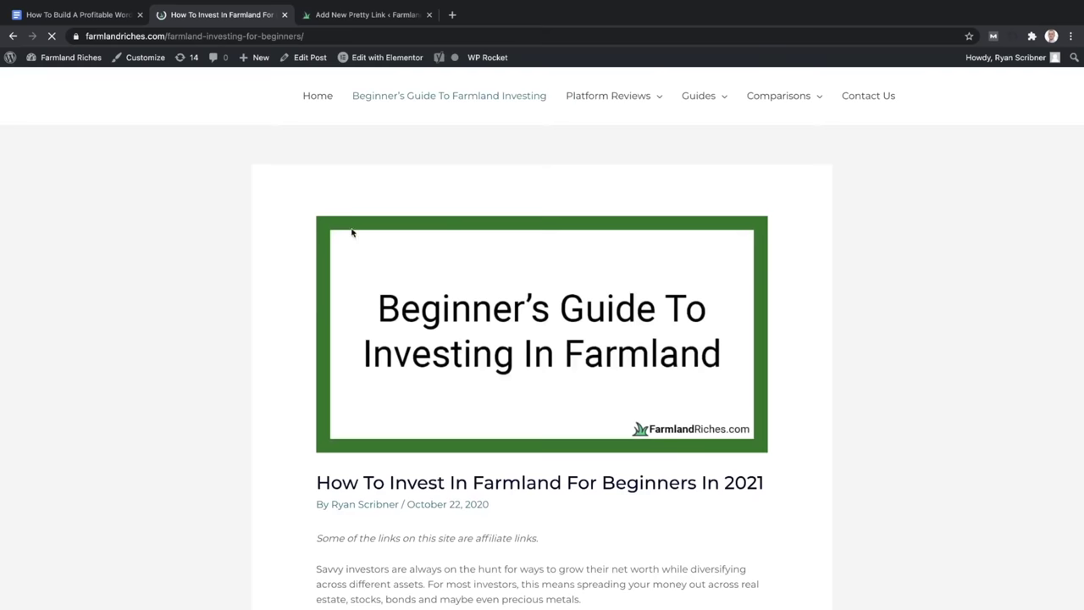
{"action": "left_click", "coordinate": [241, 36]}
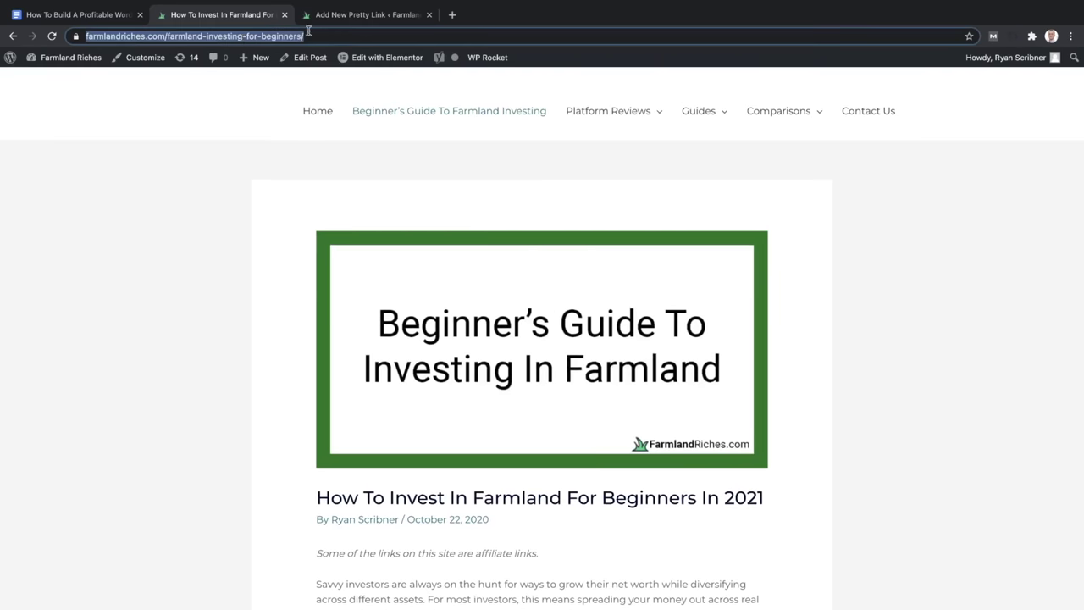
{"action": "left_click", "coordinate": [360, 14]}
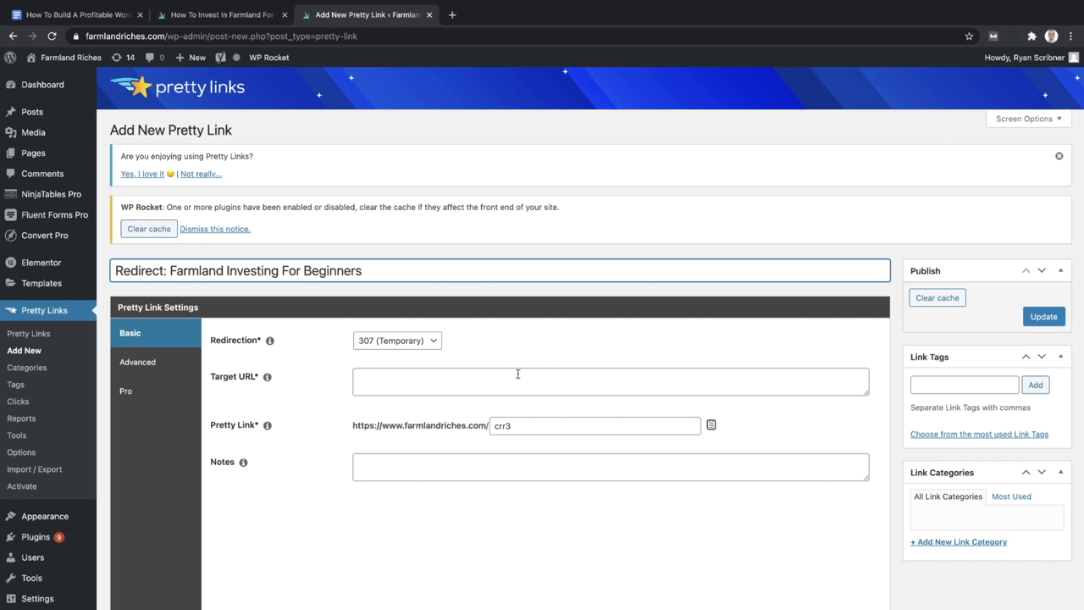
{"action": "left_click", "coordinate": [546, 416]}
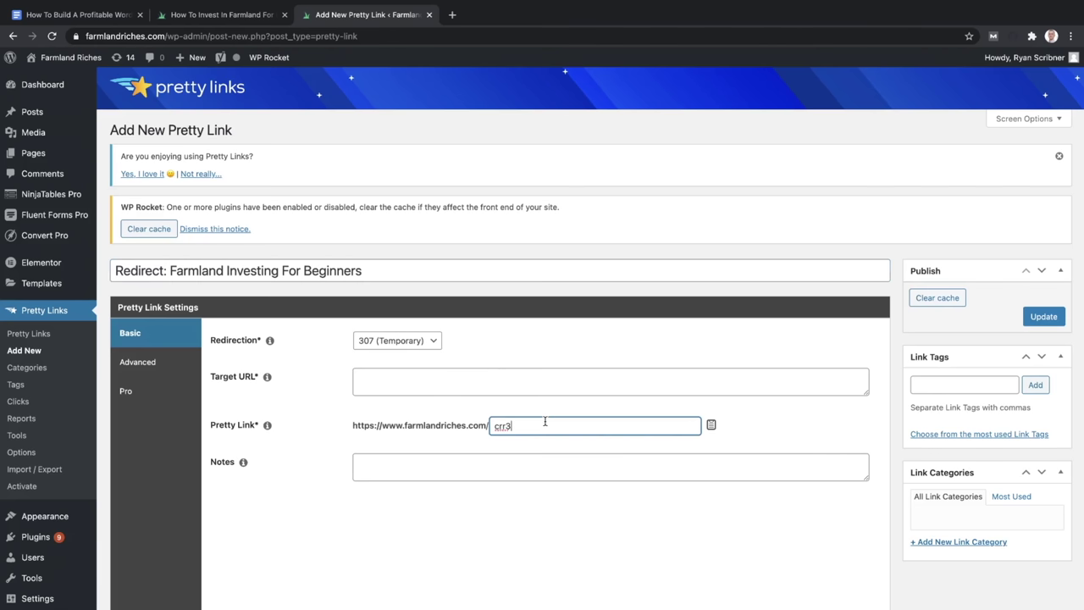
{"action": "key", "text": "super+a"}
{"action": "key", "text": "super+v"}
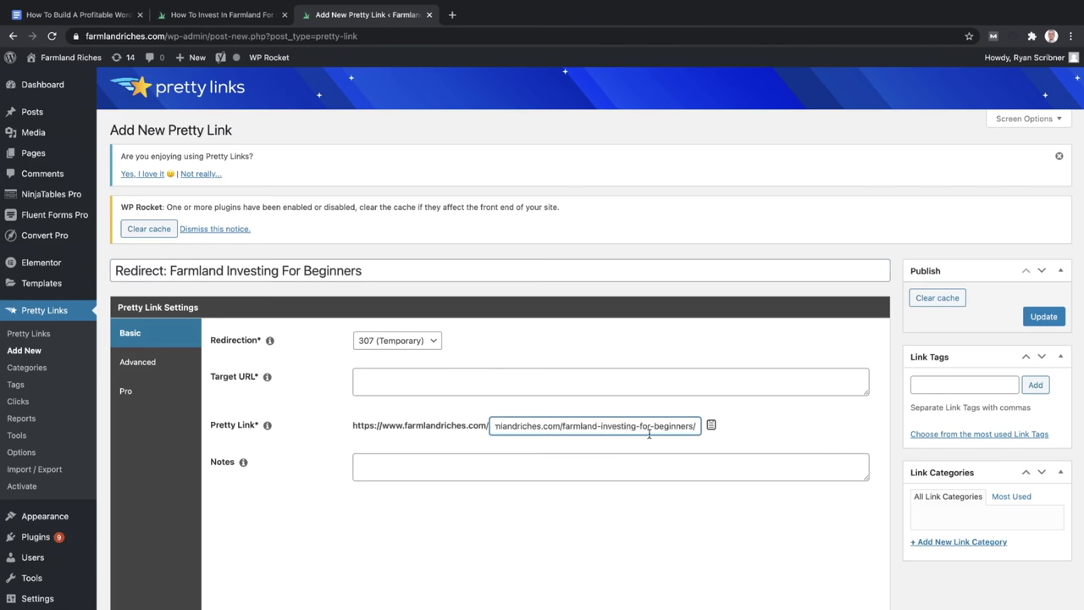
{"action": "left_click_drag", "start_coordinate": [563, 427], "coordinate": [390, 417]}
{"action": "key", "text": "BackSpace"}
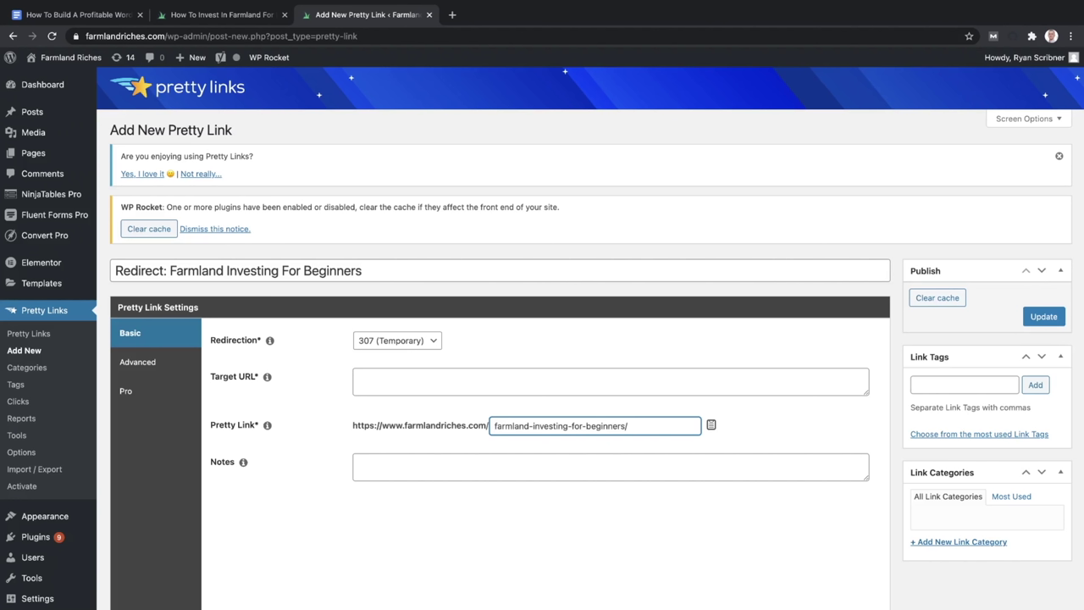
{"action": "left_click", "coordinate": [649, 424]}
{"action": "key", "text": "BackSpace"}
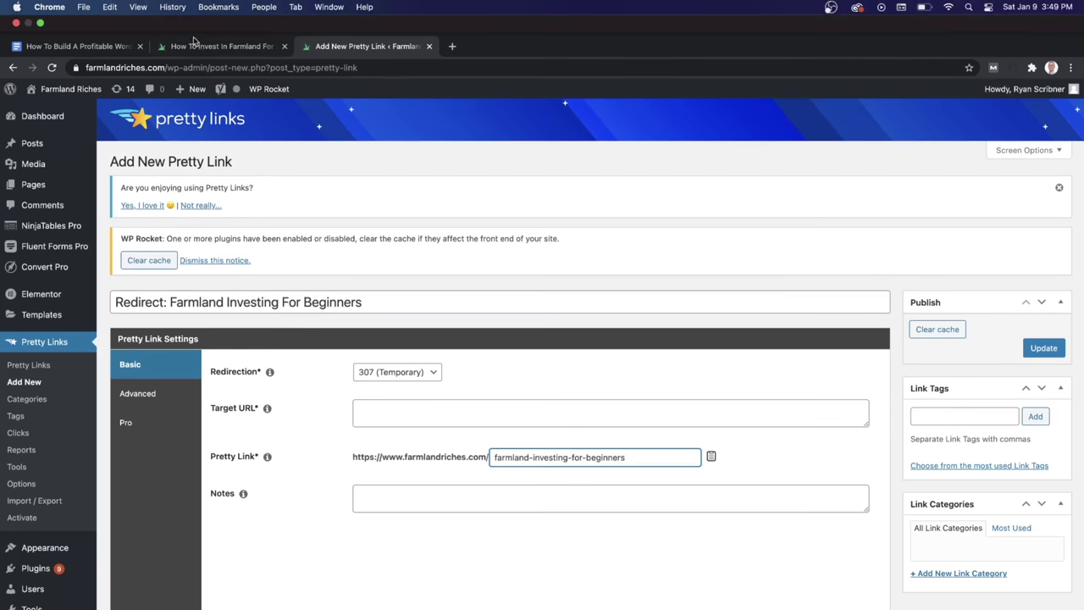
Change the farmland post's permalink slug to how-to-invest-in-farmland and update the post
{"action": "left_click", "coordinate": [208, 46]}
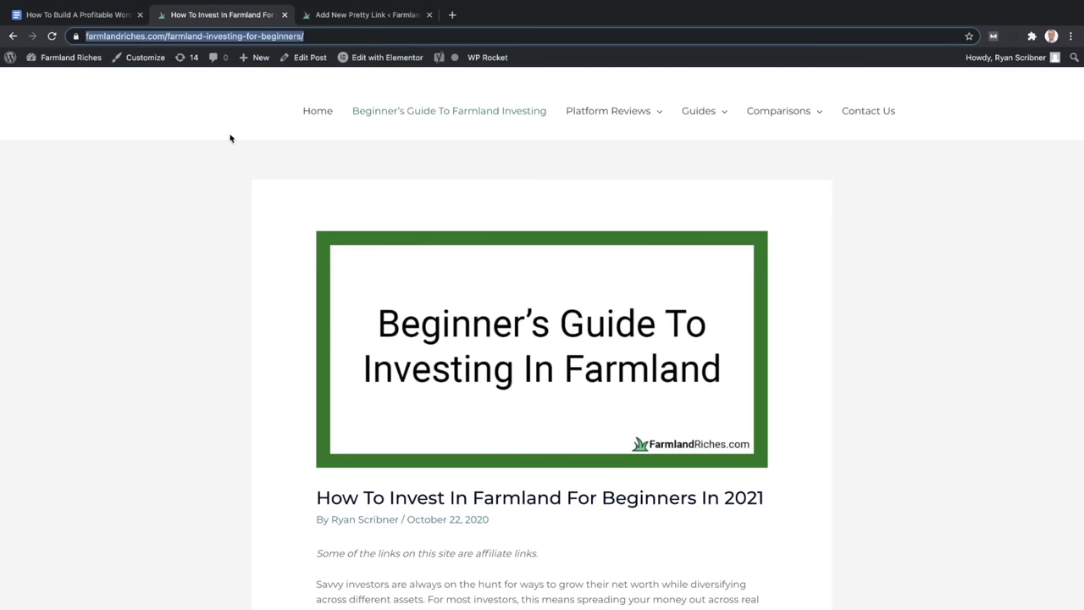
{"action": "left_click", "coordinate": [312, 57]}
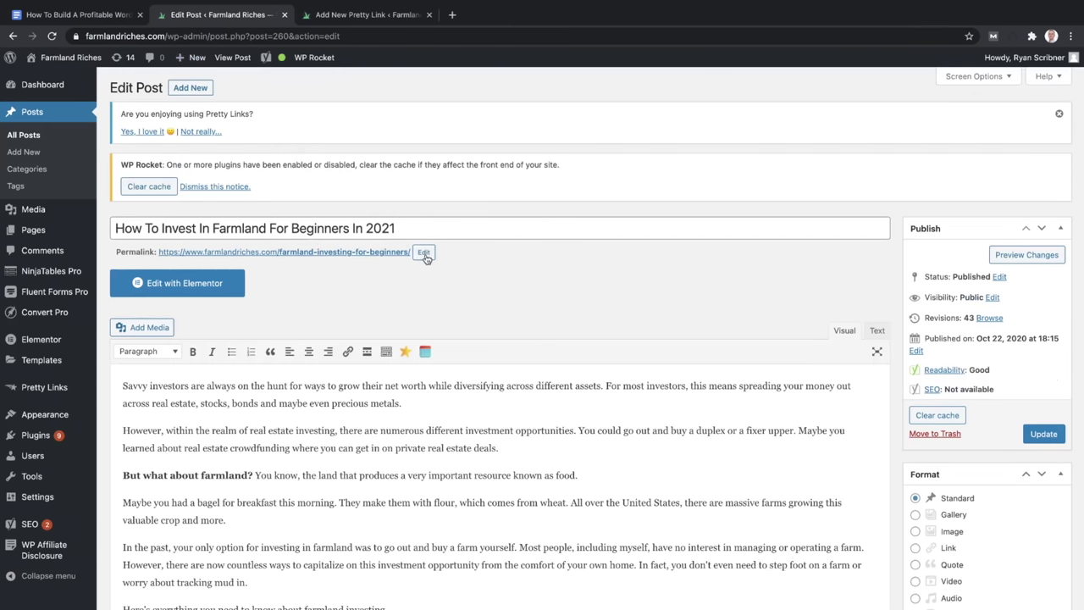
{"action": "left_click", "coordinate": [424, 254]}
{"action": "triple_click", "coordinate": [378, 254]}
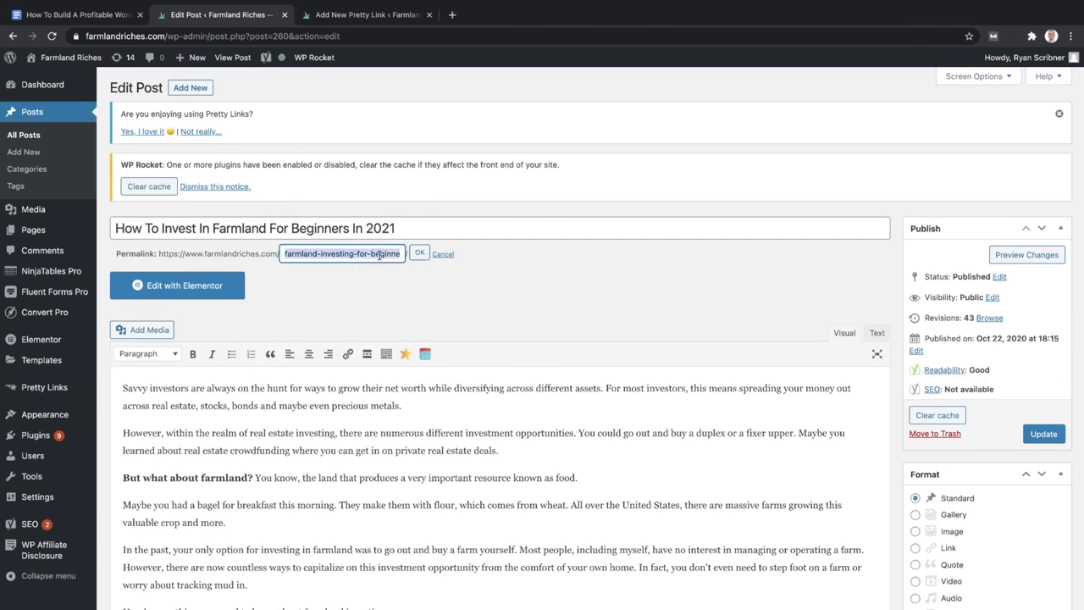
{"action": "key", "text": "BackSpace"}
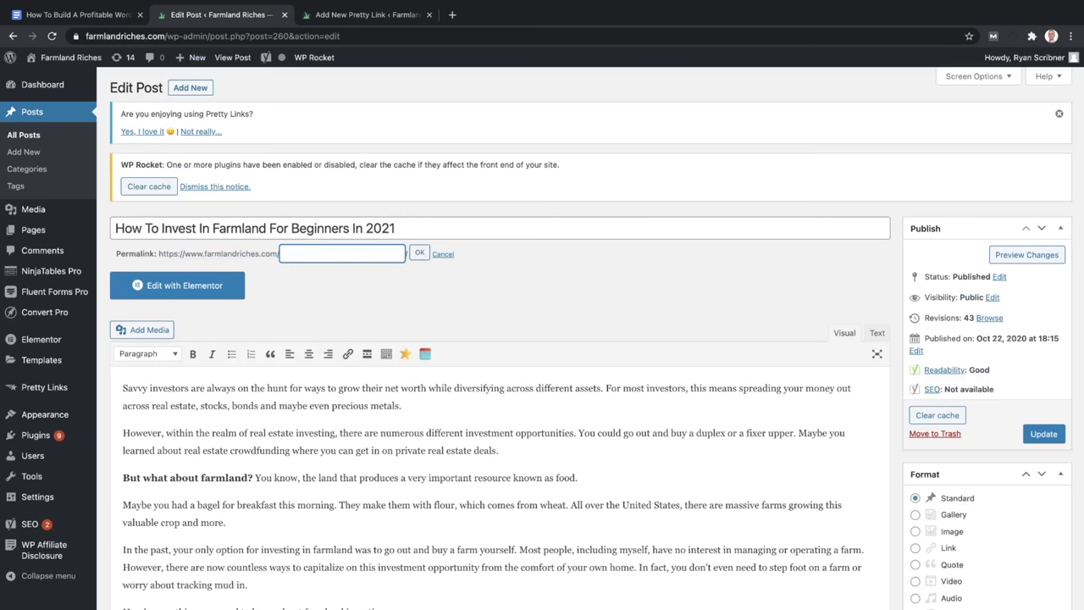
{"action": "type", "text": "how-to-invest-in-farmland"}
{"action": "left_click", "coordinate": [349, 253]}
{"action": "left_click", "coordinate": [419, 253]}
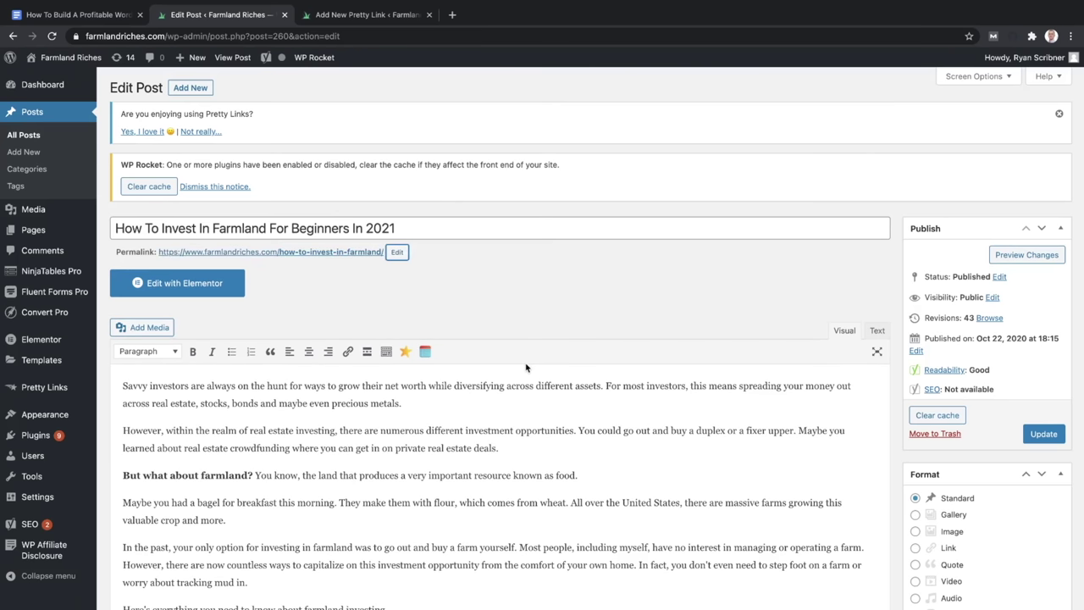
{"action": "left_click", "coordinate": [1058, 436]}
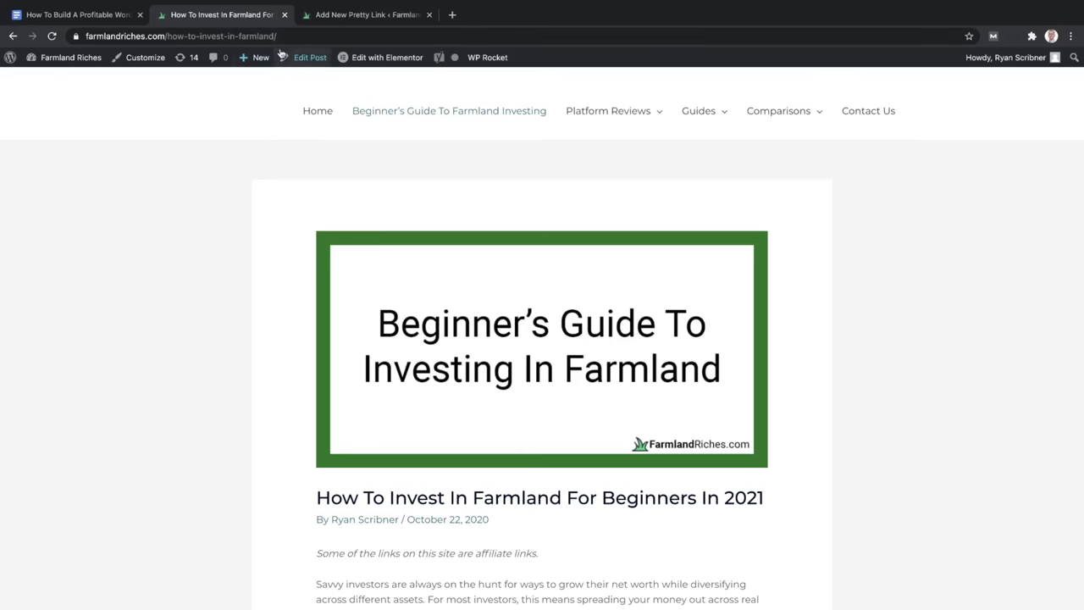
{"action": "left_click_drag", "start_coordinate": [294, 39], "coordinate": [90, 21]}
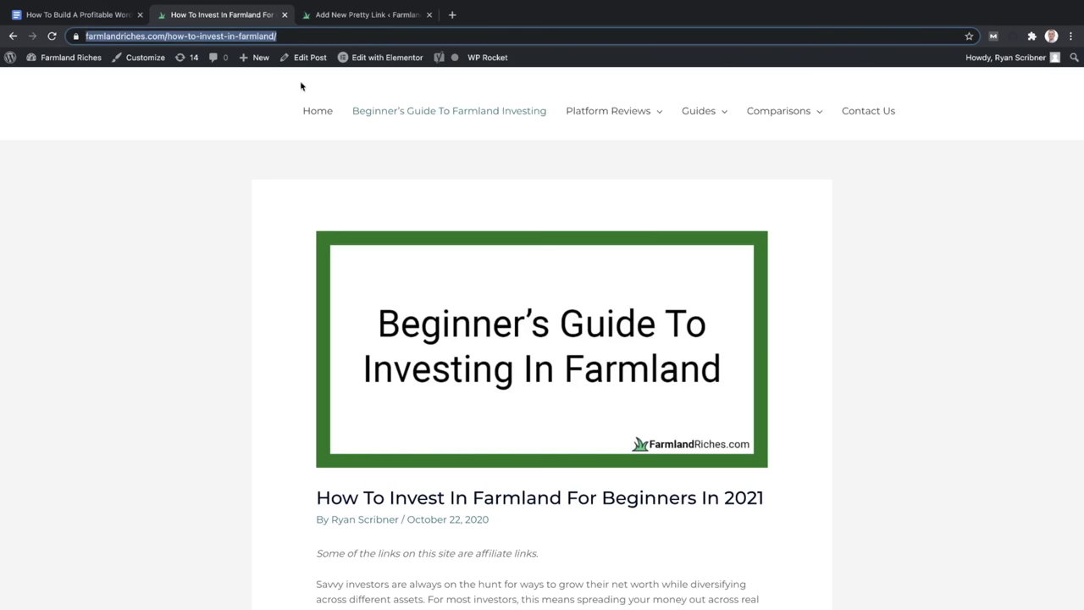
{"action": "left_click", "coordinate": [392, 16]}
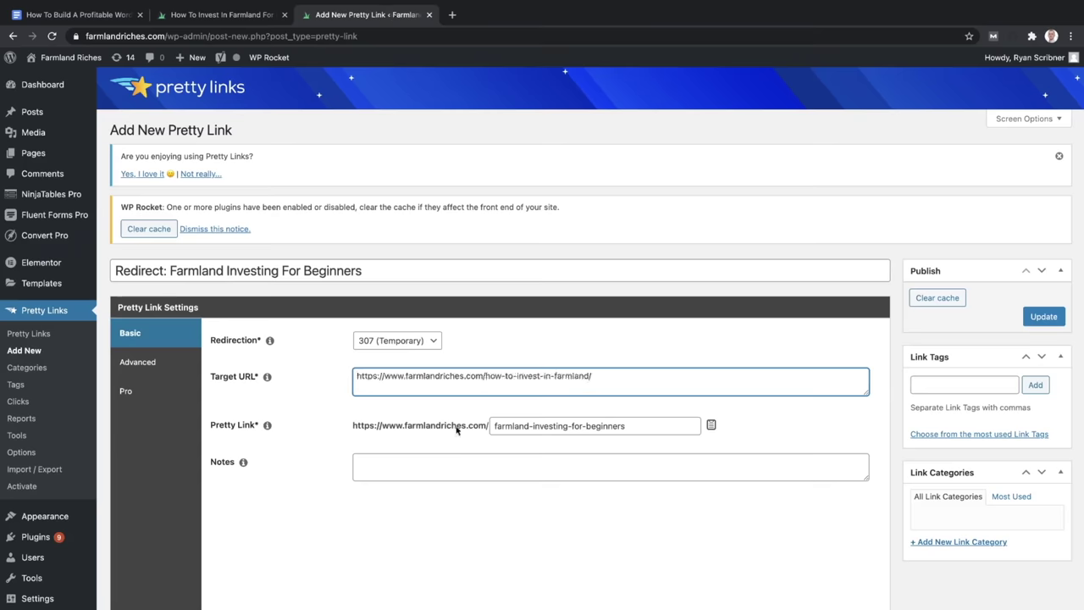
{"action": "left_click", "coordinate": [1047, 317]}
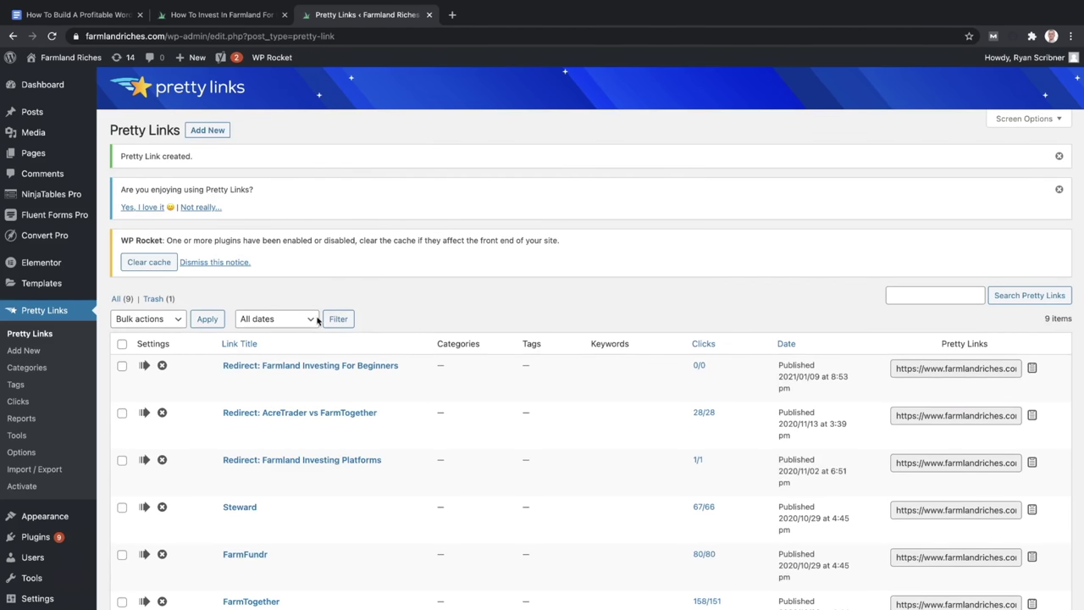
Reopen the Farmland Investing For Beginners redirect and compare its target URL with the live post's title and address
{"action": "left_click", "coordinate": [294, 367]}
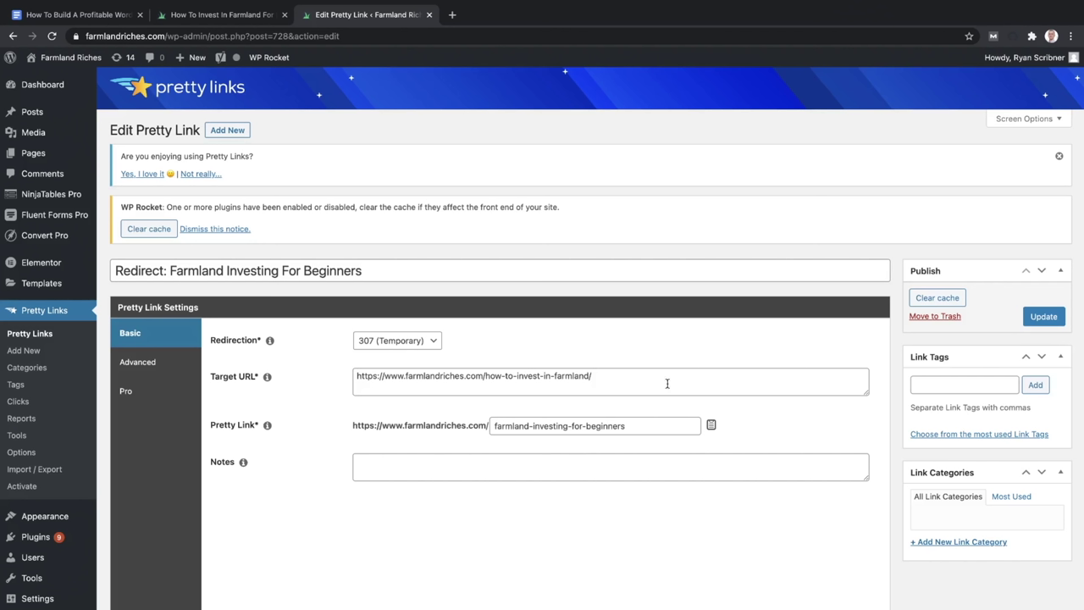
{"action": "left_click", "coordinate": [218, 14]}
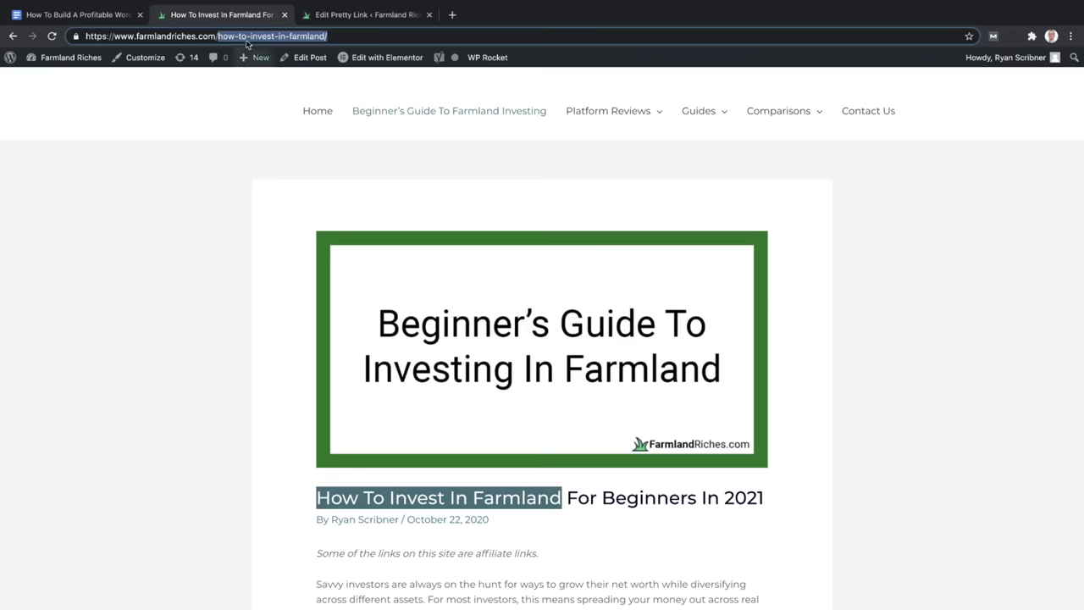
{"action": "mouse_move", "coordinate": [86, 60]}
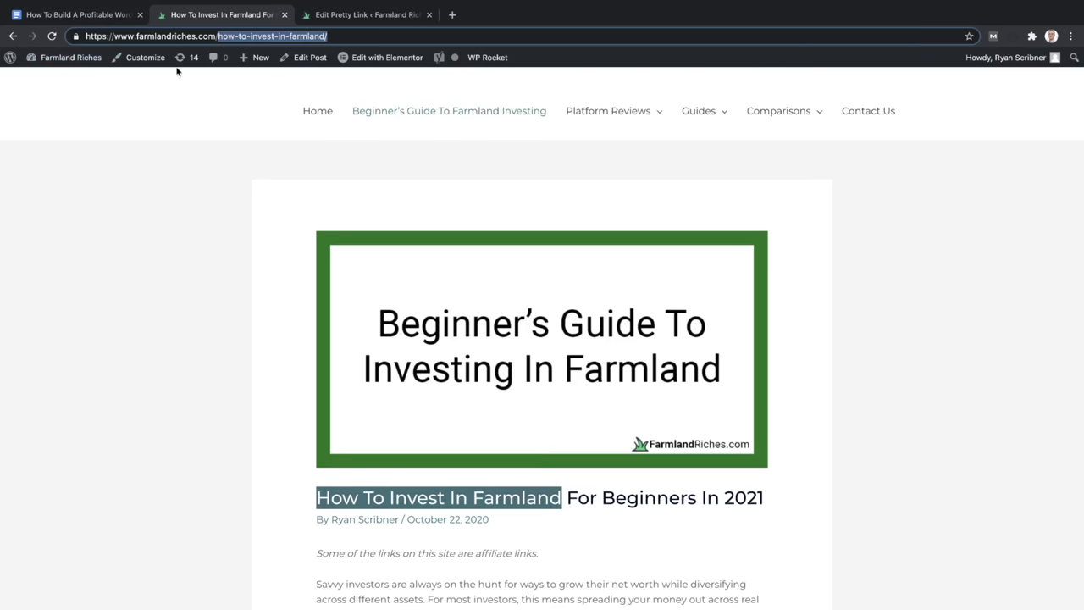
Open the live farmland post for editing and close the redirect's Pretty Links tab
{"action": "left_click", "coordinate": [301, 58]}
{"action": "left_click", "coordinate": [386, 24]}
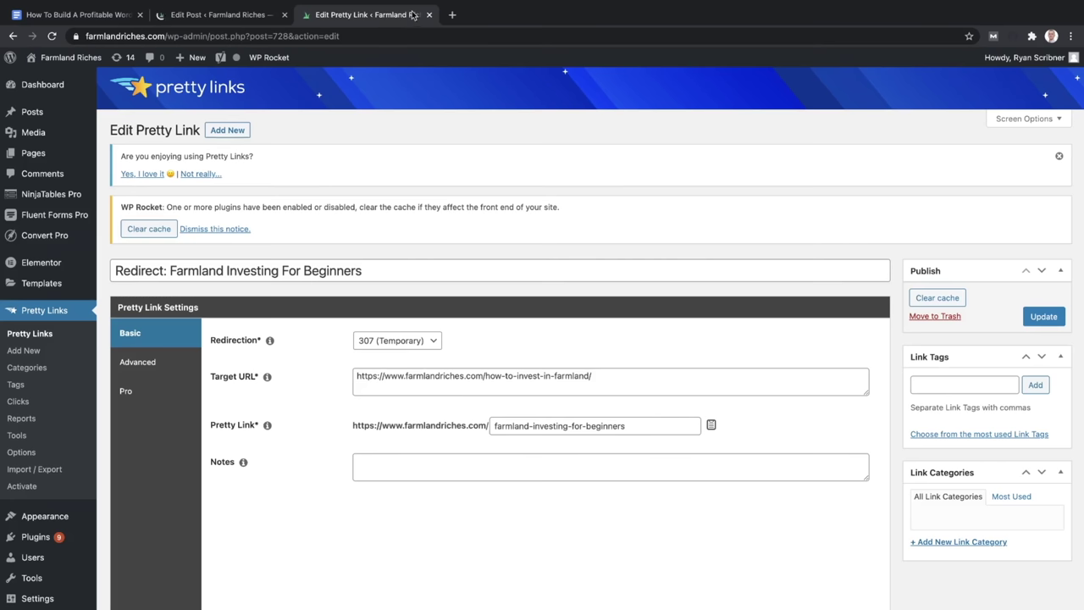
{"action": "left_click", "coordinate": [429, 15]}
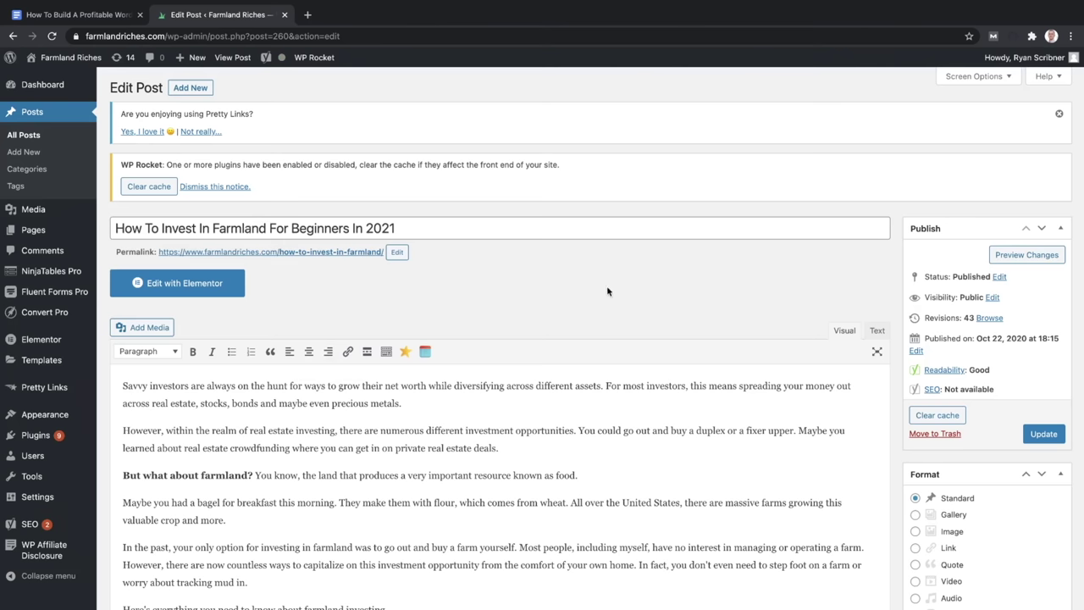
Look through the farmland post's body, headings, categories and tags in the editor
{"action": "scroll", "coordinate": [606, 291], "scroll_direction": "down", "scroll_amount": 5}
{"action": "scroll", "coordinate": [607, 288], "scroll_direction": "down", "scroll_amount": 2}
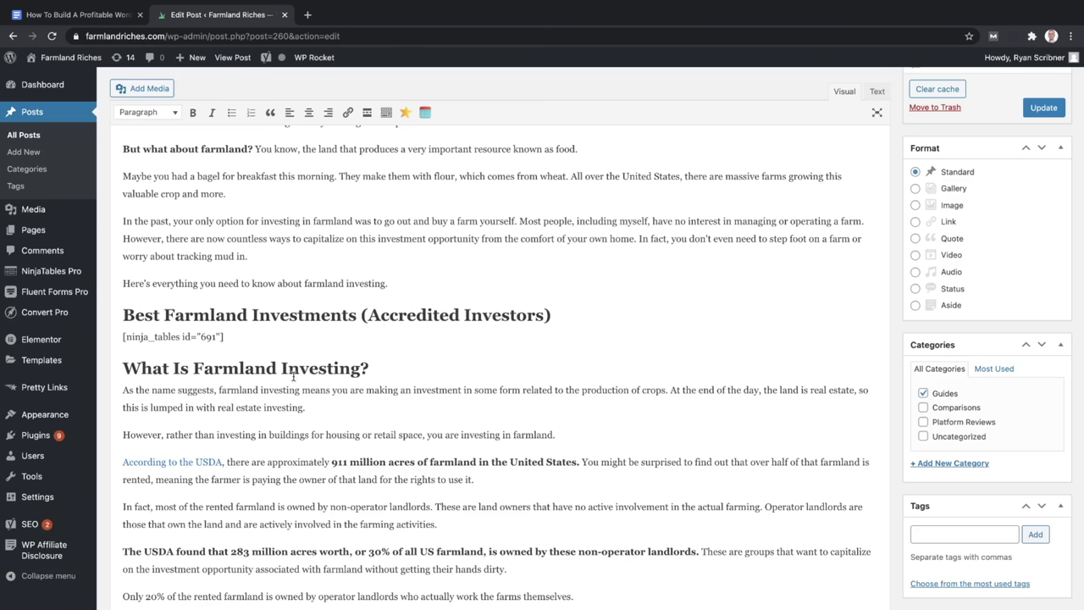
{"action": "scroll", "coordinate": [294, 378], "scroll_direction": "down", "scroll_amount": 6}
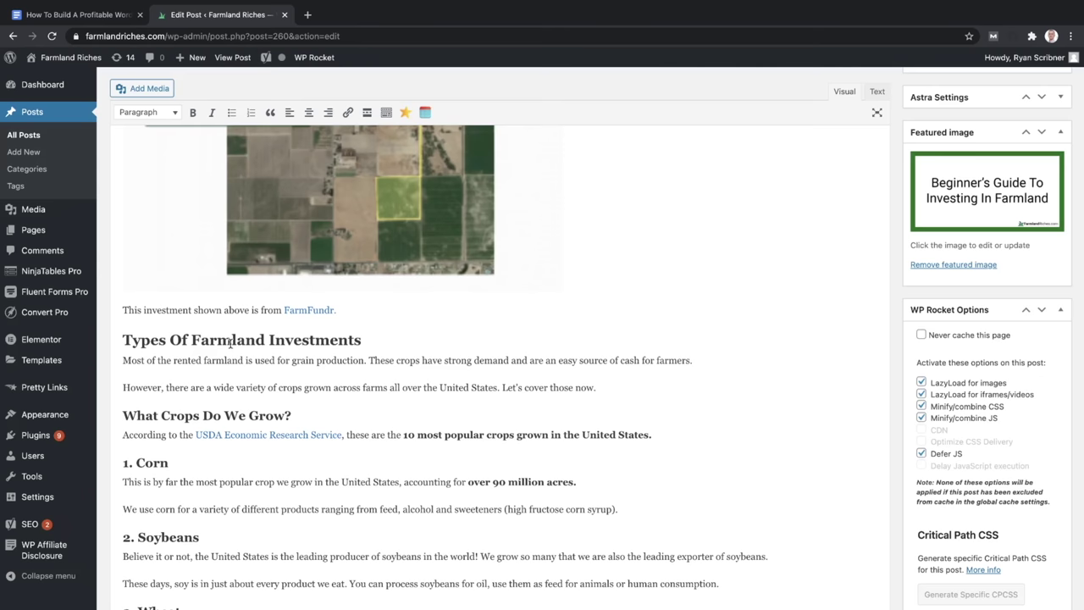
{"action": "scroll", "coordinate": [286, 269], "scroll_direction": "up", "scroll_amount": 15}
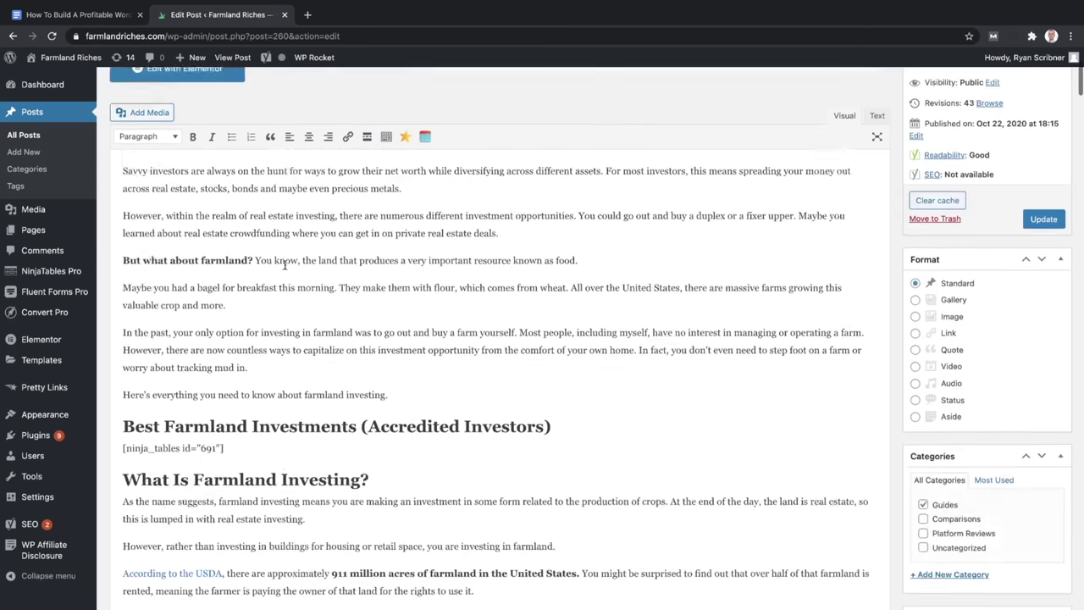
{"action": "scroll", "coordinate": [631, 412], "scroll_direction": "down", "scroll_amount": 5}
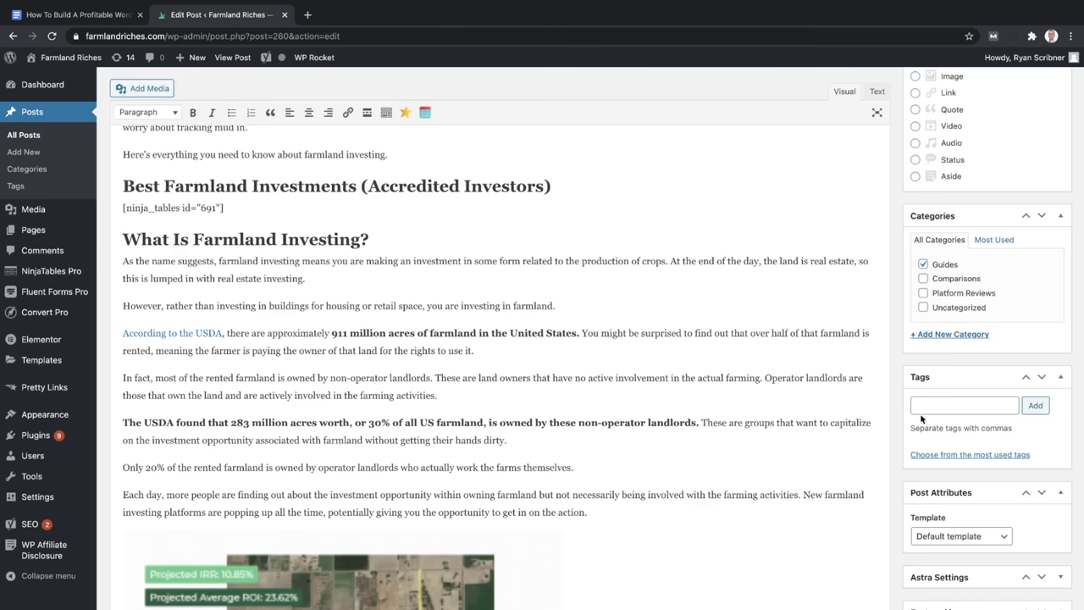
{"action": "scroll", "coordinate": [735, 412], "scroll_direction": "up", "scroll_amount": 10}
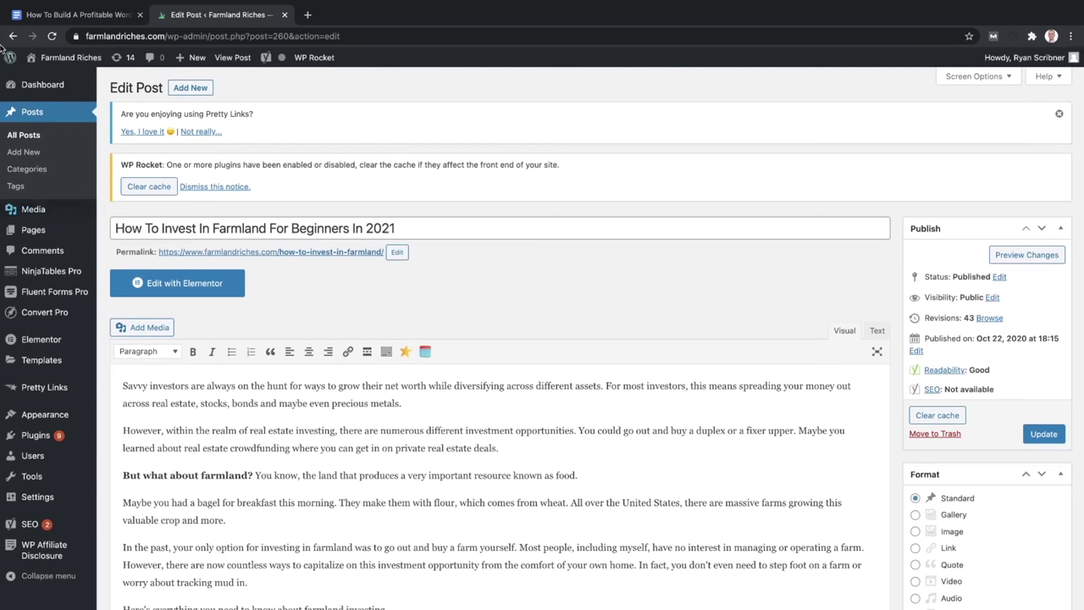
Go through the list of all posts and filter it by the acretrader tag
{"action": "left_click", "coordinate": [26, 111]}
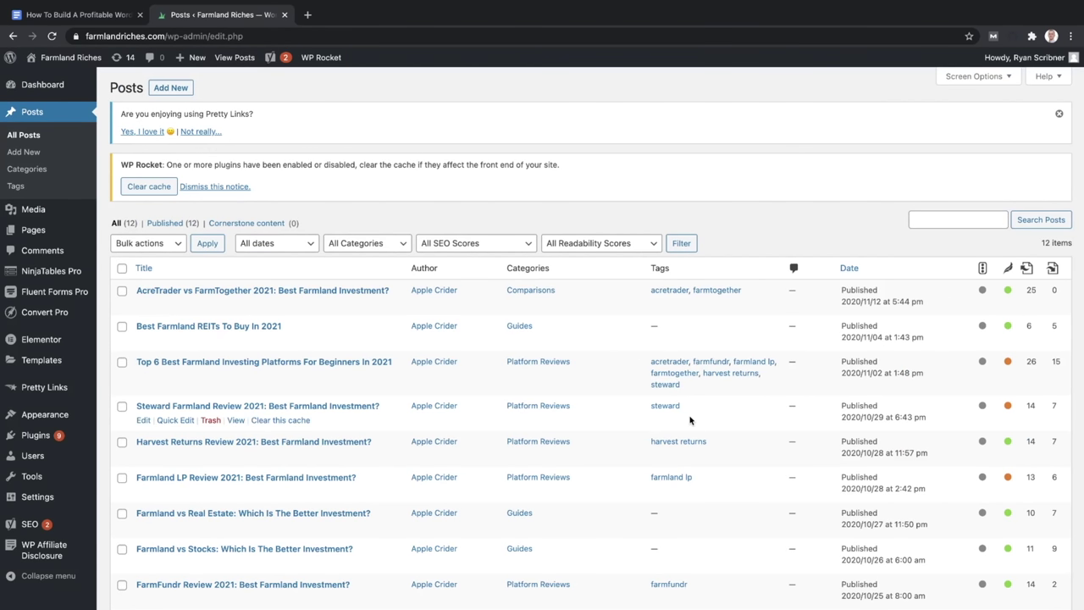
{"action": "scroll", "coordinate": [690, 420], "scroll_direction": "down", "scroll_amount": 3}
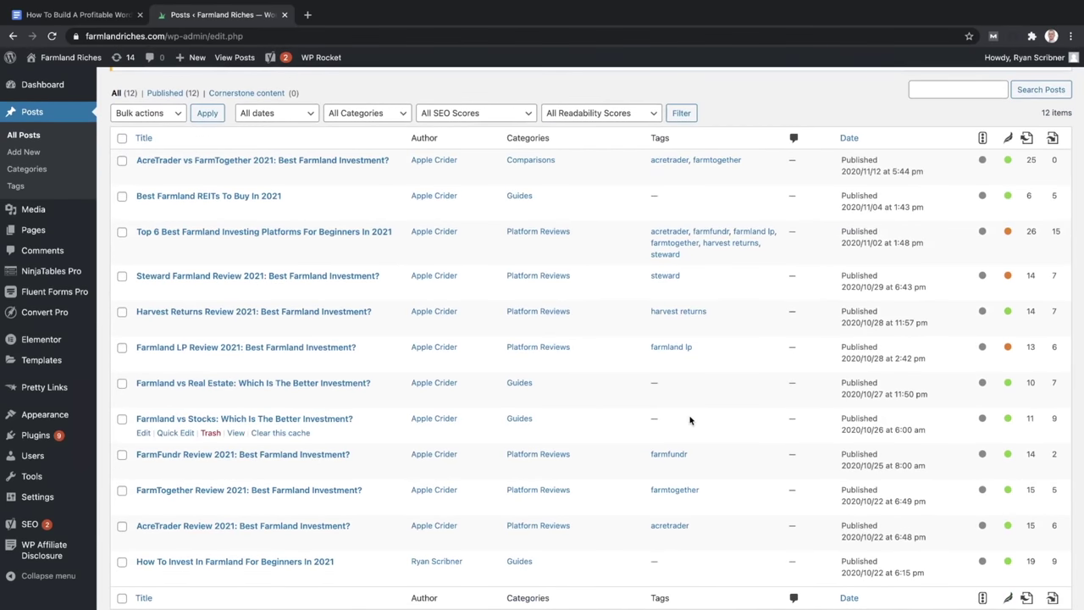
{"action": "left_click", "coordinate": [671, 161]}
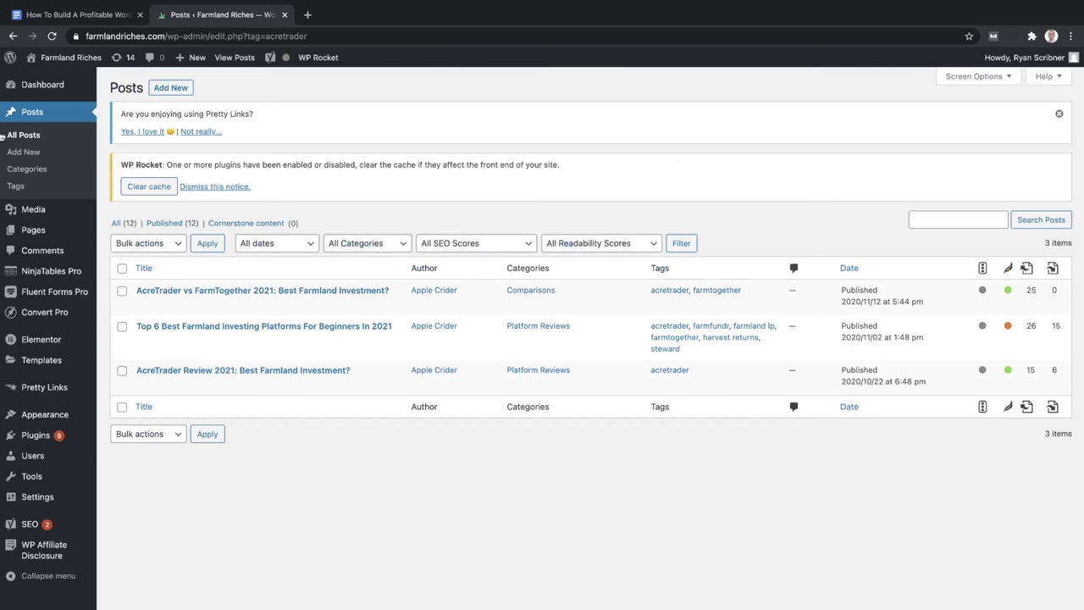
Return to the unfiltered list of all posts and open How To Invest In Farmland For Beginners In 2021 for editing
{"action": "left_click", "coordinate": [45, 111]}
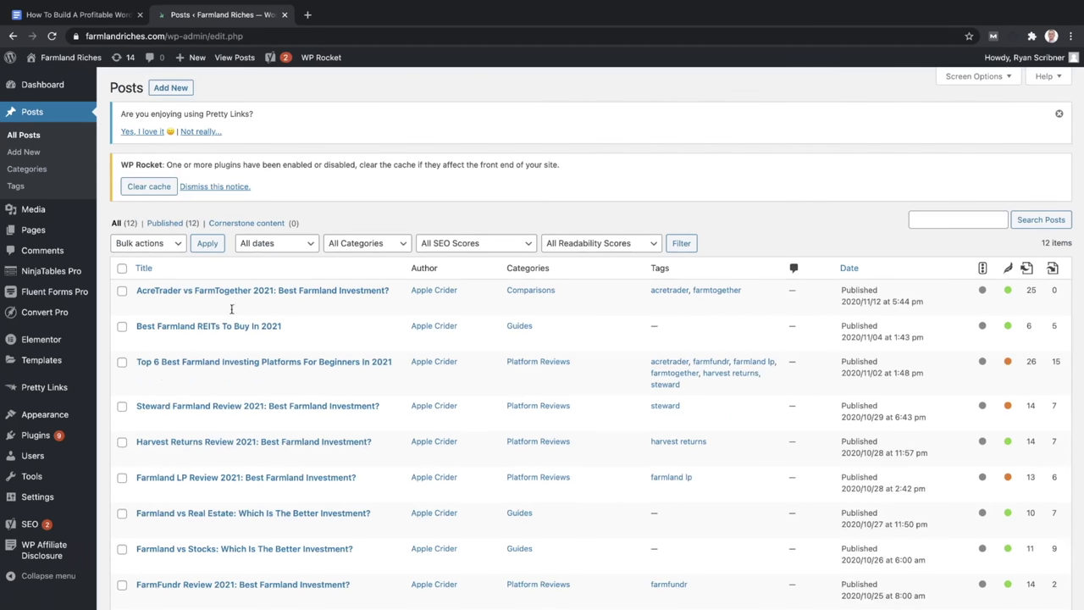
{"action": "scroll", "coordinate": [334, 398], "scroll_direction": "down", "scroll_amount": 3}
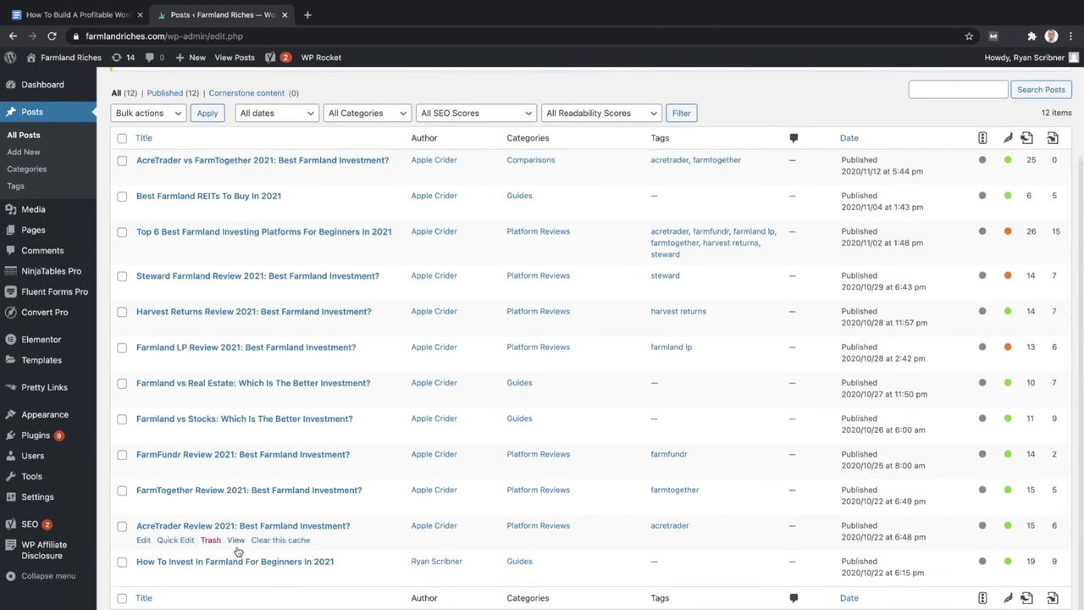
{"action": "left_click", "coordinate": [236, 557]}
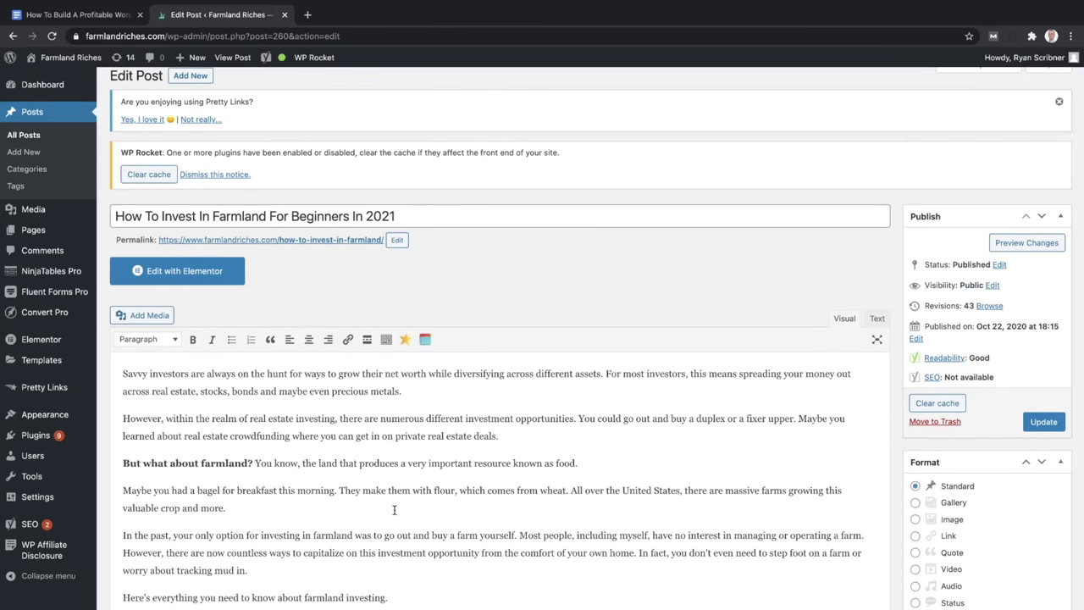
Review the farmland guide's opening content together with its category, tag and featured image settings
{"action": "scroll", "coordinate": [394, 510], "scroll_direction": "down", "scroll_amount": 5}
{"action": "scroll", "coordinate": [394, 510], "scroll_direction": "down", "scroll_amount": 1}
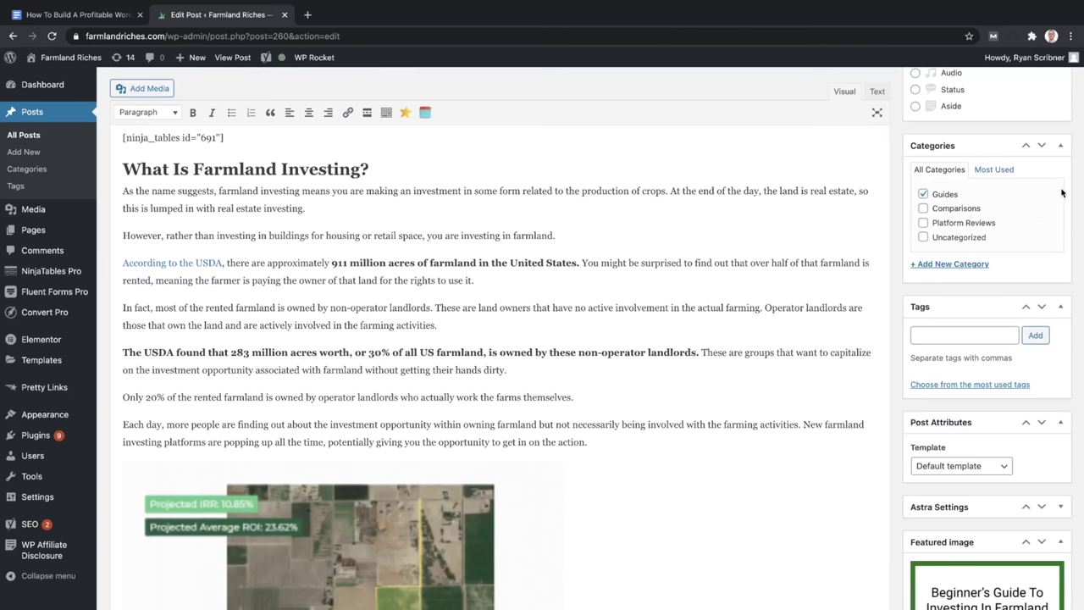
{"action": "scroll", "coordinate": [726, 518], "scroll_direction": "down", "scroll_amount": 1}
{"action": "scroll", "coordinate": [726, 517], "scroll_direction": "down", "scroll_amount": 3}
{"action": "scroll", "coordinate": [727, 509], "scroll_direction": "up", "scroll_amount": 2}
Inspect the alternative text and display settings of the aerial farmland image, and close its details without changes
{"action": "left_click", "coordinate": [366, 442]}
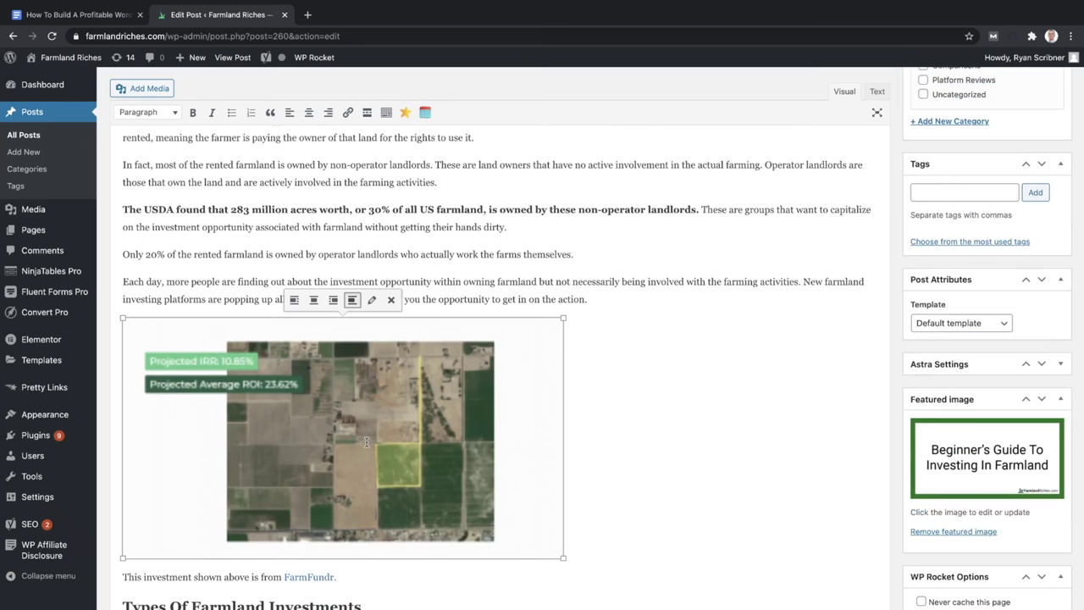
{"action": "left_click", "coordinate": [371, 300]}
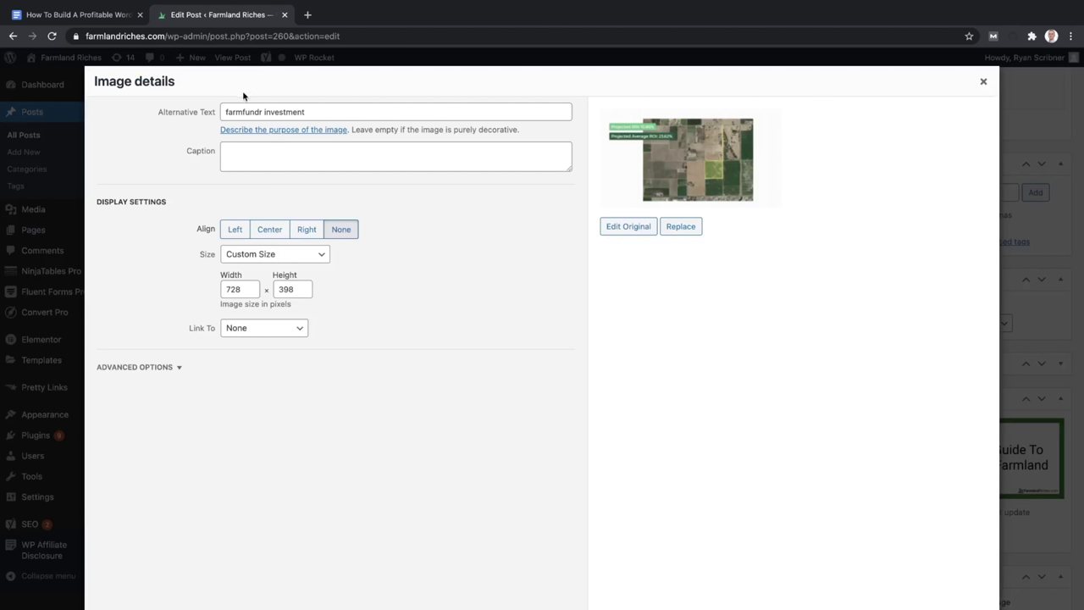
{"action": "left_click", "coordinate": [983, 82]}
Look through the farmland guide's crop, trend and earnings sections, including the acres-per-farm chart image
{"action": "scroll", "coordinate": [618, 464], "scroll_direction": "down", "scroll_amount": 8}
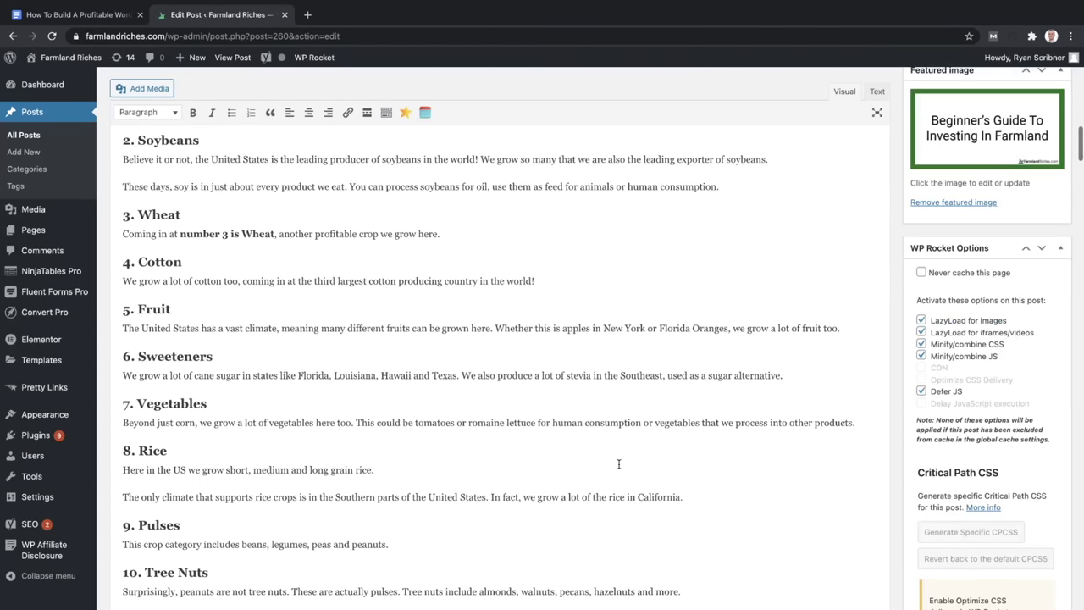
{"action": "scroll", "coordinate": [619, 464], "scroll_direction": "down", "scroll_amount": 6}
{"action": "left_click", "coordinate": [297, 328]}
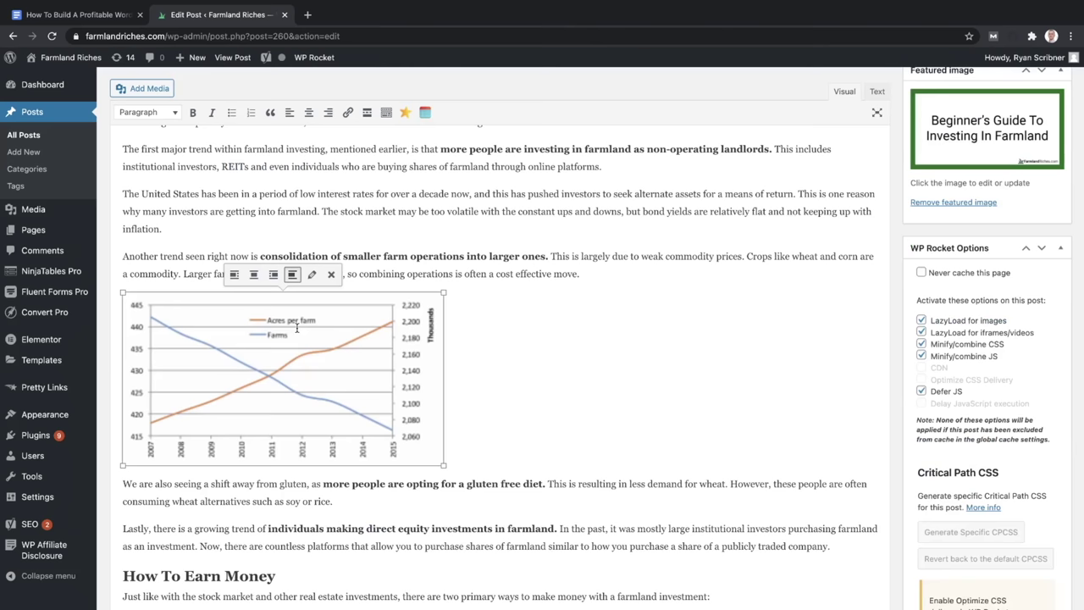
{"action": "scroll", "coordinate": [734, 310], "scroll_direction": "down", "scroll_amount": 7}
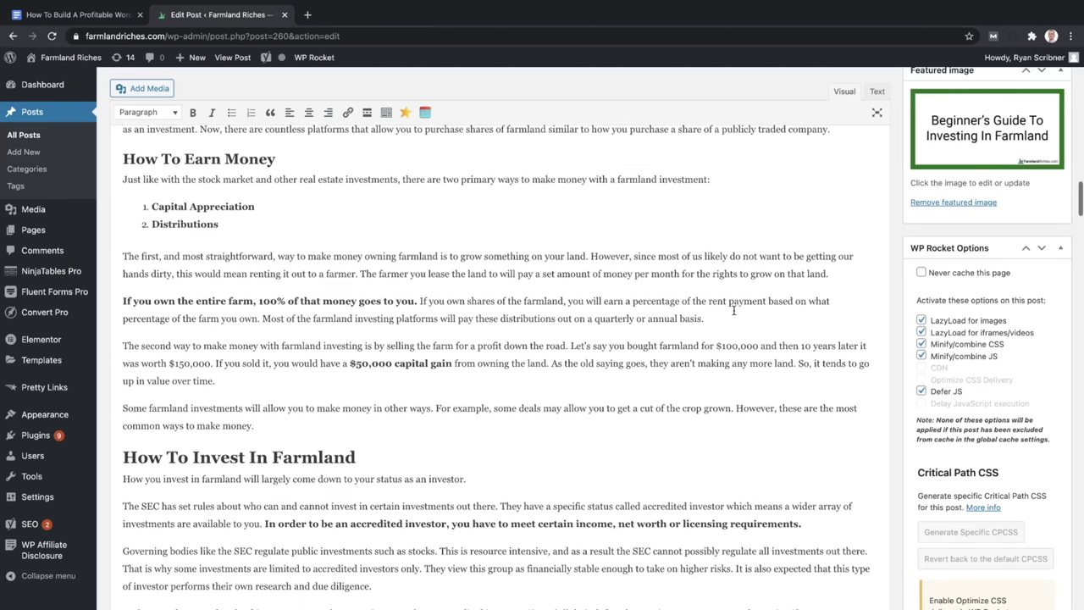
{"action": "scroll", "coordinate": [450, 517], "scroll_direction": "down", "scroll_amount": 5}
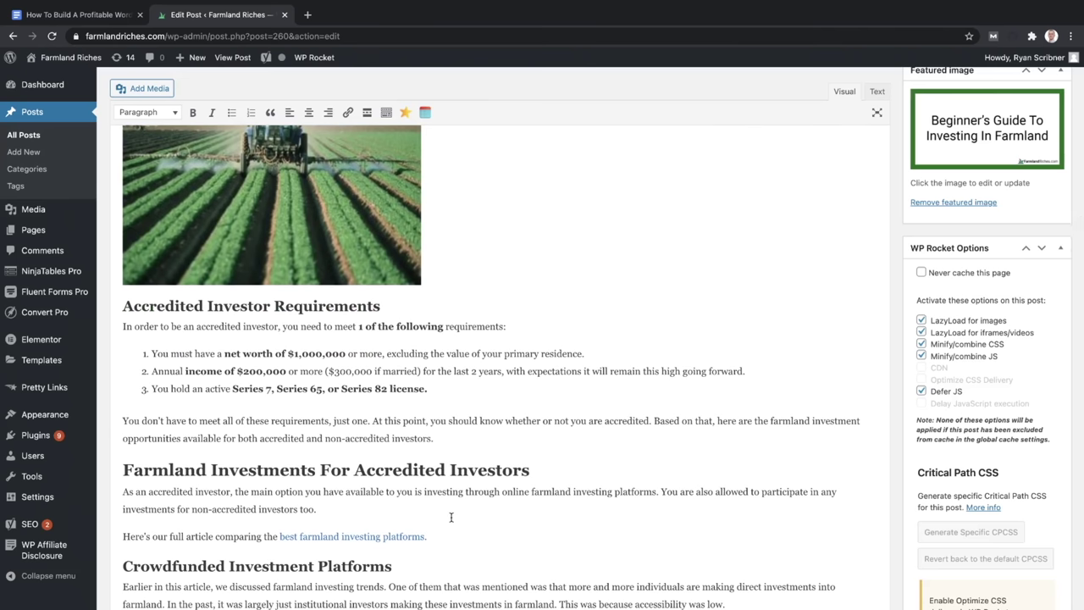
Check where the "best farmland investing platforms" link points and read through the platform summaries, benefits and risks
{"action": "scroll", "coordinate": [585, 446], "scroll_direction": "down", "scroll_amount": 3}
{"action": "left_click", "coordinate": [367, 264]}
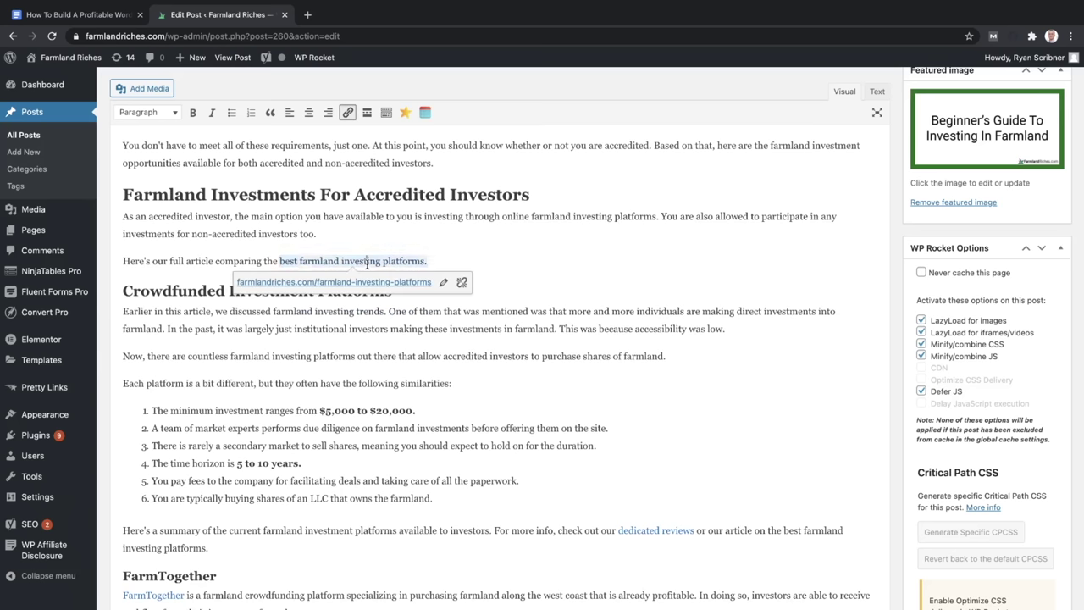
{"action": "left_click", "coordinate": [516, 413]}
{"action": "scroll", "coordinate": [515, 413], "scroll_direction": "down", "scroll_amount": 1}
{"action": "scroll", "coordinate": [515, 412], "scroll_direction": "down", "scroll_amount": 3}
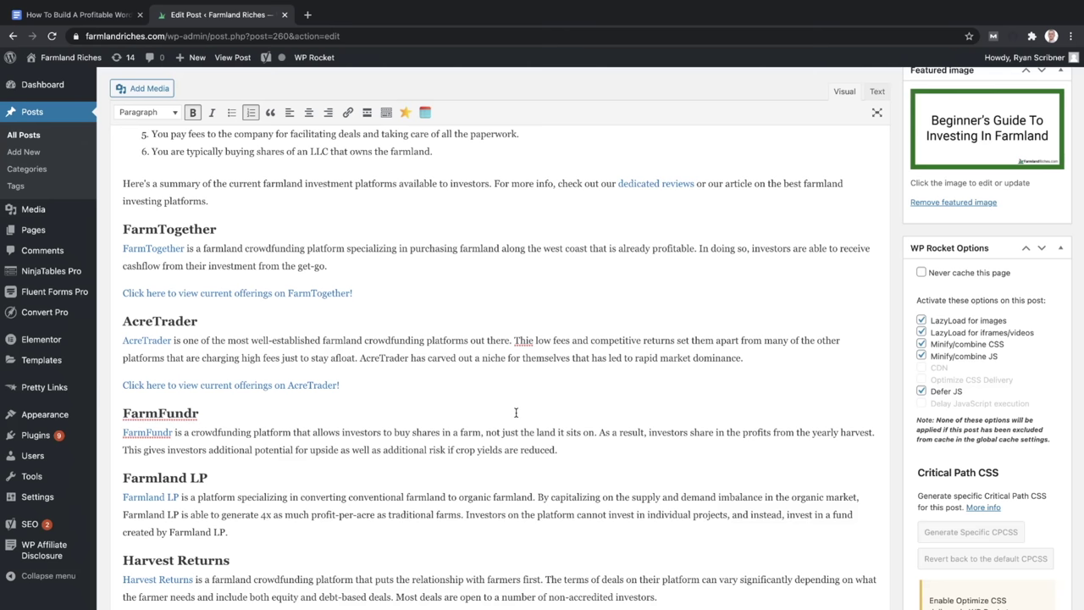
{"action": "scroll", "coordinate": [516, 413], "scroll_direction": "down", "scroll_amount": 20}
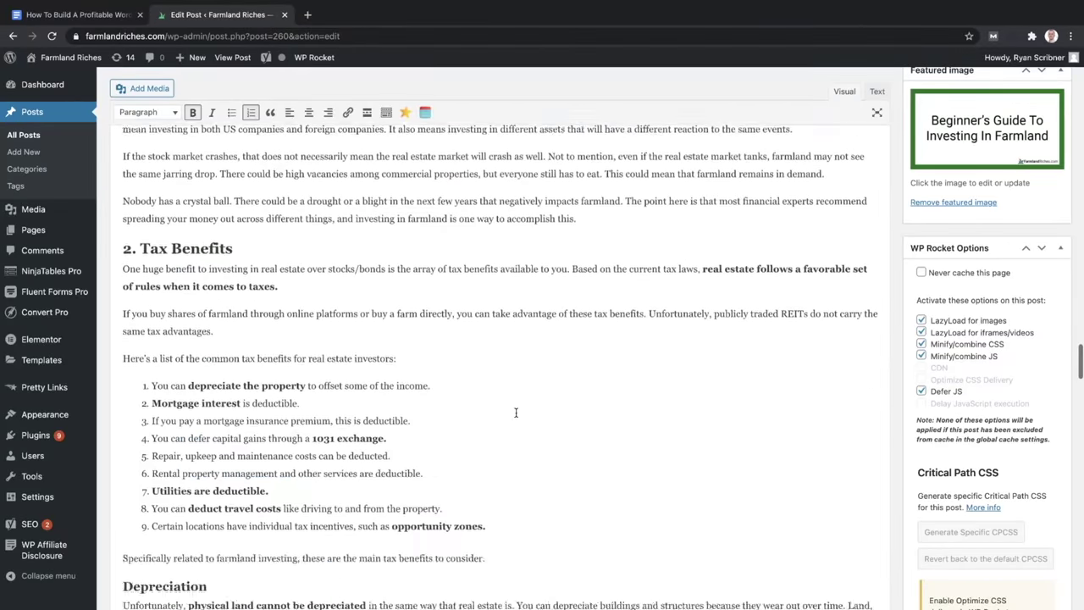
{"action": "scroll", "coordinate": [516, 413], "scroll_direction": "down", "scroll_amount": 20}
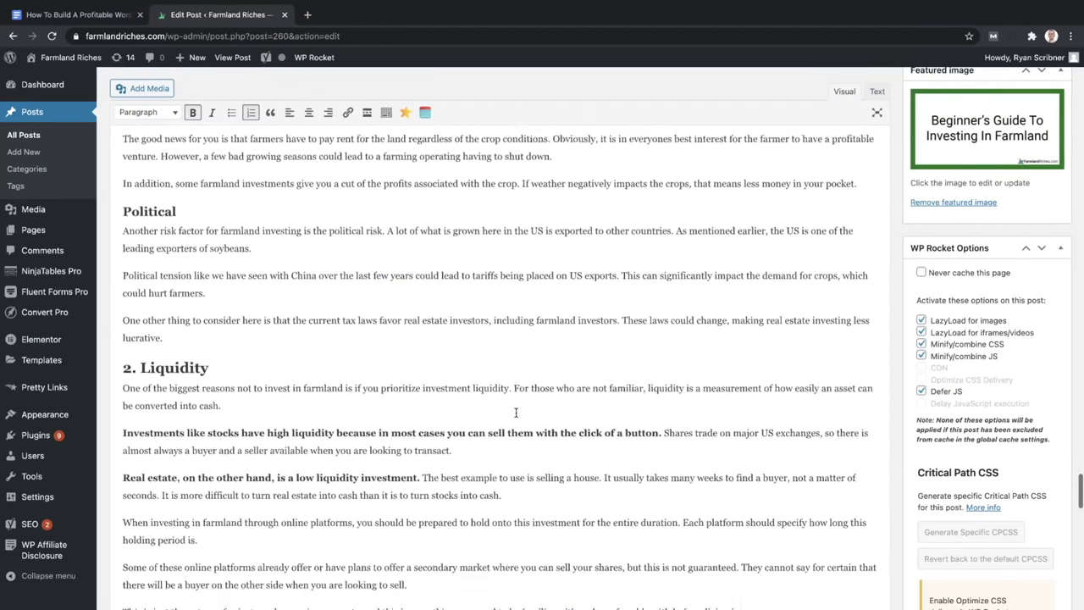
Examine the farmland guide's Yoast SEO settings: the Google preview, SEO title, slug and meta description with its length bar
{"action": "scroll", "coordinate": [516, 412], "scroll_direction": "down", "scroll_amount": 5}
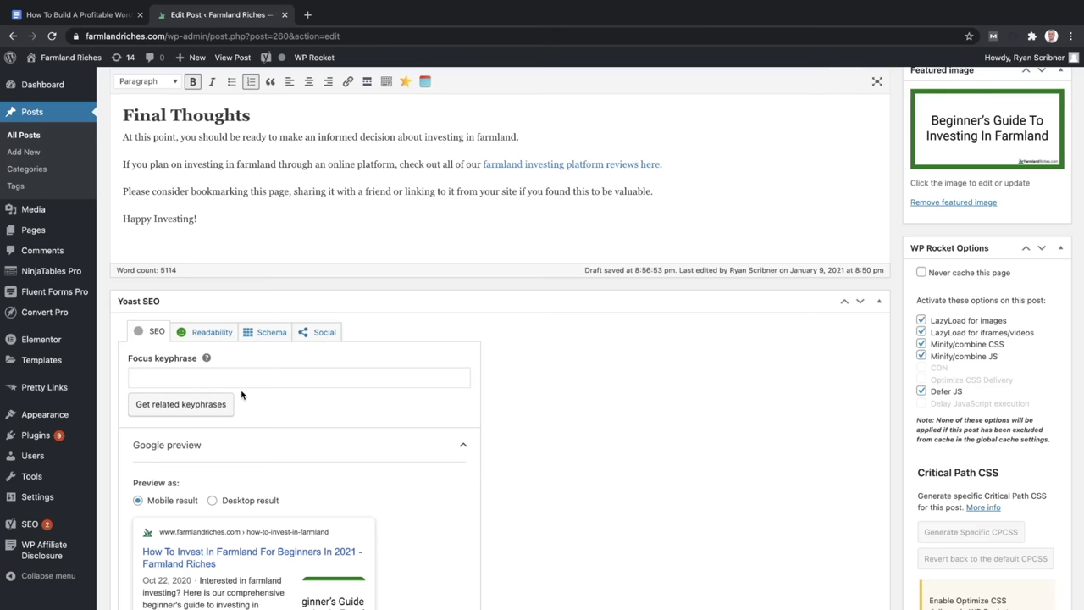
{"action": "scroll", "coordinate": [241, 396], "scroll_direction": "down", "scroll_amount": 2}
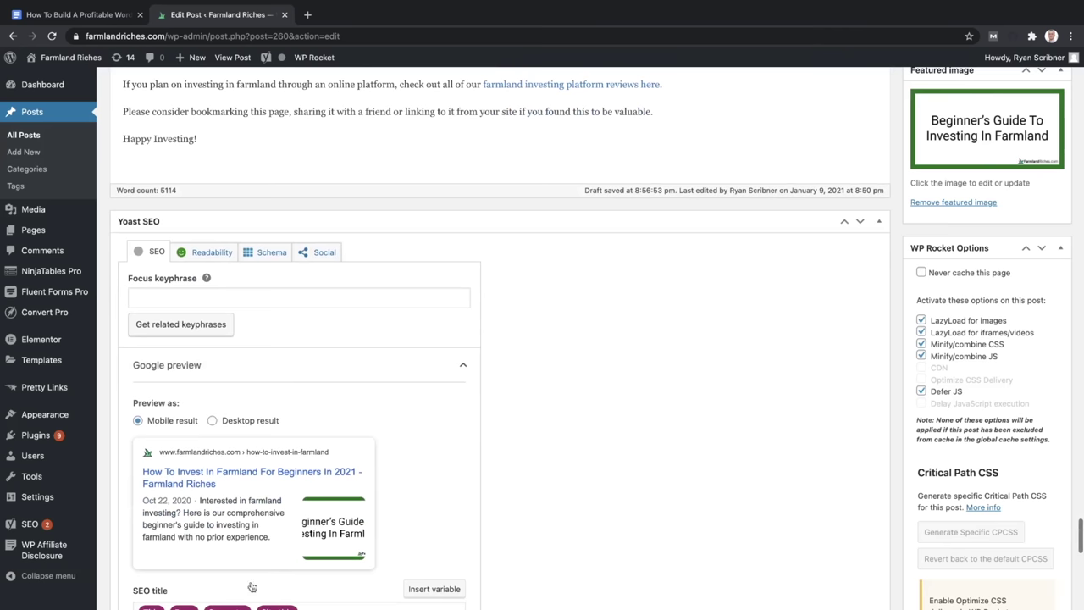
{"action": "scroll", "coordinate": [227, 489], "scroll_direction": "down", "scroll_amount": 2}
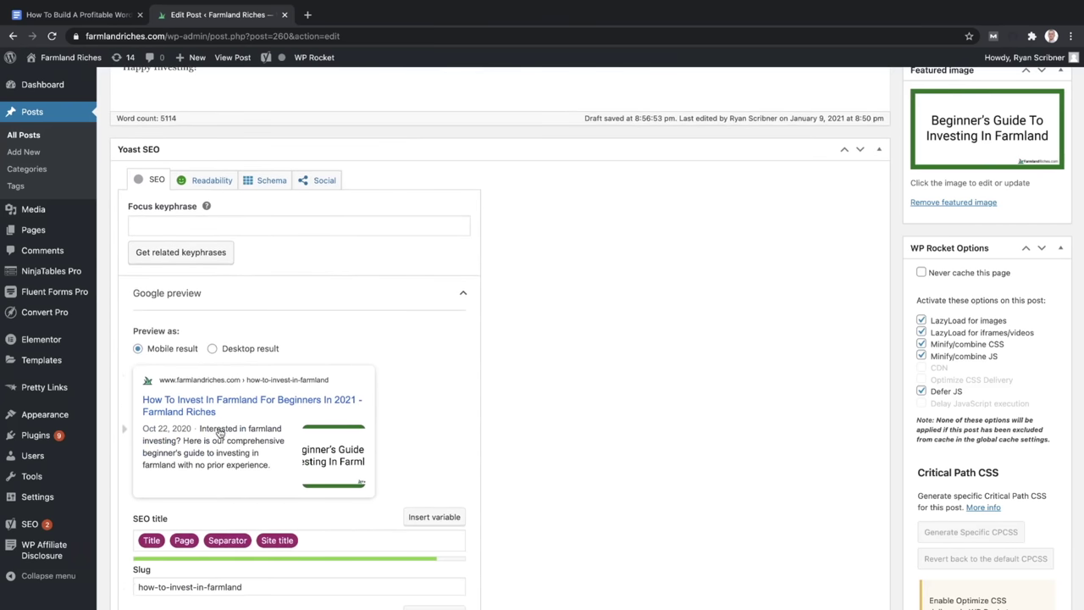
{"action": "scroll", "coordinate": [221, 432], "scroll_direction": "down", "scroll_amount": 2}
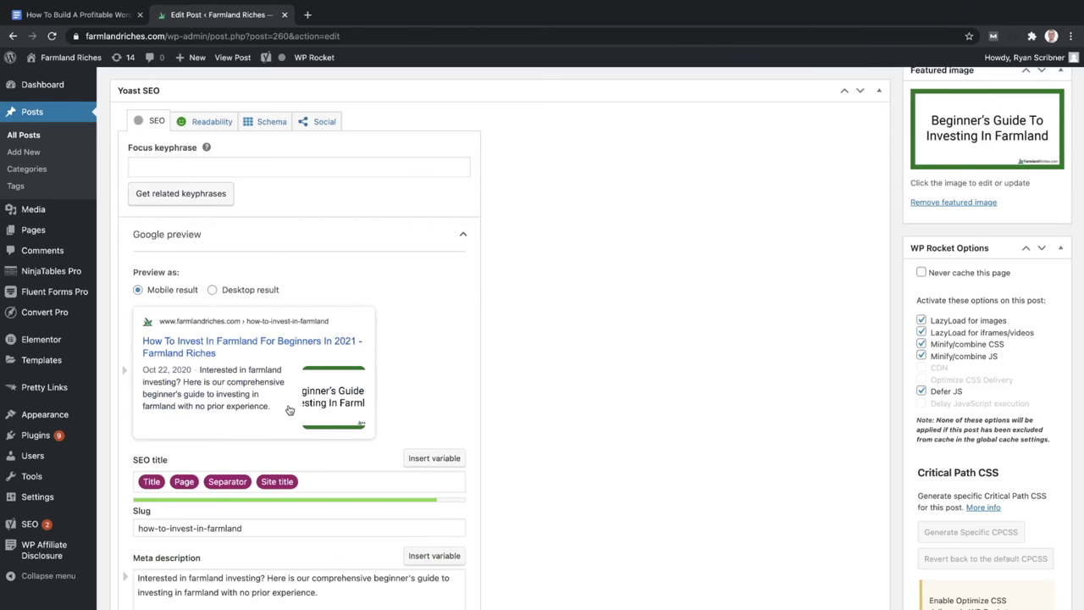
{"action": "triple_click", "coordinate": [318, 592]}
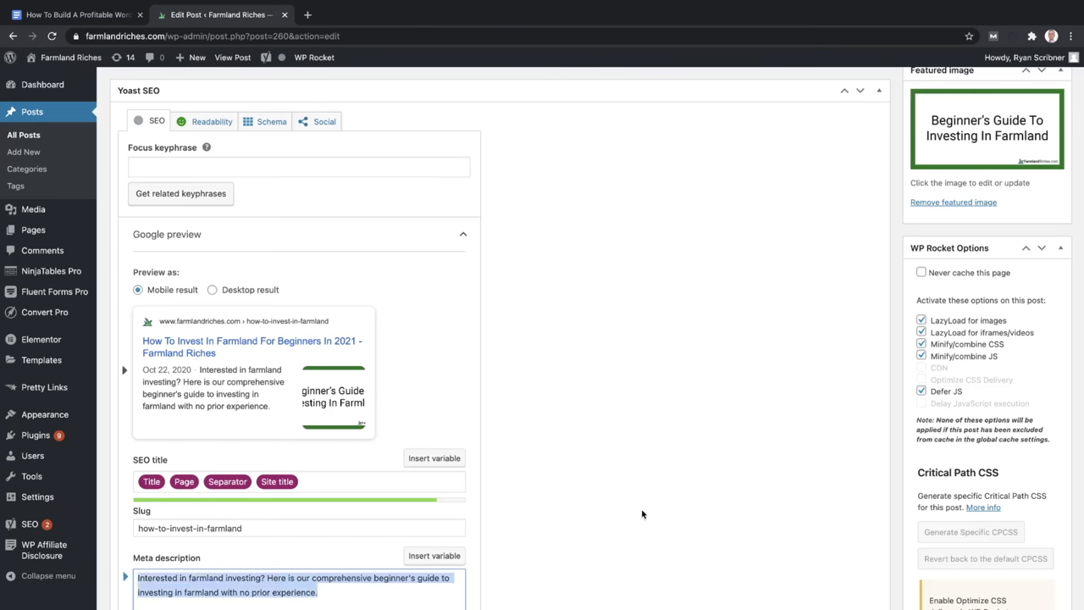
{"action": "scroll", "coordinate": [644, 513], "scroll_direction": "down", "scroll_amount": 5}
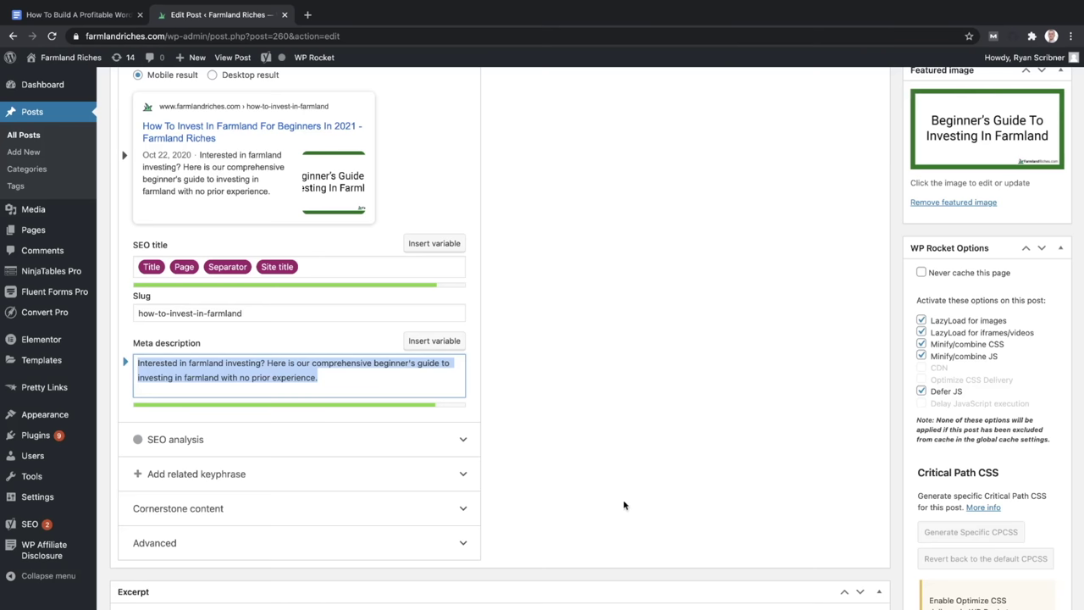
{"action": "left_click", "coordinate": [441, 412]}
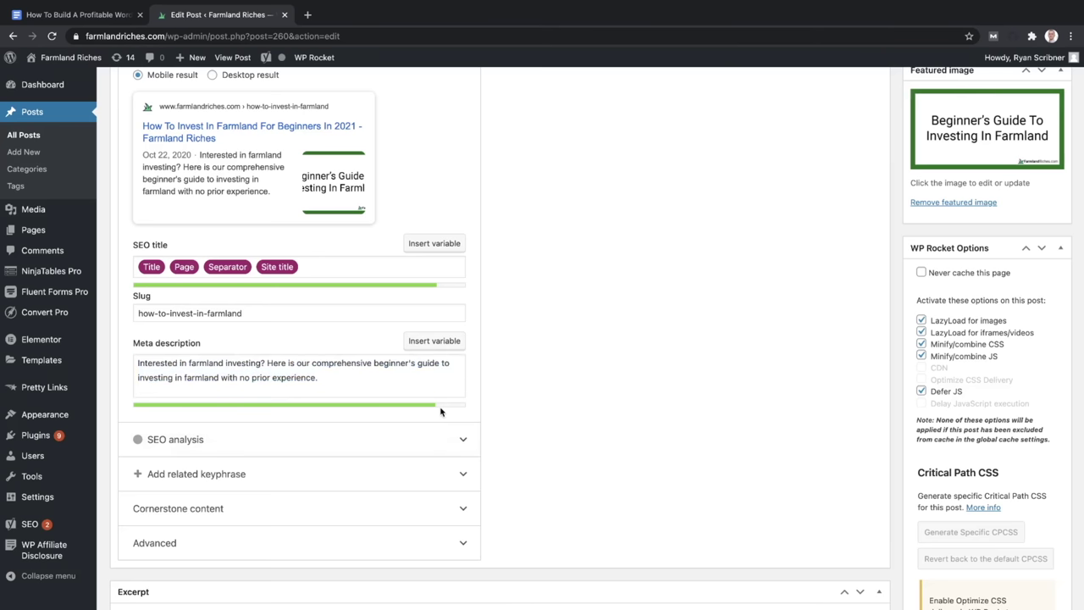
{"action": "scroll", "coordinate": [249, 388], "scroll_direction": "up", "scroll_amount": 2}
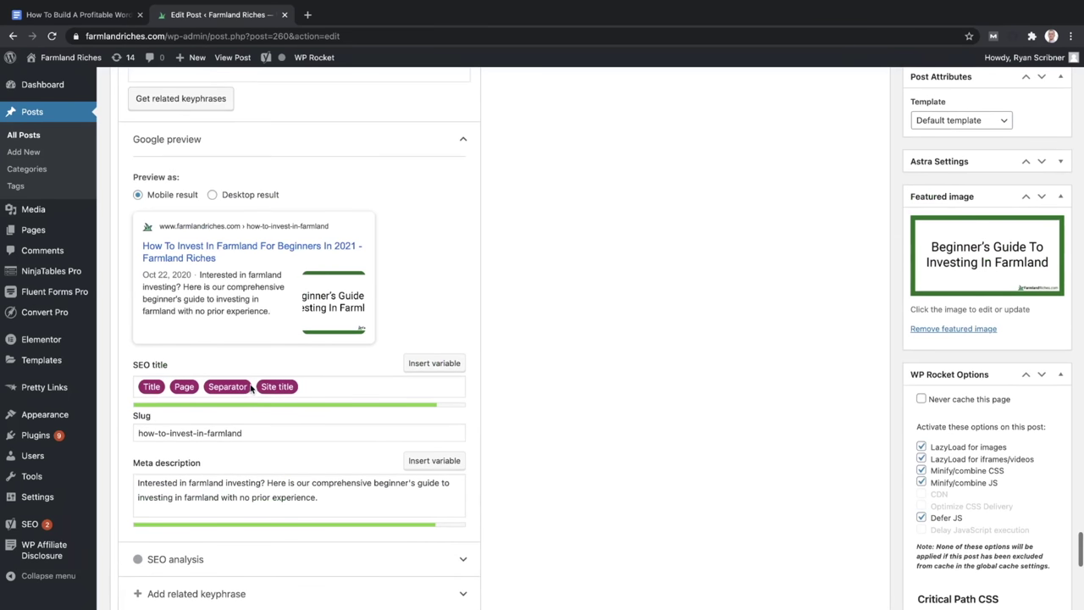
{"action": "scroll", "coordinate": [201, 559], "scroll_direction": "down", "scroll_amount": 3}
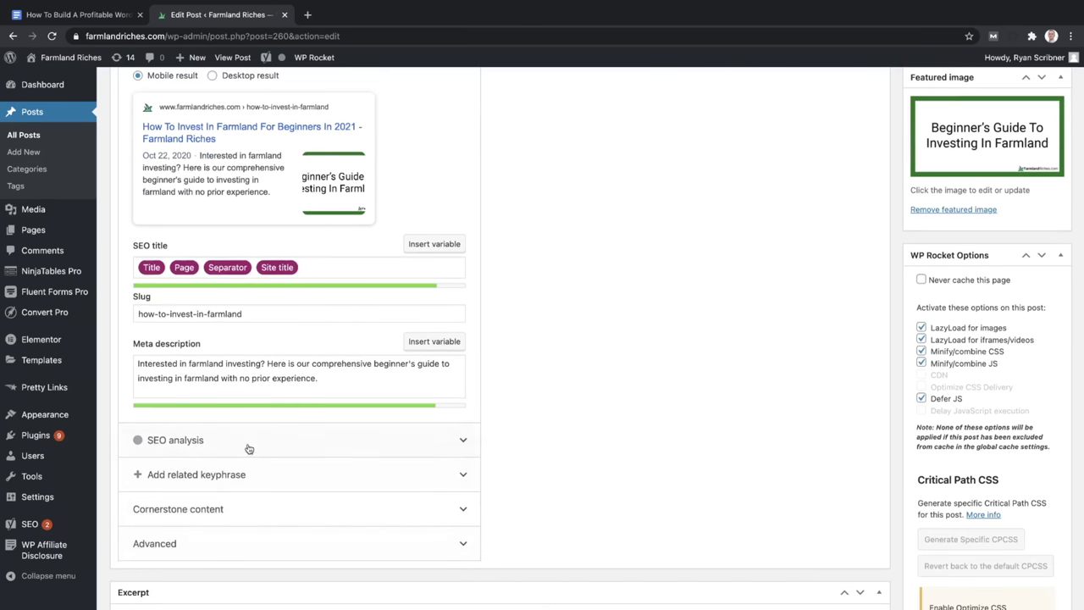
{"action": "left_click", "coordinate": [323, 381]}
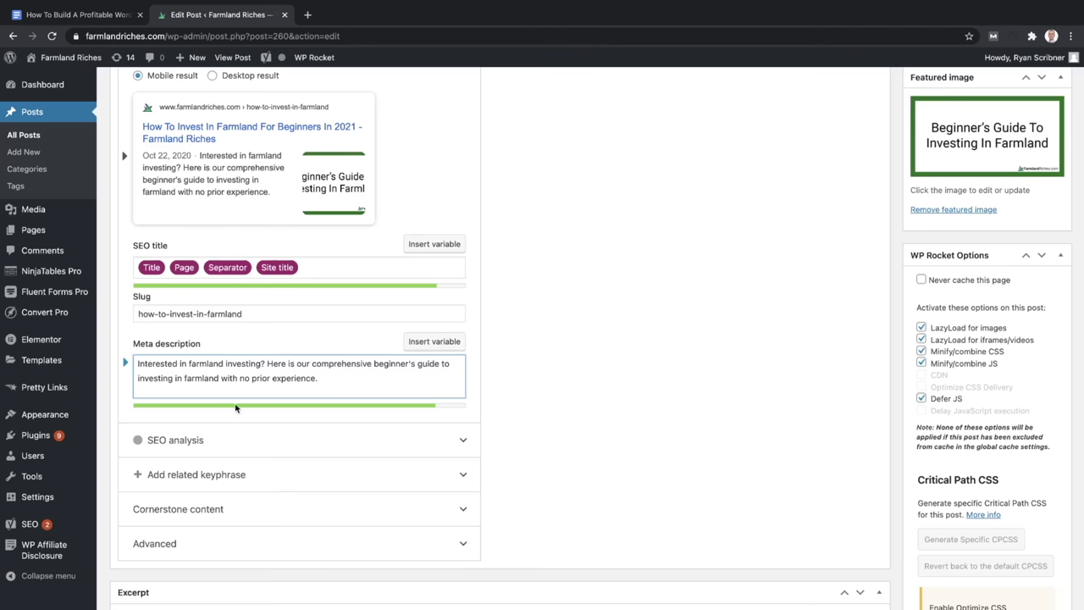
{"action": "scroll", "coordinate": [342, 403], "scroll_direction": "up", "scroll_amount": 5}
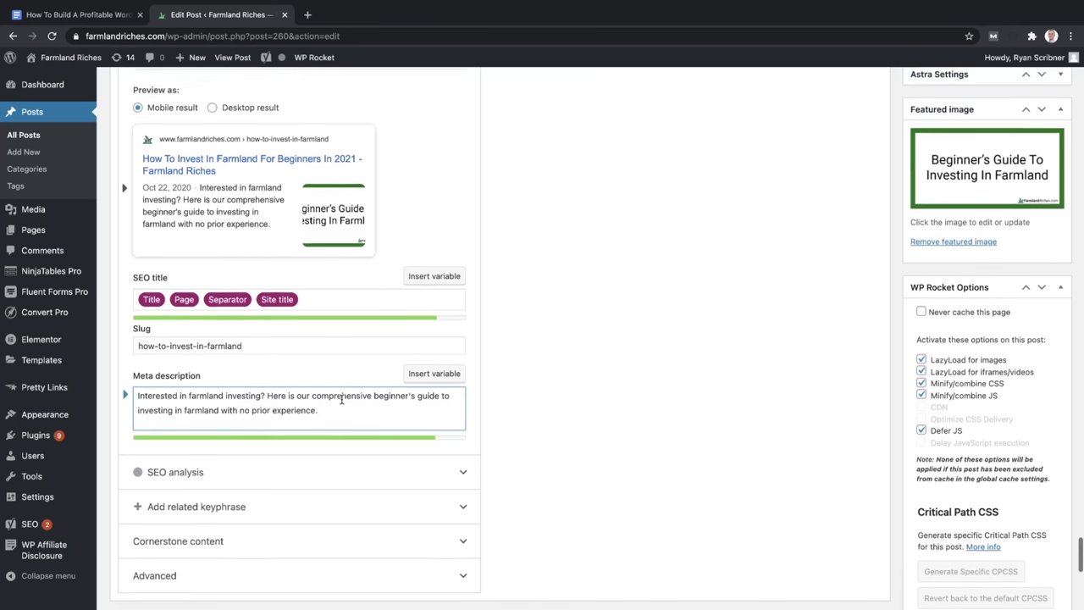
Examine the farmland guide's Yoast readability analysis and the remaining post settings beneath it
{"action": "left_click", "coordinate": [222, 336]}
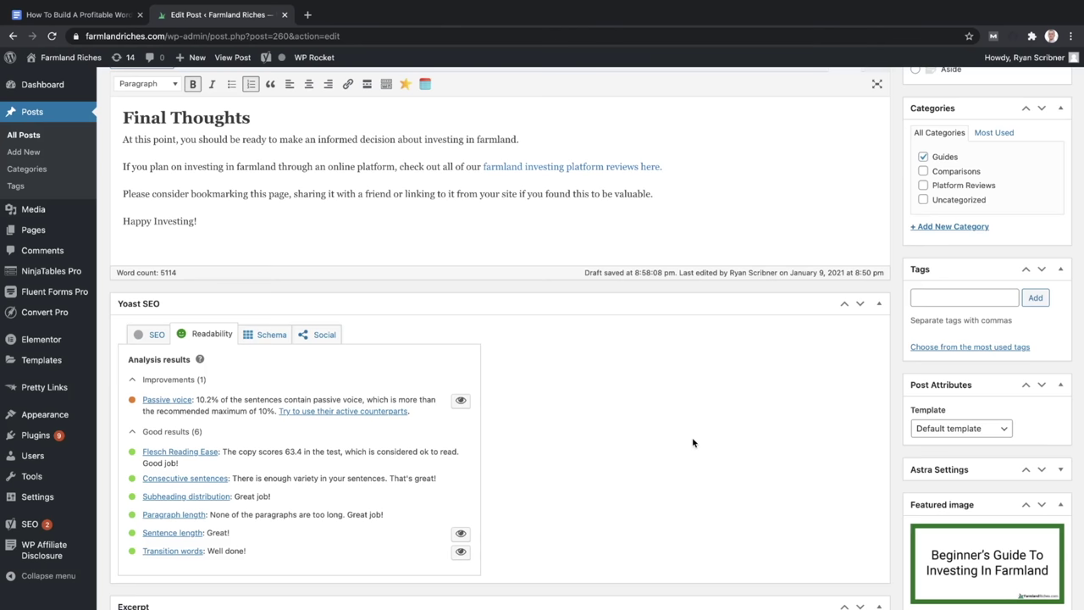
{"action": "scroll", "coordinate": [693, 442], "scroll_direction": "down", "scroll_amount": 5}
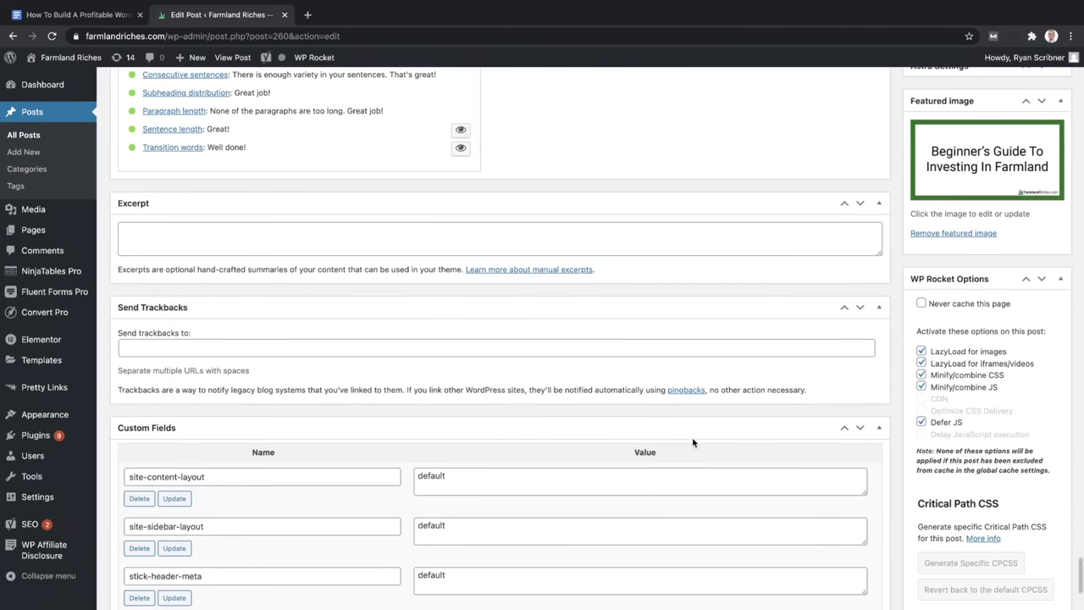
{"action": "scroll", "coordinate": [693, 443], "scroll_direction": "up", "scroll_amount": 12}
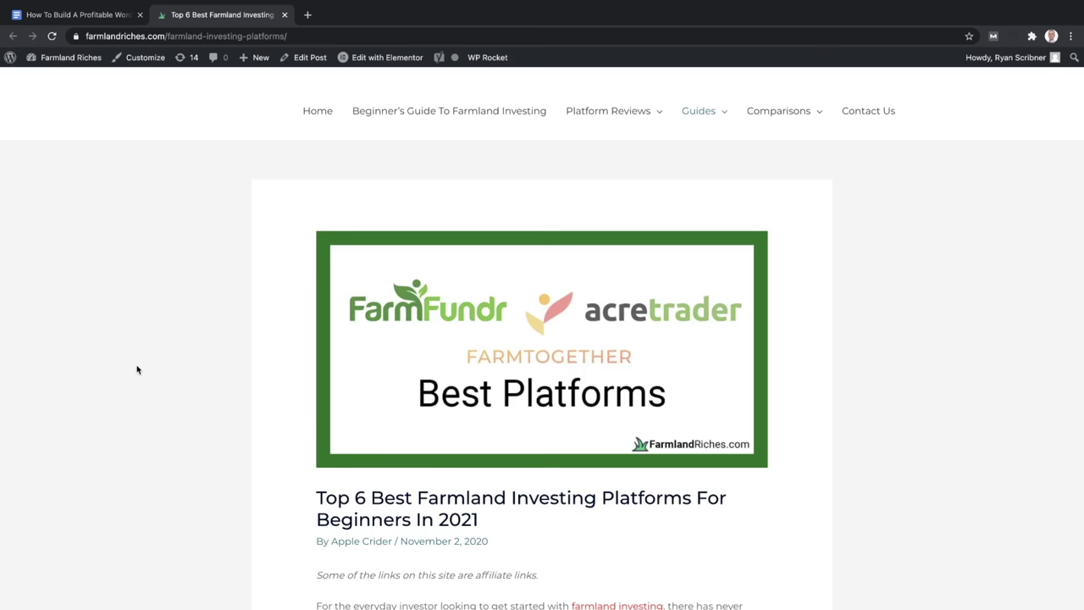
Look through the live Top 6 Best Farmland Investing Platforms post down to its end and back
{"action": "scroll", "coordinate": [137, 369], "scroll_direction": "down", "scroll_amount": 20}
{"action": "scroll", "coordinate": [138, 368], "scroll_direction": "down", "scroll_amount": 20}
{"action": "scroll", "coordinate": [137, 367], "scroll_direction": "down", "scroll_amount": 20}
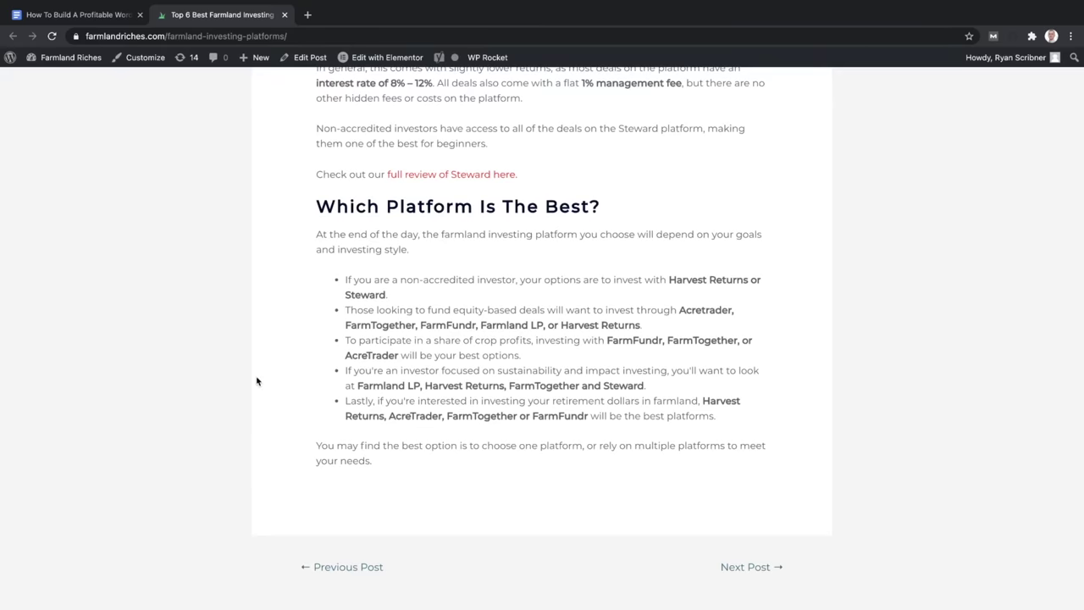
{"action": "scroll", "coordinate": [256, 381], "scroll_direction": "up", "scroll_amount": 20}
{"action": "scroll", "coordinate": [257, 386], "scroll_direction": "up", "scroll_amount": 12}
Open the Top 6 farmland platforms post for editing and check whether comments are allowed in its discussion settings
{"action": "left_click", "coordinate": [307, 57]}
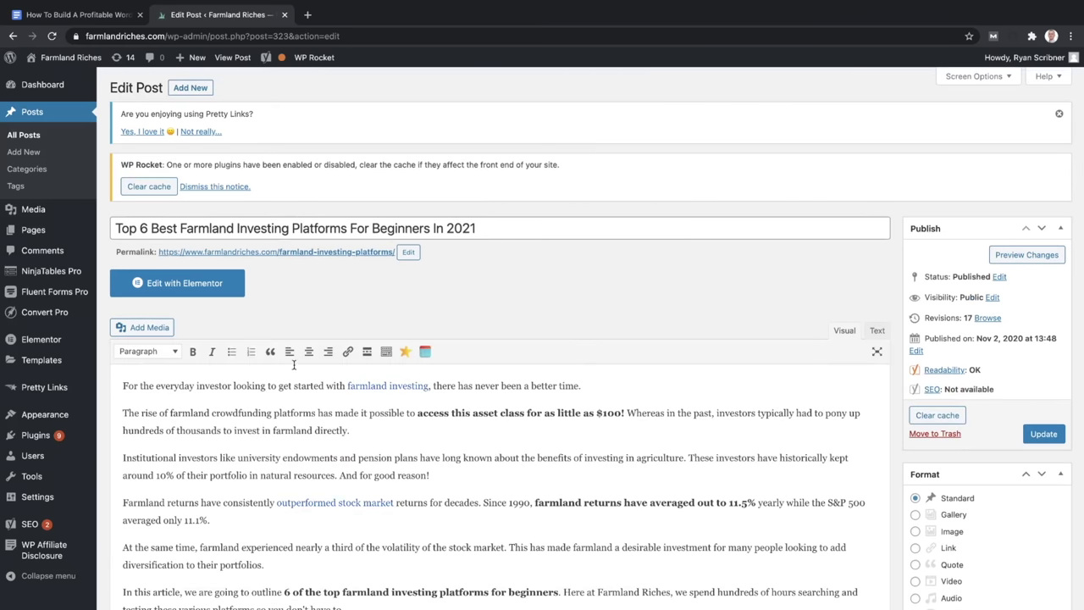
{"action": "scroll", "coordinate": [294, 366], "scroll_direction": "down", "scroll_amount": 15}
{"action": "scroll", "coordinate": [294, 366], "scroll_direction": "down", "scroll_amount": 20}
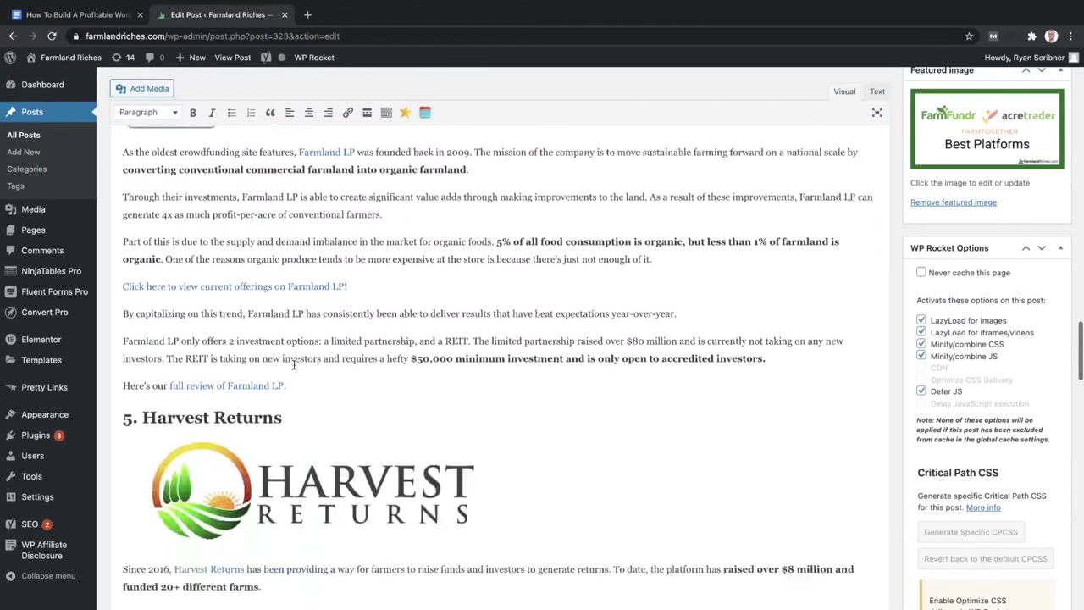
{"action": "scroll", "coordinate": [294, 366], "scroll_direction": "down", "scroll_amount": 15}
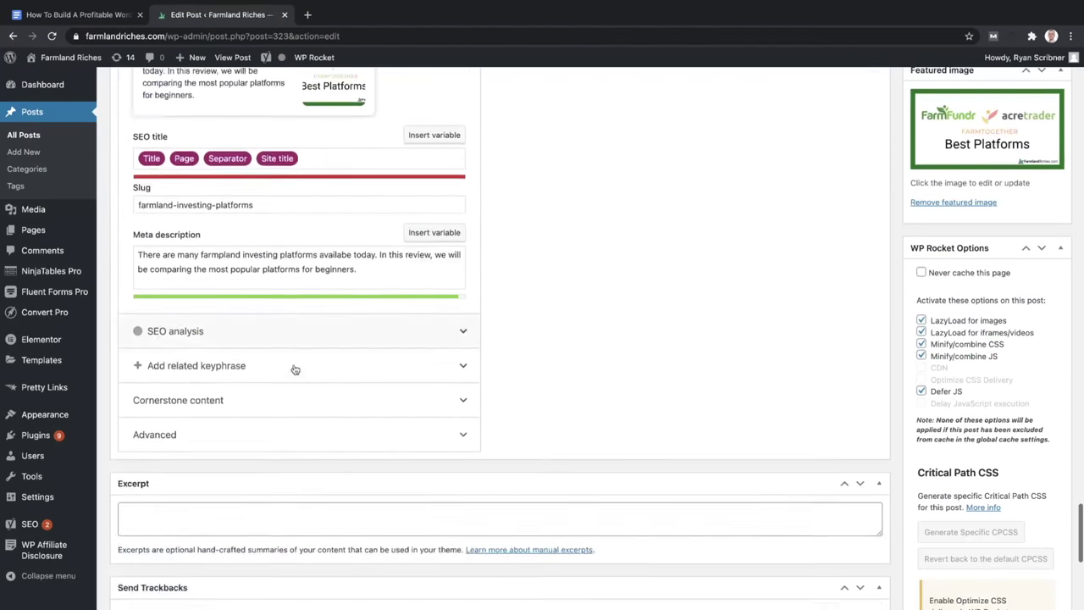
{"action": "scroll", "coordinate": [294, 366], "scroll_direction": "down", "scroll_amount": 7}
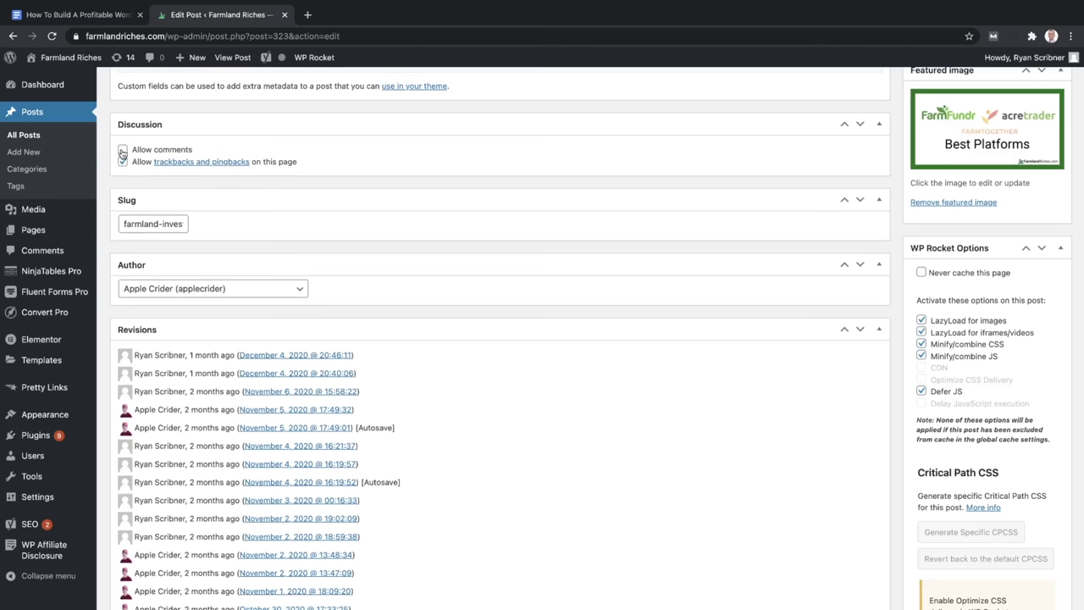
{"action": "scroll", "coordinate": [122, 152], "scroll_direction": "up", "scroll_amount": 15}
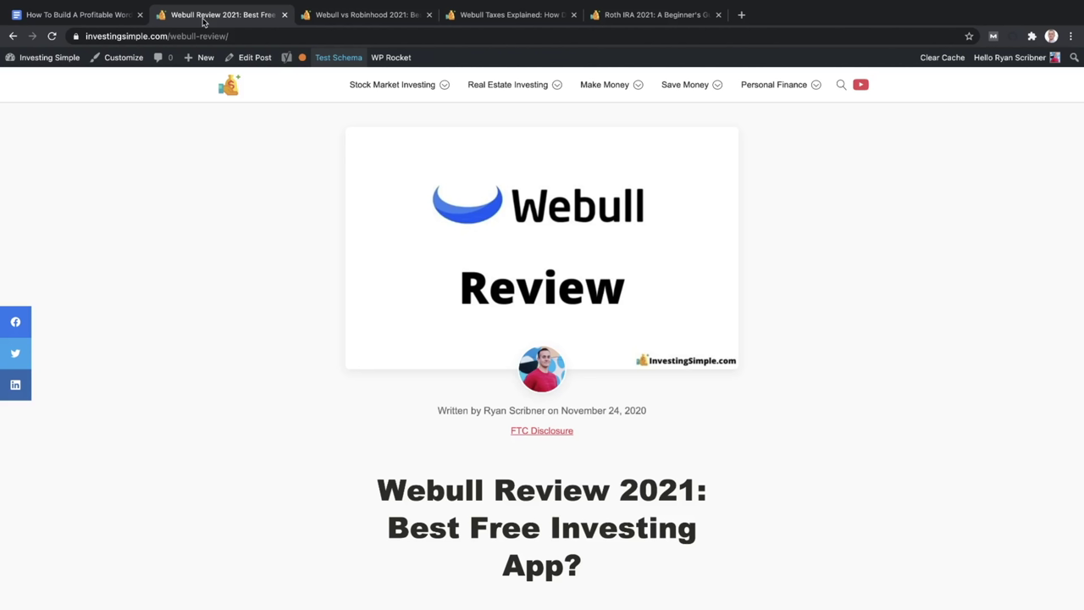
Switch from the Webull review to the Webull vs Robinhood comparison article on Investing Simple
{"action": "left_click", "coordinate": [350, 14]}
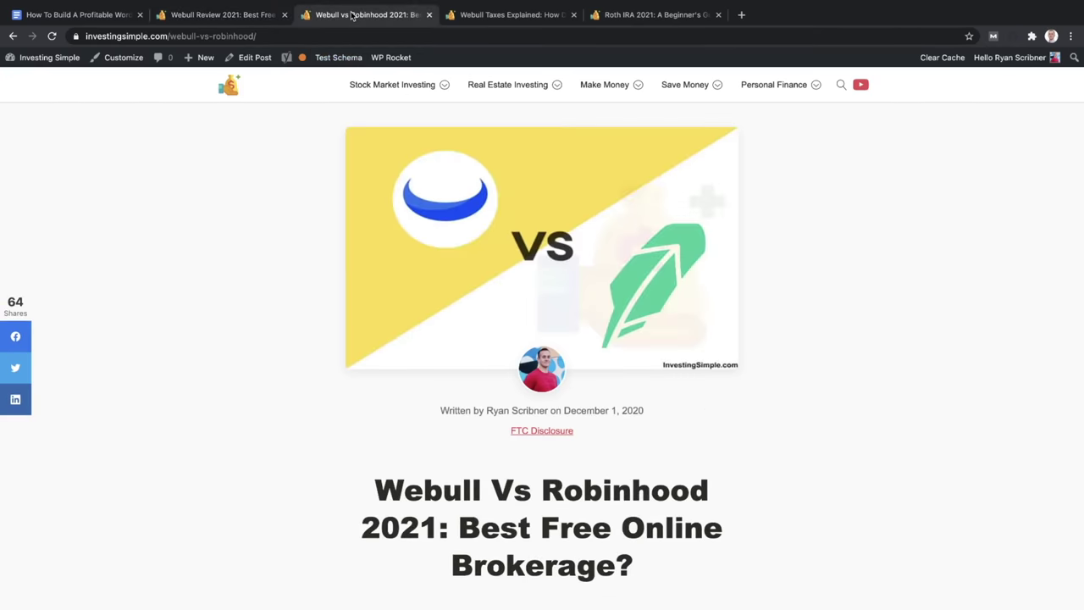